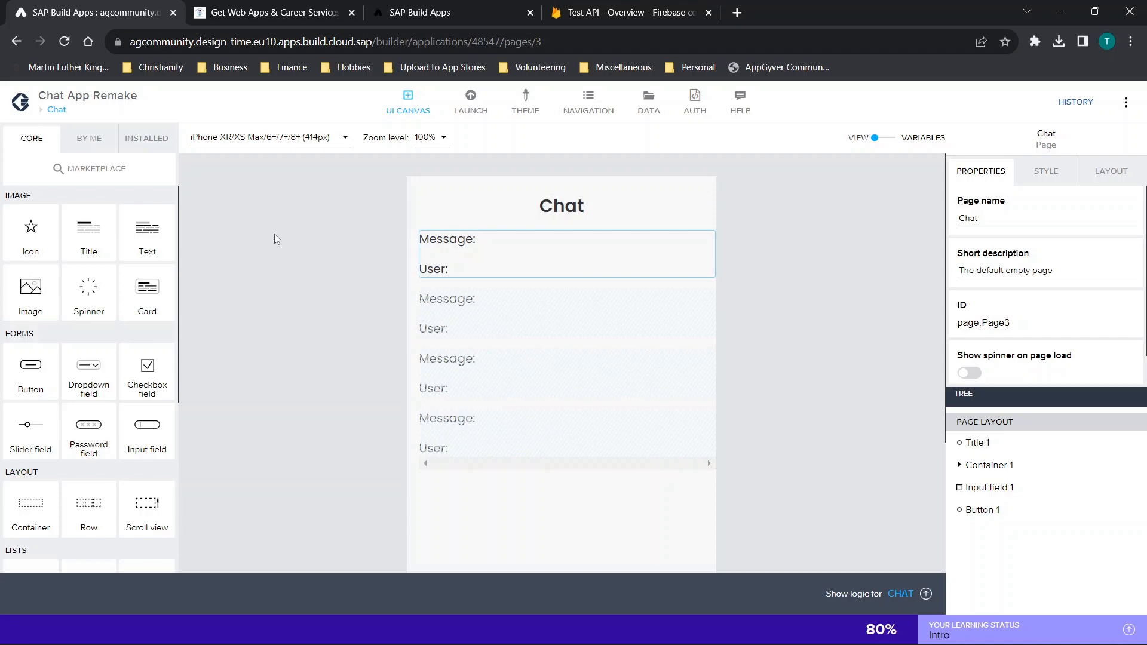
Open the free app templates page on the codelessfix.com website to view the Chat App download.
left_click(222, 5)
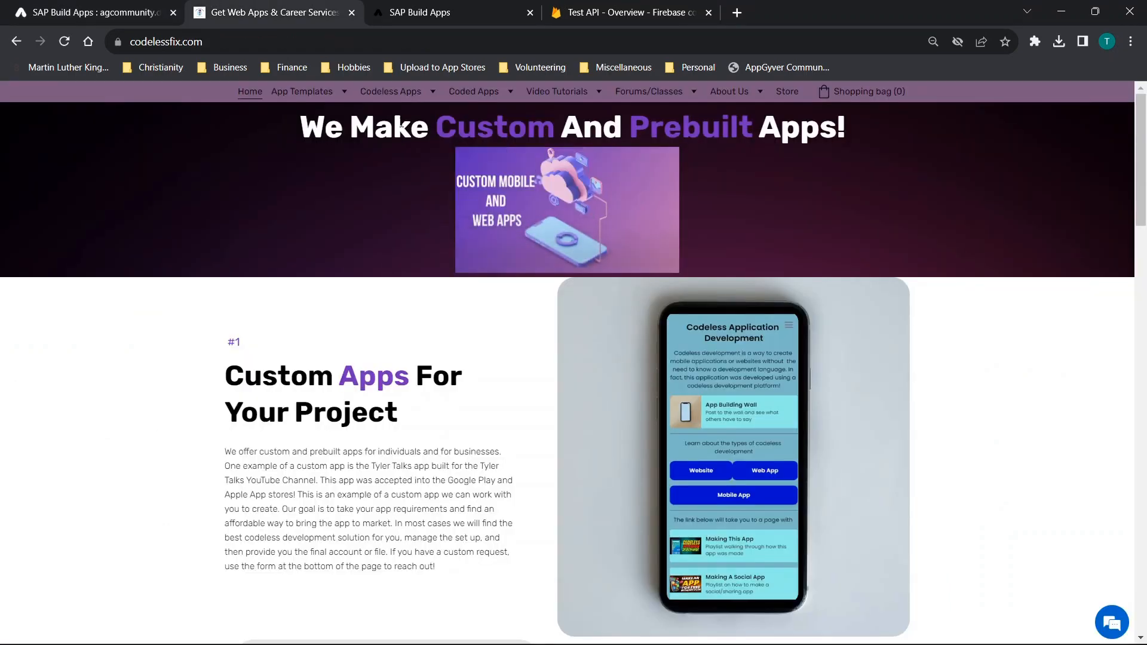
mouse_move(302, 93)
left_click(315, 122)
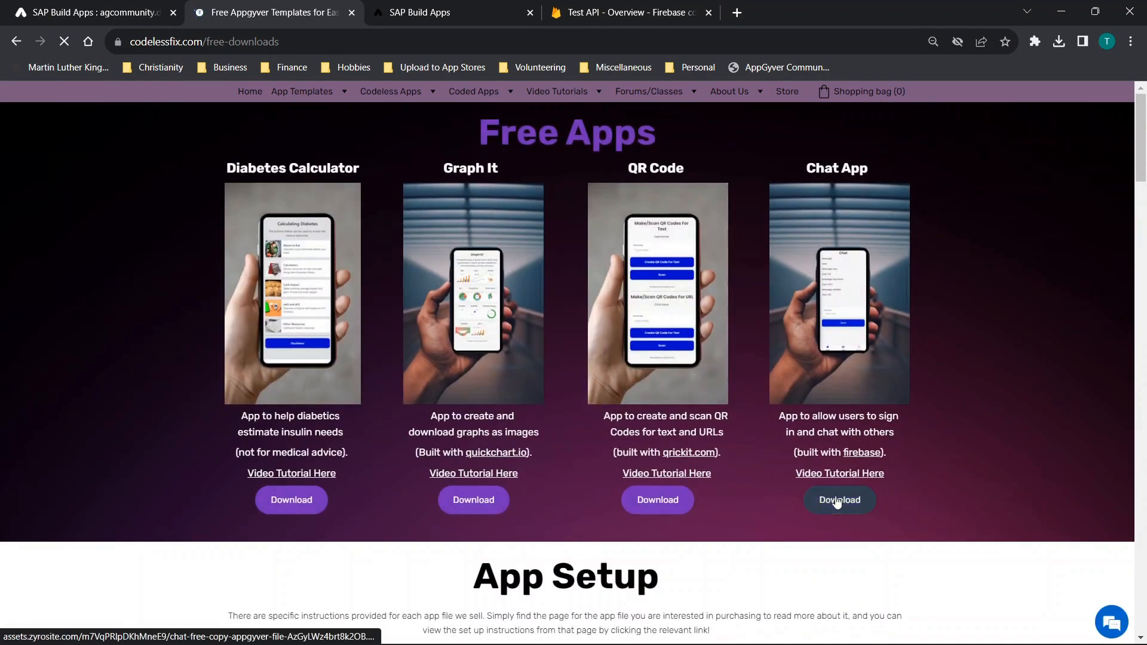
Switch back to the Chat App Remake project in SAP Build Apps and review its page list and app variables.
left_click(80, 11)
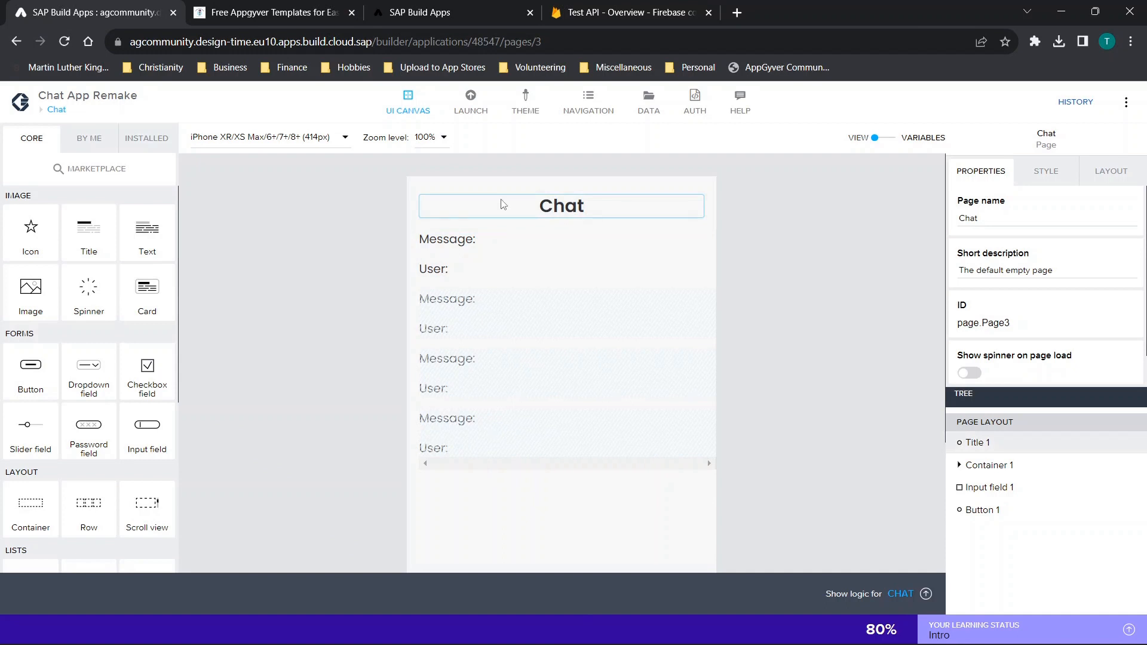
left_click(55, 111)
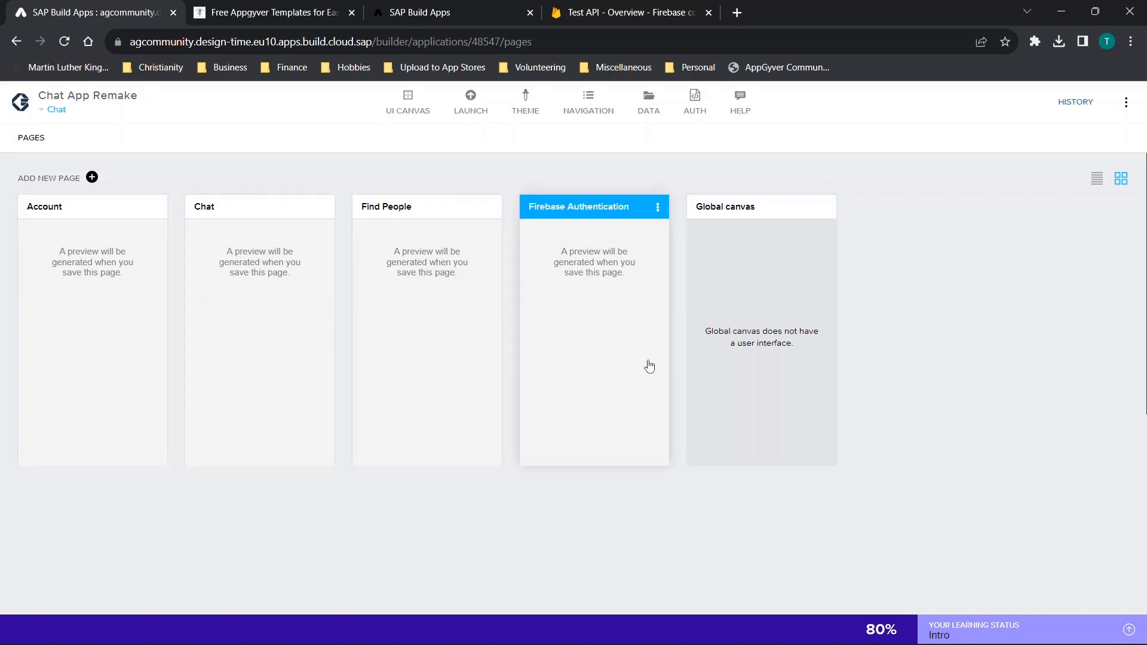
left_click(55, 111)
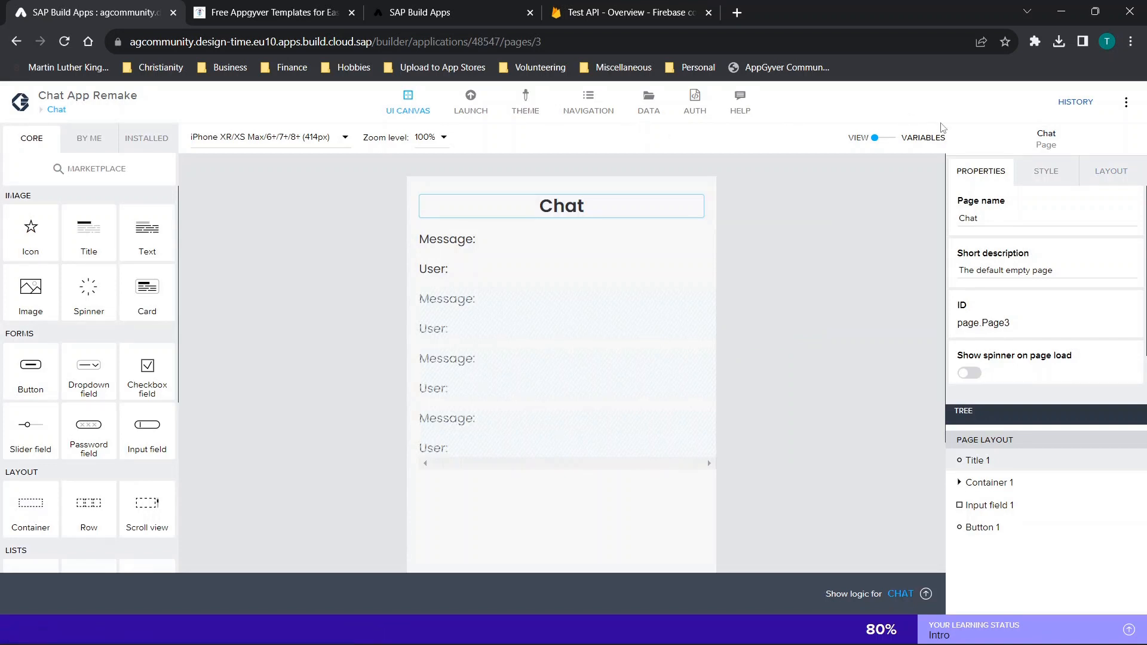
left_click(883, 142)
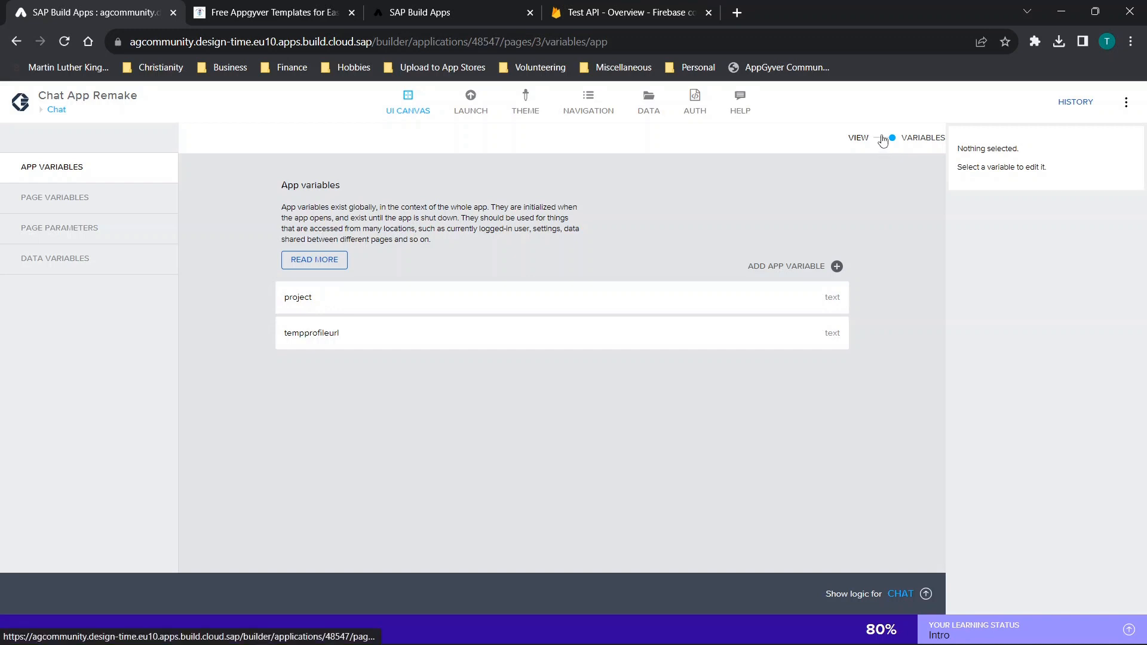
Inspect the Chats data entity's resource URL and compare its project ID segment with the Test API project's address in the Firebase console.
left_click(622, 11)
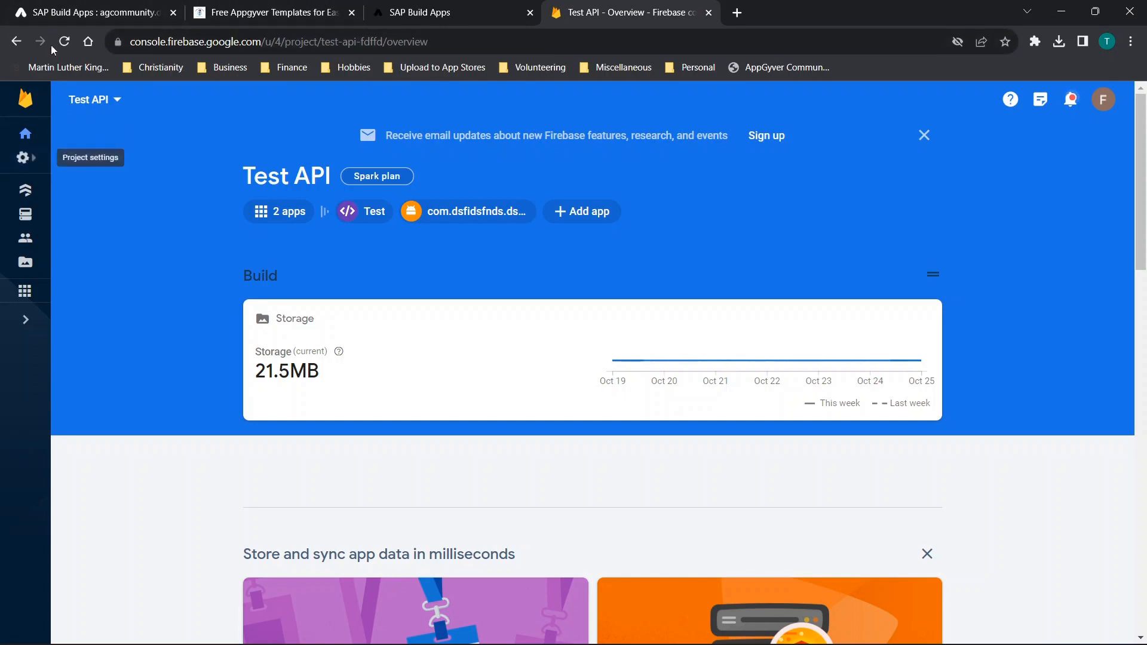
left_click(63, 19)
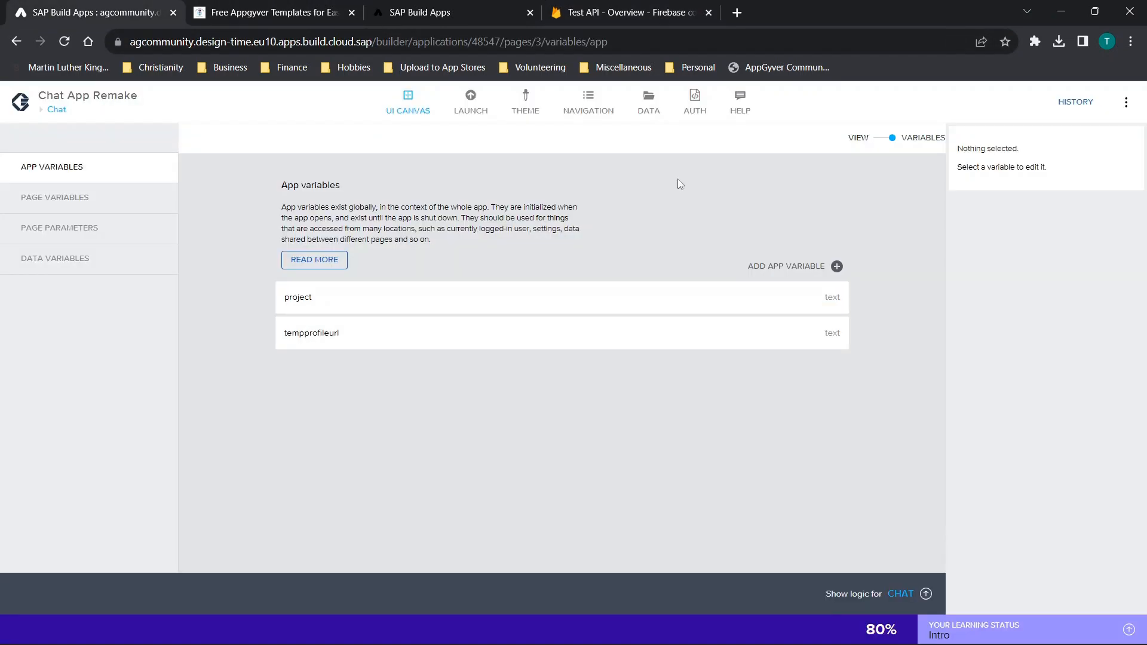
left_click(647, 112)
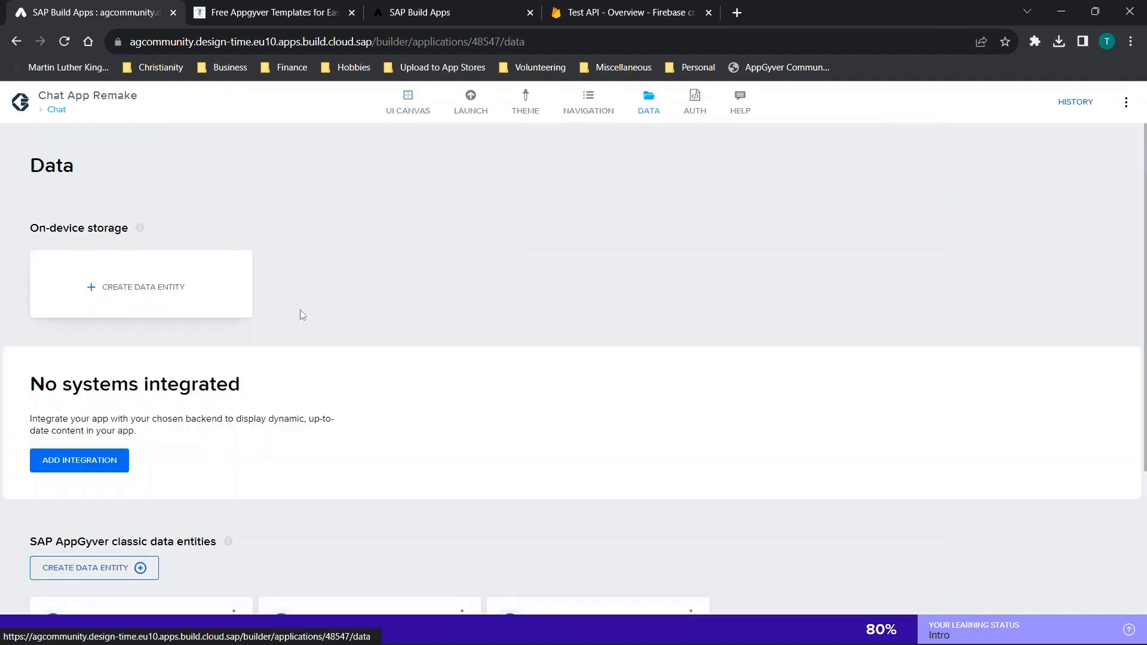
scroll(60, 475, "down", 3)
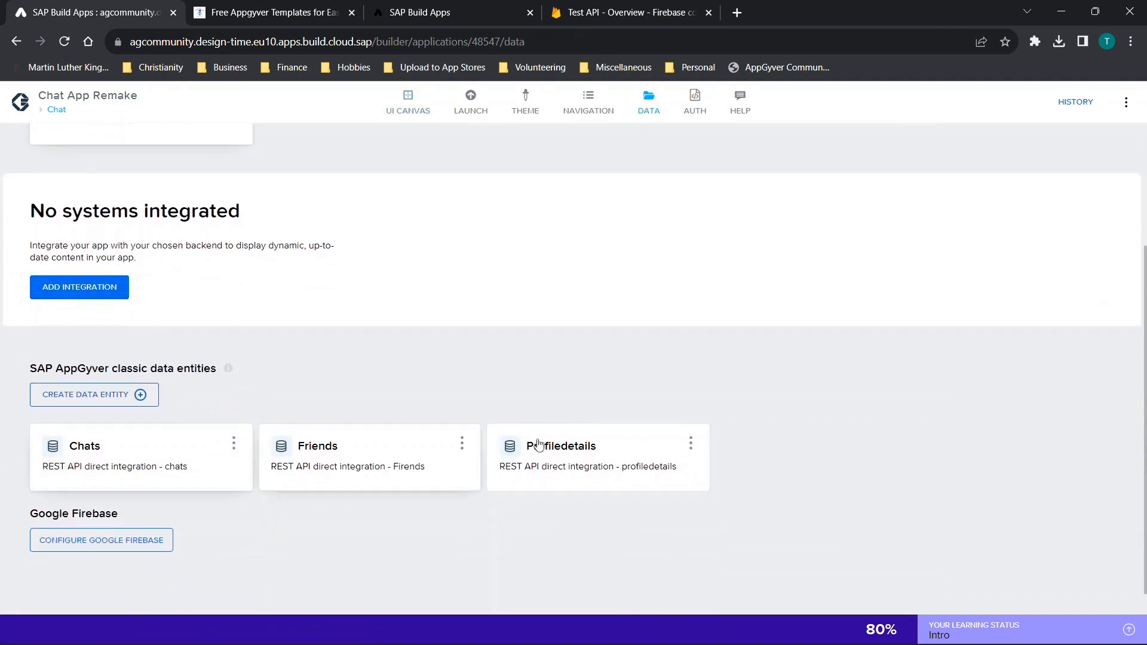
left_click(120, 468)
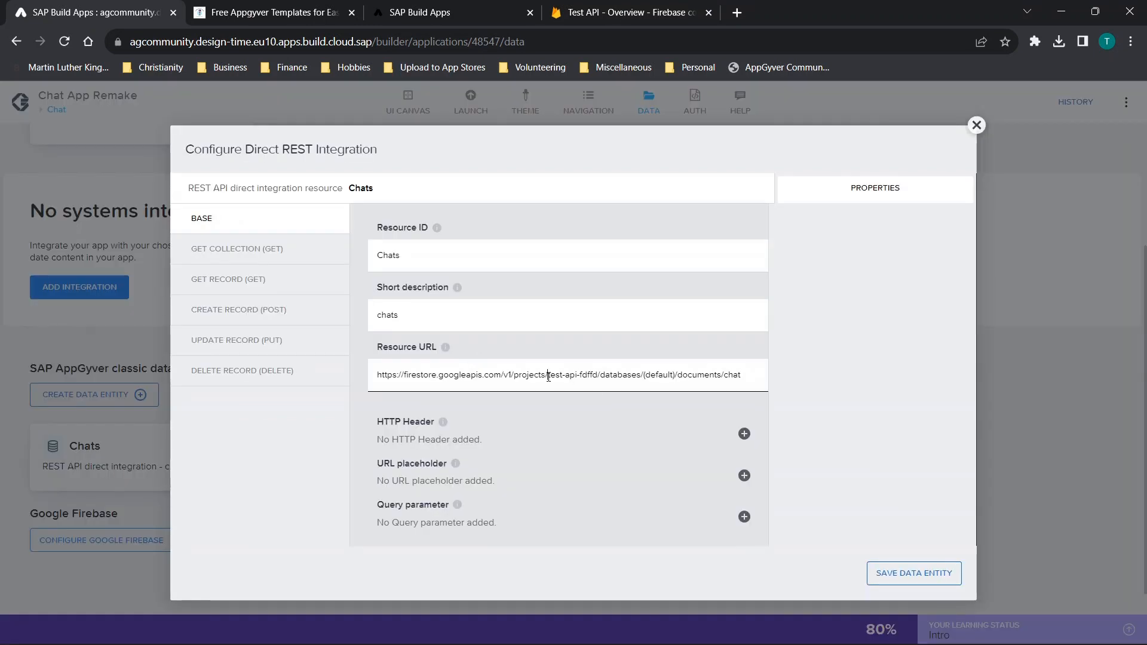
left_click_drag(549, 377, 591, 376)
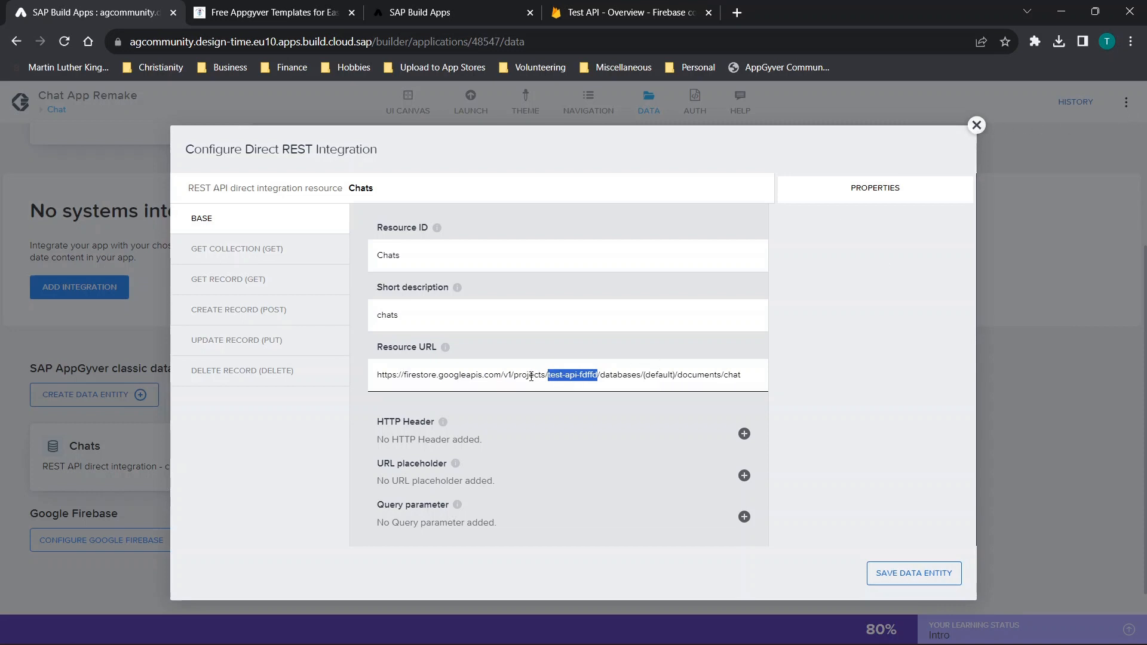
left_click(611, 7)
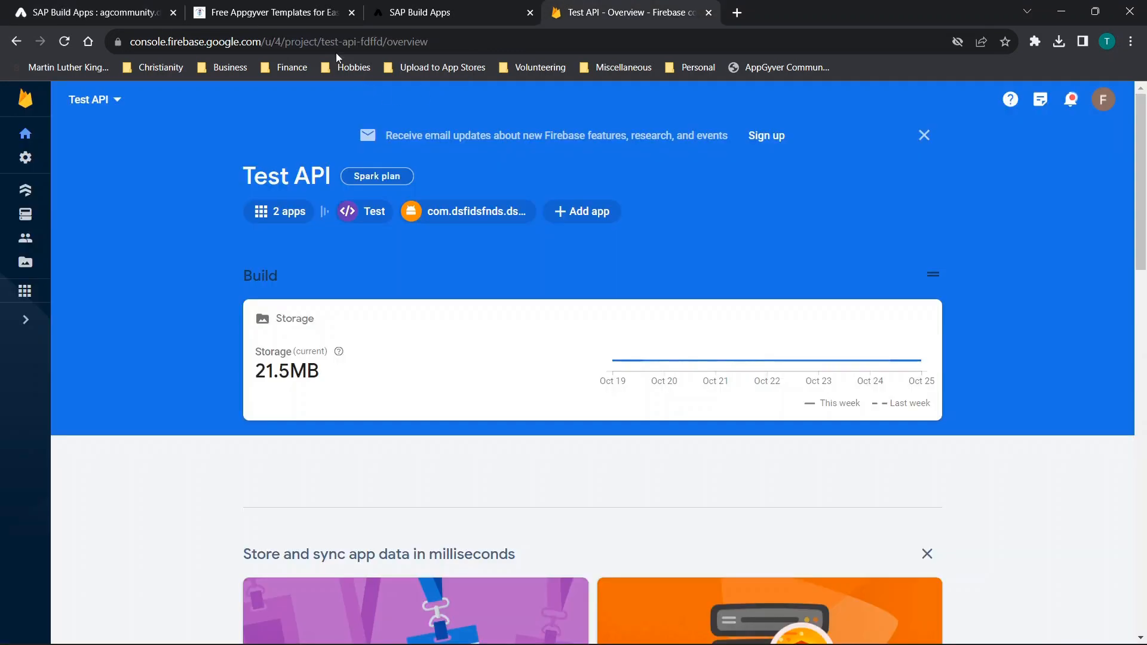
left_click(7, 6)
left_click(971, 121)
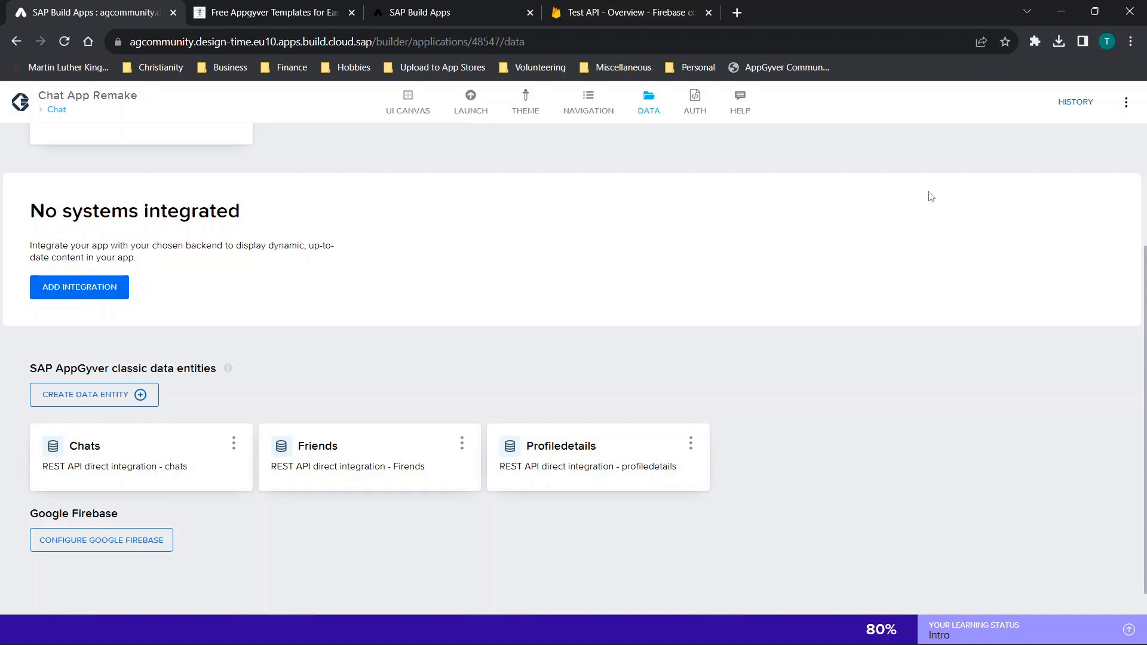
Review the Chat App Remake project's authentication method and its initial view setting.
scroll(930, 197, "up", 3)
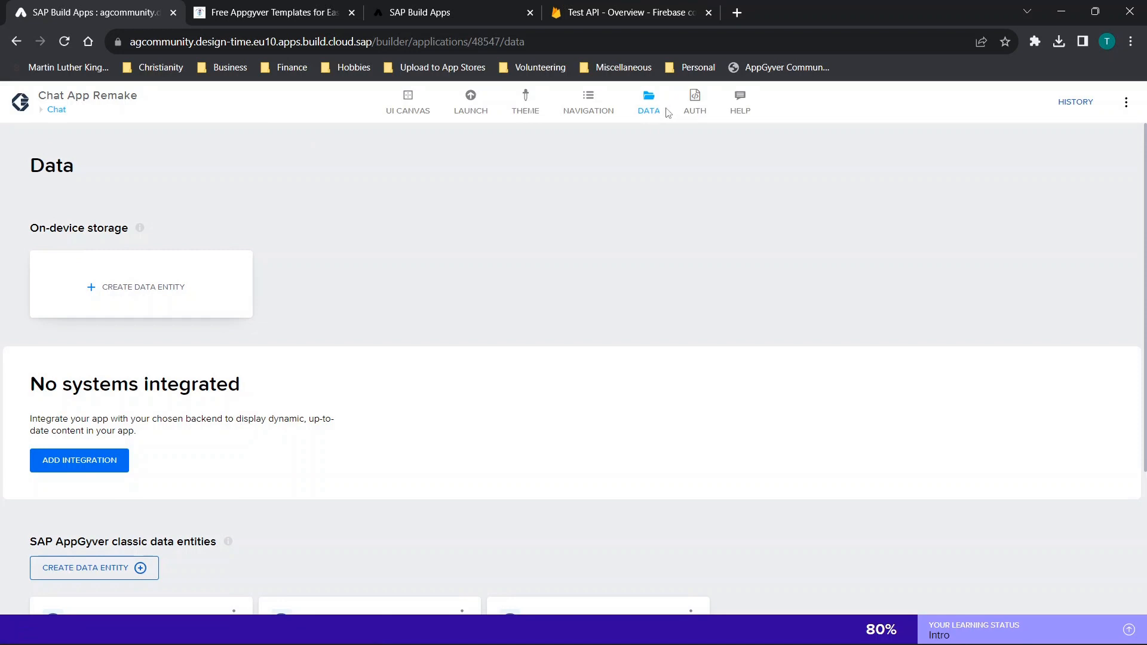
left_click(56, 111)
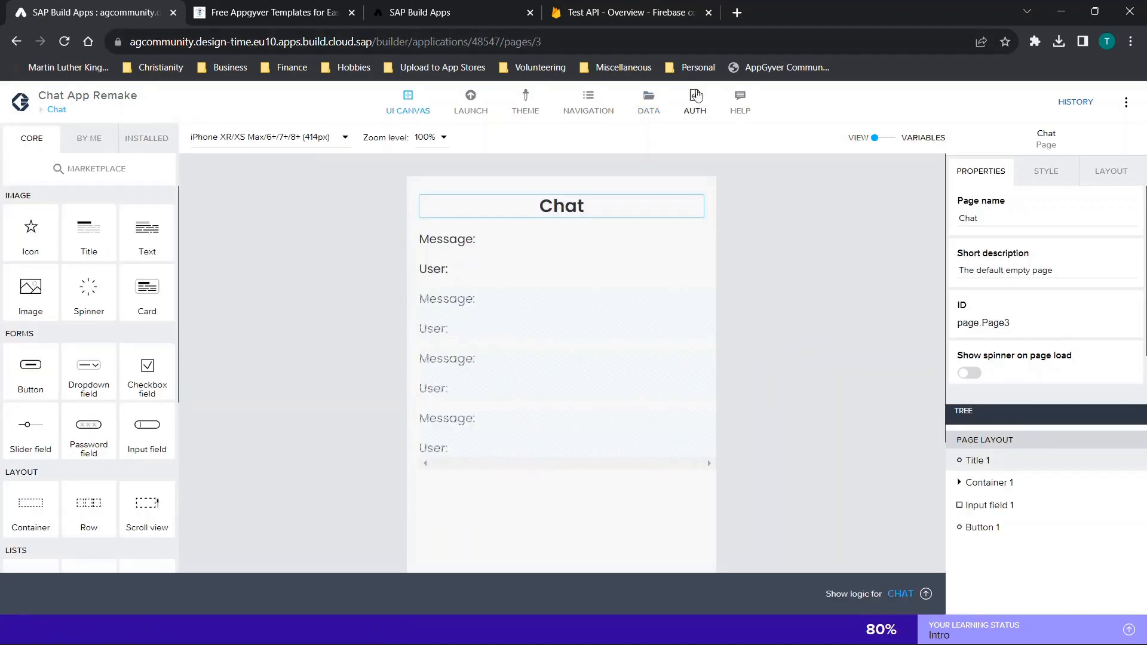
left_click(696, 105)
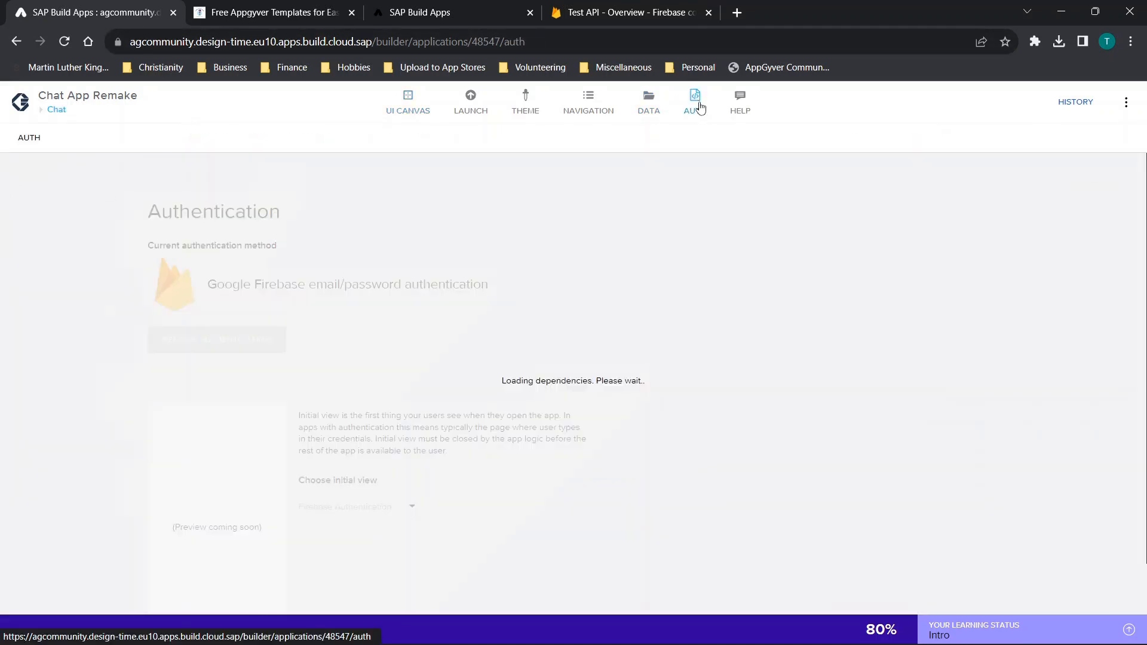
scroll(630, 312, "down", 1)
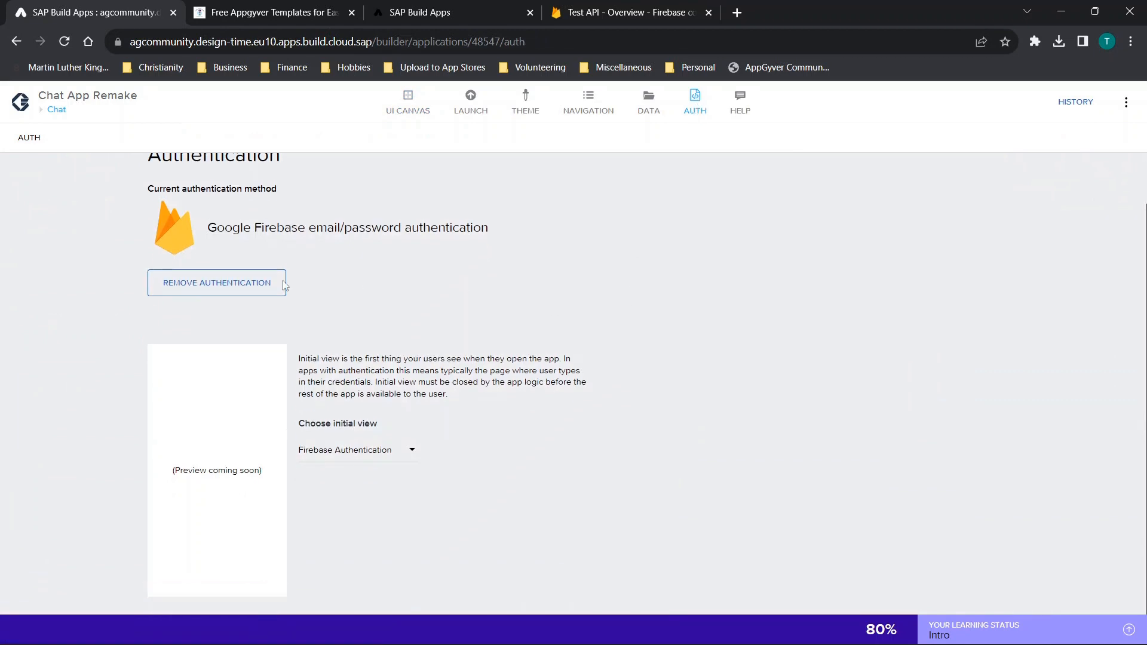
scroll(457, 224, "up", 1)
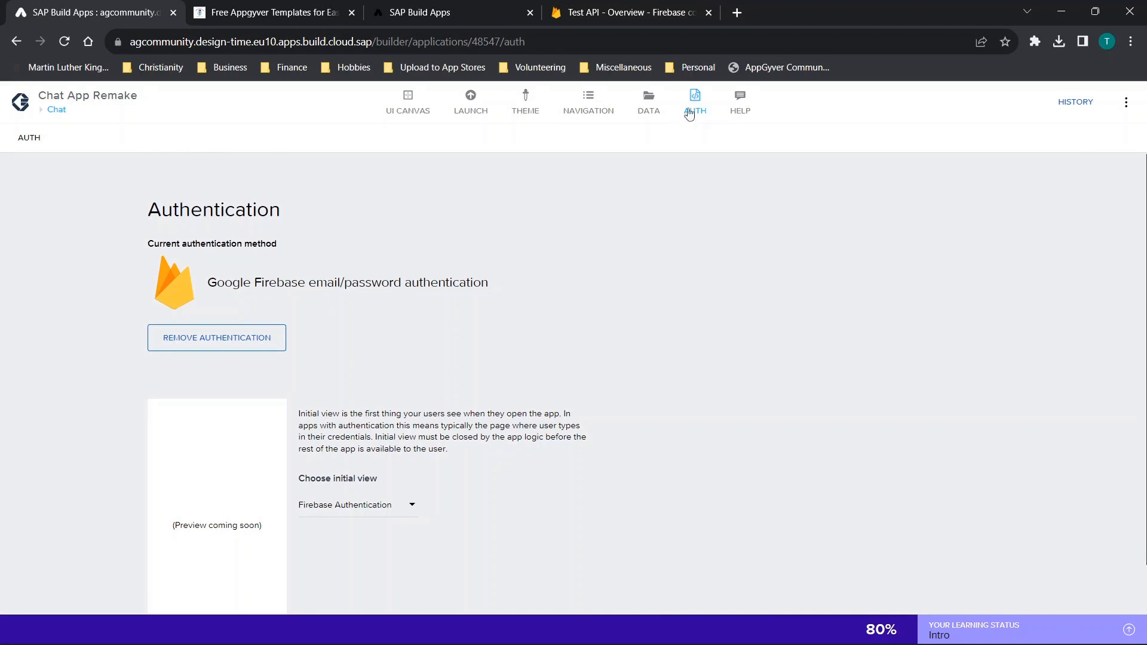
Examine the project's Google Firebase configuration, including the Android, web app and project ID fields, and exit it.
left_click(650, 115)
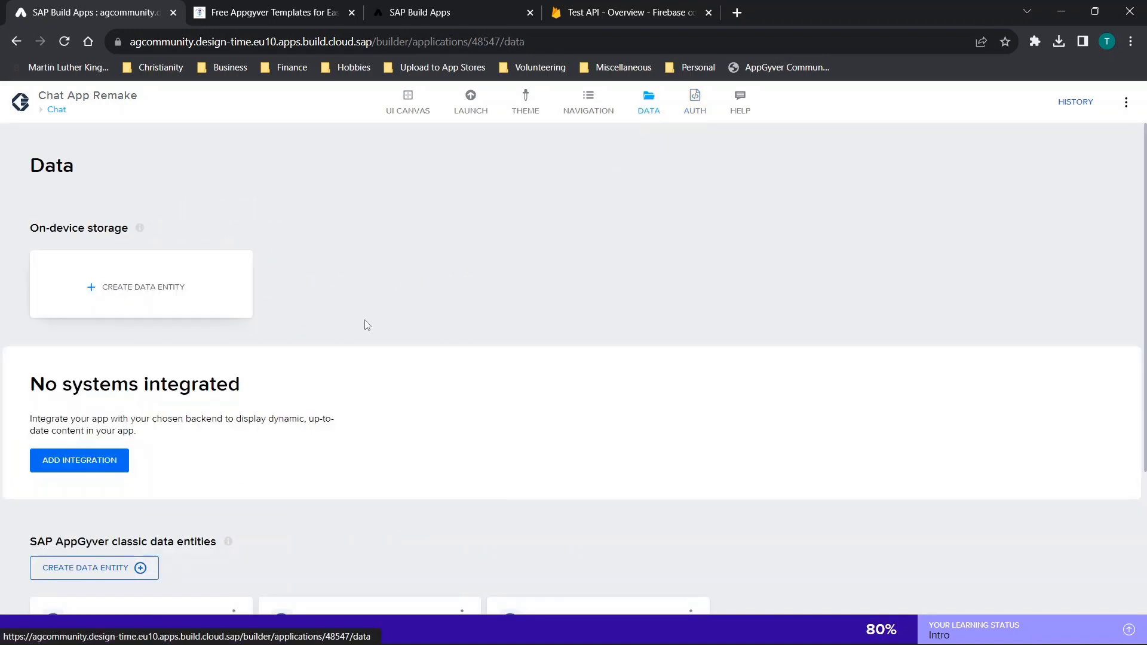
scroll(366, 325, "down", 3)
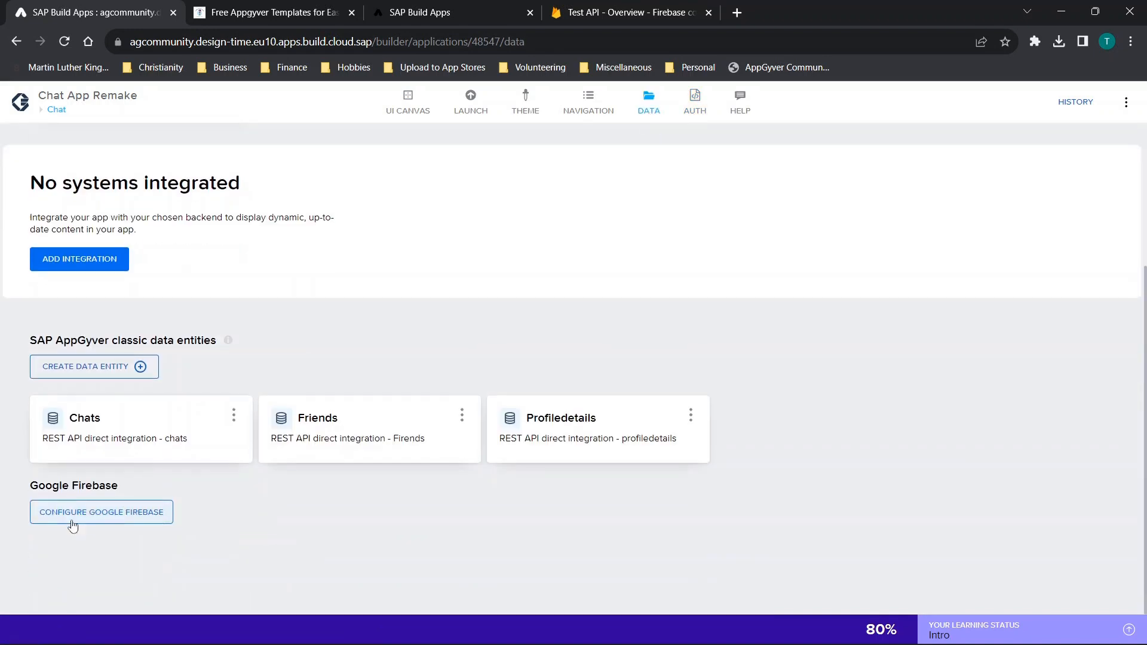
left_click(111, 518)
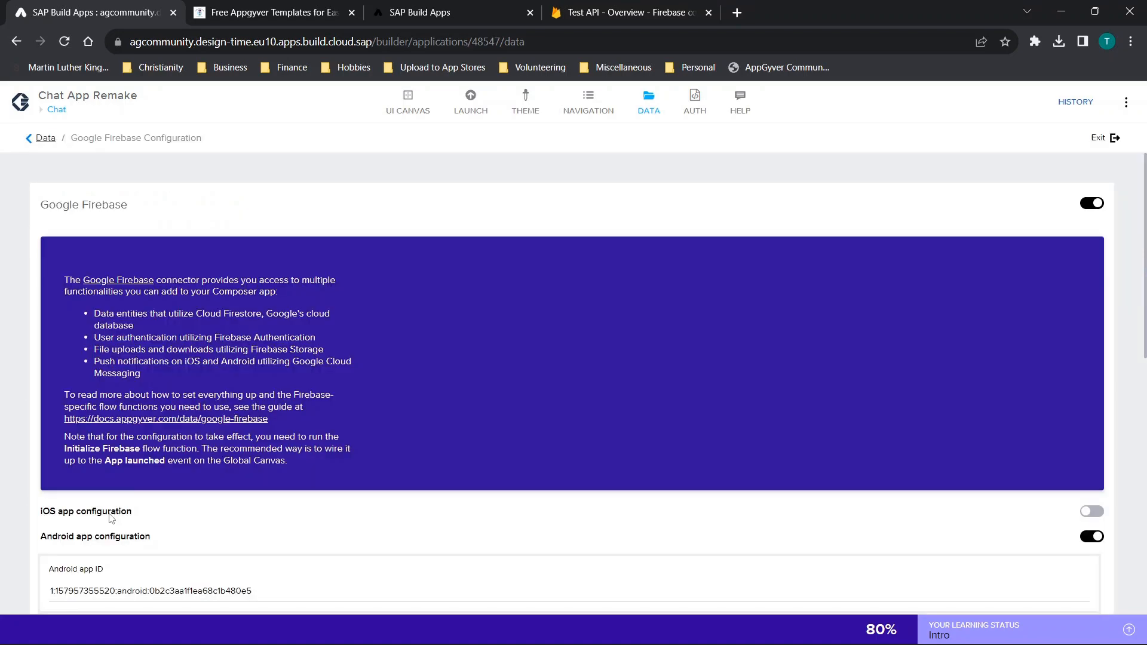
scroll(406, 453, "down", 5)
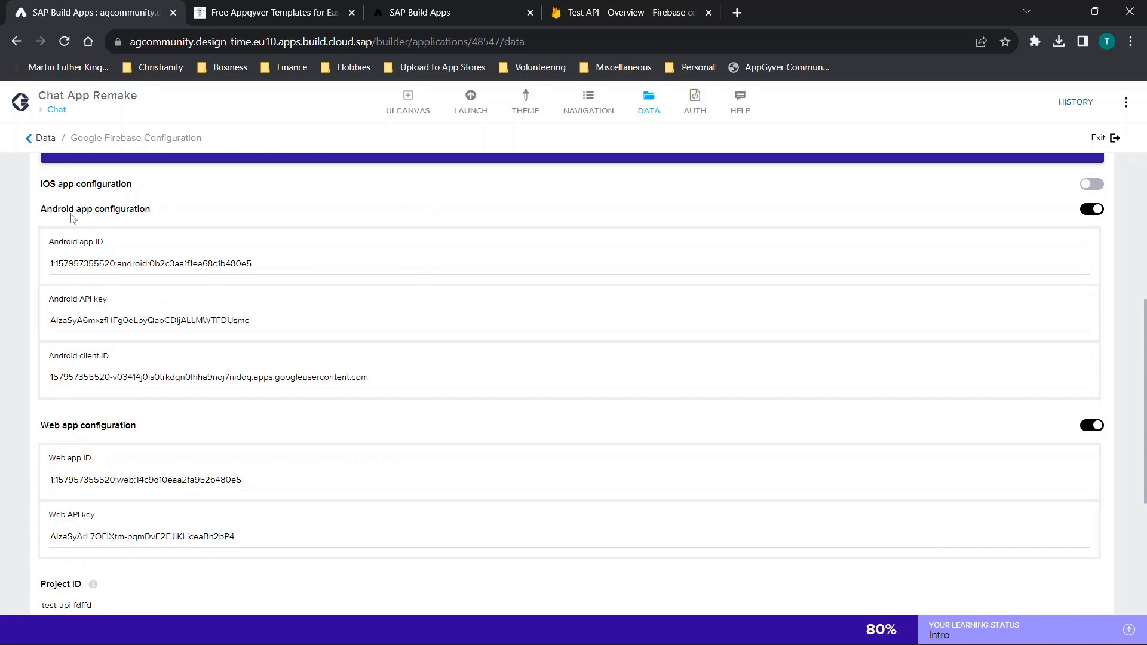
scroll(115, 378, "down", 1)
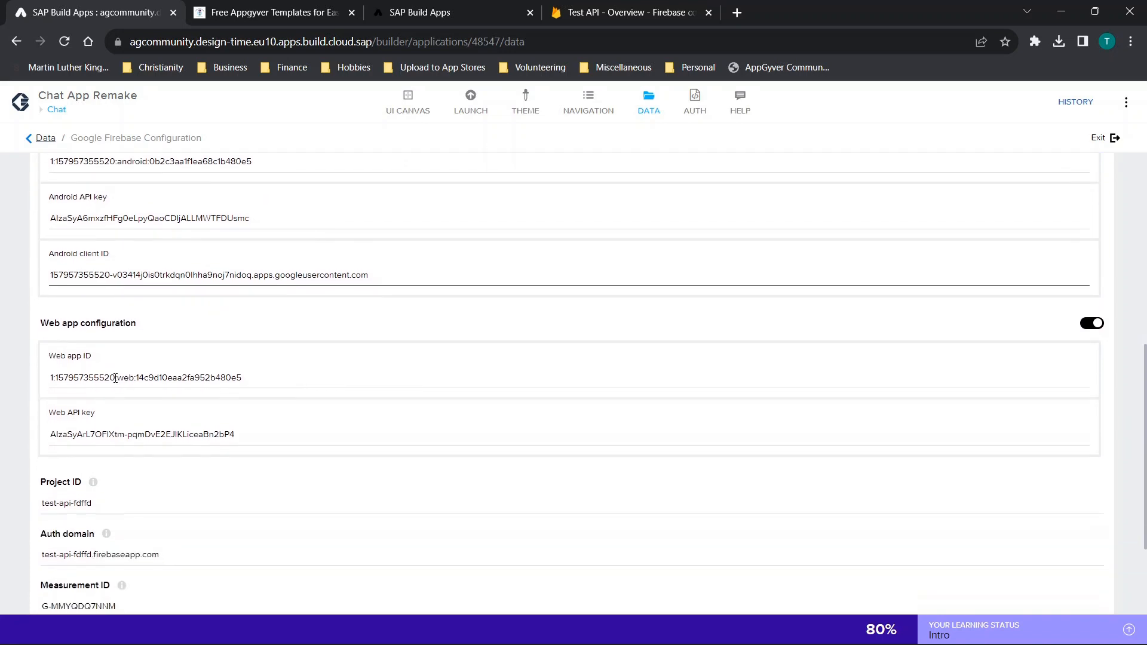
scroll(98, 378, "down", 2)
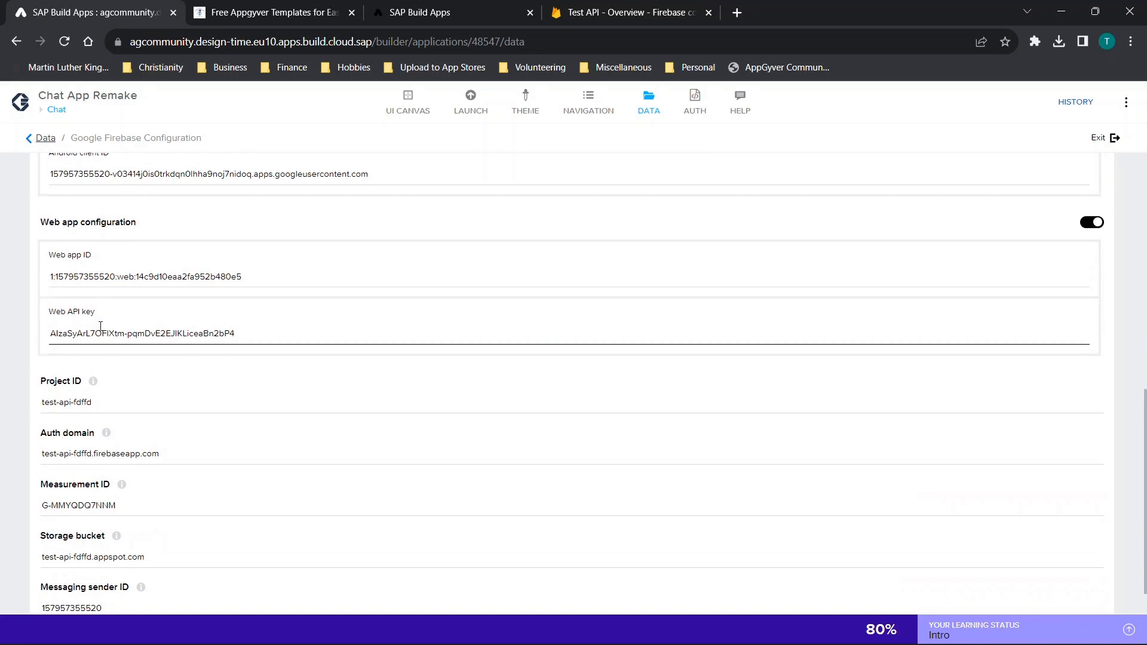
scroll(100, 324, "down", 1)
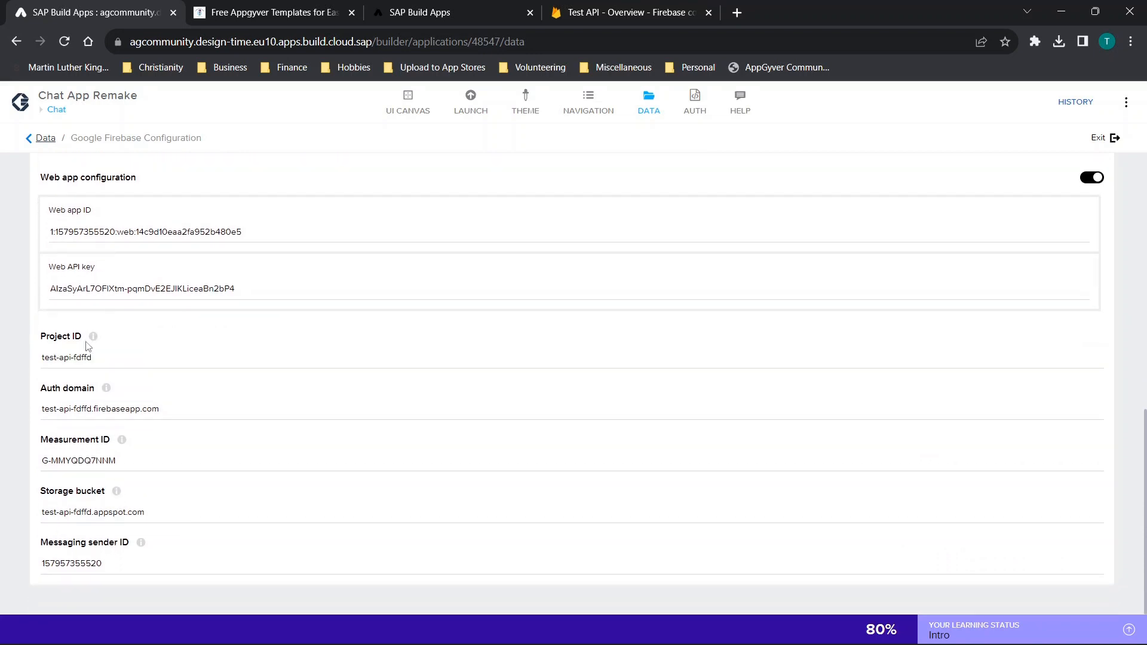
left_click(1105, 140)
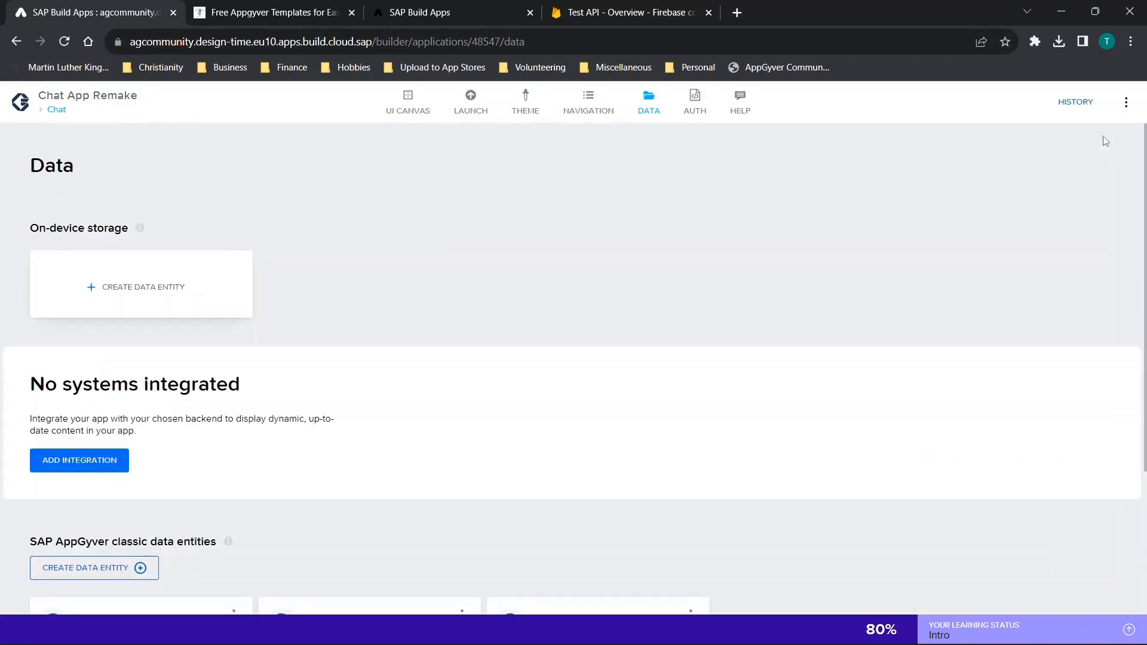
Switch to the Firebase console and examine the Test web app's SDK configuration in the Test API project settings.
left_click(57, 110)
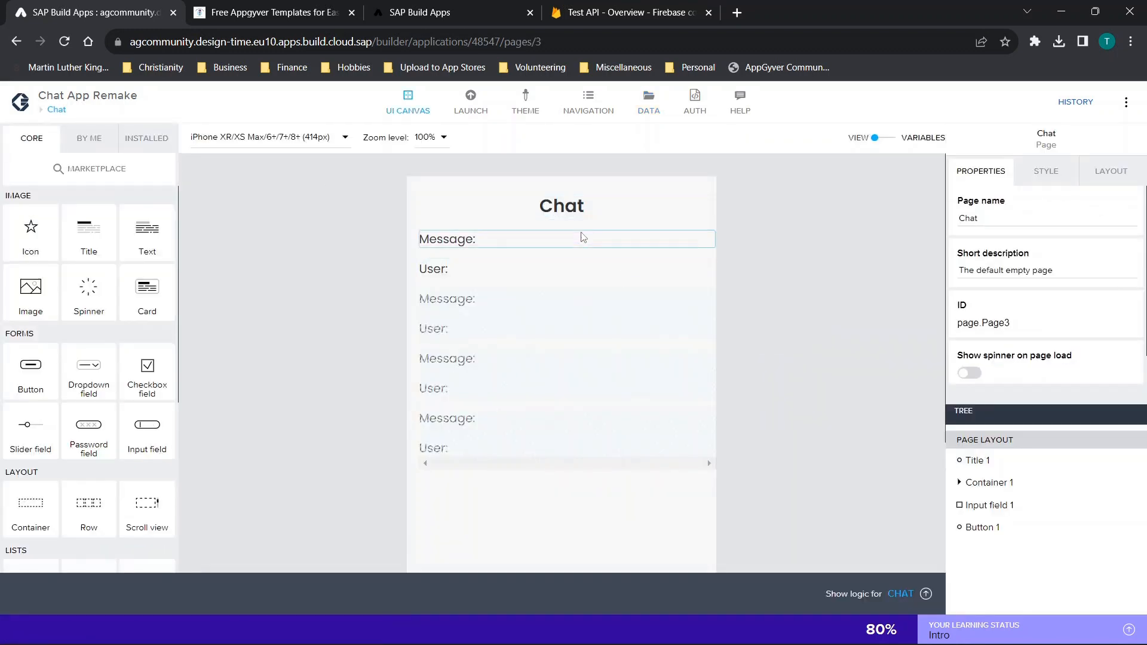
left_click(591, 10)
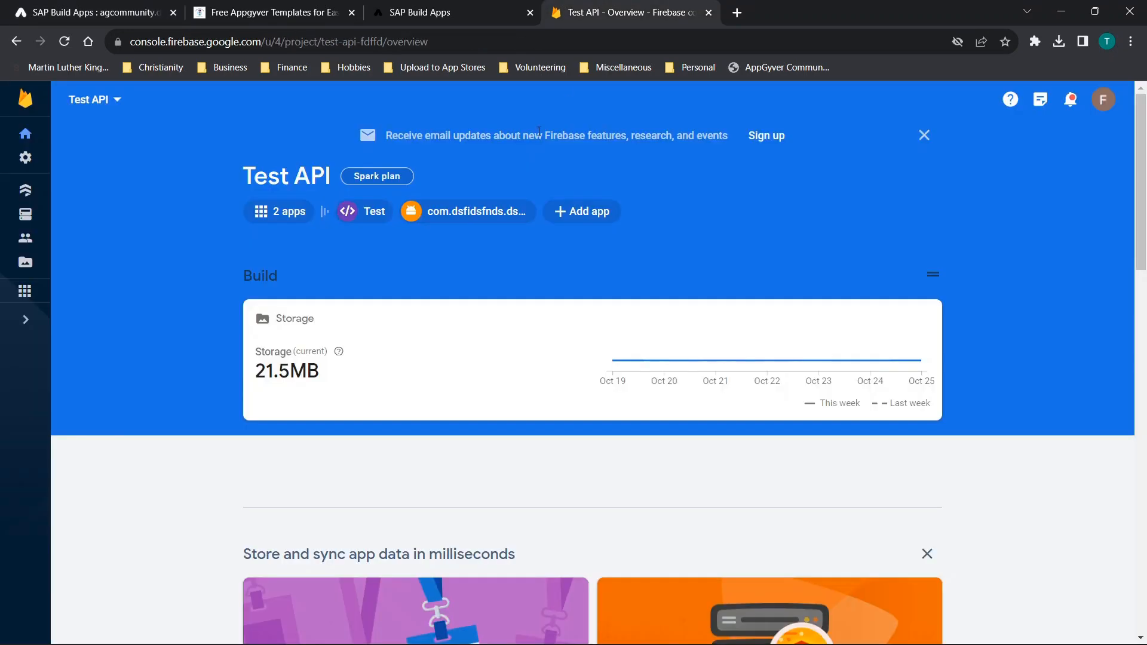
left_click(26, 159)
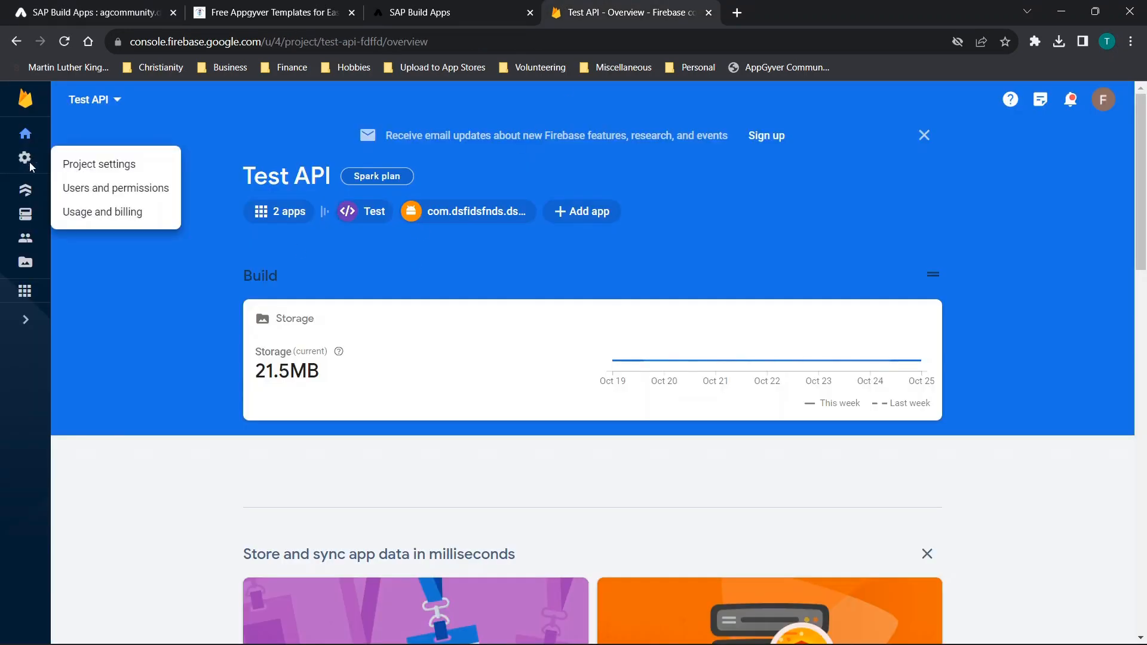
left_click(61, 163)
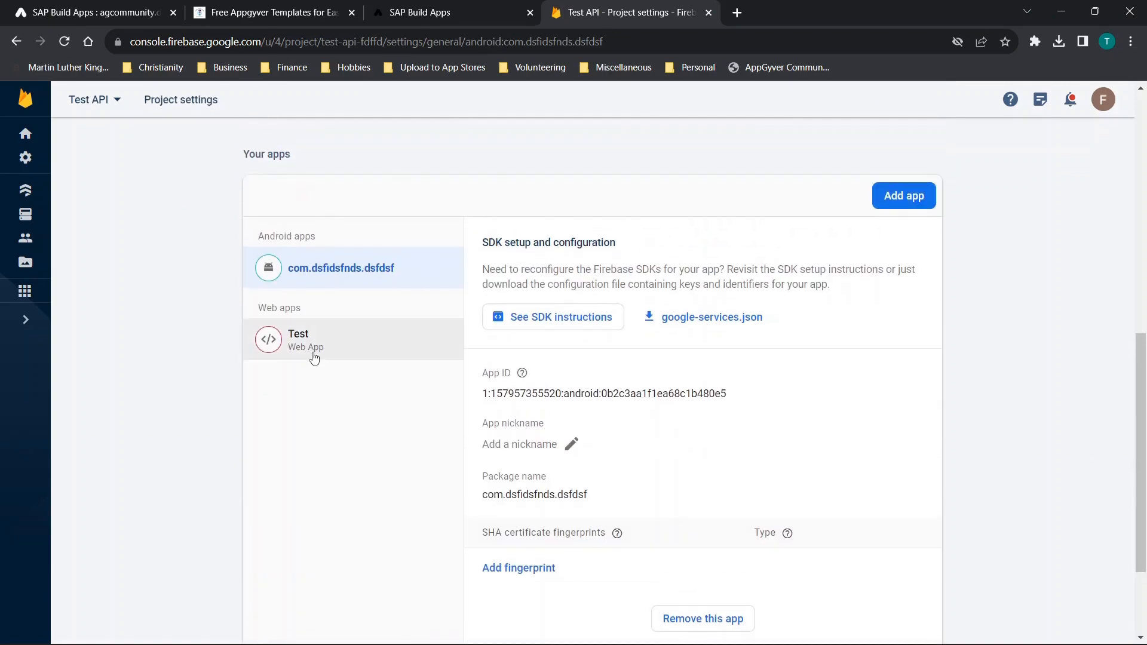
left_click(313, 356)
scroll(622, 419, "down", 5)
scroll(622, 418, "down", 4)
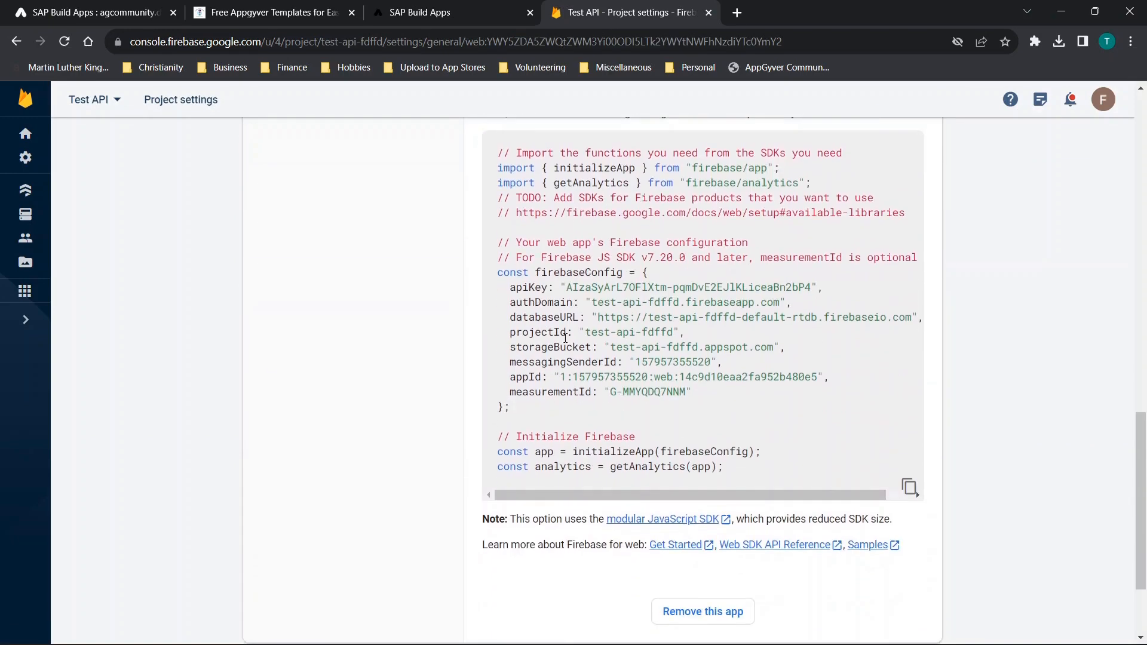
scroll(662, 359, "up", 5)
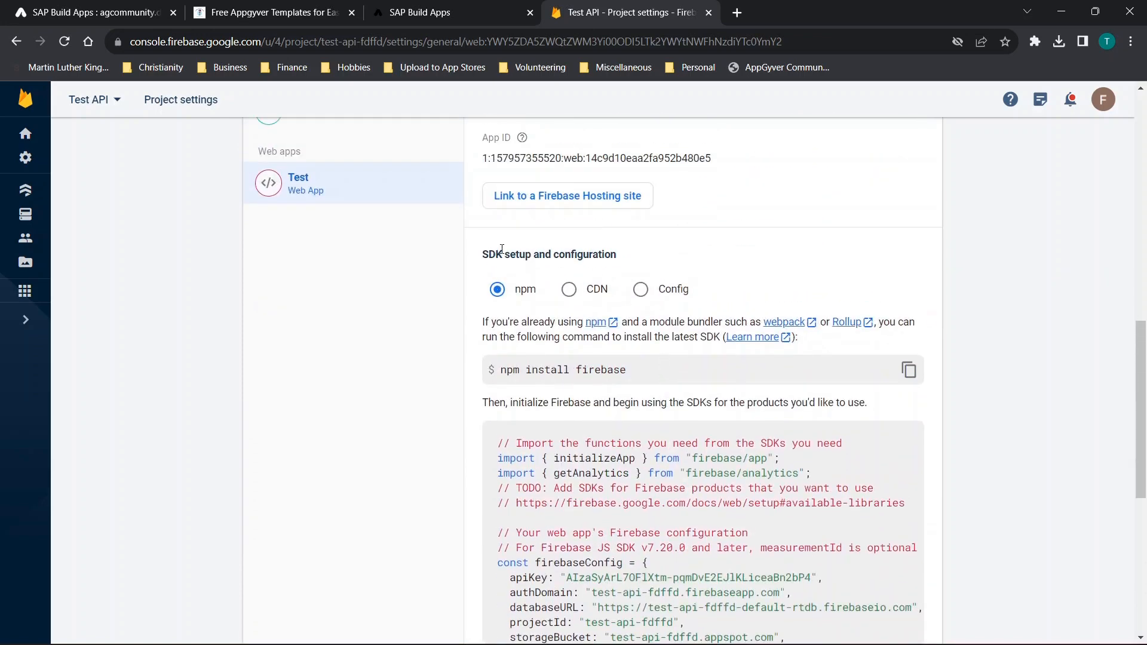
scroll(599, 151, "up", 2)
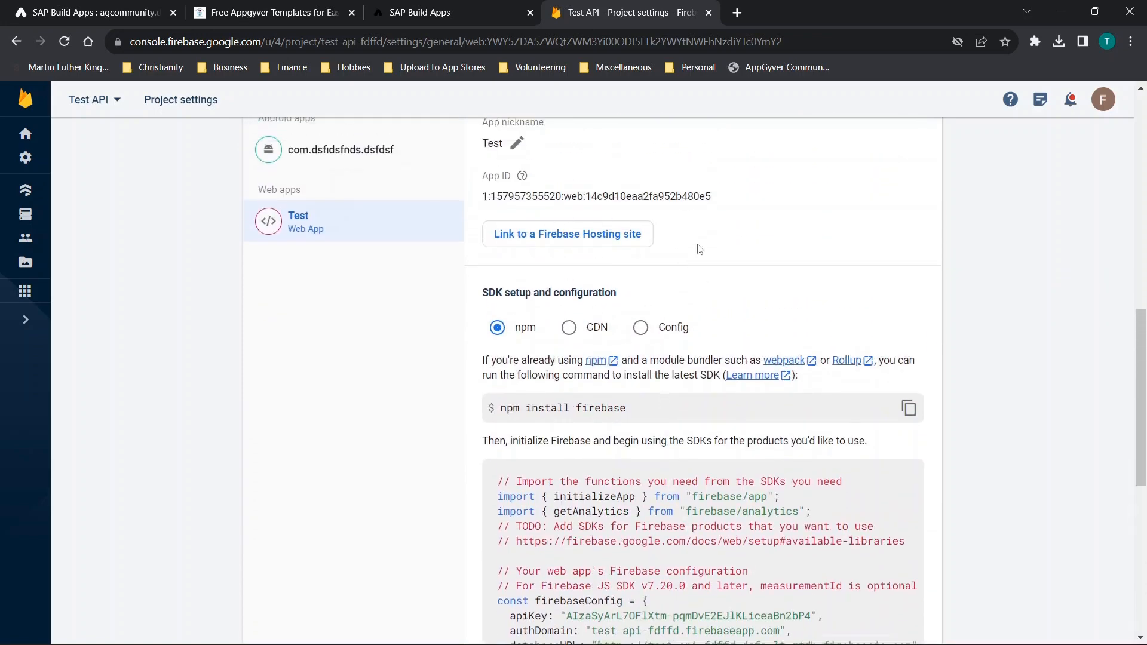
scroll(661, 497, "down", 6)
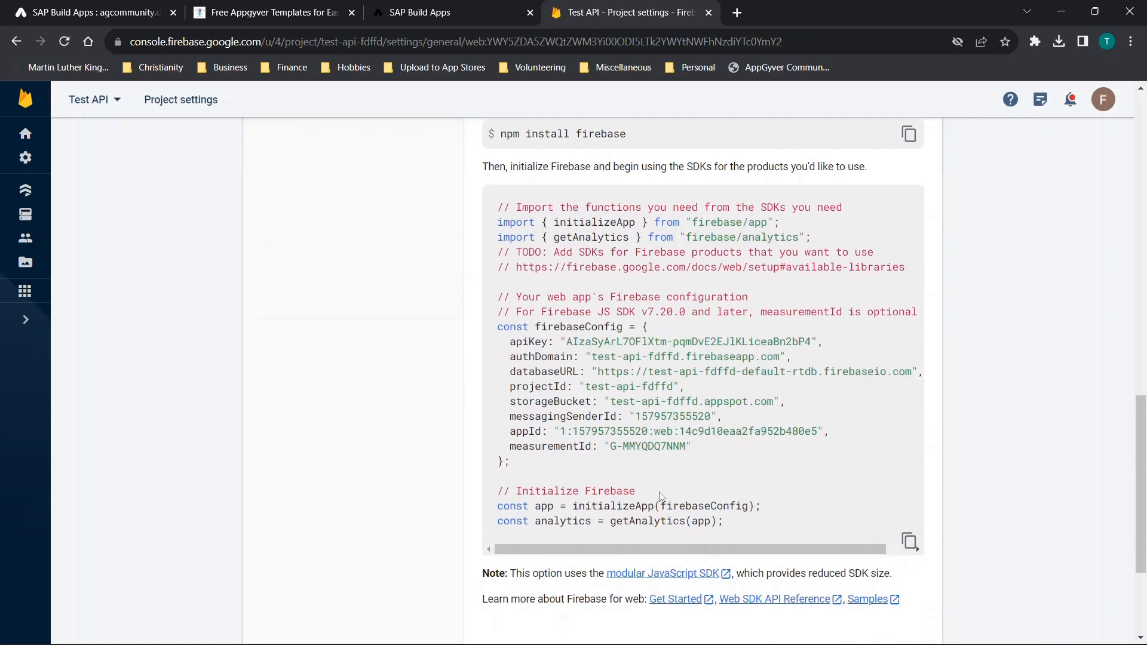
Examine the Android app's setup details in the Test API project settings and the platforms available for adding another app.
scroll(662, 497, "up", 7)
left_click(357, 245)
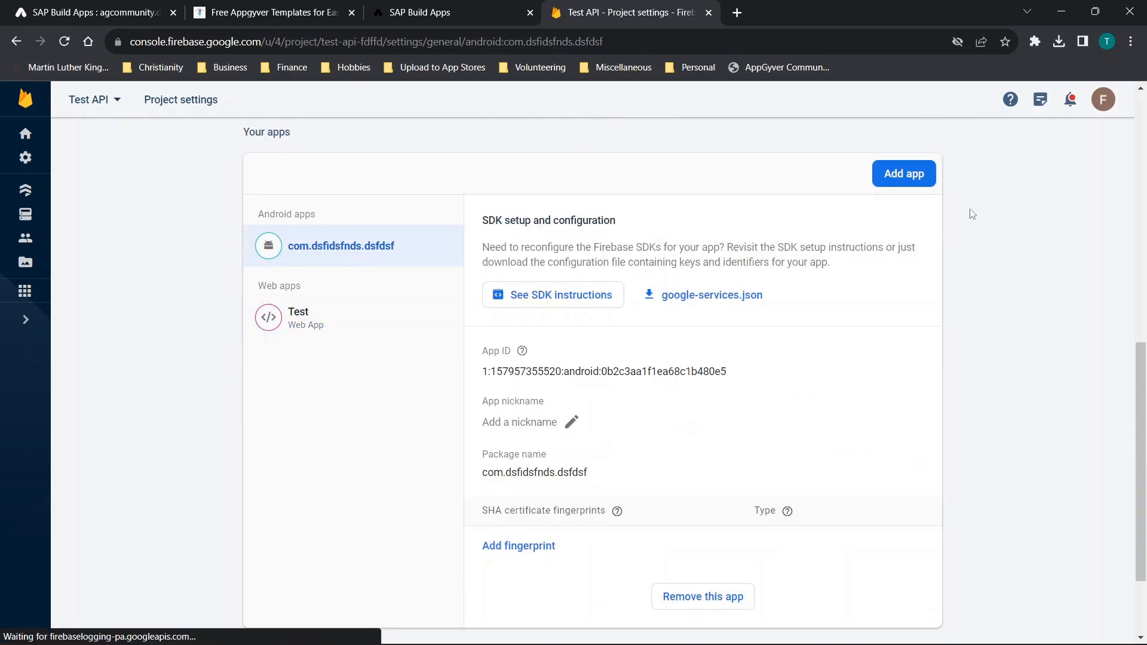
left_click(884, 181)
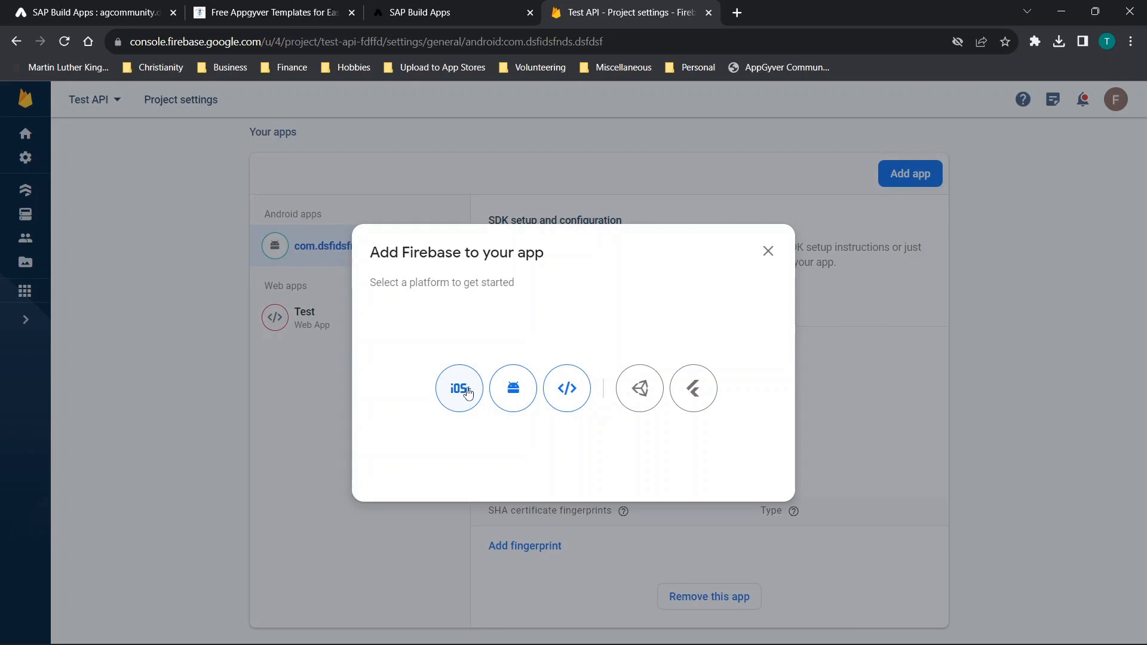
left_click(768, 251)
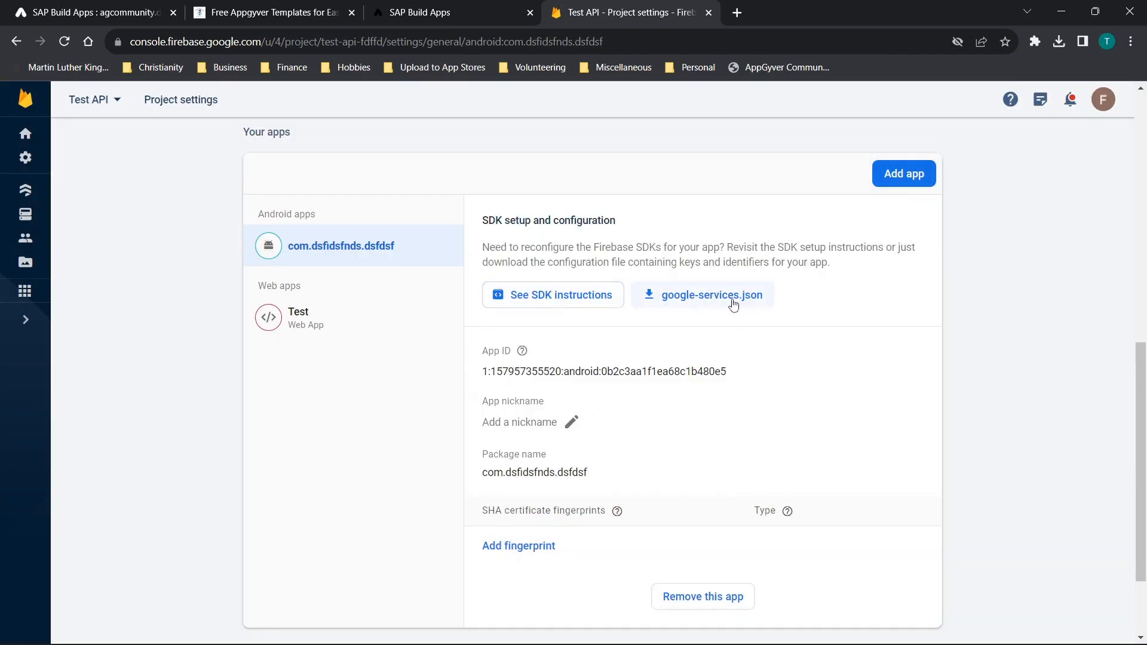
scroll(737, 304, "down", 1)
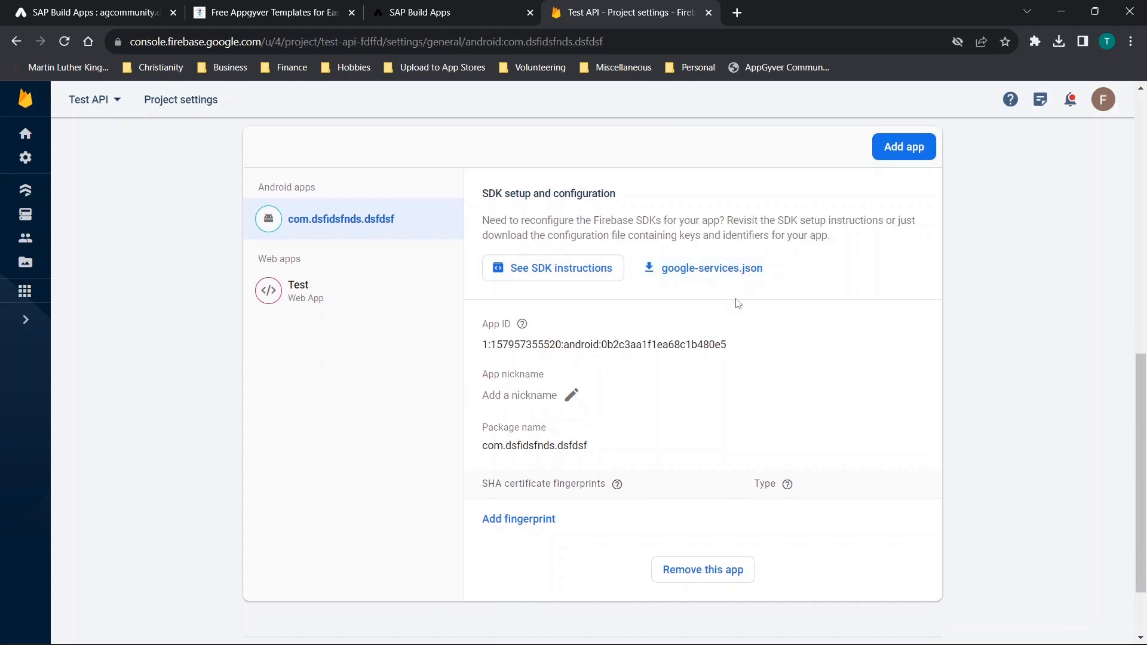
Switch to the Chat App Remake editor, look over its data setup and page overview, and return to the Chat page.
left_click(90, 12)
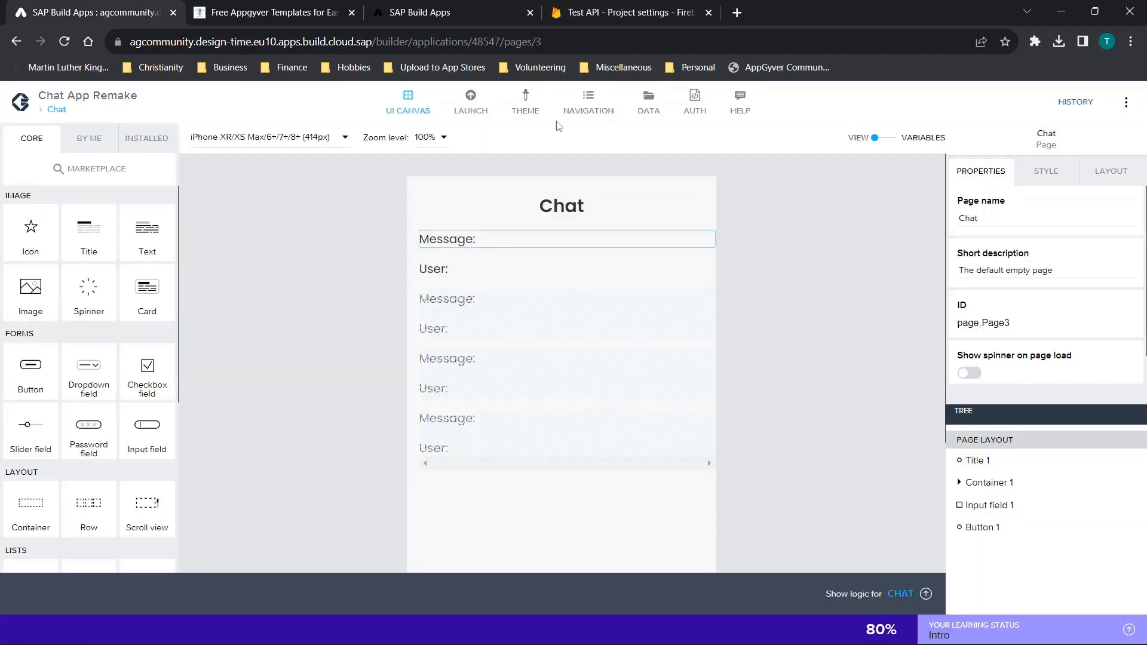
left_click(650, 115)
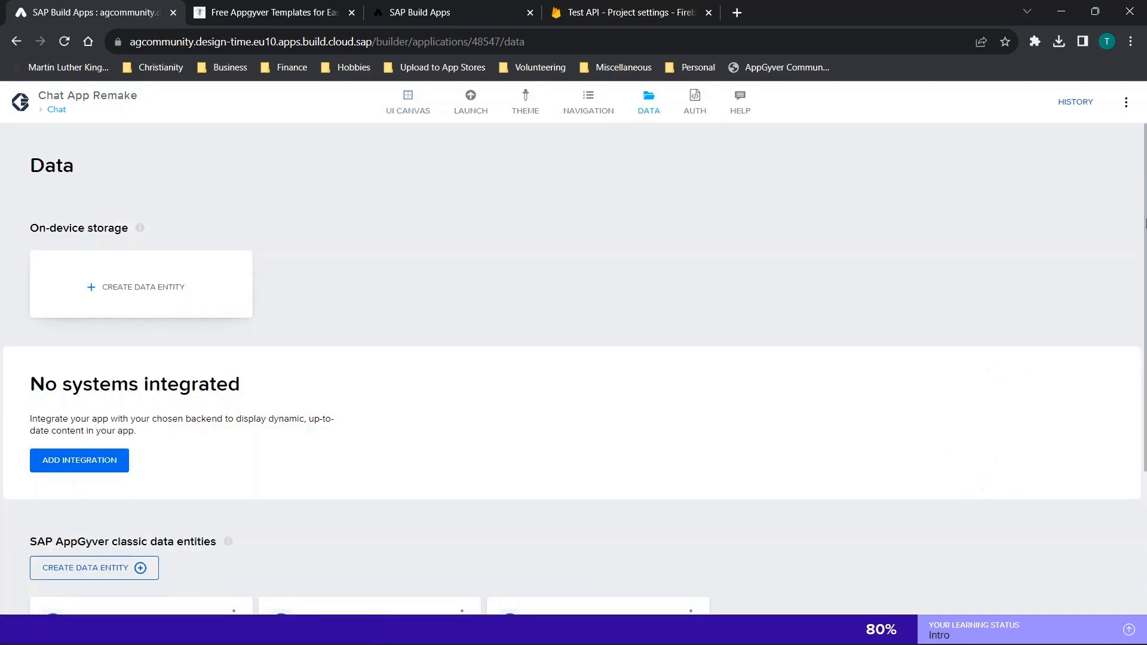
left_click(53, 115)
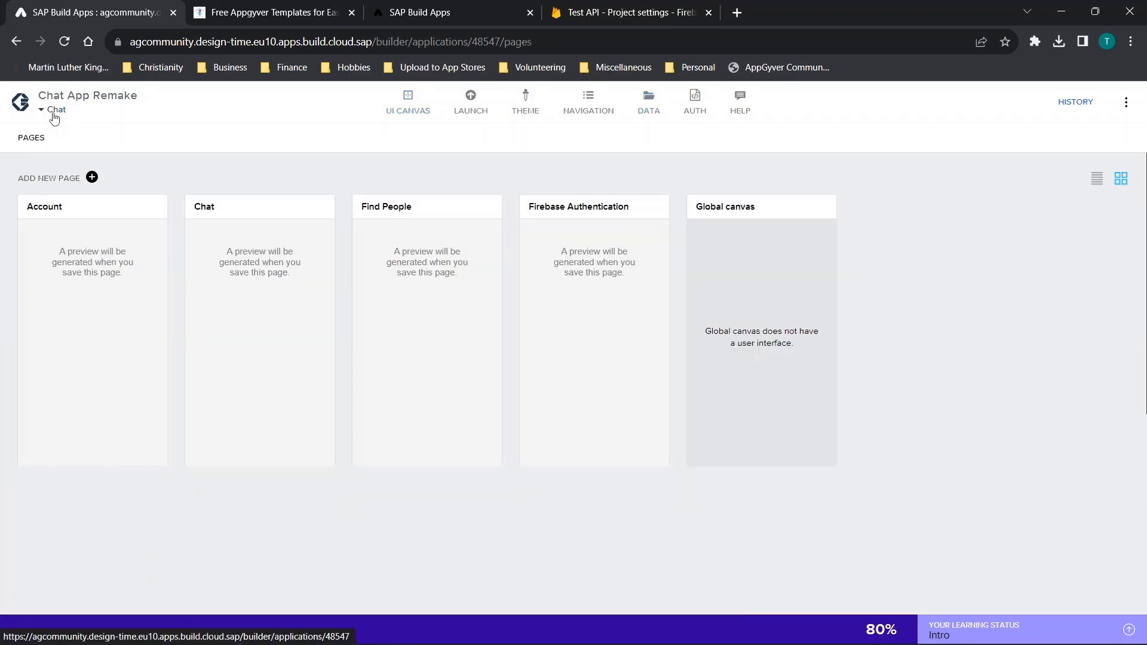
left_click(53, 116)
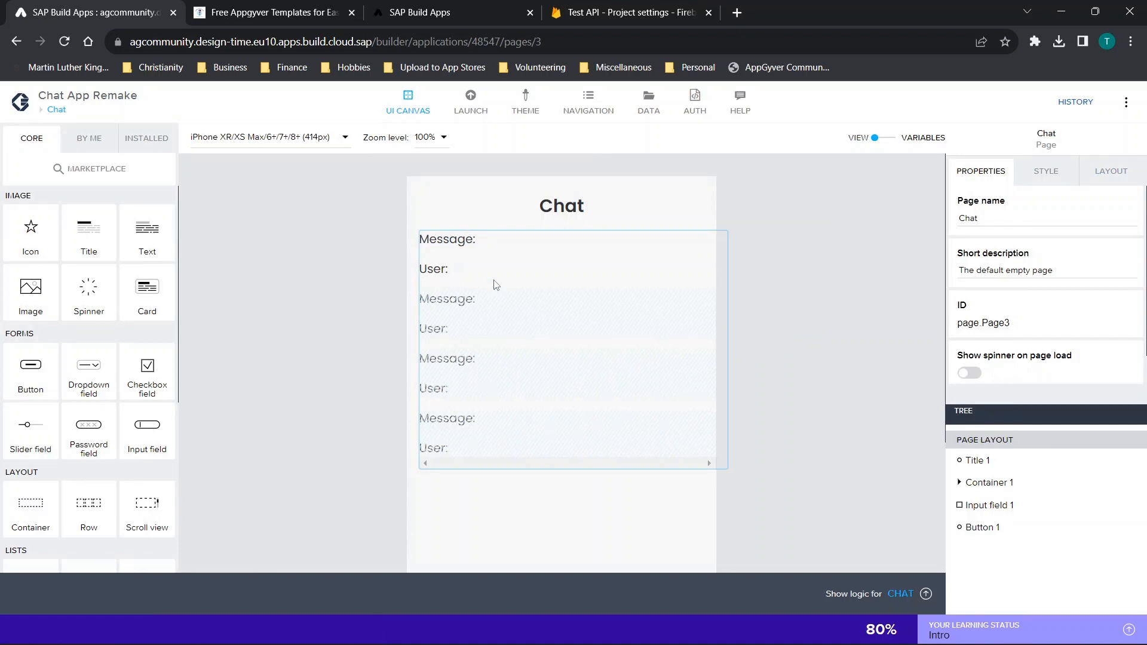
View the project's launch options and bring up the running app preview, placing its browser tab beside the editor's.
left_click(467, 114)
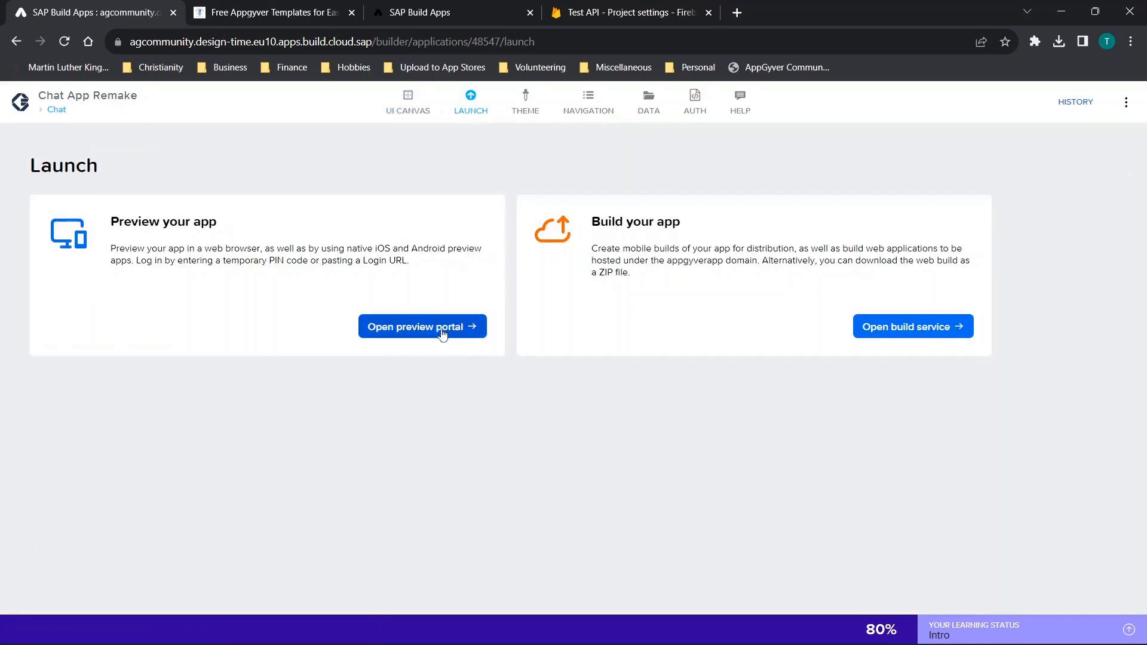
left_click(440, 9)
left_click_drag(441, 9, 261, 10)
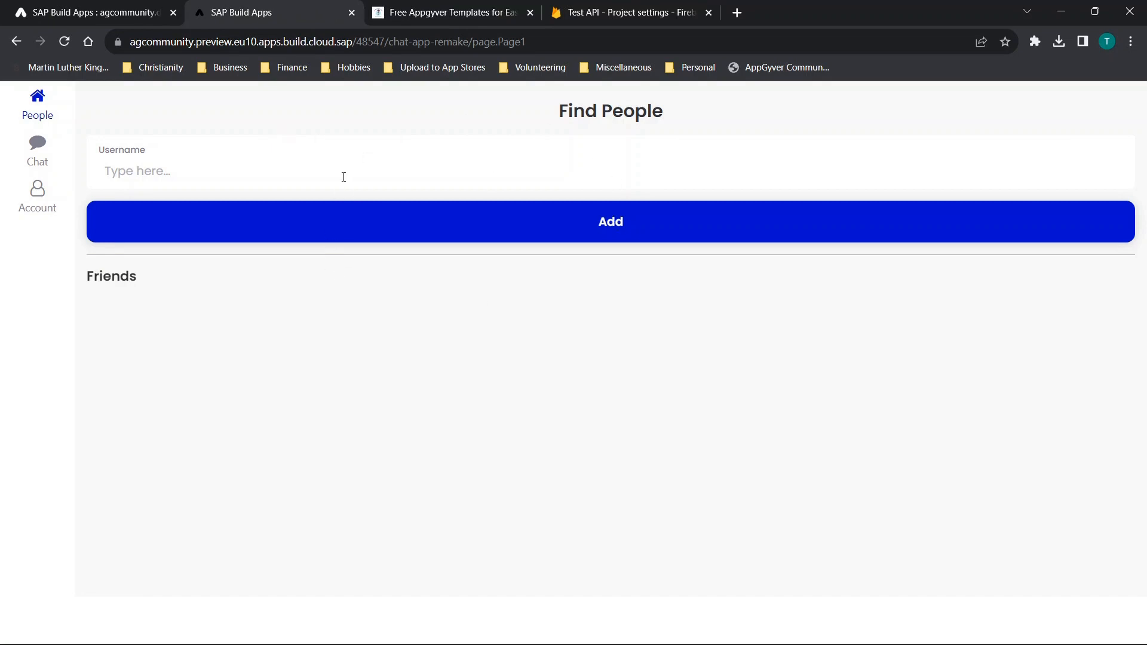
Return to the editor, view the project's page overview and go back into the Chat page.
left_click(25, 6)
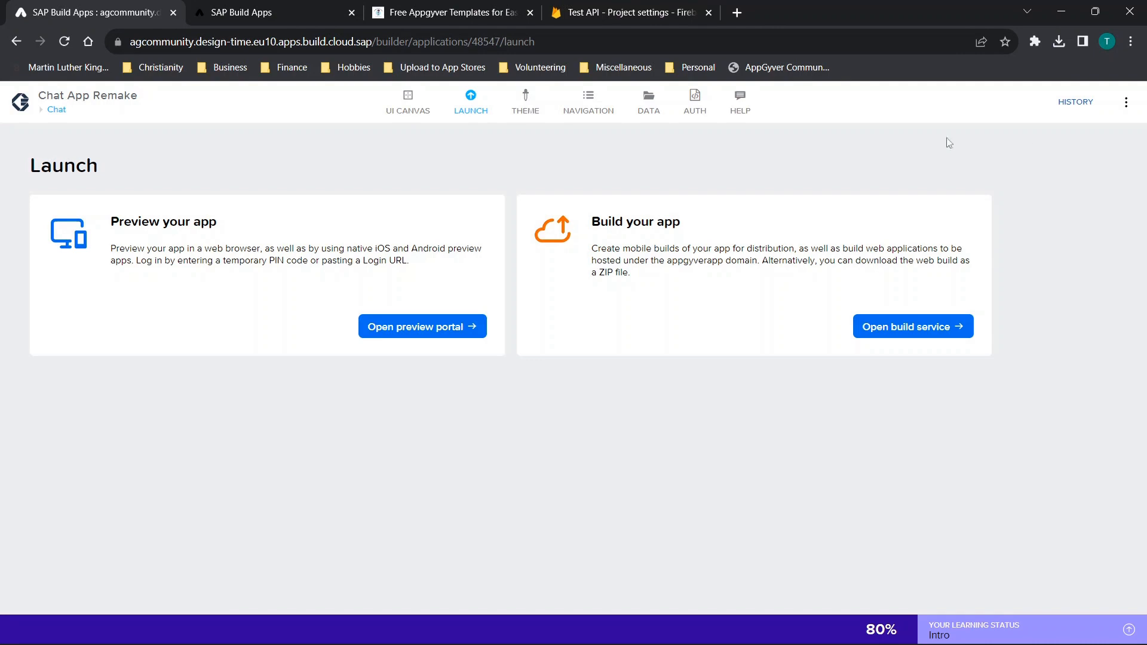
left_click(60, 114)
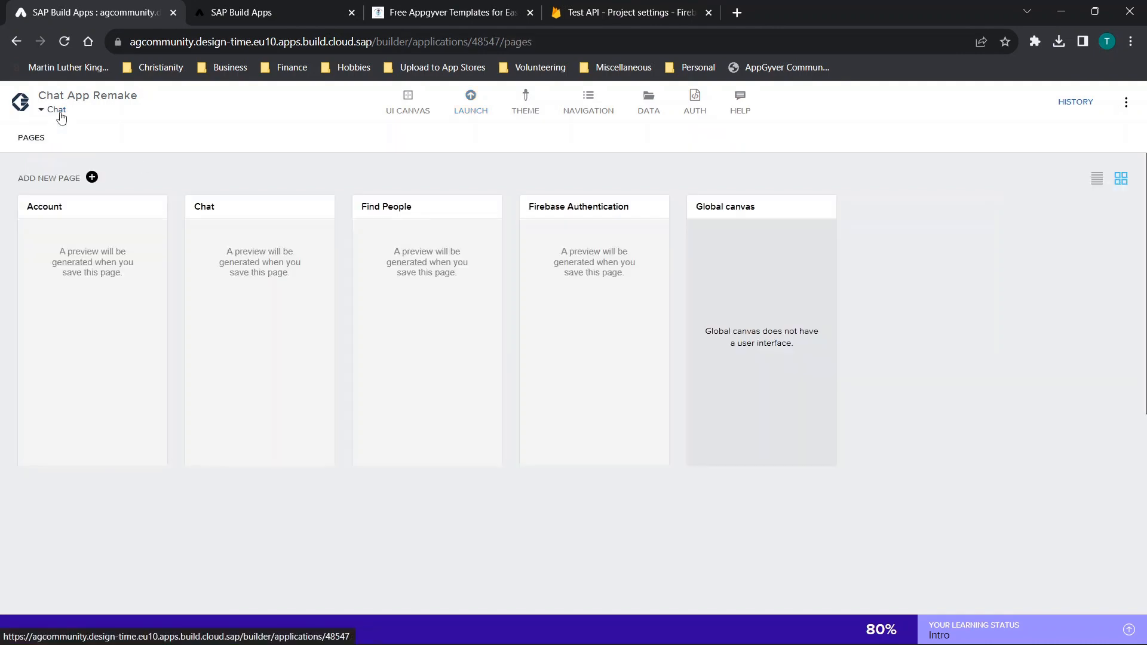
left_click(61, 113)
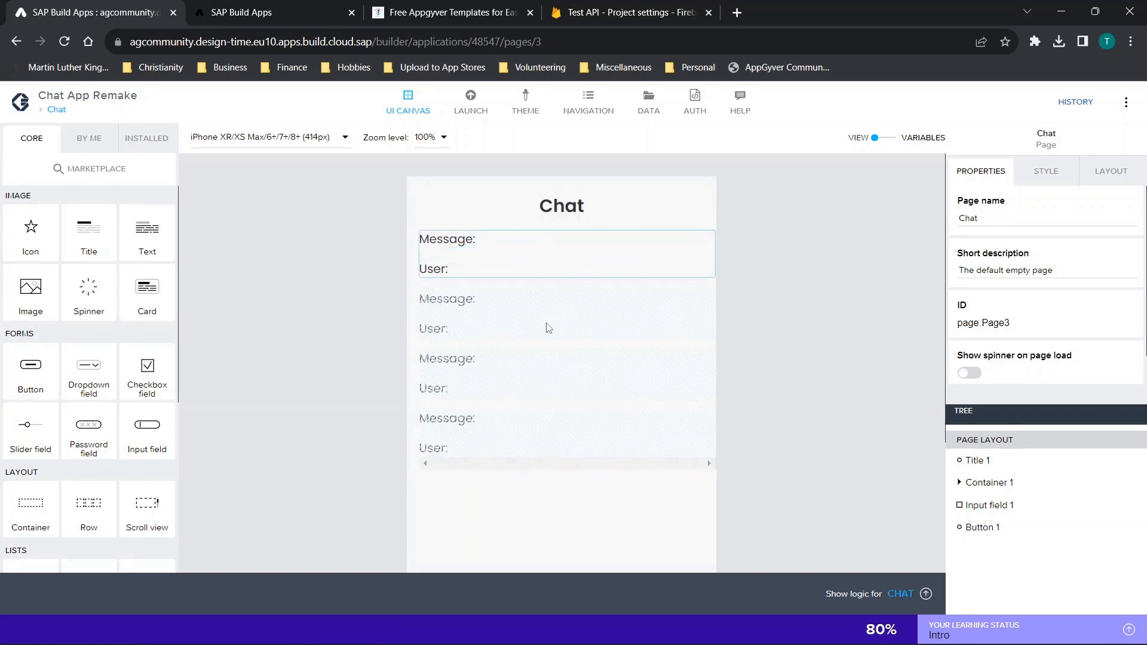
View the Account page's username setup in the running app preview, and return to the editor.
left_click(264, 8)
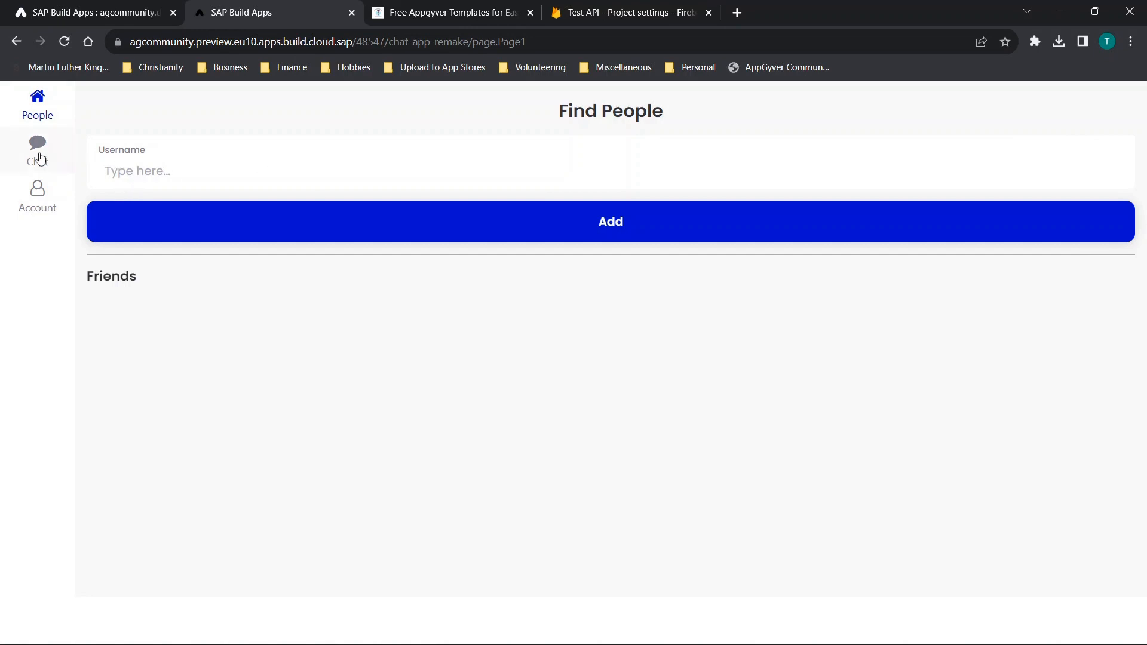
left_click(32, 208)
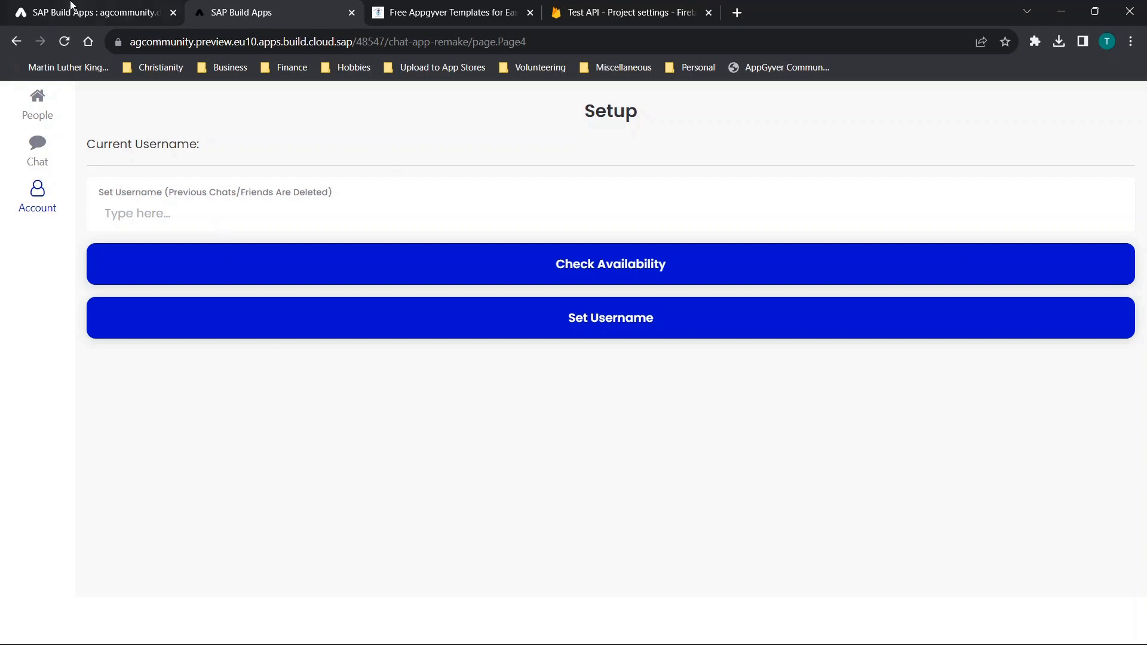
left_click(68, 8)
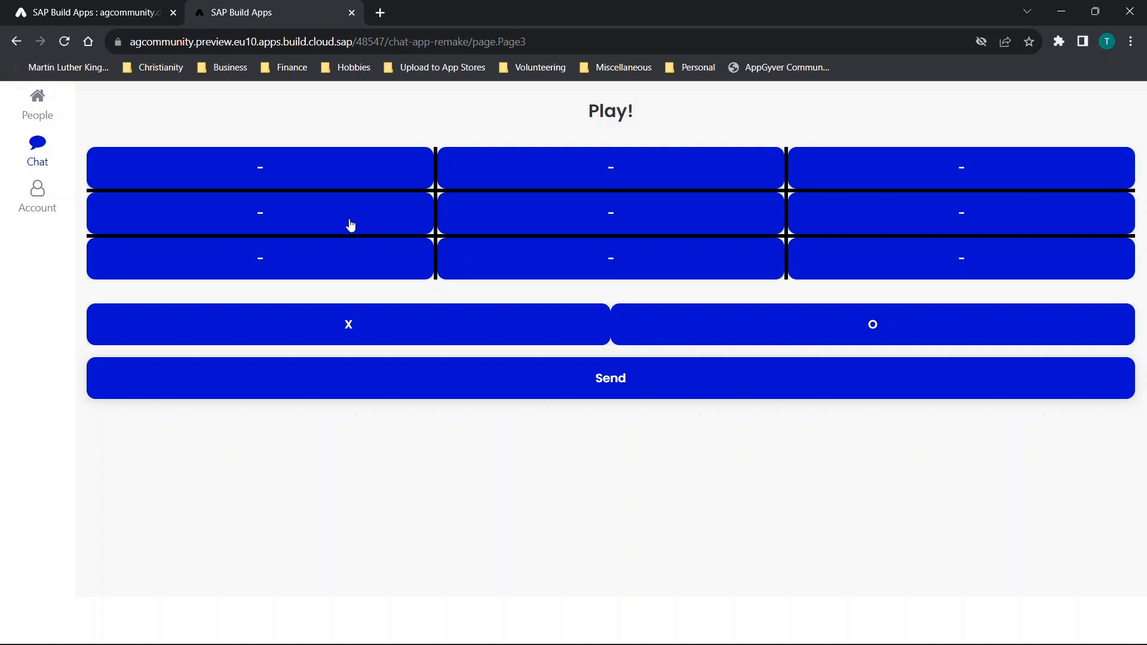
In the editor, examine the Chat page's Play! board layout and the page's logic flow from its page-focused event onward.
left_click(129, 9)
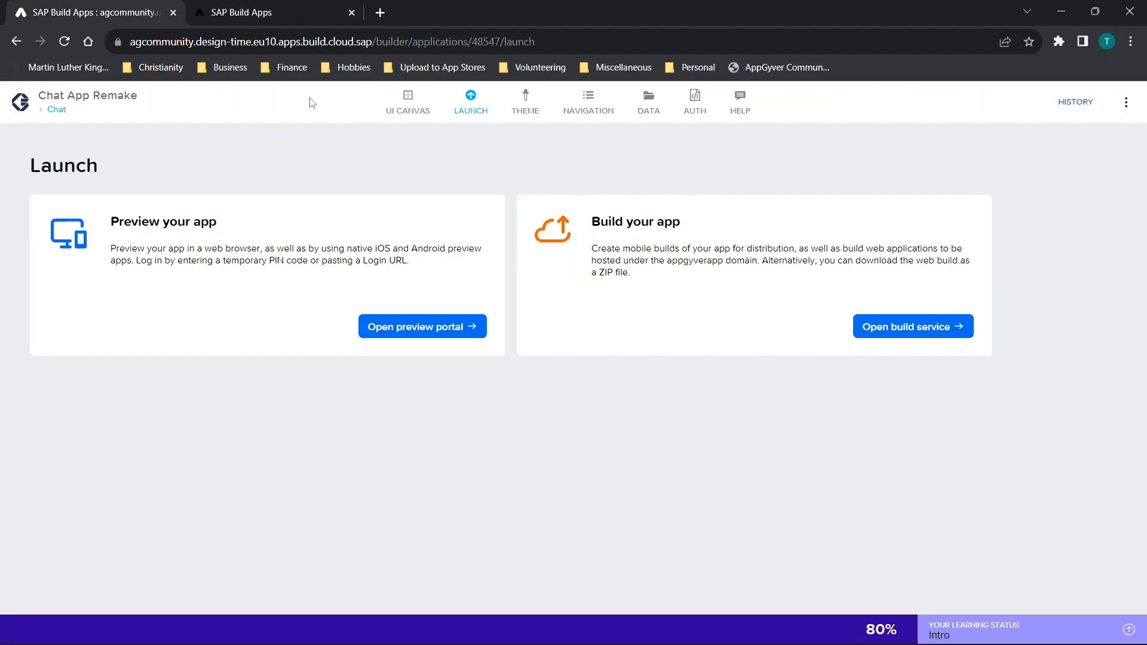
left_click(60, 111)
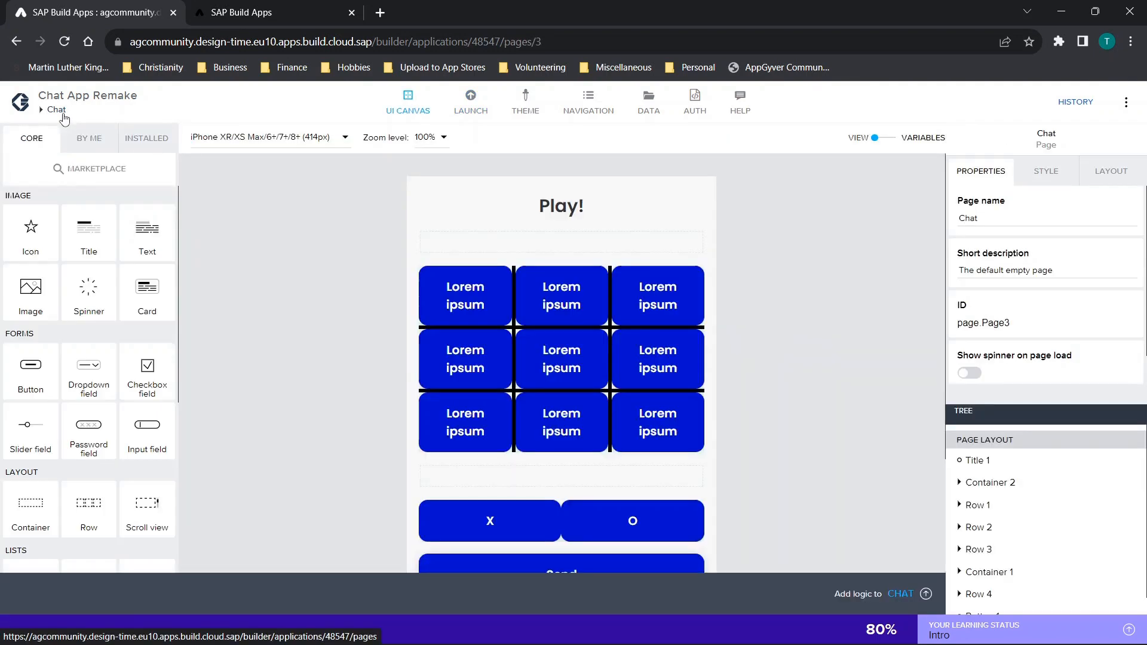
scroll(697, 312, "down", 3)
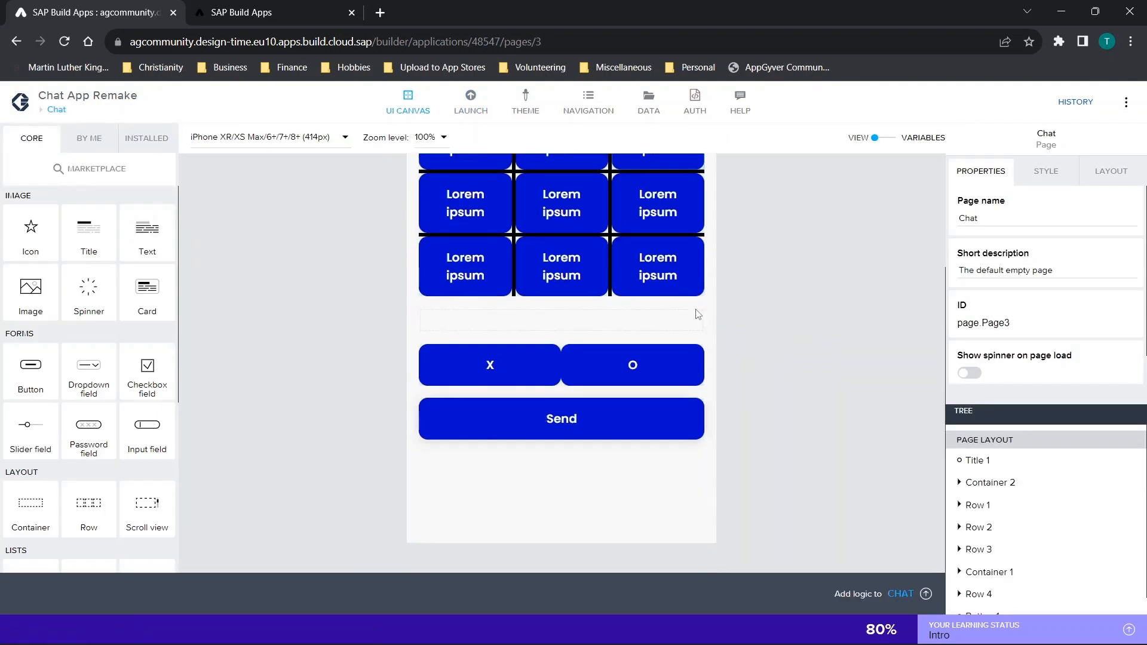
left_click(900, 594)
scroll(847, 562, "down", 1)
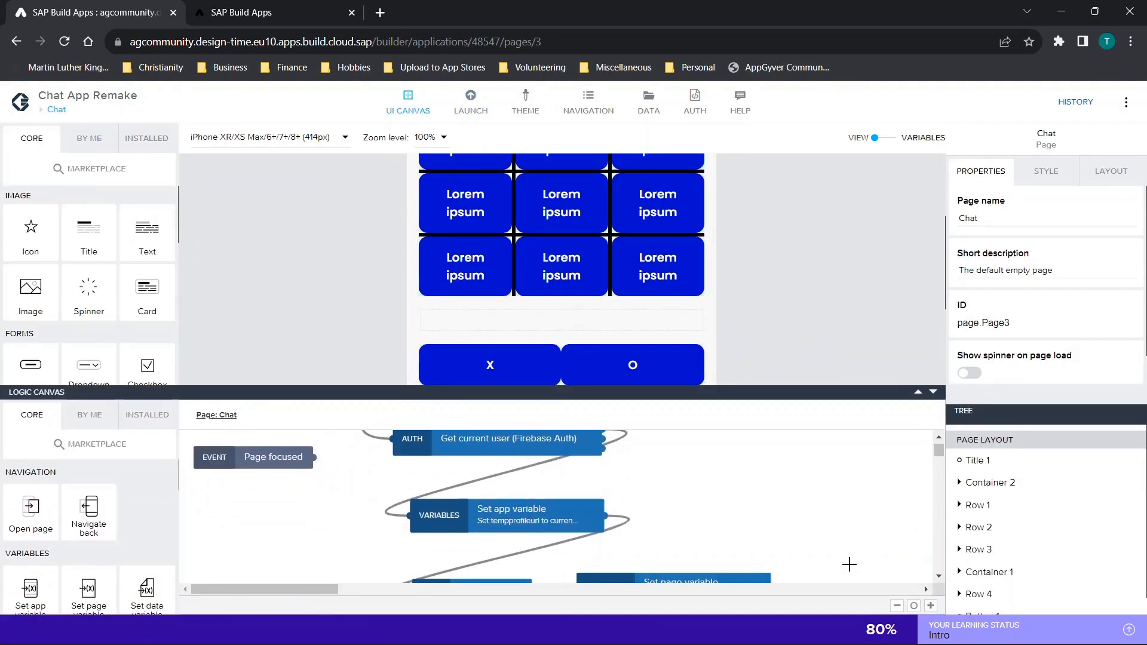
scroll(820, 515, "down", 3)
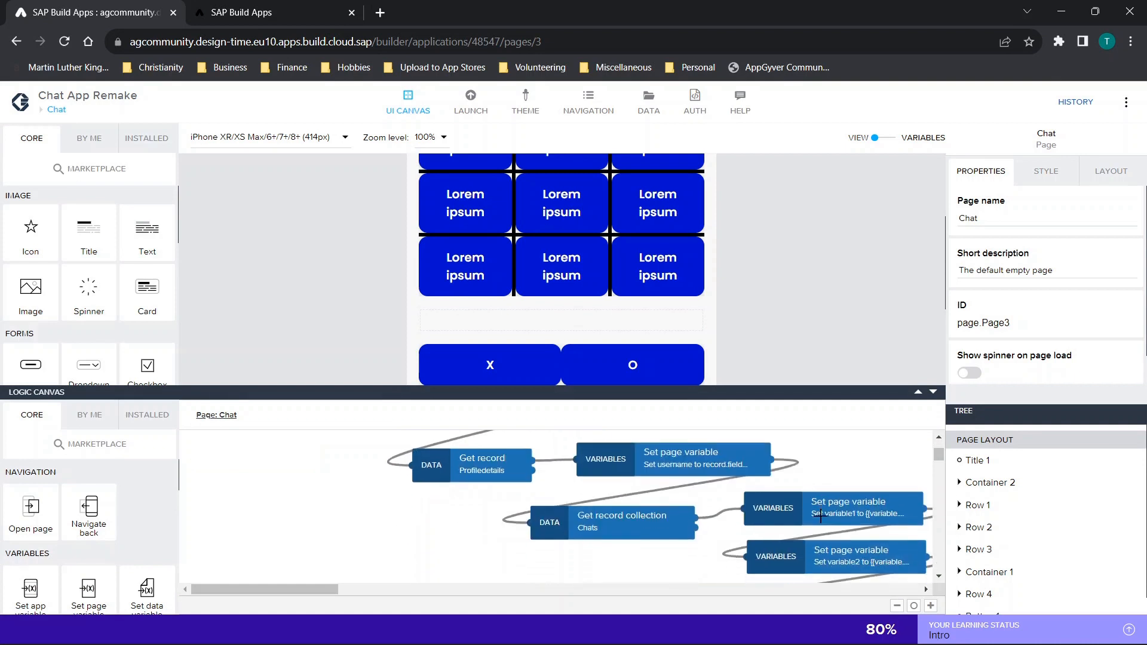
scroll(820, 516, "down", 1)
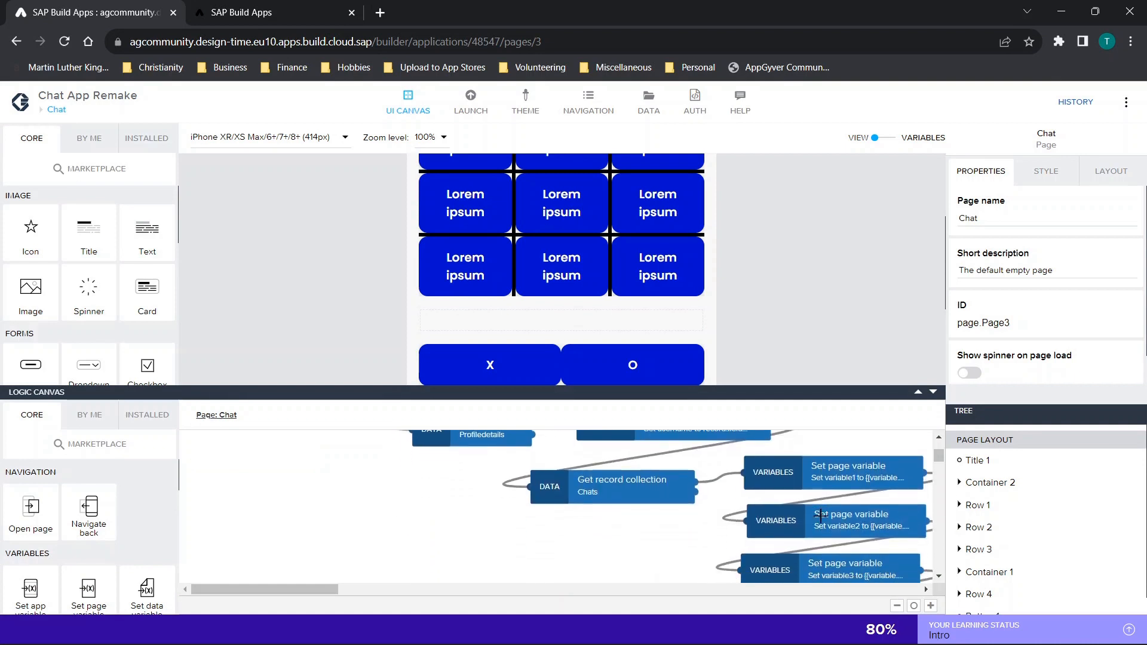
scroll(820, 515, "down", 1)
scroll(820, 515, "up", 1)
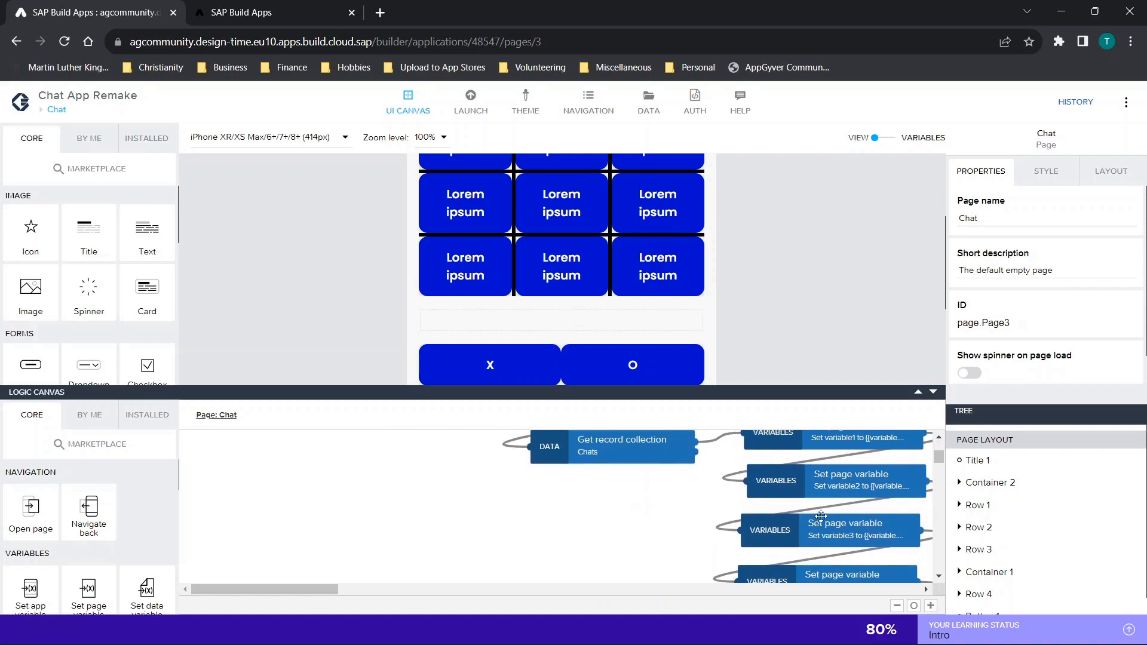
Add Get record, Create record and Delete record data nodes to an empty area of the Chat page's logic.
scroll(90, 495, "down", 1)
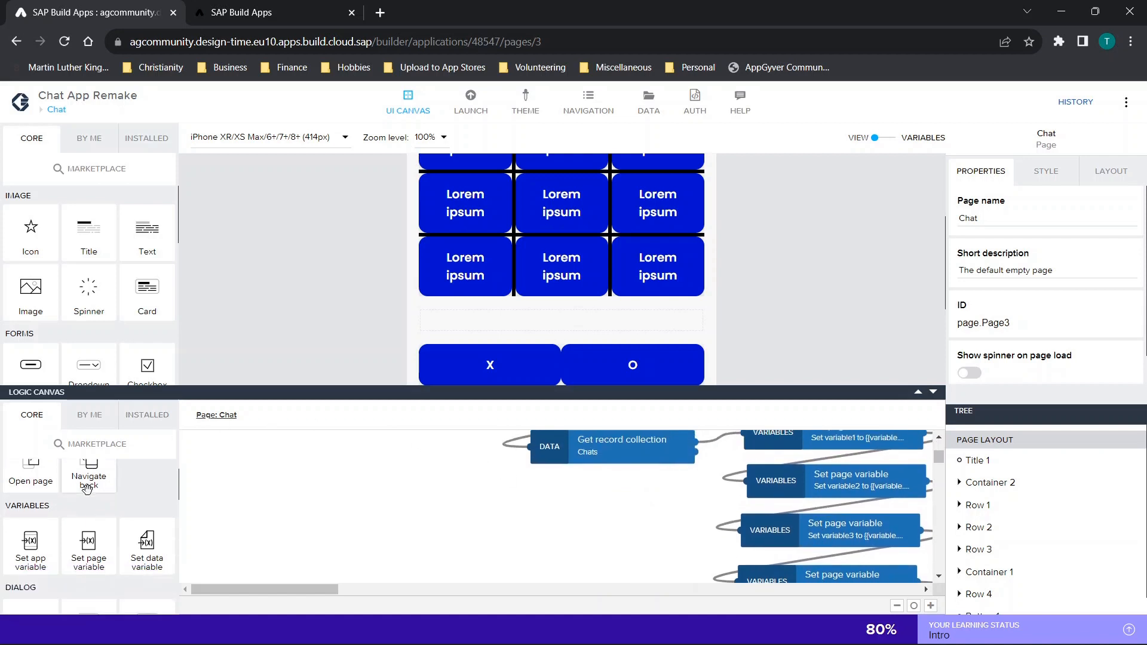
scroll(77, 513, "down", 1)
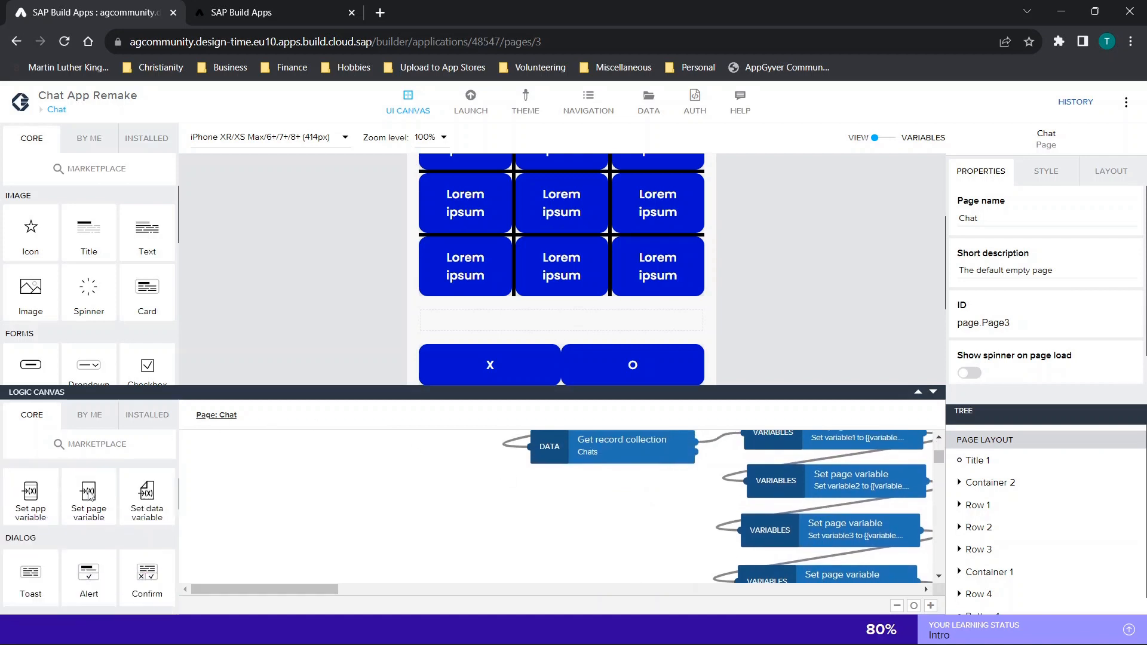
scroll(61, 546, "down", 5)
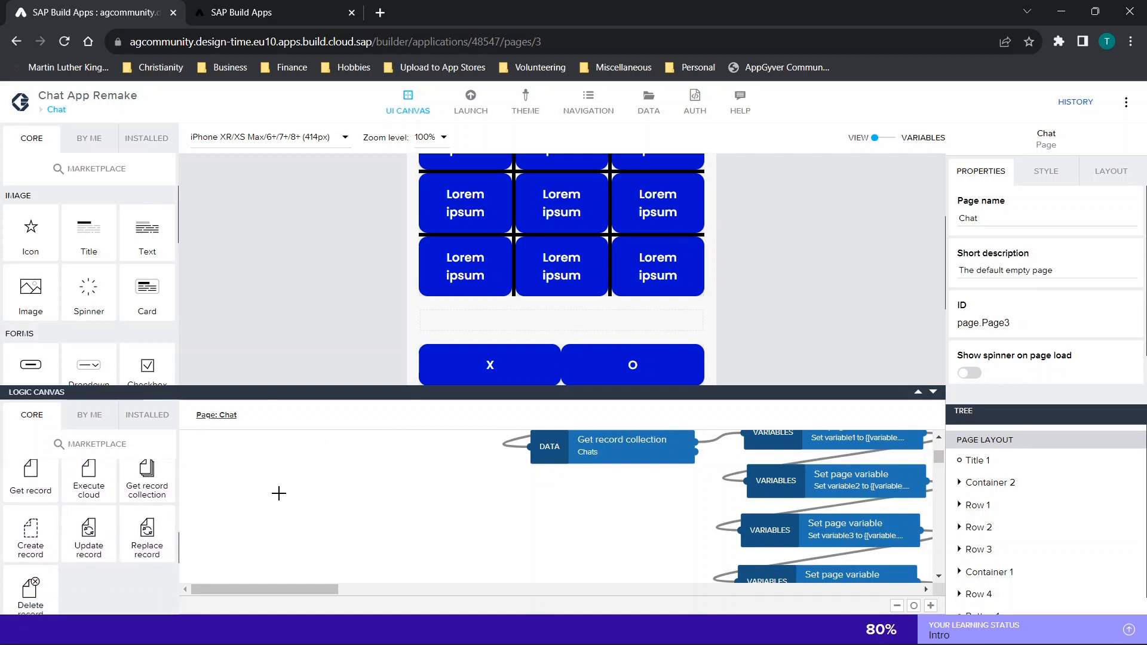
left_click_drag(31, 475, 281, 487)
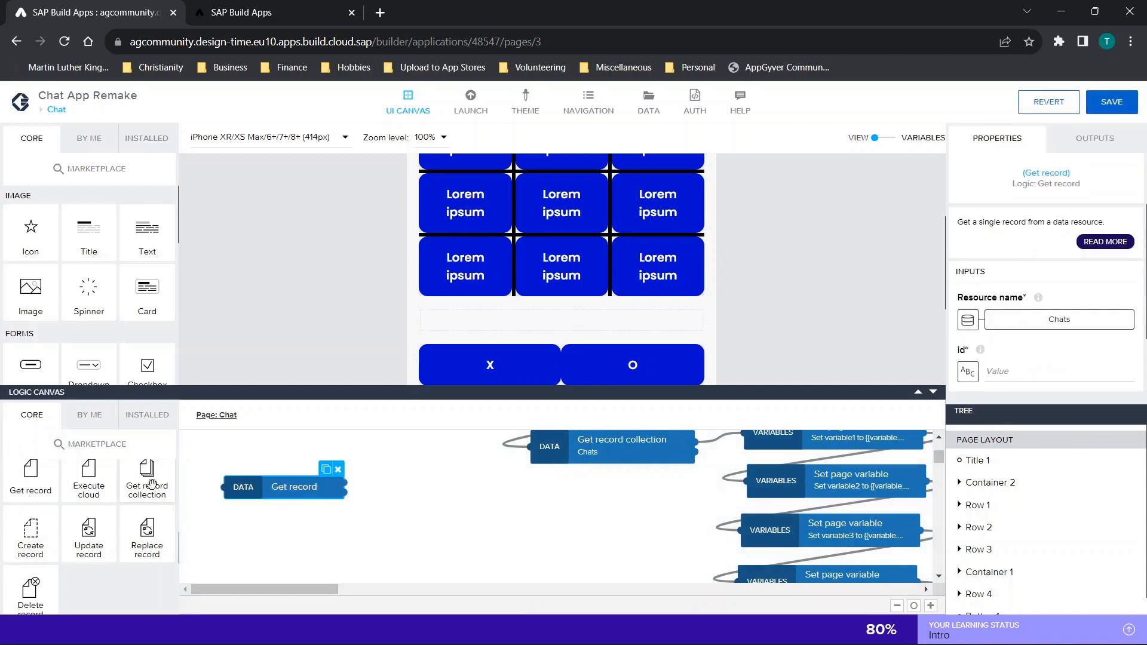
left_click_drag(30, 533, 291, 524)
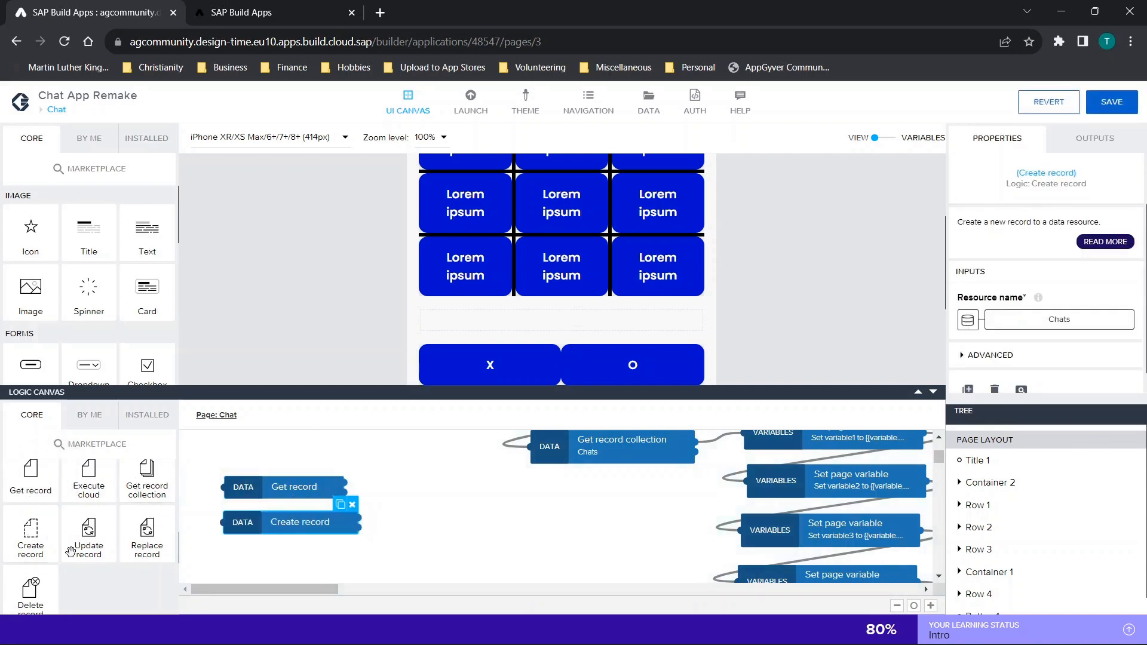
scroll(70, 549, "down", 1)
left_click_drag(31, 553, 294, 558)
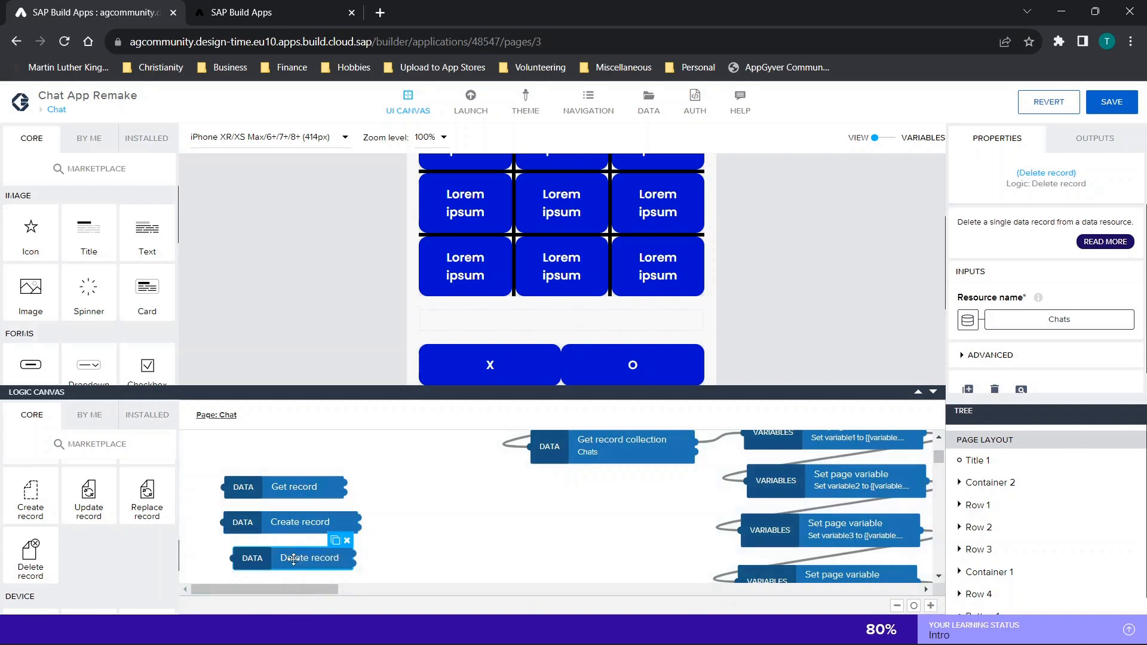
Inspect the three new record nodes, moving Delete record beside Get record and Create record to the lower right of both.
left_click(312, 487)
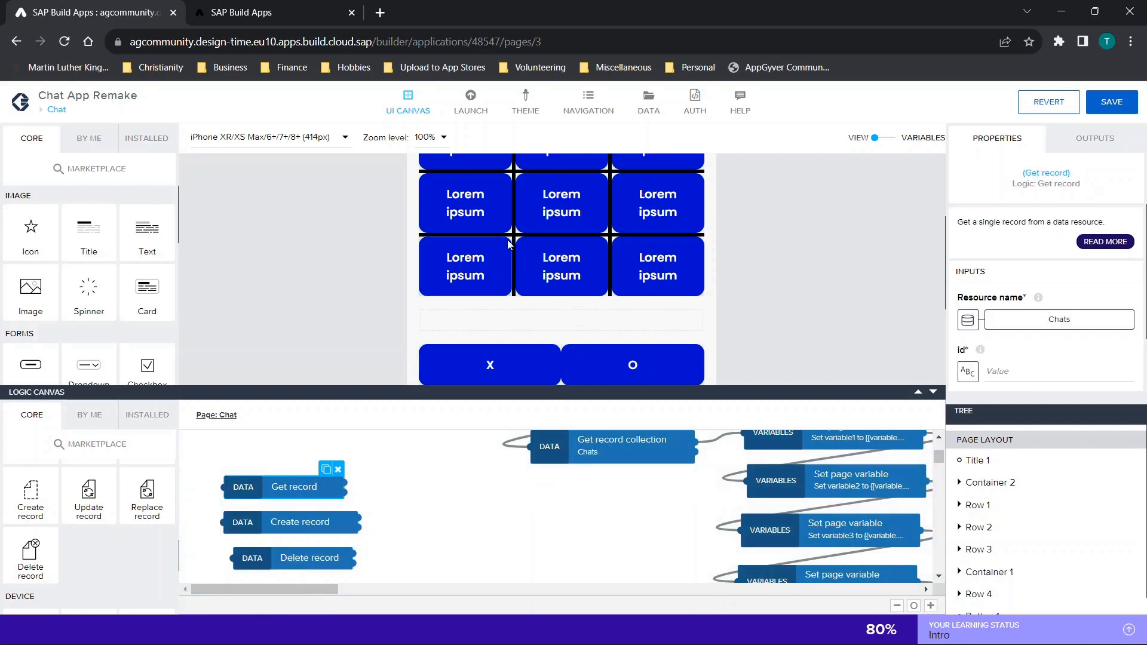
left_click(326, 522)
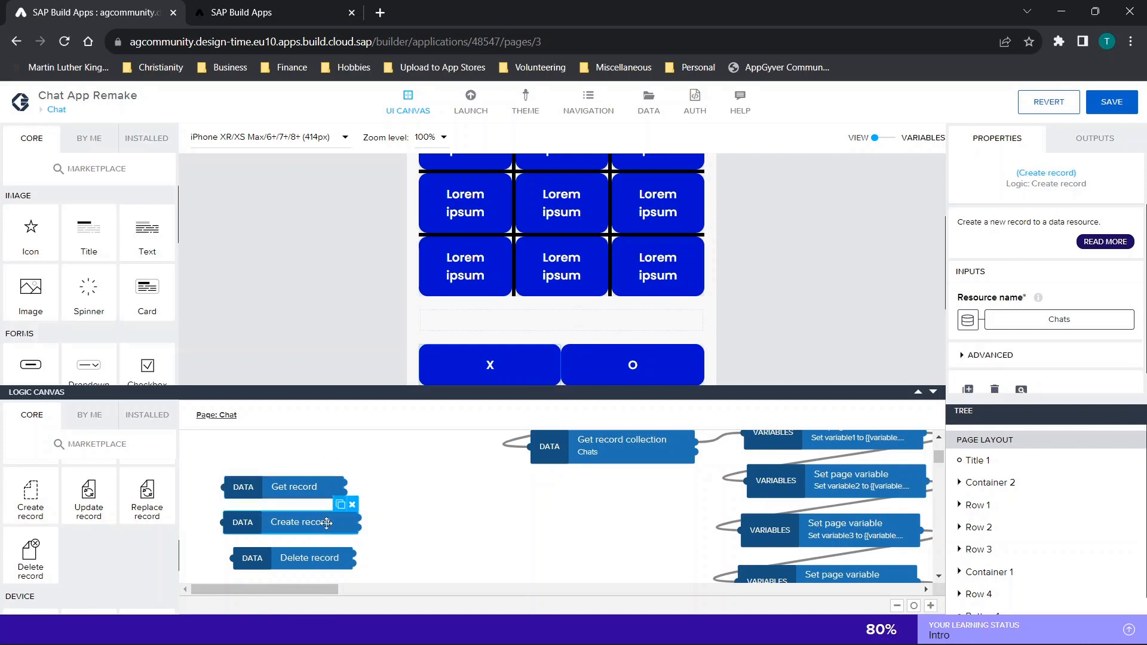
left_click_drag(309, 558, 442, 484)
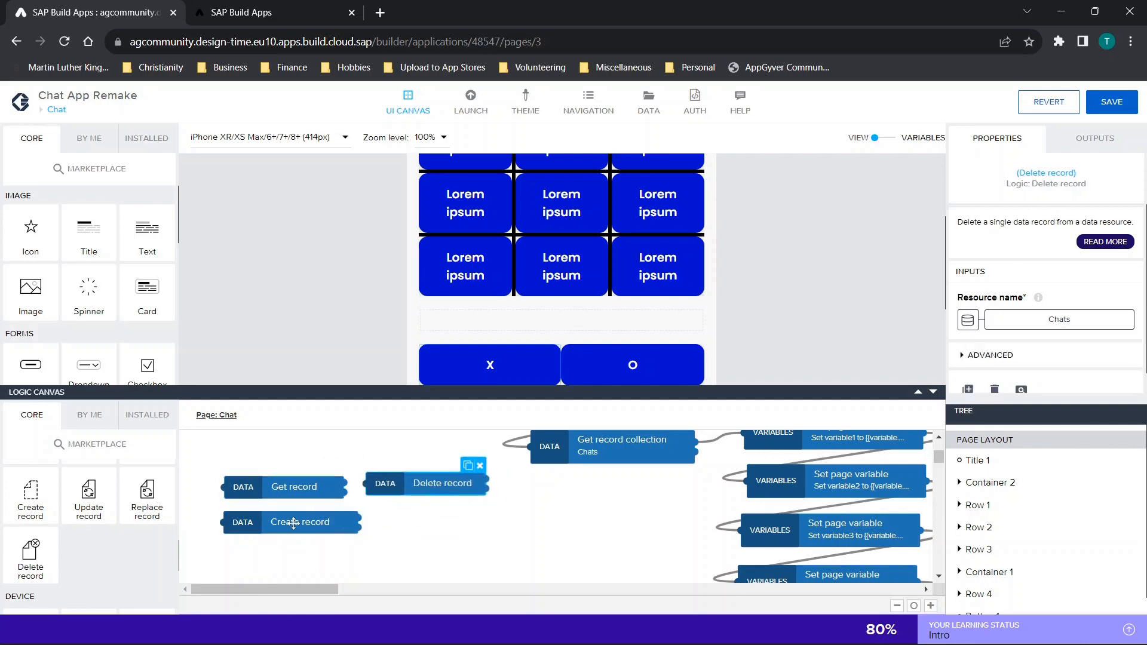
left_click_drag(294, 523, 541, 540)
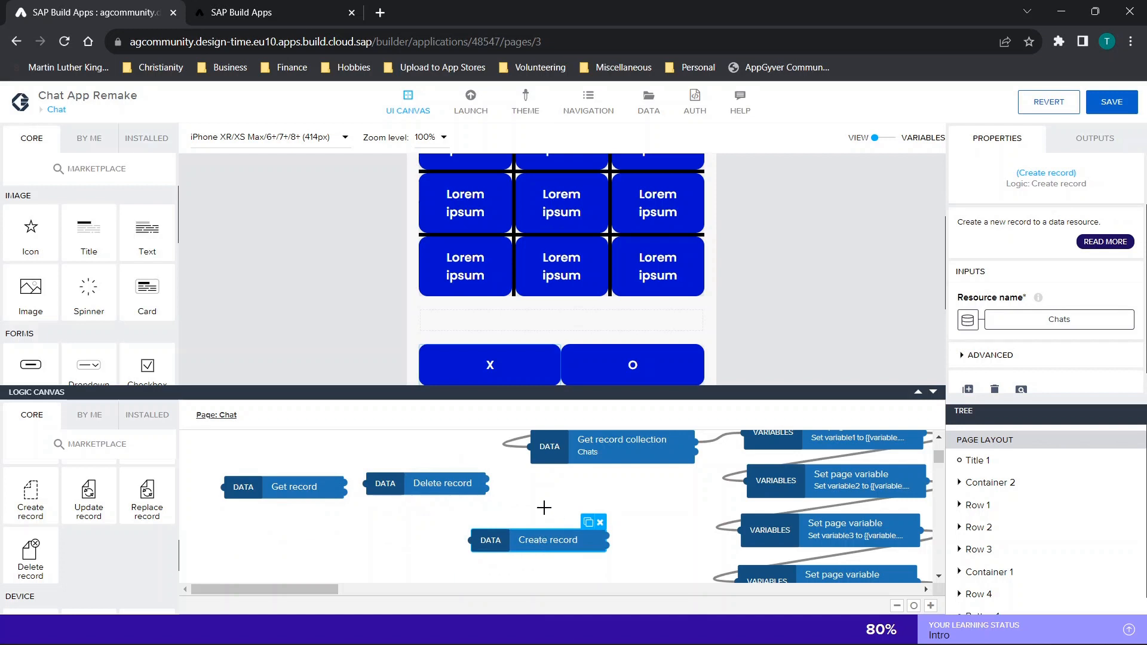
left_click(303, 497)
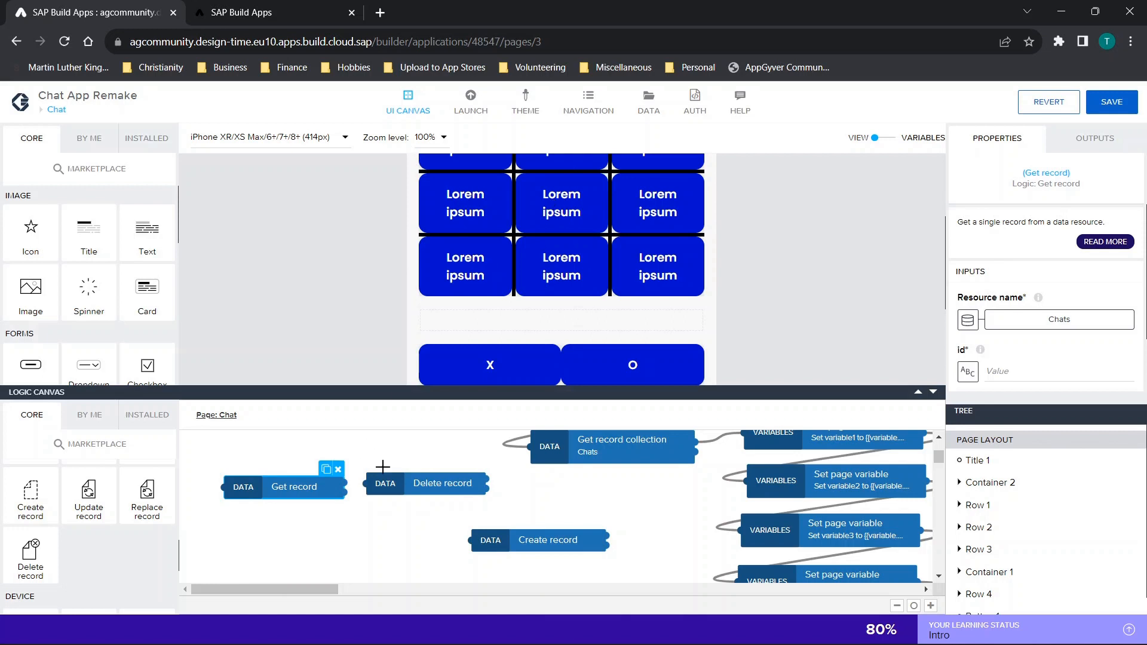
left_click(414, 489)
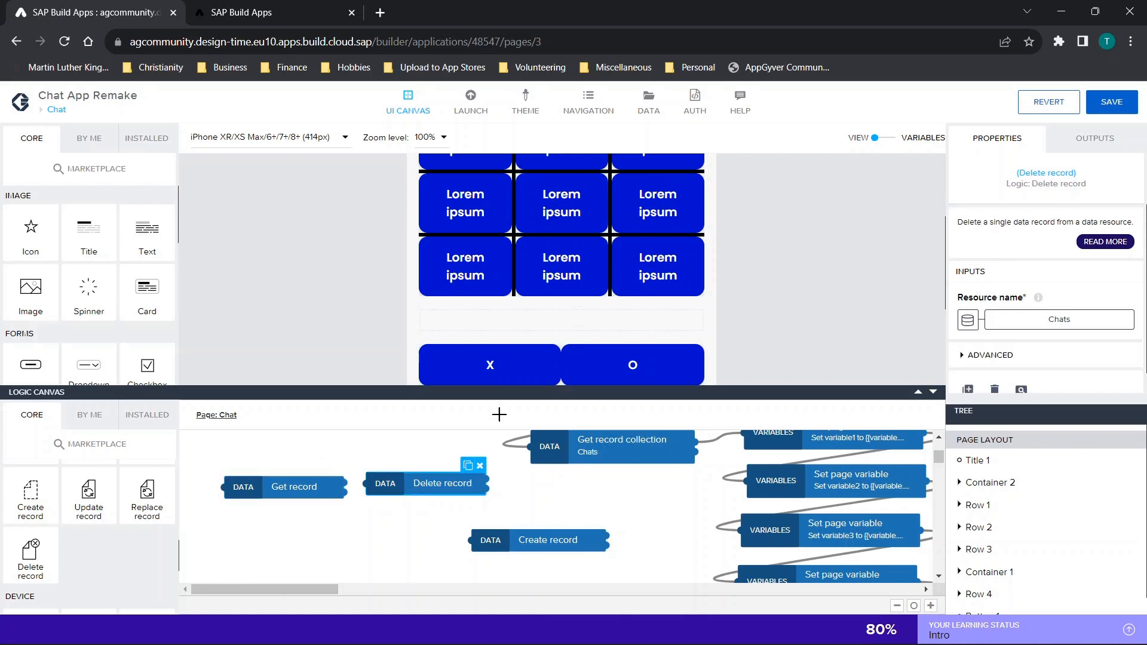
Delete the Create record, Delete record and Get record nodes from the Chat page's logic and collapse the logic canvas.
left_click(554, 545)
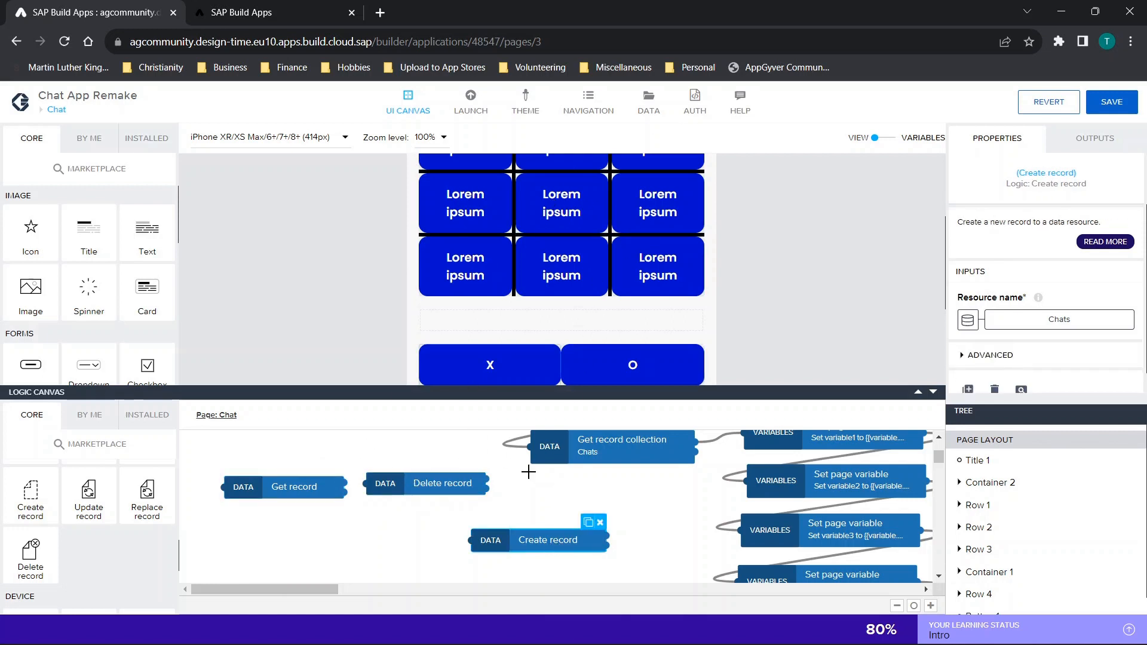
left_click(555, 512)
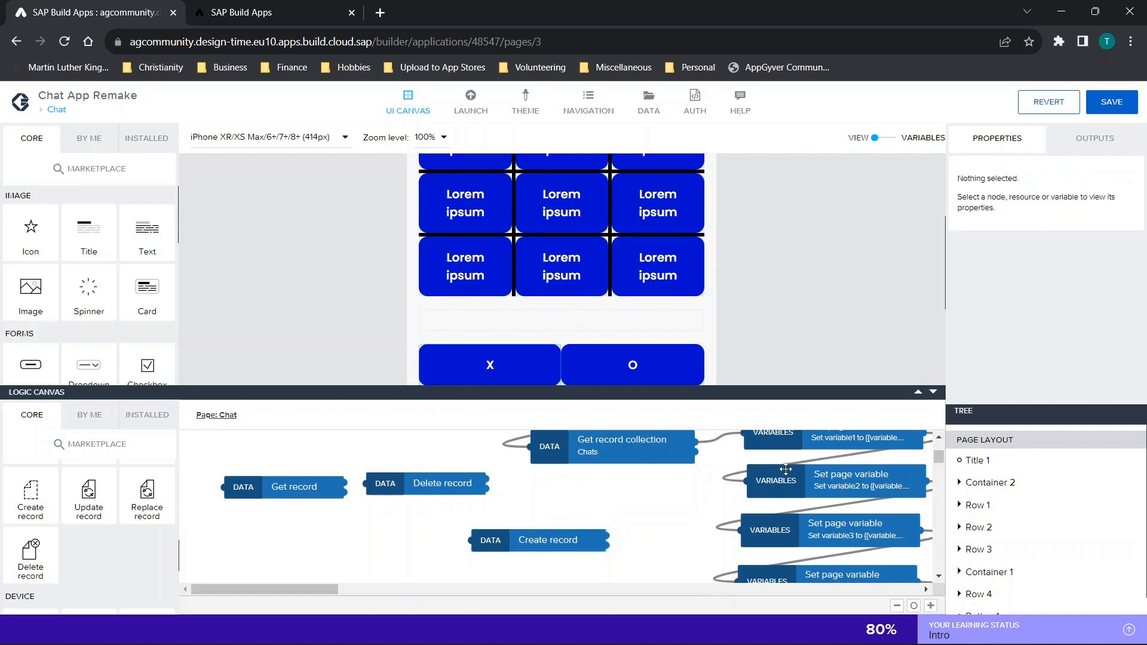
scroll(787, 466, "up", 1)
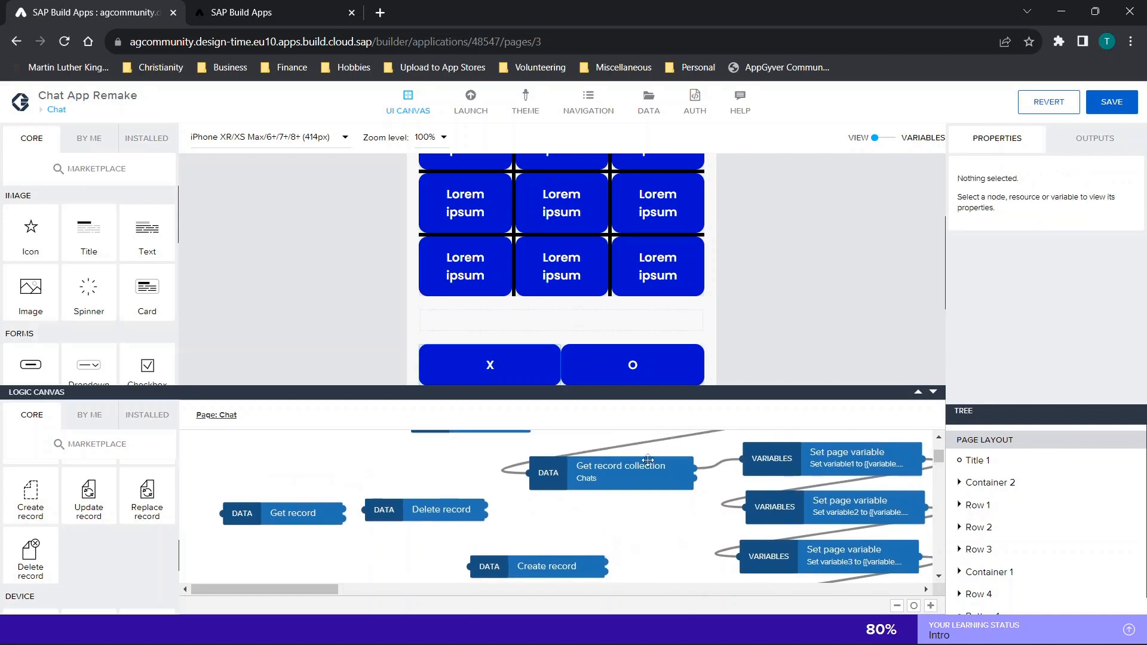
left_click(529, 565)
key("Delete")
left_click(433, 511)
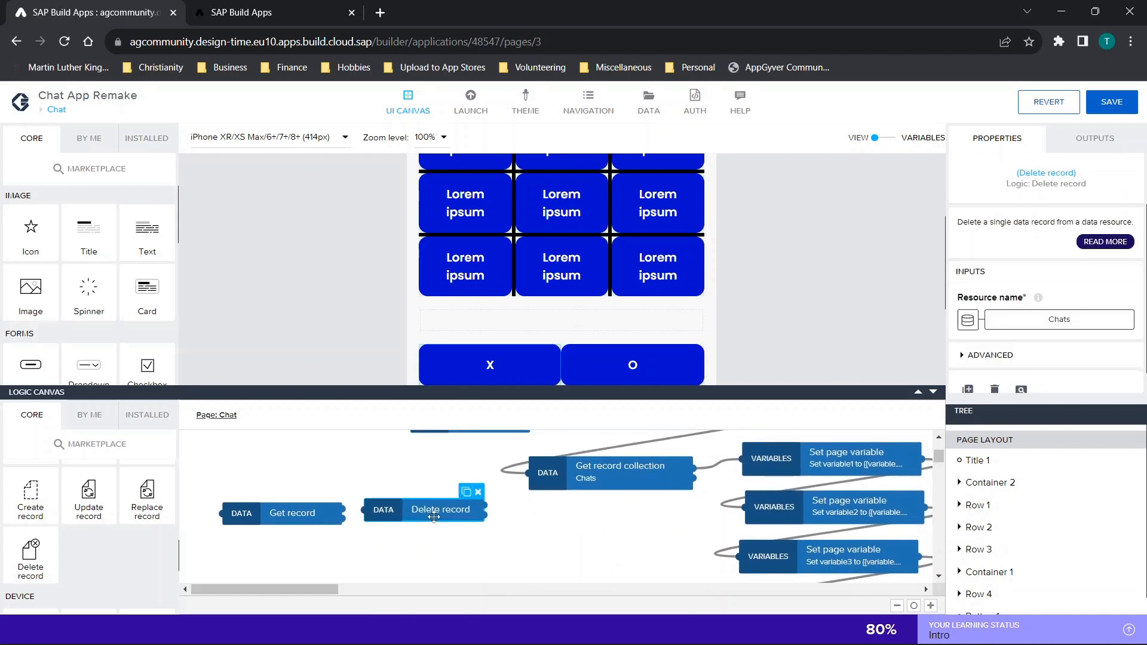
key("Delete")
left_click(310, 518)
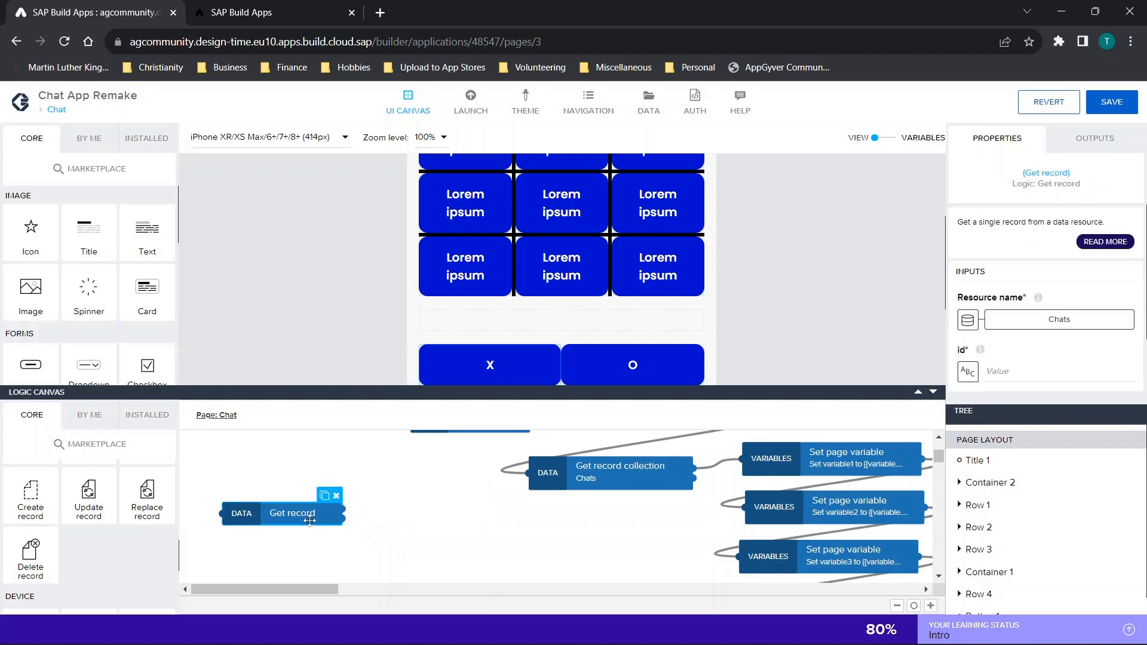
key("Delete")
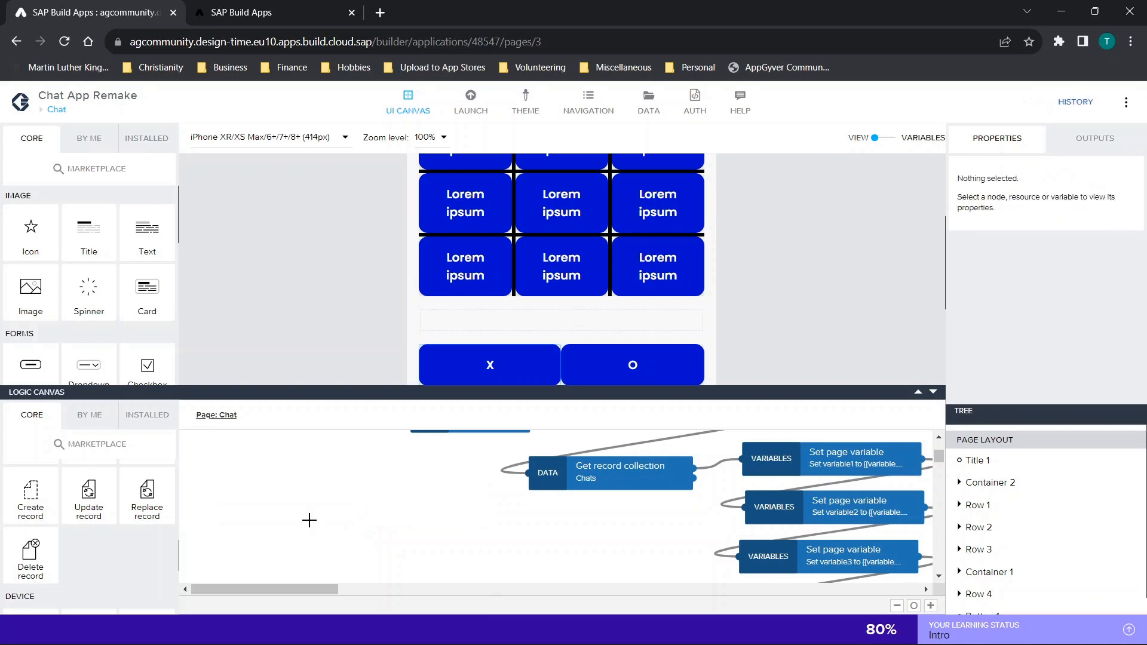
left_click(933, 391)
scroll(651, 371, "up", 3)
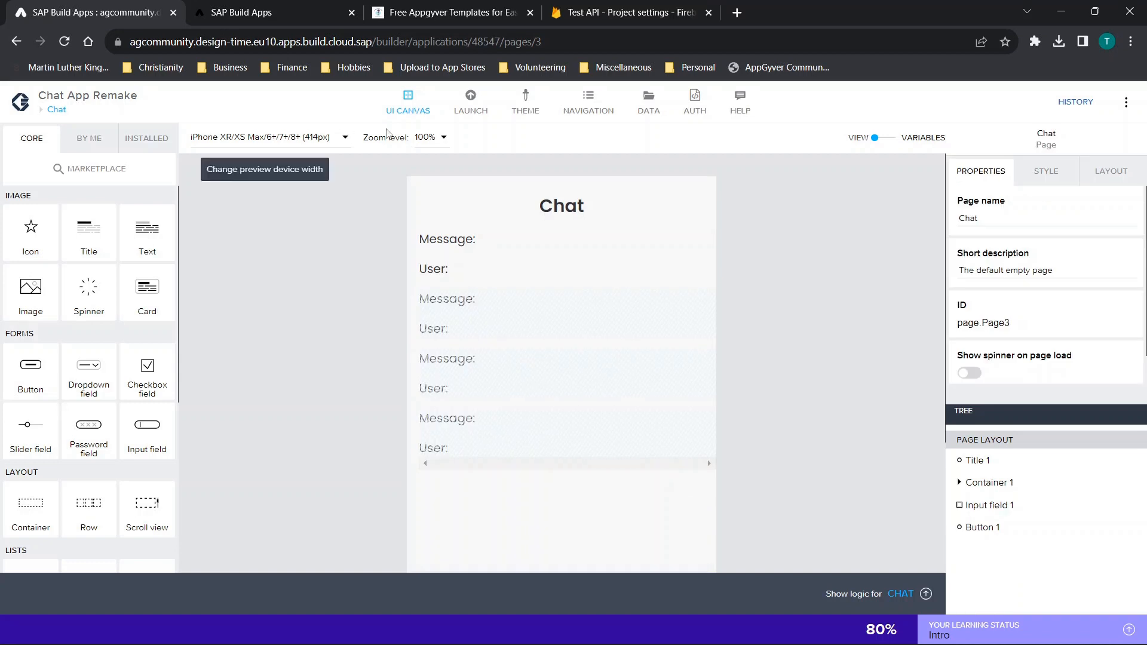
Change the Chat page's title text to Play! and save the app.
scroll(660, 277, "down", 3)
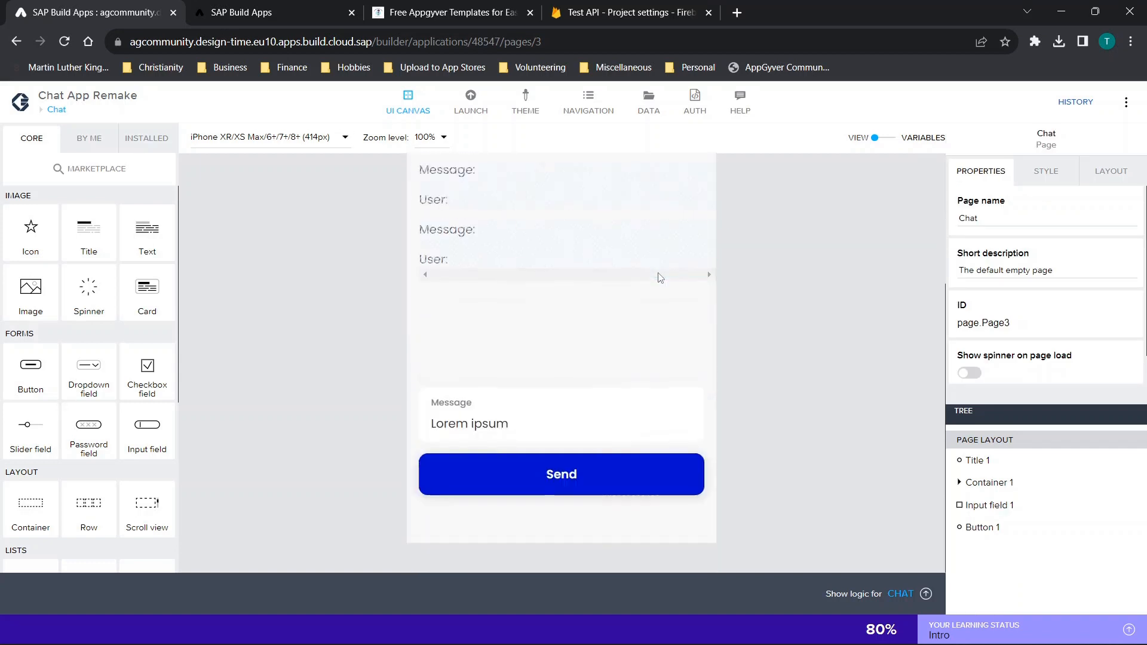
scroll(660, 277, "up", 3)
double_click(540, 205)
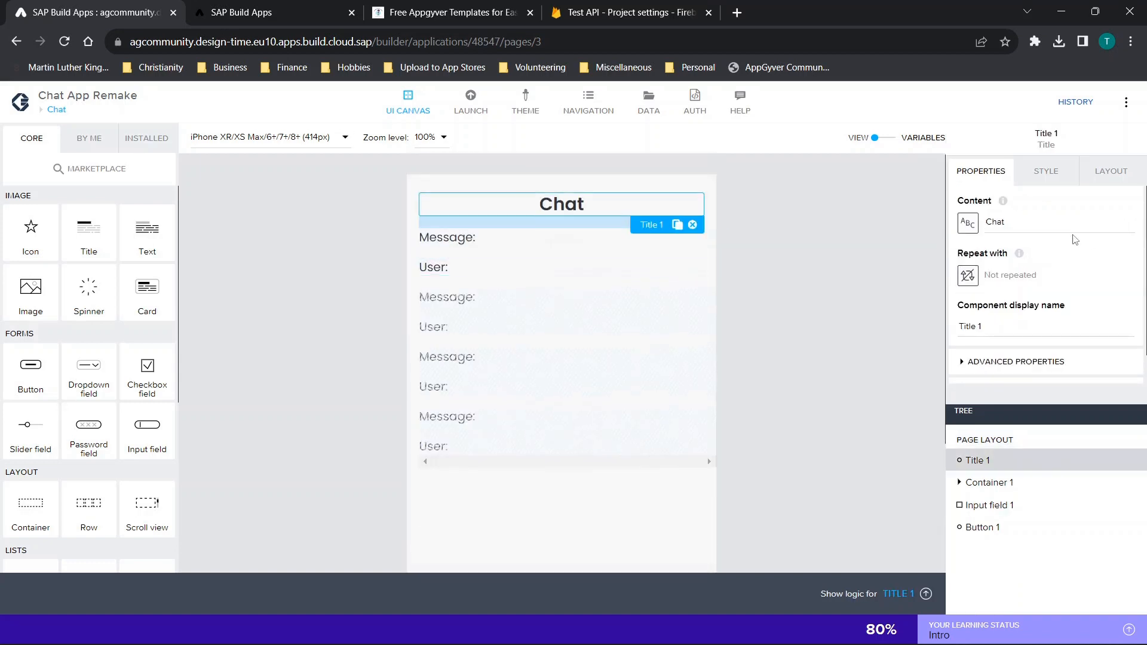
type("Pal")
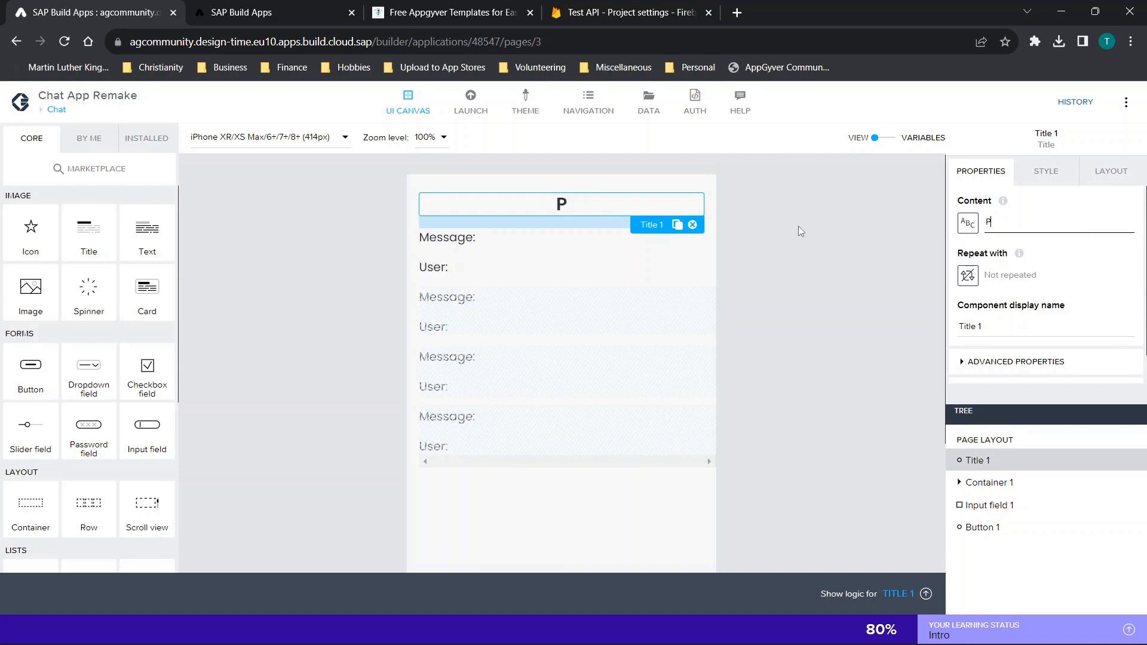
key("BackSpace")
key("BackSpace")
type("lay!")
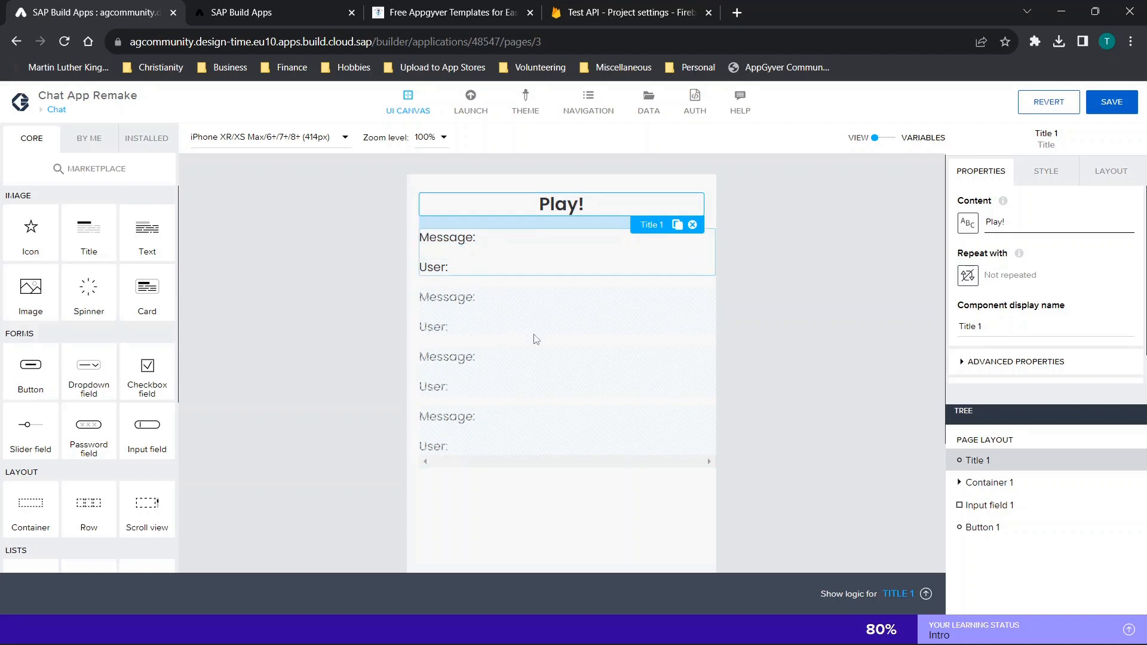
scroll(534, 338, "down", 3)
scroll(535, 338, "up", 3)
scroll(536, 339, "down", 3)
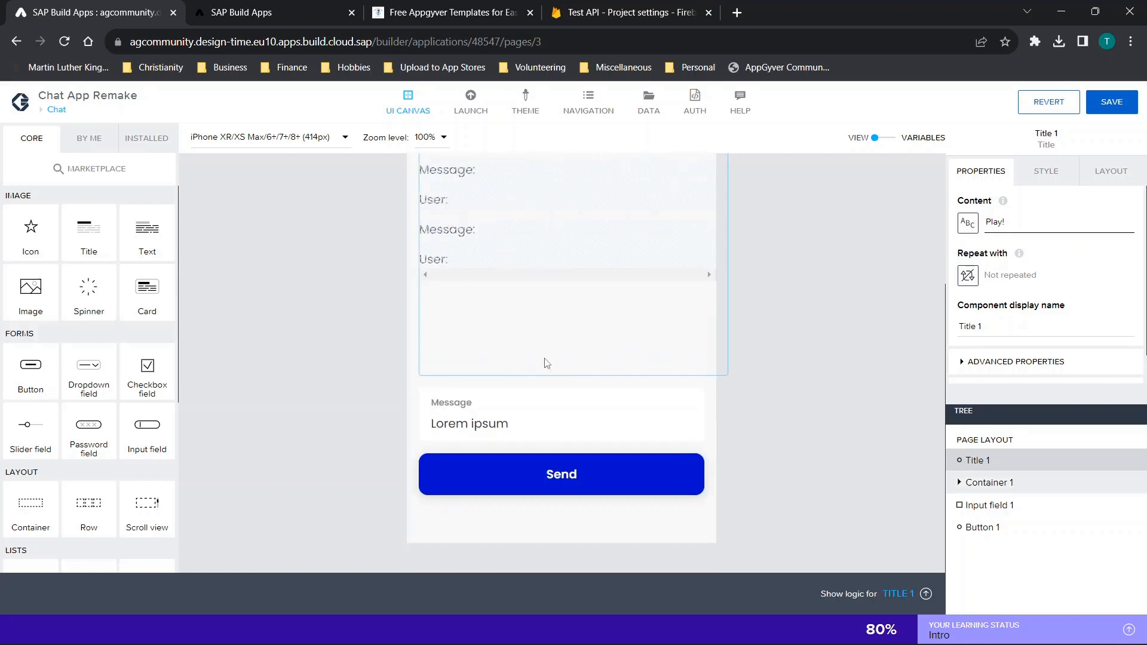
scroll(558, 313, "up", 3)
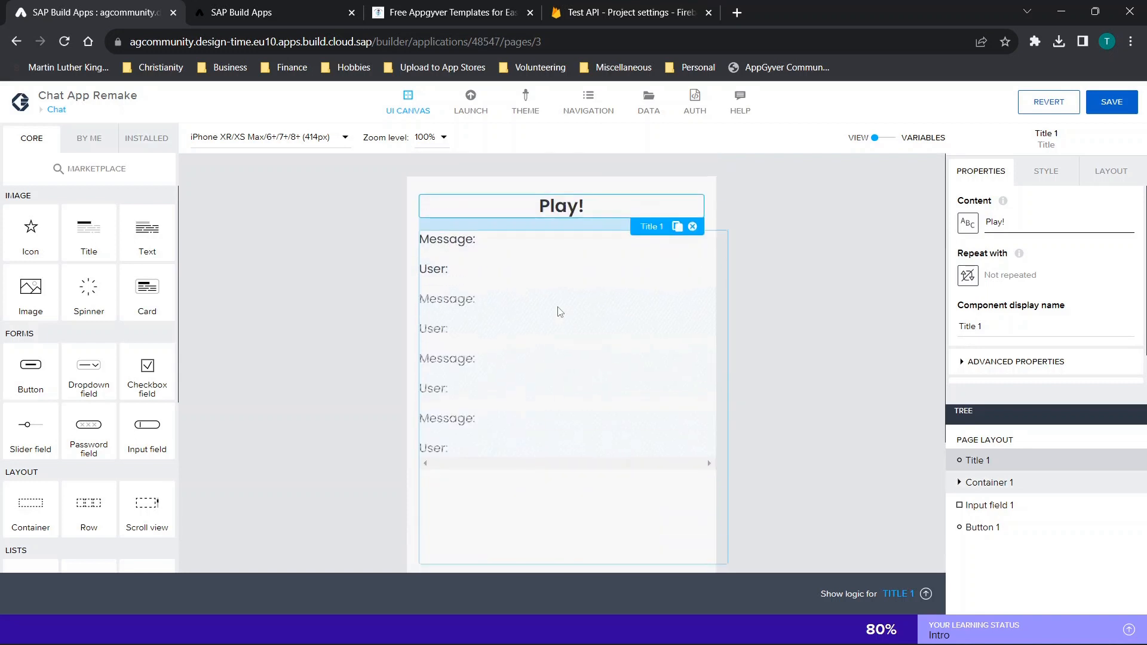
left_click(1110, 103)
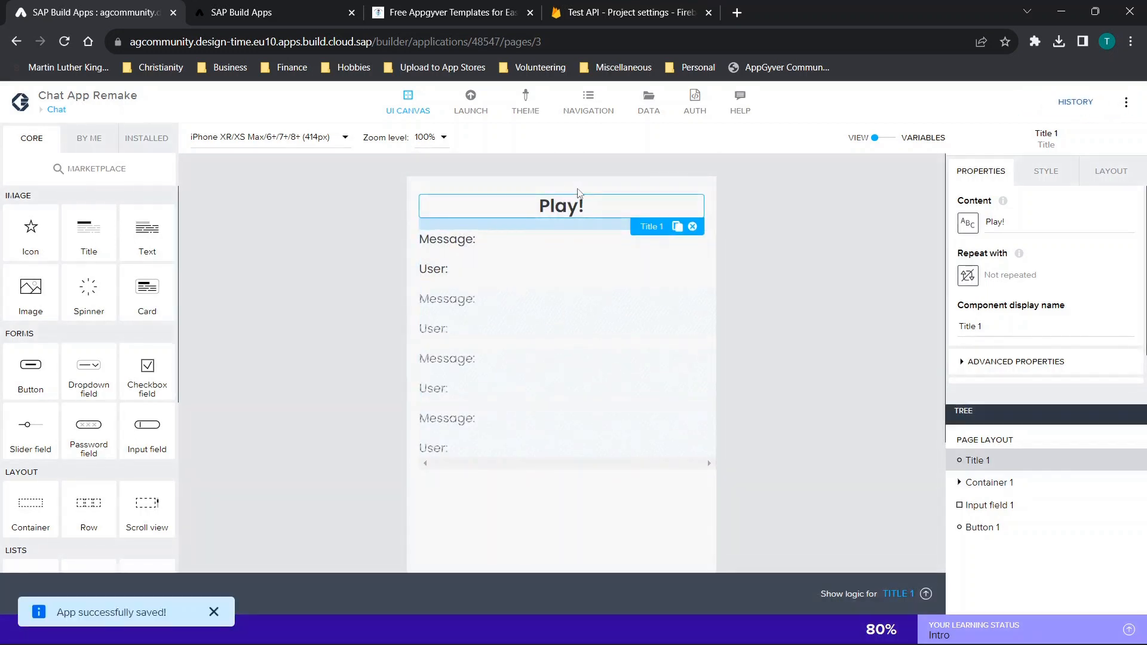
Remove the container holding the repeated Message and User texts from the page and save the app.
left_click(989, 484)
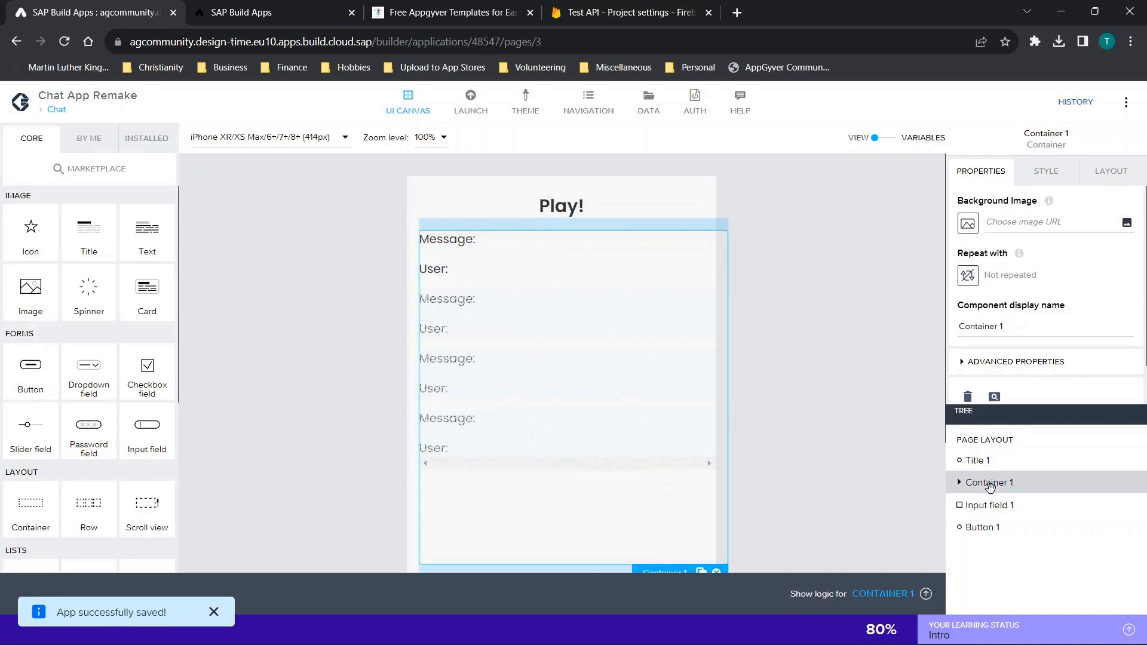
scroll(686, 348, "down", 2)
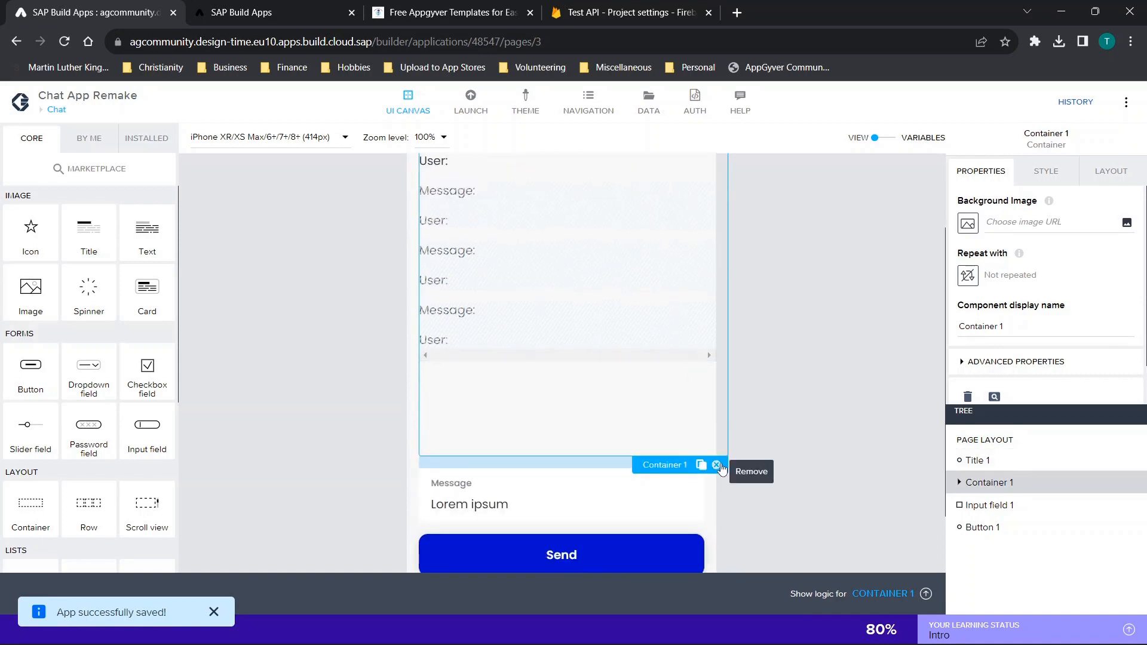
left_click(717, 465)
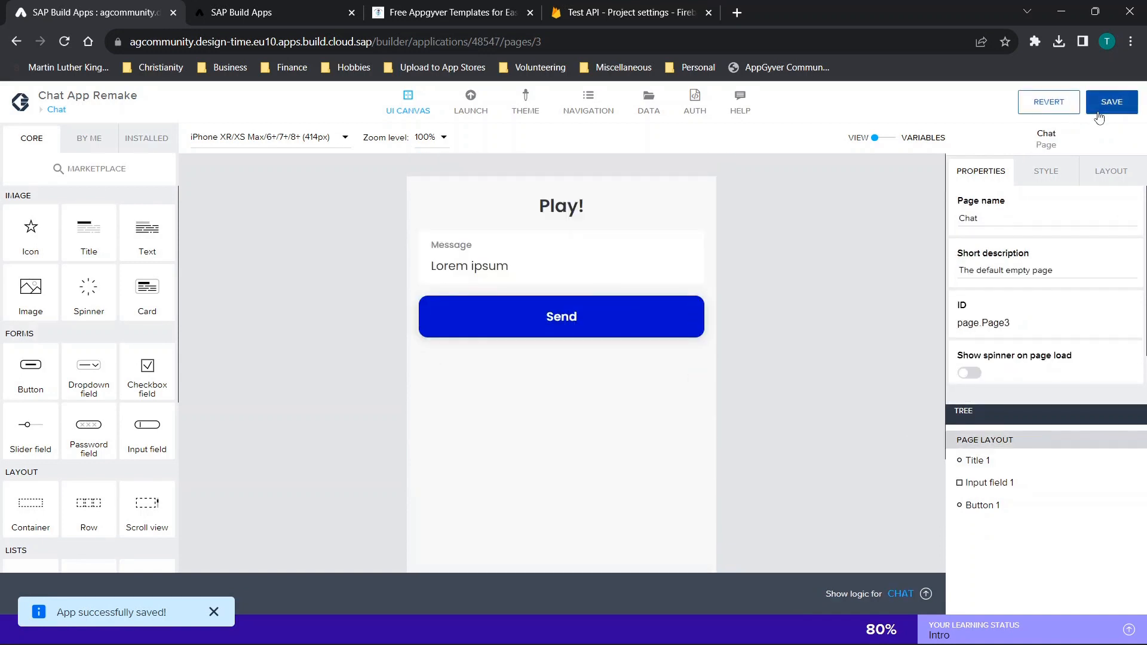
left_click(1098, 114)
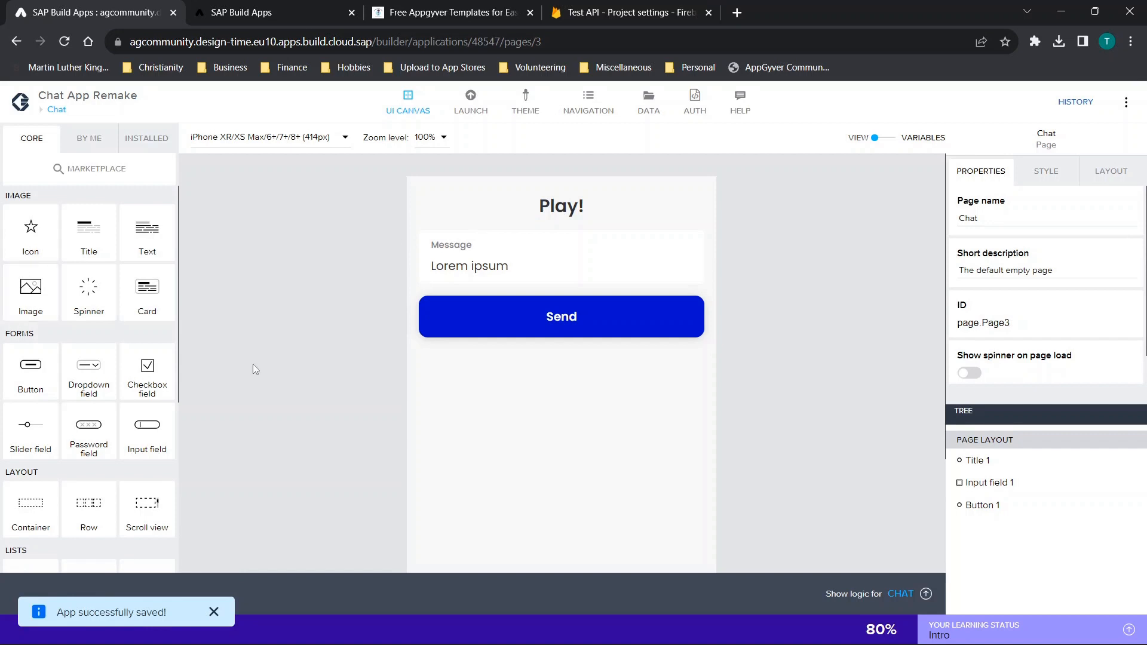
Add a row between the Play! title and the Message input field, and divide it into three cells.
scroll(77, 383, "down", 2)
left_click_drag(78, 383, 485, 234)
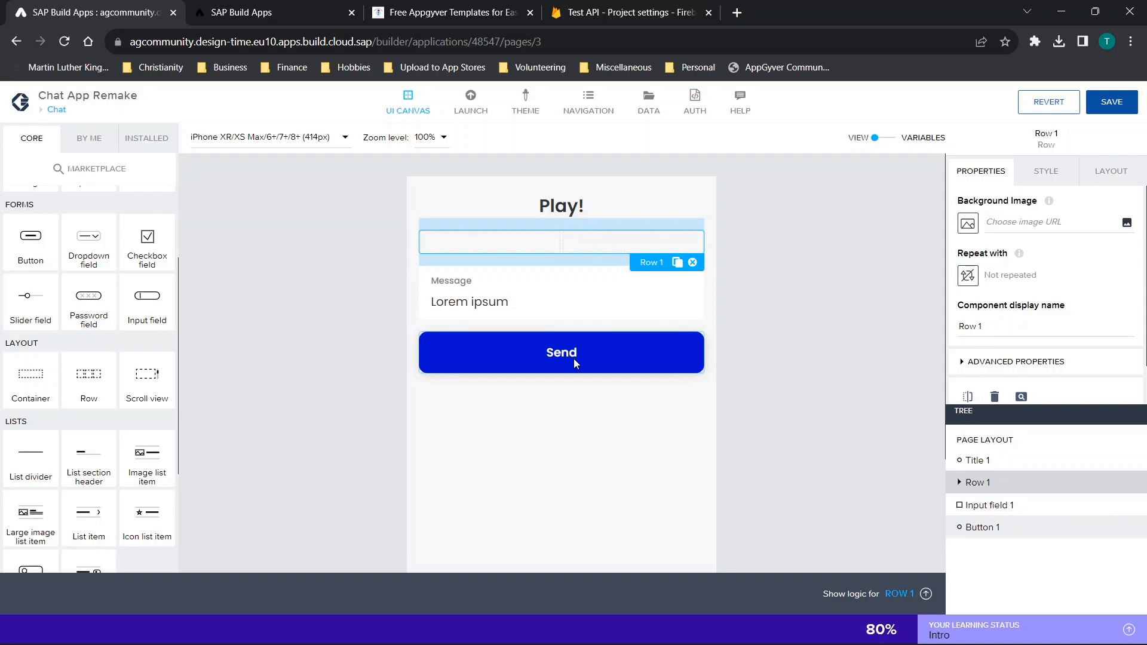
left_click(537, 245)
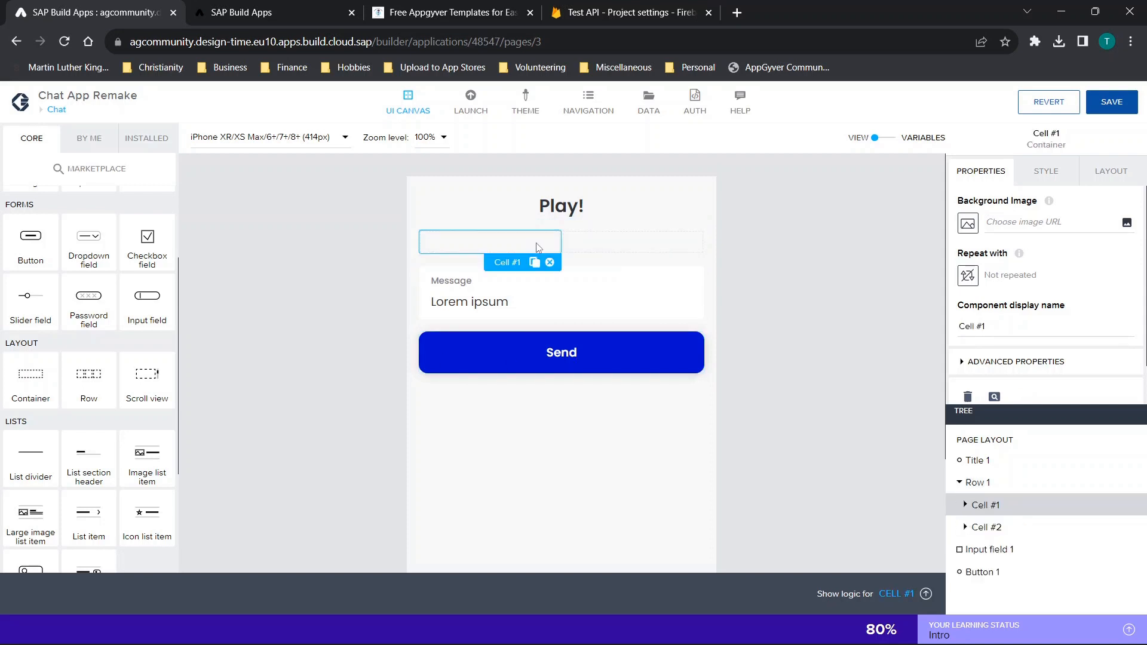
left_click(598, 249)
left_click(1108, 175)
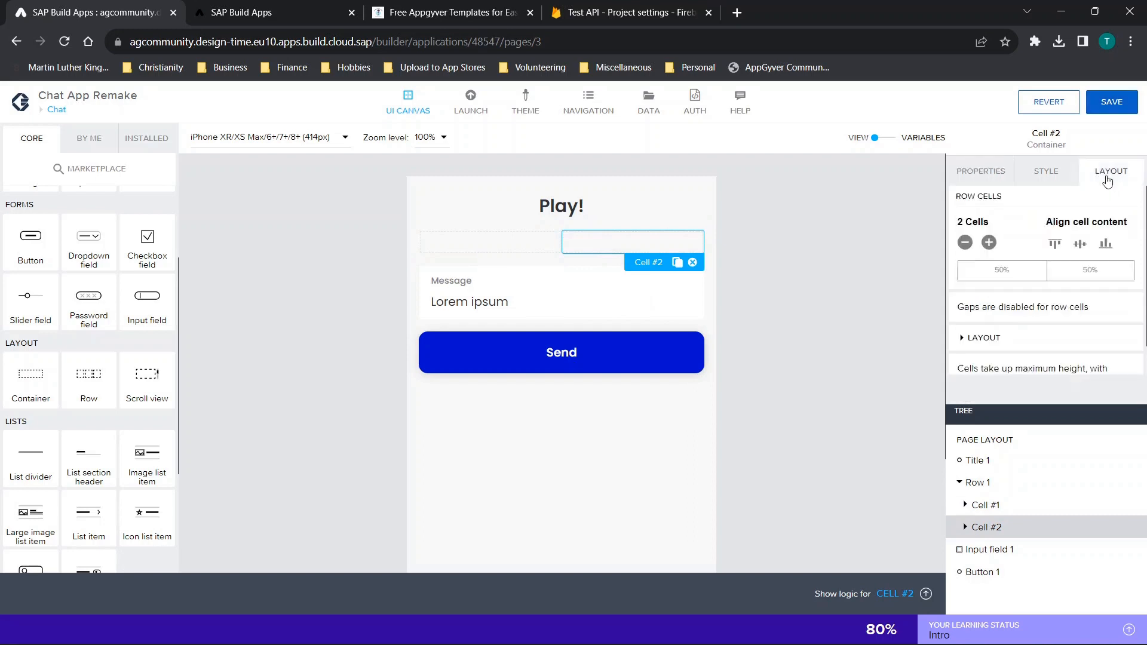
left_click(989, 242)
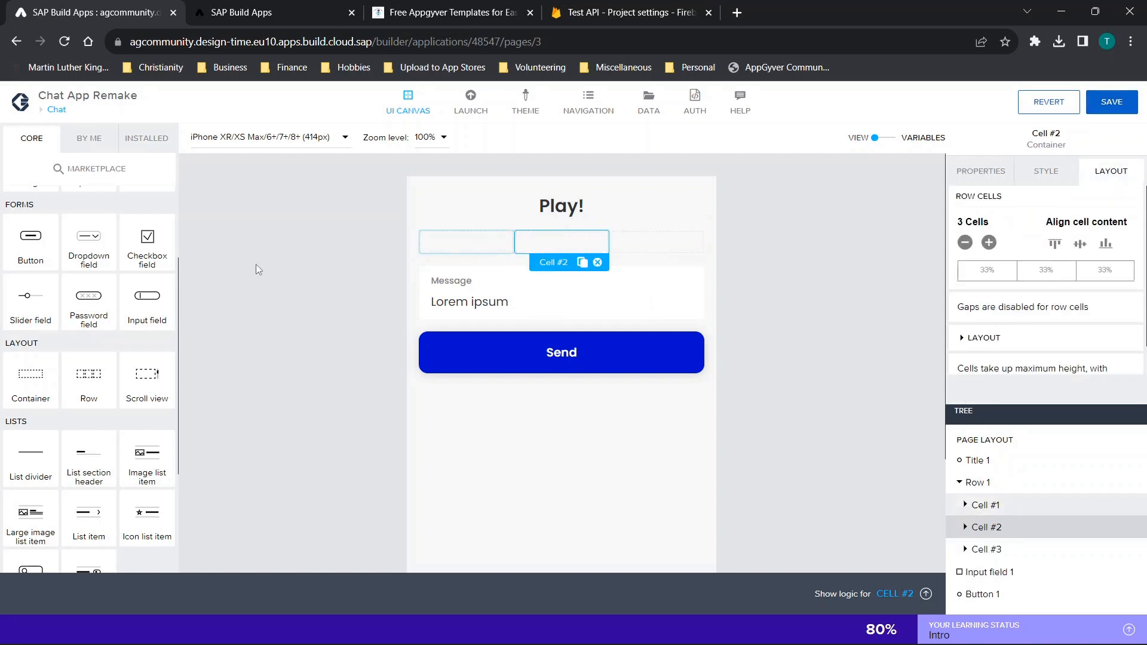
Place a button in each of the new row's three cells.
left_click_drag(28, 245, 462, 251)
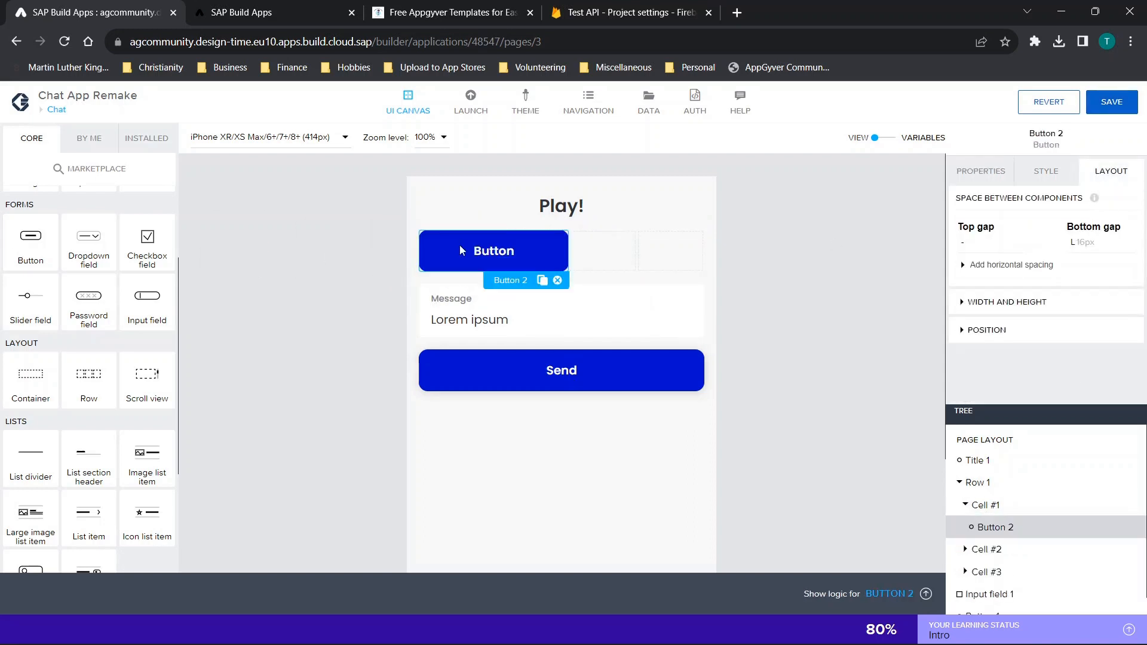
left_click_drag(27, 250, 597, 251)
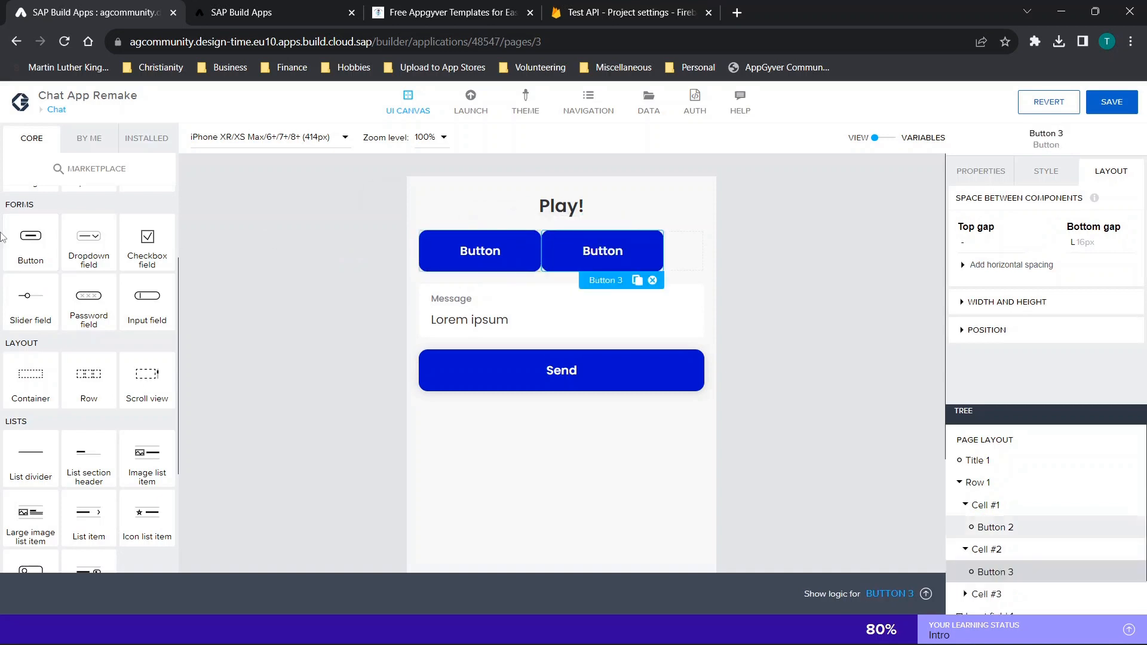
left_click_drag(31, 234, 692, 261)
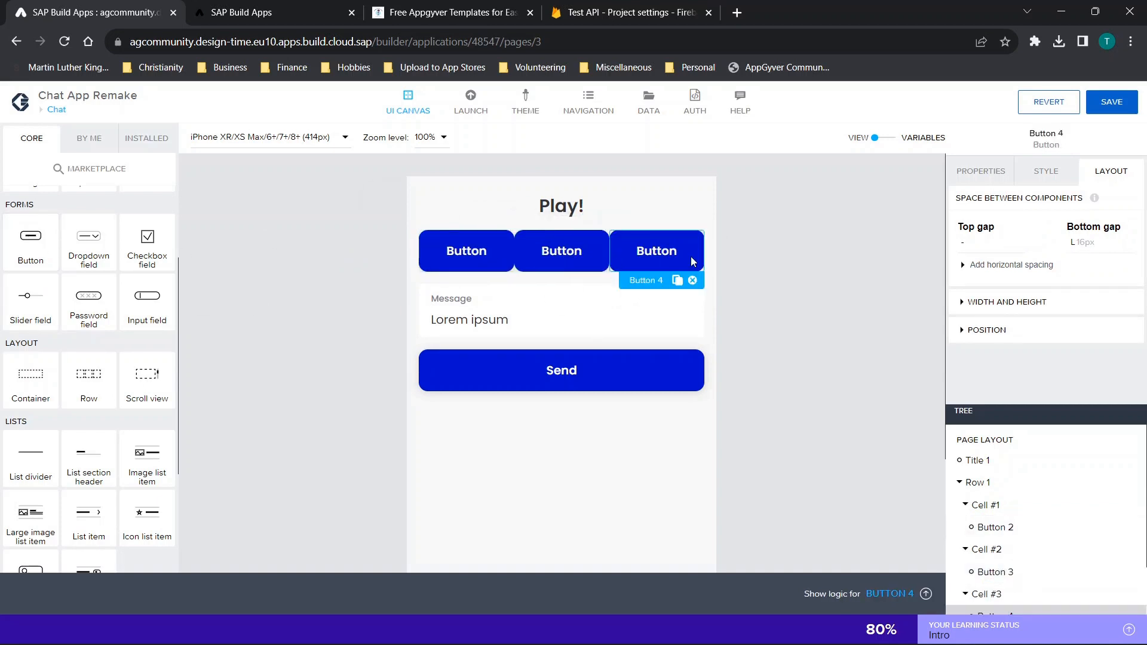
Copy the row of three buttons and paste it twice beneath the original to form a three-by-three grid.
left_click(989, 484)
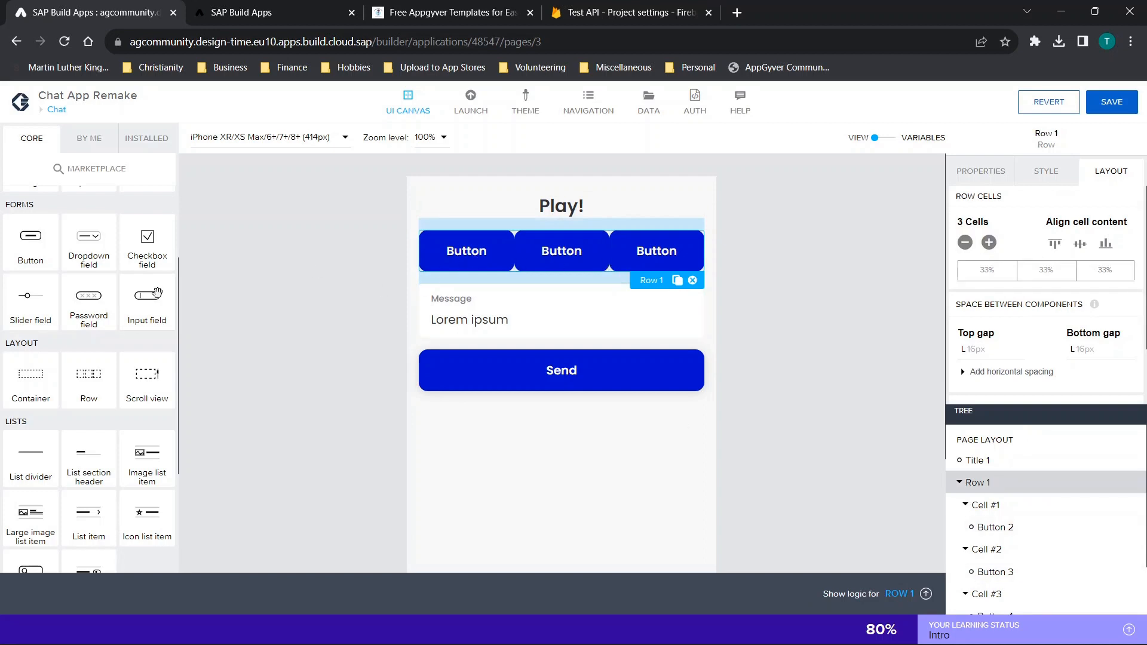
scroll(36, 388, "down", 3)
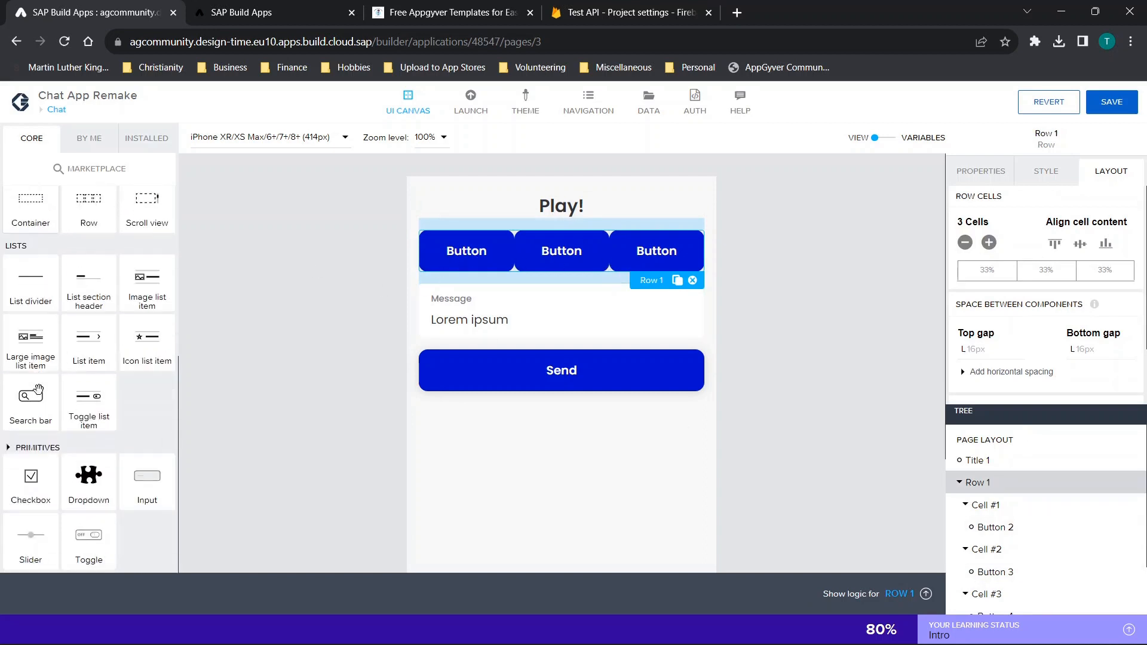
scroll(113, 347, "up", 5)
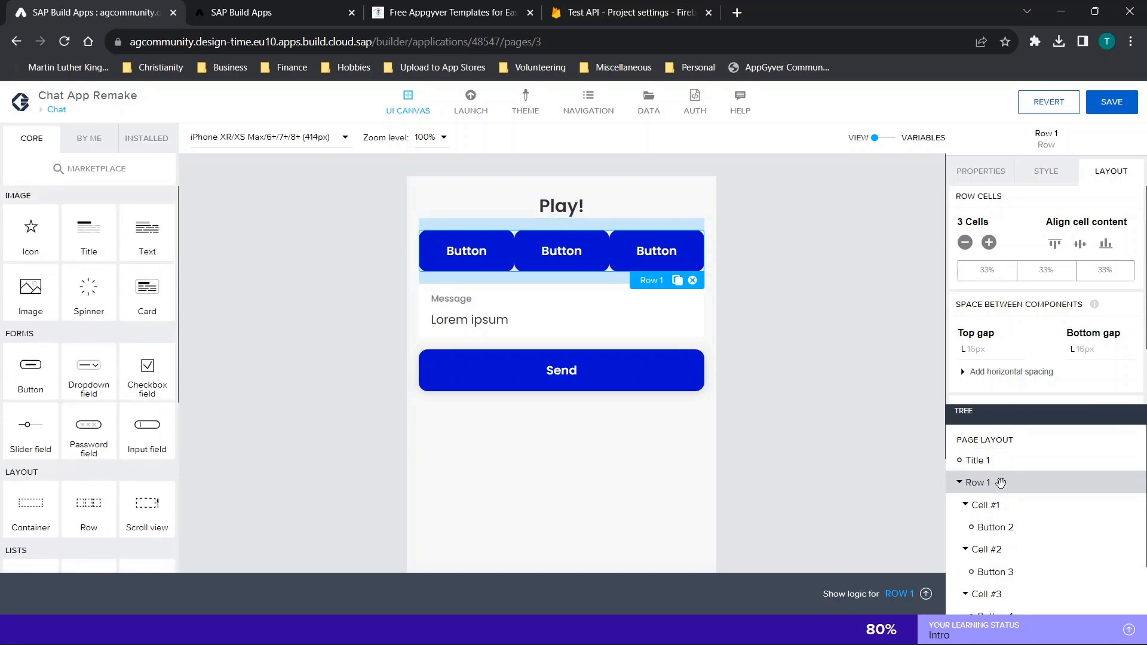
left_click(995, 527)
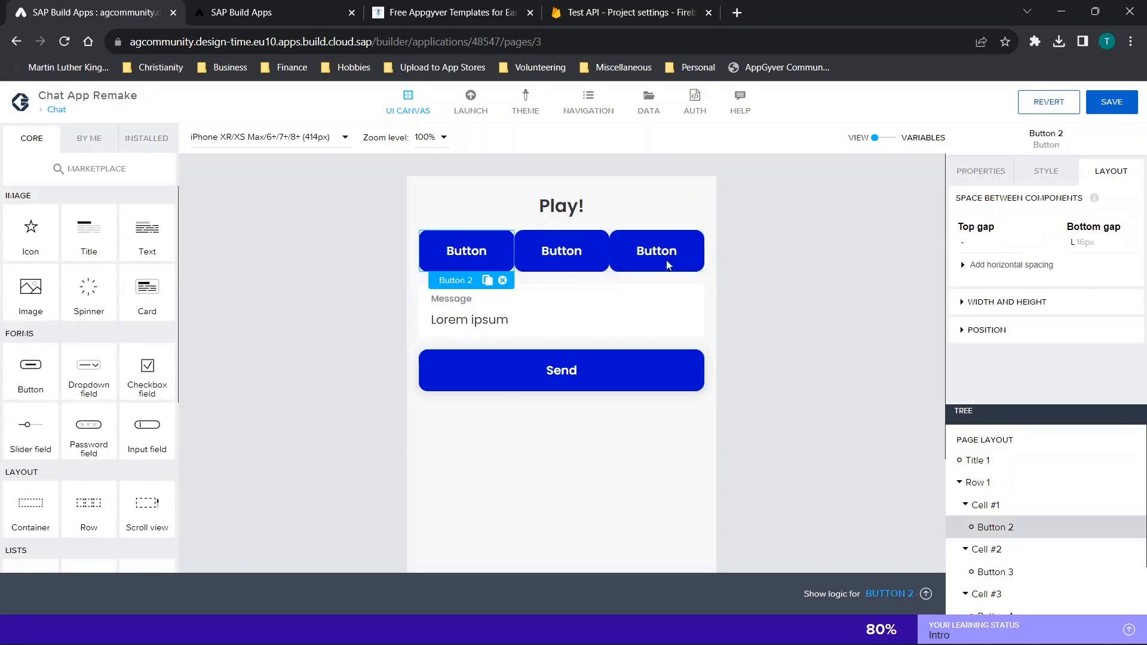
left_click(985, 173)
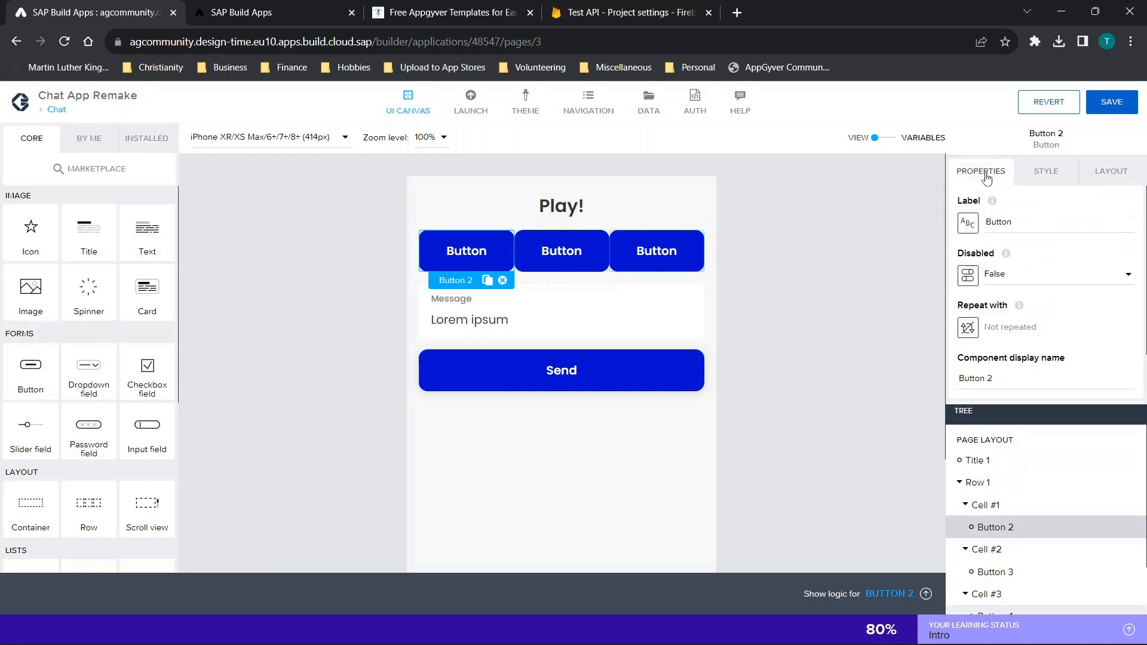
left_click(987, 226)
left_click(982, 485)
key("ctrl+c")
key("ctrl+v")
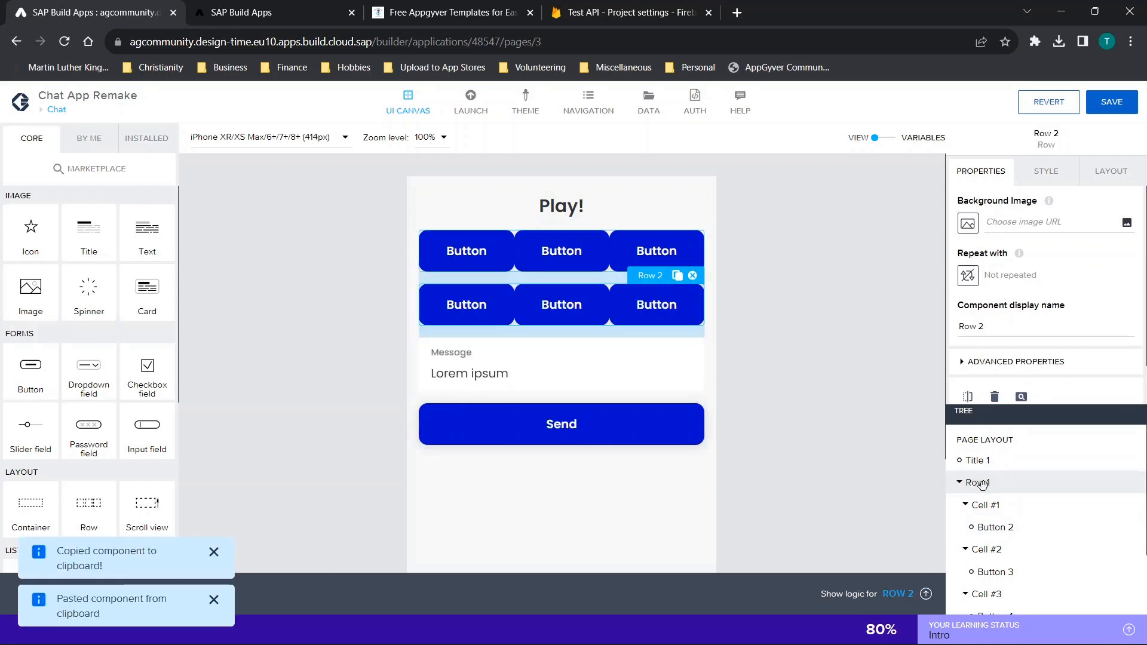
key("ctrl+v")
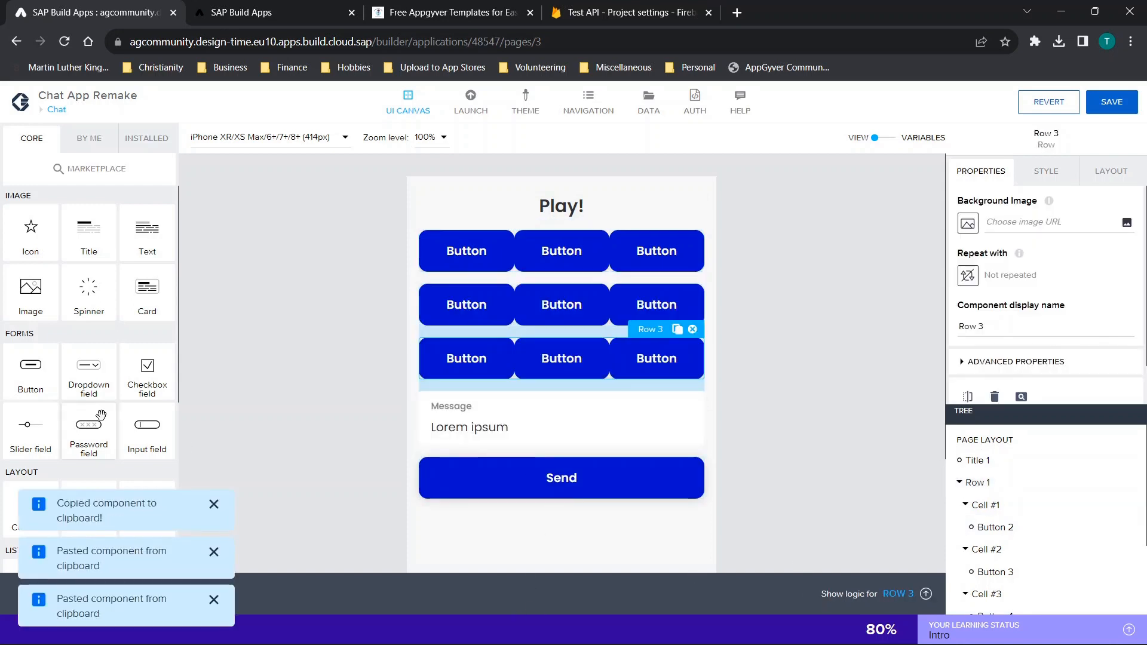
Add an empty container below the third button row and another between the title and the first button row.
scroll(80, 418, "down", 2)
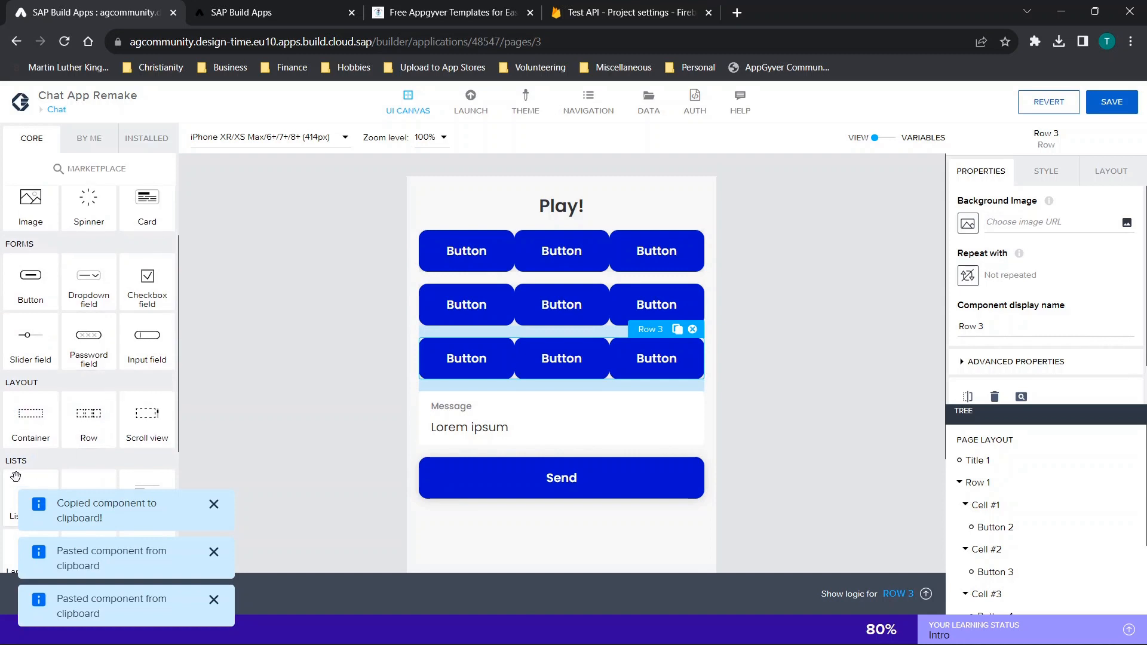
left_click_drag(36, 412, 569, 404)
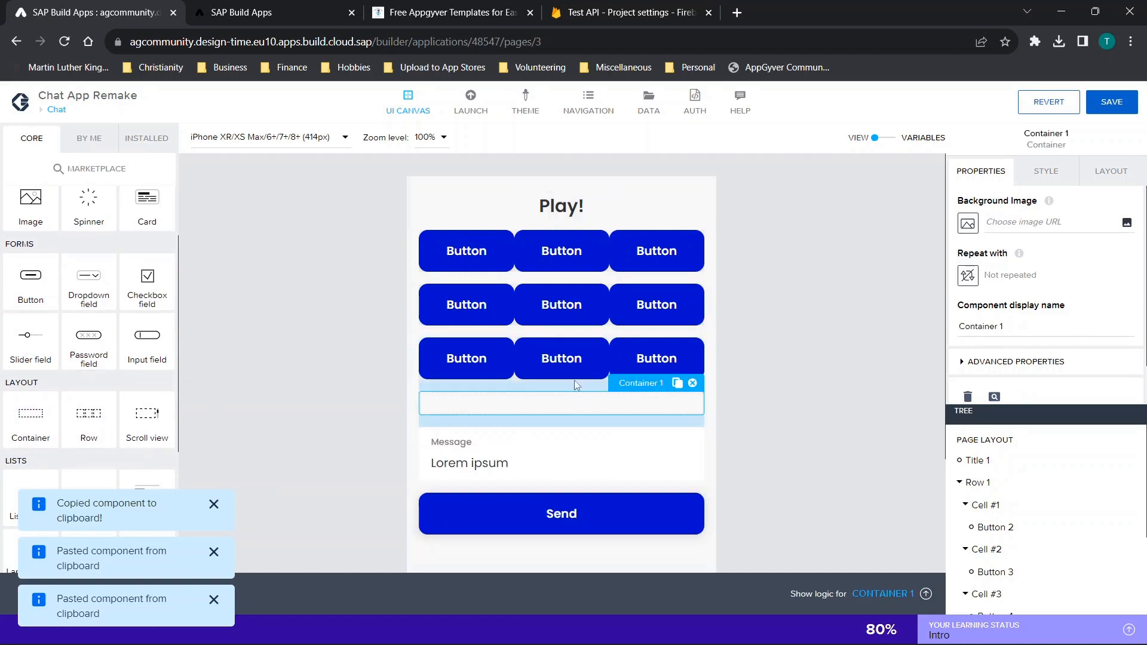
left_click_drag(11, 434, 605, 221)
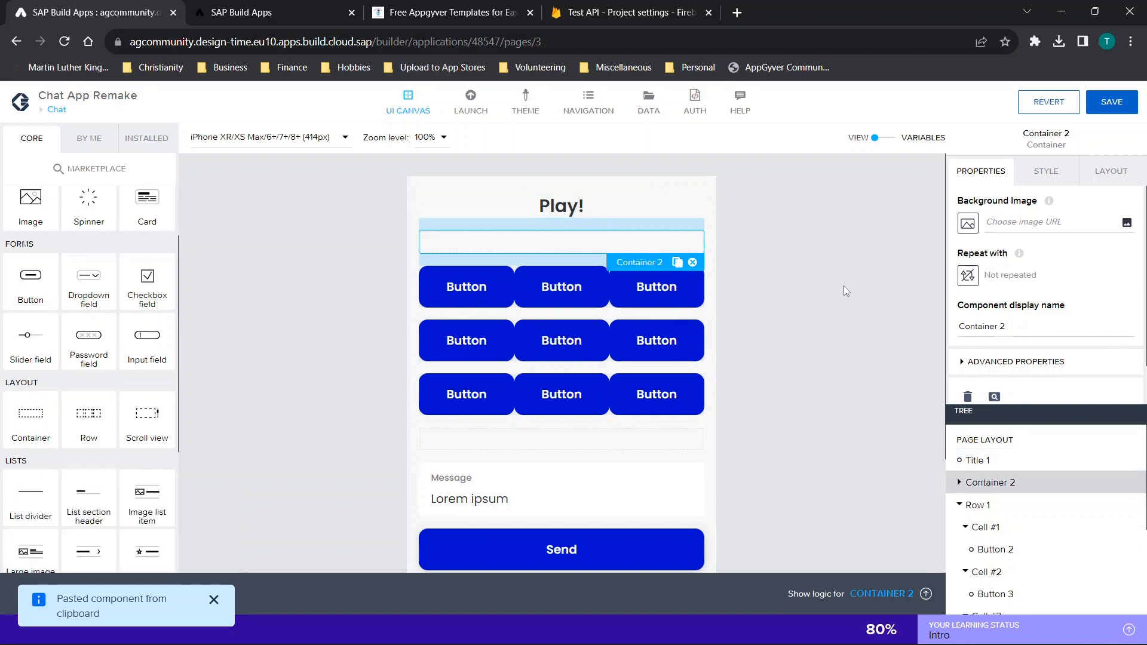
Save the app, and add nine text page variables with default names to the Chat page.
left_click(1097, 101)
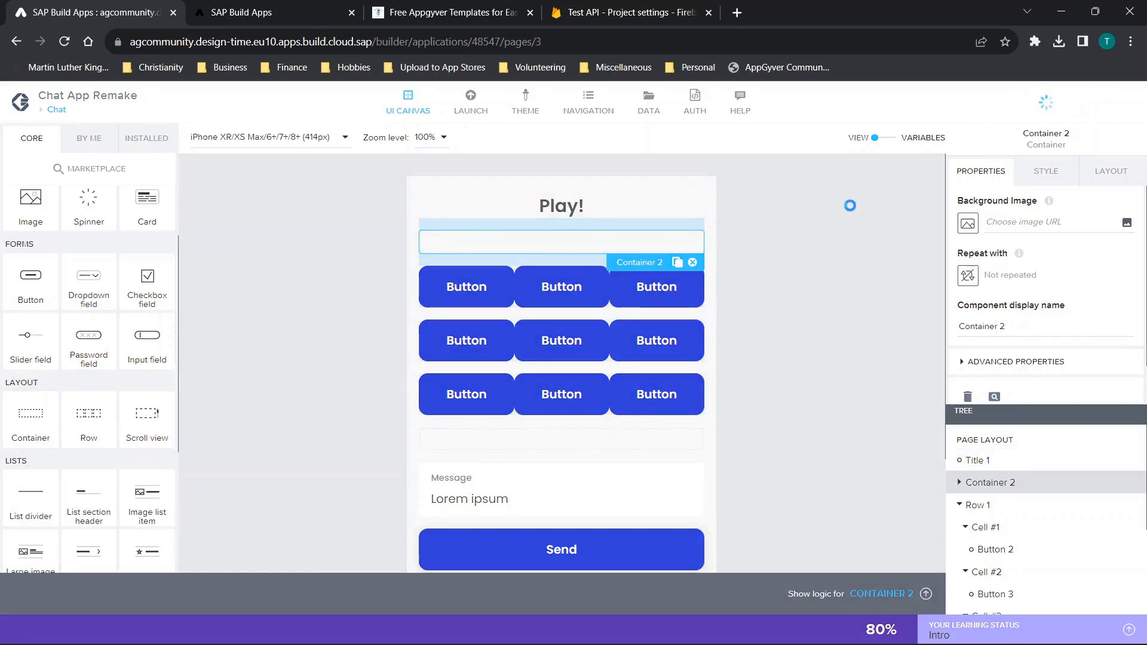
left_click(890, 142)
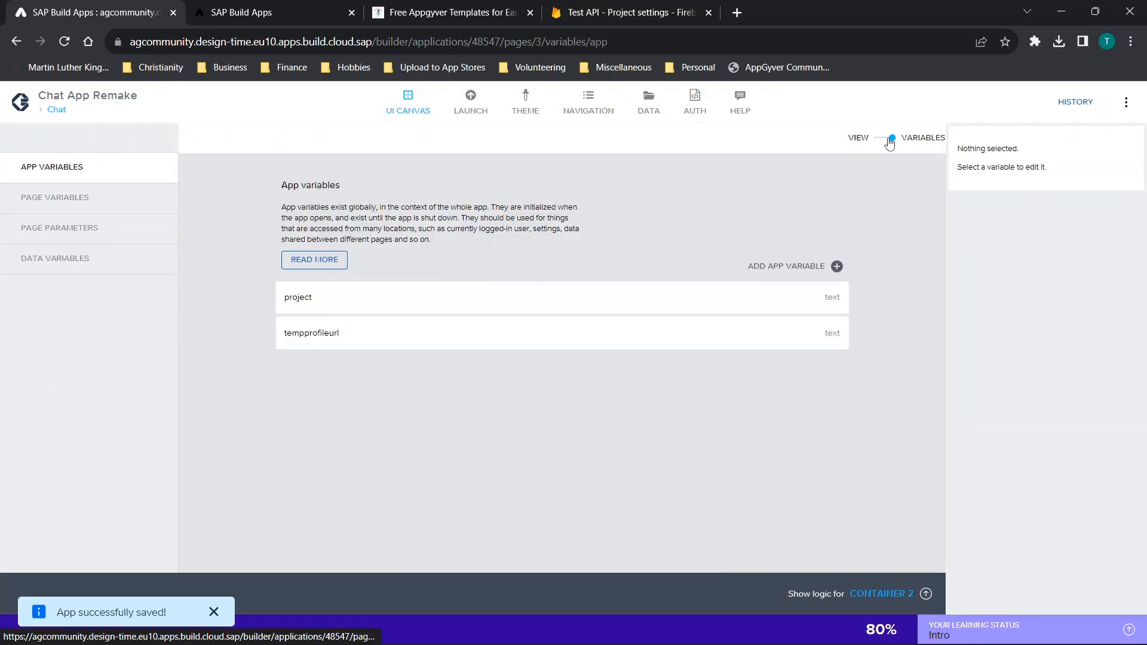
left_click(55, 201)
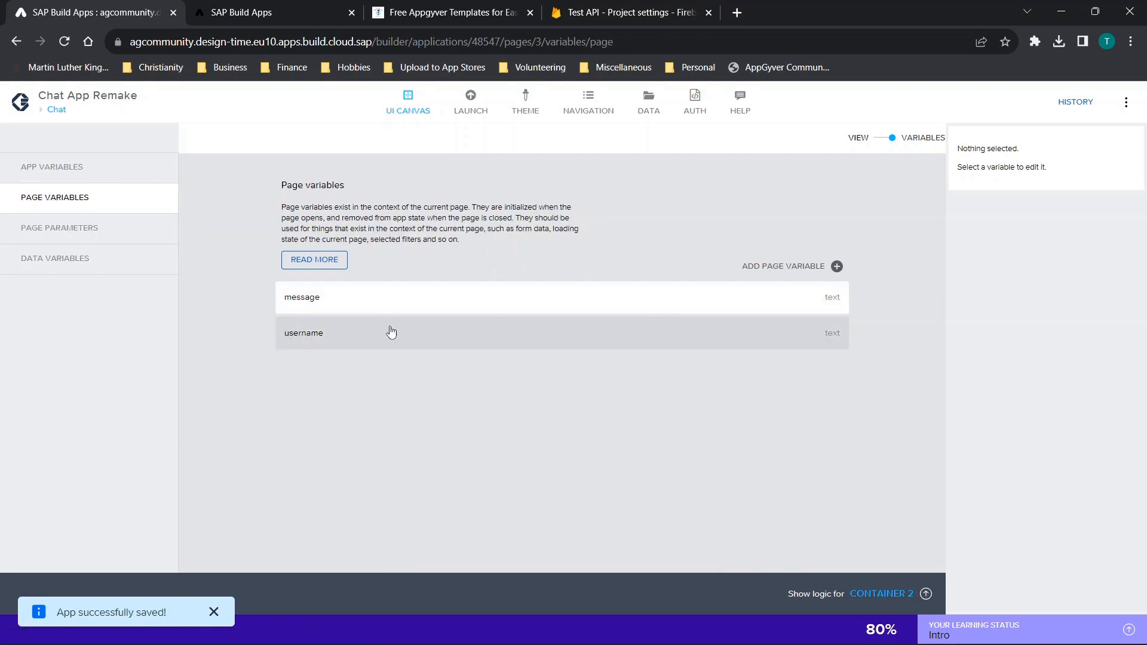
left_click(792, 268)
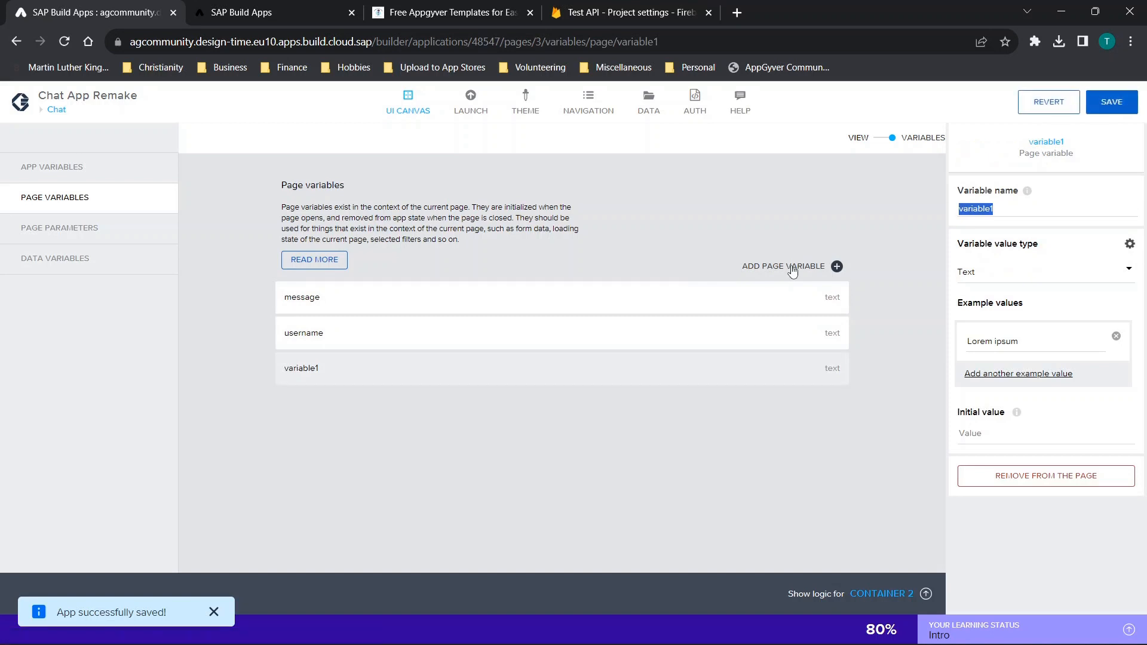
left_click(793, 267)
left_click(793, 267)
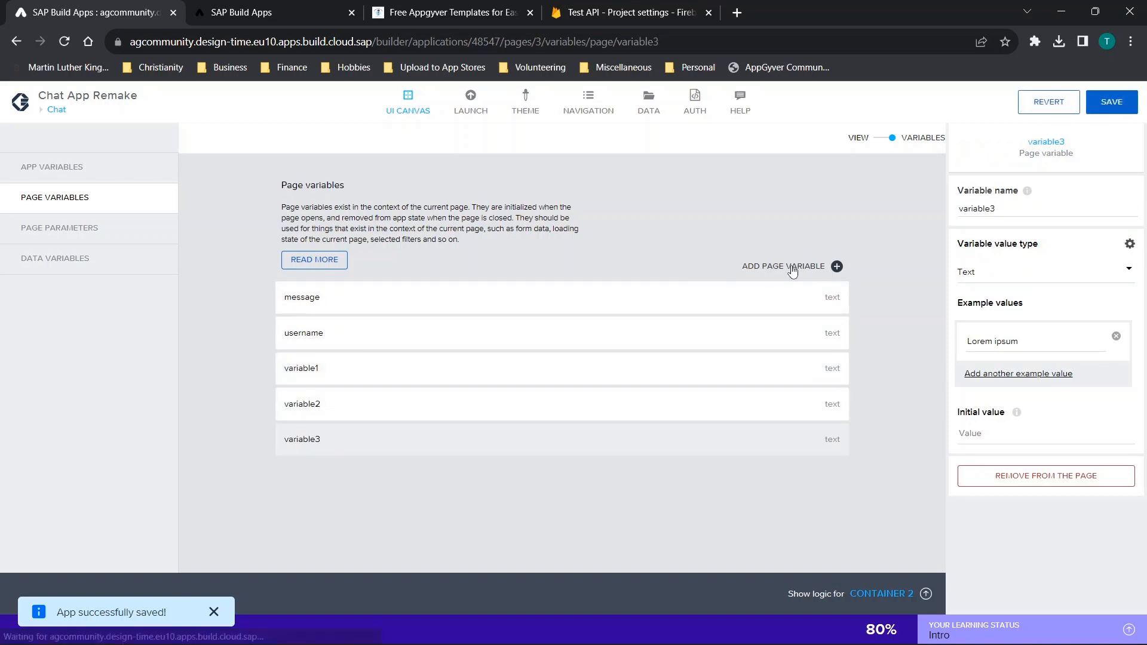
left_click(793, 267)
left_click(793, 267)
left_click(792, 267)
left_click(792, 269)
left_click(792, 268)
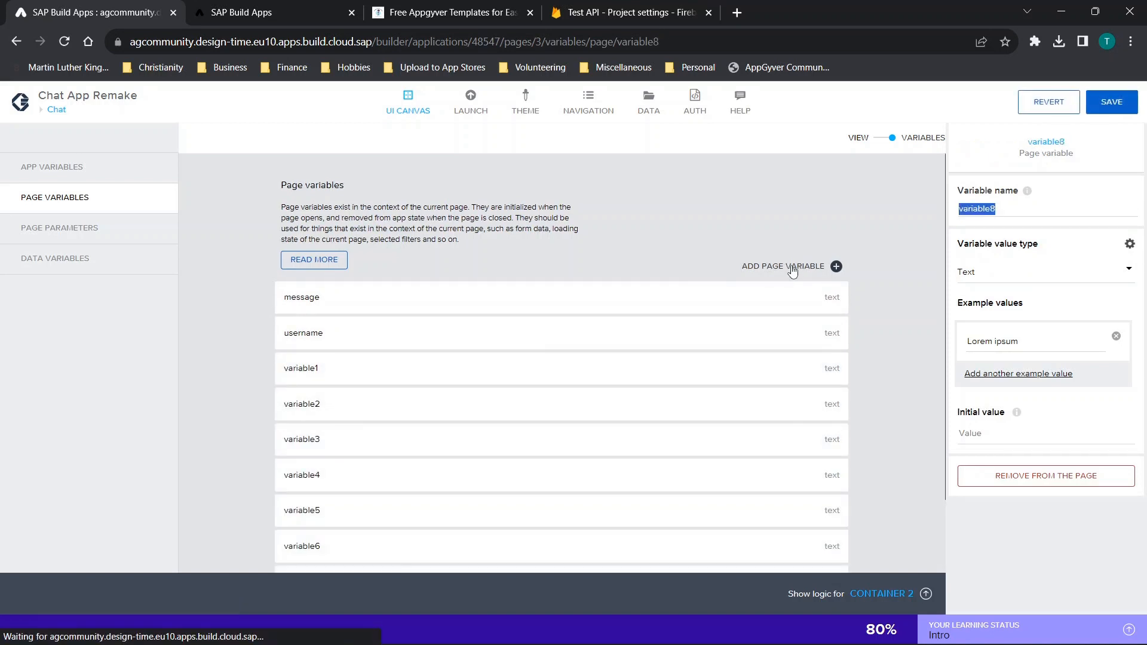
left_click(793, 268)
Add another text page variable named currentselection to the Chat page.
scroll(670, 275, "down", 2)
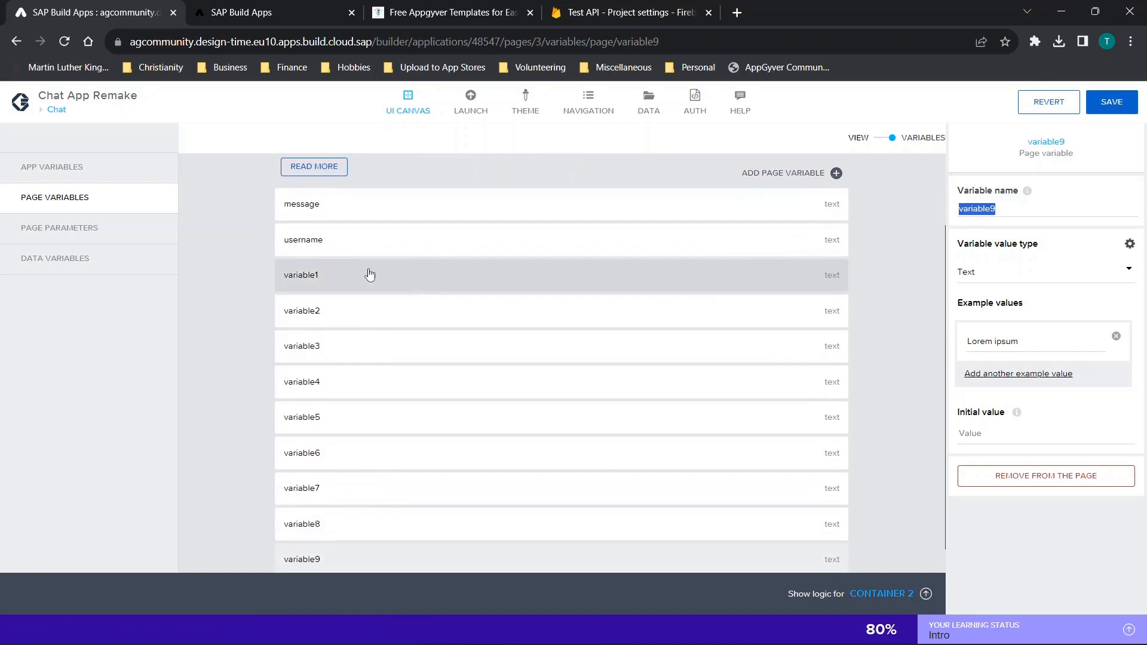
scroll(346, 359, "down", 1)
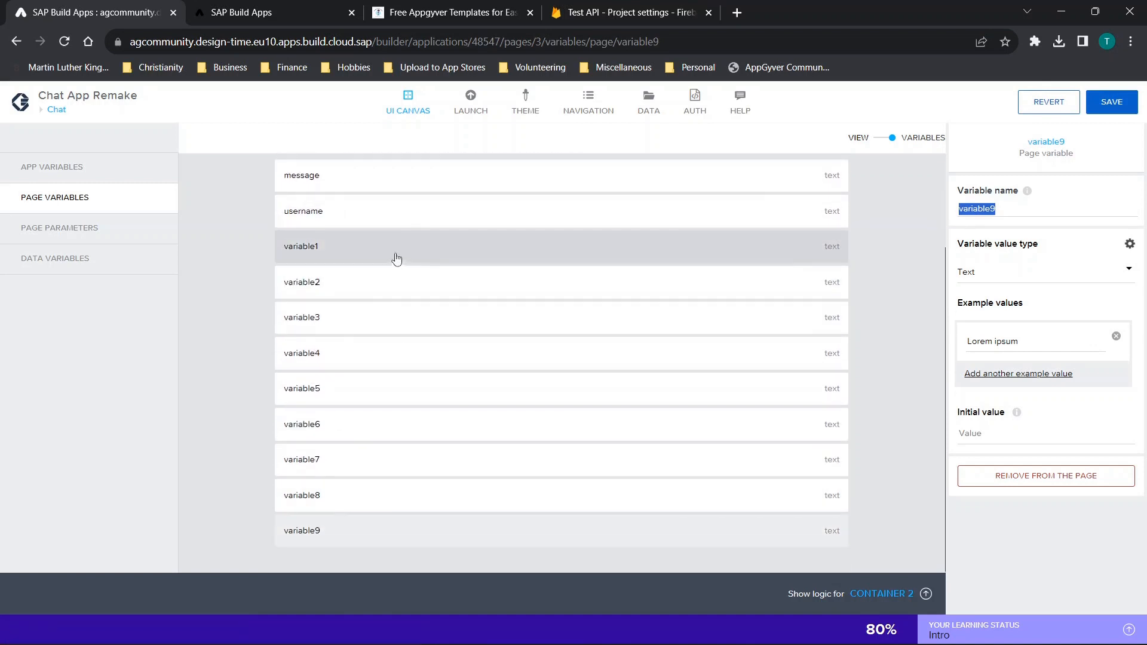
scroll(397, 257, "up", 3)
scroll(308, 448, "down", 2)
scroll(312, 442, "up", 2)
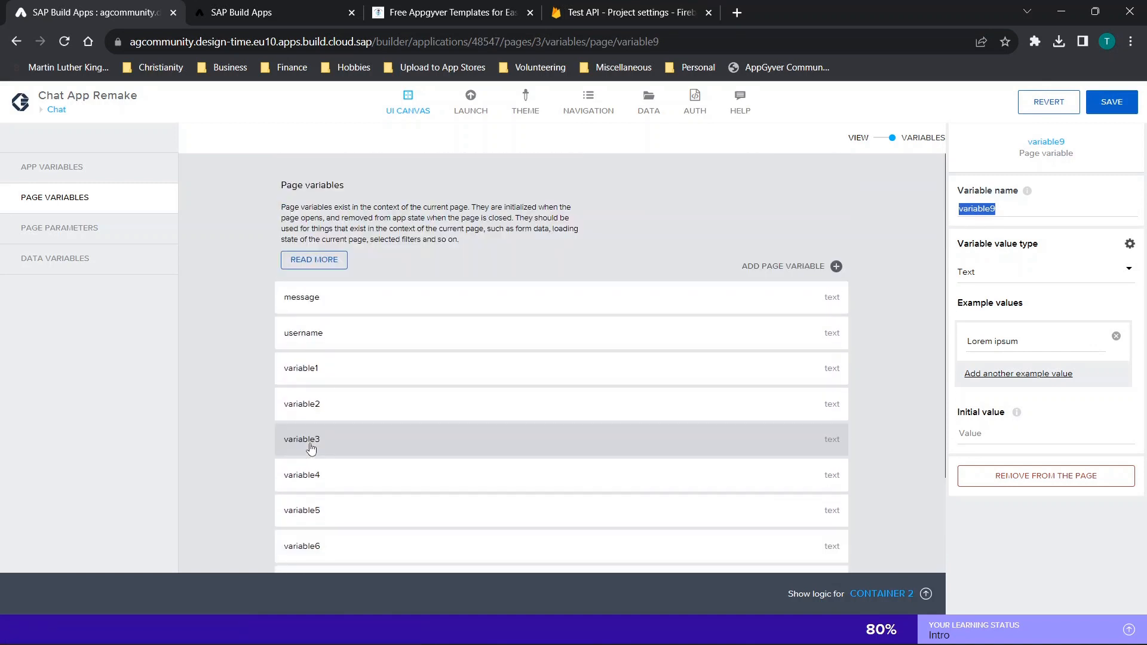
left_click(773, 271)
type("curren")
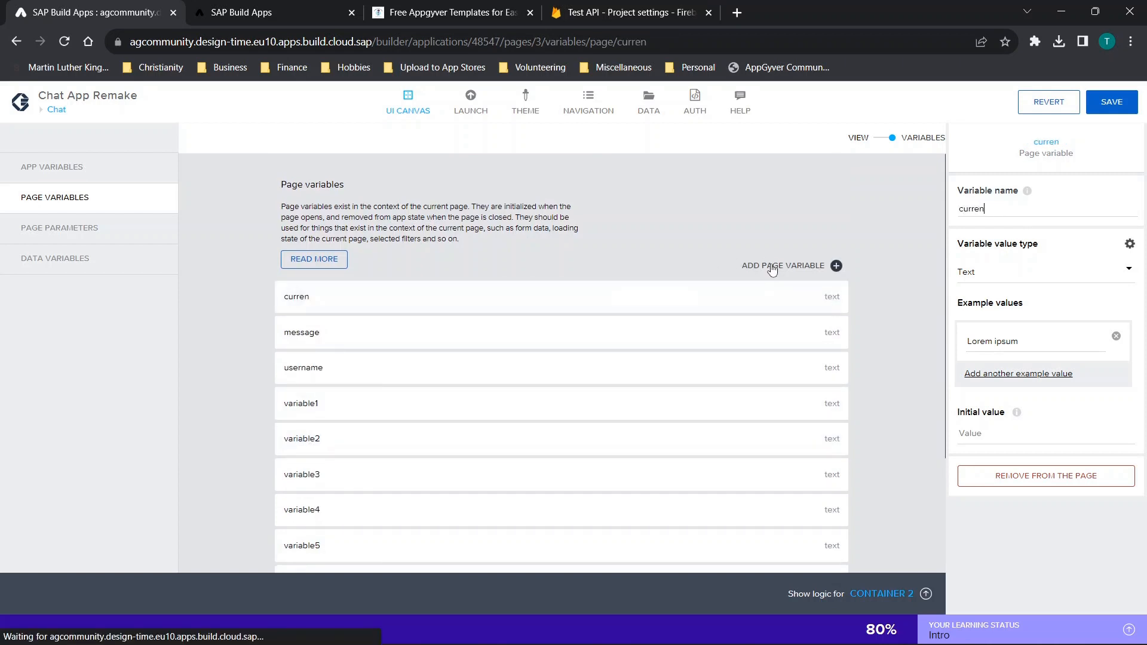
type("tselection")
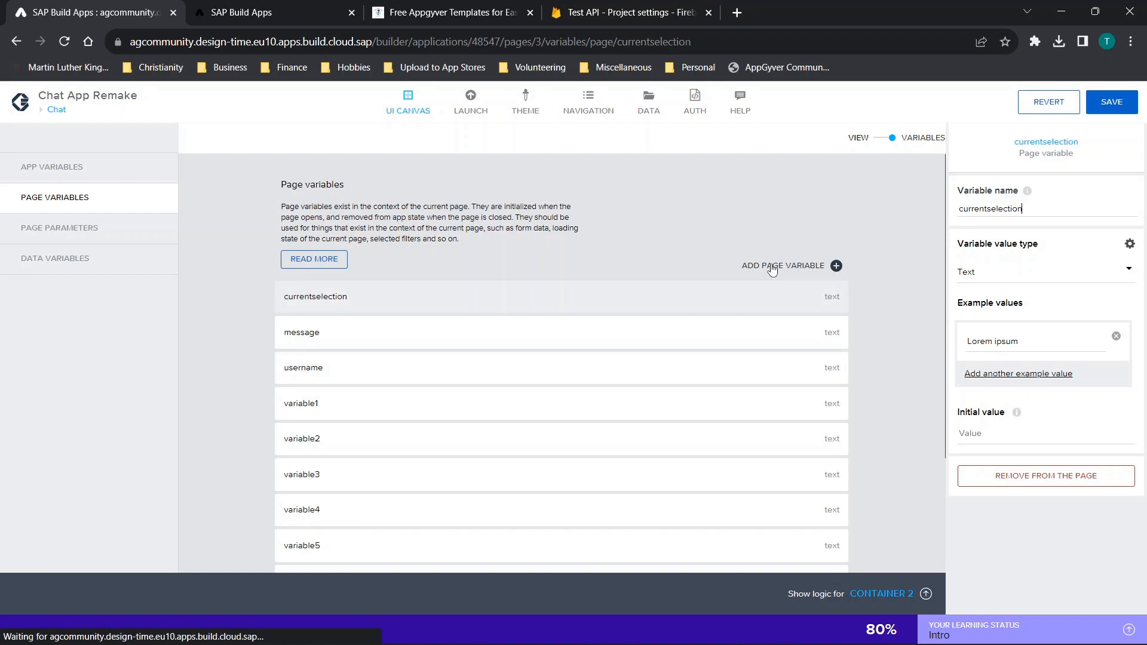
Bind the label of the first button in the first row to the page variable variable1.
left_click(882, 141)
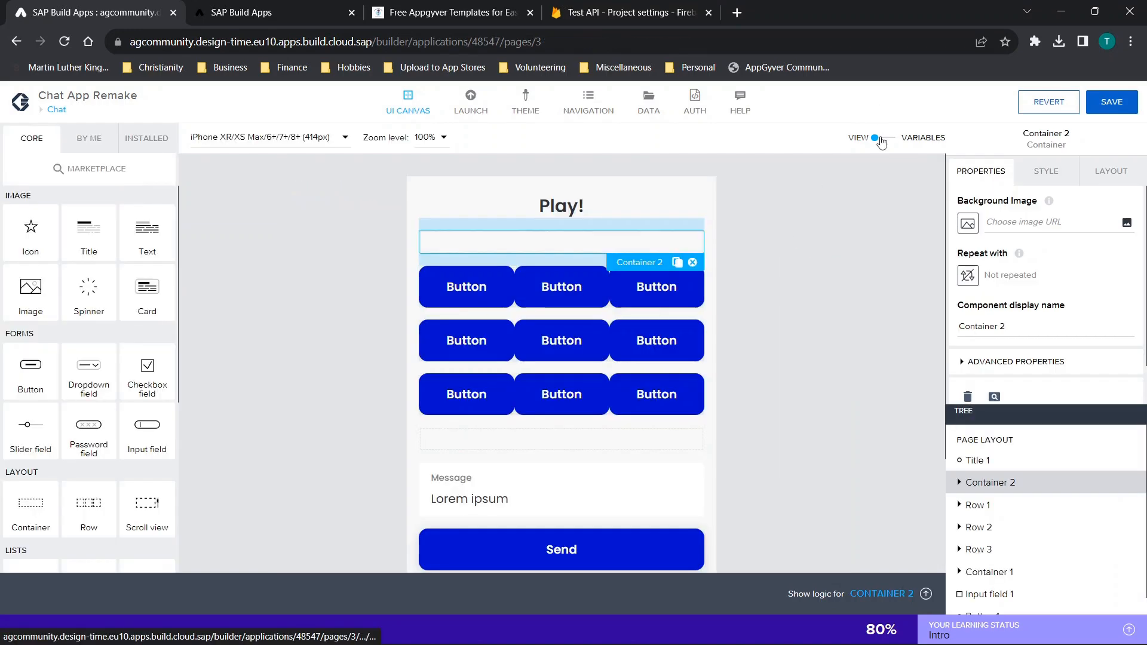
left_click(469, 246)
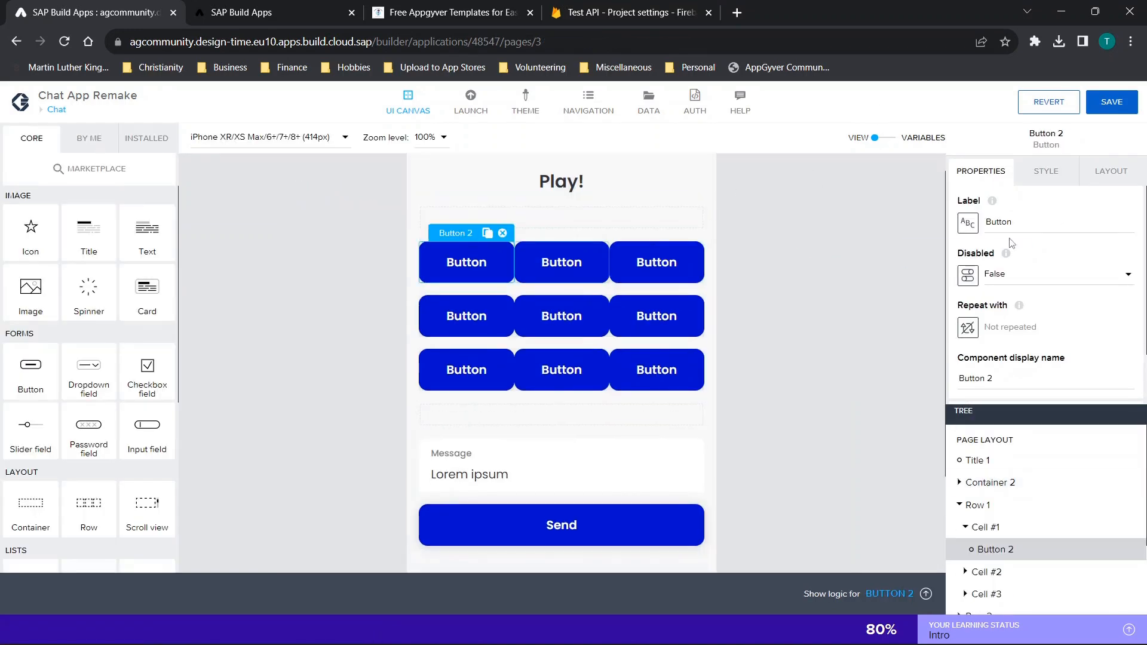
left_click(968, 223)
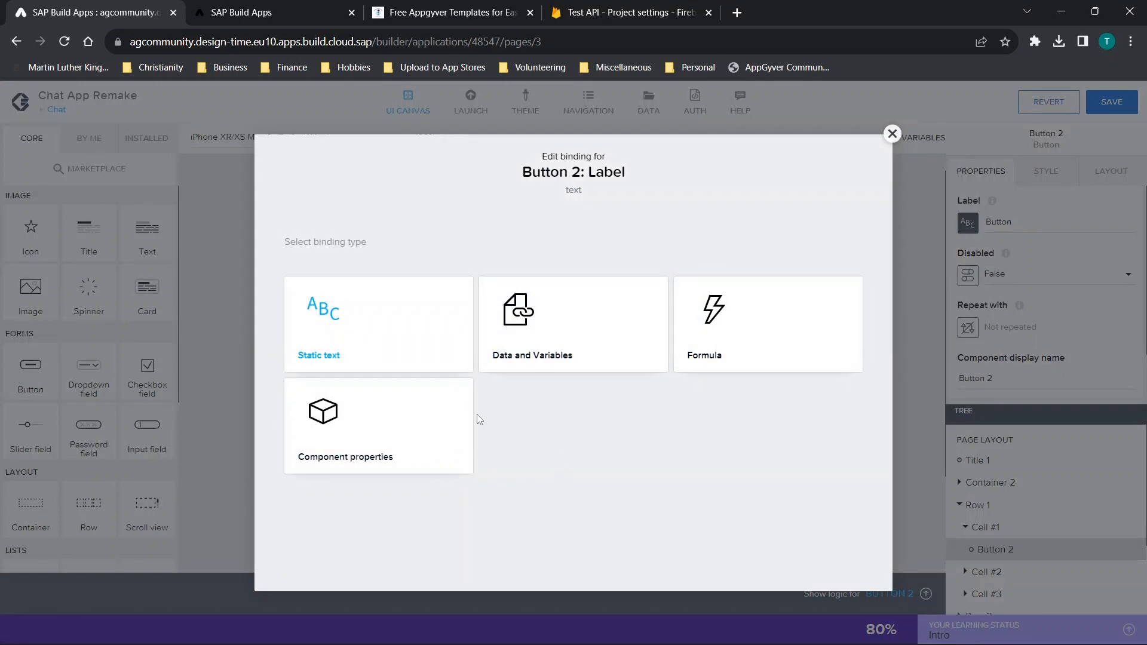
left_click(548, 323)
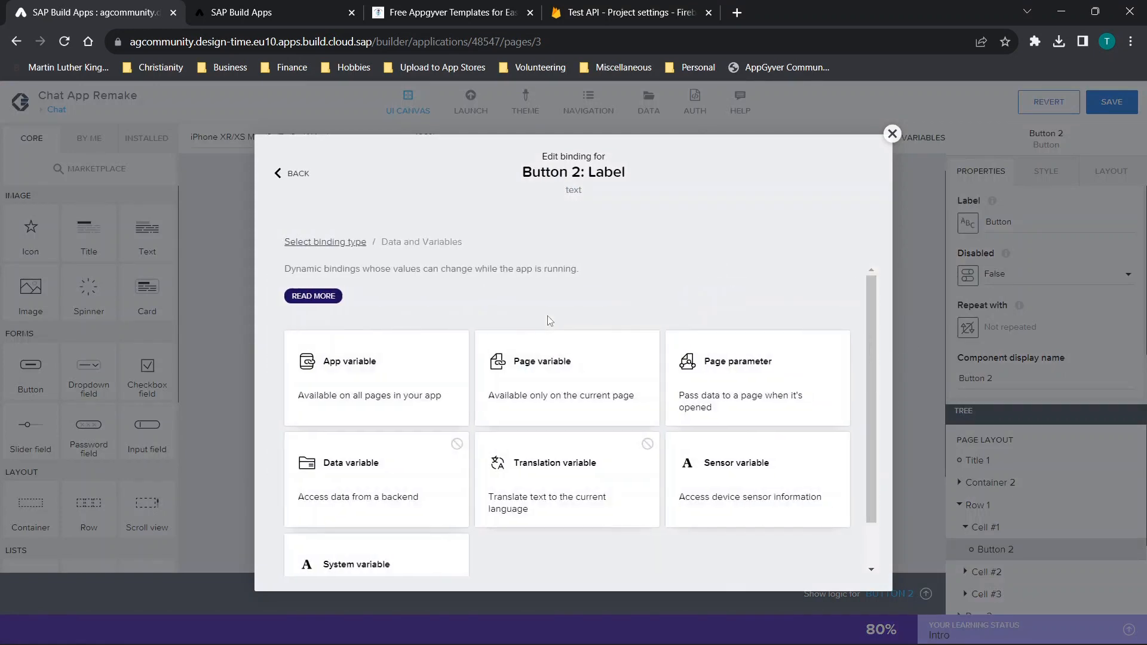
left_click(562, 386)
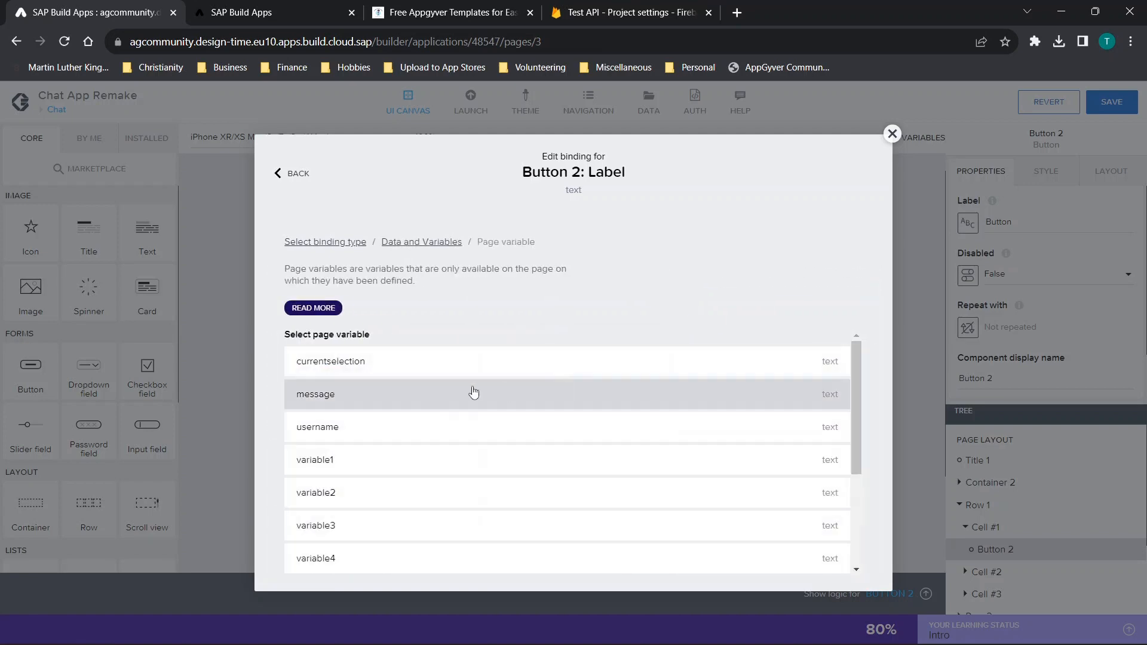
left_click(366, 471)
left_click(839, 486)
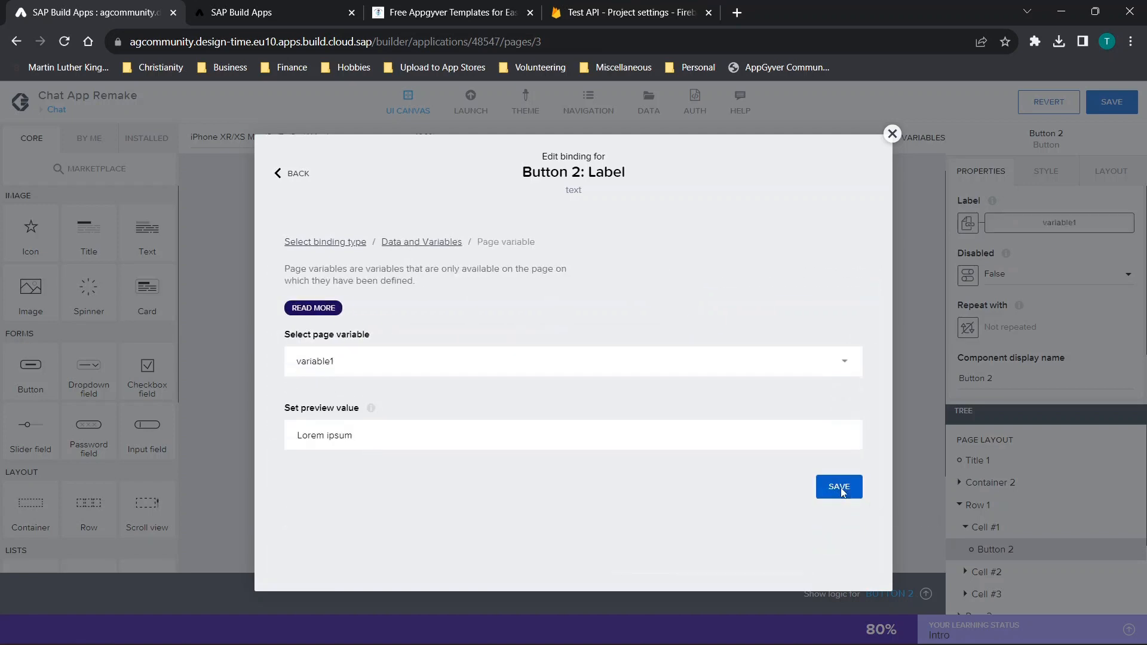
Bind the label of the second button in the first row to the page variable variable2.
left_click(585, 281)
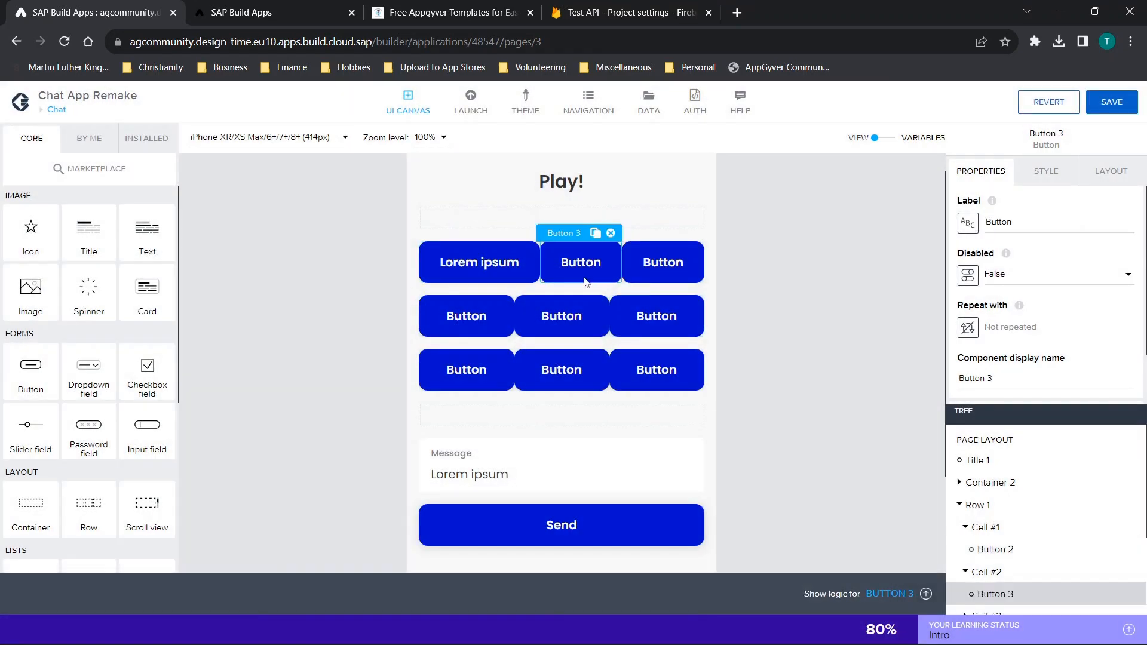
left_click(968, 223)
left_click(553, 322)
left_click(544, 382)
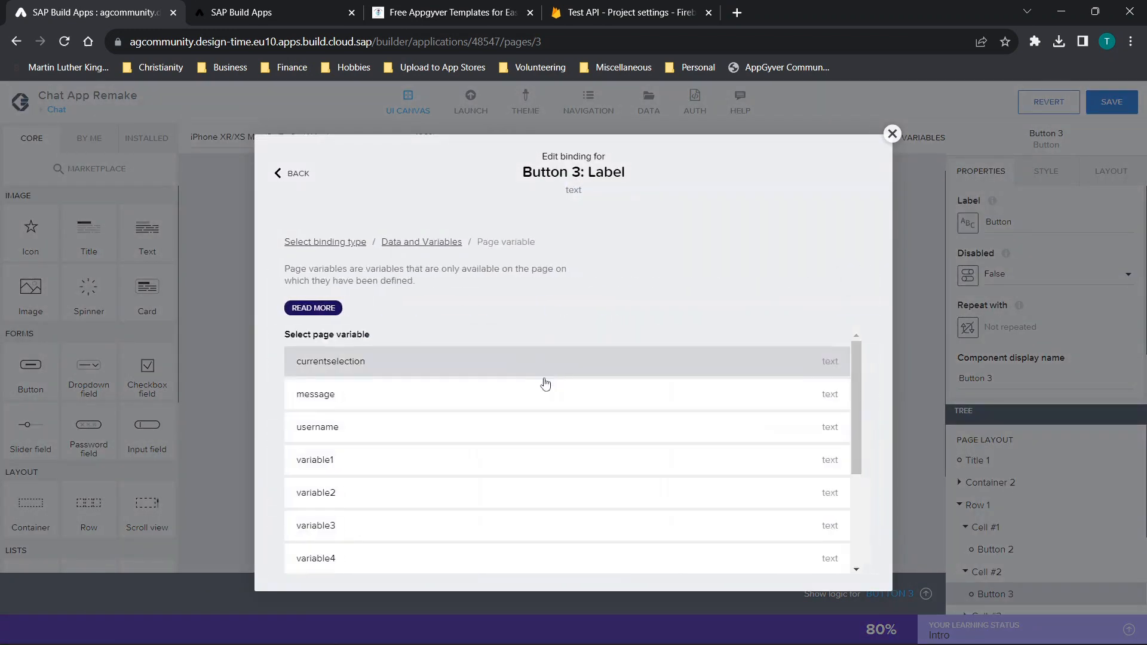
left_click(351, 472)
left_click(839, 486)
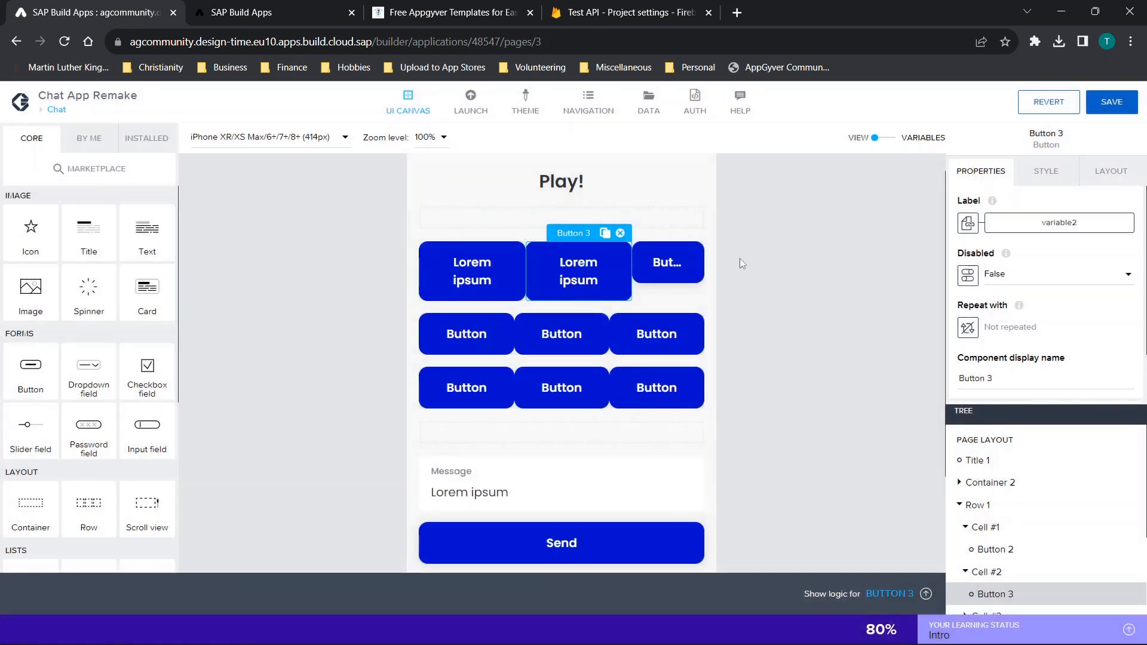
Bind the label of the third button in the first row to the page variable variable3.
left_click(668, 266)
left_click(968, 223)
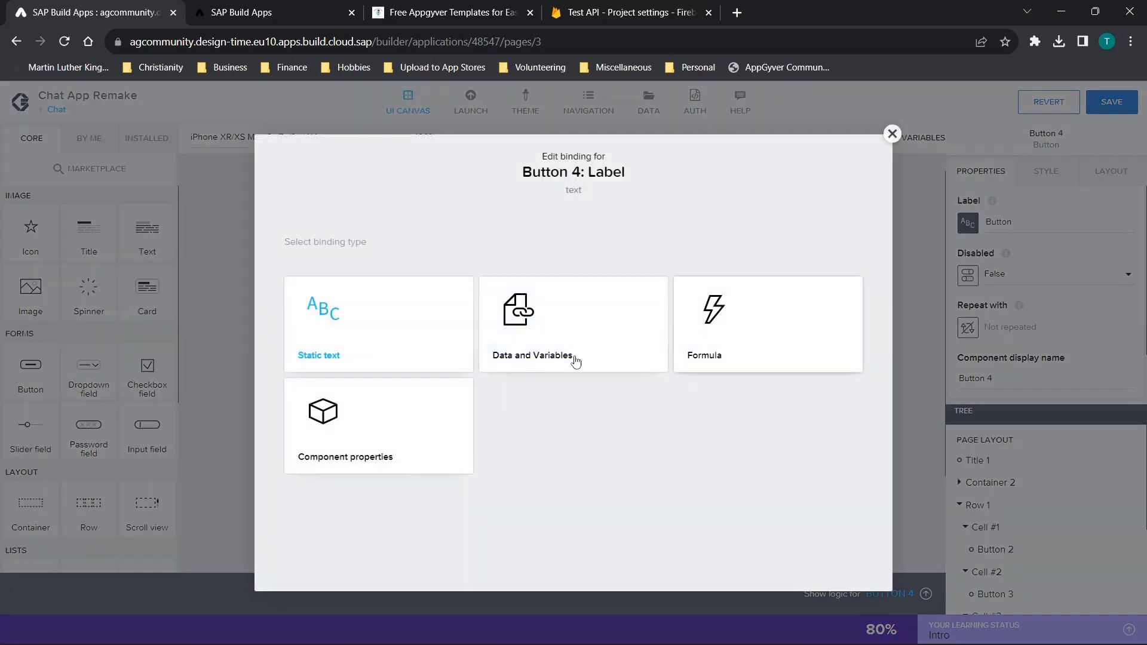
left_click(574, 359)
left_click(741, 412)
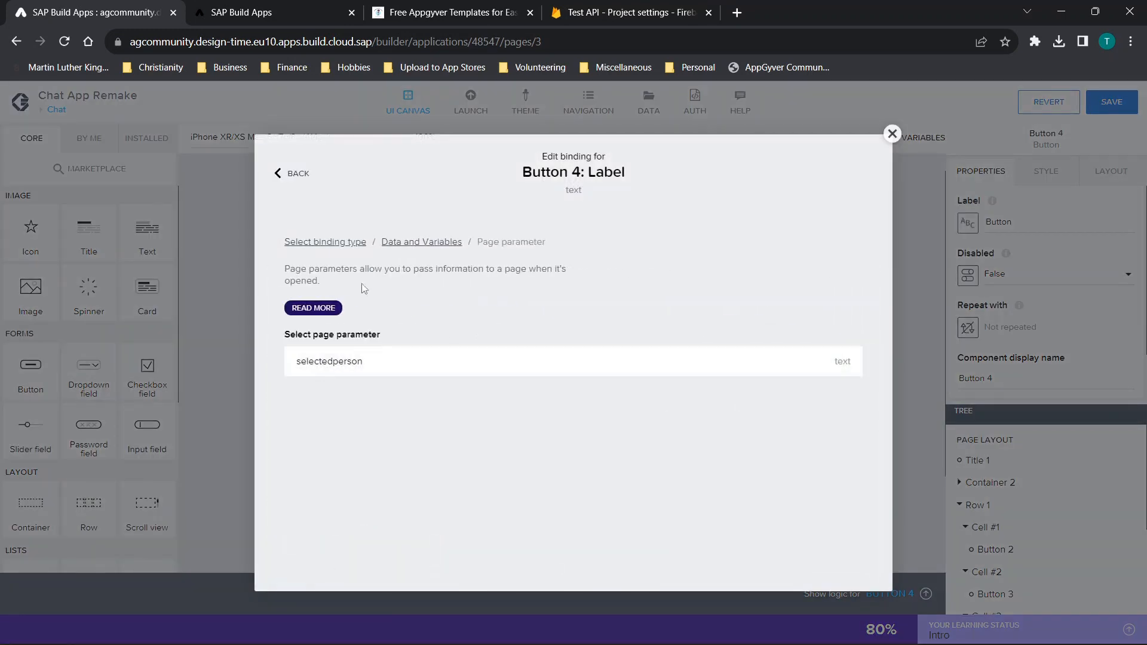
left_click(452, 251)
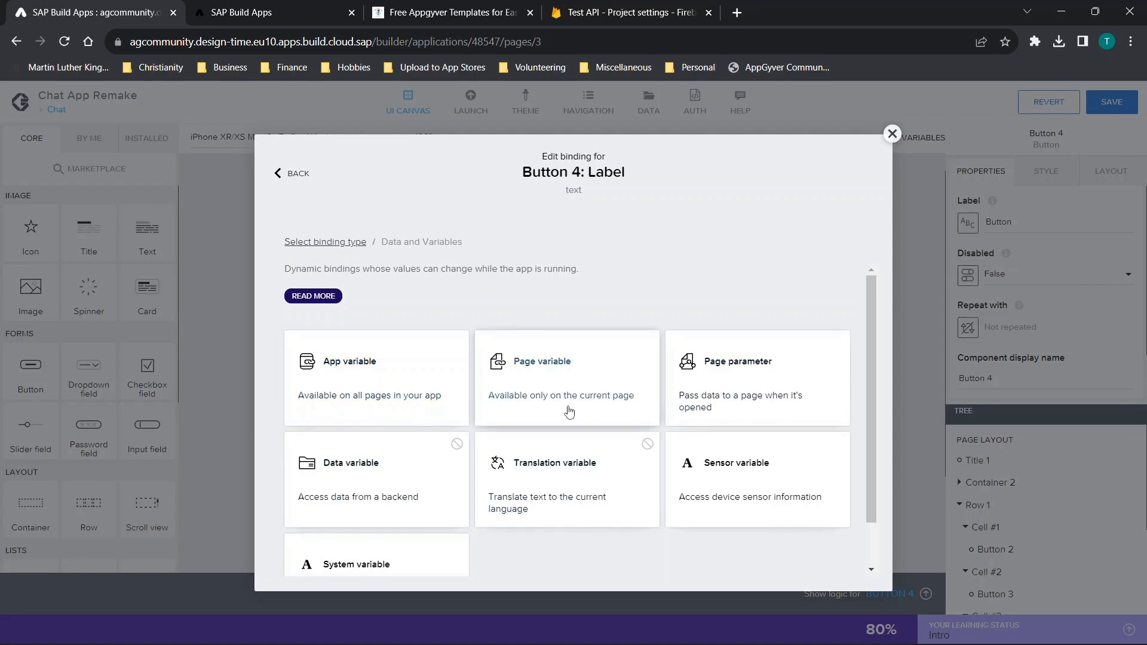
left_click(555, 391)
scroll(335, 400, "down", 3)
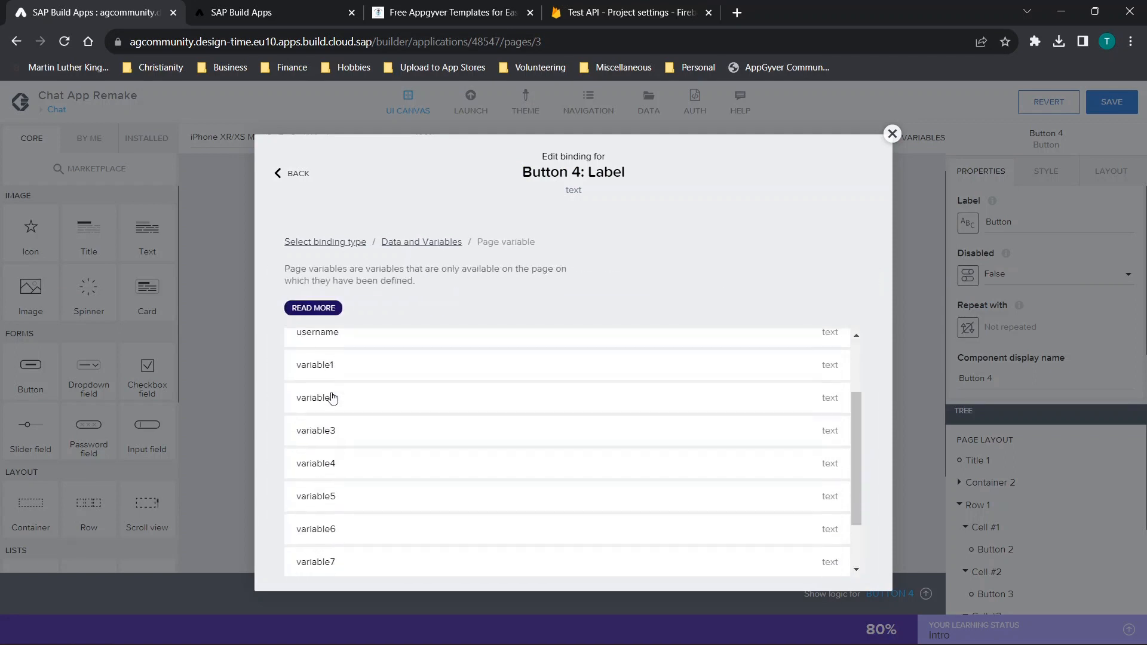
left_click(337, 427)
left_click(839, 487)
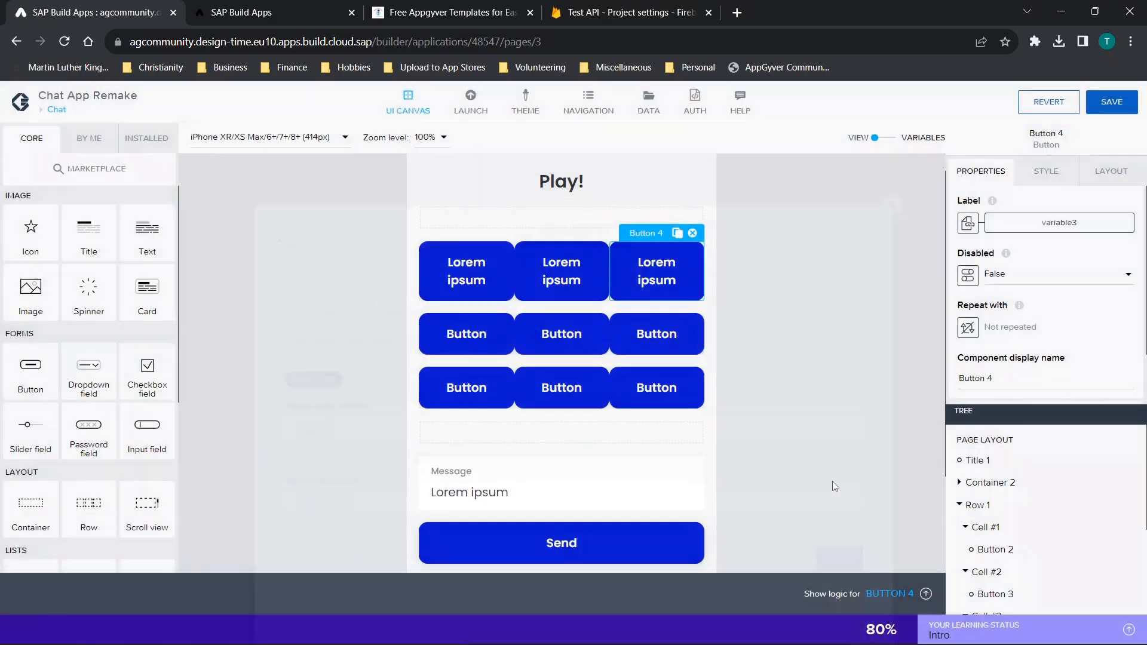
Bind the label of the first button in the second row to the page variable variable4.
left_click(452, 351)
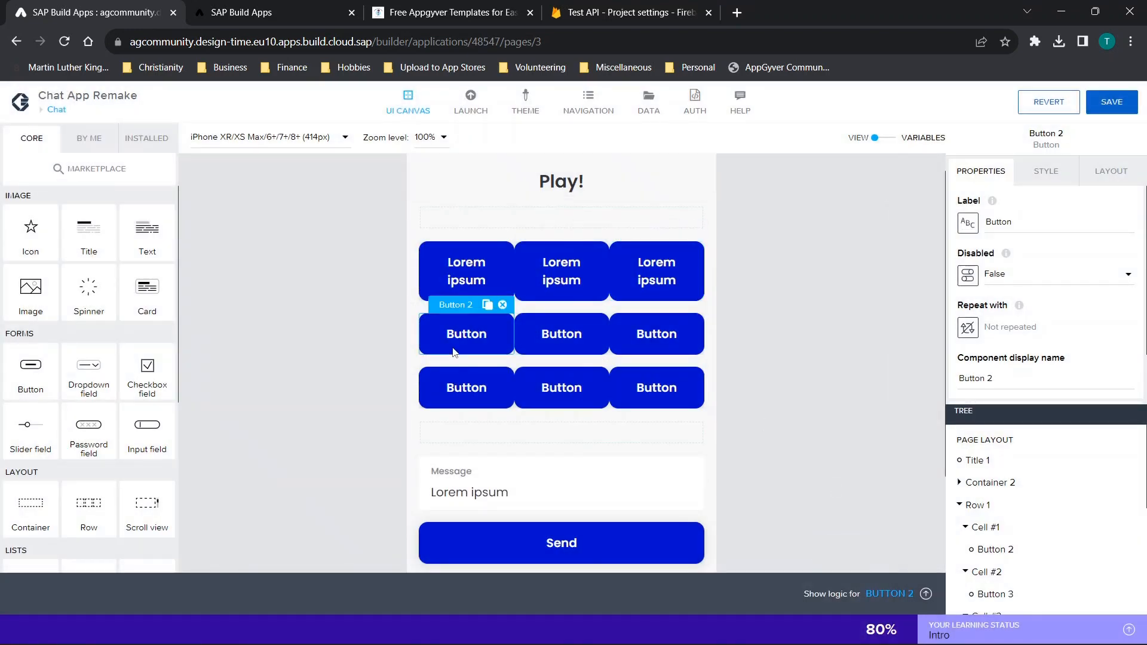
left_click(967, 223)
left_click(499, 373)
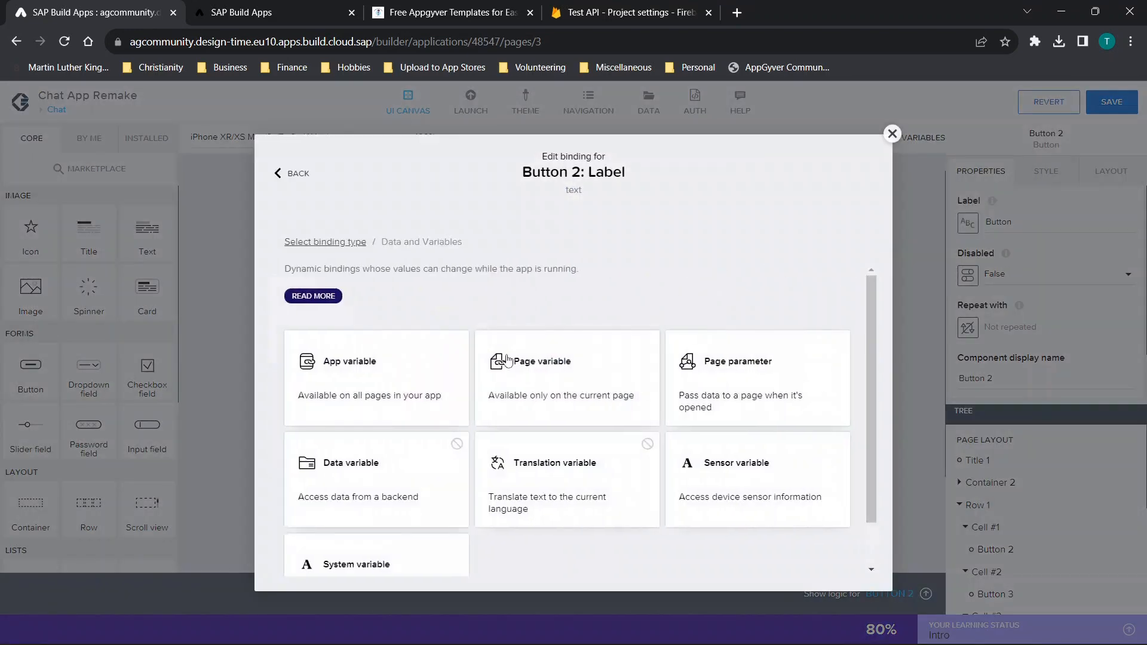
left_click(600, 369)
scroll(388, 457, "down", 3)
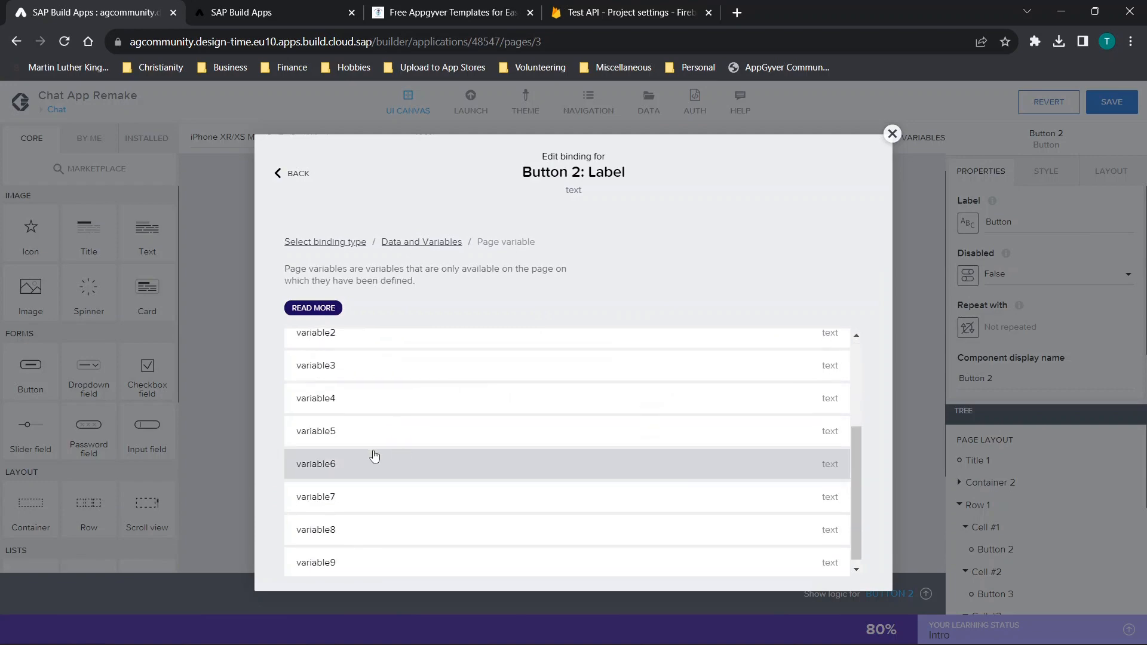
left_click(345, 406)
left_click(833, 484)
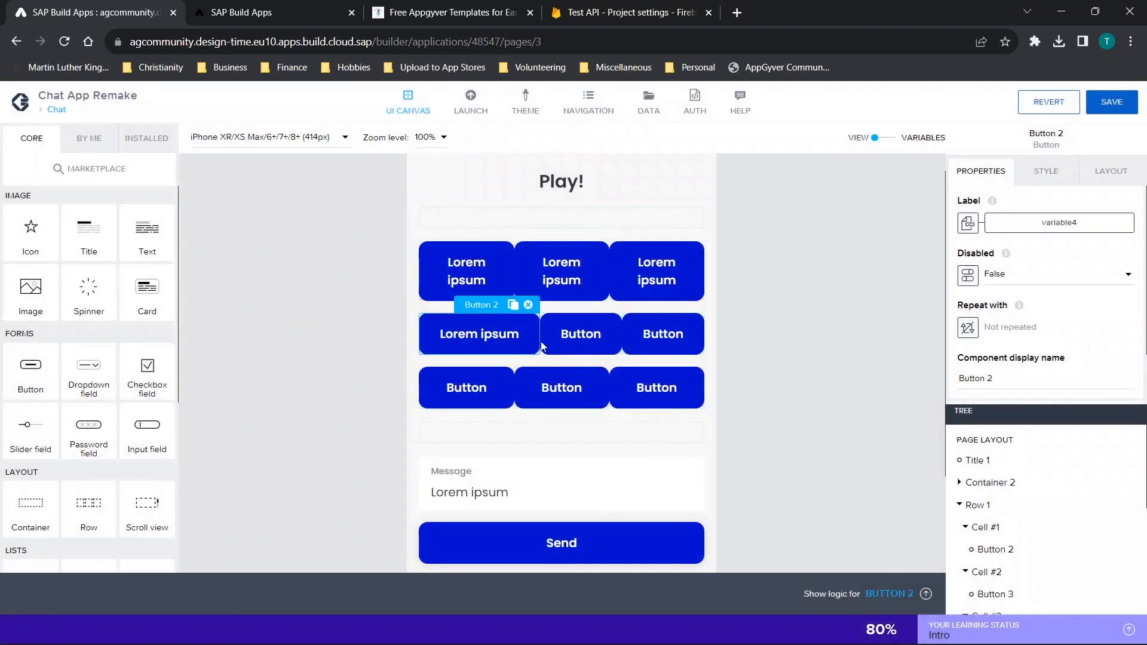
Bind the label of the second button in the second row to the page variable variable5.
left_click(585, 339)
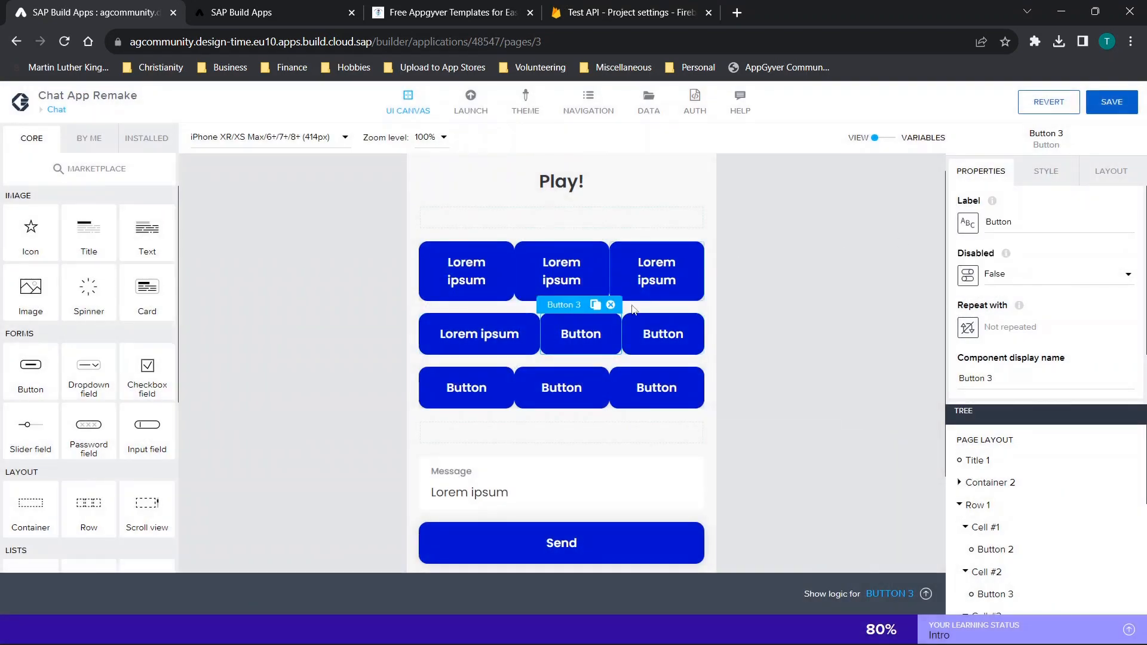
left_click(976, 226)
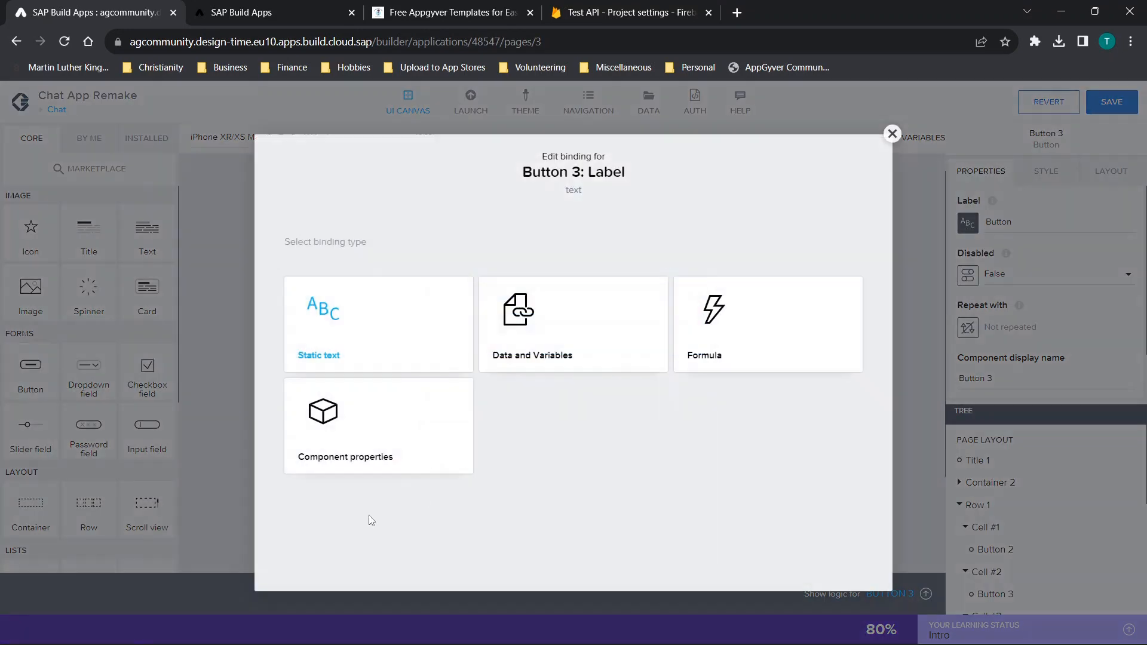
left_click(546, 353)
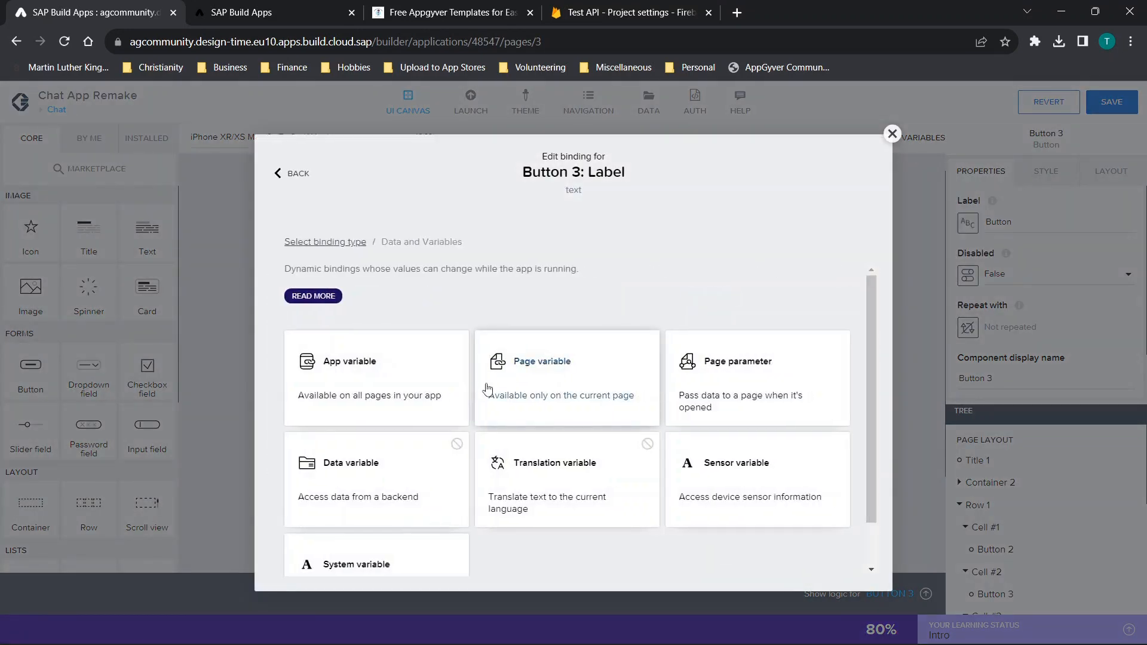
left_click(577, 389)
scroll(447, 413, "down", 1)
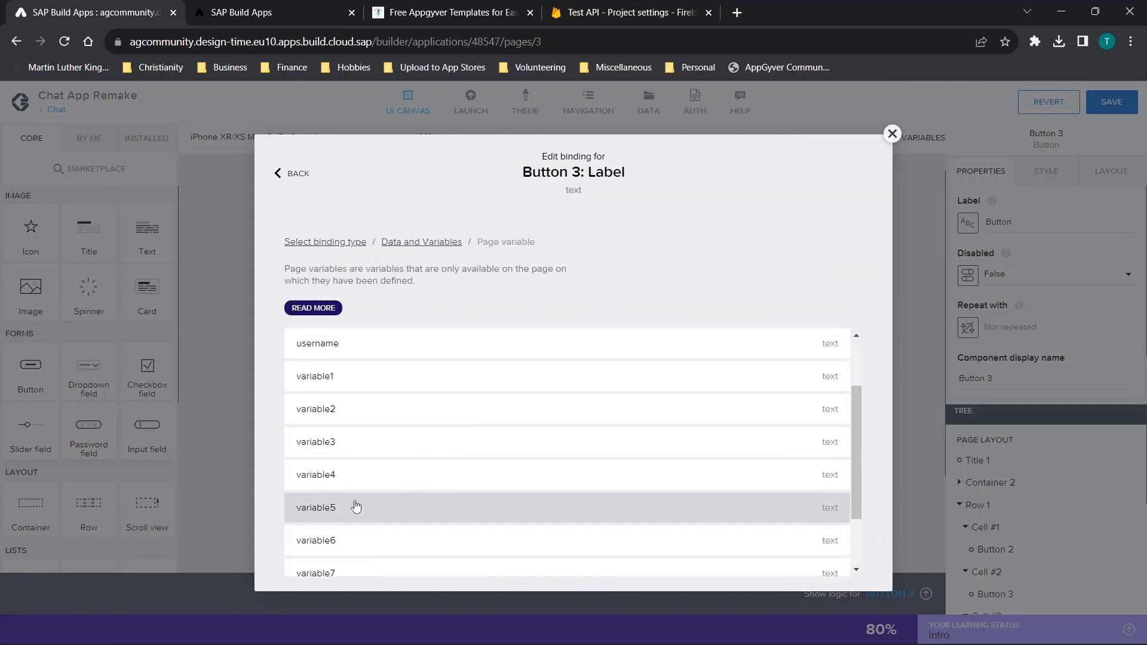
left_click(448, 506)
left_click(852, 495)
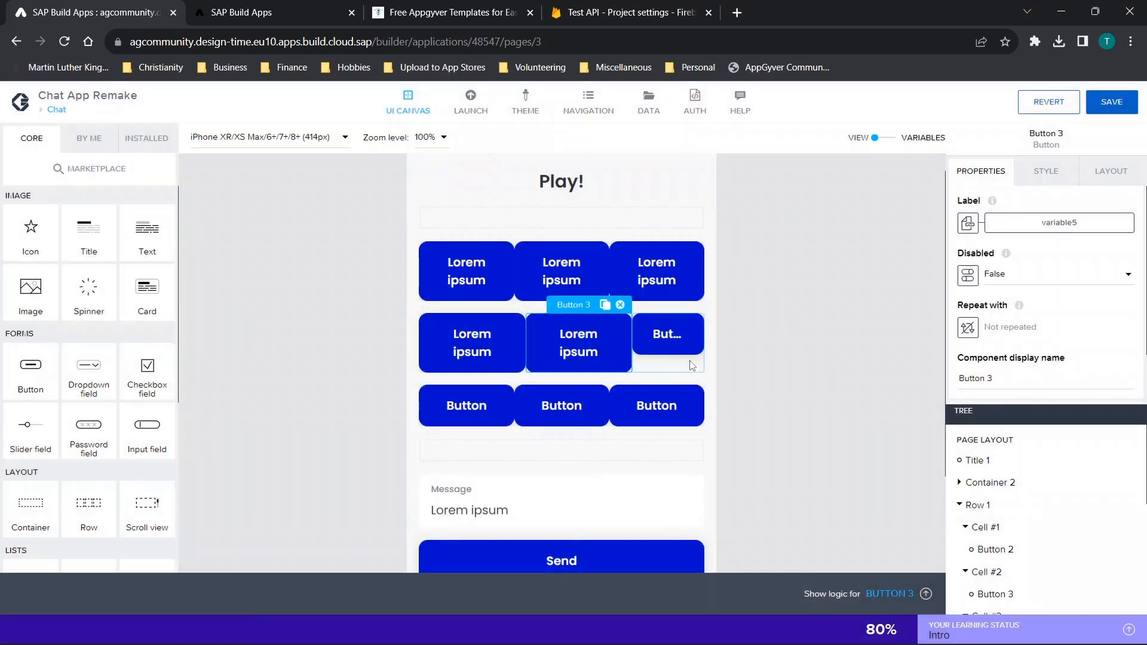
Bind the label of the third button in the second row to the page variable variable6.
left_click(668, 336)
left_click(968, 223)
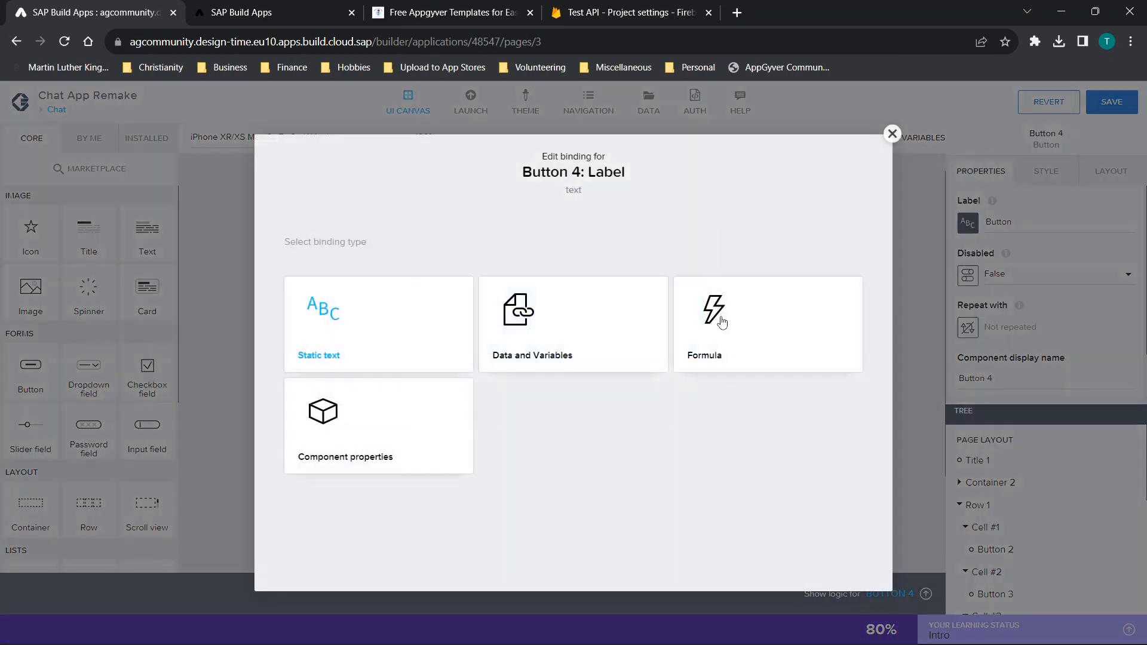
left_click(609, 320)
left_click(517, 366)
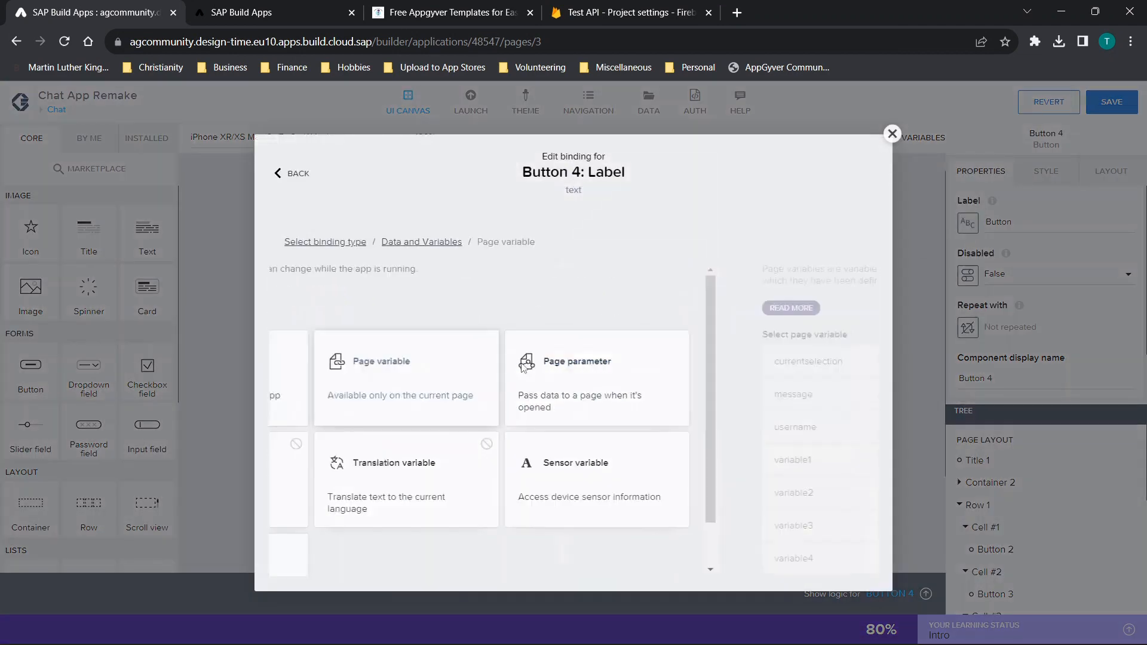
scroll(444, 456, "down", 3)
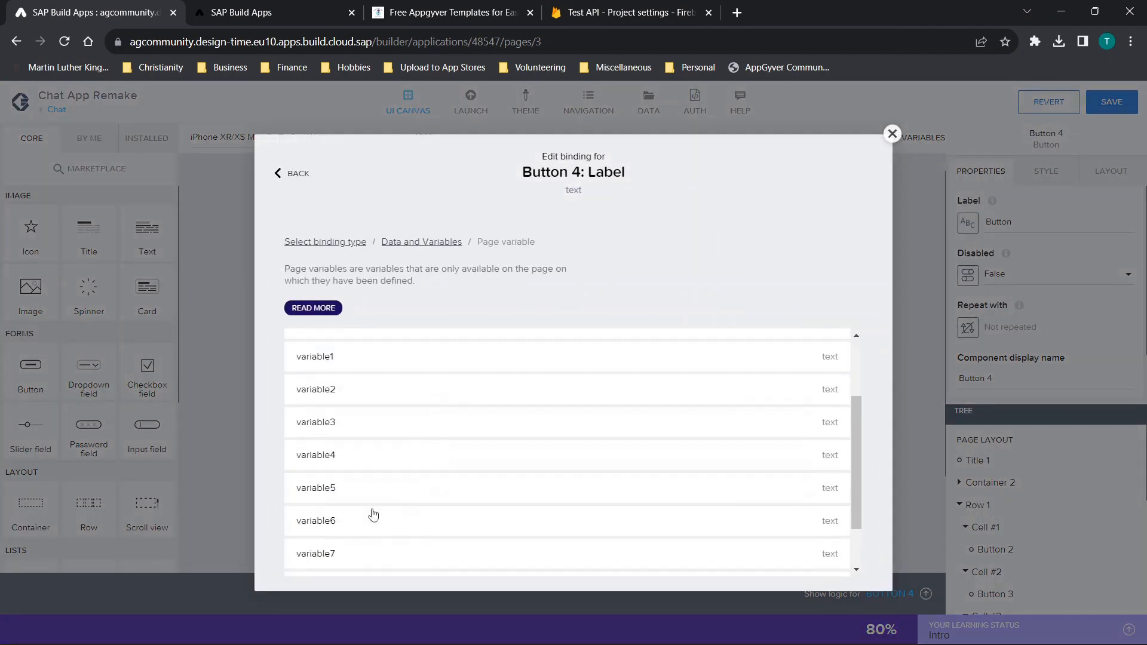
left_click(366, 516)
left_click(836, 479)
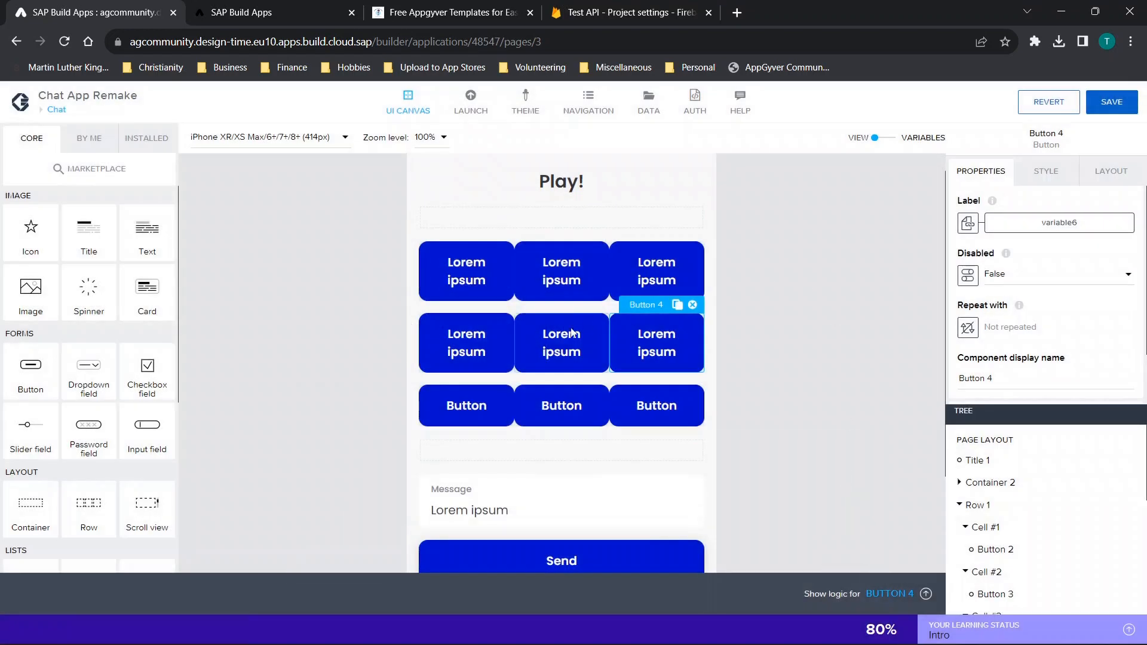
Bind the label of the first button in the third row to the page variable variable7.
left_click(468, 412)
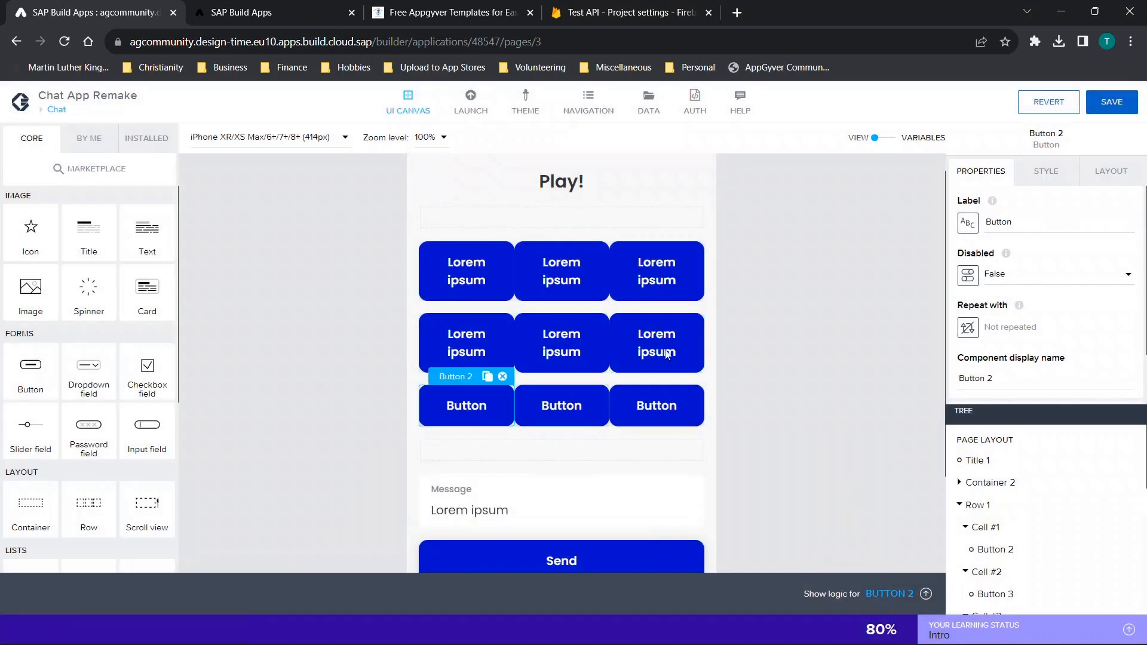
left_click(965, 233)
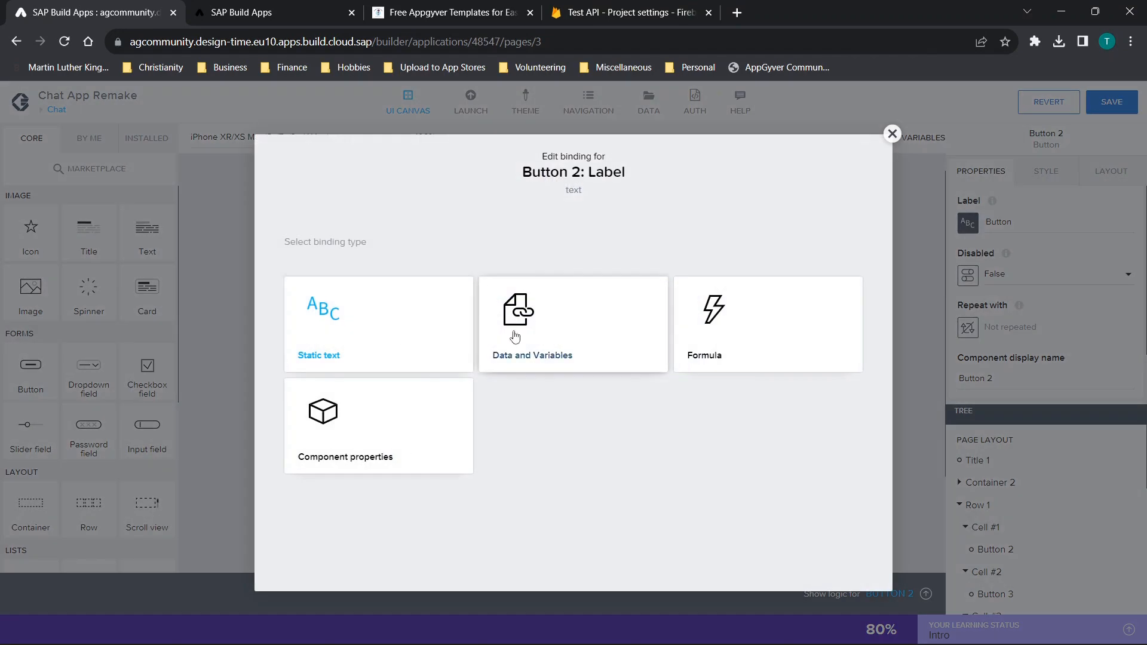
left_click(514, 310)
left_click(544, 363)
scroll(333, 504, "down", 5)
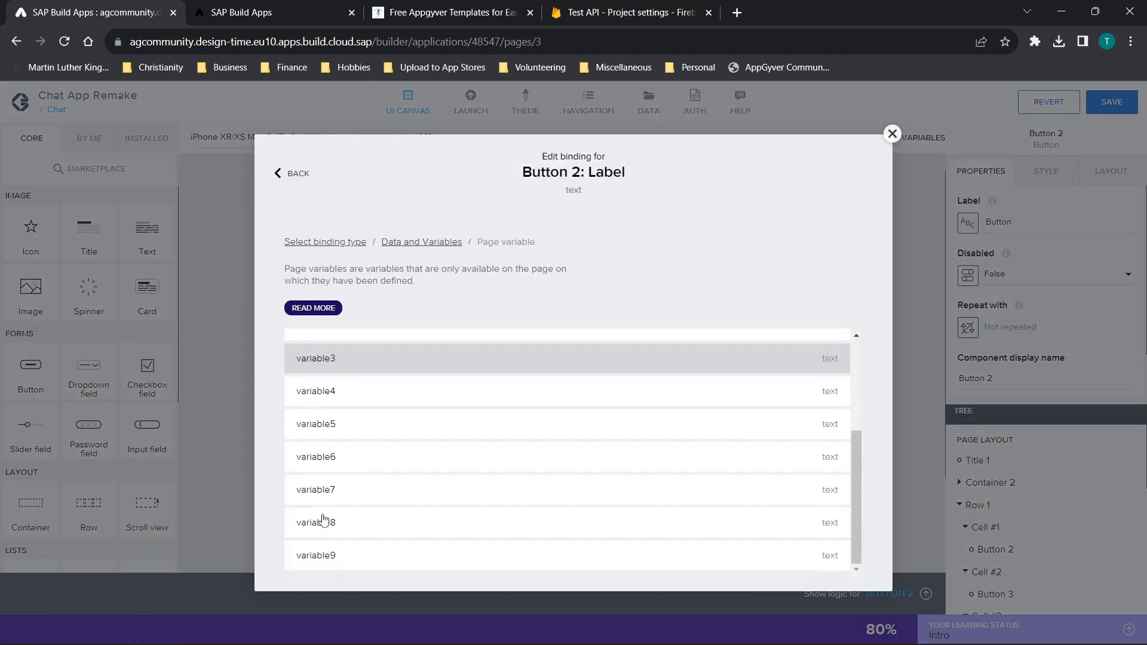
left_click(326, 486)
left_click(840, 487)
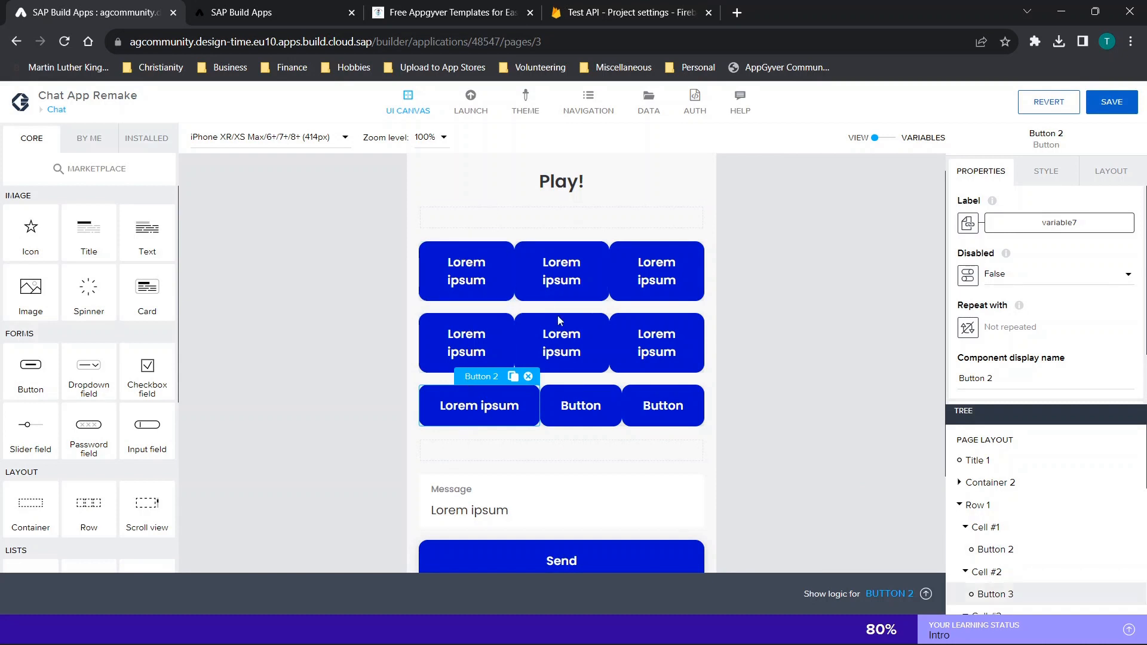
Bind the label of the second button in the third row to the page variable variable8.
left_click(606, 409)
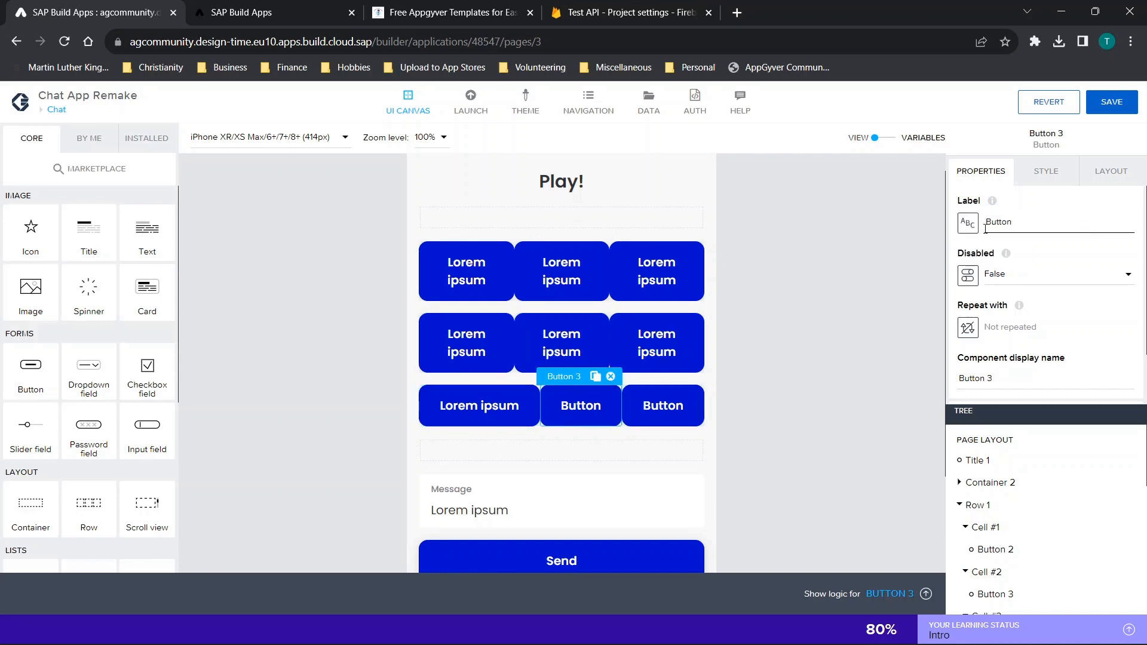
left_click(968, 223)
left_click(496, 352)
scroll(425, 412, "down", 1)
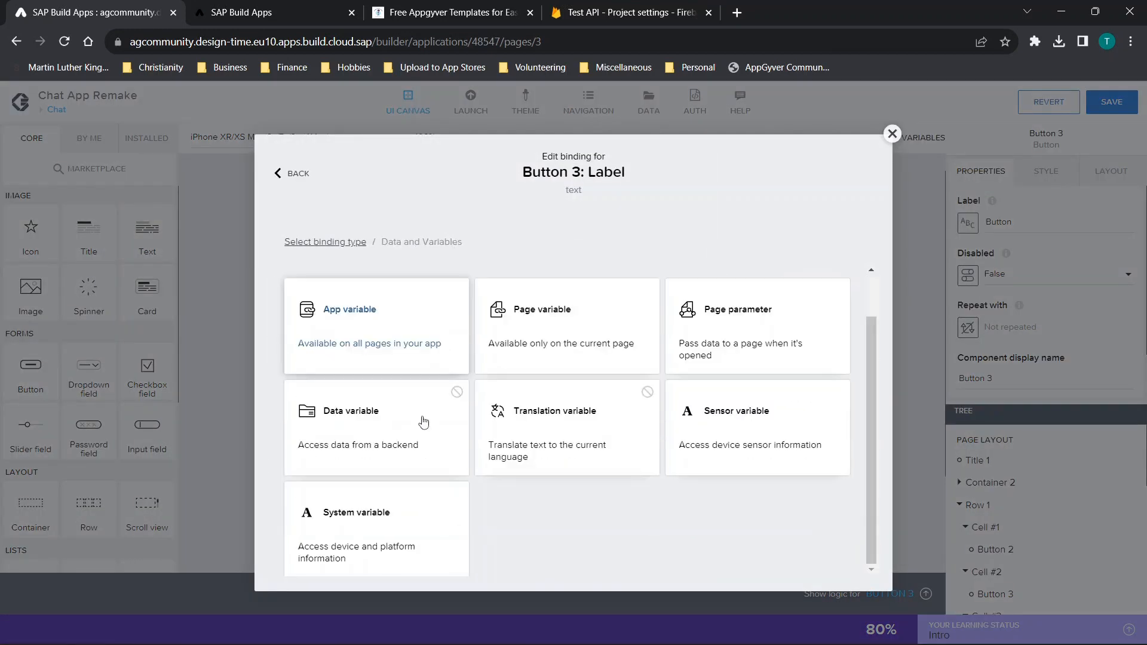
left_click(514, 335)
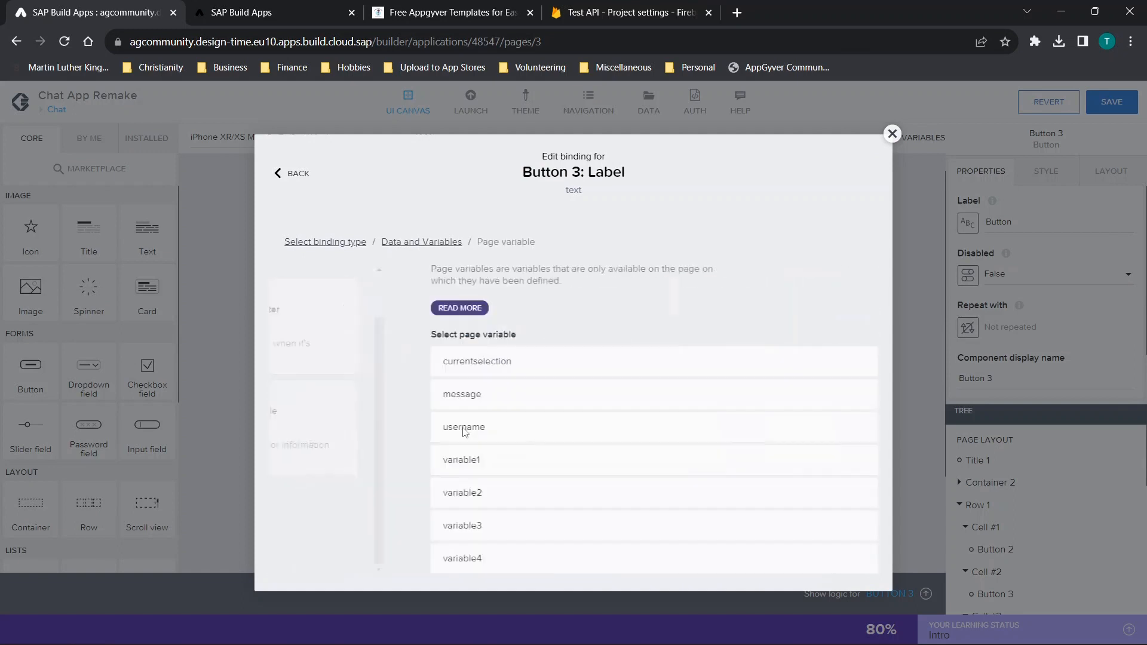
scroll(413, 517, "down", 3)
double_click(350, 506)
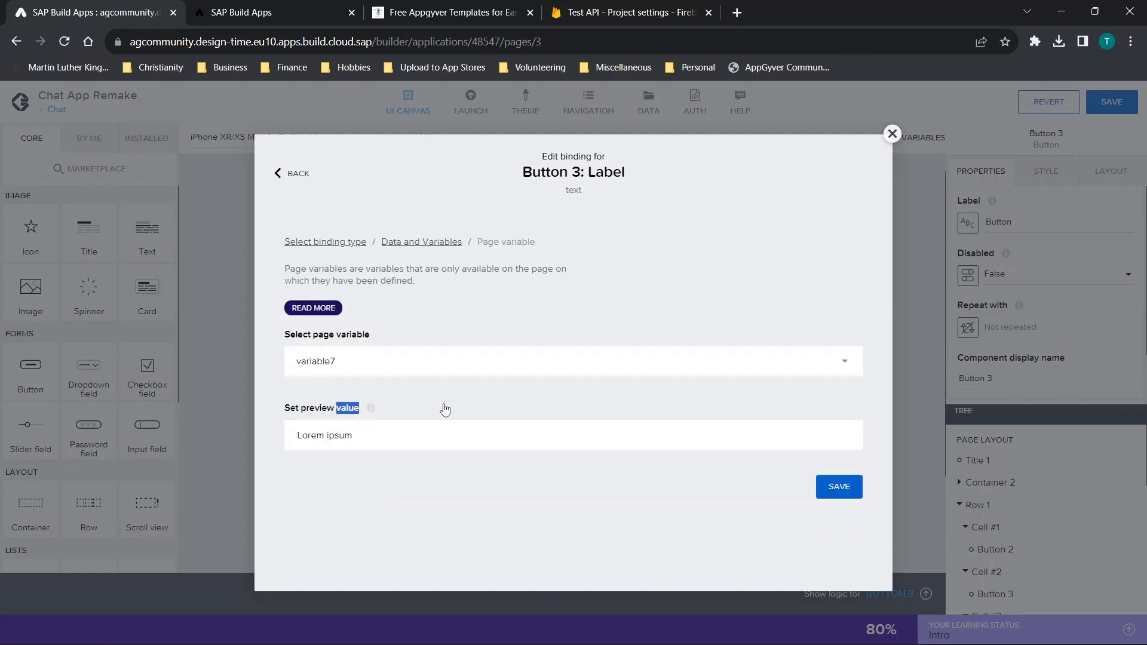
left_click(389, 382)
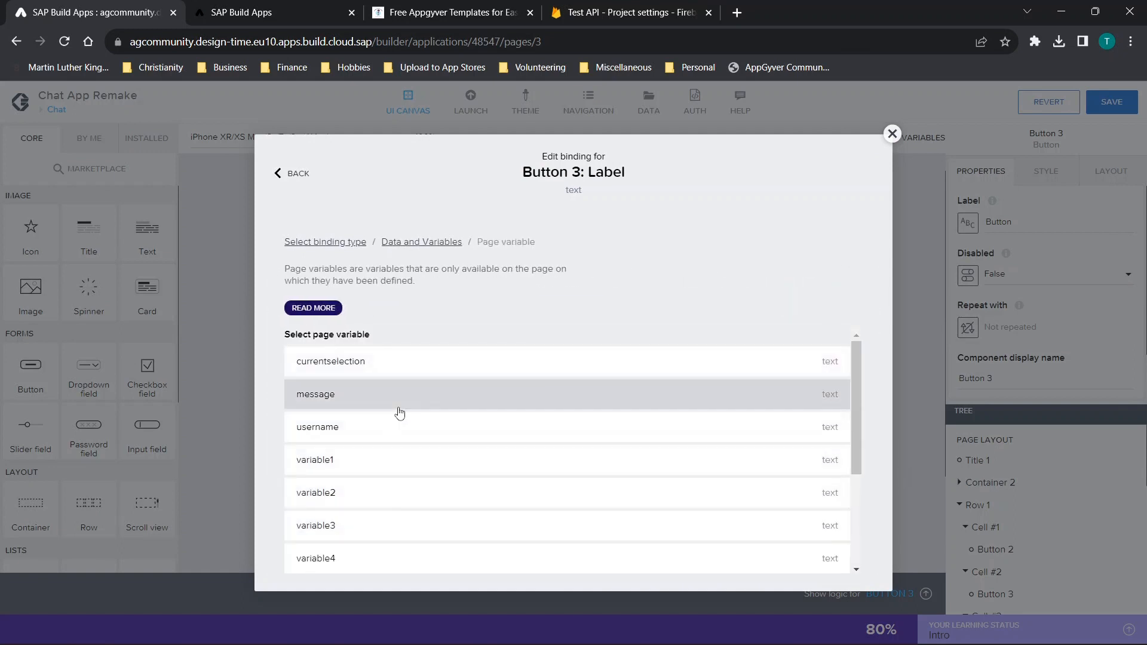
scroll(370, 478, "down", 3)
left_click(352, 518)
left_click(838, 496)
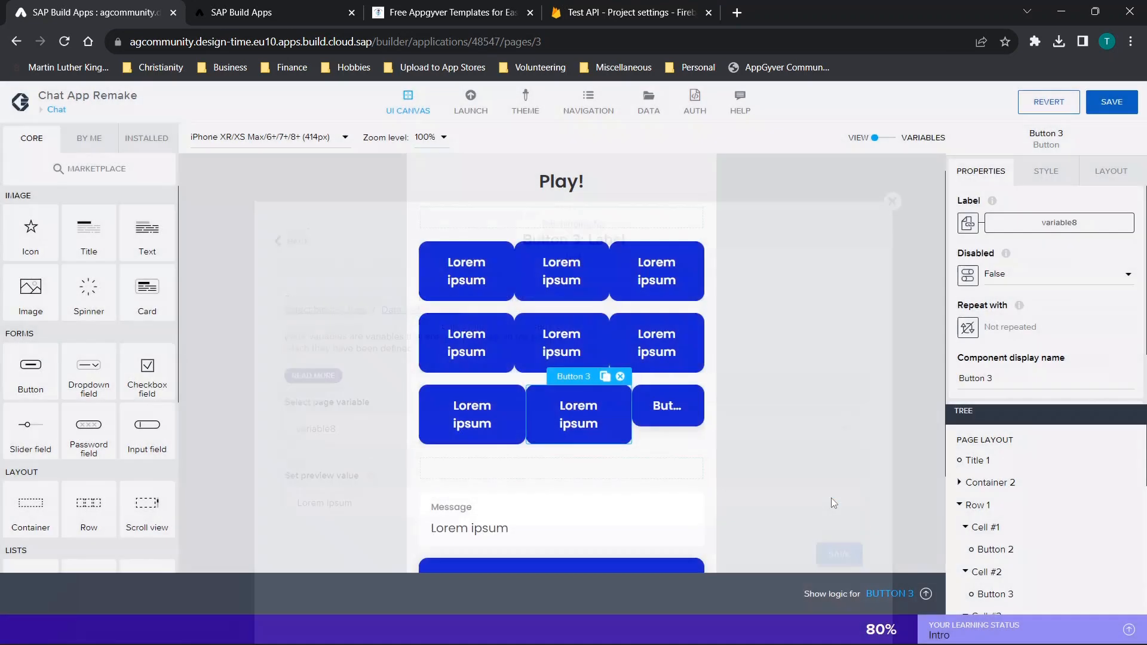
Bind the label of the third button in the third row to the page variable variable9.
left_click(675, 408)
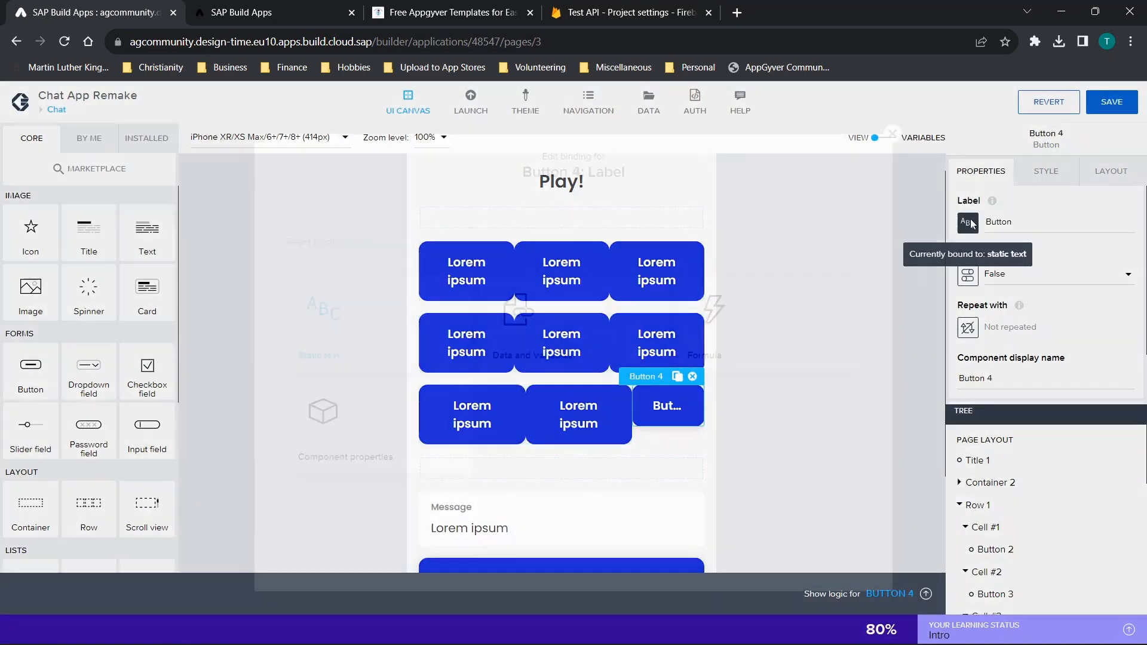
left_click(968, 224)
left_click(512, 377)
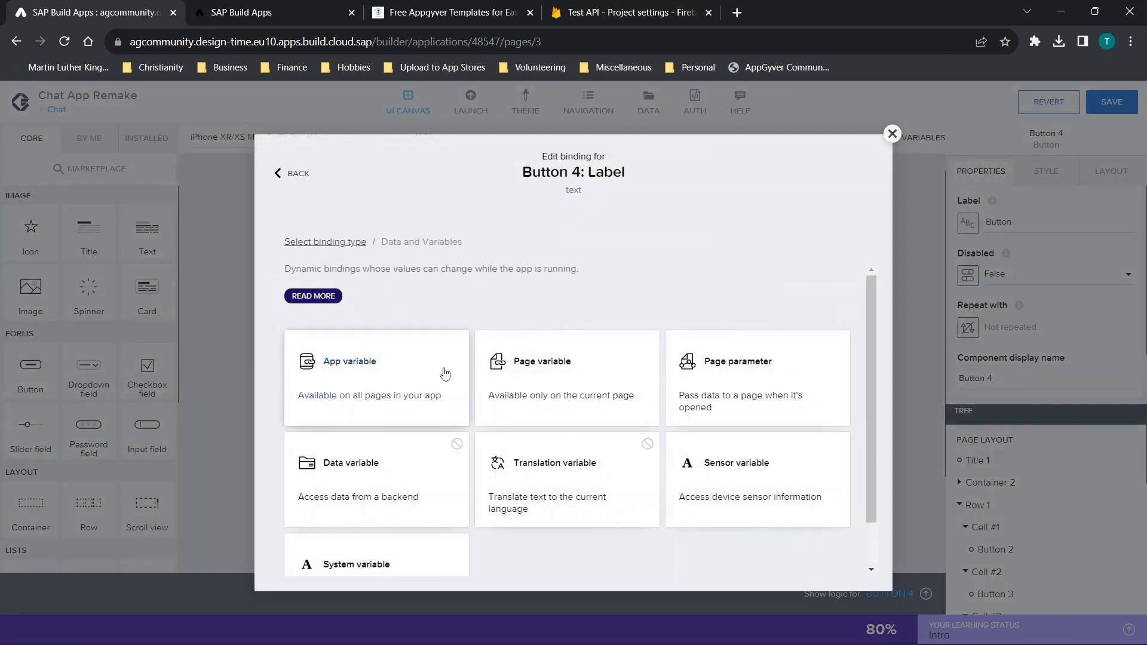
left_click(529, 391)
scroll(328, 570, "down", 3)
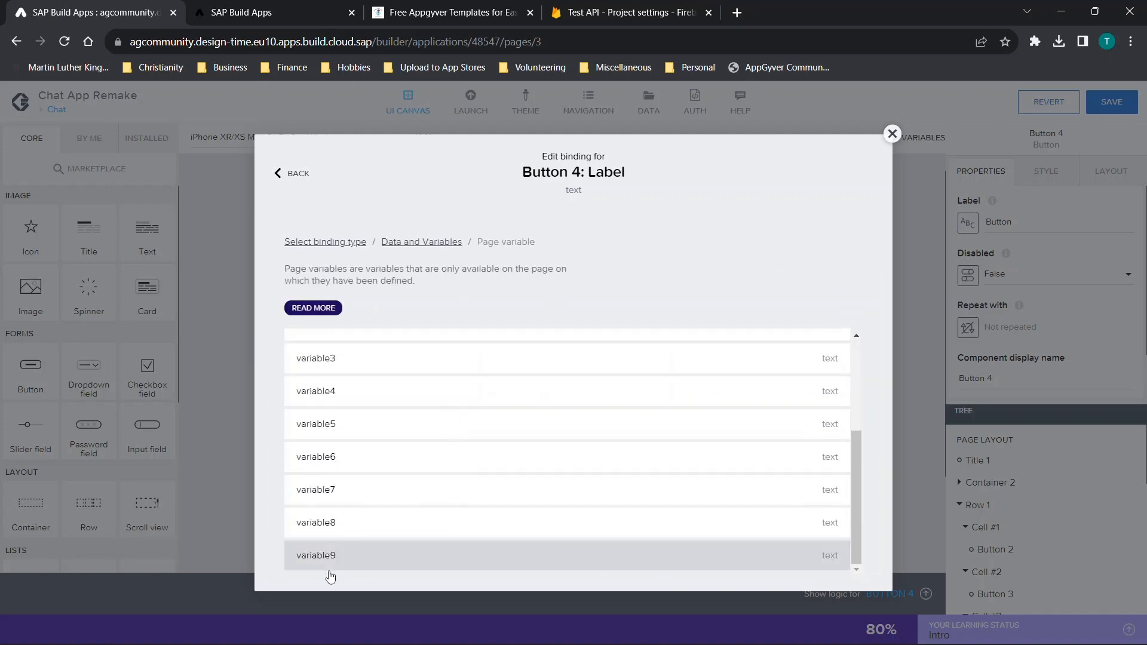
left_click(328, 573)
left_click(839, 514)
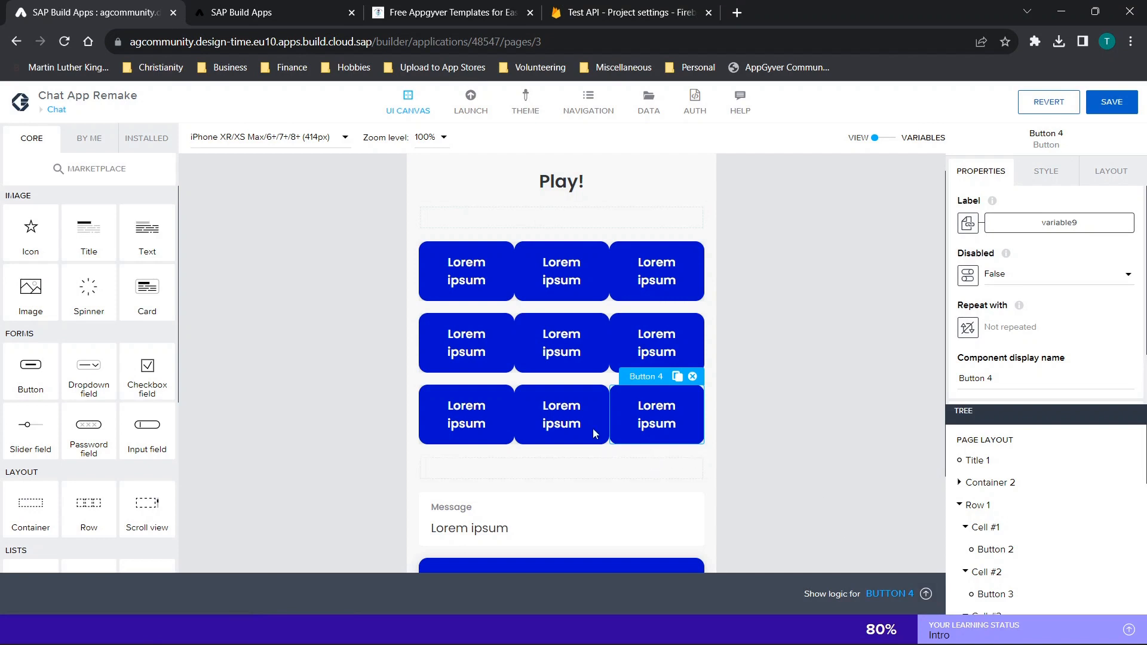
Review the label bindings of the buttons across the three-by-three board and save the app.
left_click(573, 430)
left_click(451, 423)
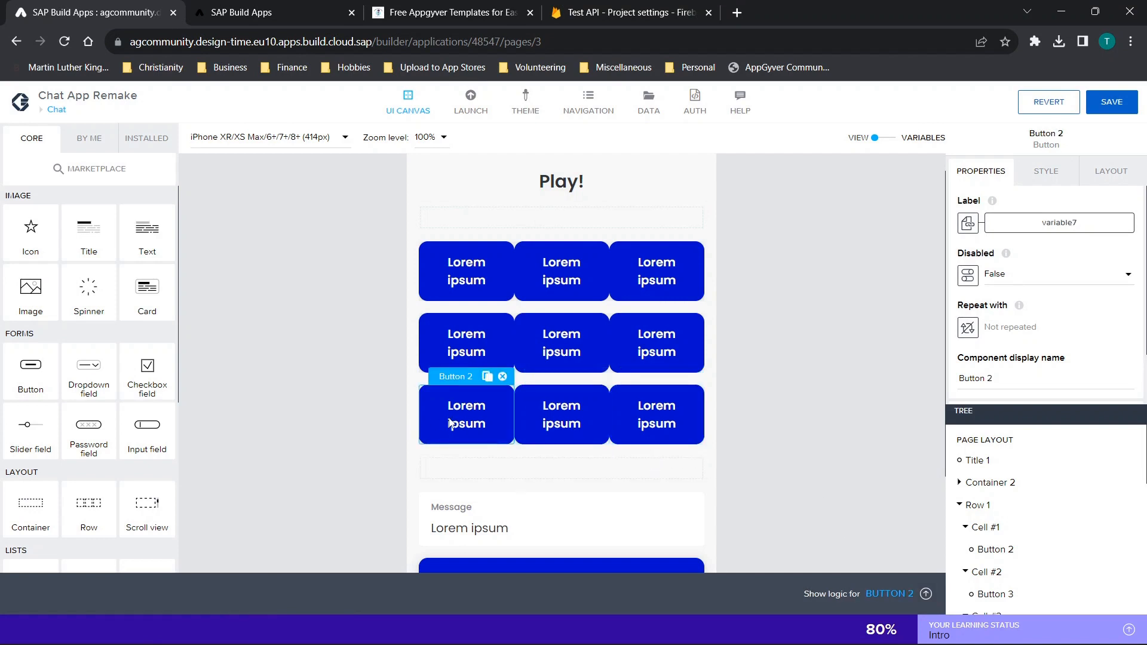
left_click(463, 356)
left_click(565, 357)
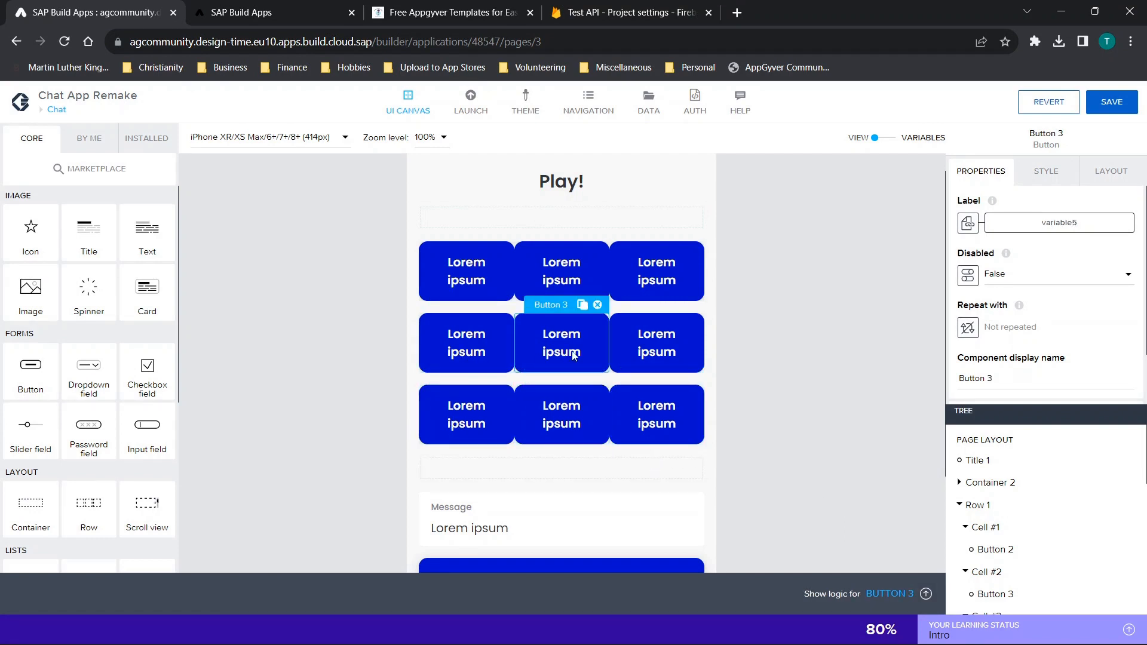
left_click(641, 347)
left_click(671, 261)
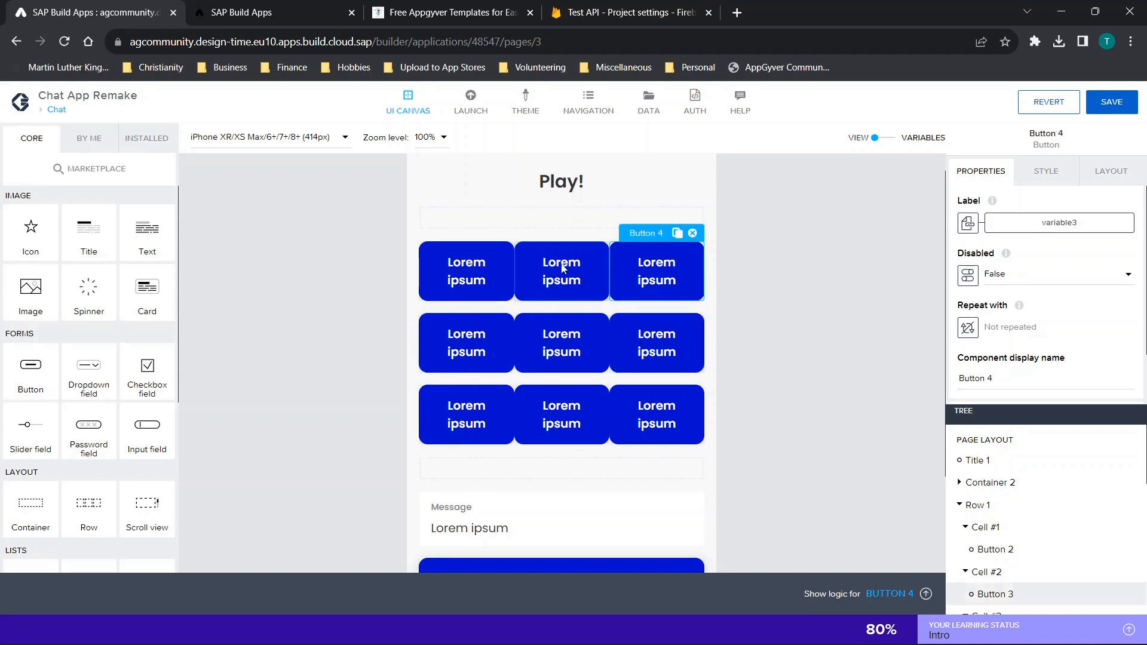
left_click(561, 272)
left_click(475, 275)
scroll(753, 322, "down", 2)
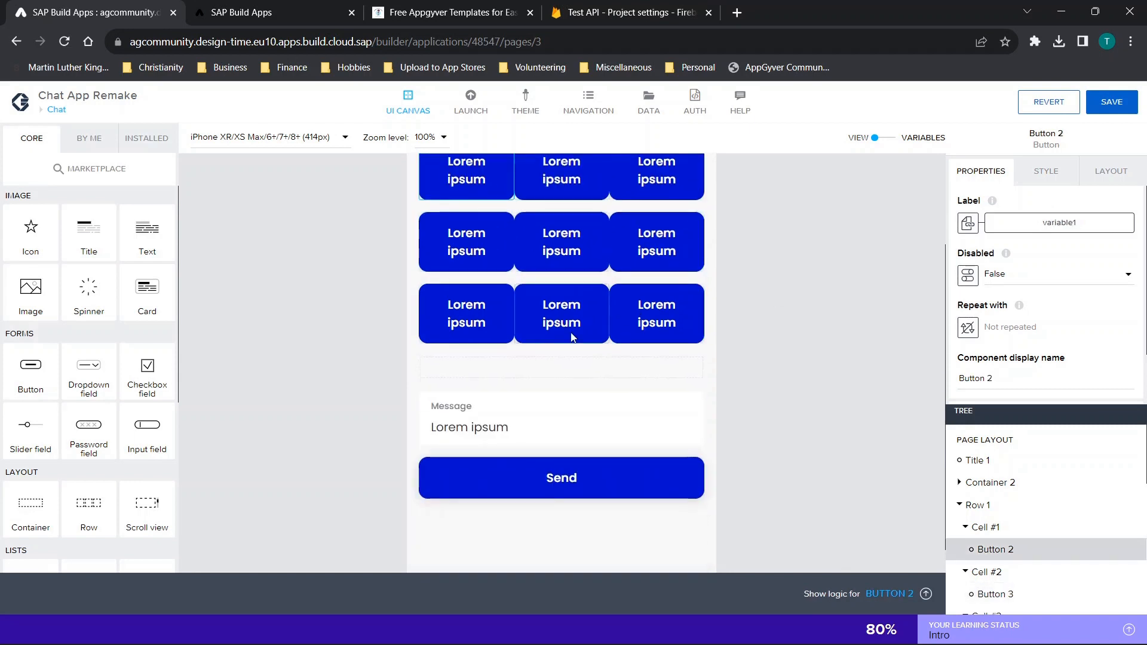
key("ctrl+s")
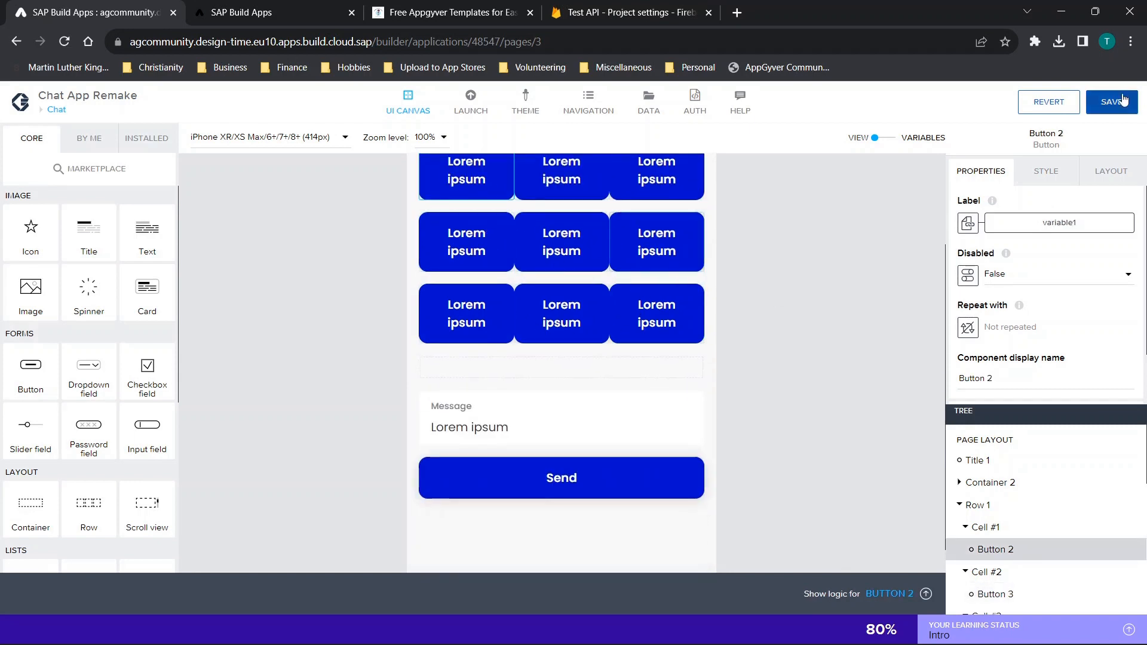
Set the initial value of each page variable from variable1 through variable9 to "-".
scroll(754, 269, "up", 2)
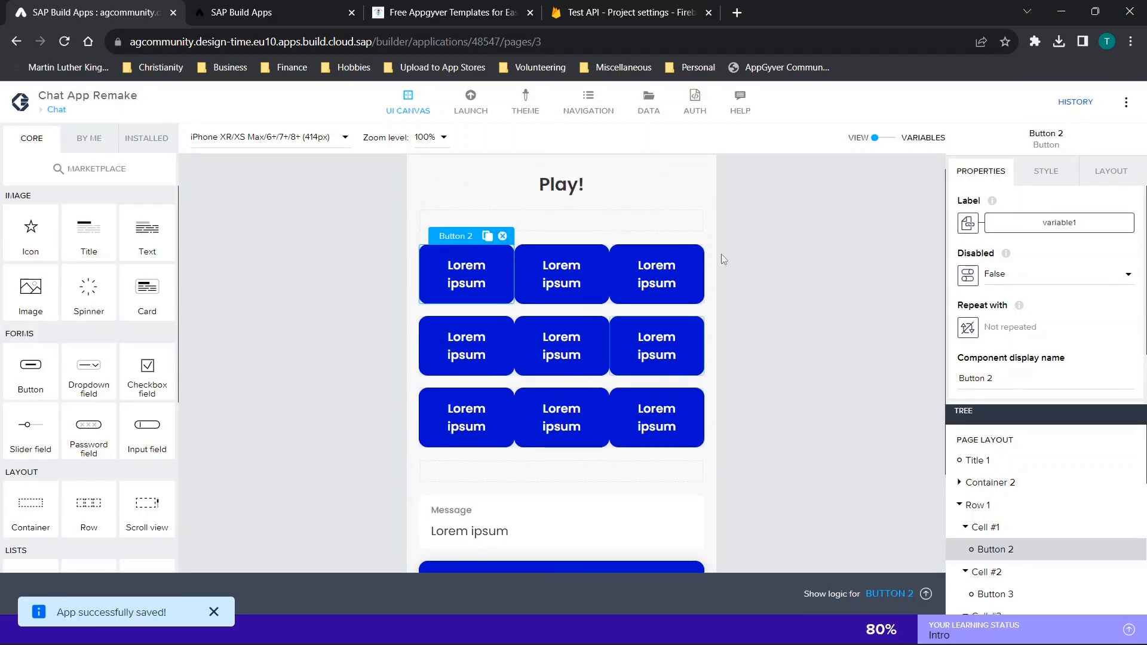
left_click(877, 139)
left_click(54, 197)
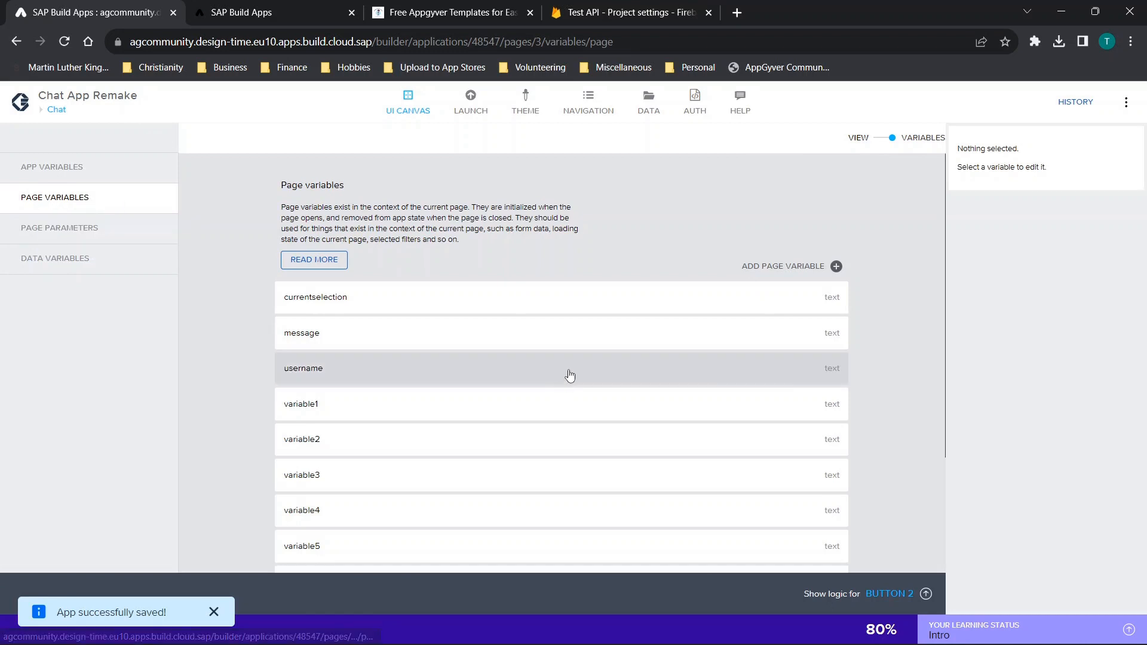
scroll(569, 374, "down", 2)
left_click(471, 284)
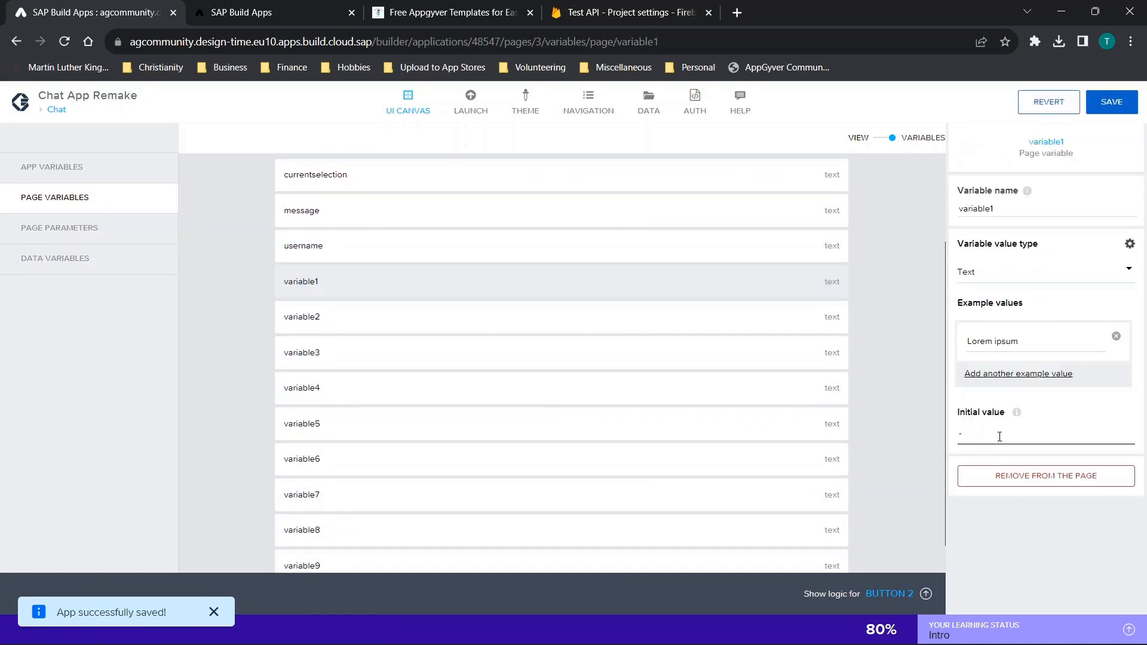
left_click(586, 317)
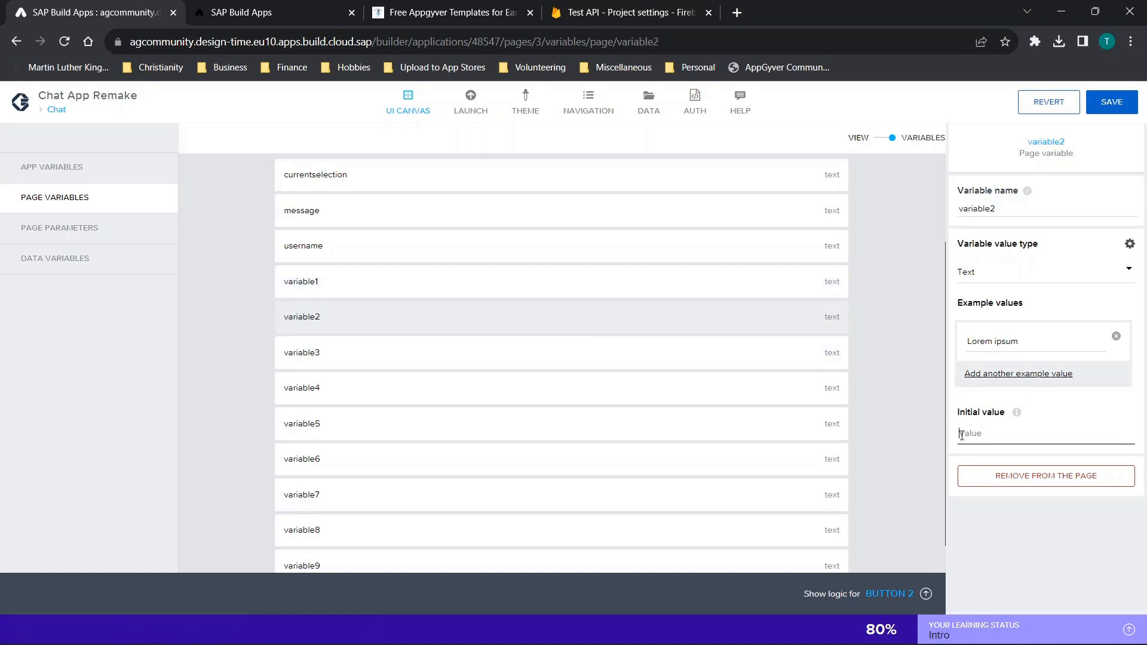
left_click(614, 342)
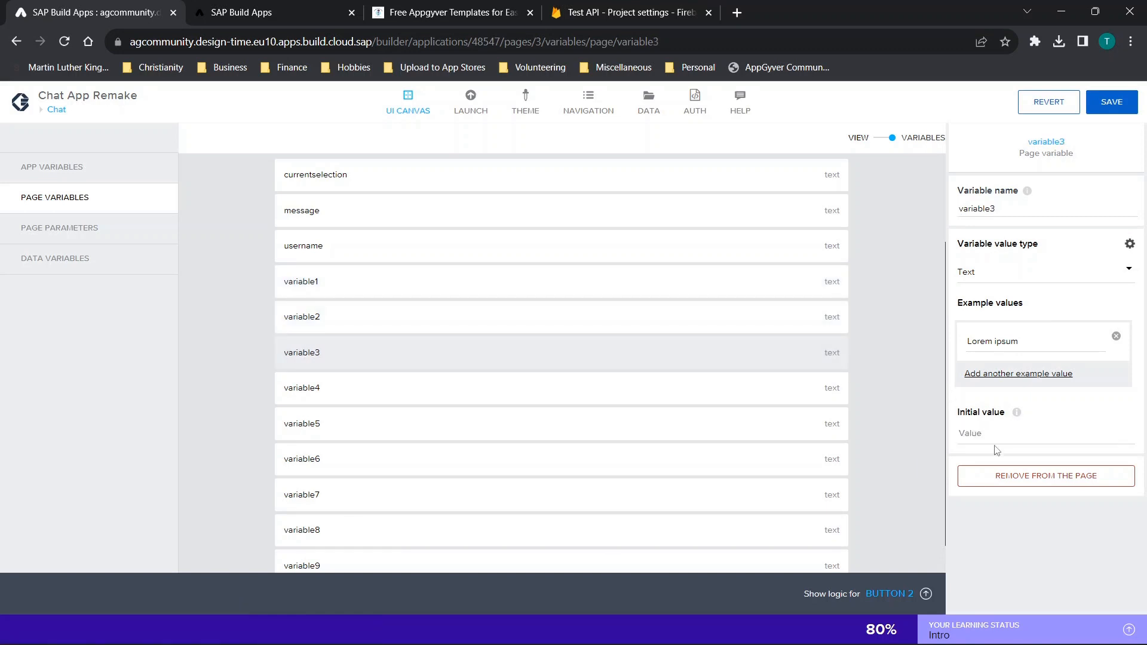
left_click(744, 396)
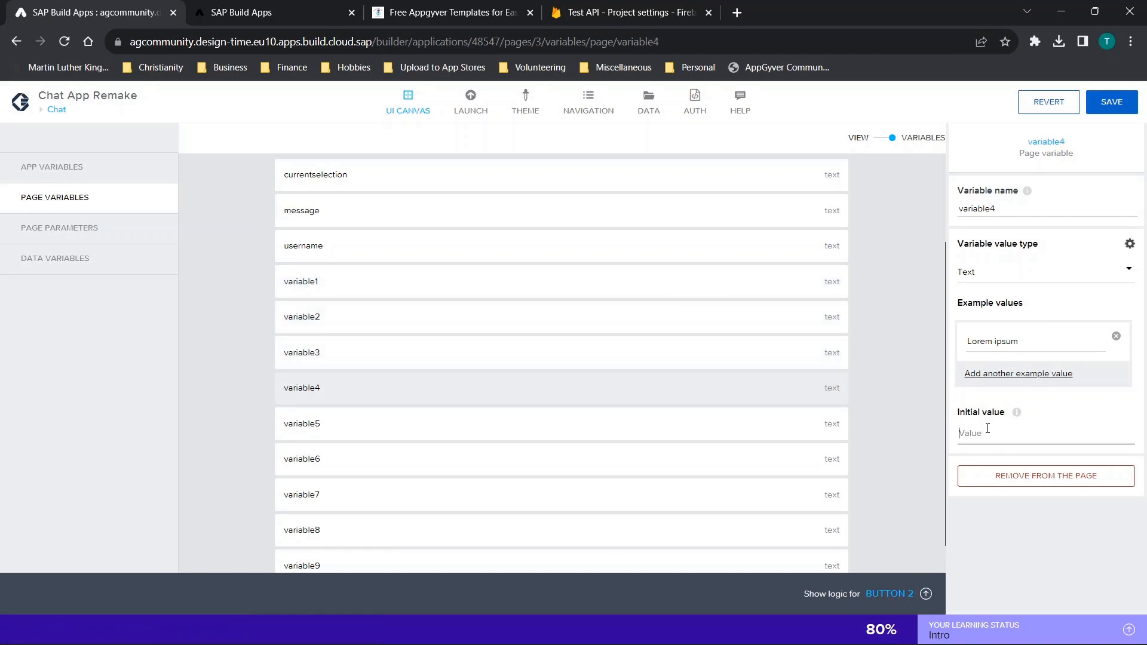
left_click(824, 422)
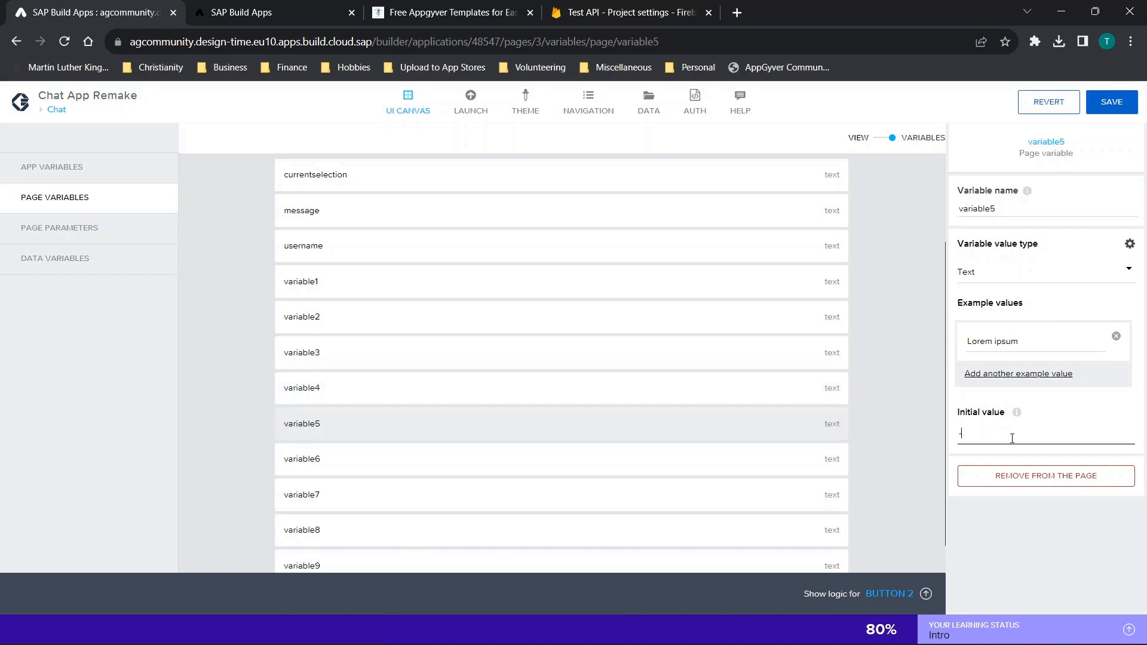
scroll(930, 434, "down", 1)
left_click(789, 417)
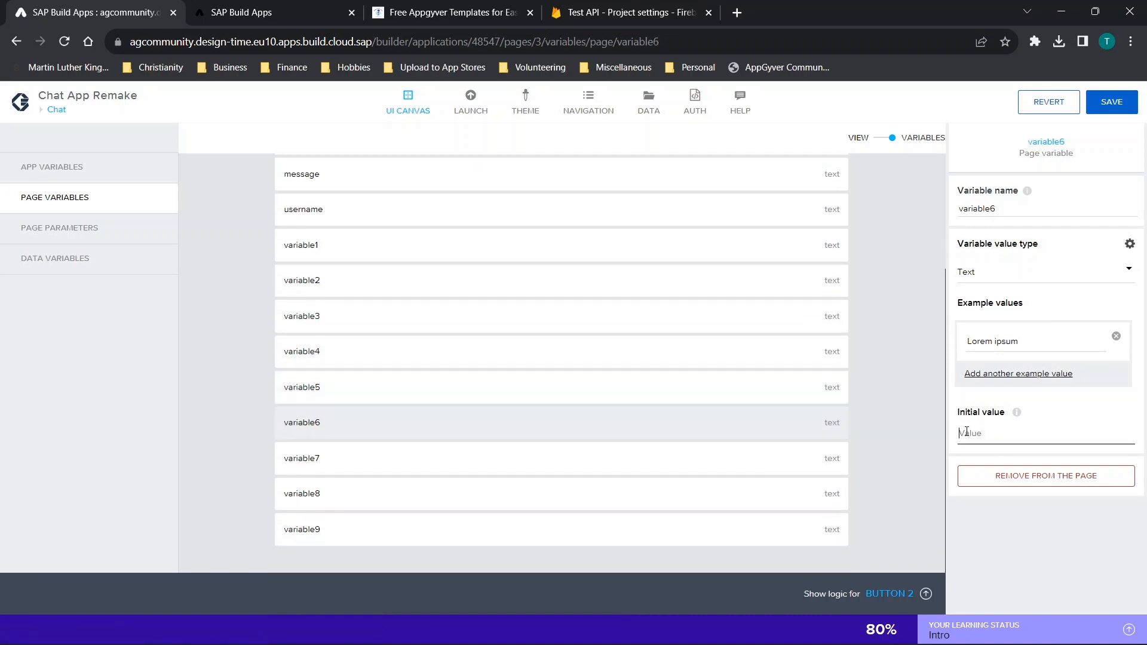
left_click(807, 457)
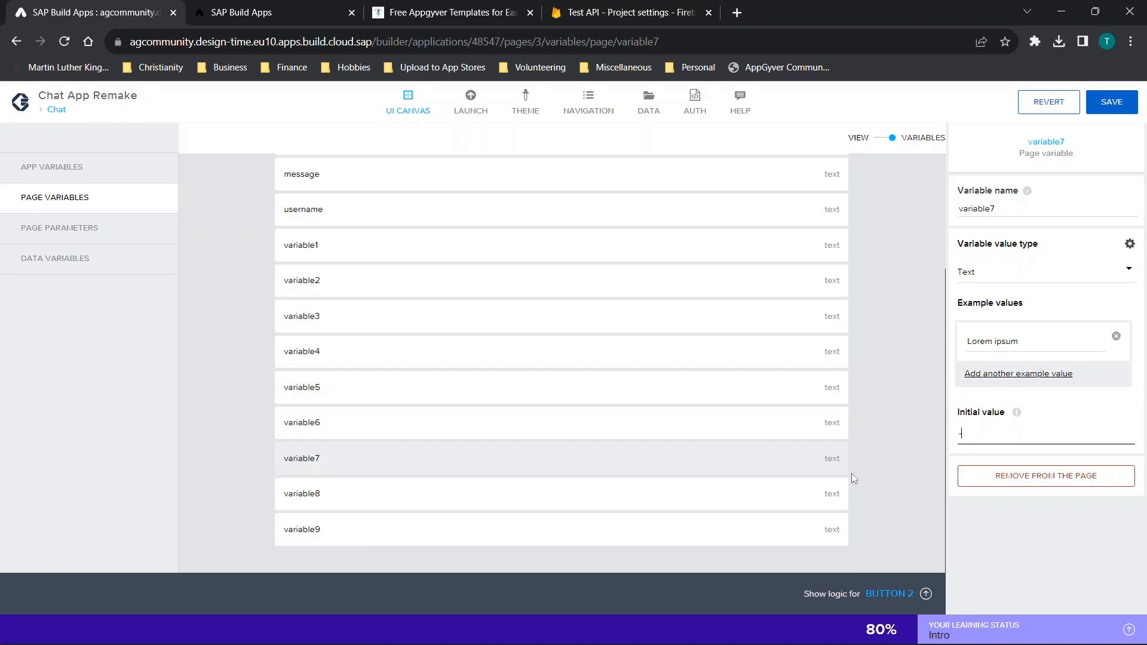
left_click(740, 511)
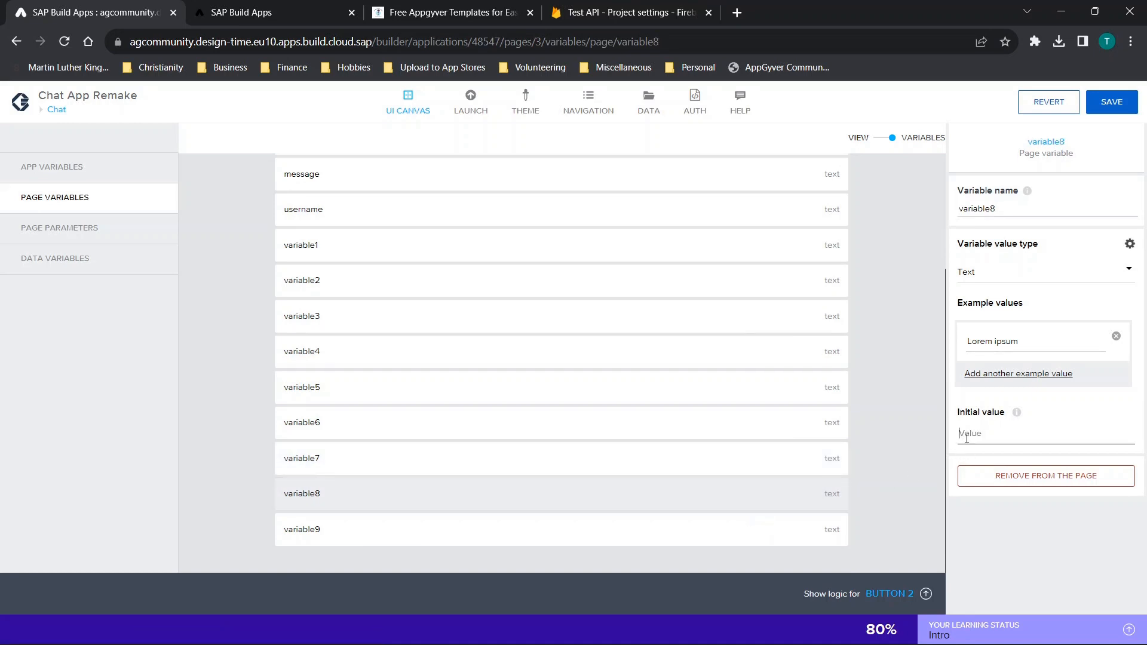
left_click(760, 530)
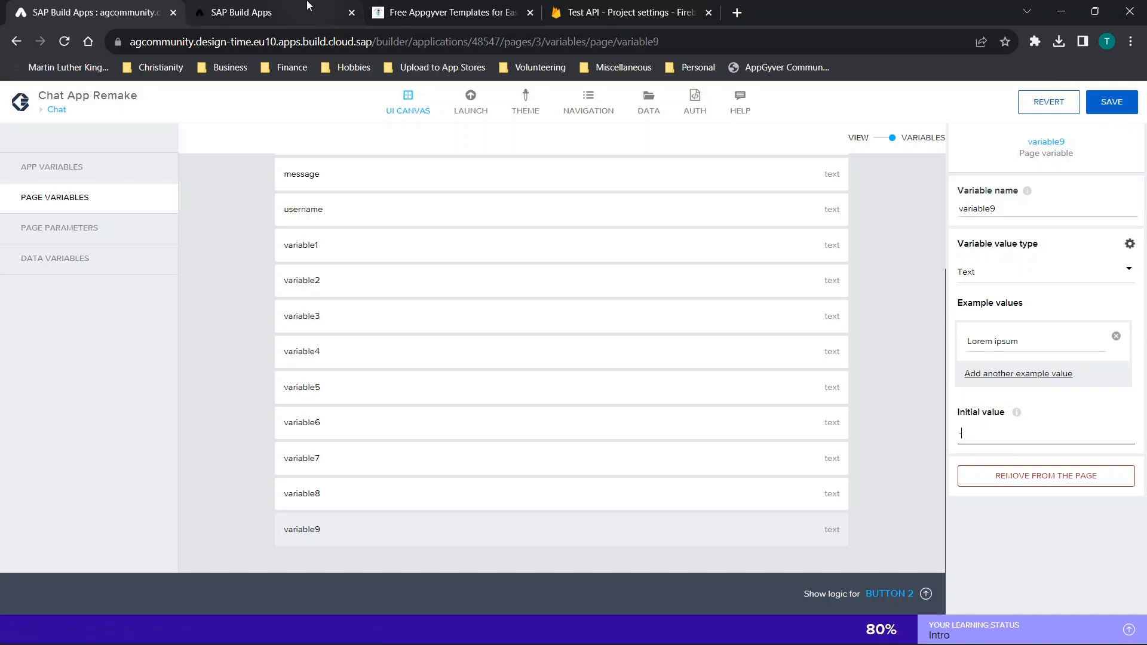
Switch to the SAP Build Apps preview of the app and open its Chat page to check the board.
left_click(308, 5)
left_click(44, 171)
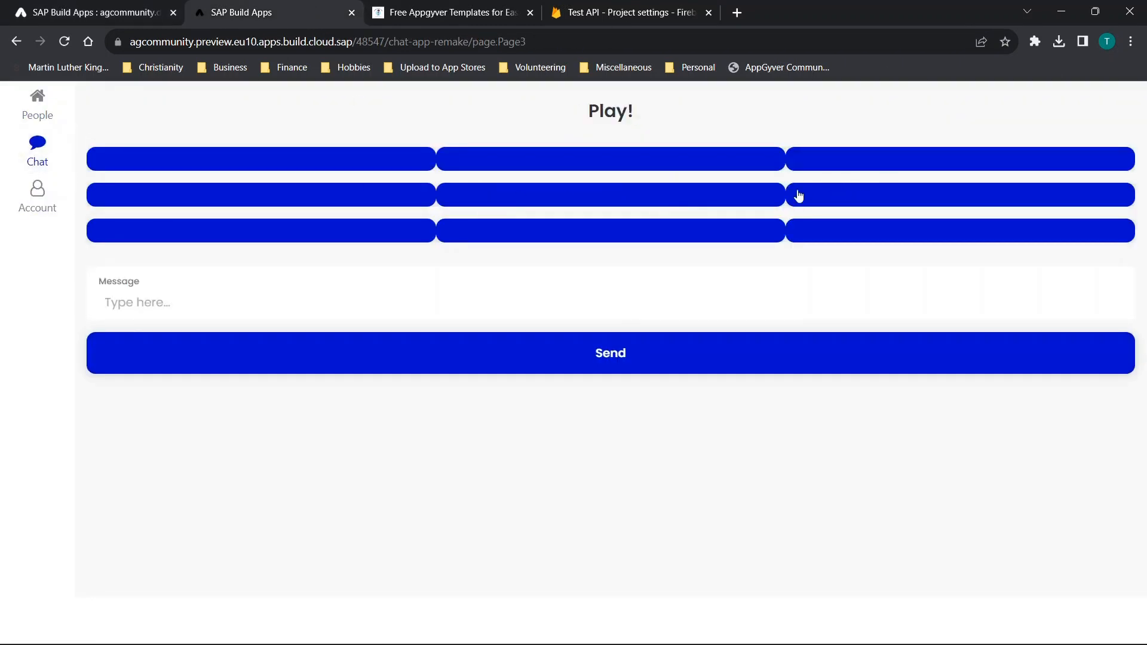
Save the app in the builder and check the three-by-three board on the preview's Chat page.
key("ctrl+shift+Tab")
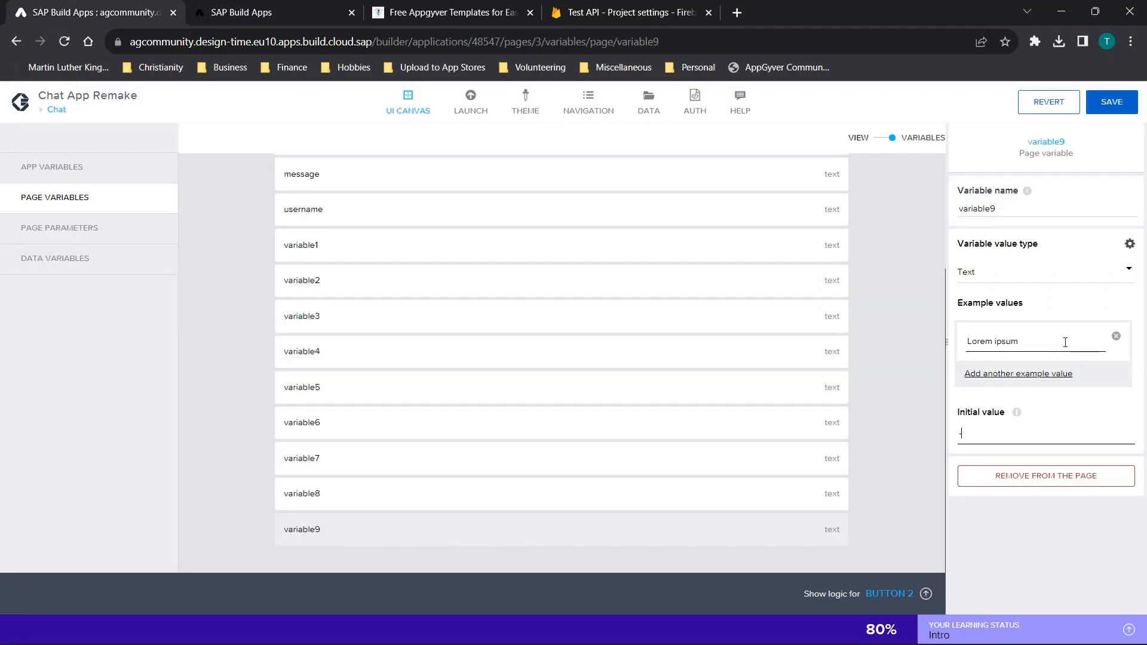
left_click(1110, 104)
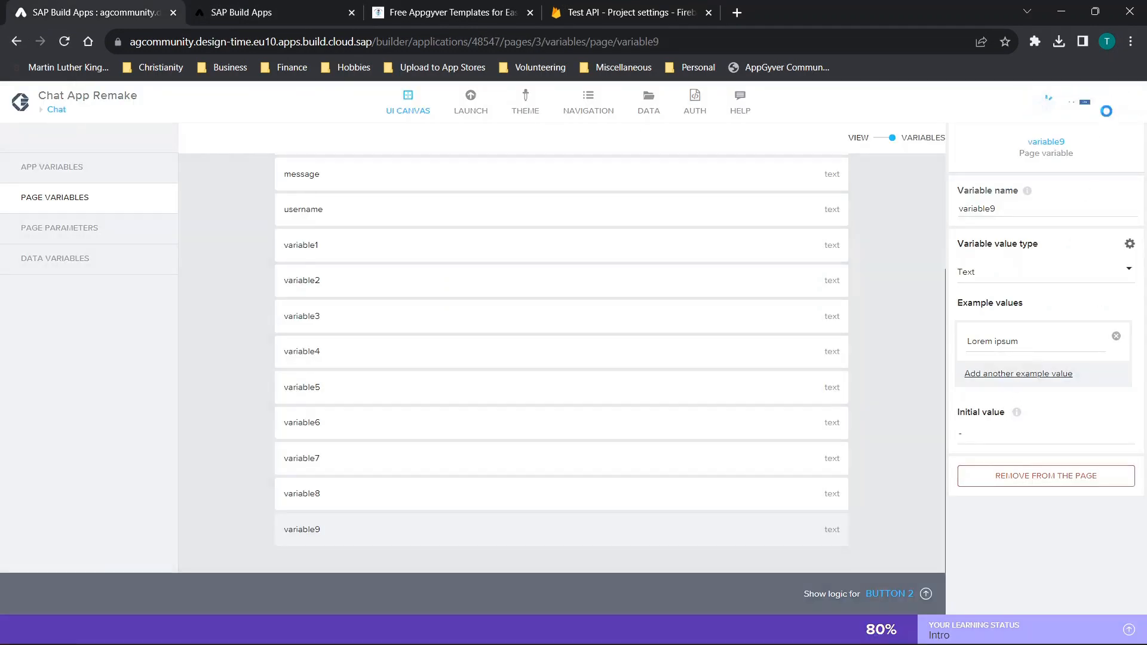
left_click(287, 7)
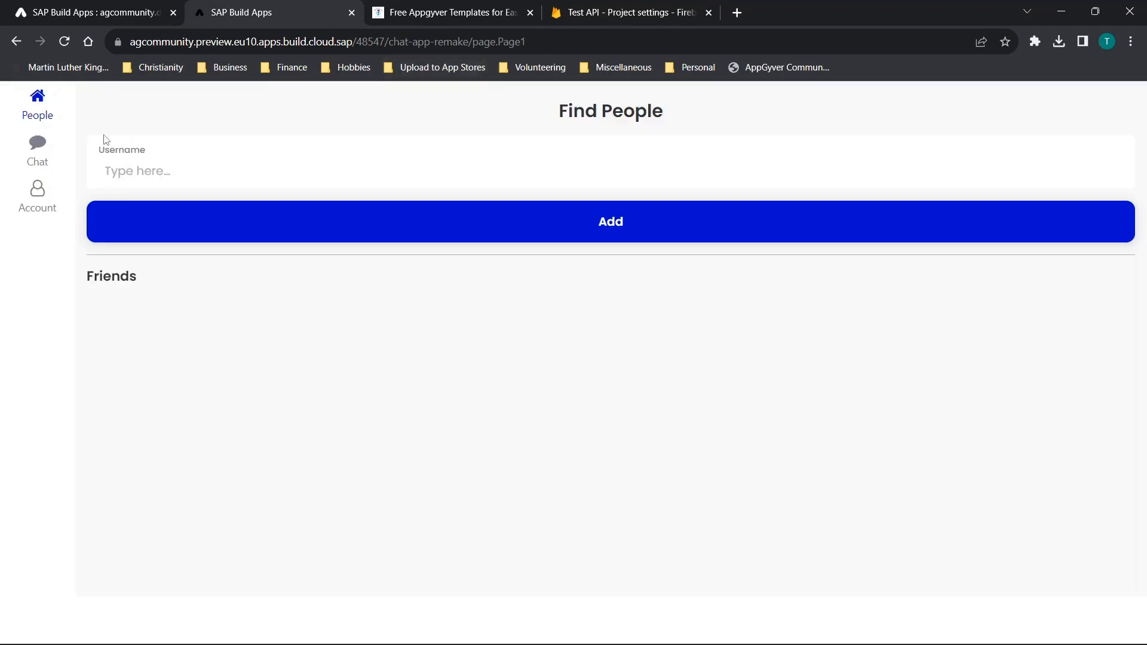
left_click(44, 153)
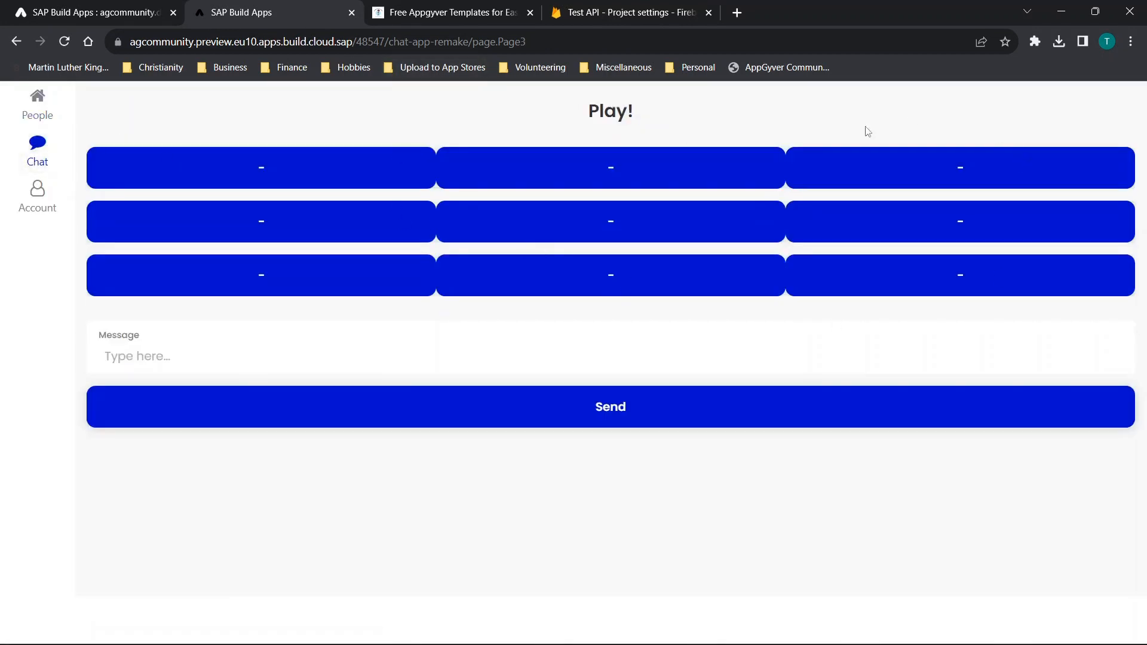
Return to the Chat page's canvas in the builder and open the style settings of the first cell in Row 1.
left_click(95, 12)
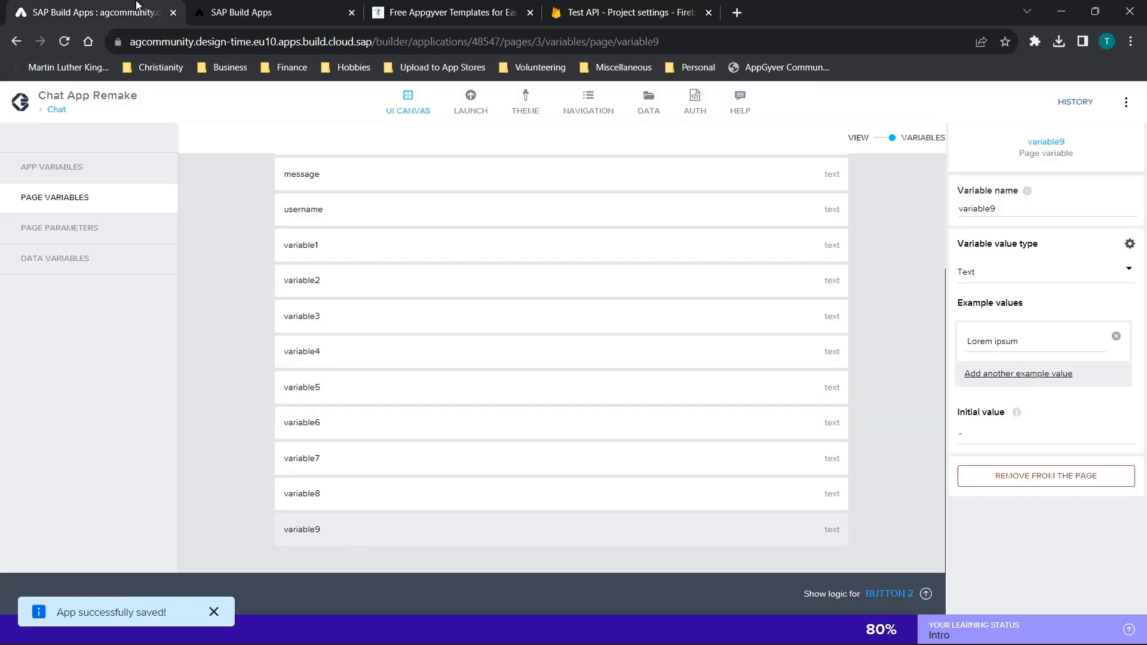
left_click(877, 141)
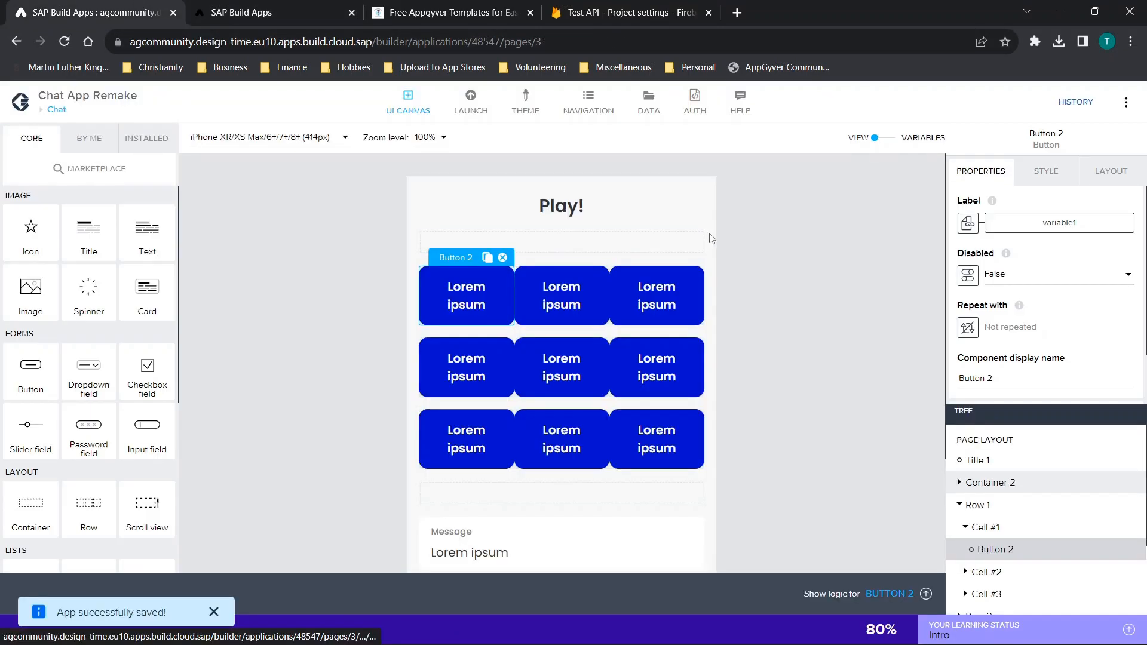
left_click(1006, 530)
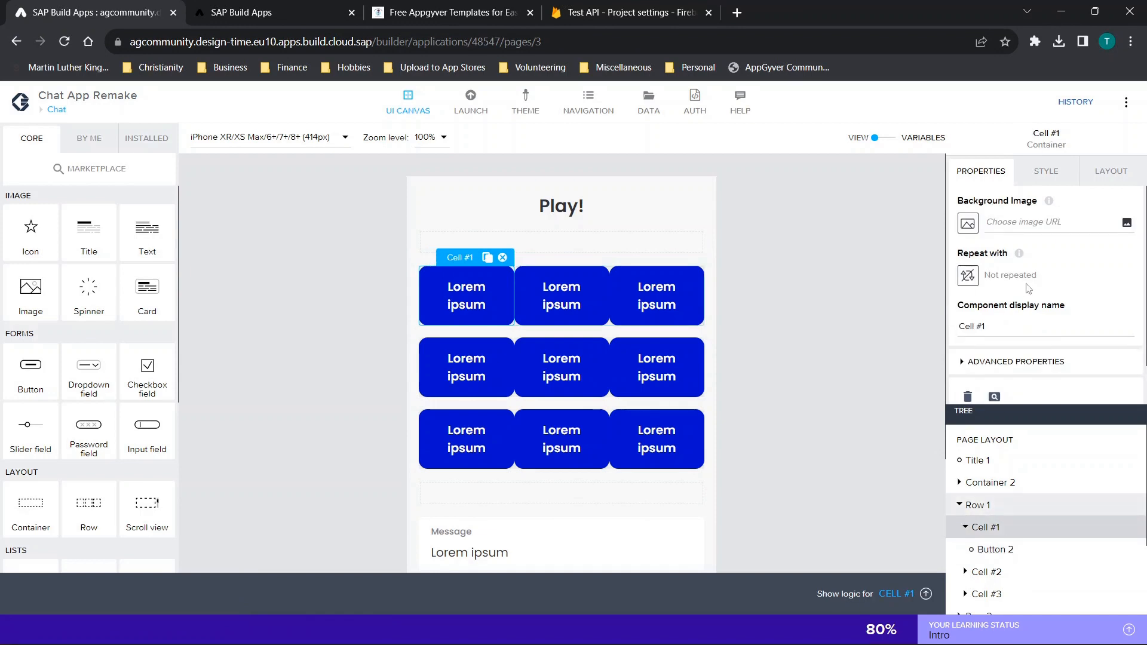
left_click(1110, 172)
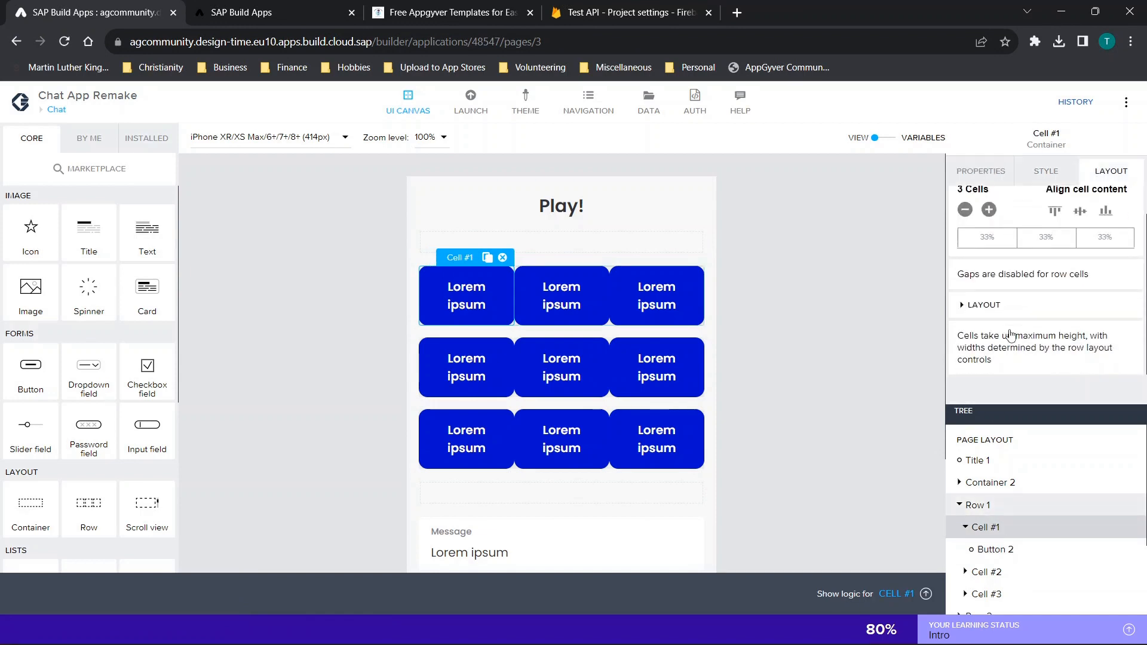
left_click(1001, 311)
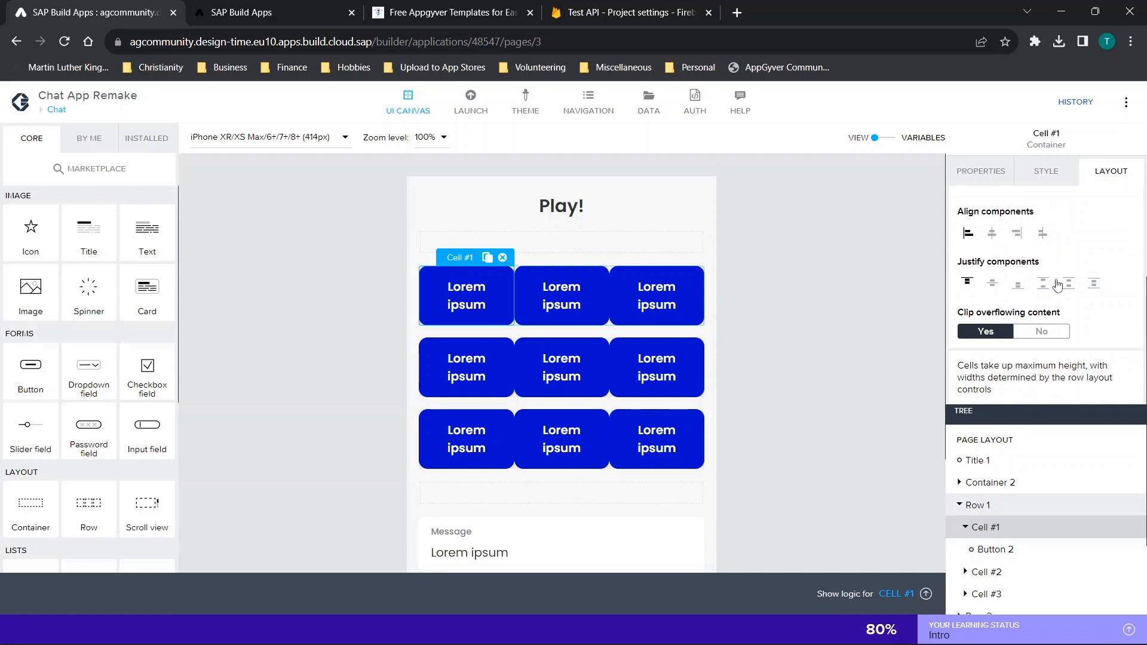
left_click(1043, 172)
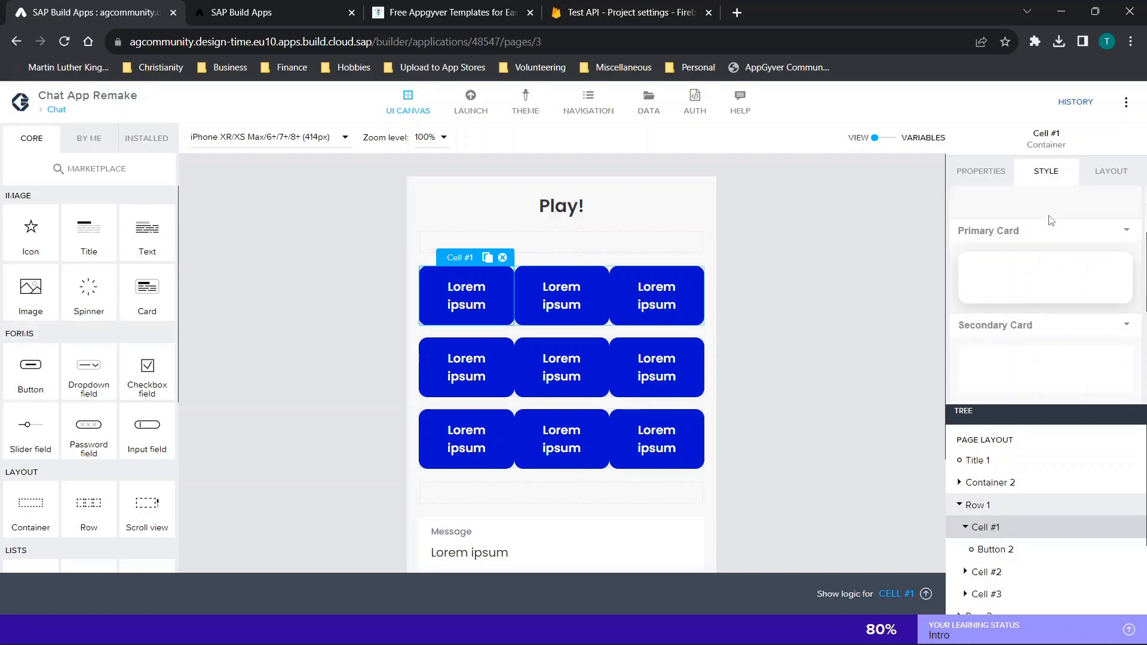
left_click(1128, 229)
left_click(1017, 253)
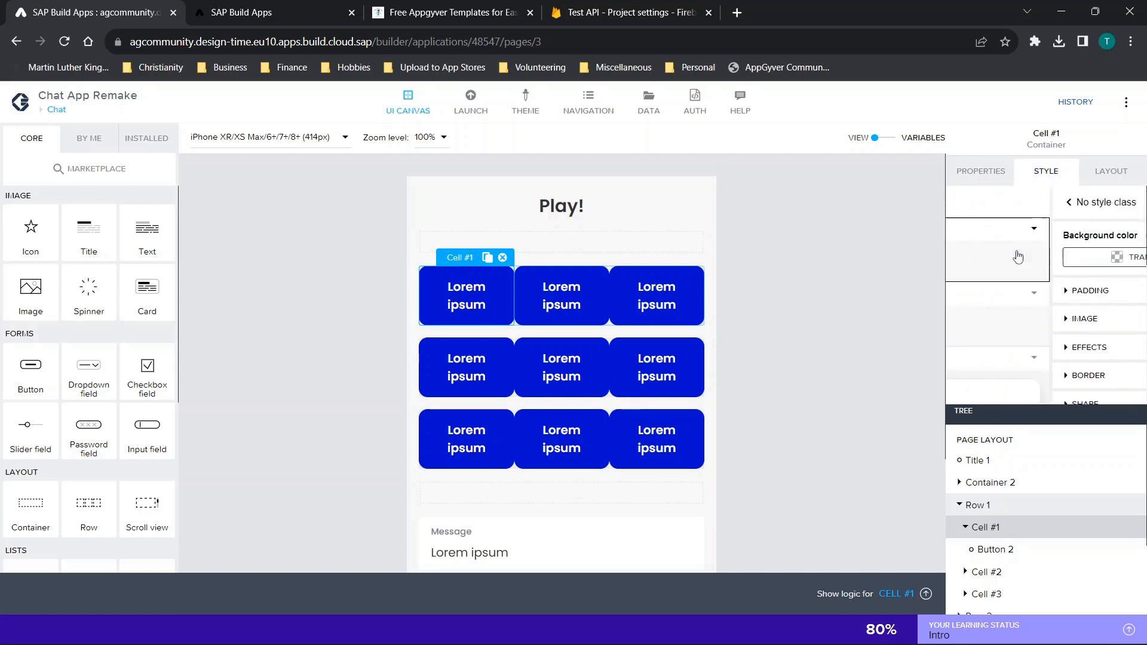
Set the first cell's individual border widths to 5 on the right and 2 on the bottom.
scroll(996, 283, "down", 2)
left_click(983, 263)
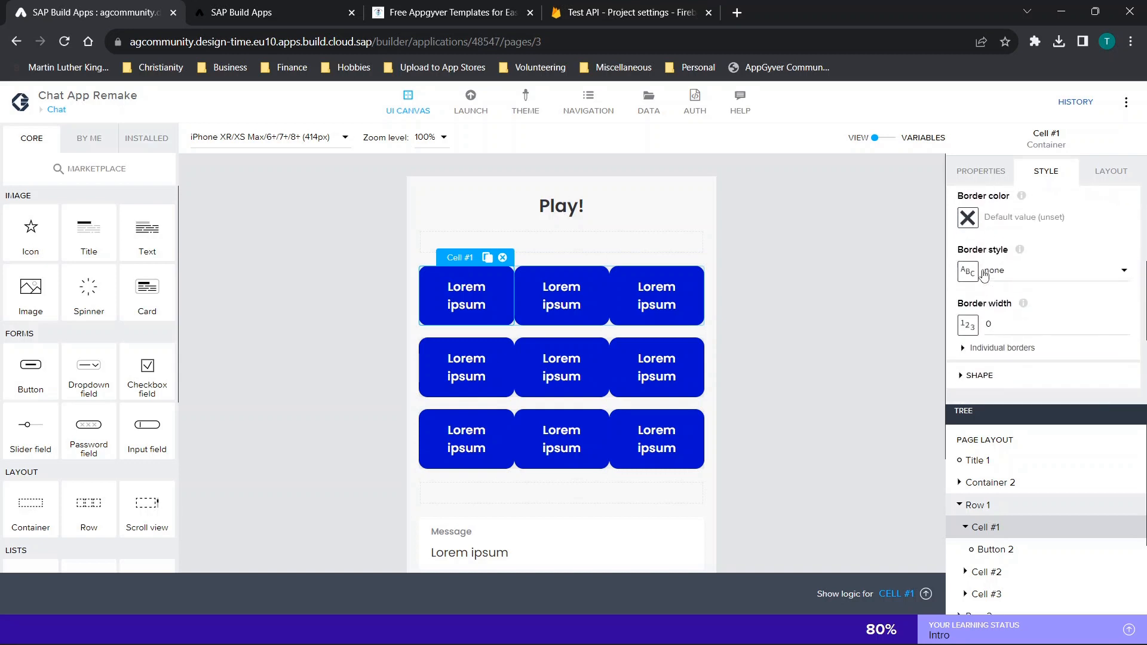
scroll(1015, 275, "down", 3)
left_click(1019, 273)
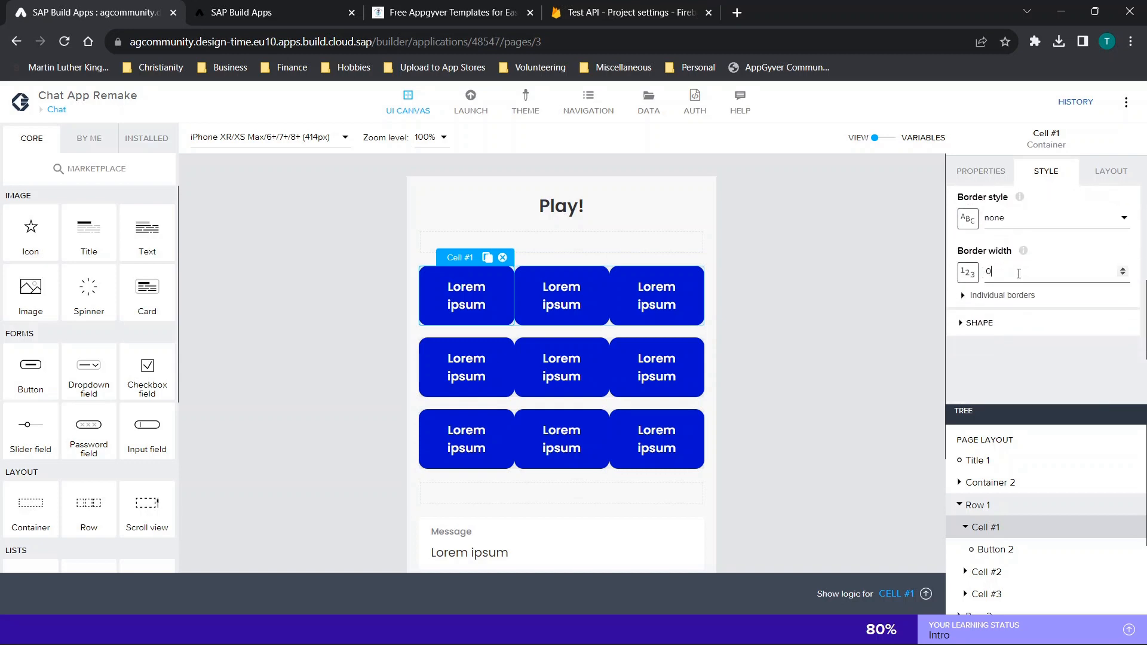
left_click(991, 298)
scroll(1024, 297, "down", 2)
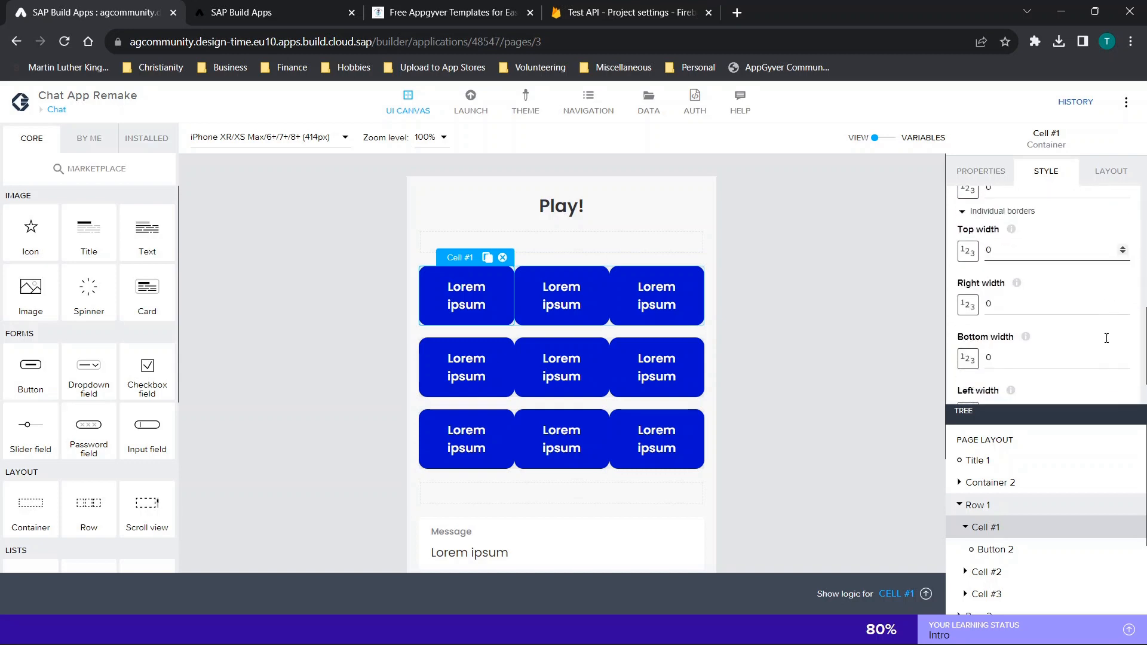
left_click(1026, 297)
key("BackSpace")
type("5")
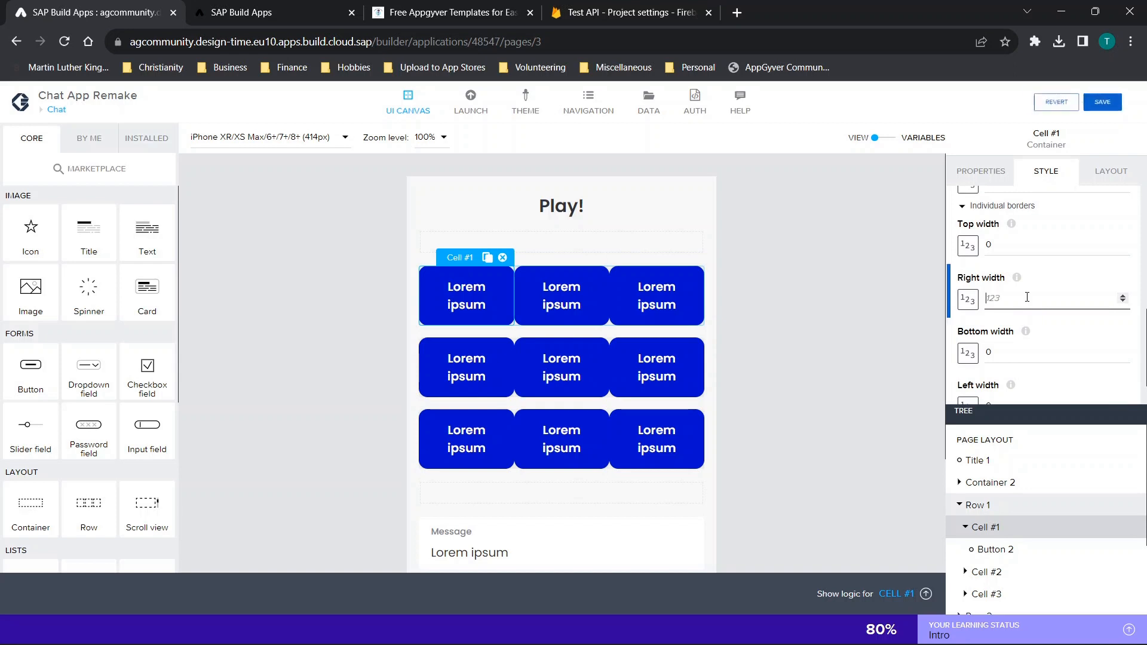
left_click(1018, 351)
key("BackSpace")
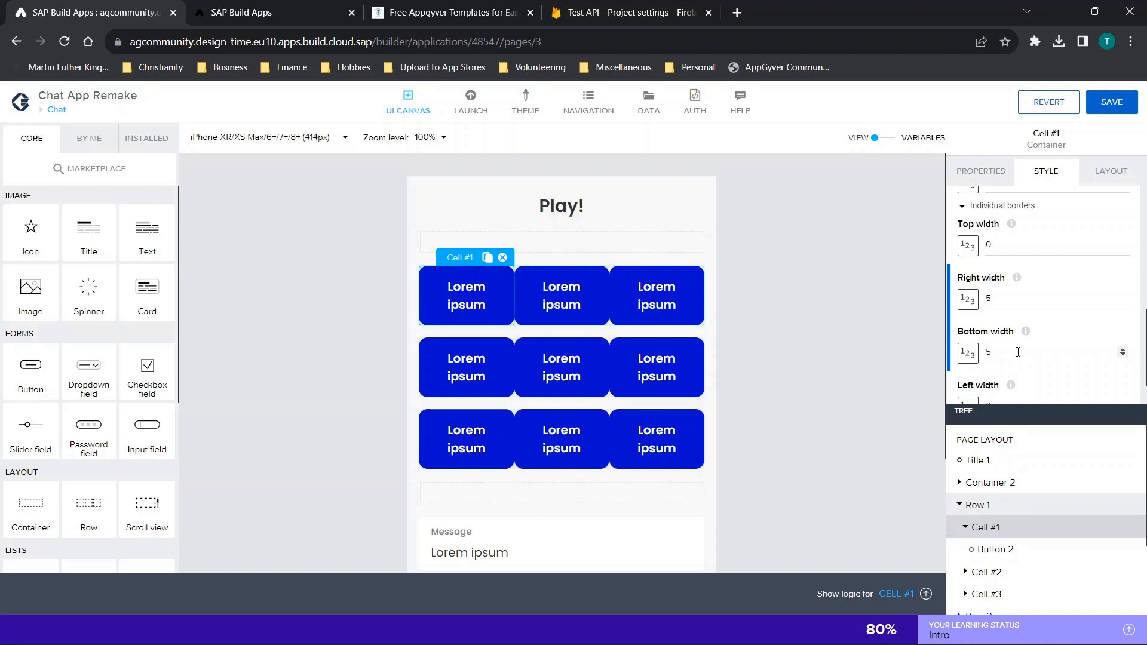
scroll(1018, 353, "down", 1)
scroll(1018, 353, "down", 1)
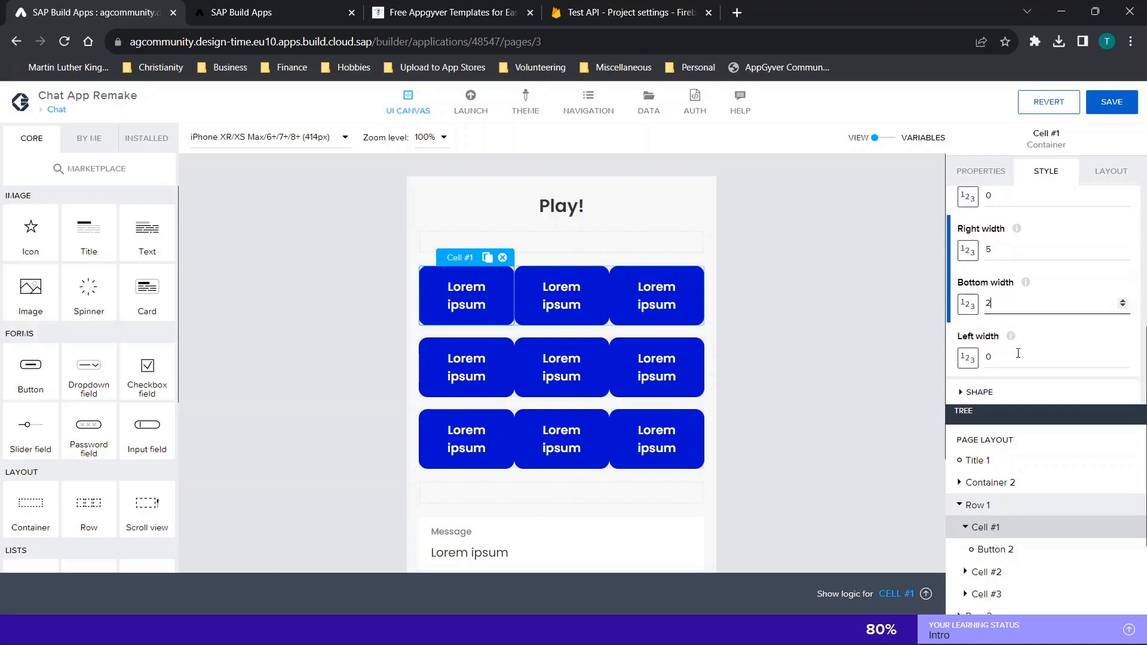
scroll(1018, 353, "up", 3)
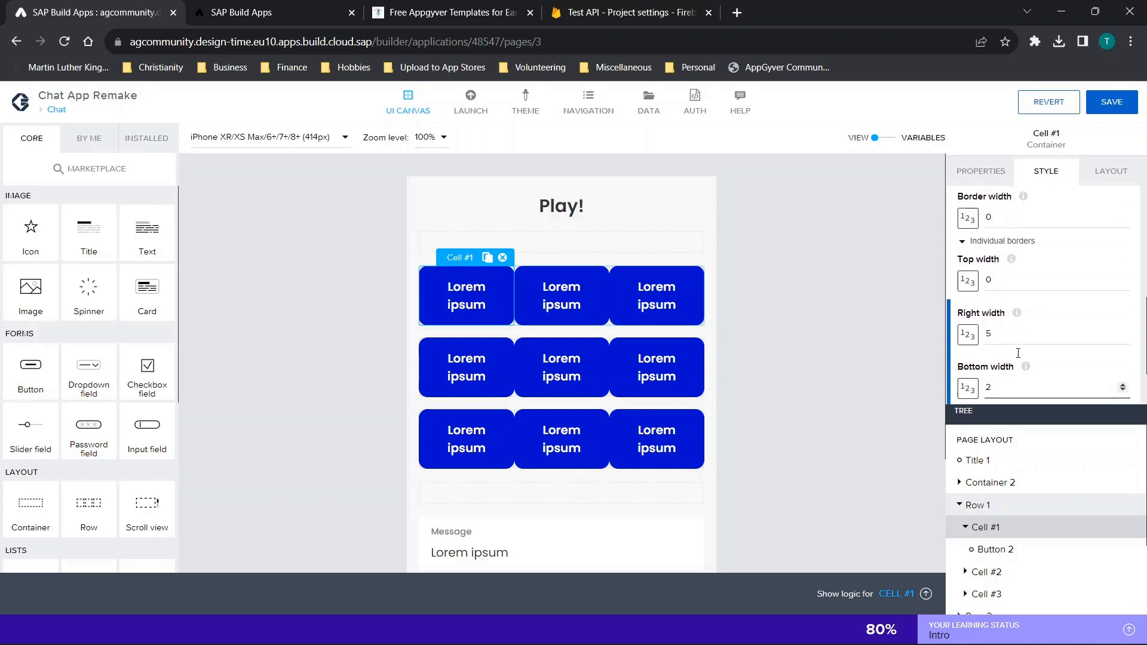
Set the border style of the first cell in Row 1 to solid.
left_click(1007, 227)
scroll(999, 227, "up", 2)
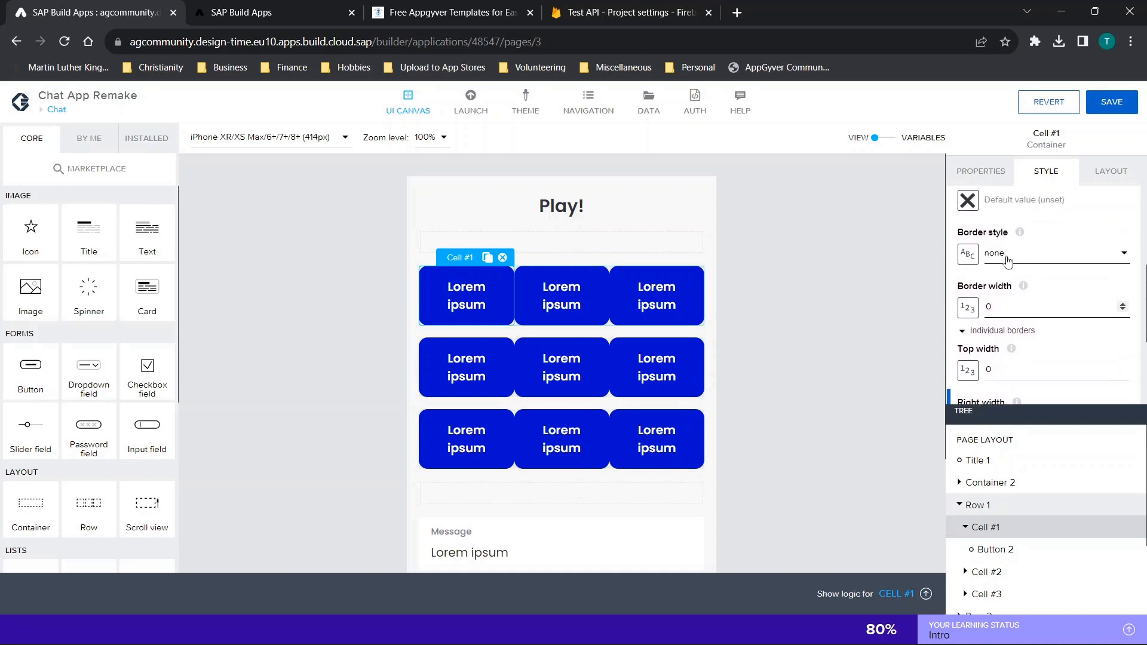
left_click(1007, 254)
left_click(996, 284)
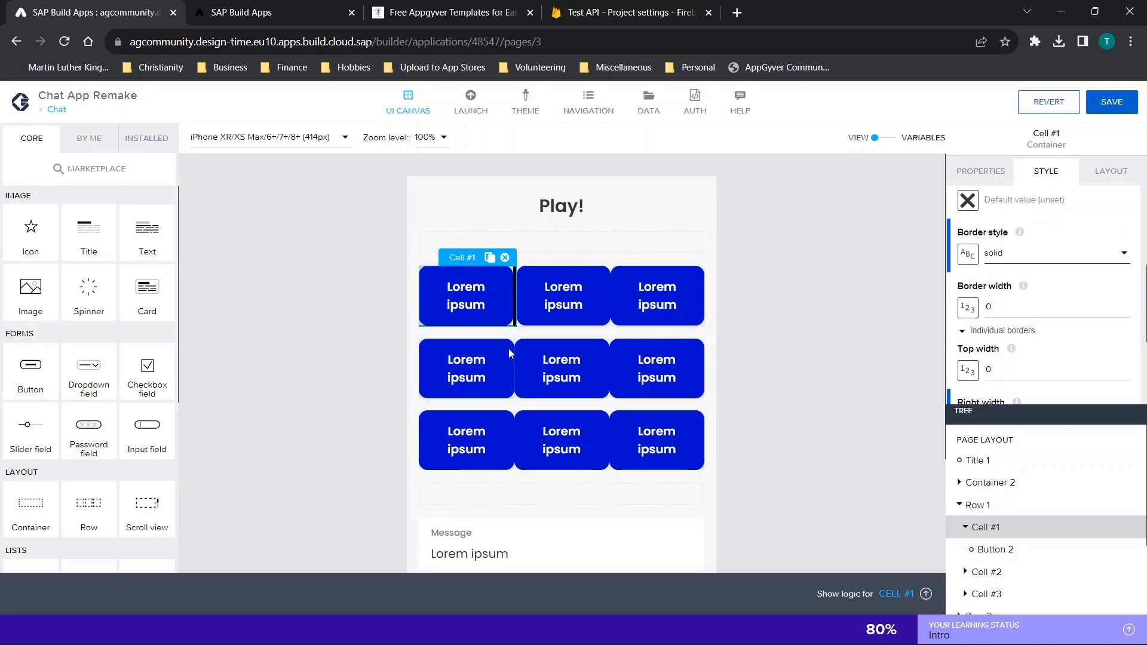
Set the bottom border width of the first cell in Row 1 to 5.
scroll(1039, 346, "down", 3)
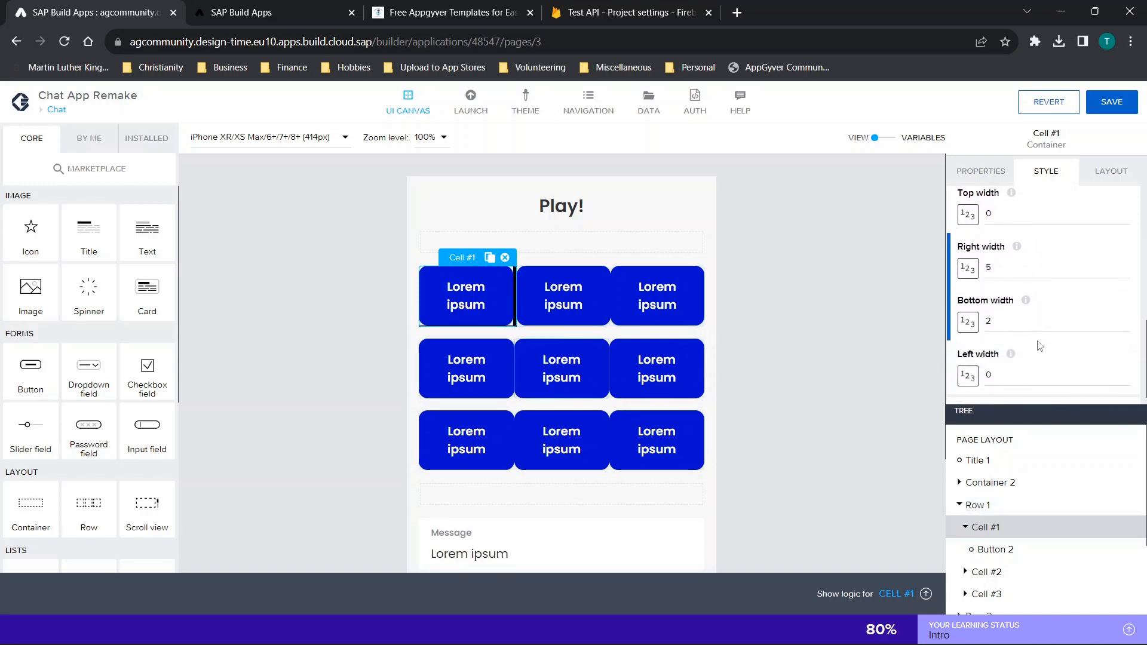
left_click(997, 263)
left_click(993, 316)
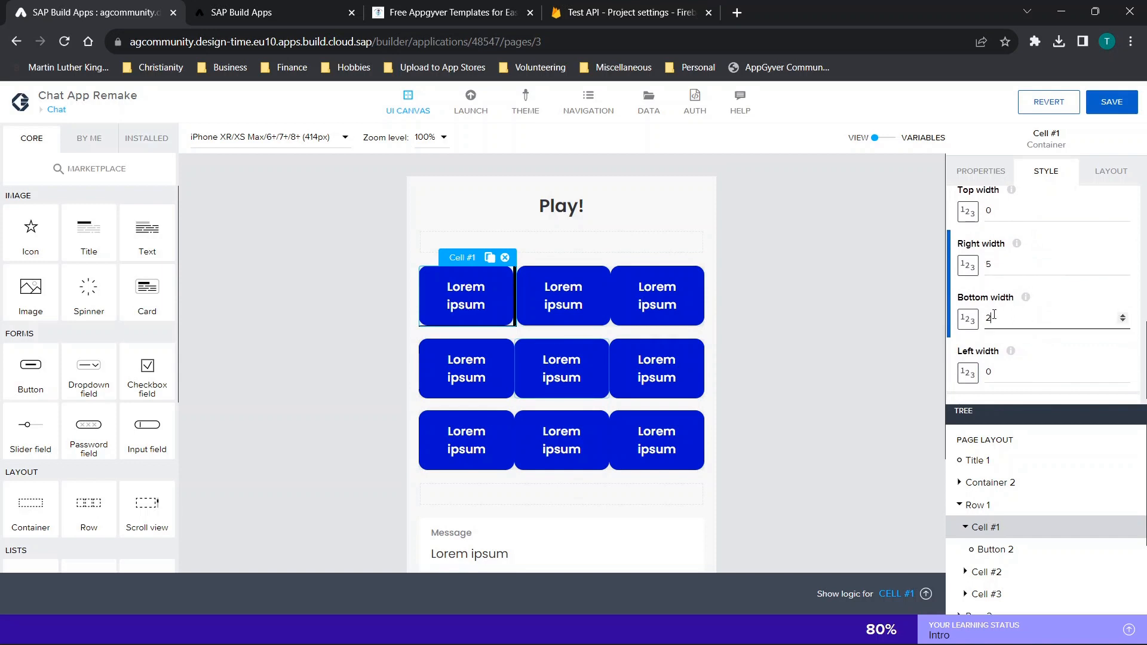
key("BackSpace")
type("5")
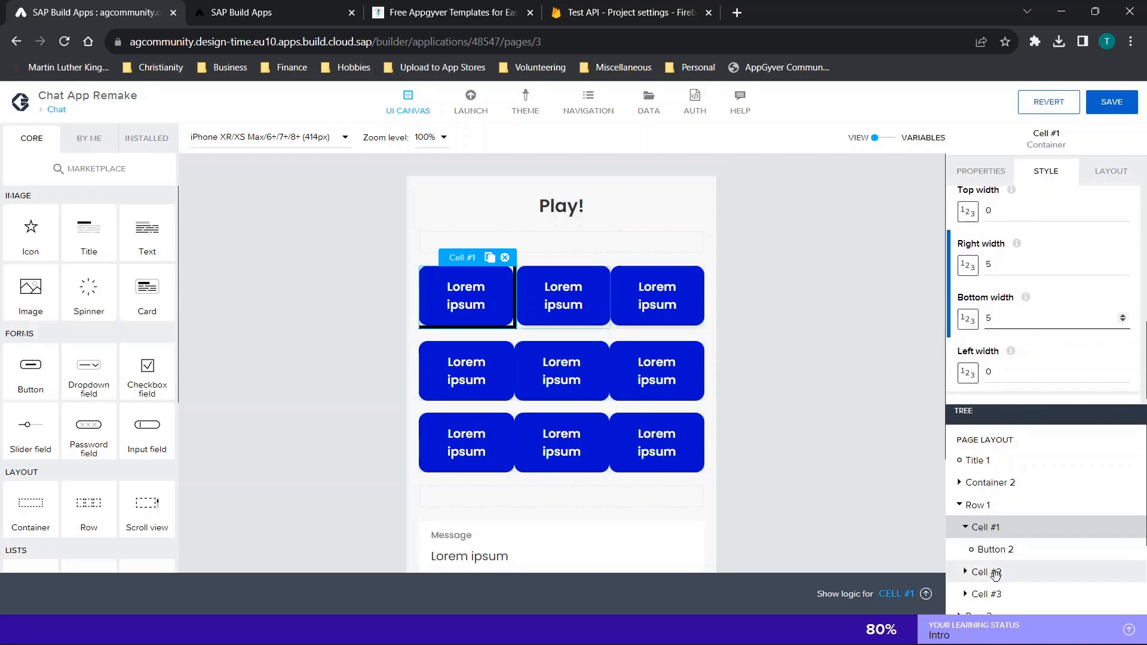
Expand the individual borders of the third cell in Row 1 and set its border style to solid.
left_click(986, 593)
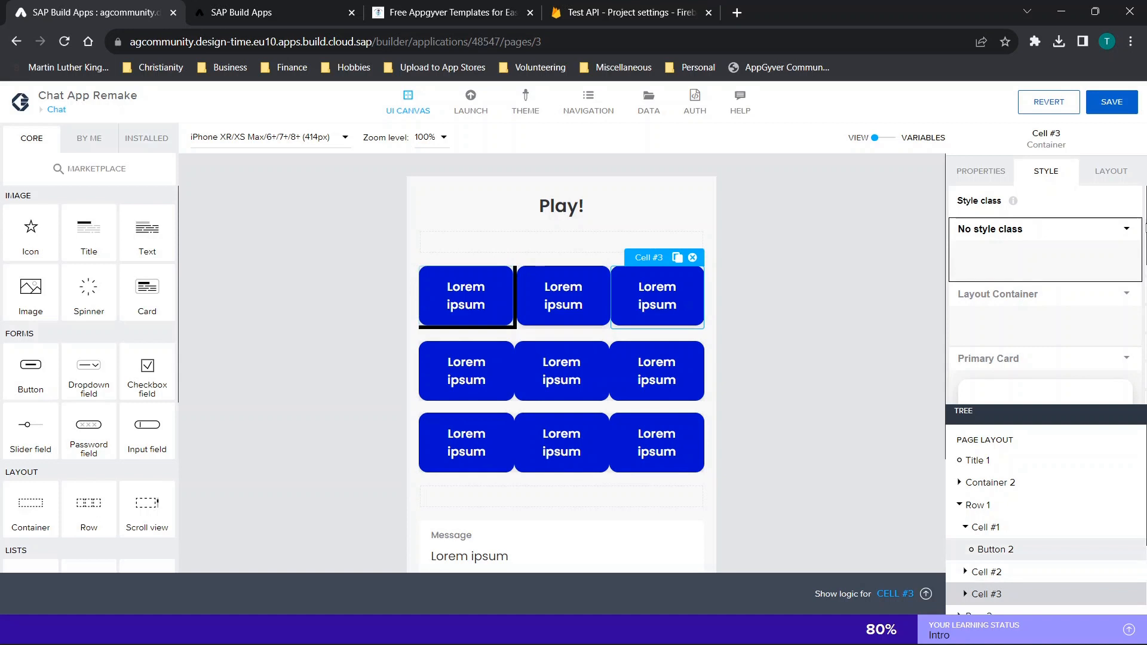
left_click(1127, 228)
left_click(1062, 245)
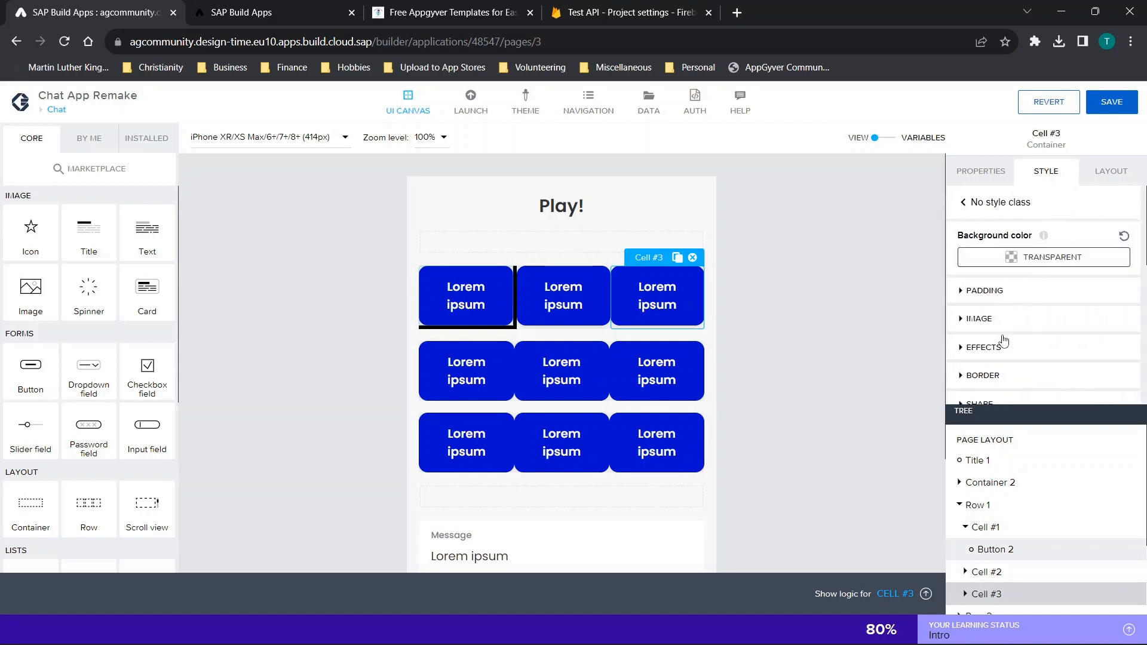
scroll(1004, 340, "down", 3)
left_click(982, 227)
scroll(992, 286, "down", 2)
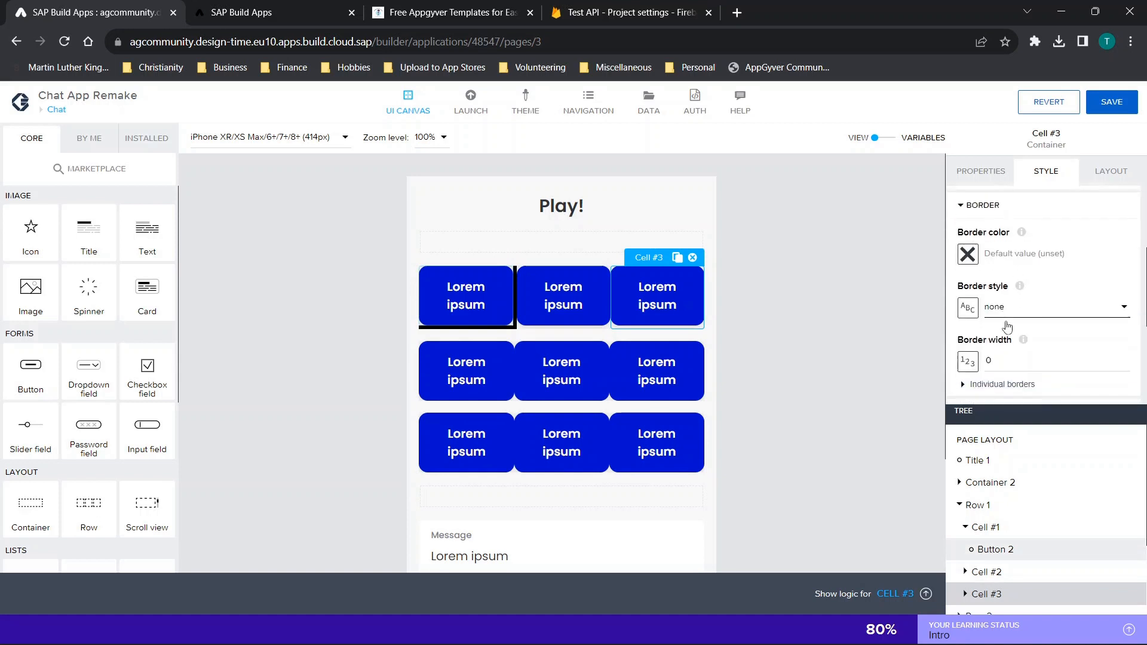
left_click(993, 357)
scroll(994, 356, "down", 1)
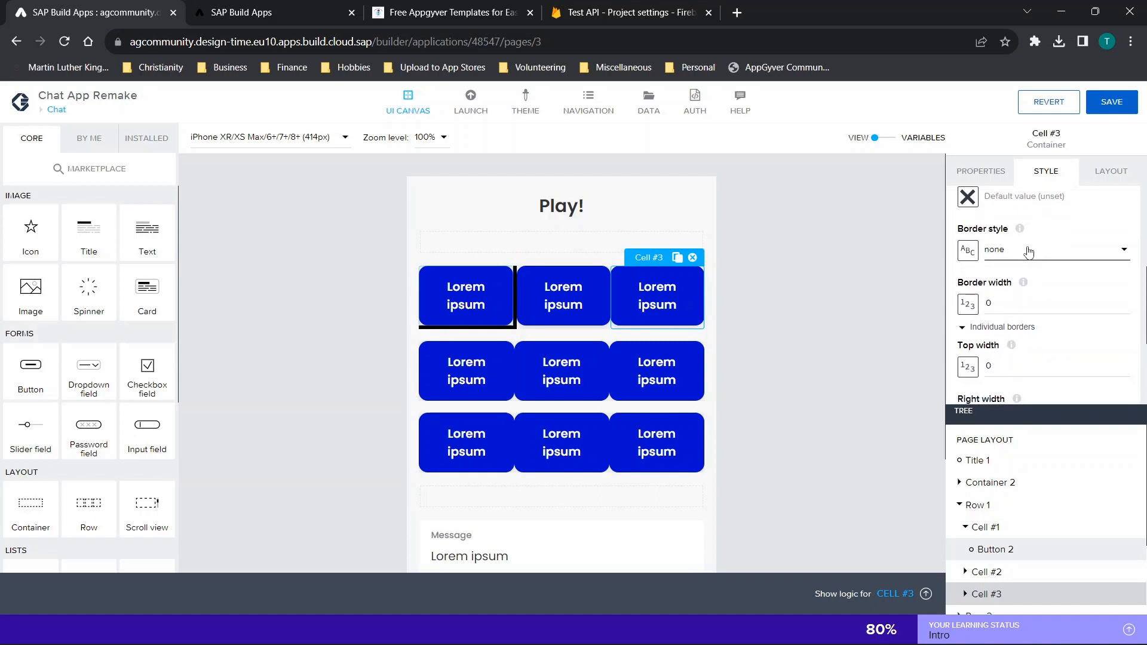
left_click(1001, 249)
left_click(1009, 281)
Set the bottom and left border widths of the third cell in Row 1 to 5.
scroll(1027, 323, "down", 3)
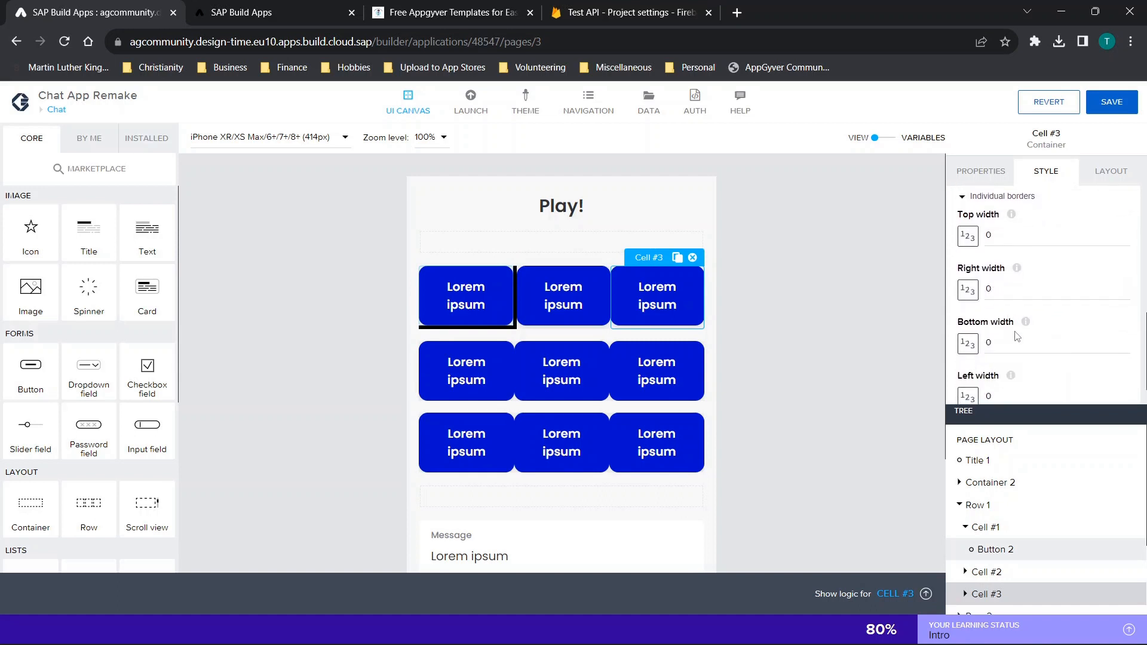
left_click(1009, 342)
type("5")
key("Tab")
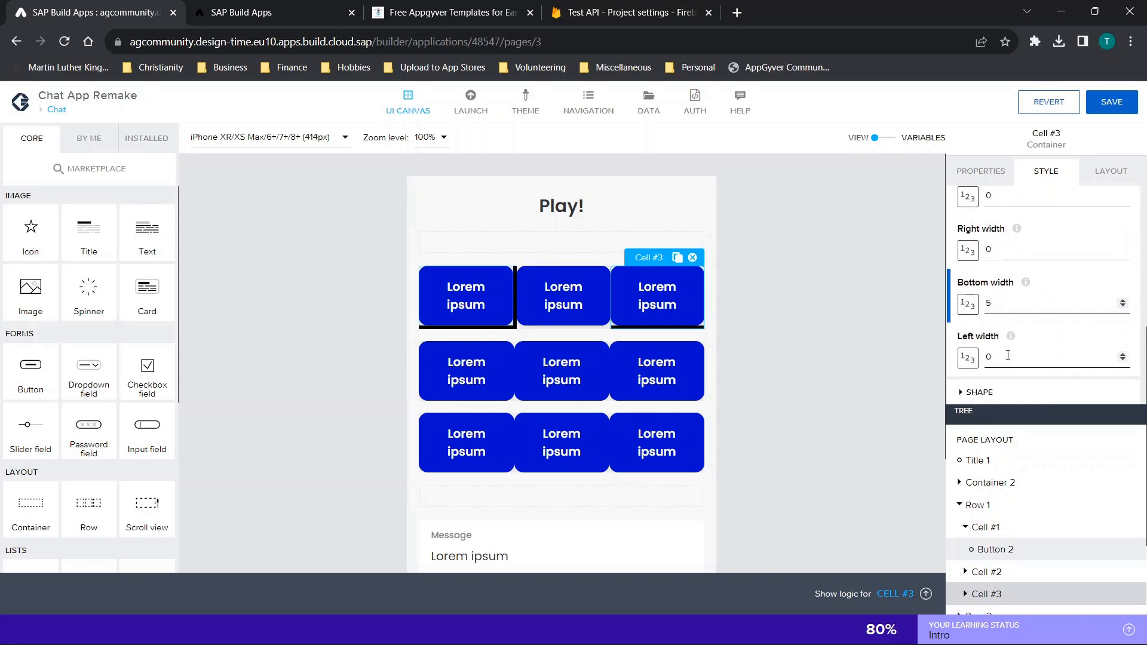
type("5")
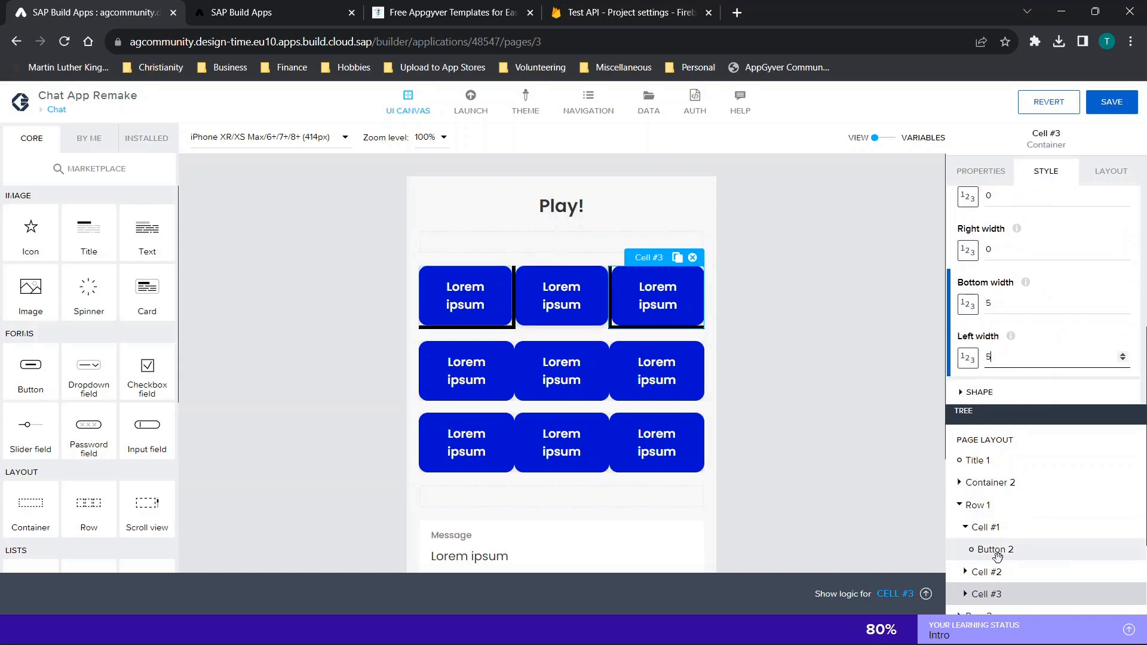
Expand the individual borders of the second cell in Row 1 and set its border style to solid.
left_click(992, 571)
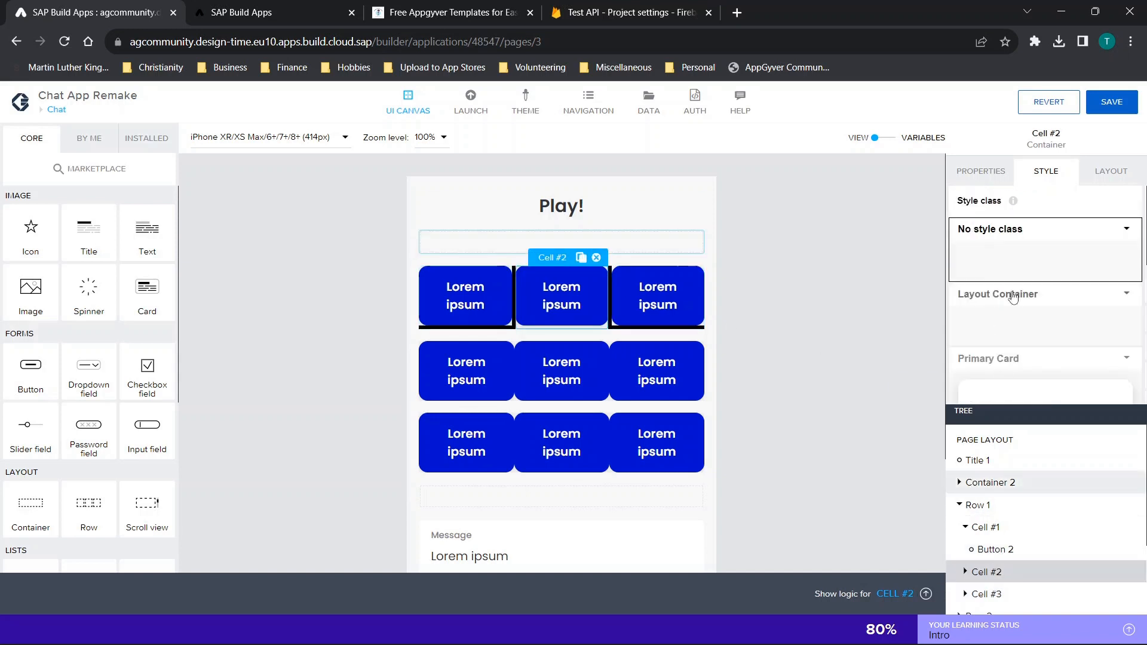
left_click(1123, 235)
left_click(1015, 287)
scroll(1028, 300, "down", 1)
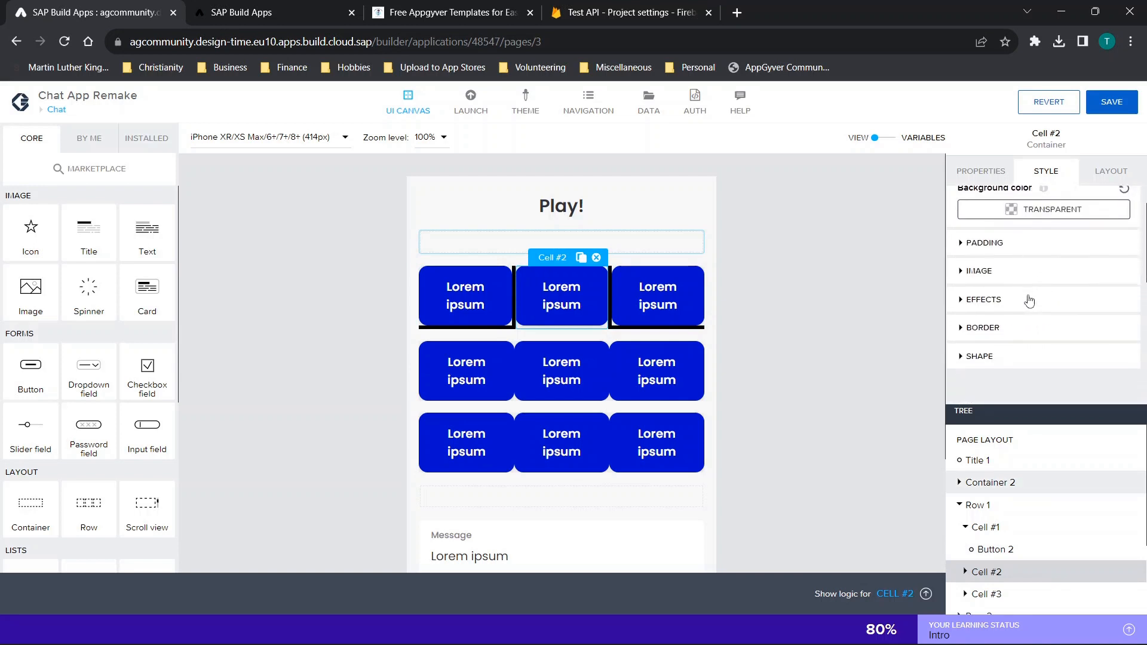
left_click(984, 328)
scroll(984, 339, "down", 3)
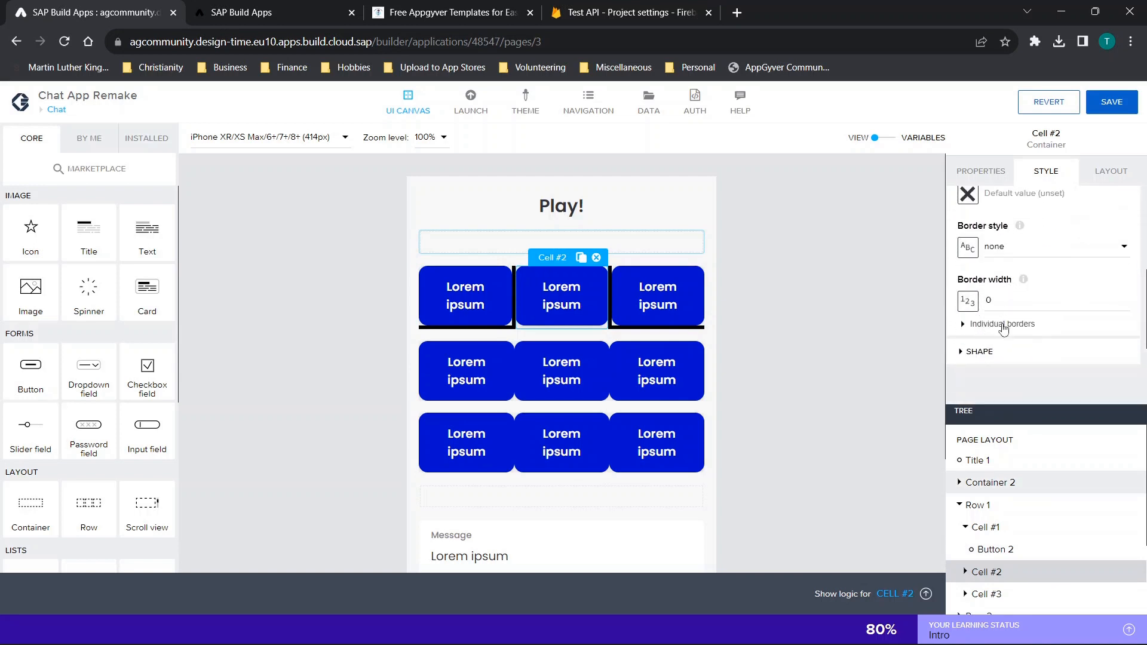
left_click(983, 325)
scroll(1009, 323, "down", 1)
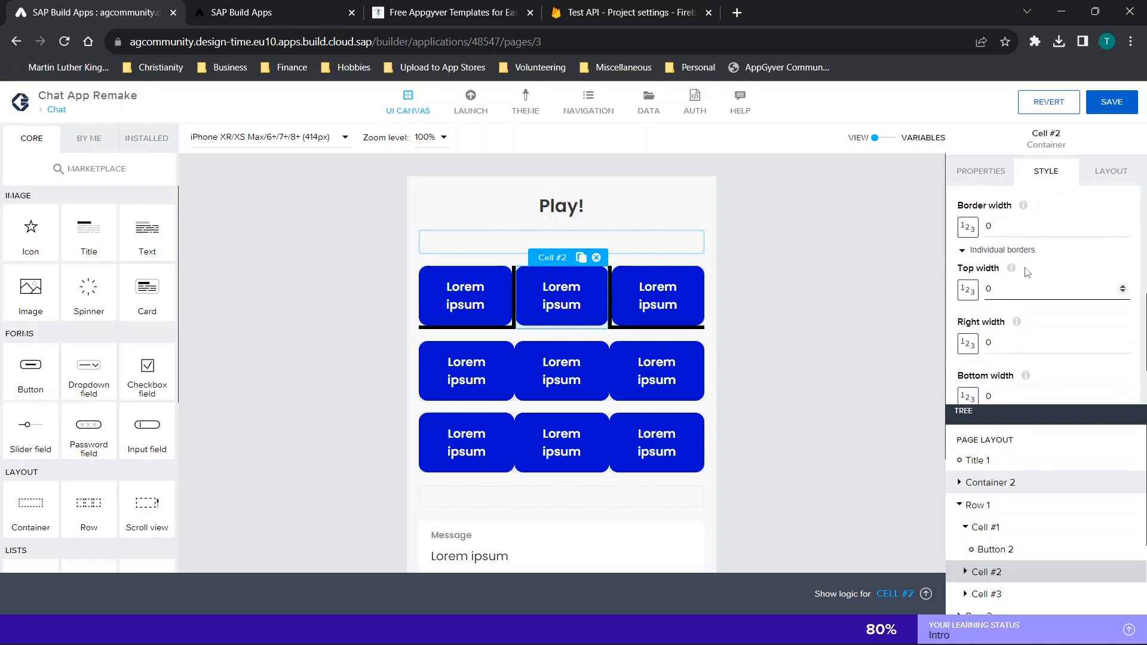
scroll(1024, 269, "up", 1)
left_click(1015, 235)
left_click(995, 272)
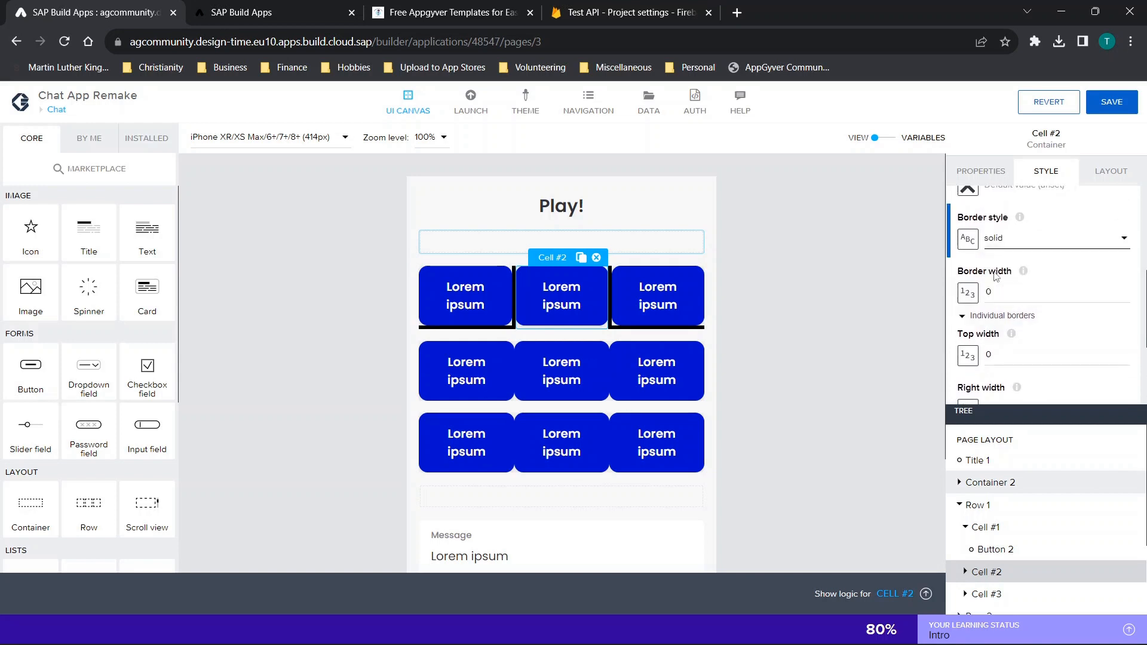
Set the bottom border width of the second cell in Row 1 to 5.
scroll(1037, 402, "down", 1)
scroll(1038, 400, "down", 1)
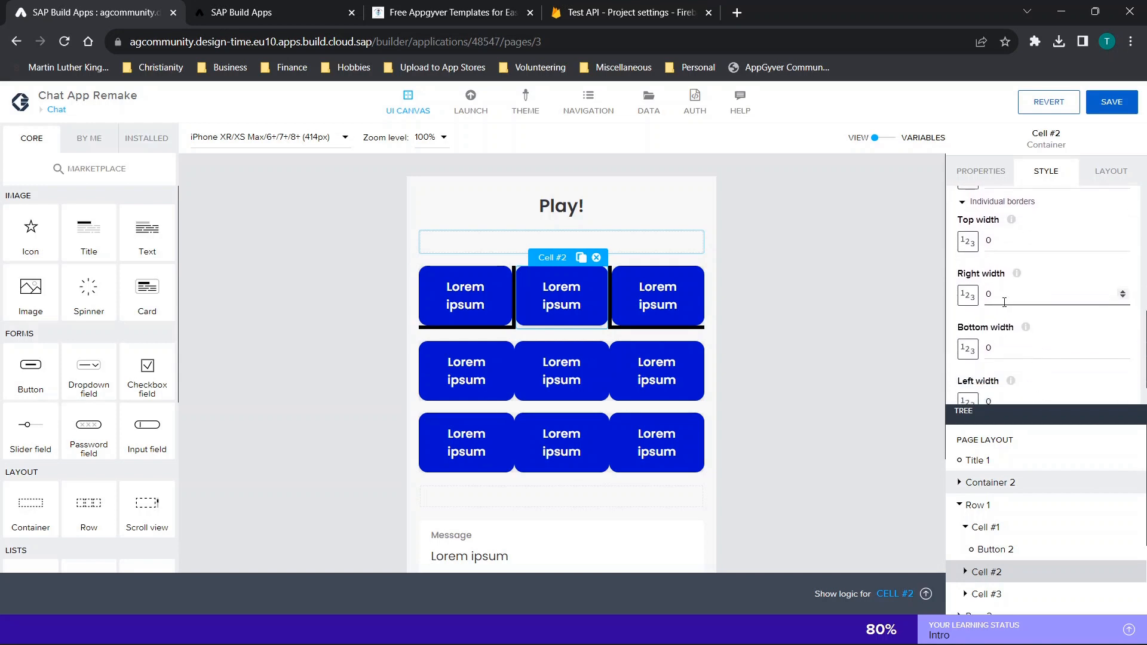
left_click(994, 349)
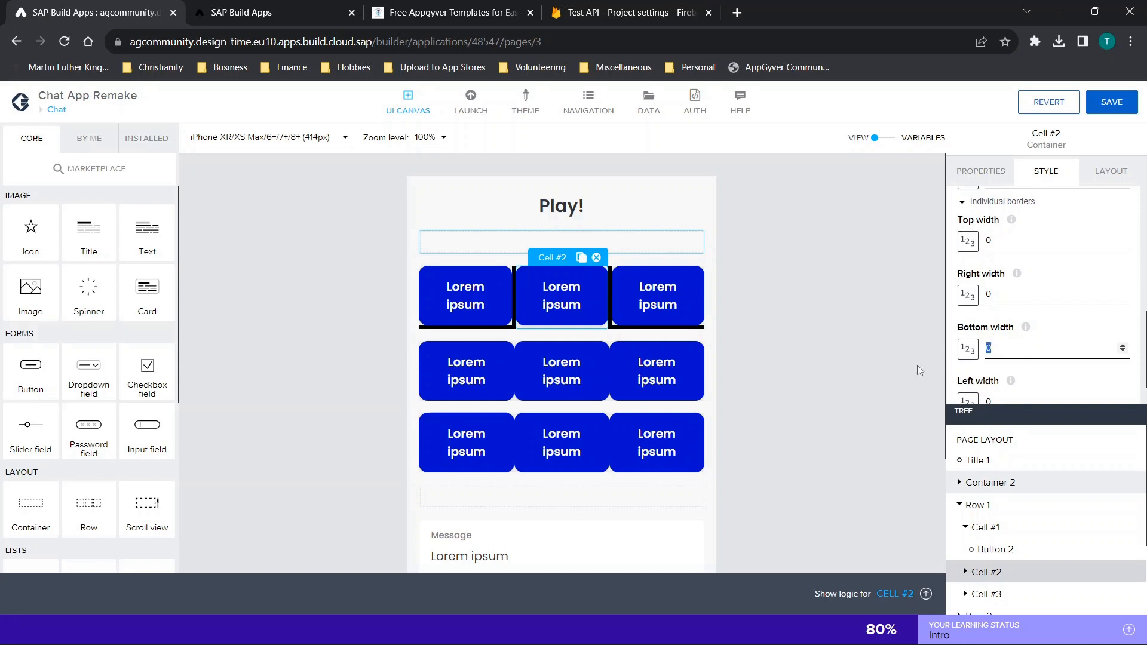
type("5")
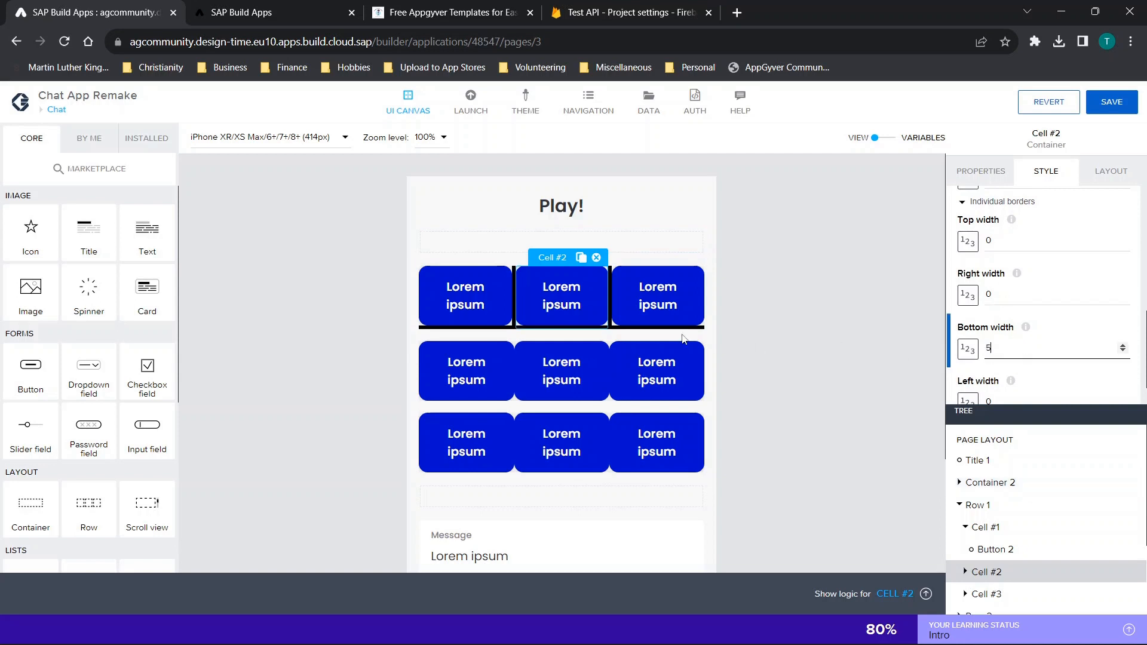
left_click(490, 409)
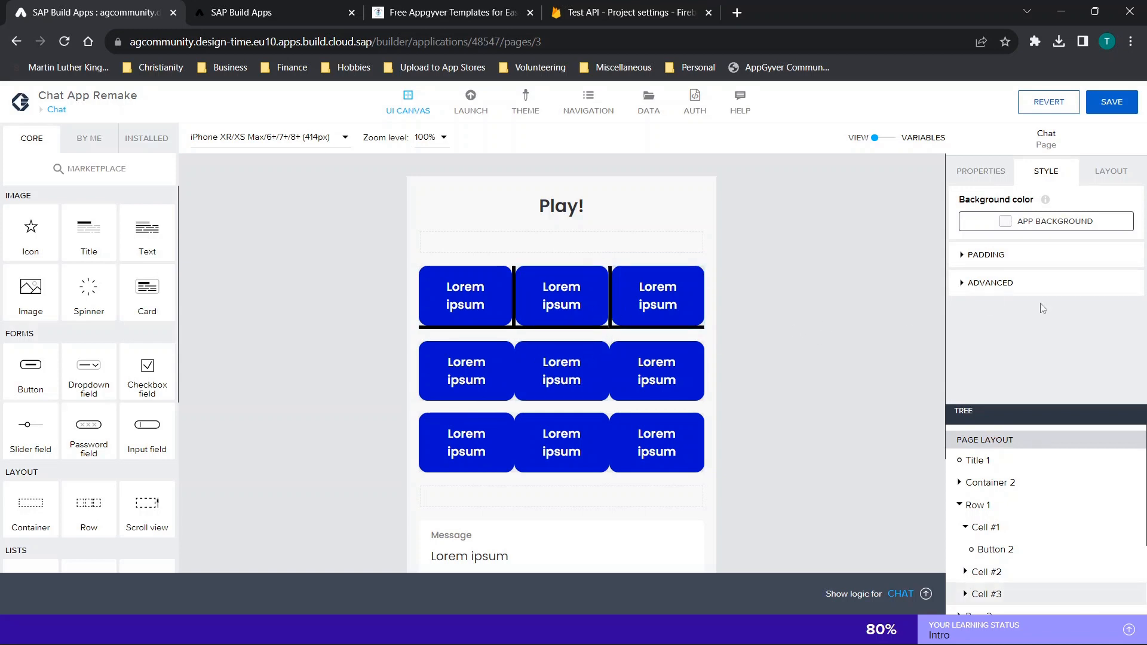
Set the bottom gap of Row 1 to 0 pixels.
left_click(972, 182)
scroll(991, 304, "down", 1)
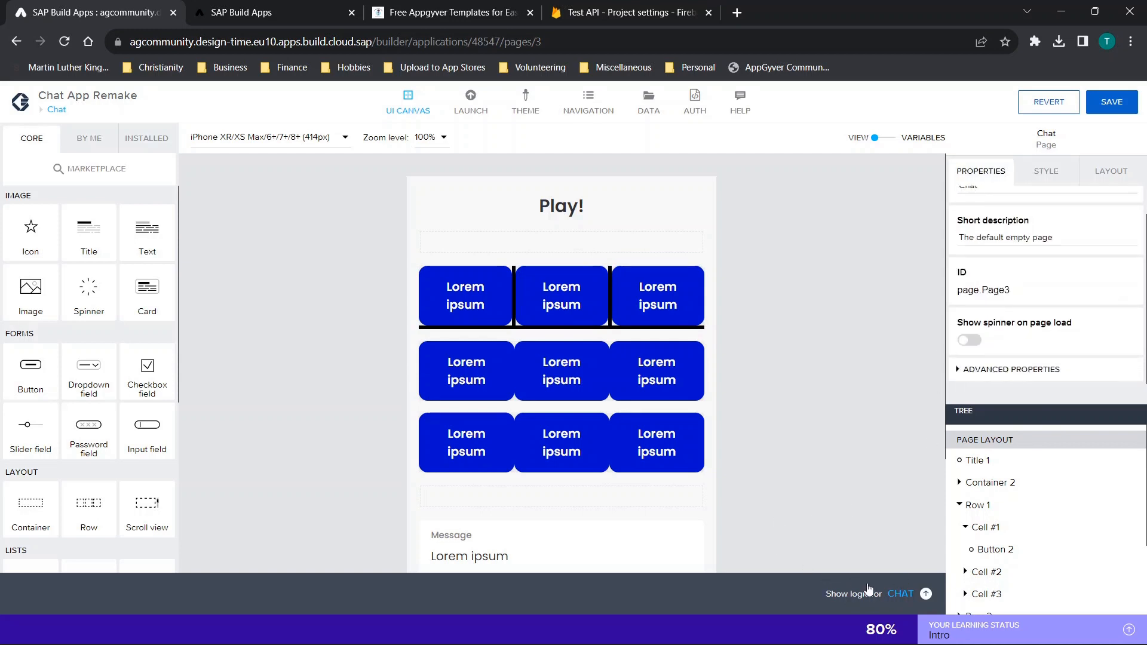
left_click(569, 322)
left_click(972, 506)
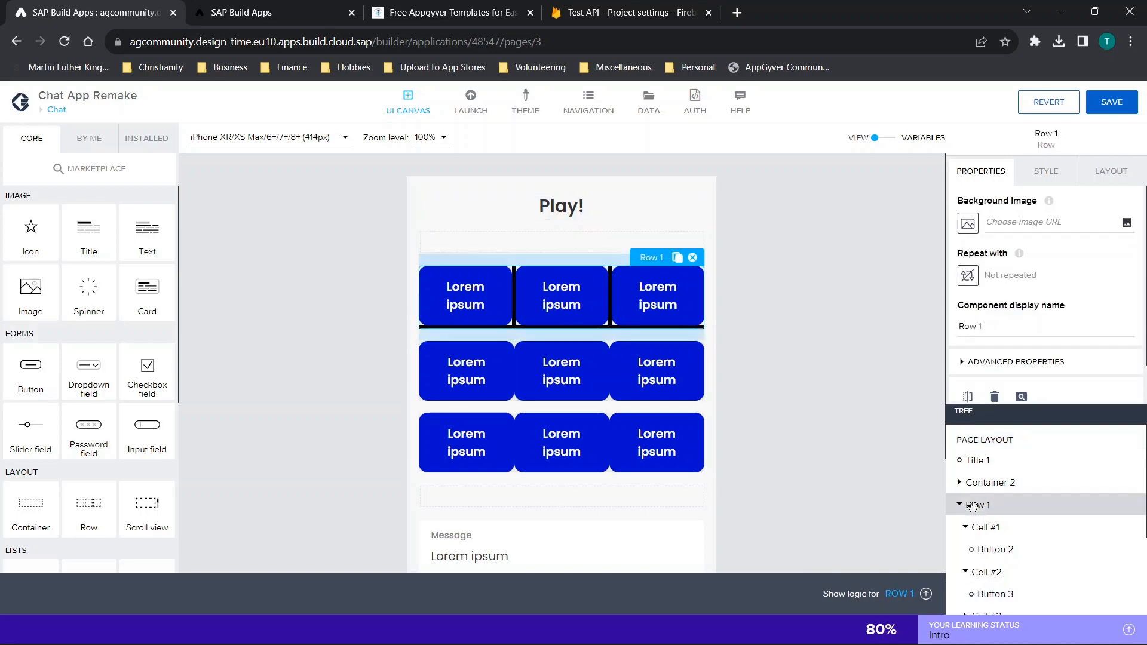
scroll(1001, 369, "down", 1)
left_click(1047, 173)
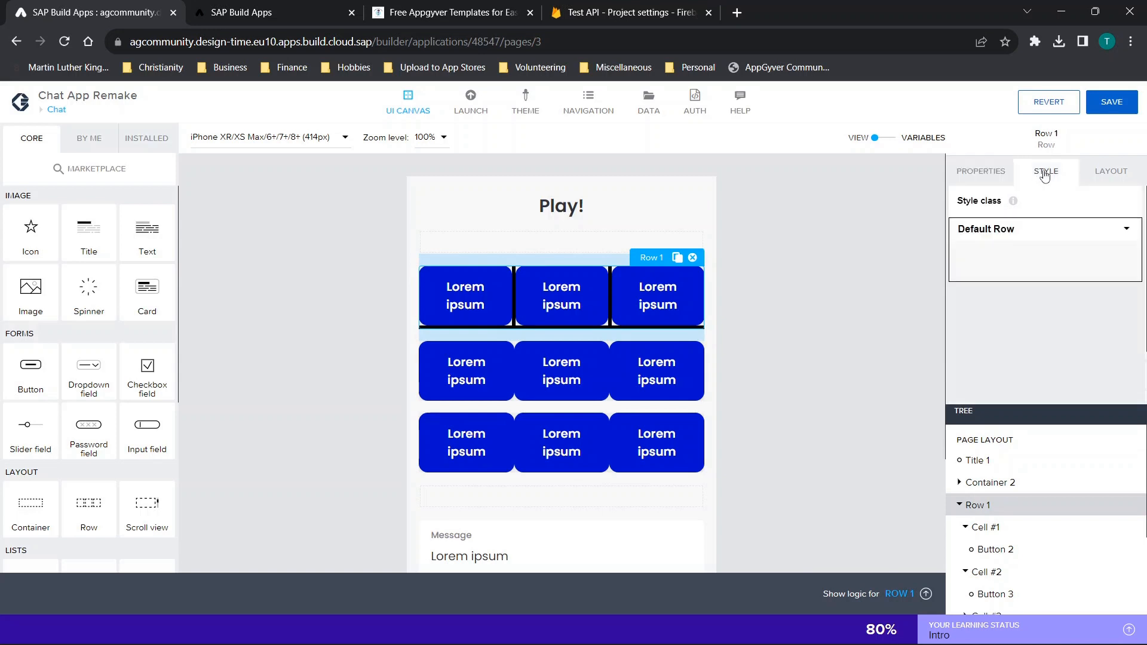
scroll(1074, 239, "down", 1)
left_click(1111, 172)
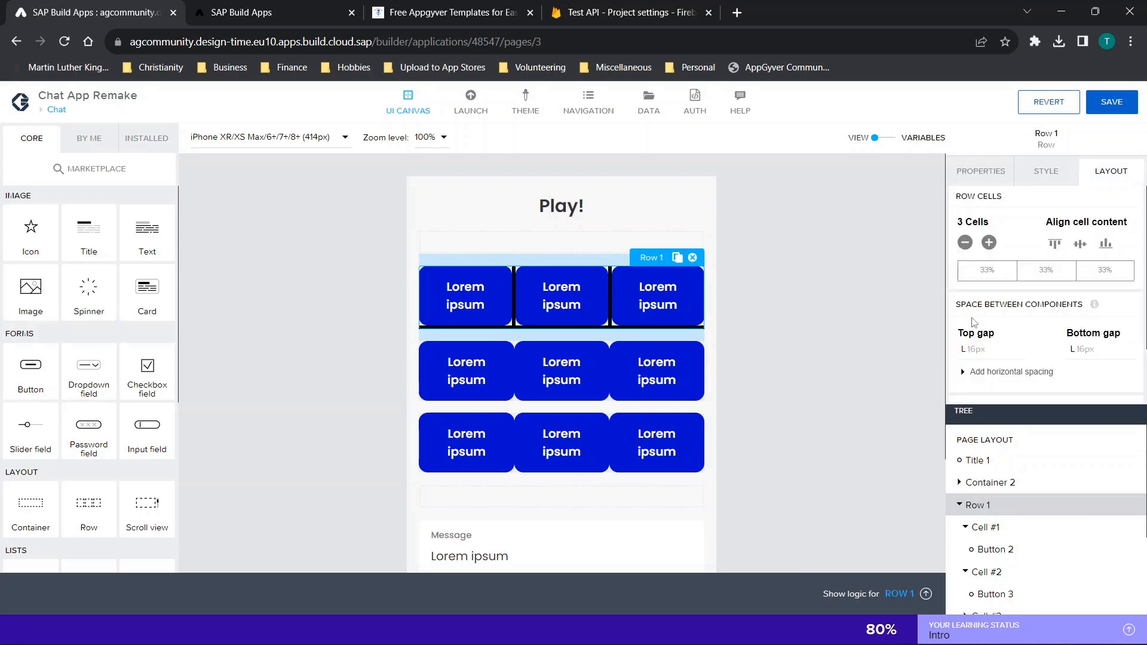
scroll(974, 322, "down", 1)
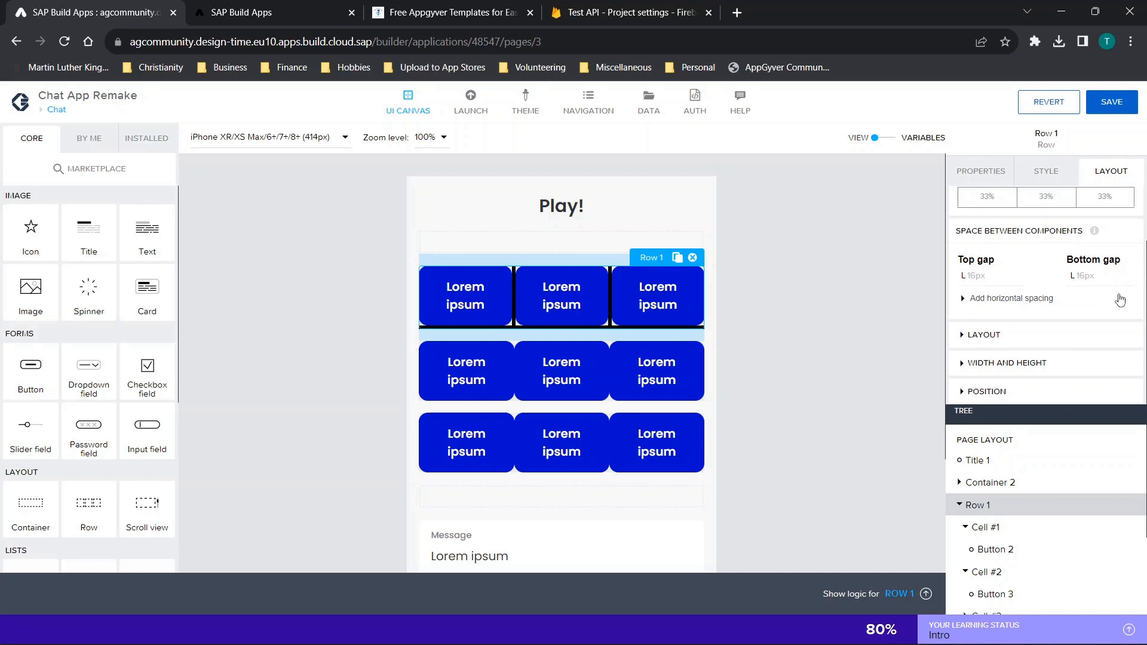
left_click(1121, 280)
left_click(1053, 303)
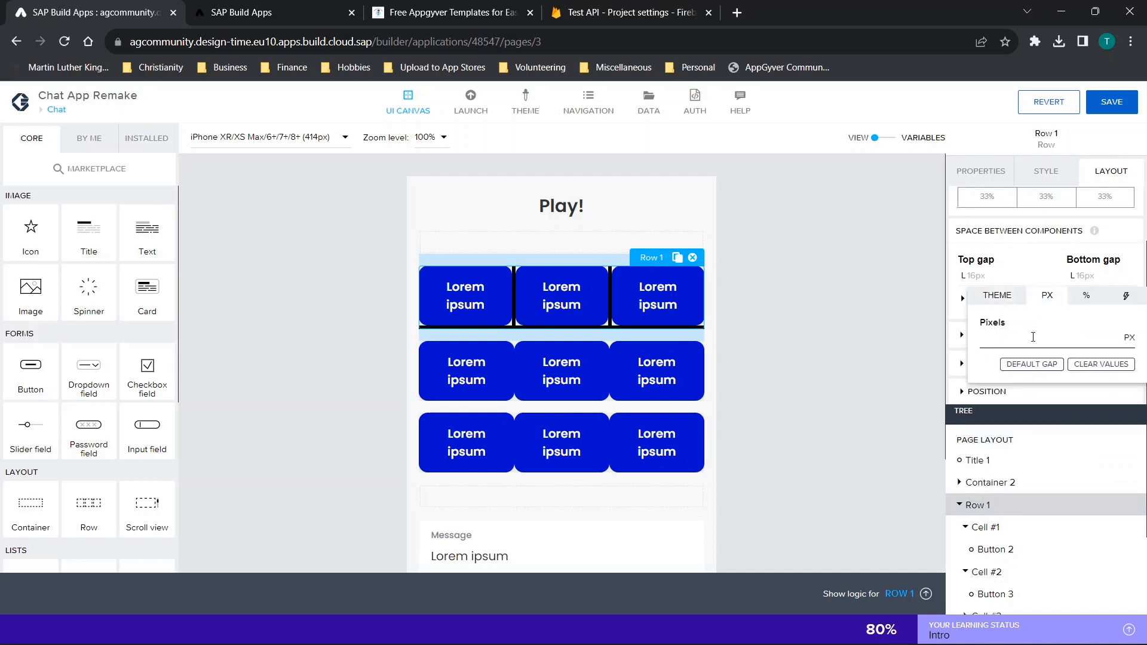
type("0")
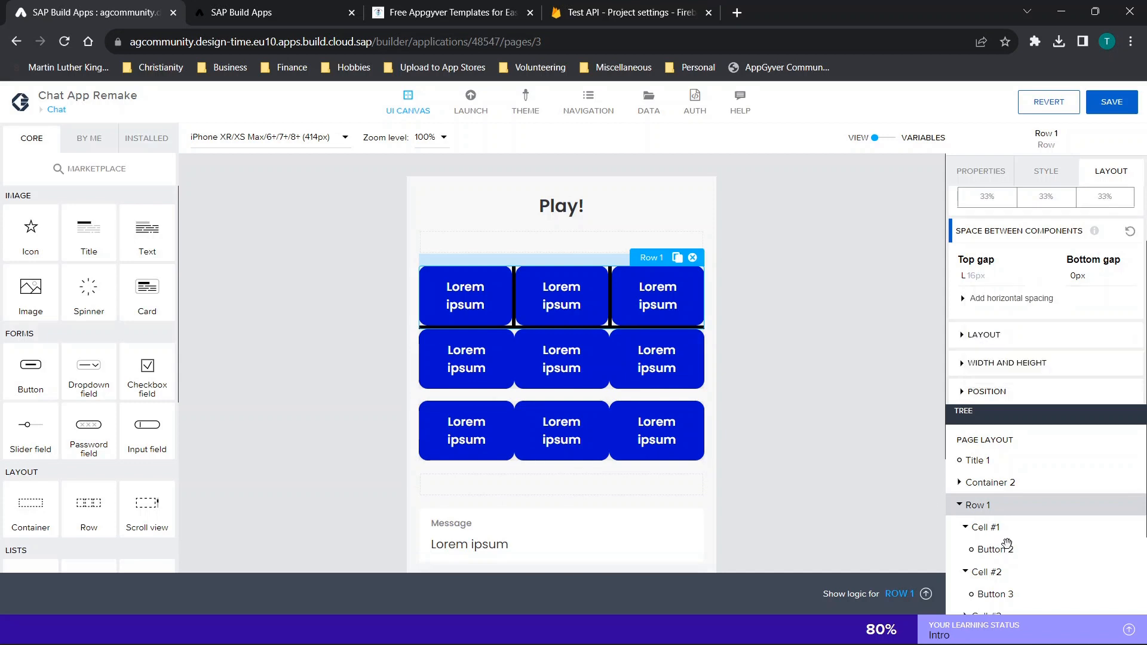
Set the bottom gap of Row 2 to 0 pixels.
scroll(968, 549, "down", 1)
left_click(989, 560)
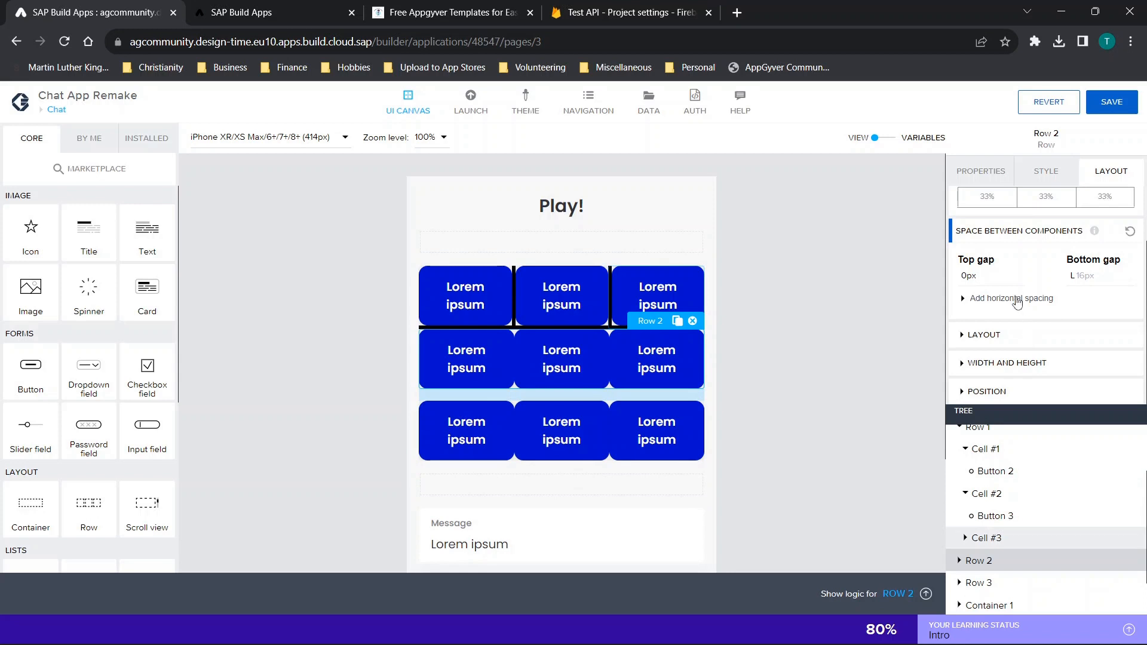
left_click(1091, 278)
left_click(1047, 295)
type("0")
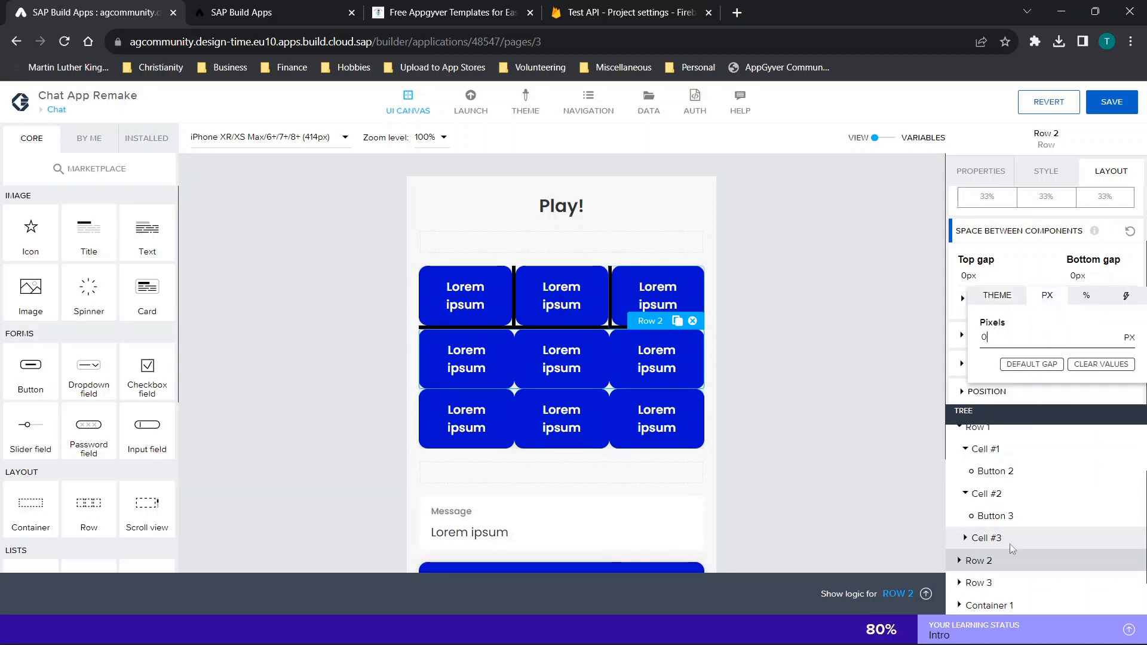
Expand Row 2 in the component tree and open its first cell's style for editing.
left_click(961, 563)
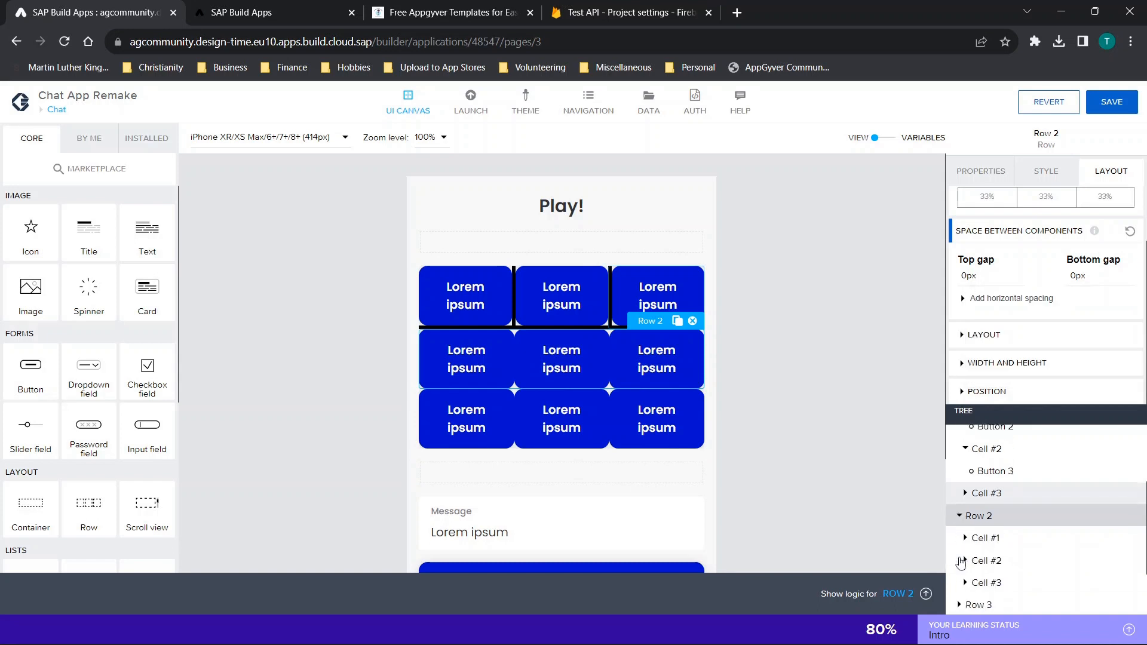
left_click(1004, 465)
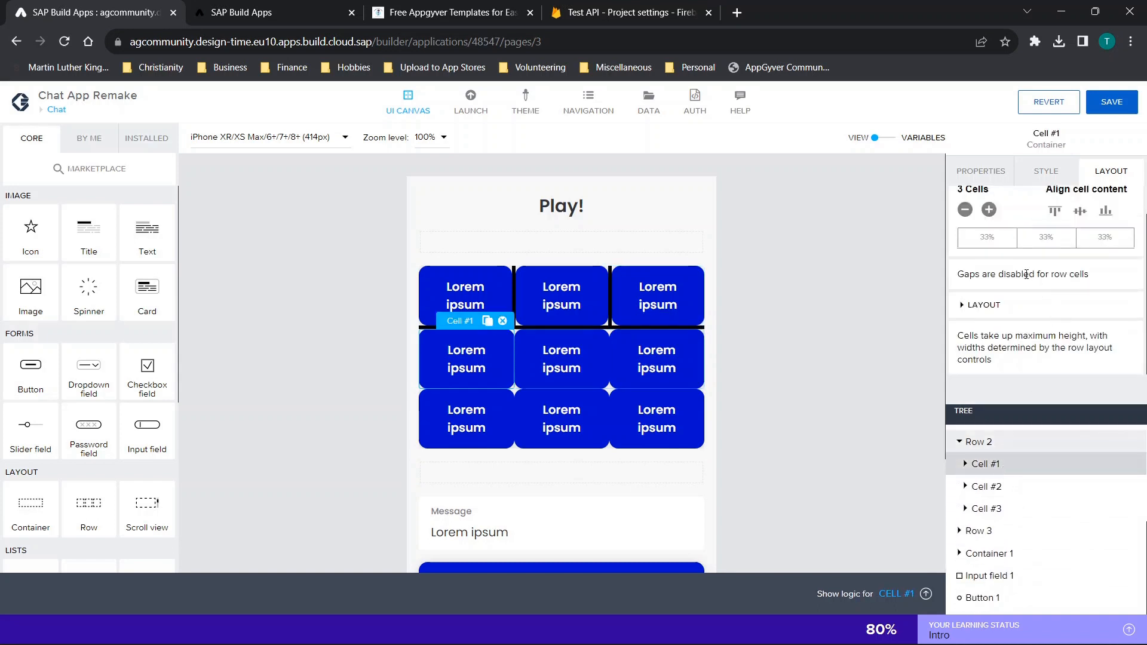
left_click(1043, 173)
left_click(1123, 235)
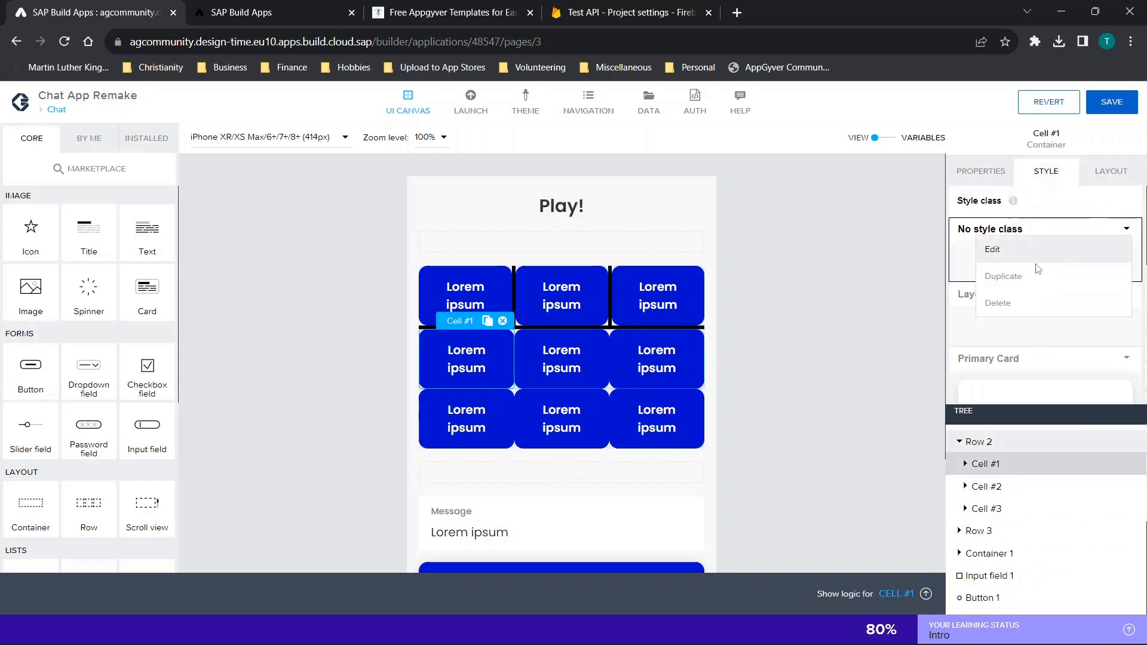
left_click(1010, 251)
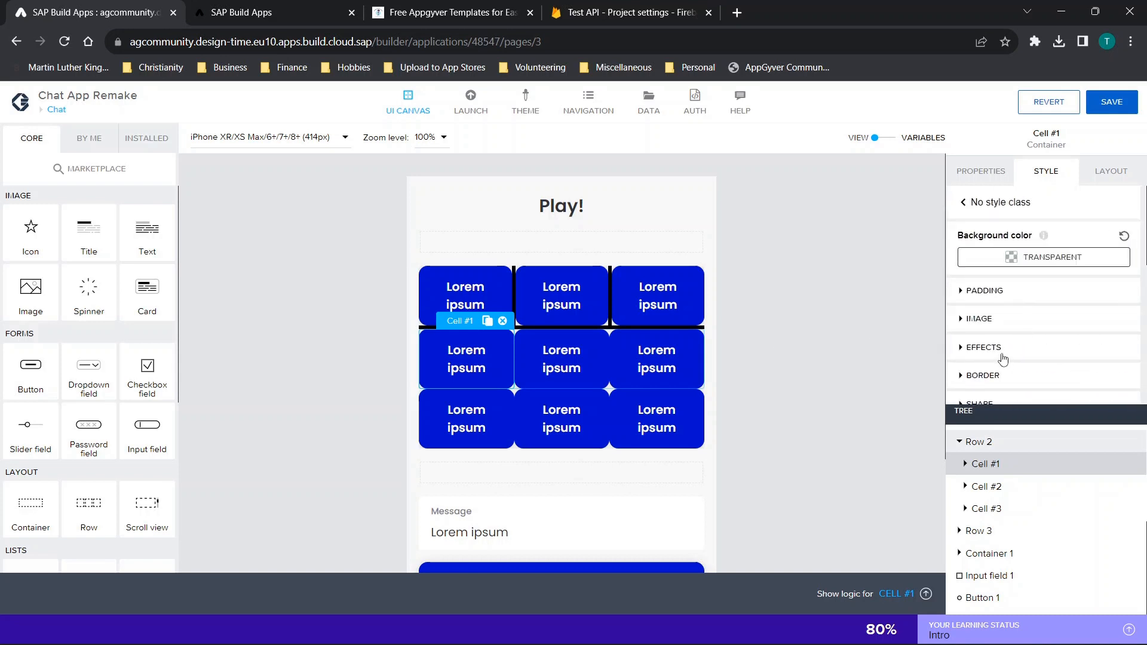
Expand the border settings and individual borders of the first cell in Row 2.
left_click(1003, 357)
scroll(1003, 358, "down", 4)
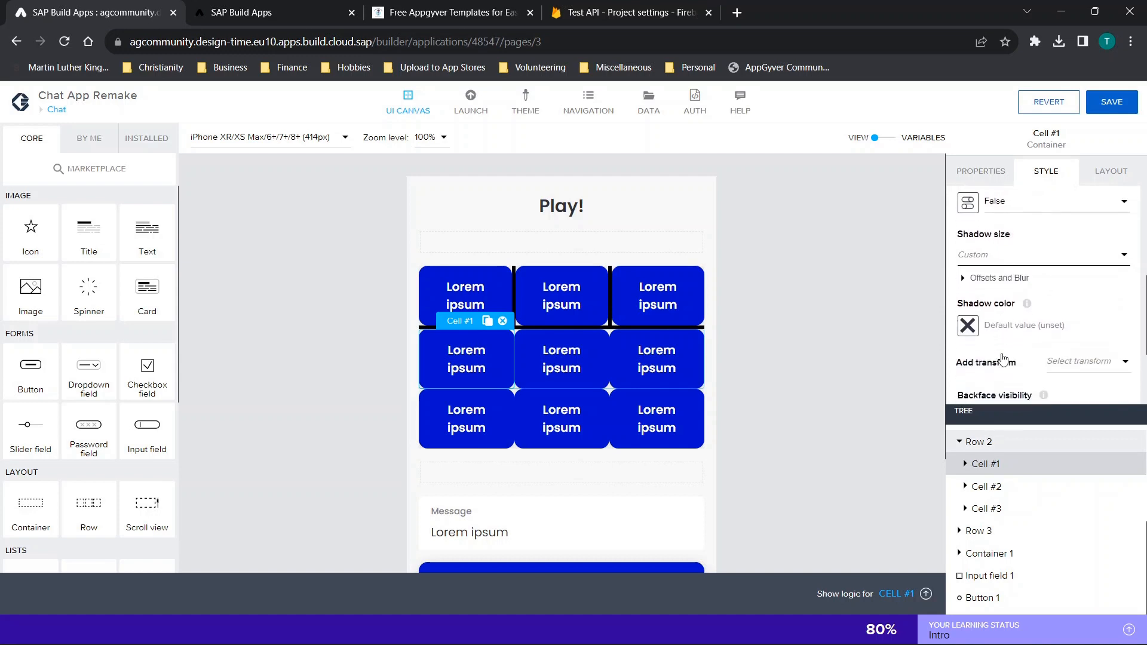
scroll(1004, 359, "up", 4)
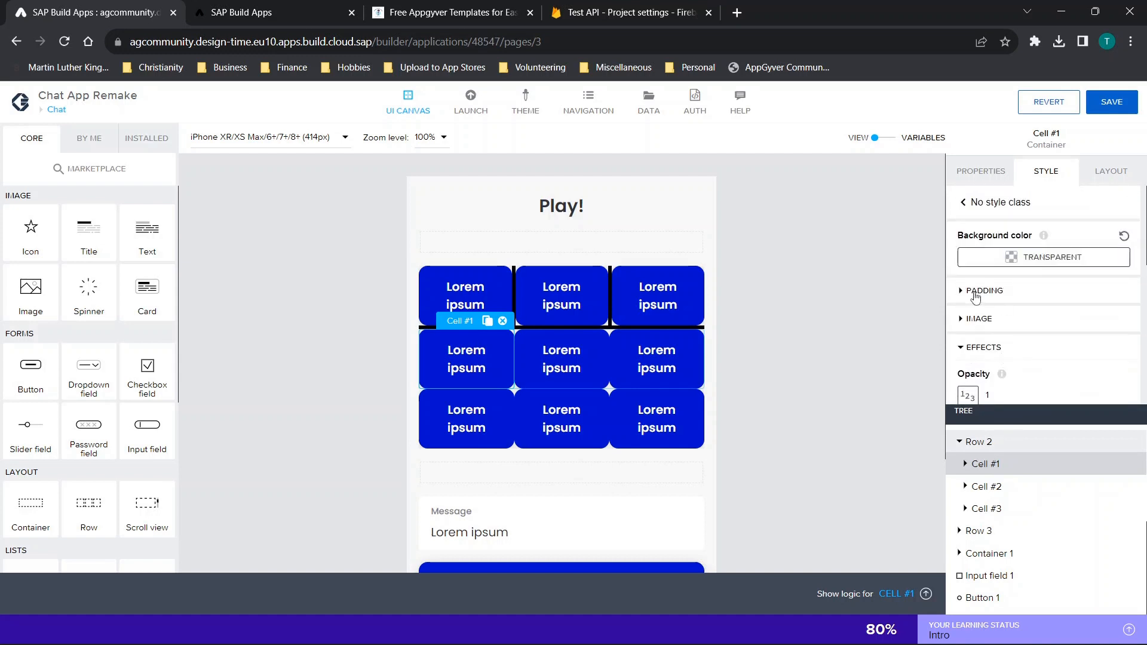
scroll(1003, 296, "down", 5)
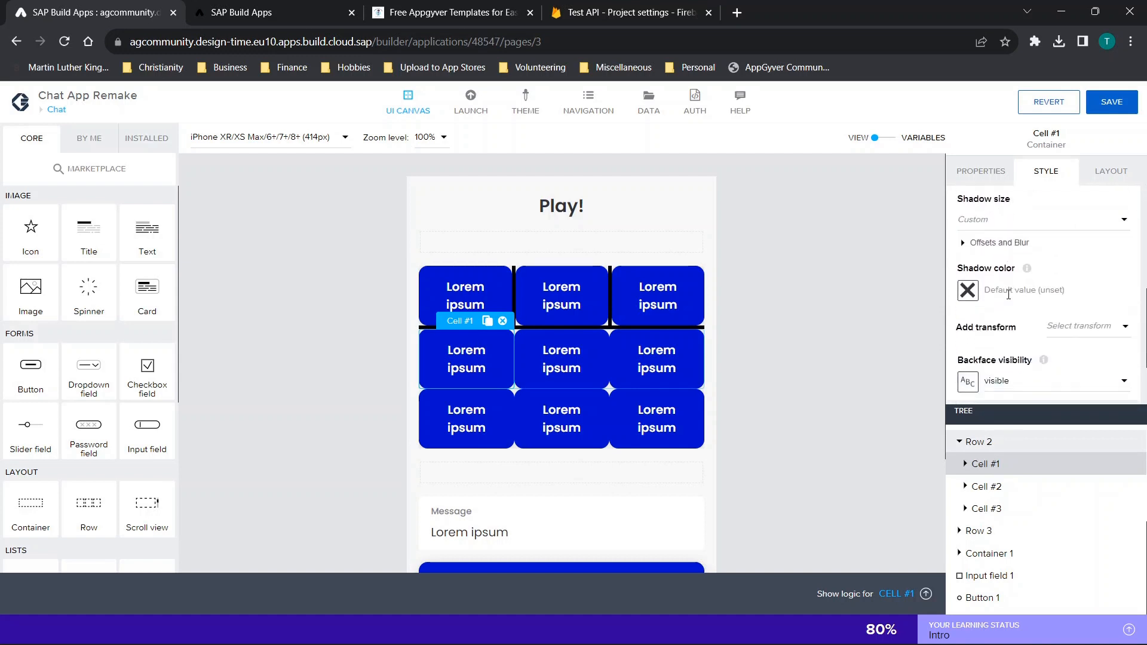
scroll(1008, 294, "down", 3)
left_click(974, 324)
scroll(1037, 317, "down", 2)
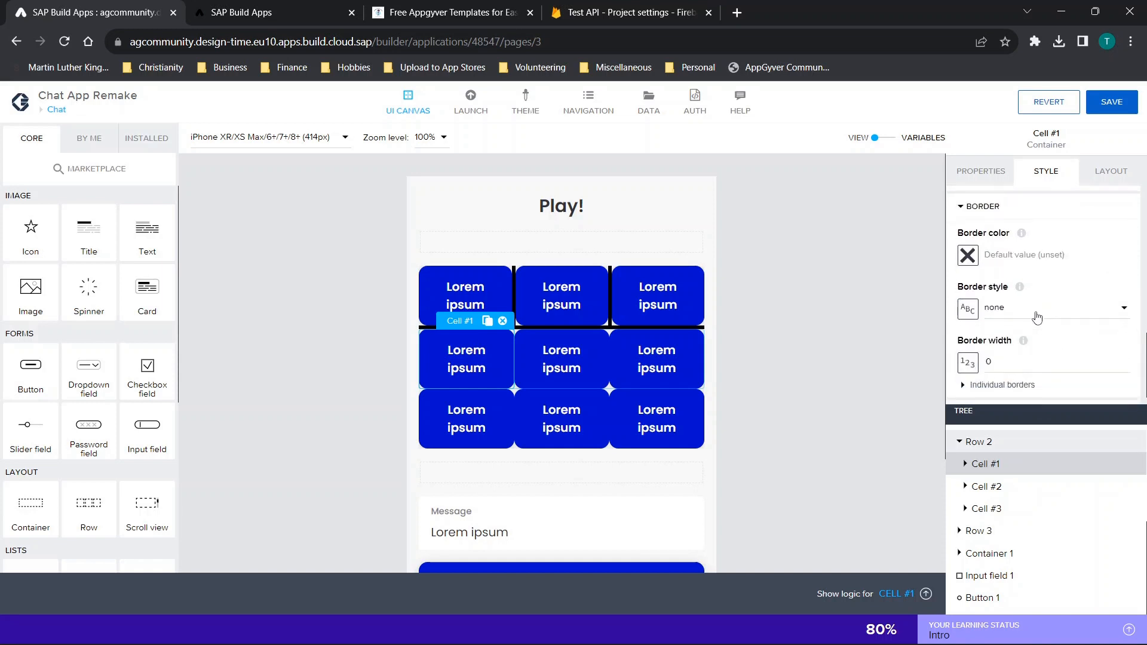
scroll(1038, 316, "down", 1)
left_click(987, 362)
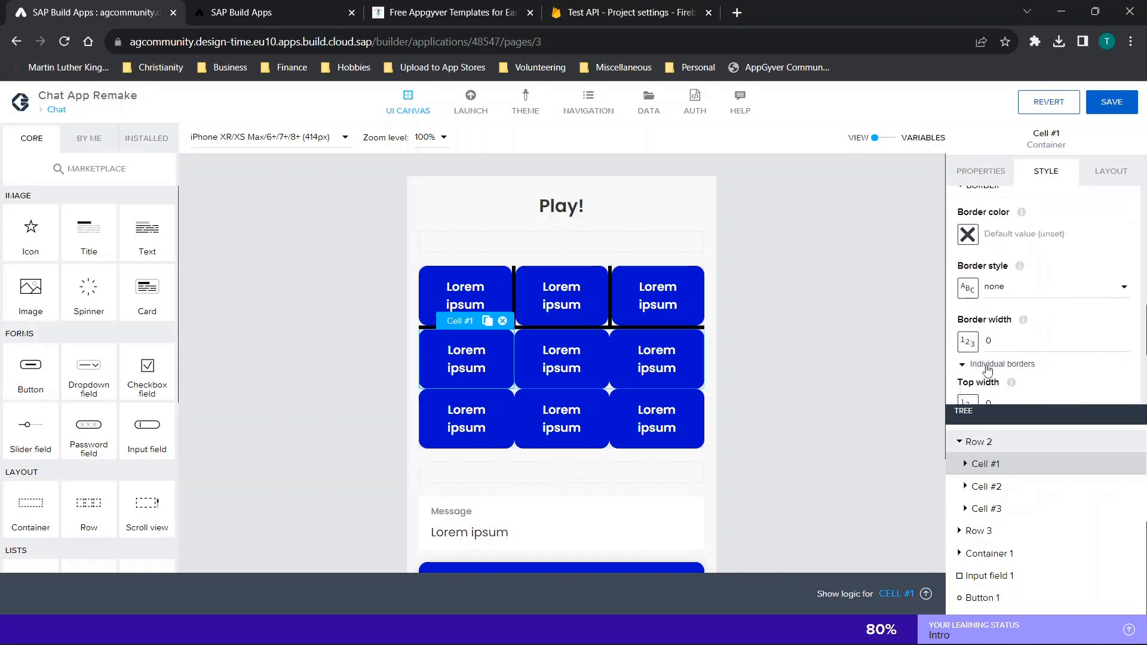
Set the right and bottom border widths of the first cell in Row 2 to 5.
scroll(988, 364, "down", 5)
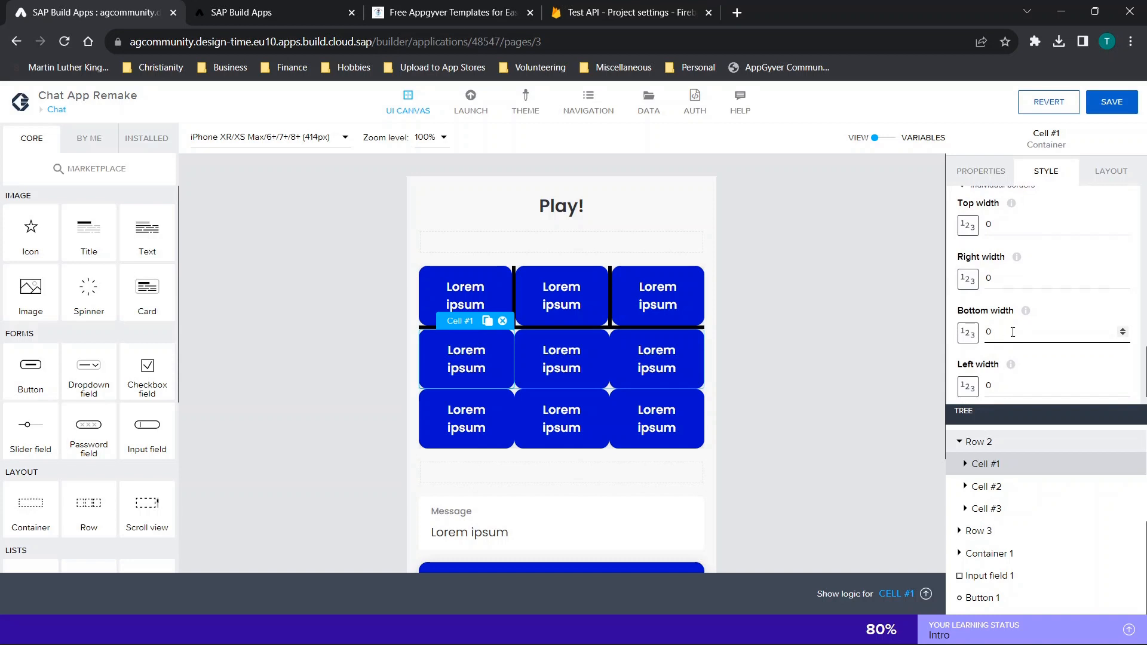
key("BackSpace")
scroll(1004, 335, "down", 1)
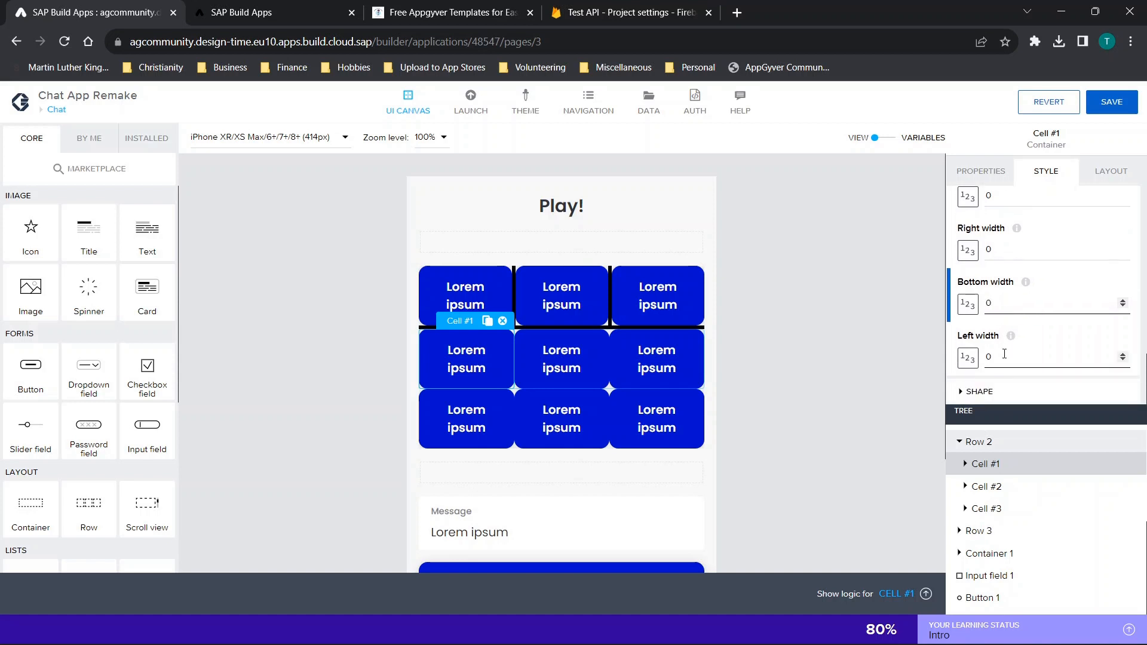
left_click(1022, 250)
type("5")
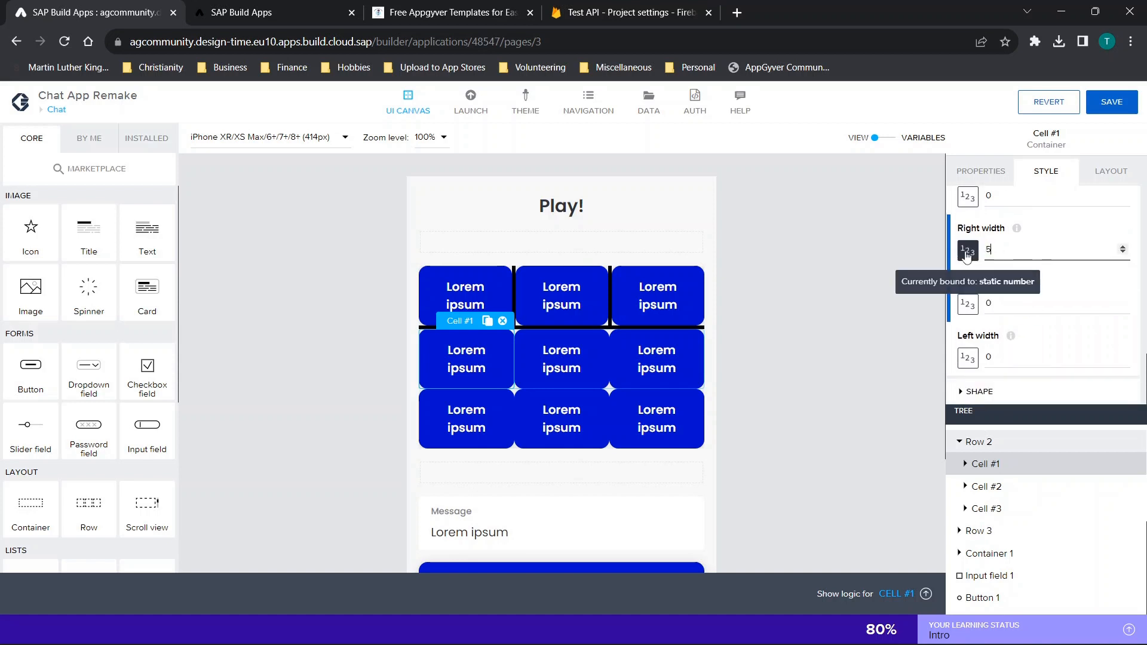
scroll(1031, 289, "up", 2)
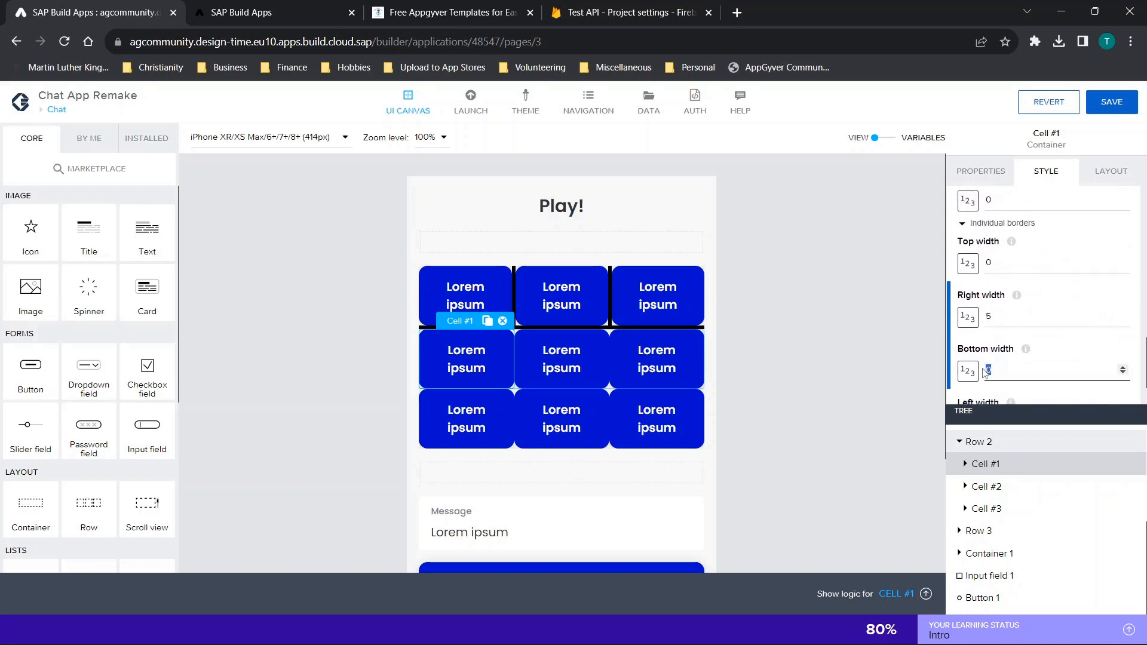
scroll(1061, 302, "up", 2)
Set the border style of the first cell in Row 2 to solid.
scroll(1061, 302, "up", 3)
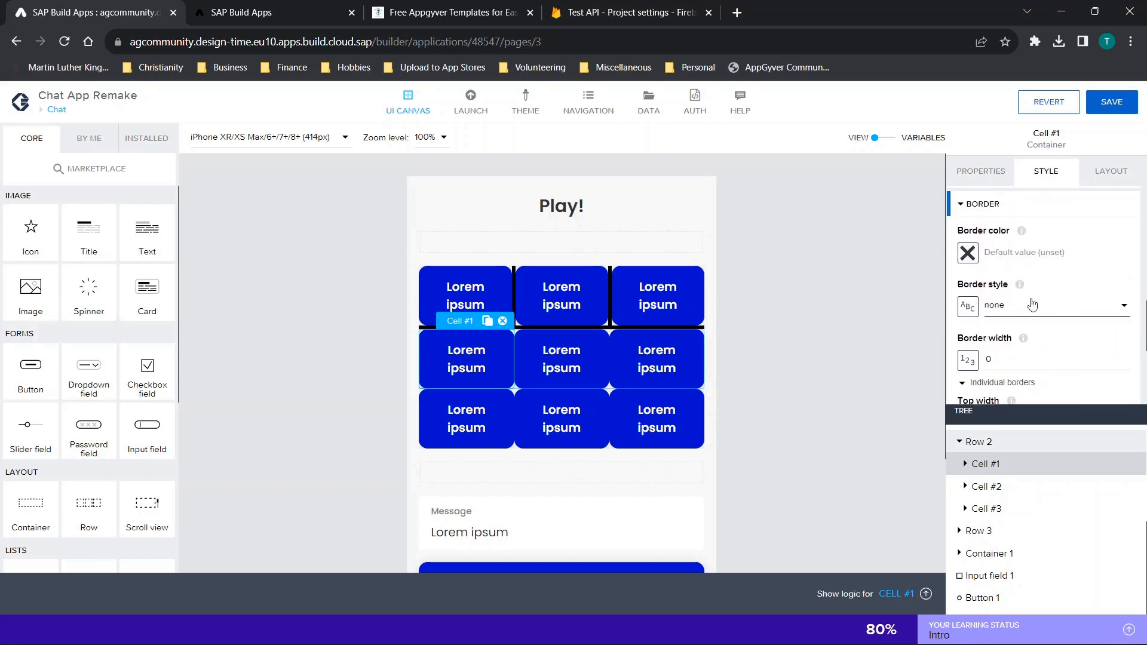
left_click(1028, 306)
left_click(1002, 335)
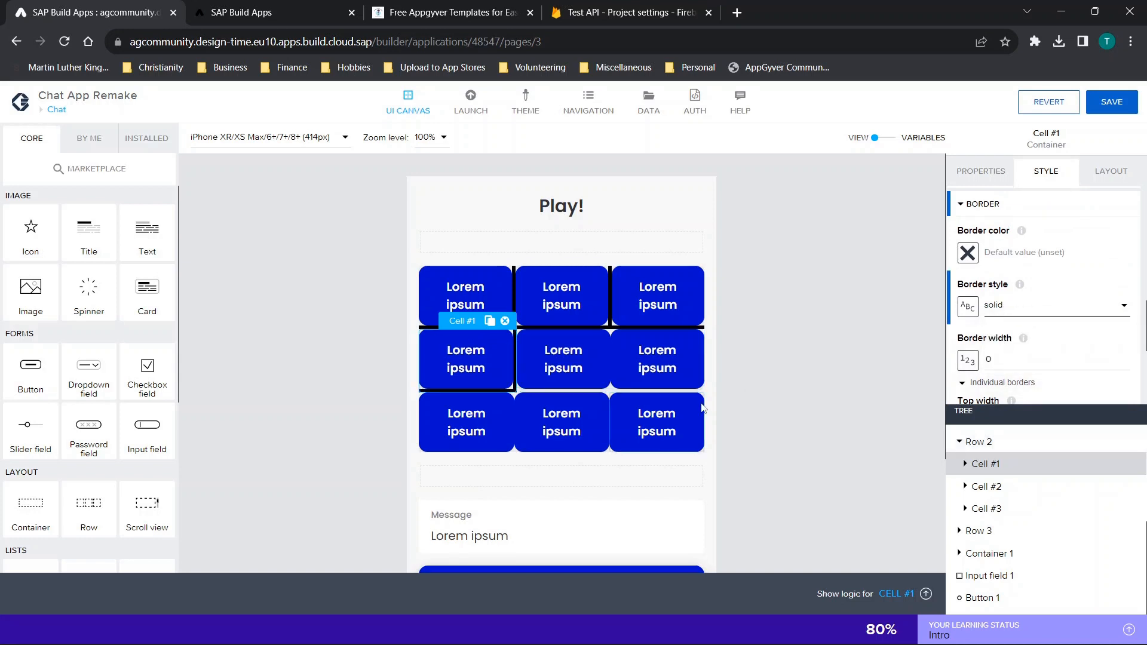
Edit the style of the second cell in Row 2 and set its border style to solid.
left_click(980, 487)
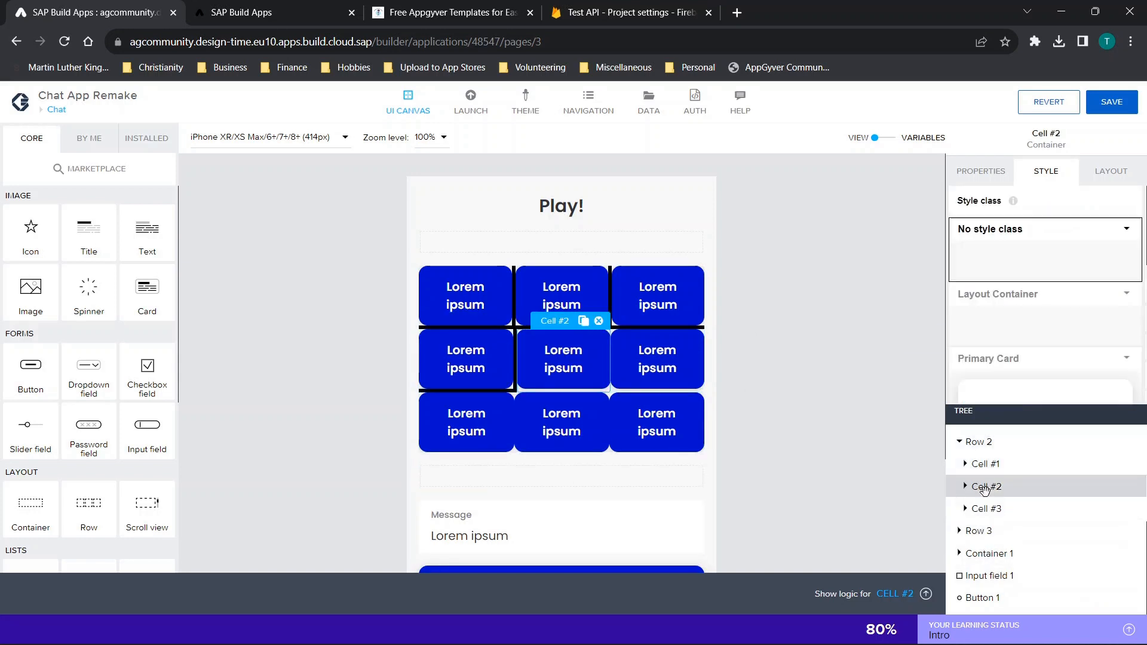
left_click(1127, 229)
left_click(1045, 256)
scroll(1024, 310, "down", 2)
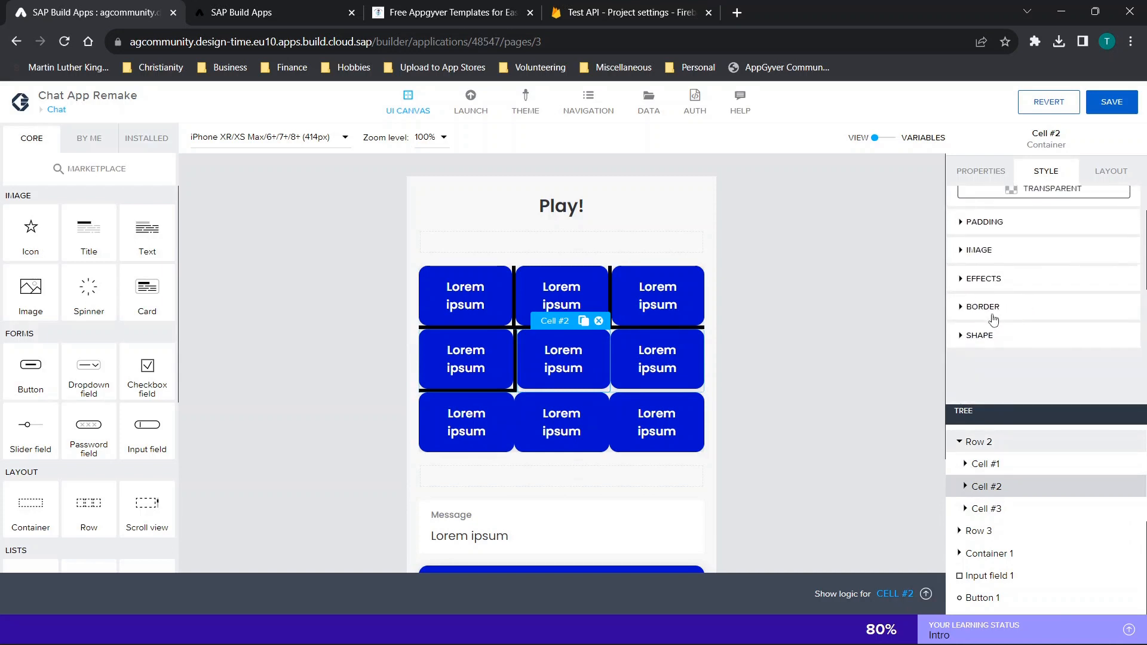
left_click(983, 306)
scroll(1015, 335, "down", 2)
left_click(1006, 276)
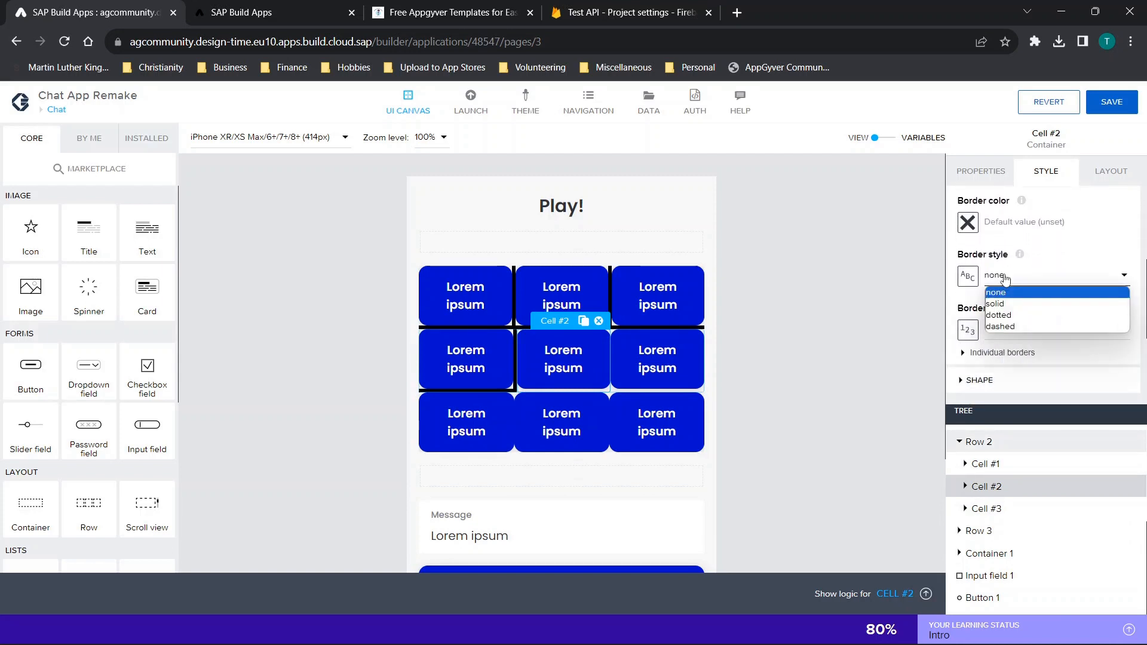
left_click(995, 303)
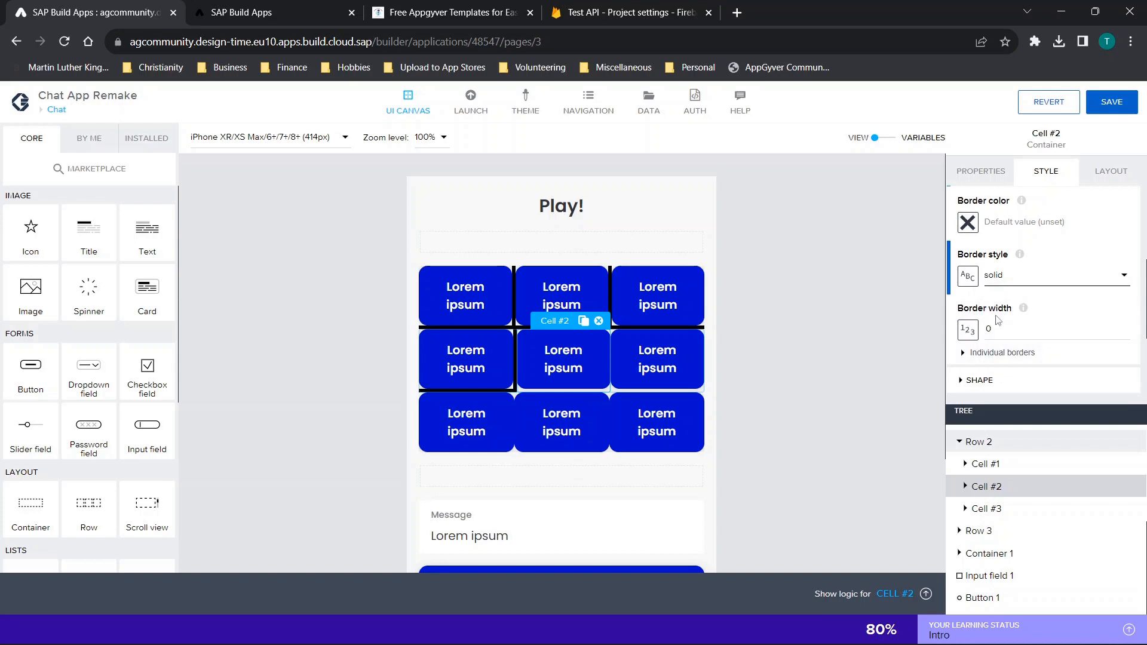
Expand the individual borders of the second cell in Row 2 and set its right and bottom widths to 5.
left_click(996, 354)
scroll(996, 357, "down", 2)
left_click_drag(1012, 322, 976, 323)
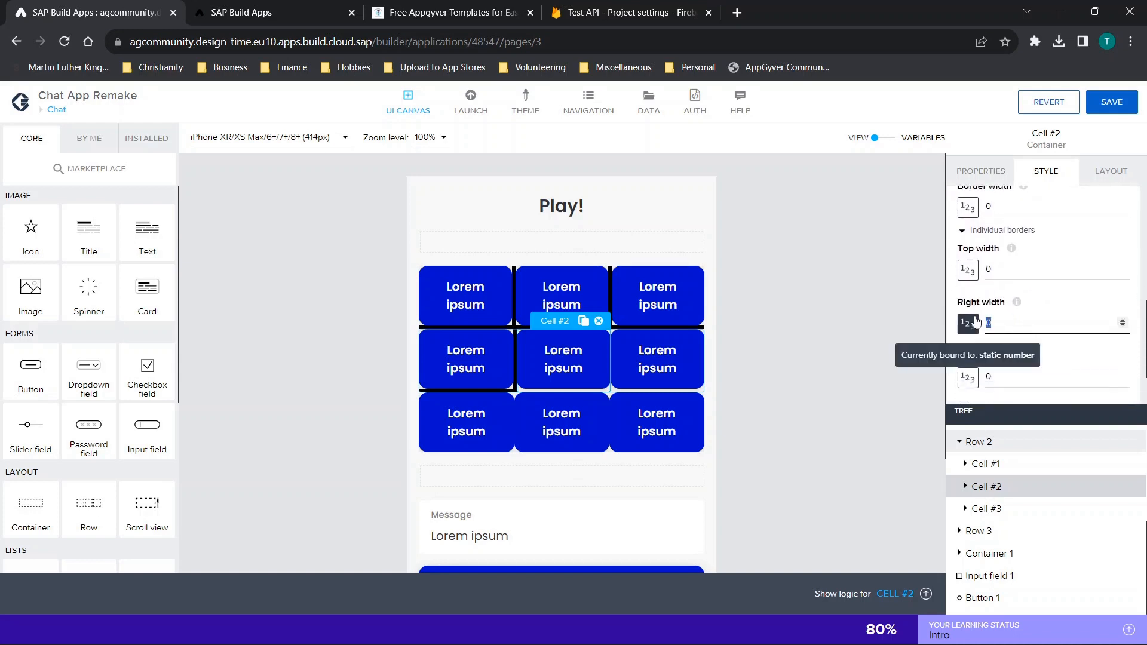
type("5")
scroll(980, 323, "down", 1)
left_click(992, 322)
type("5")
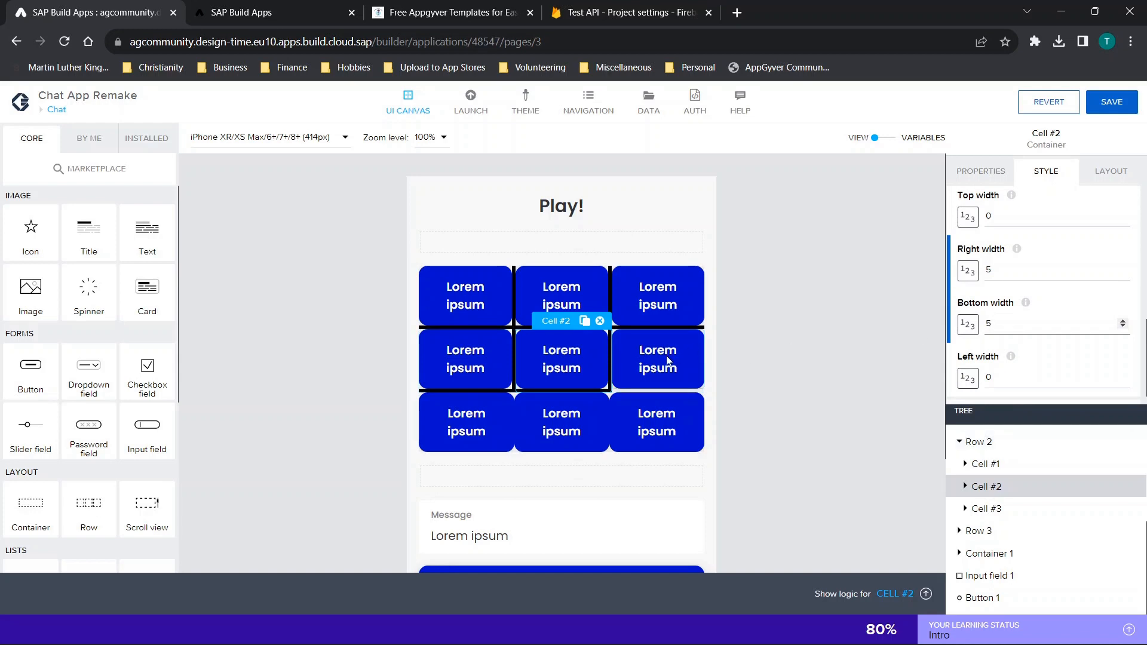
Edit the style of the third cell in Row 2 and set its border style to solid.
left_click(1093, 508)
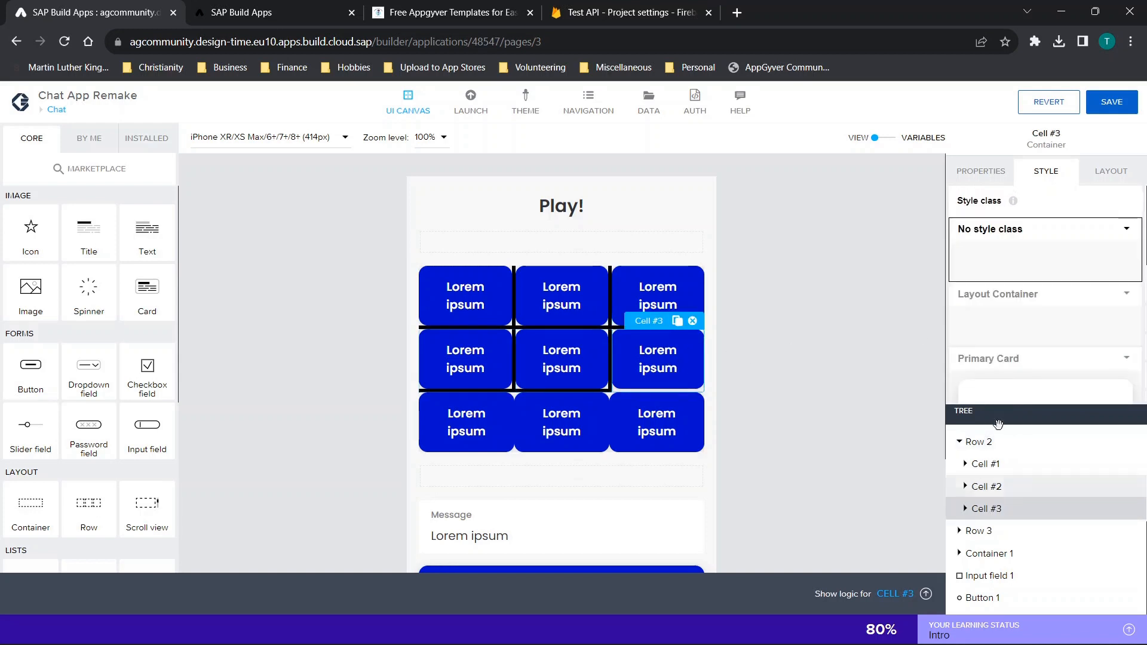
left_click(1123, 231)
left_click(991, 248)
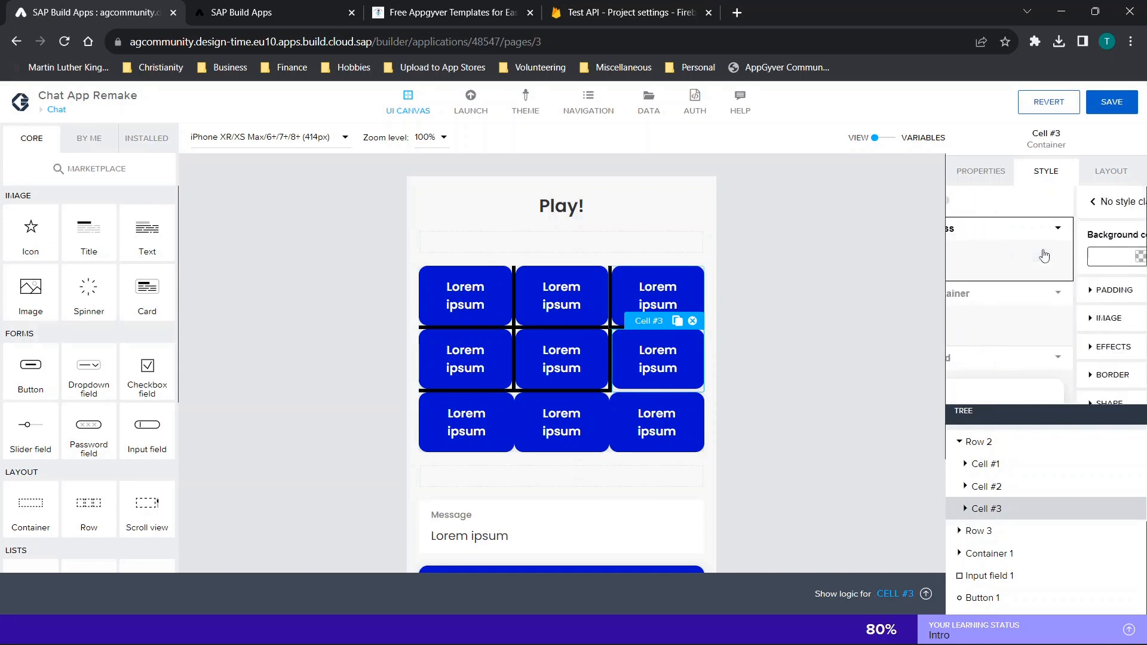
left_click(974, 377)
scroll(980, 359, "down", 3)
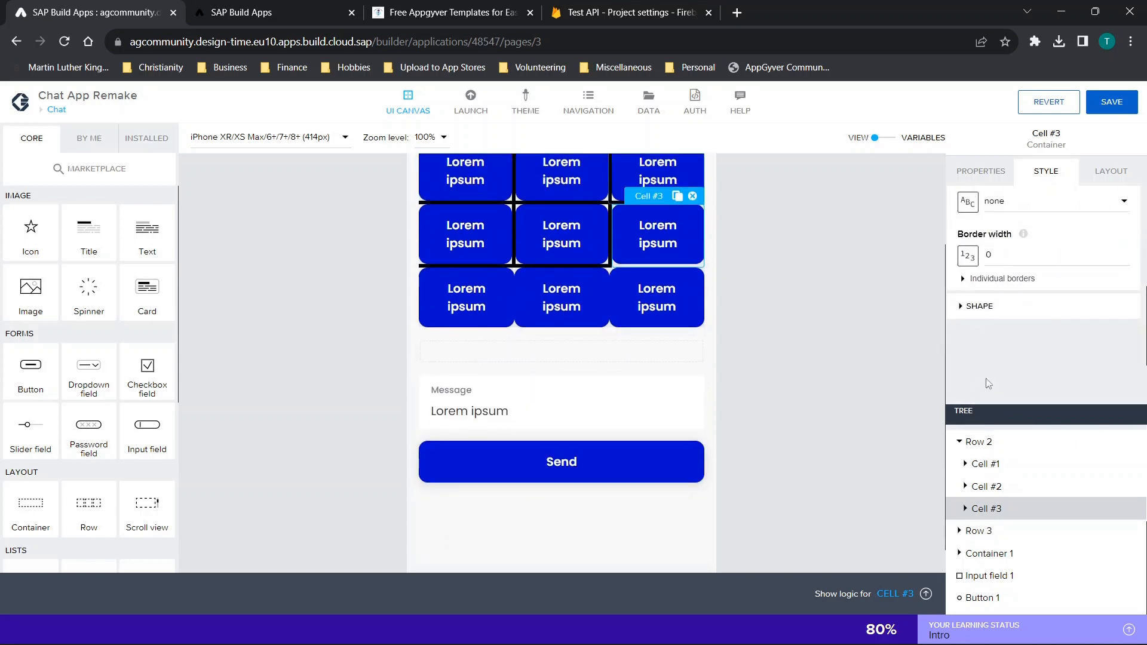
left_click(1016, 279)
left_click(990, 305)
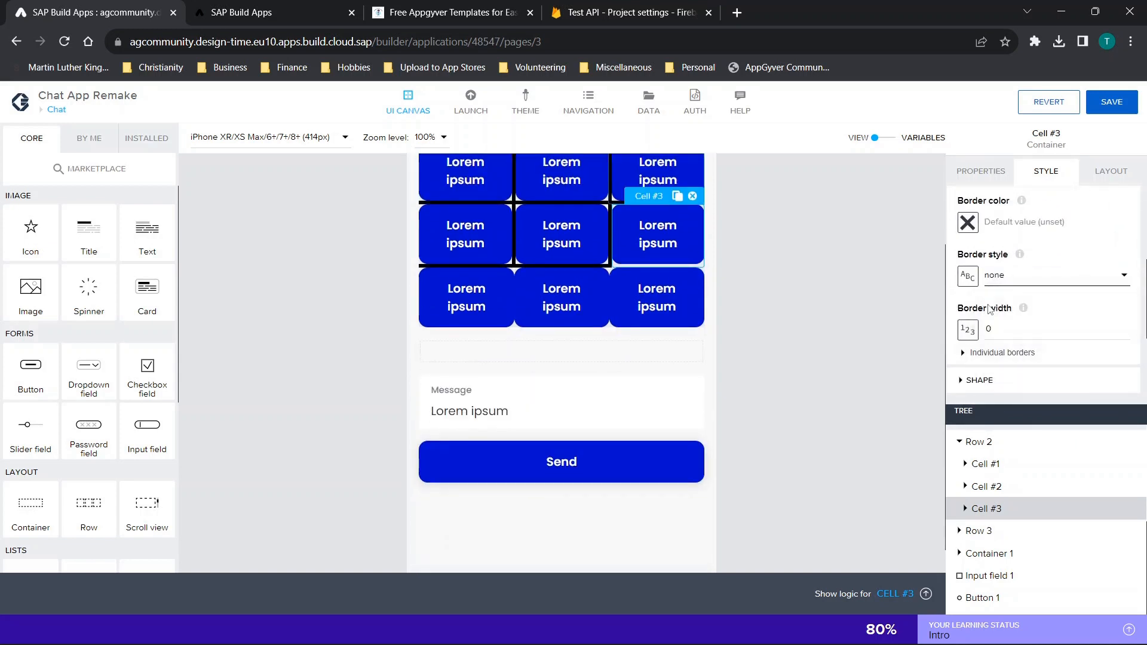
Expand the individual borders of the third cell in Row 2 and set its bottom width to 5.
left_click(997, 353)
scroll(997, 359, "down", 1)
scroll(997, 358, "down", 1)
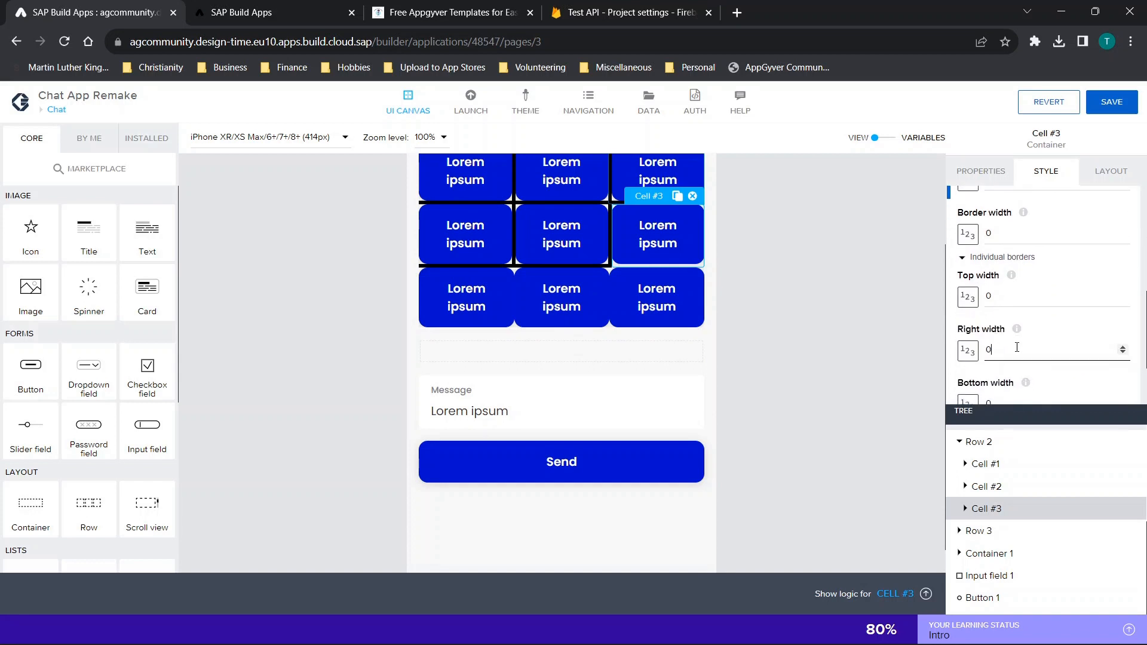
scroll(1017, 346, "down", 1)
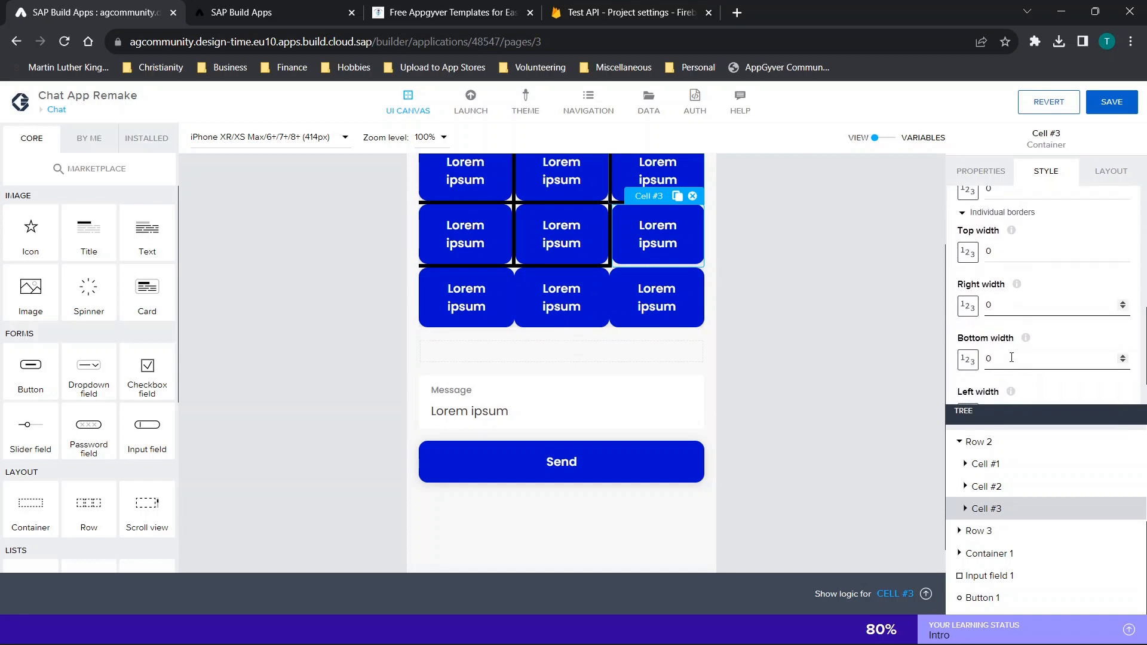
left_click_drag(1011, 357, 917, 352)
type("5")
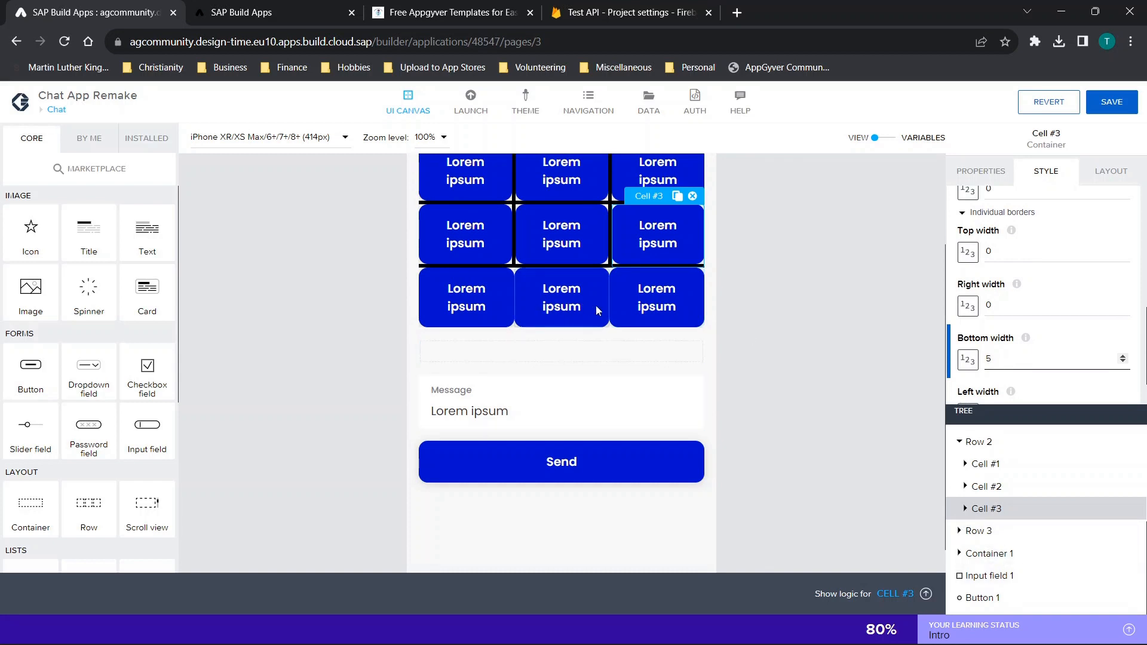
Expand Row 3, edit the style of its second cell and set the border style to solid.
left_click(973, 552)
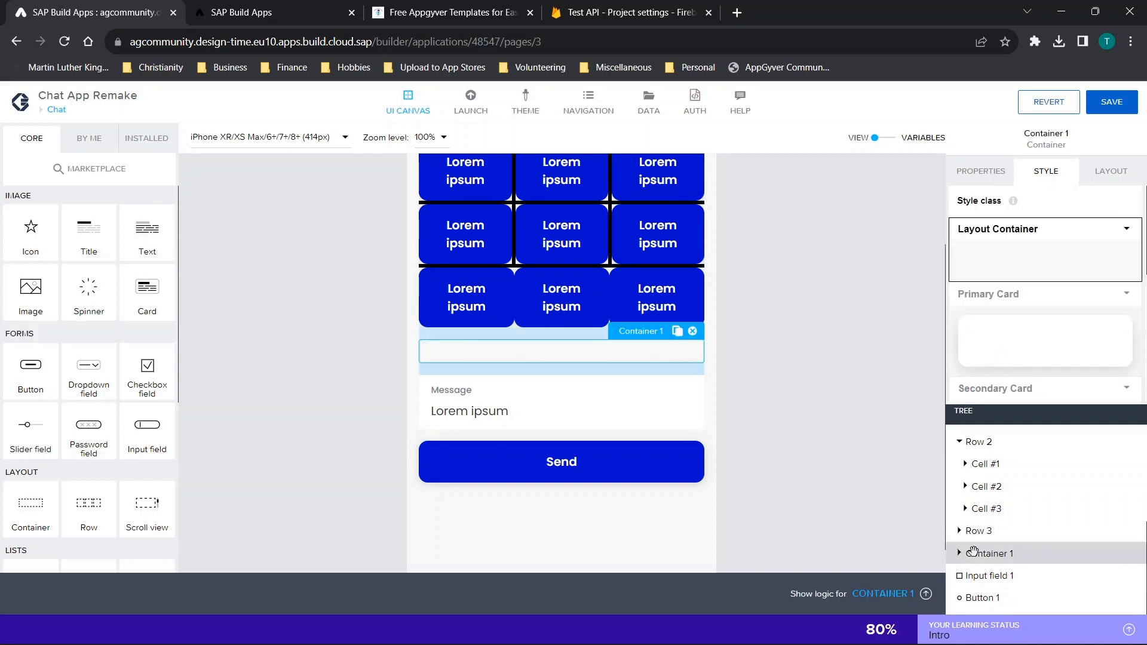
left_click(959, 531)
left_click(985, 573)
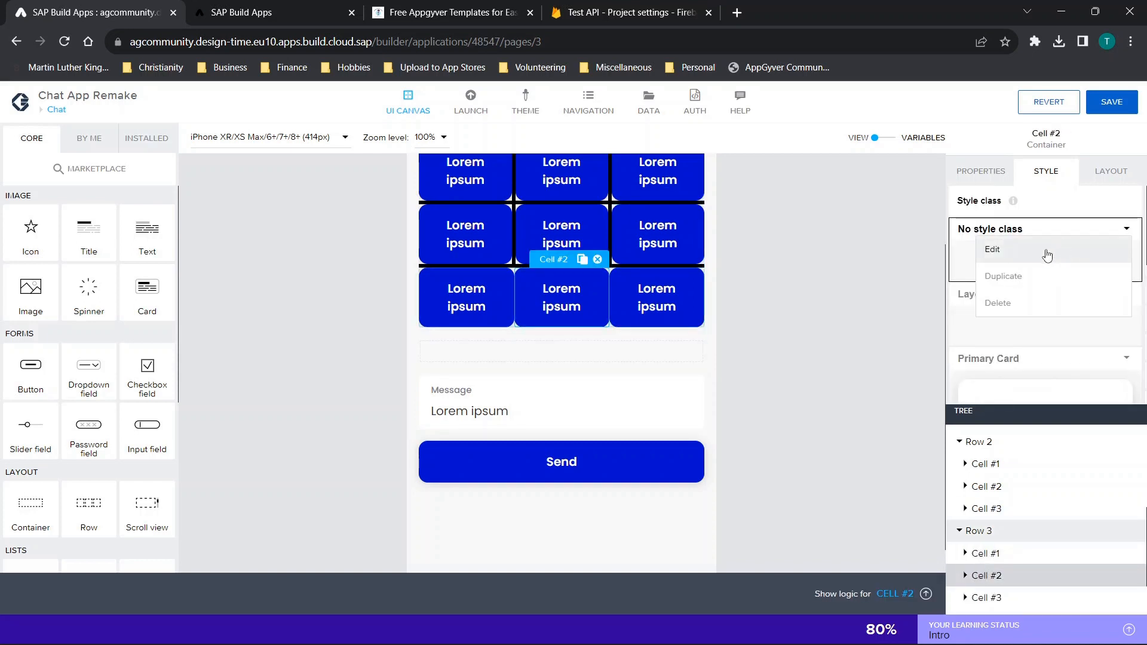
left_click(1101, 250)
scroll(1047, 255, "down", 2)
left_click(982, 274)
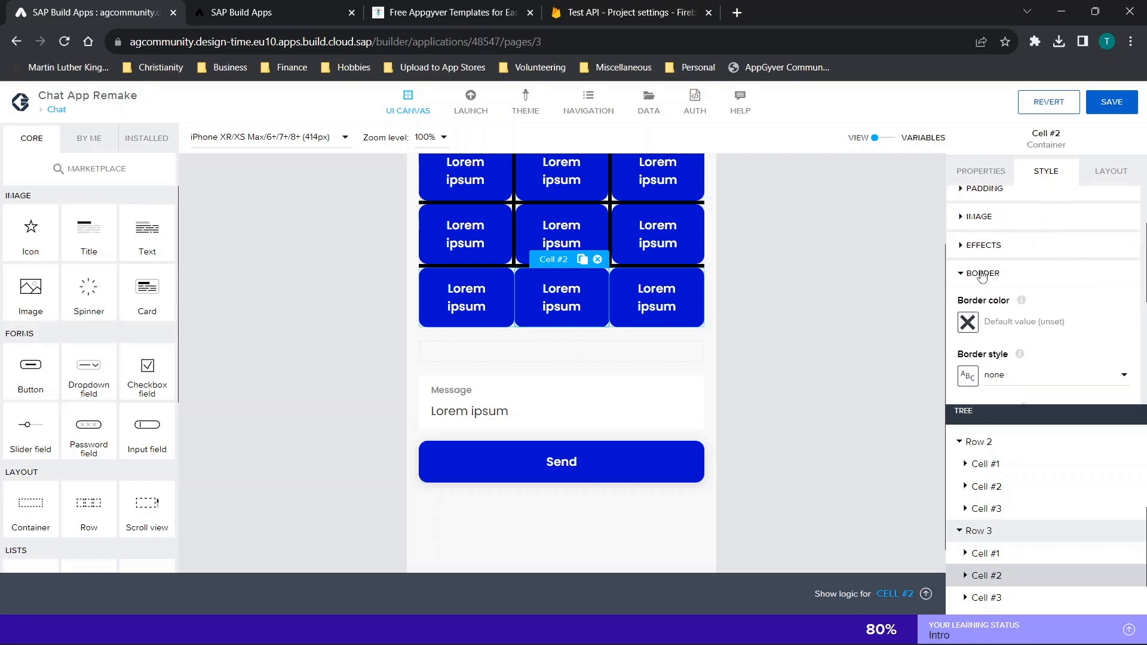
scroll(986, 276, "down", 2)
left_click(1016, 275)
left_click(995, 302)
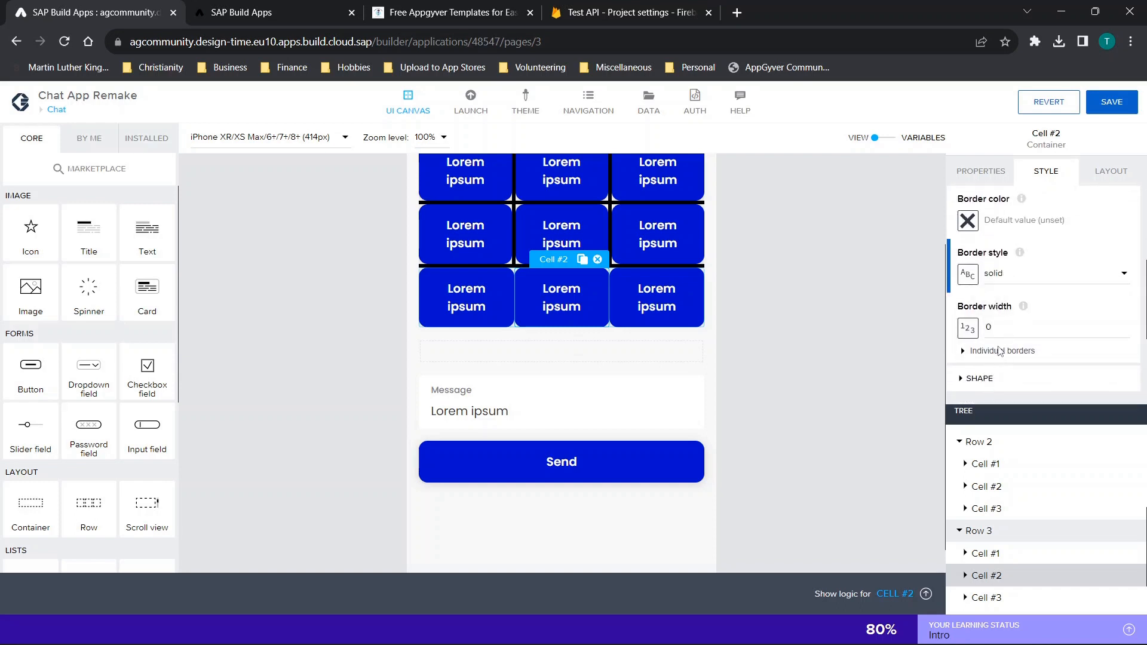
Expand the individual borders of the second cell in Row 3 and set its right and left widths to 5.
left_click(1001, 352)
scroll(1002, 357, "down", 2)
double_click(990, 333)
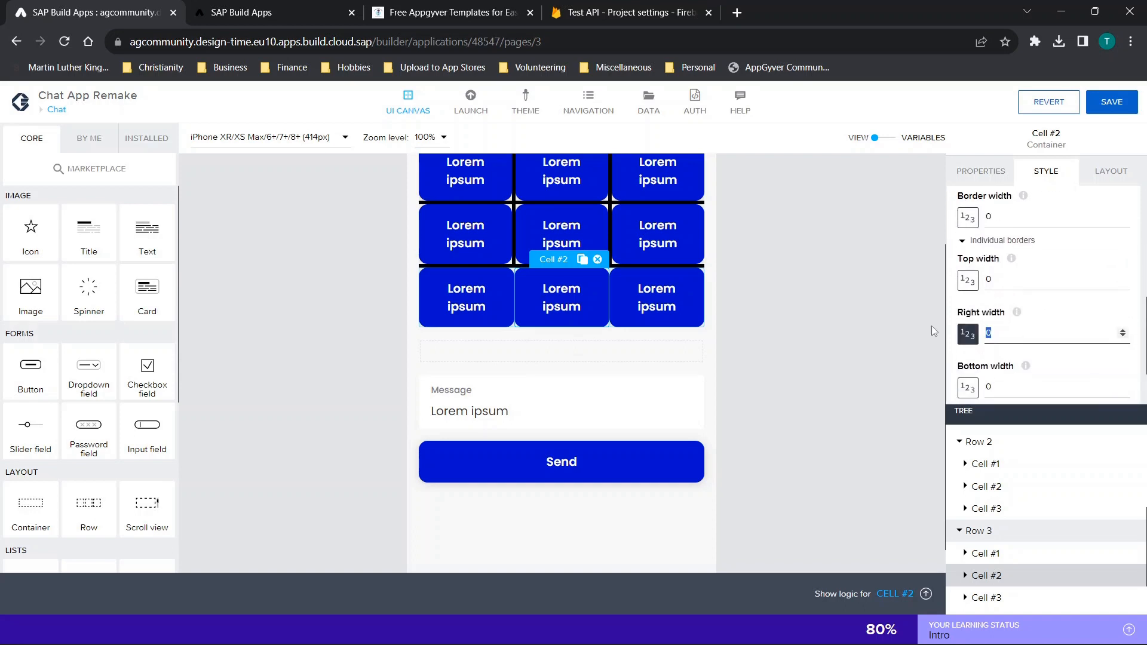
type("5")
scroll(1007, 351, "down", 1)
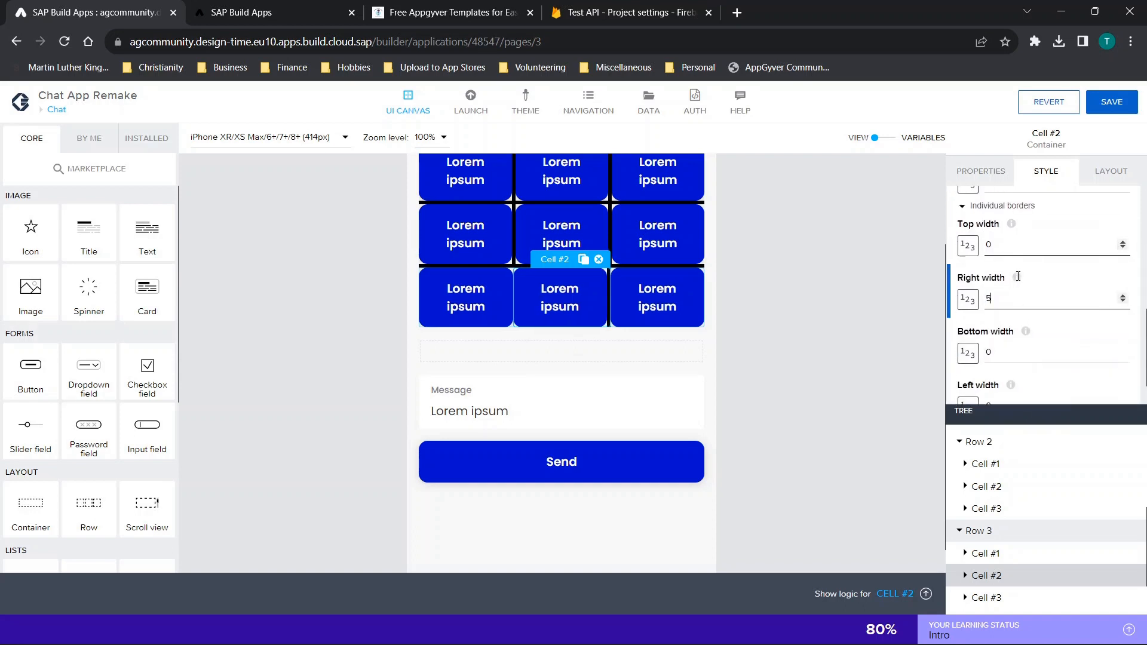
left_click(1007, 361)
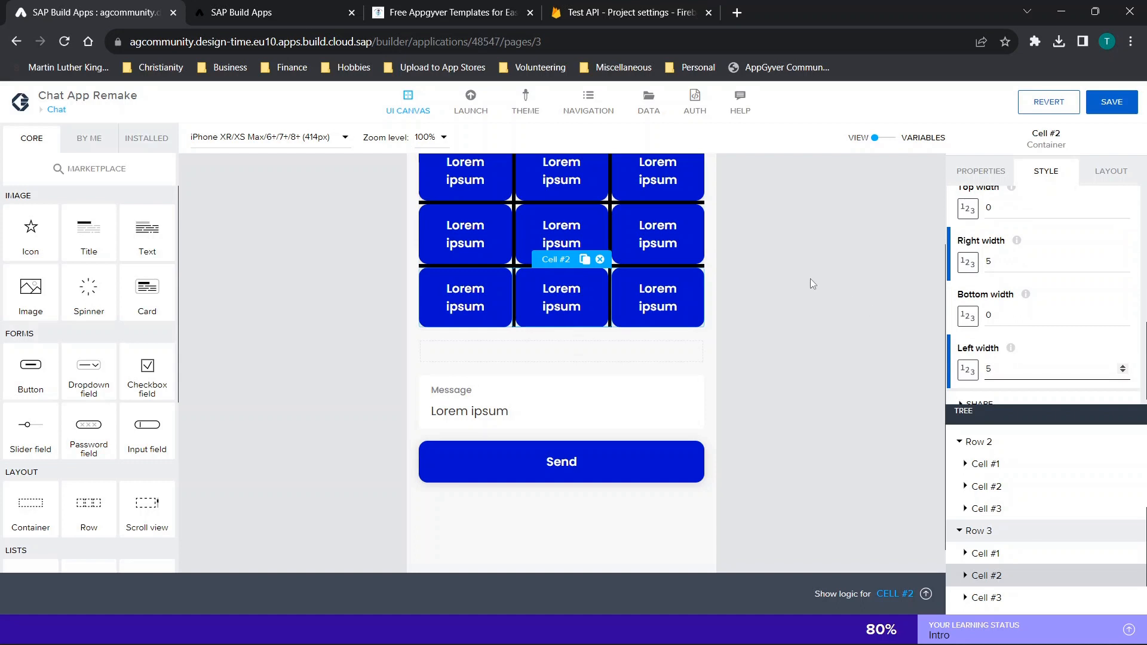
Save the app and check the tic-tac-toe grid on the Chat page of the web preview, then return to the builder.
left_click(1112, 101)
left_click(312, 5)
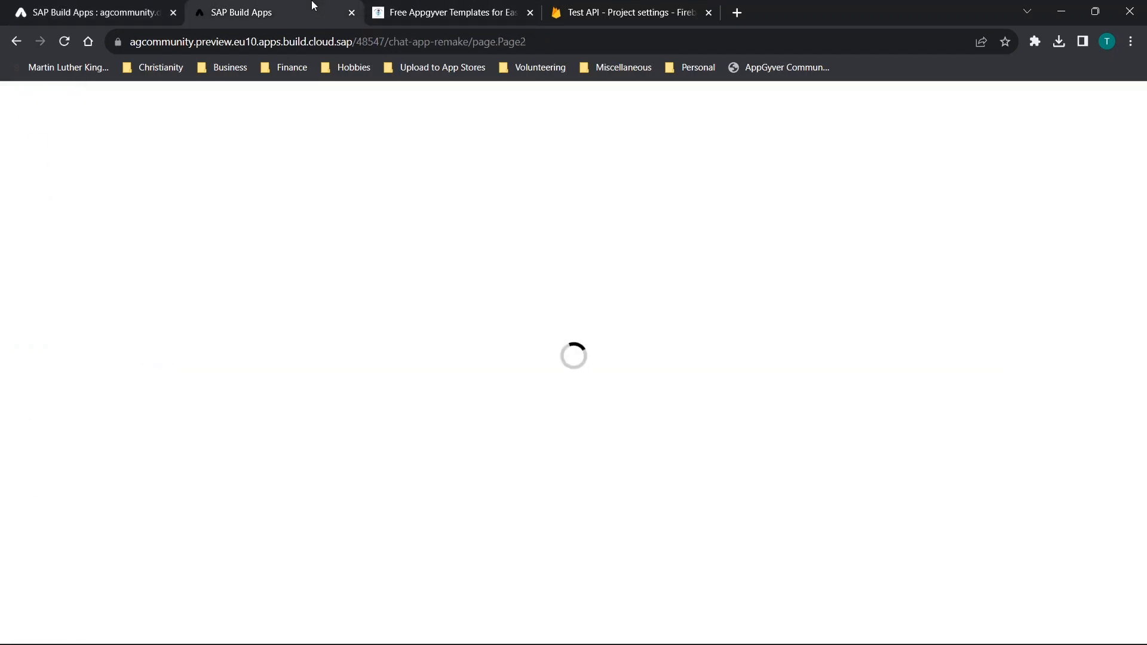
left_click(35, 154)
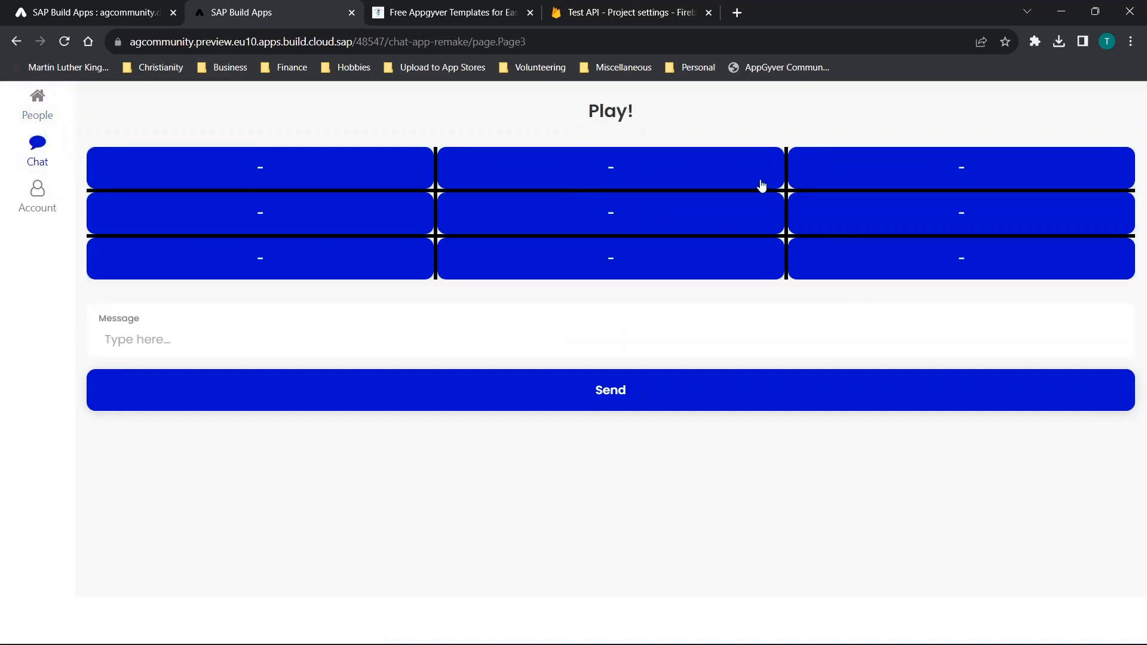
left_click(145, 6)
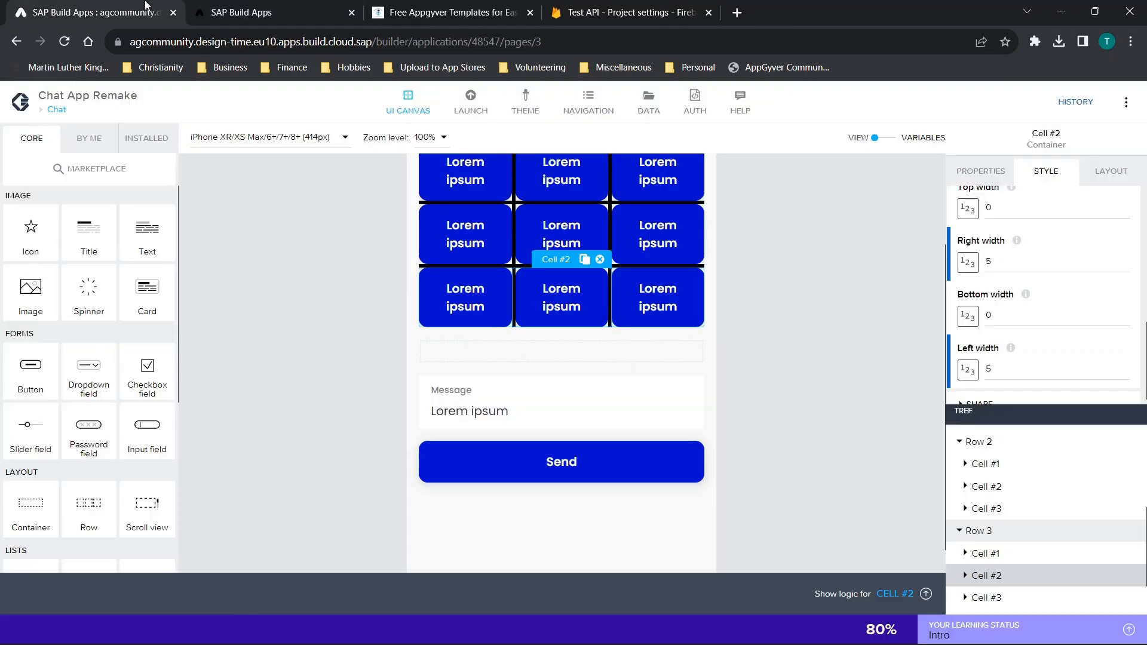
scroll(657, 285, "up", 1)
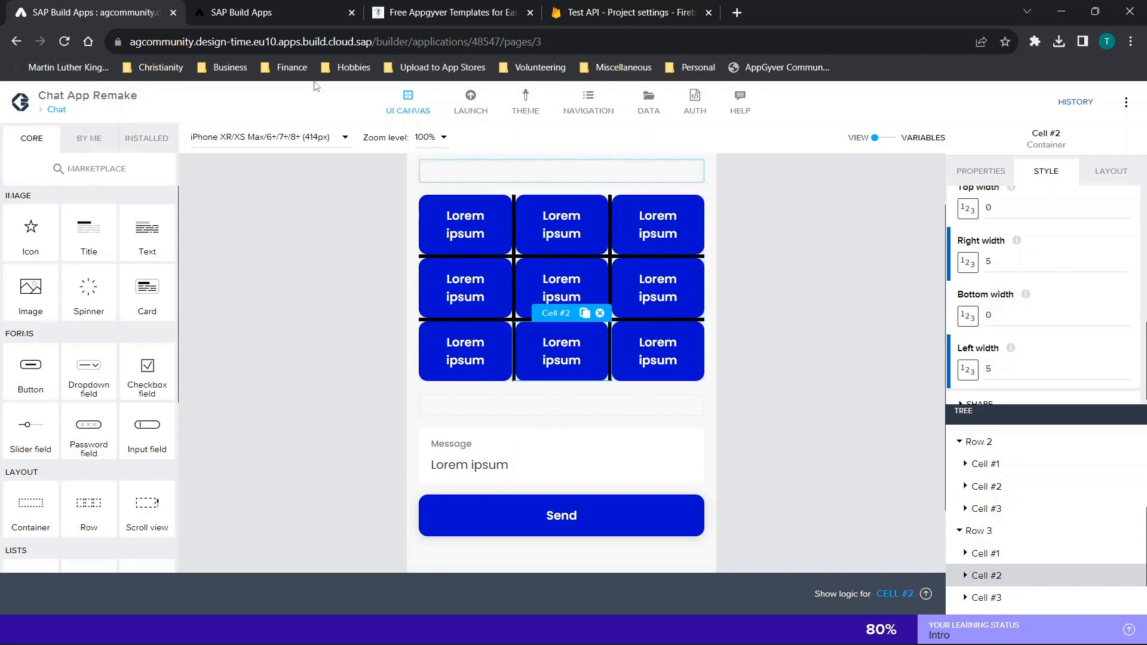
key("ctrl+Tab")
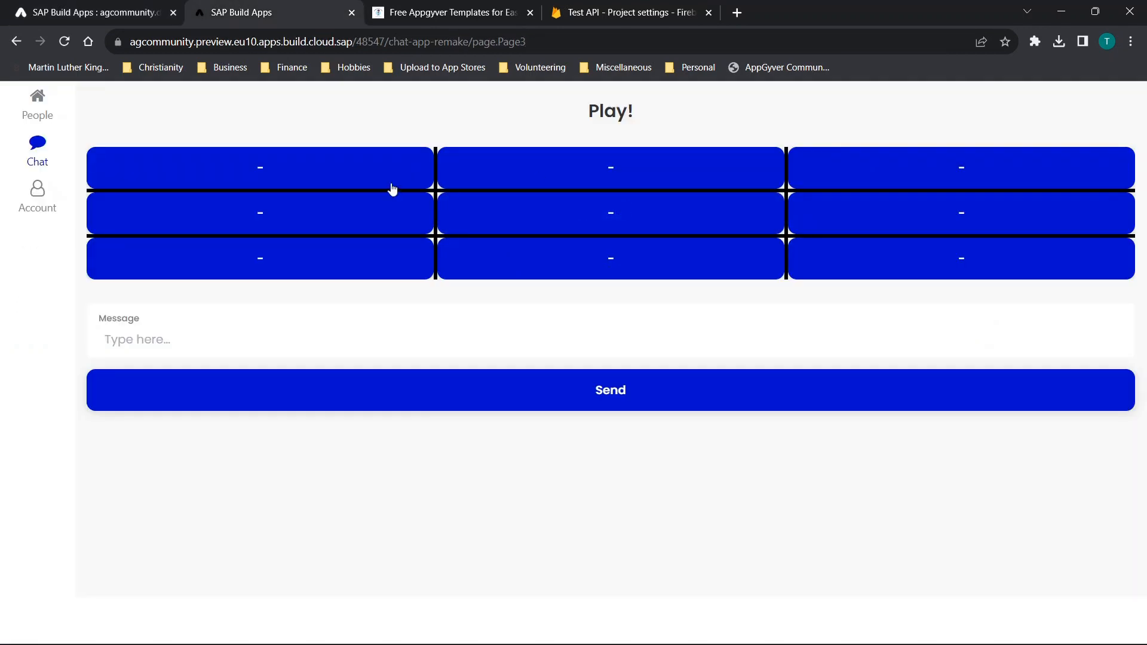
key("ctrl+shift+Tab")
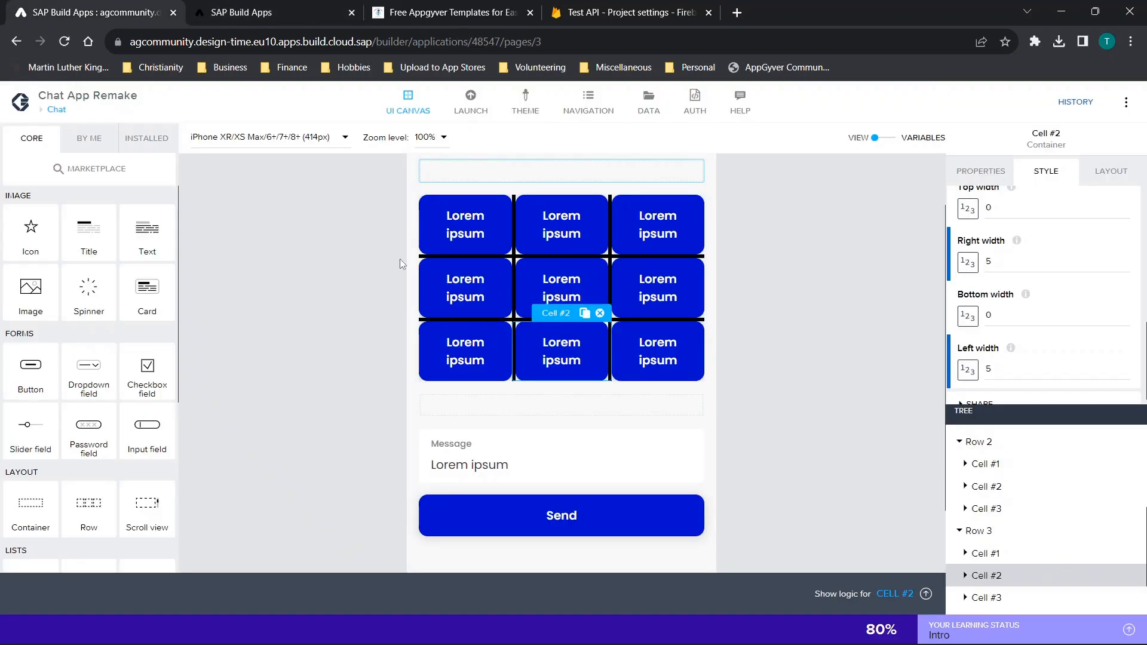
Delete the Message input field below the grid and open the Send button's properties.
left_click(646, 434)
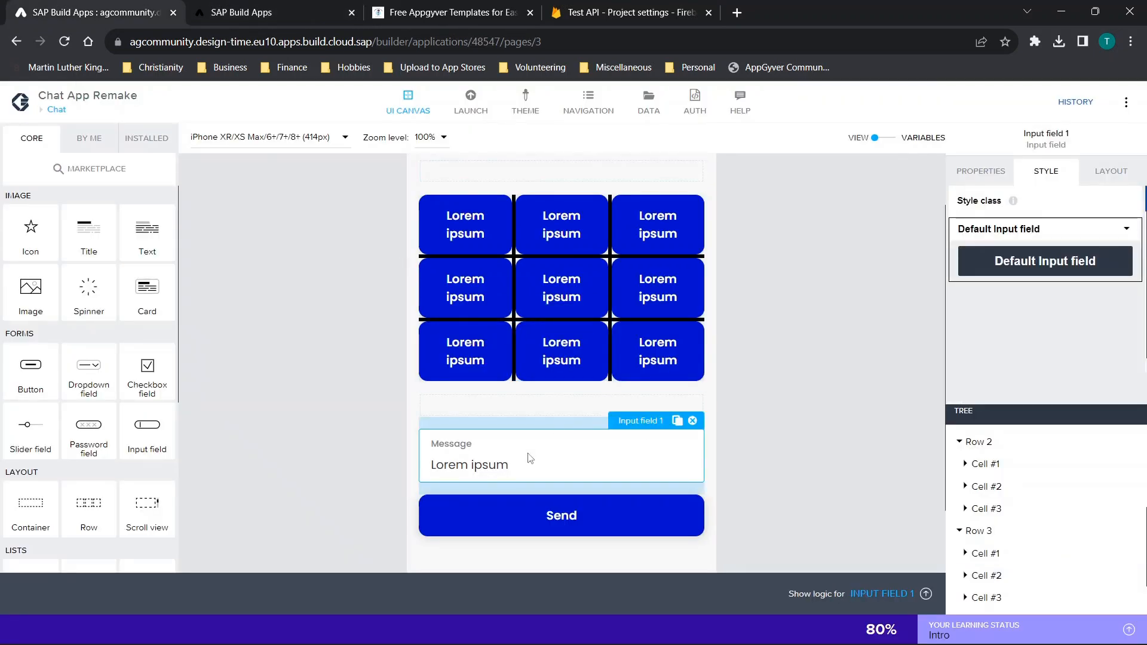
left_click(693, 421)
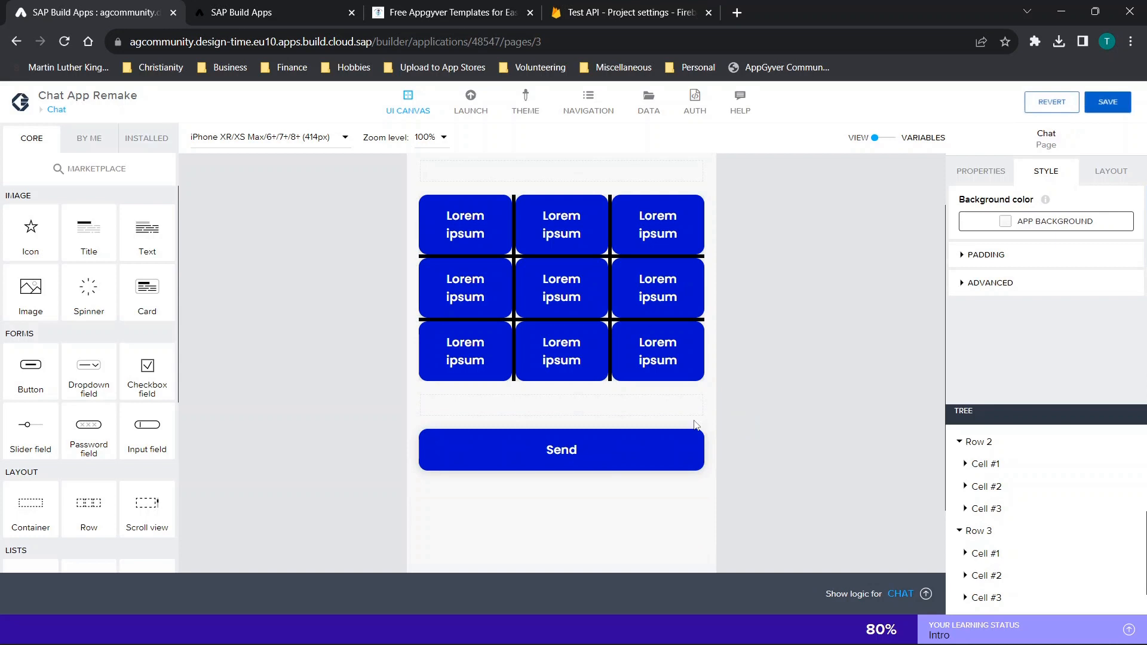
left_click(615, 450)
left_click(980, 172)
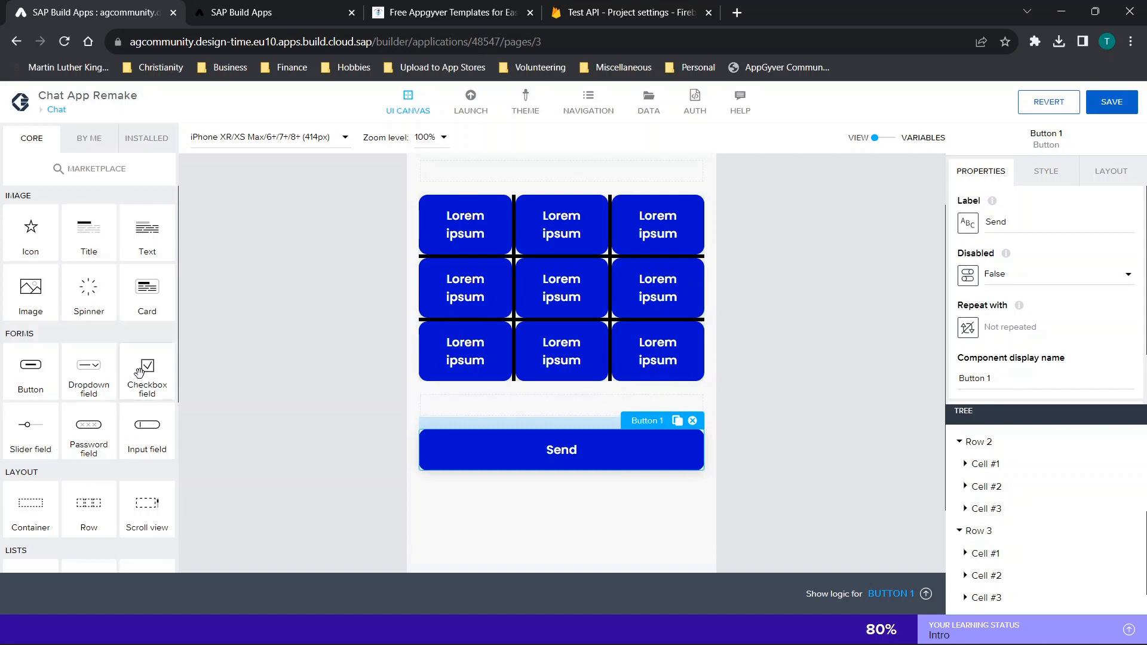
Look through the core component library for a suitable component.
scroll(103, 318, "down", 2)
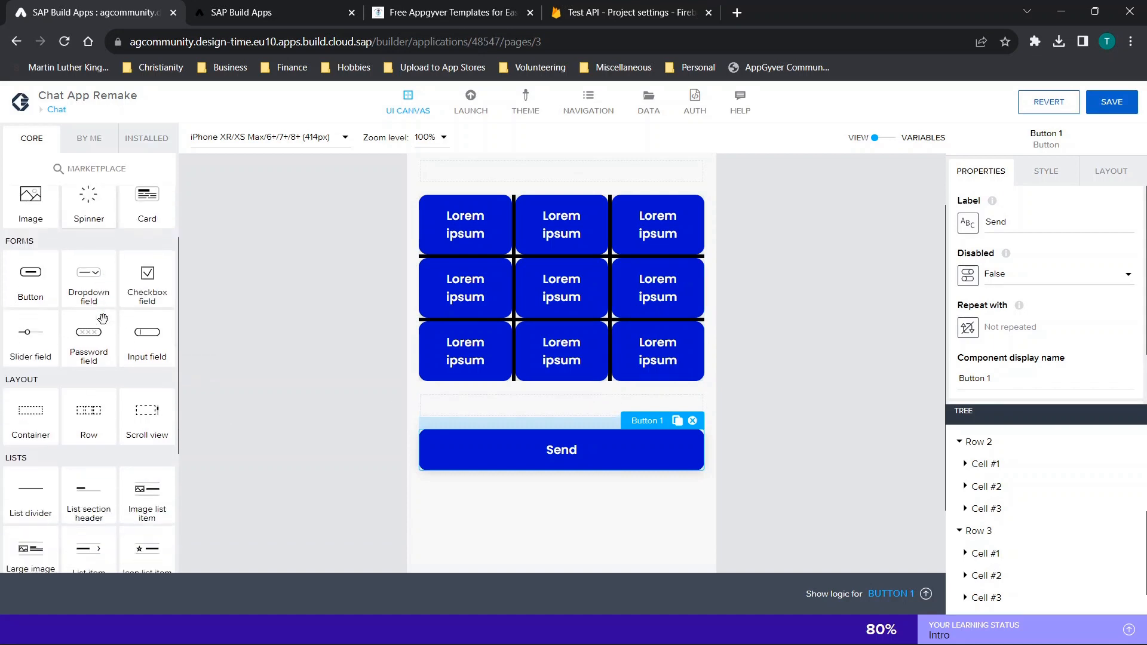
scroll(103, 318, "up", 2)
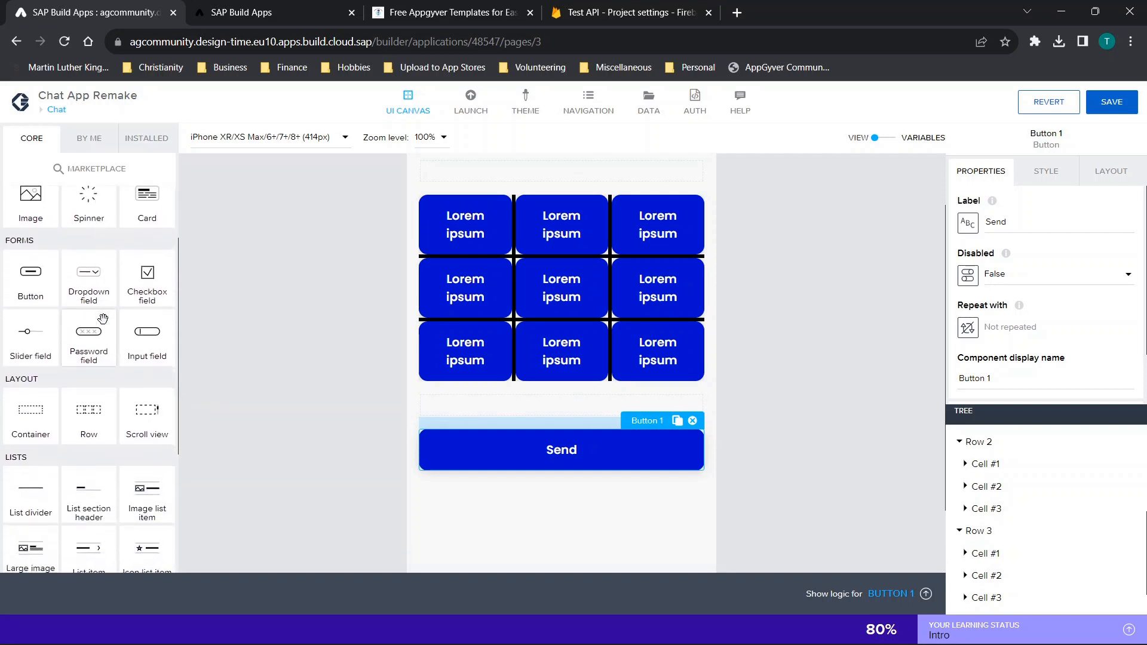
scroll(84, 289, "down", 4)
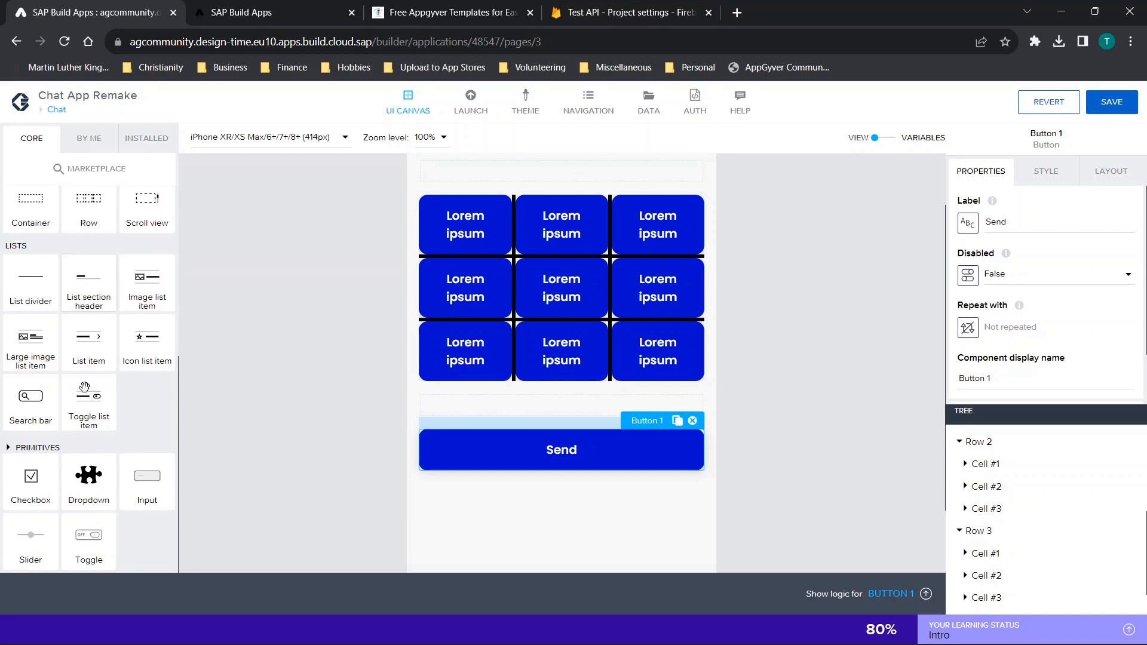
scroll(138, 347, "up", 3)
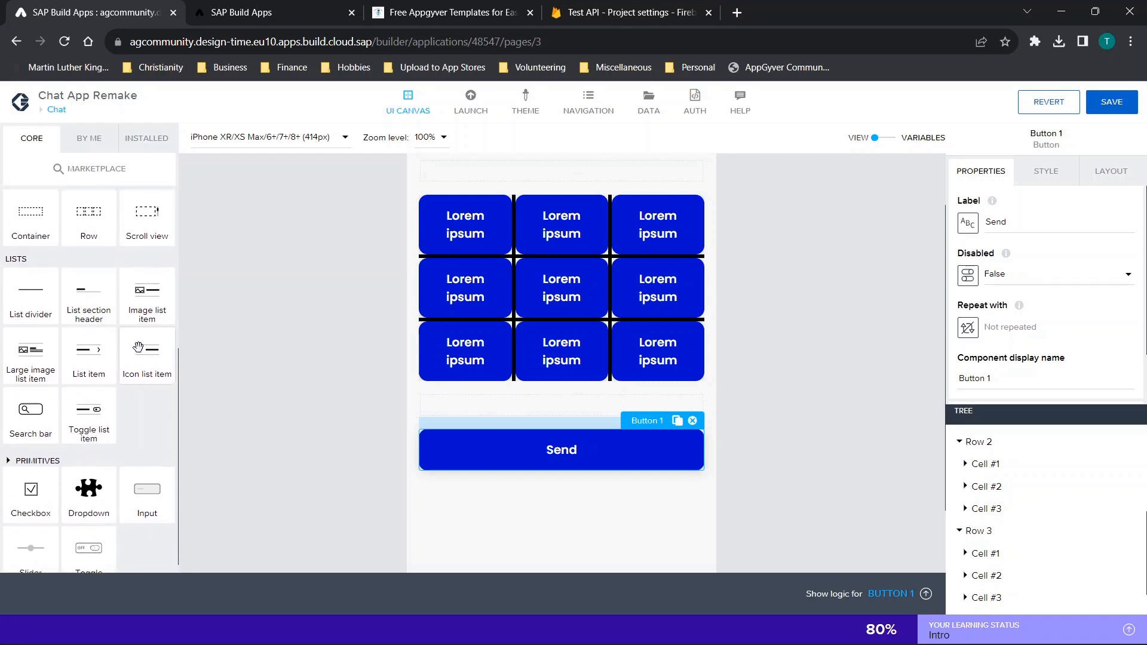
Insert a two-cell row above the Send button and place a button in each cell.
scroll(138, 353, "up", 1)
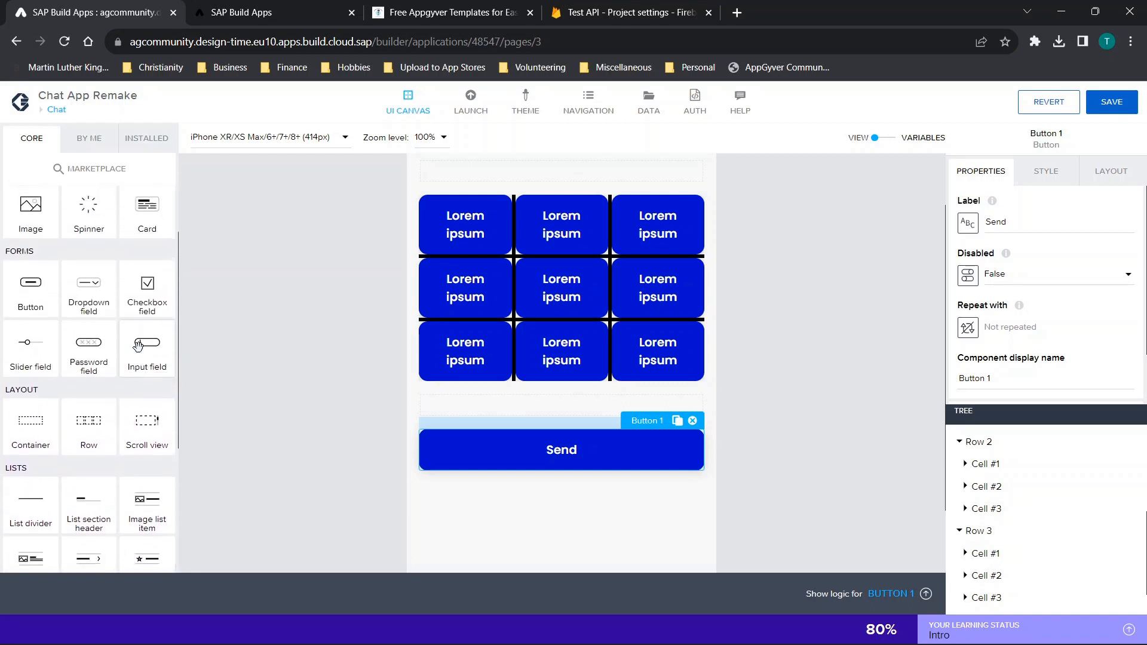
left_click_drag(96, 440, 592, 435)
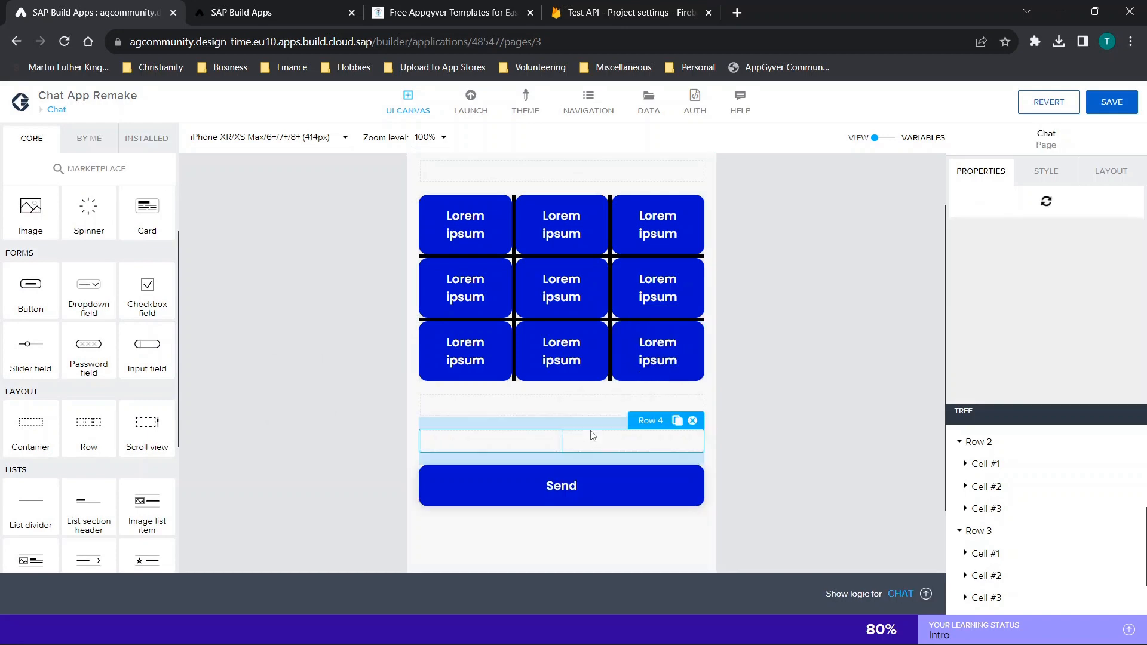
left_click_drag(30, 285, 545, 447)
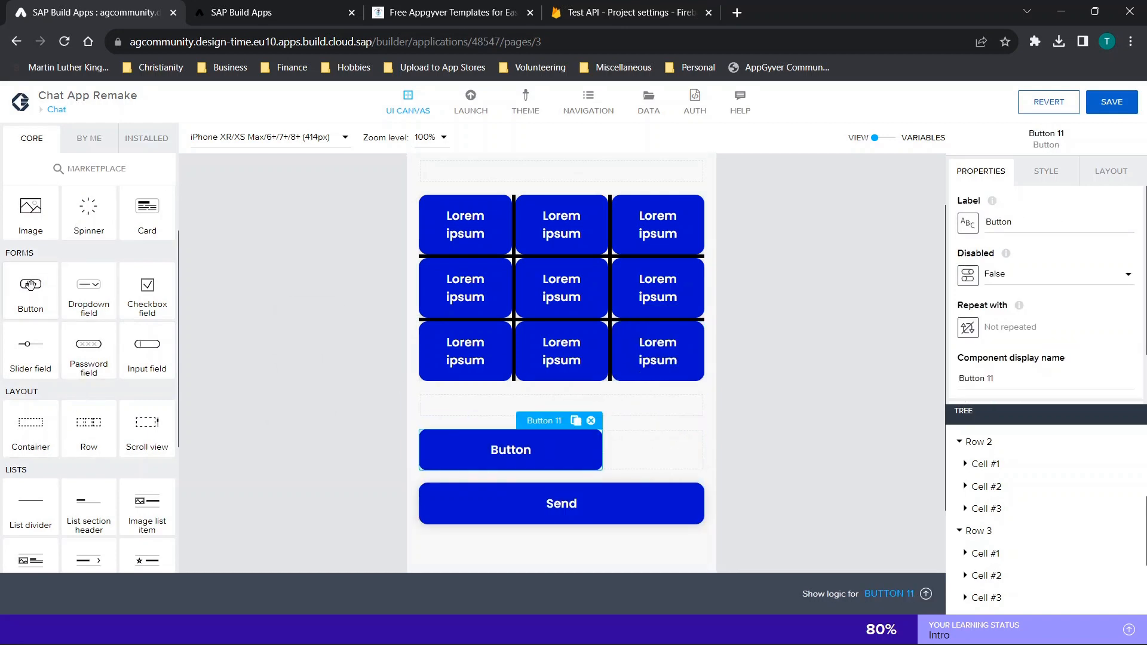
left_click_drag(30, 285, 651, 449)
Label the first button in the new row X and the second button O.
left_click(510, 431)
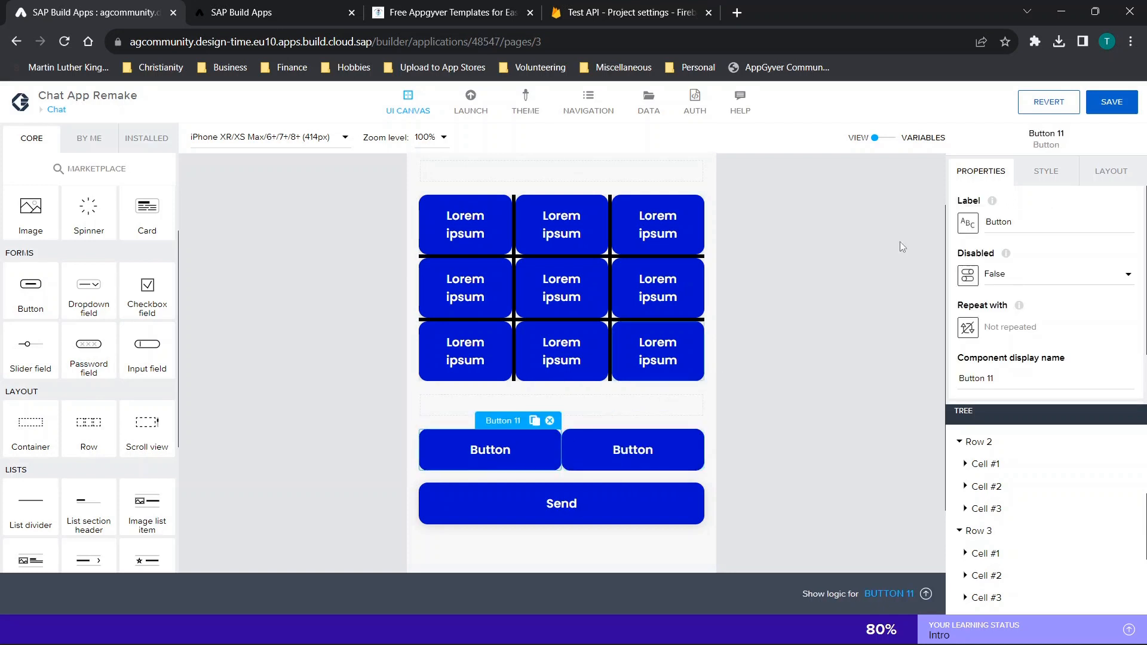
double_click(1074, 219)
type("X")
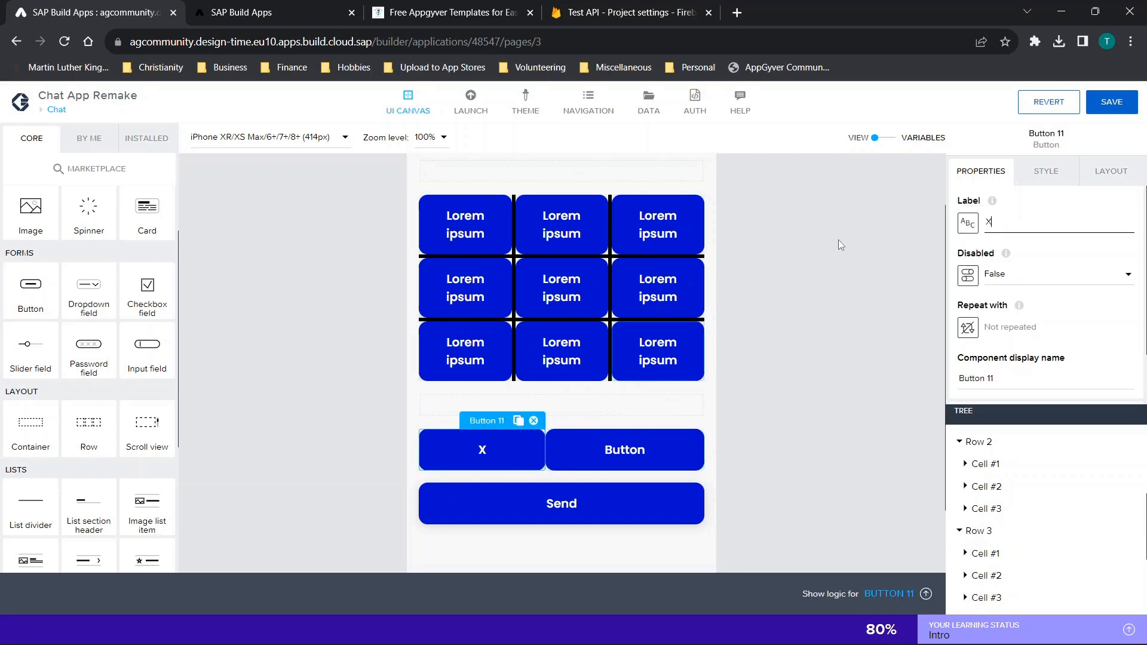
left_click(638, 450)
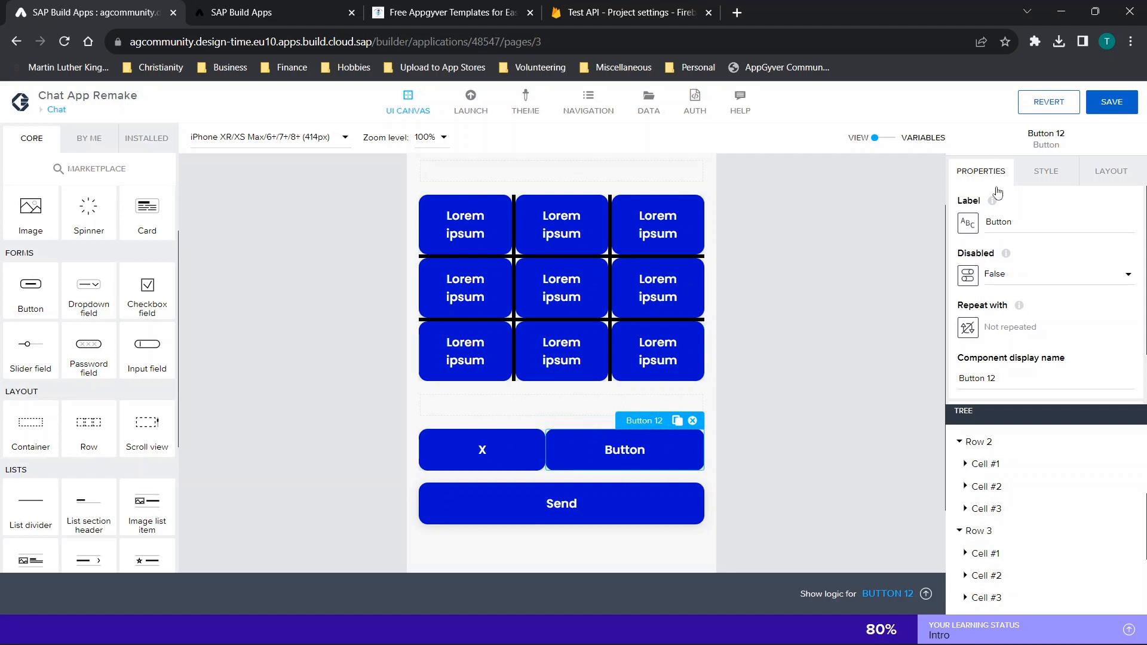
left_click(1023, 220)
double_click(1022, 220)
type("O")
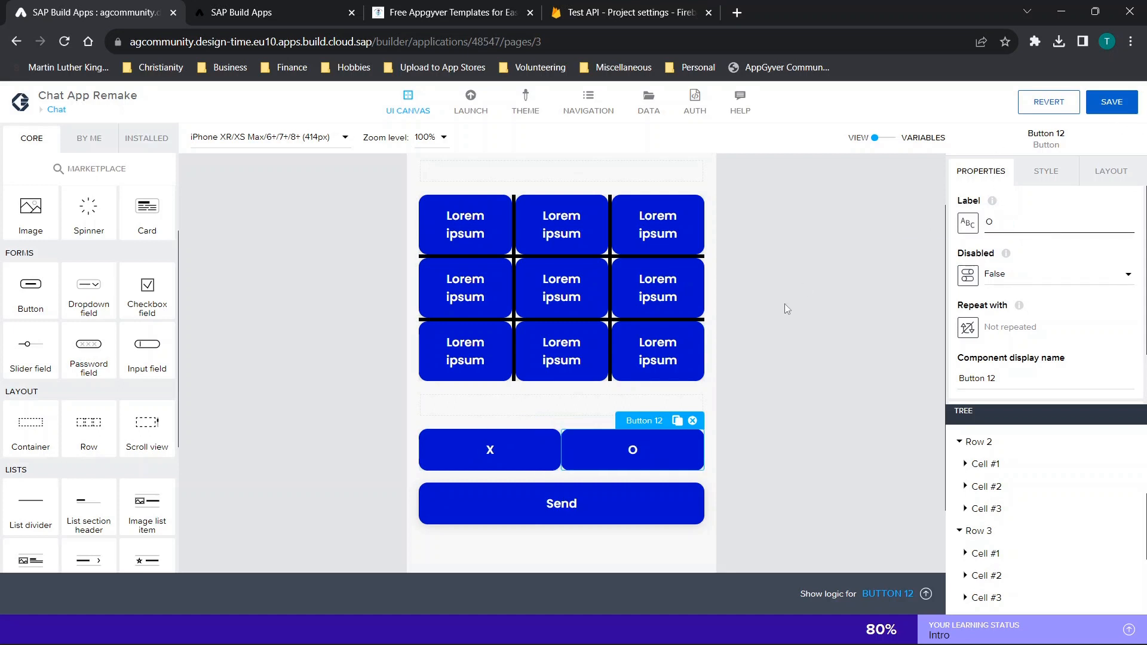
Save the app with the new X and O buttons and check the Play page in the app preview.
scroll(586, 395, "down", 1)
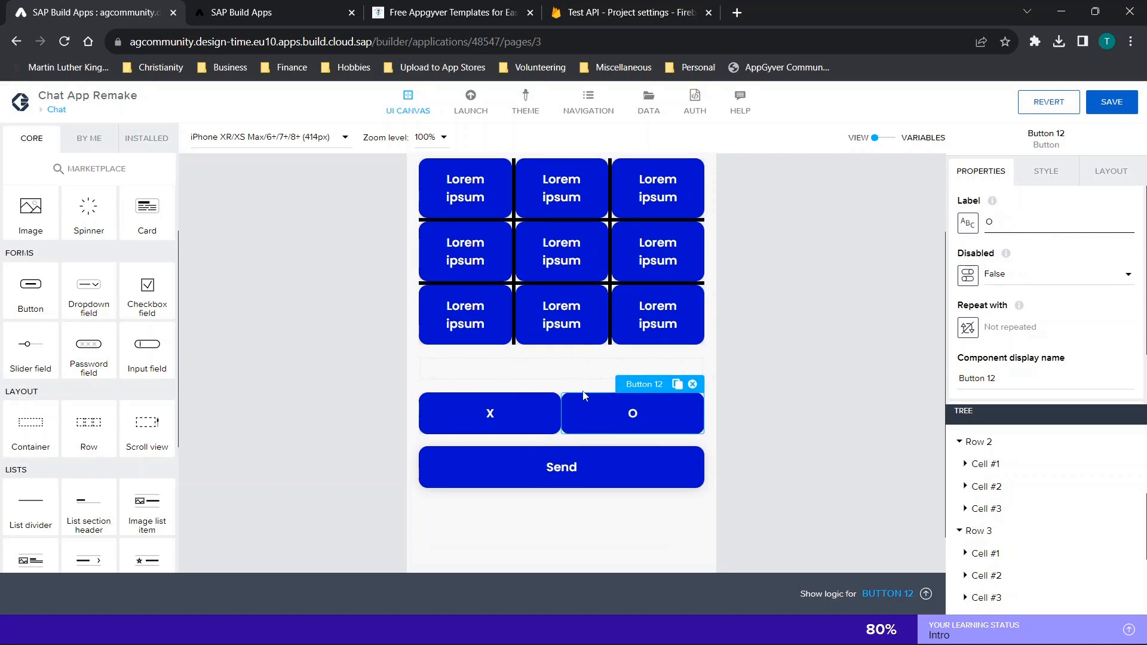
left_click(529, 460)
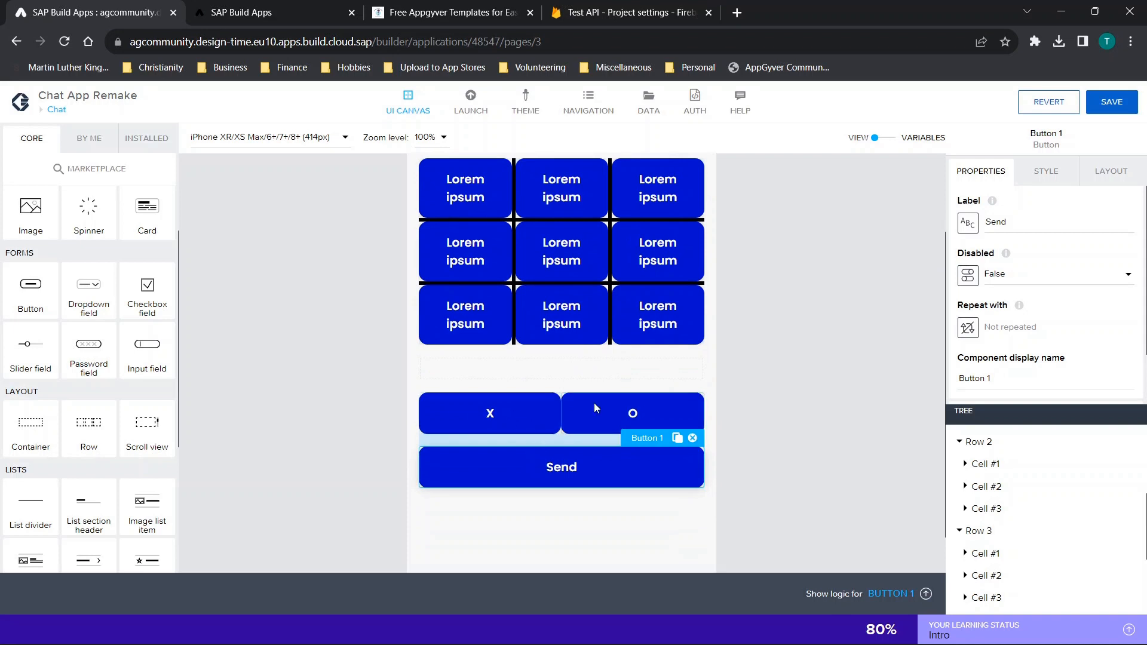
left_click(1112, 101)
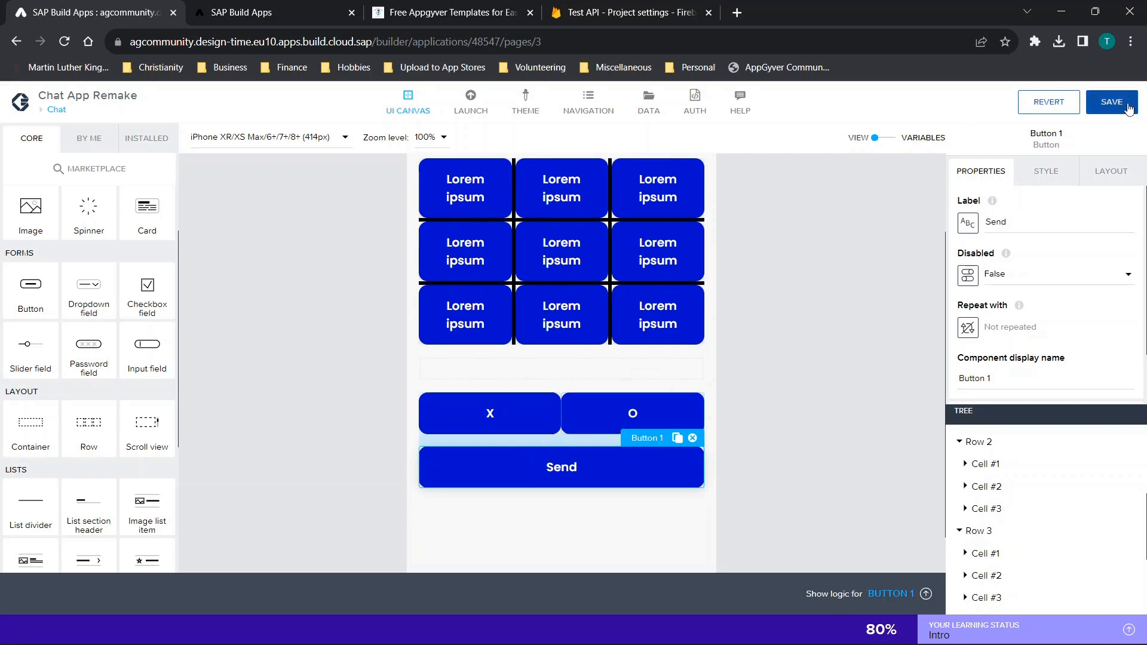
left_click(495, 417)
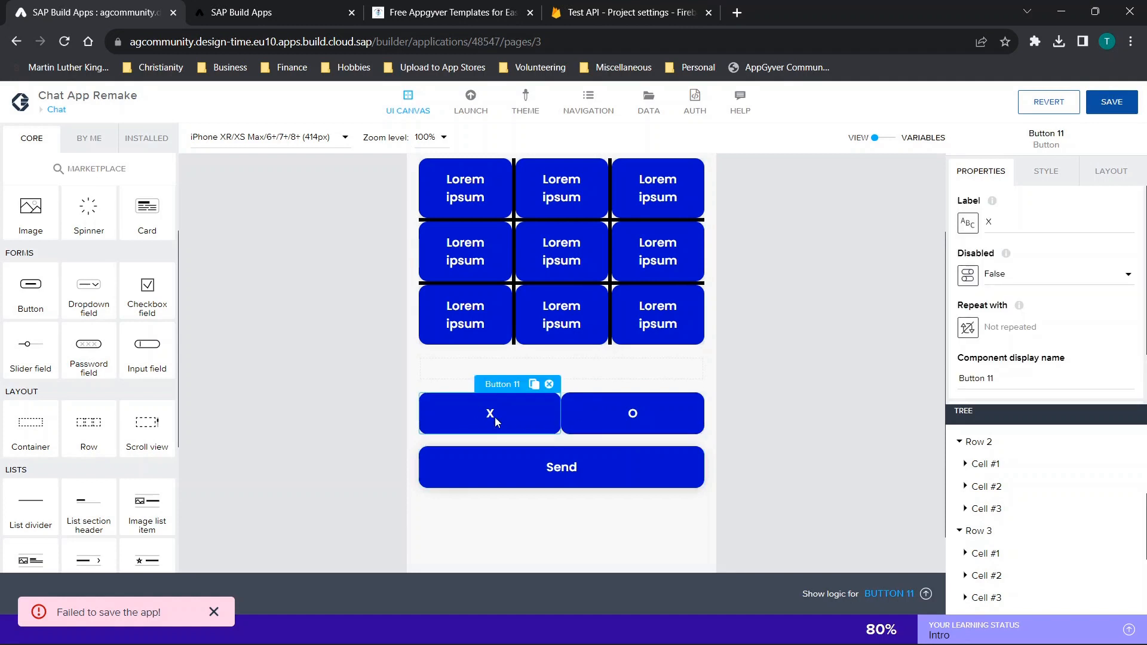
left_click(468, 342)
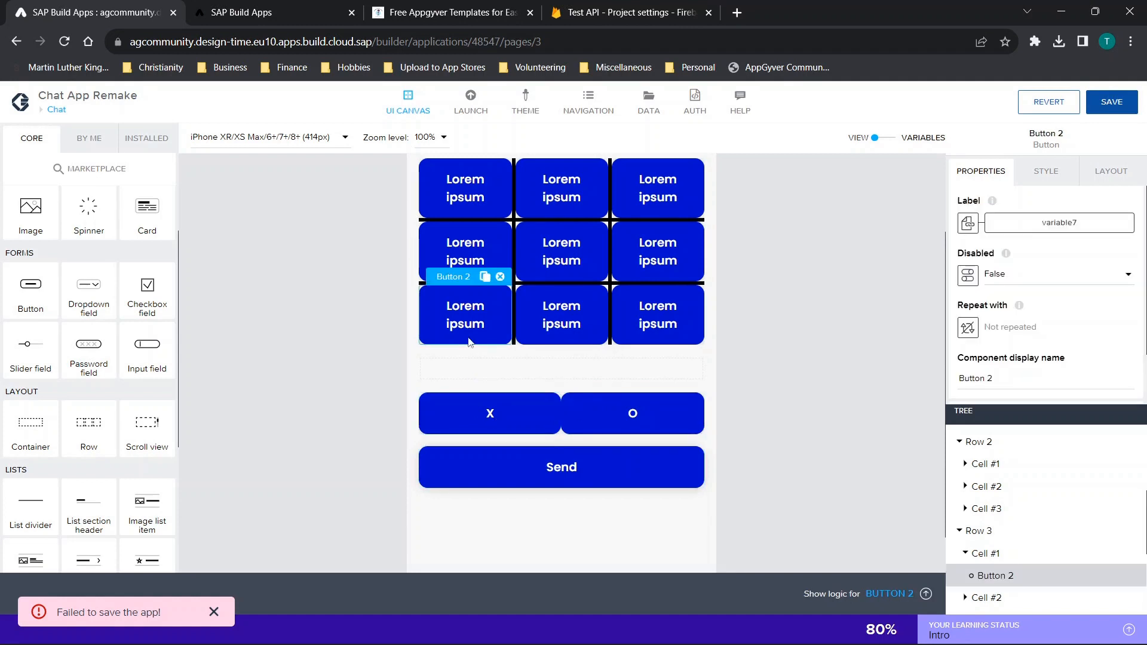
left_click(585, 481)
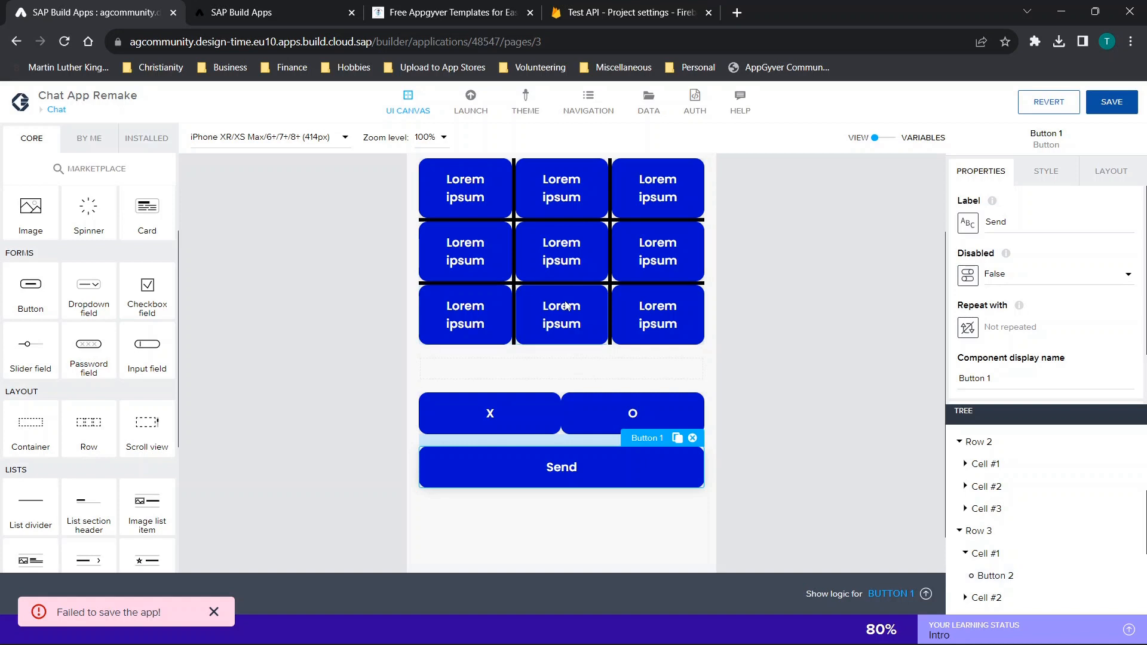
left_click(1128, 111)
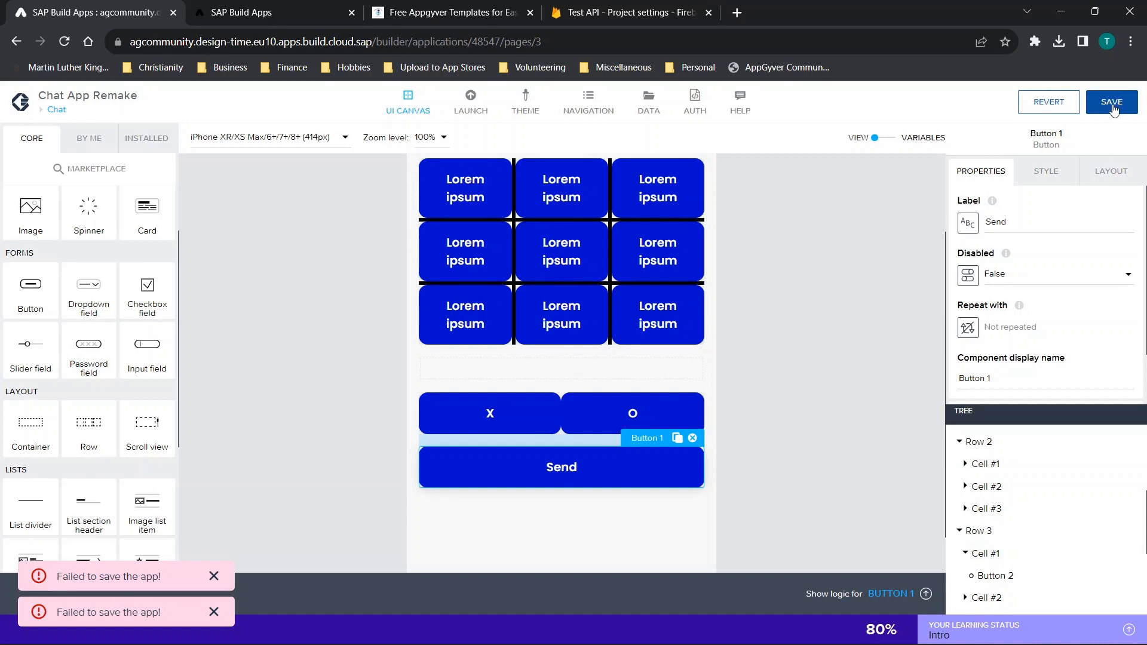
left_click(237, 6)
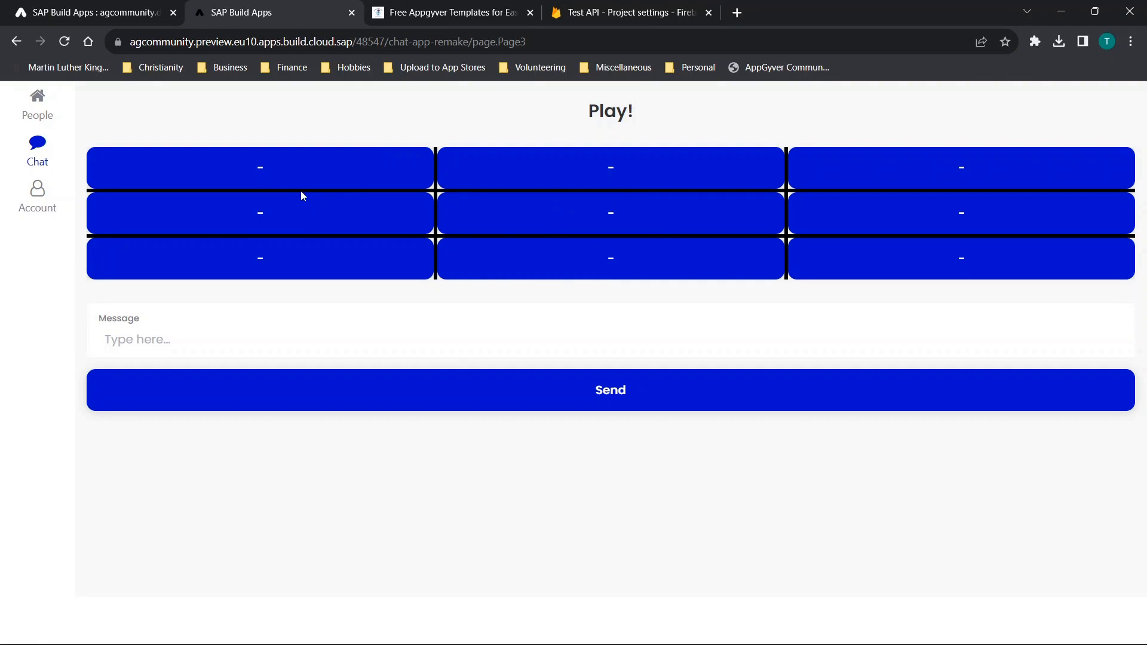
left_click(95, 12)
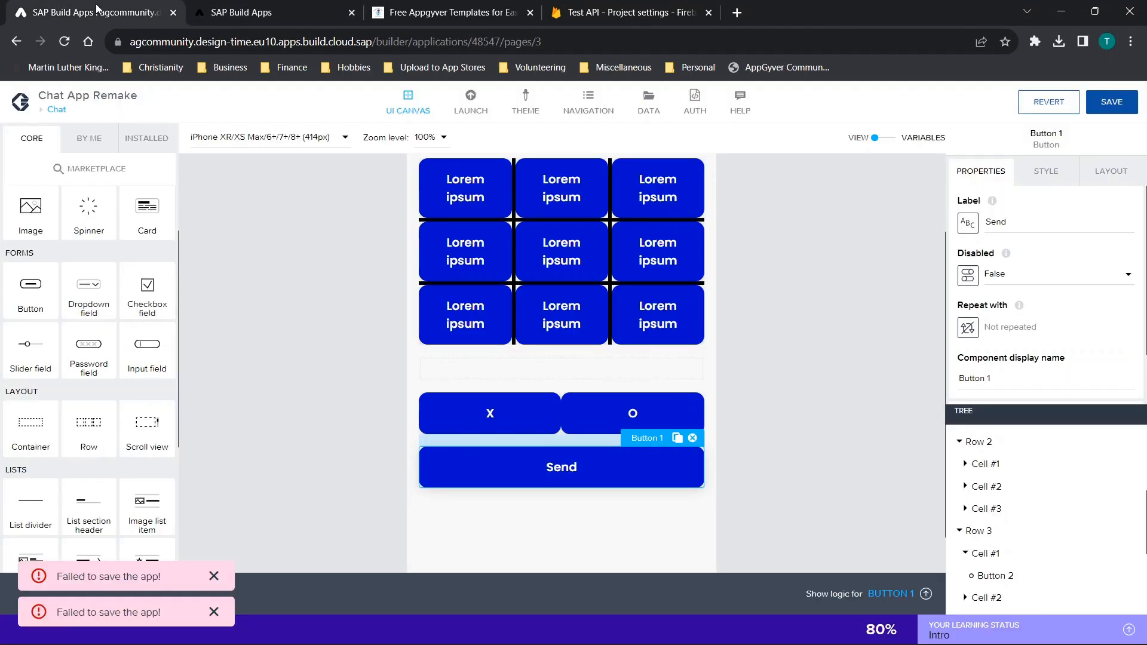
left_click(1113, 106)
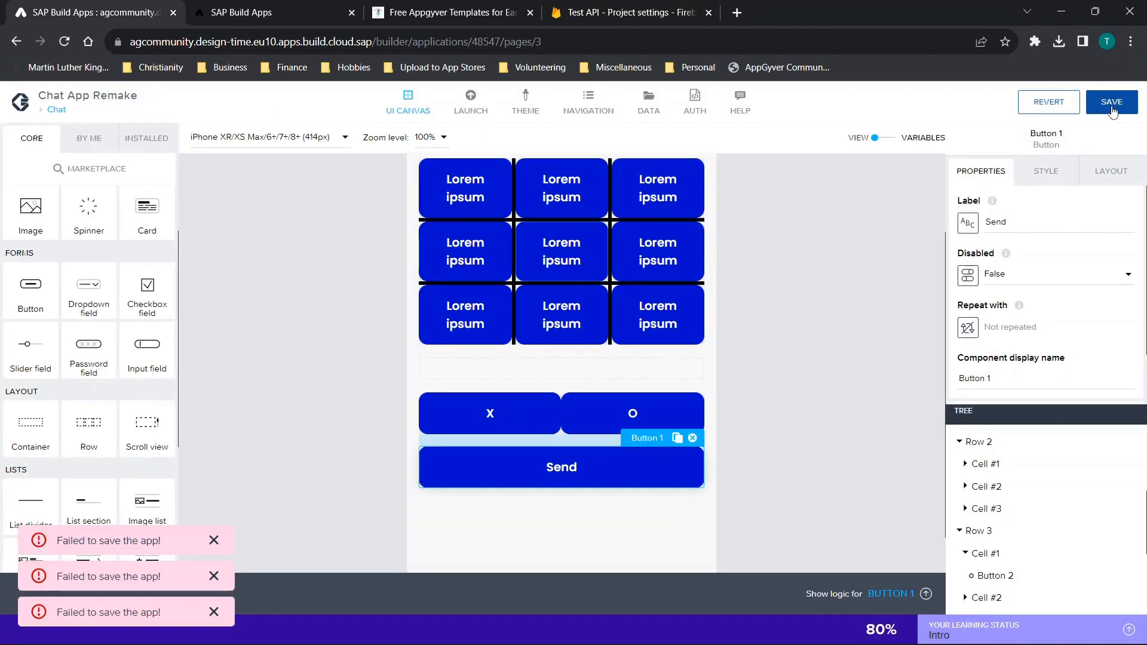
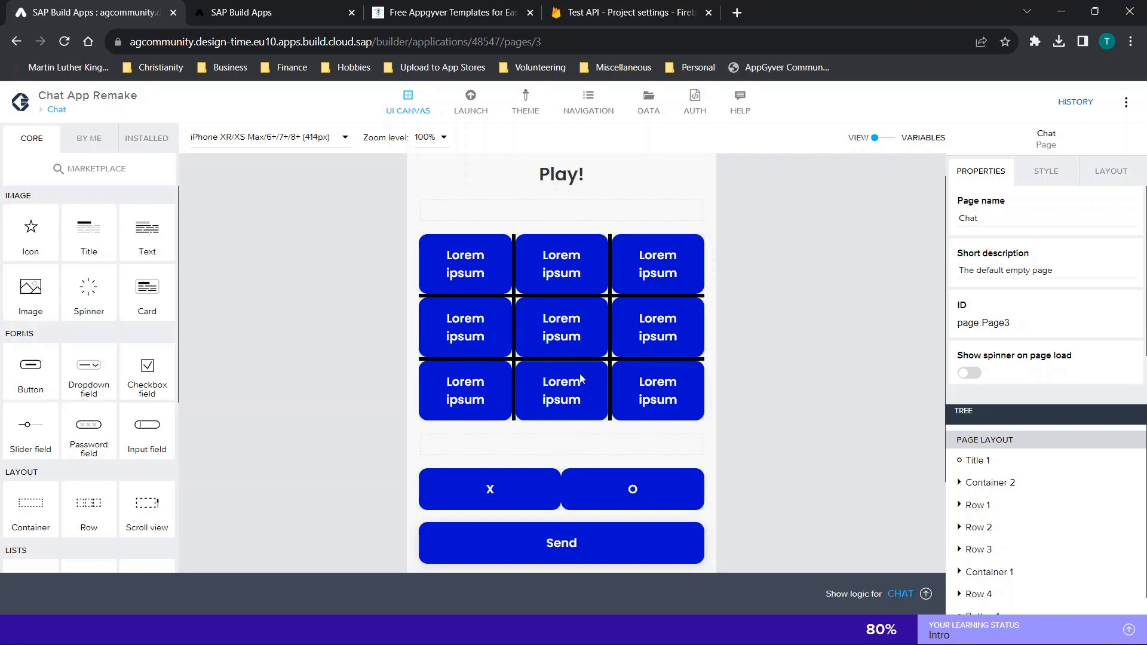
Examine the URL formula of the HTTP request in the Send button's tap logic.
left_click(593, 537)
scroll(779, 462, "down", 2)
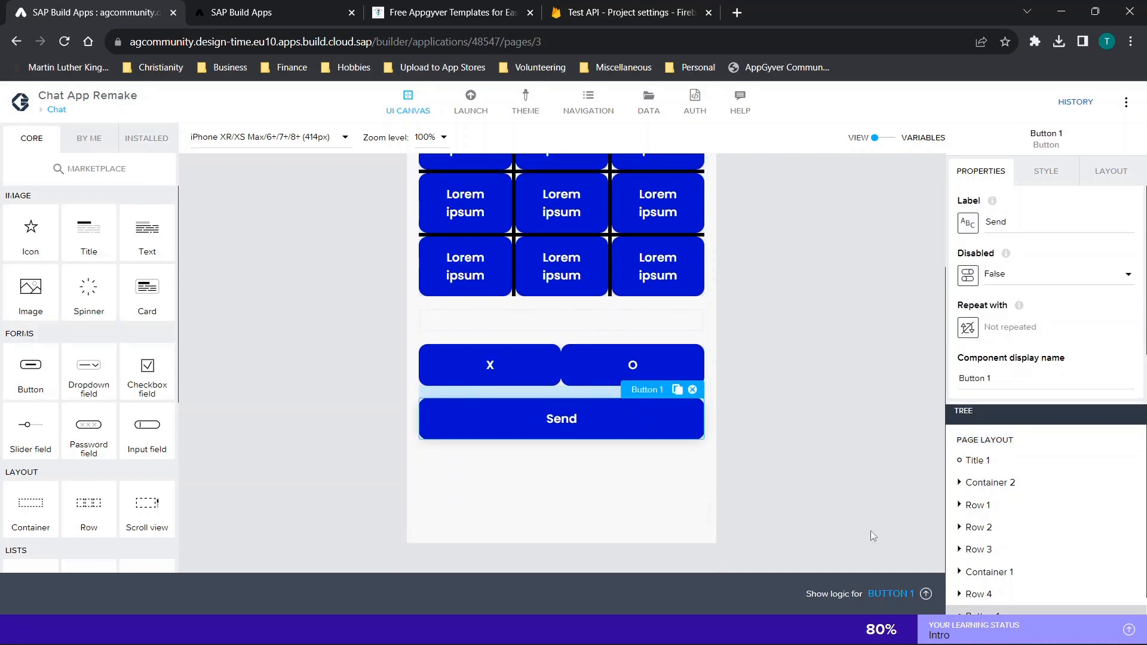
left_click(926, 593)
left_click(532, 481)
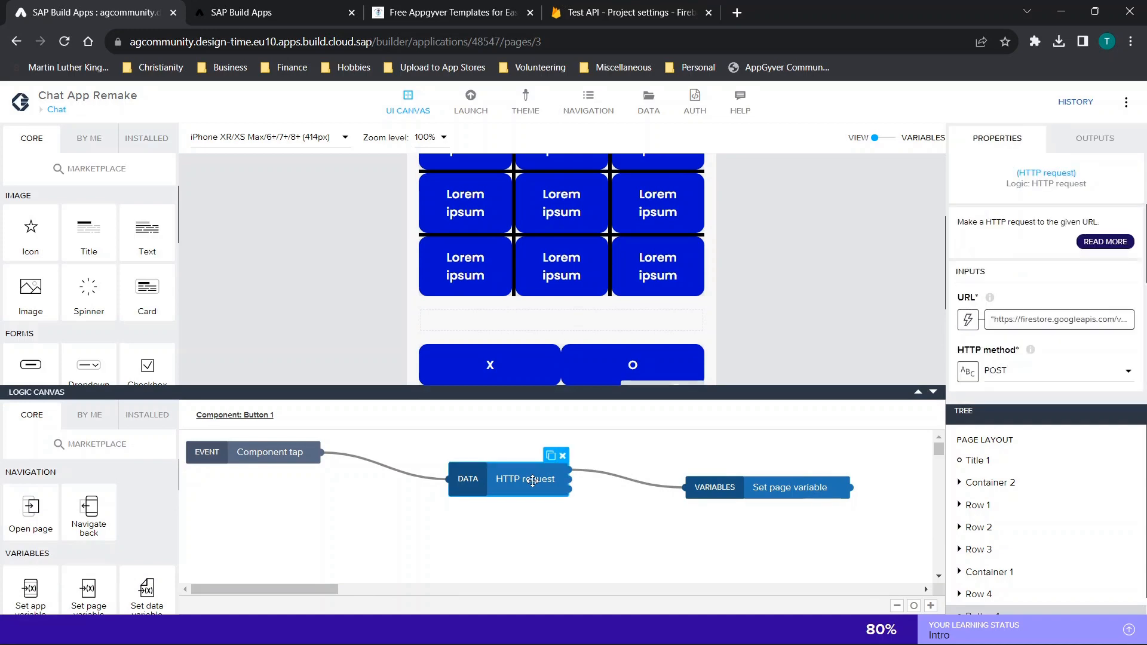
left_click(1068, 320)
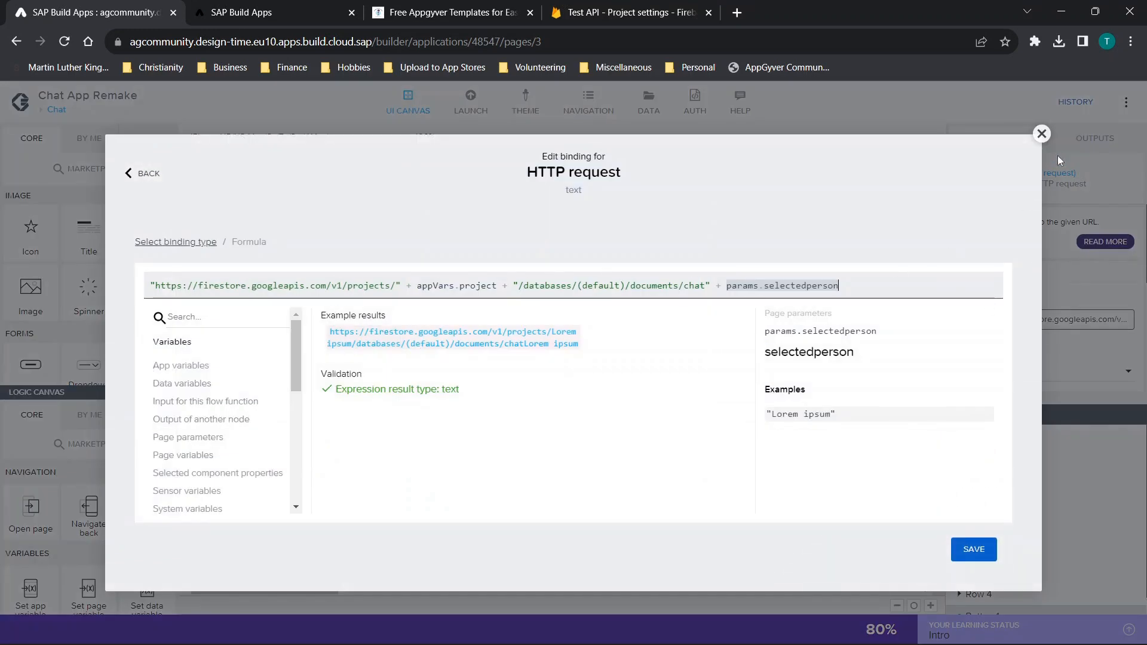
left_click(1041, 135)
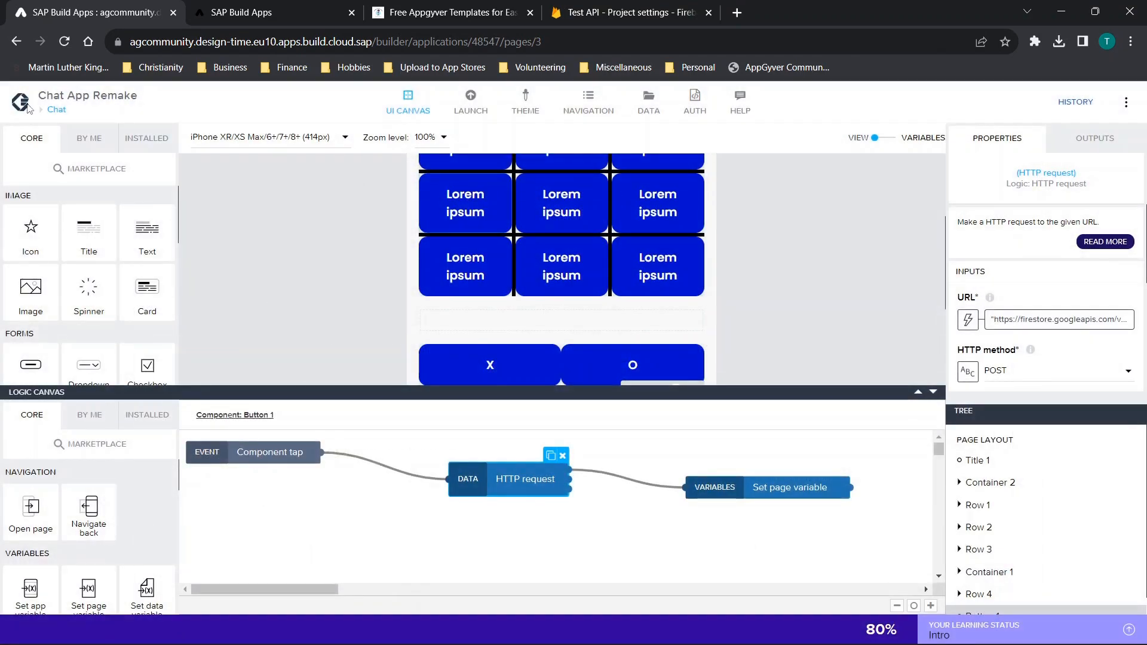
Switch to the Find People page and show the tap logic of the first text in the Friends list.
scroll(338, 180, "up", 3)
left_click(63, 112)
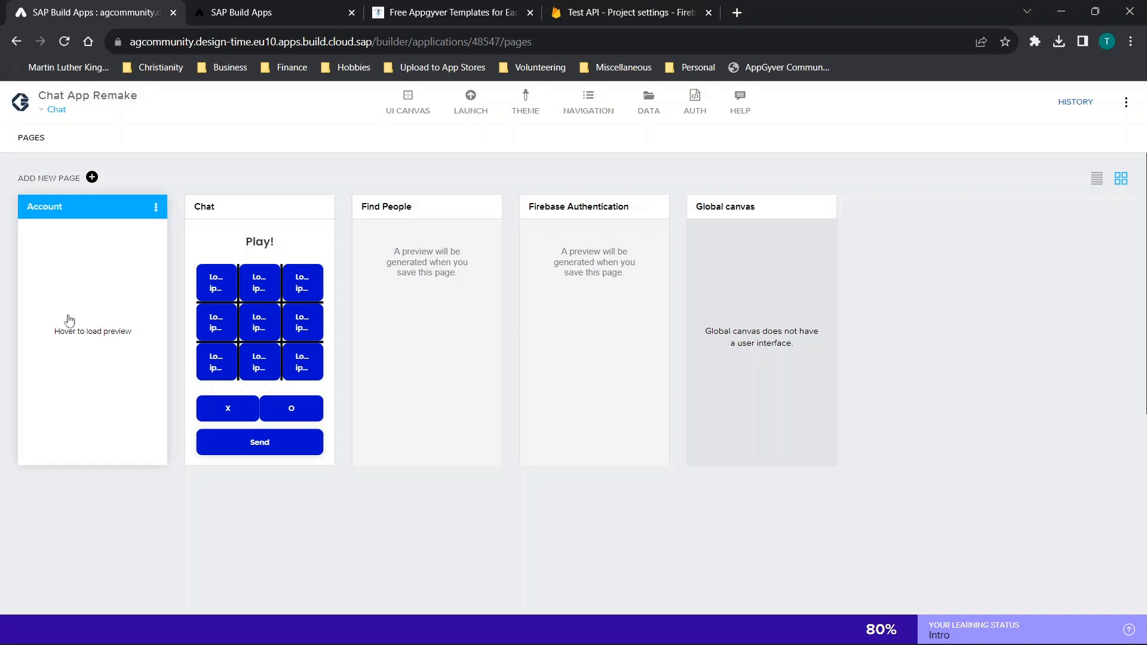
left_click(390, 311)
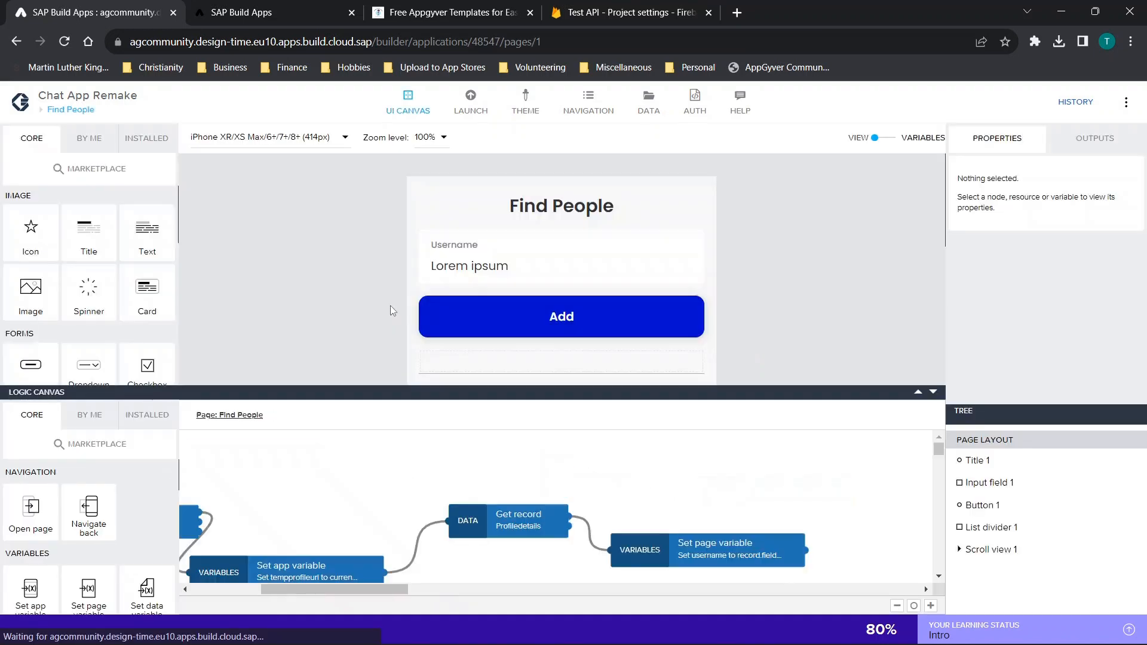
scroll(390, 307, "down", 3)
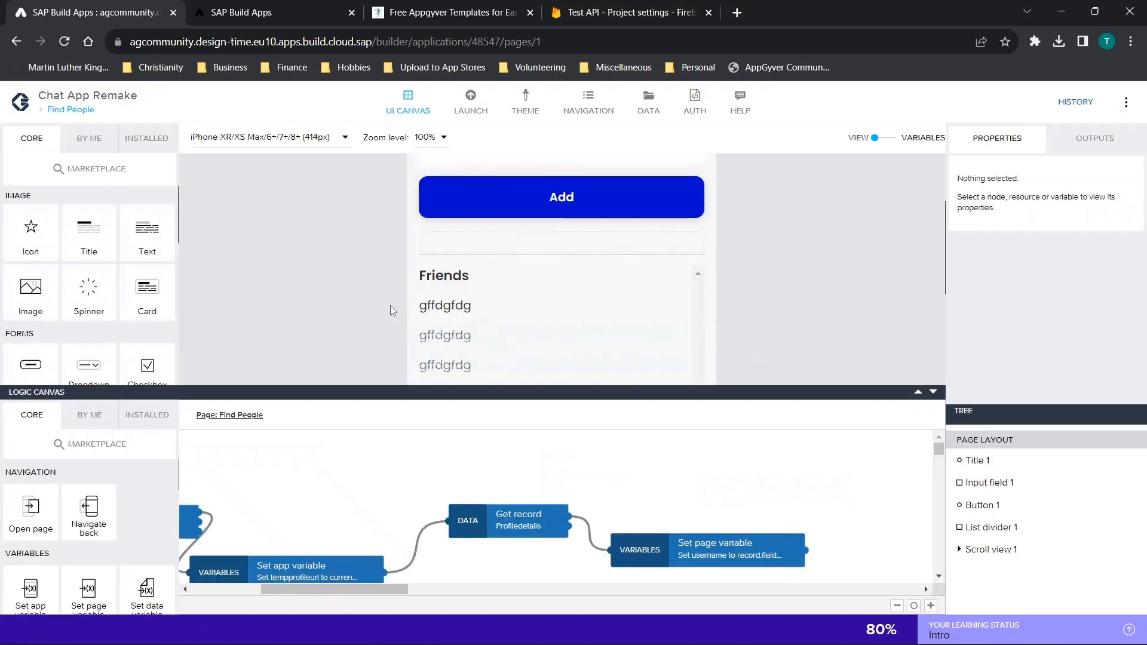
left_click(461, 276)
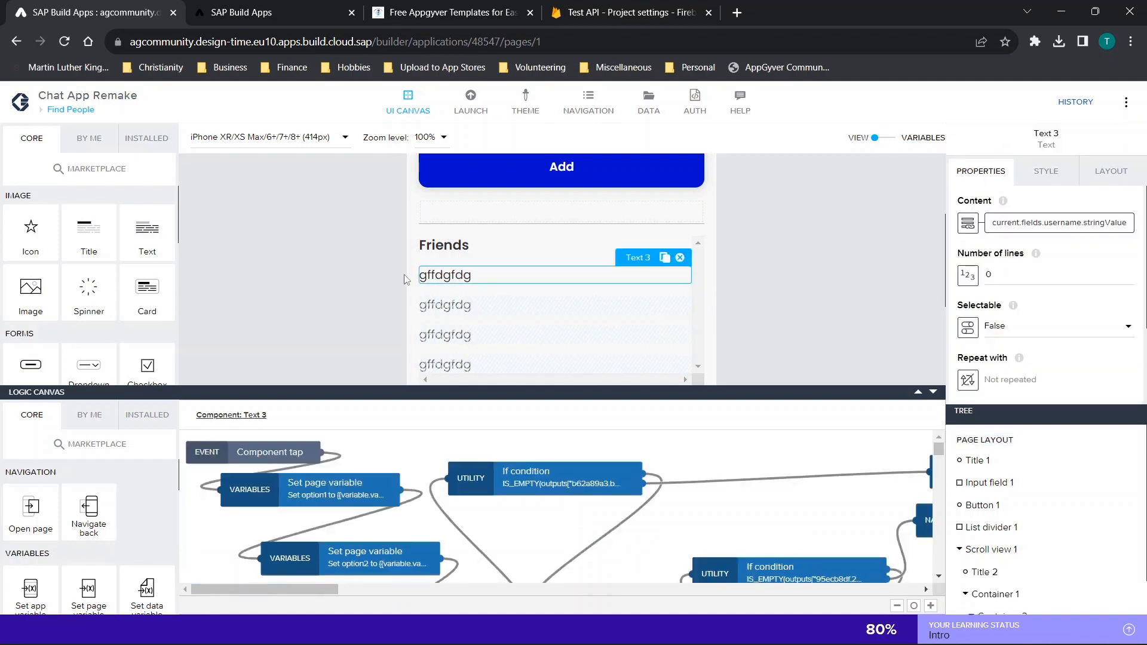
Examine the URL formula of the first GET HTTP request in the friend text's logic.
scroll(461, 276, "up", 1)
scroll(461, 276, "down", 2)
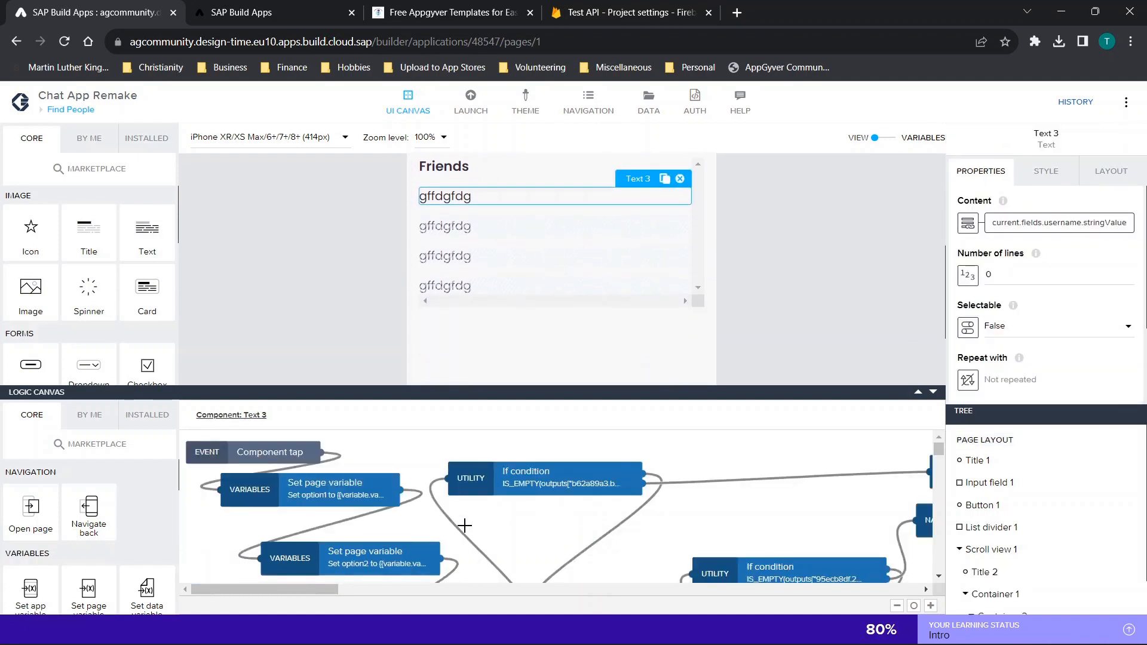
scroll(465, 525, "down", 3)
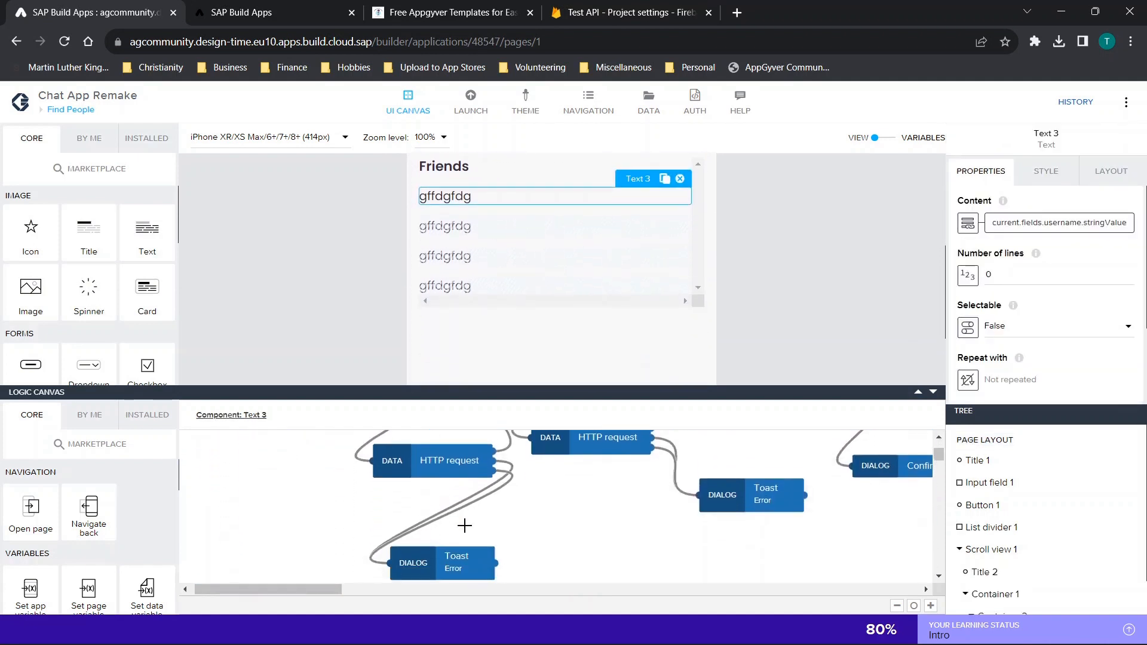
scroll(465, 525, "up", 1)
left_click(446, 511)
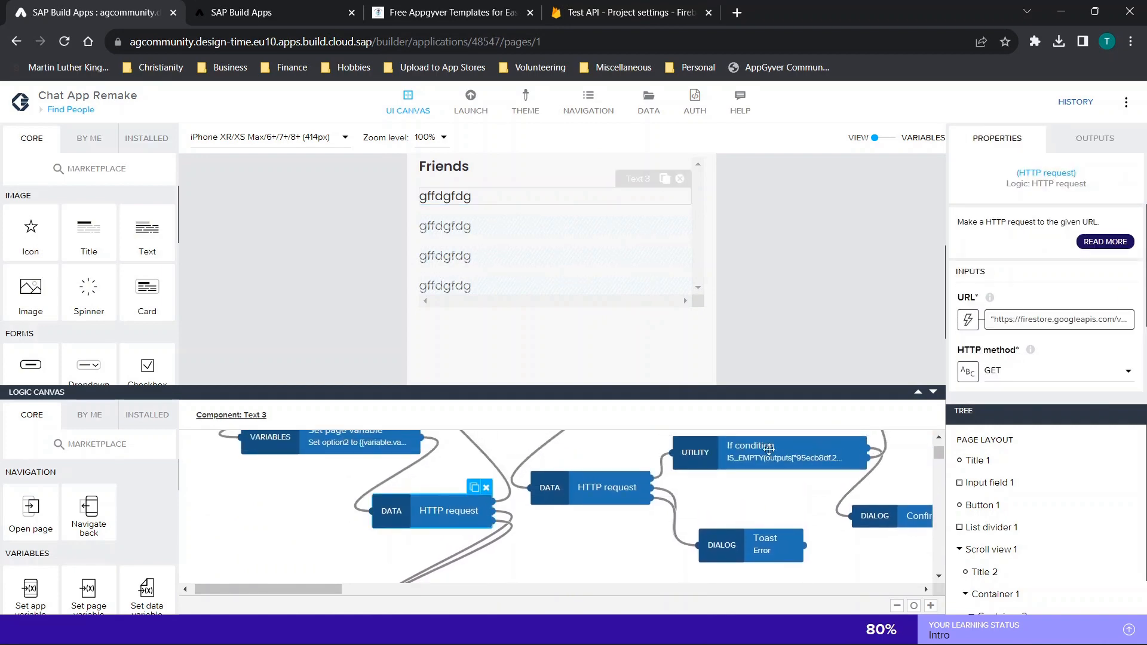
left_click(1035, 327)
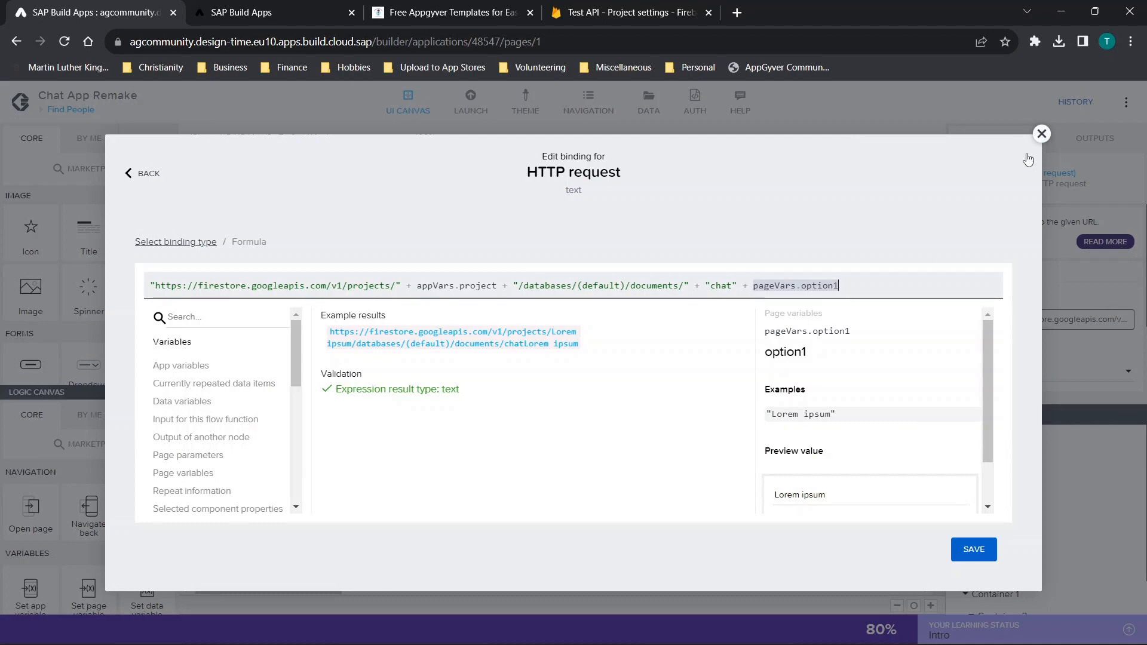
left_click(1041, 134)
Review how the If condition, HTTP request, Confirm and Open page nodes connect in the friend text's logic.
scroll(645, 457, "right", 9)
scroll(645, 457, "up", 2)
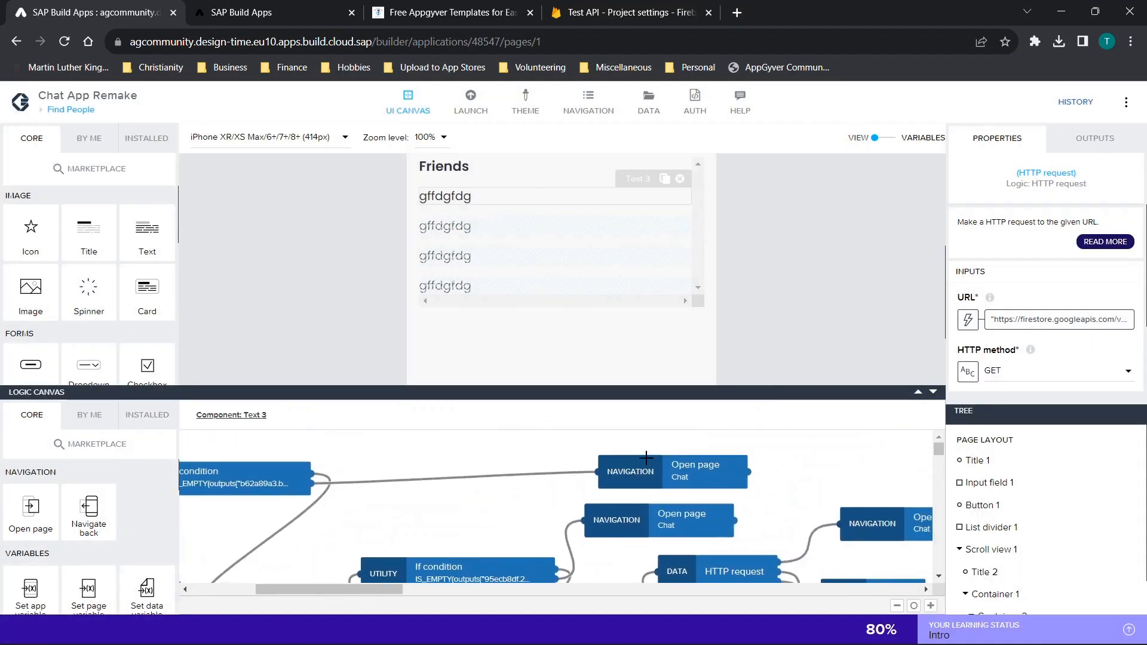
scroll(645, 458, "left", 7)
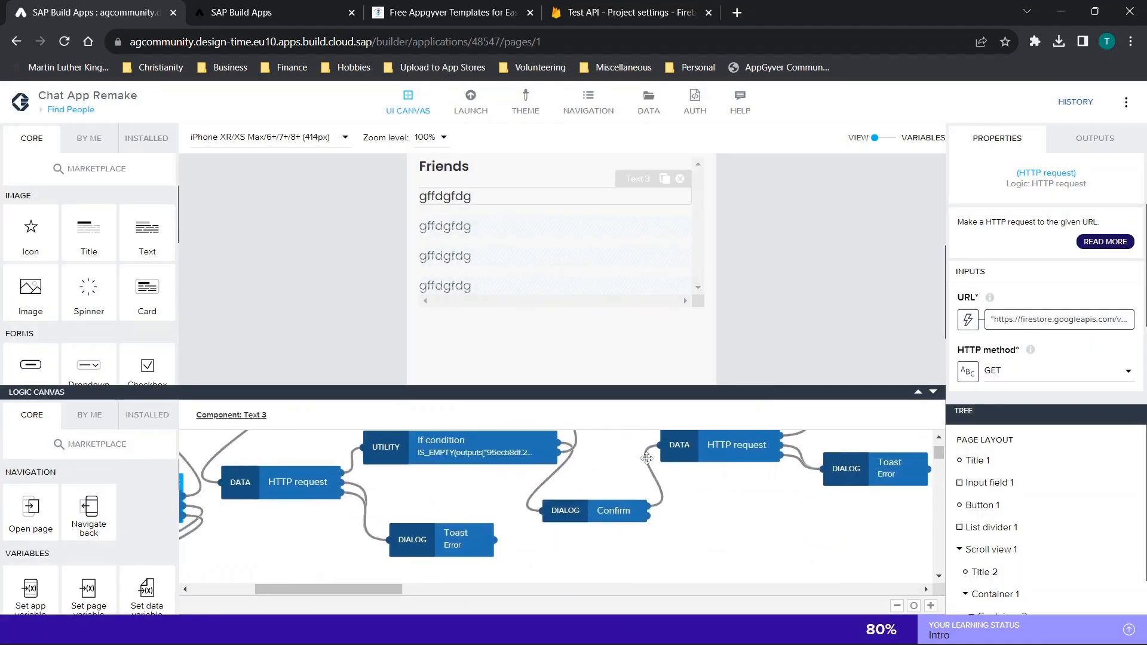
scroll(646, 458, "left", 3)
scroll(646, 457, "up", 2)
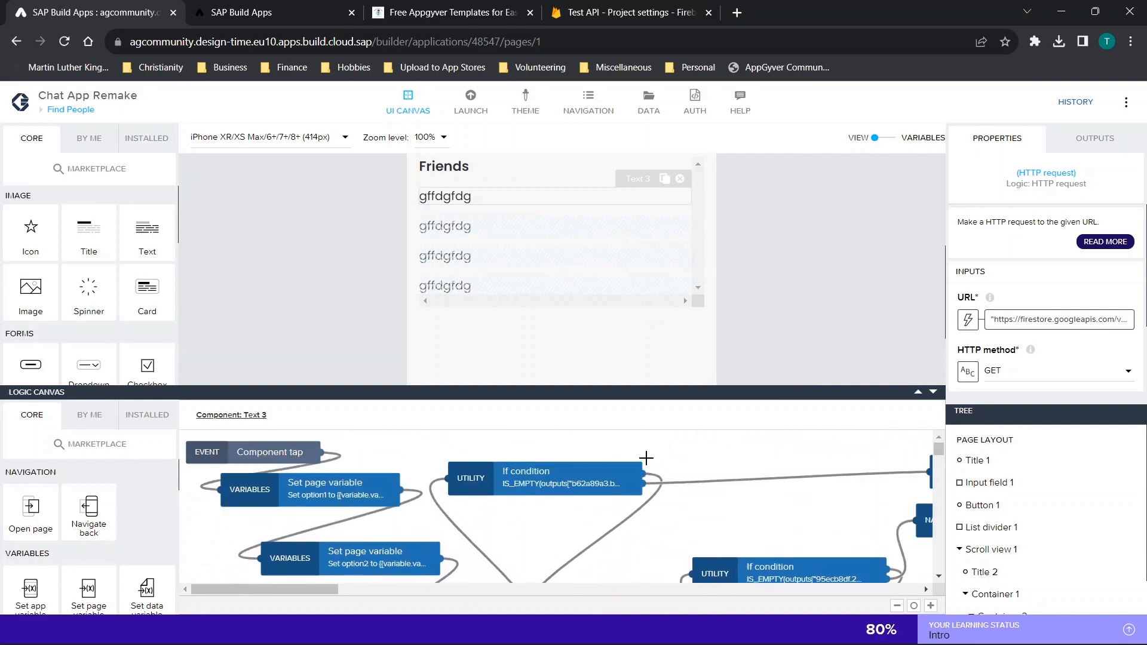
Collapse the logic canvas and return to the overview of the app's pages.
left_click(933, 392)
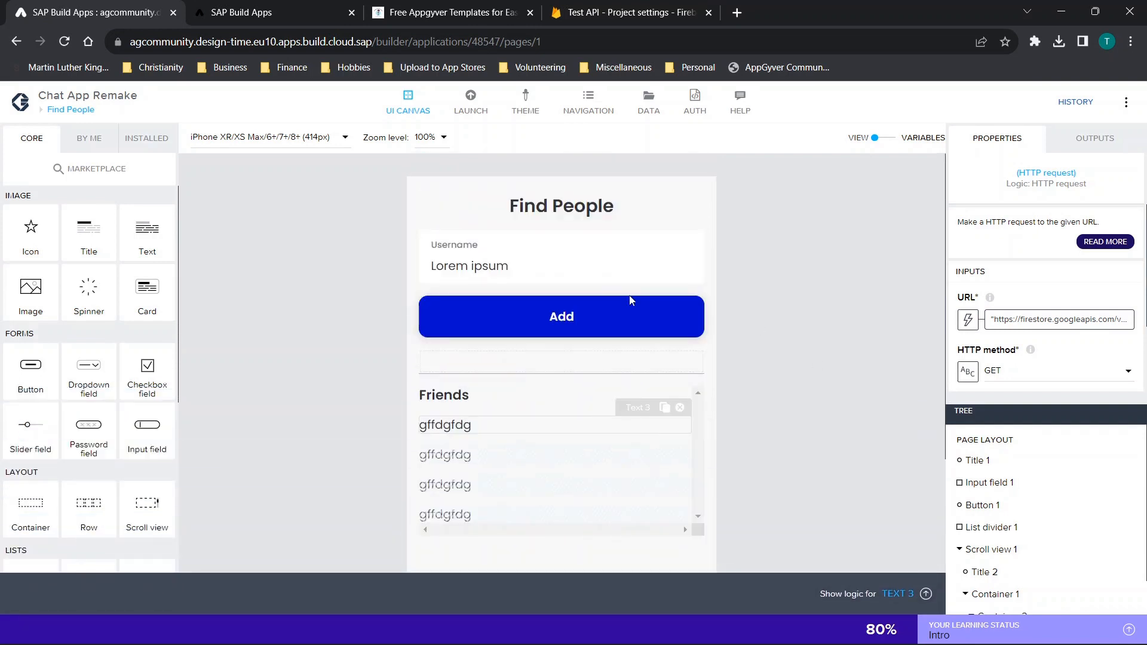
left_click(458, 430)
left_click(71, 111)
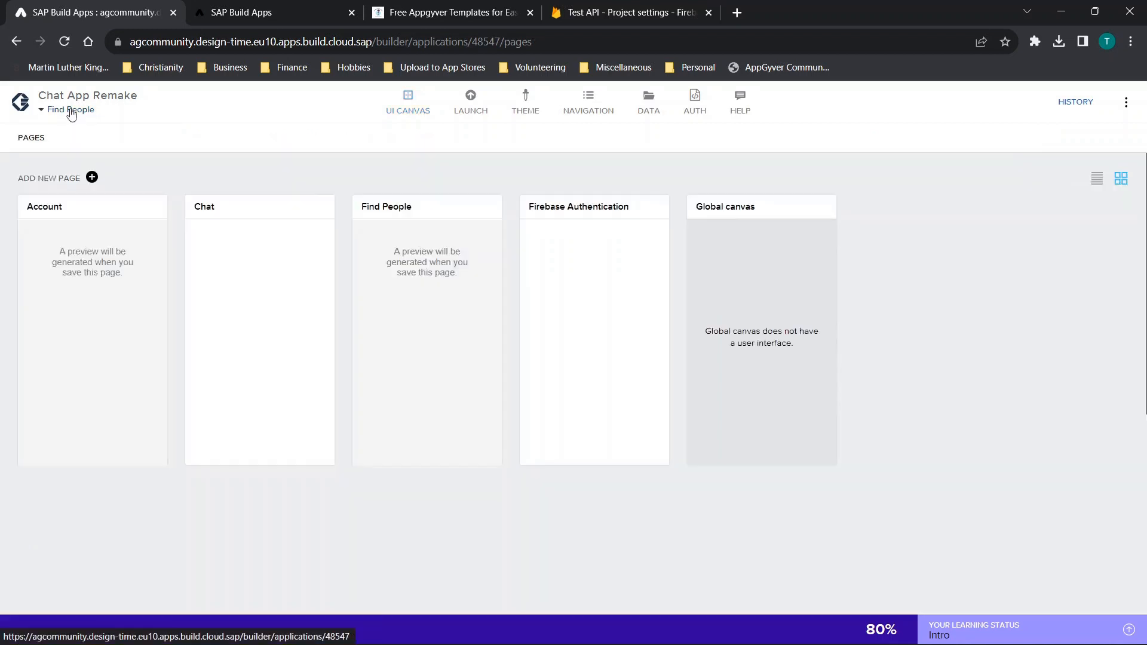
Open the request body formula of the HTTP request in the Chat page's Send button logic and review its chat and username fields.
left_click(281, 317)
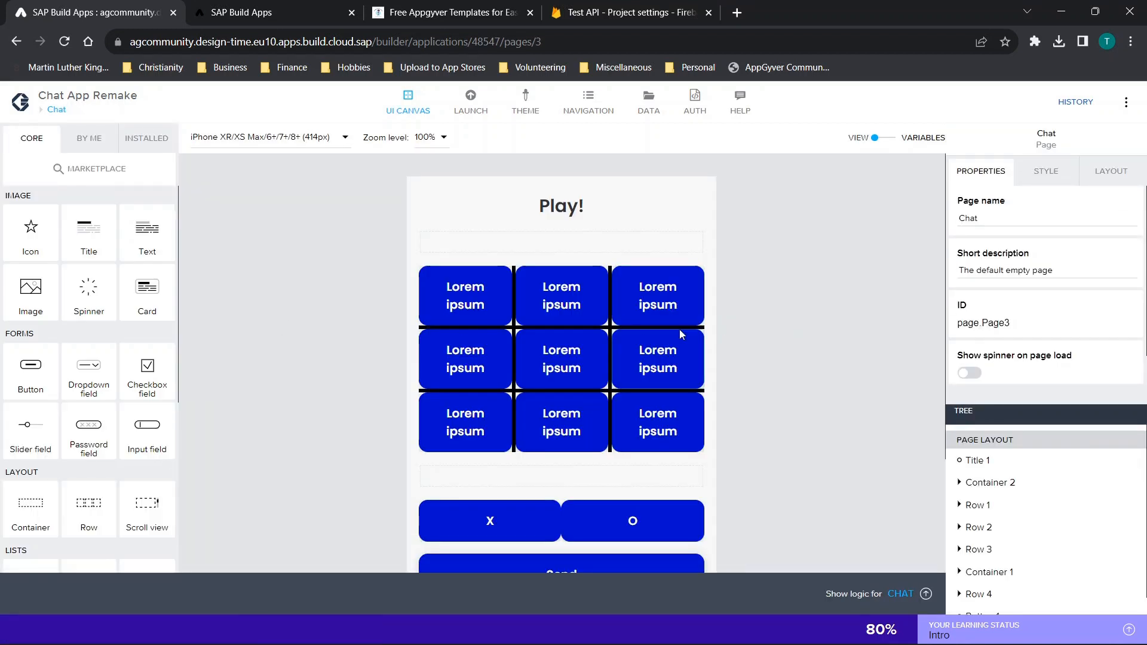
scroll(679, 329, "down", 3)
left_click(605, 455)
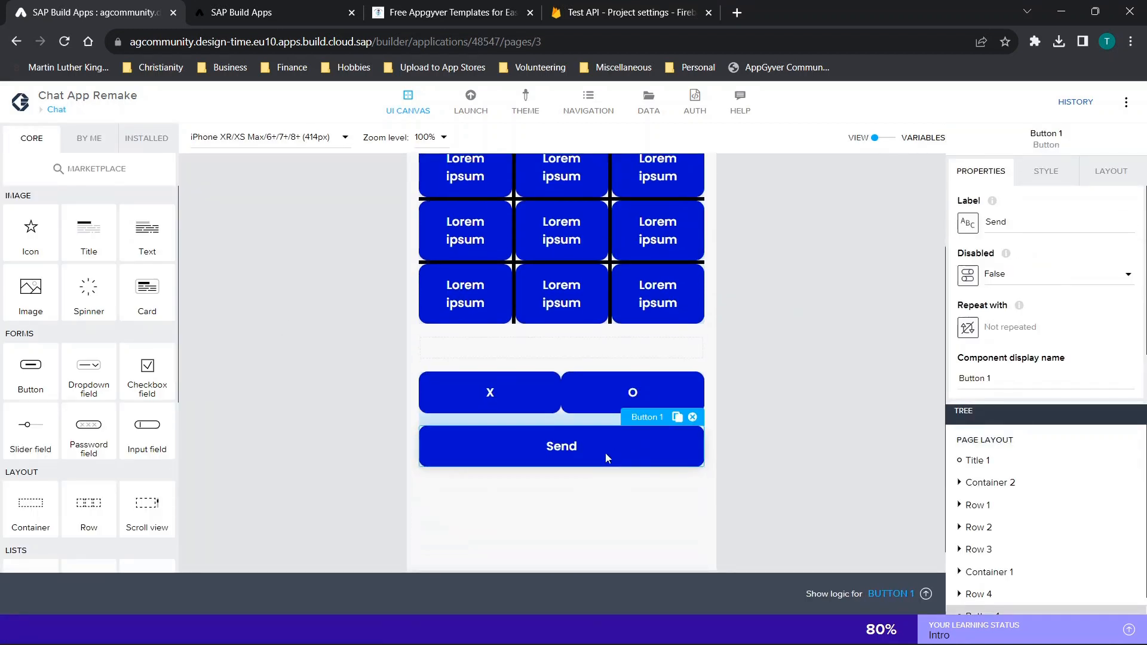
left_click(867, 595)
left_click(538, 479)
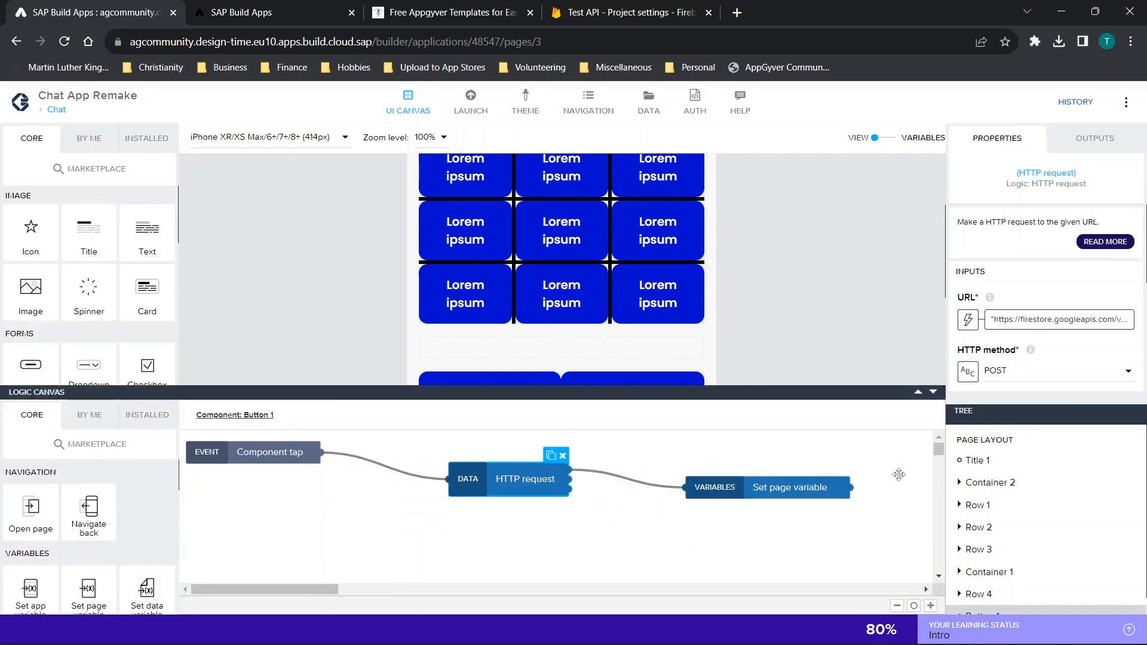
scroll(1002, 345, "down", 1)
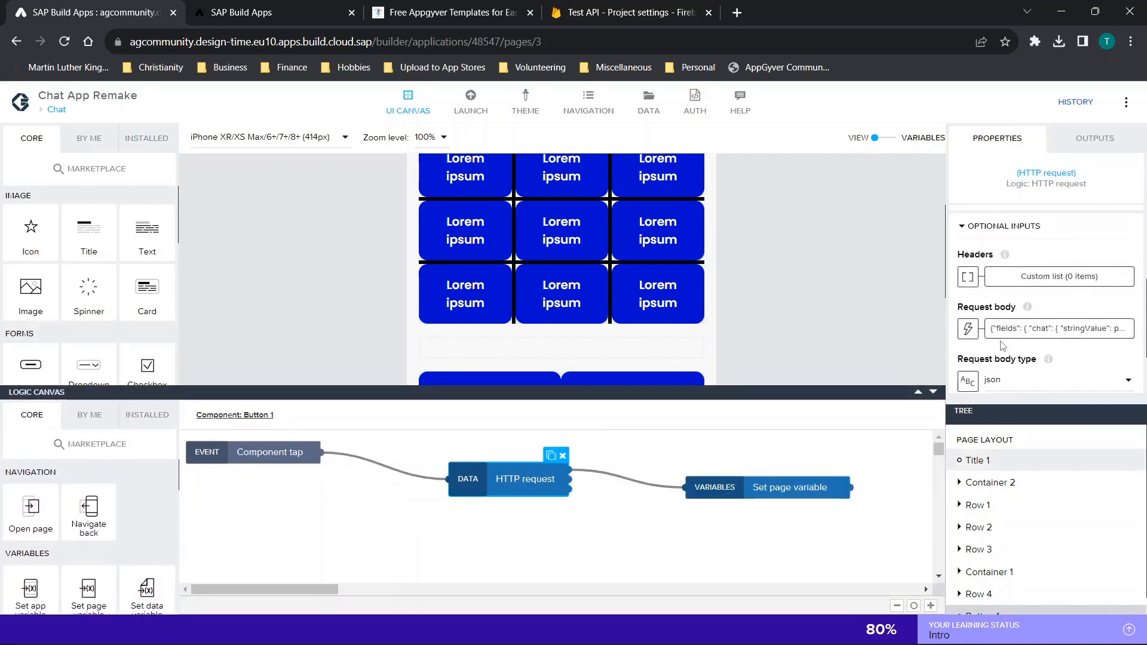
left_click(1052, 310)
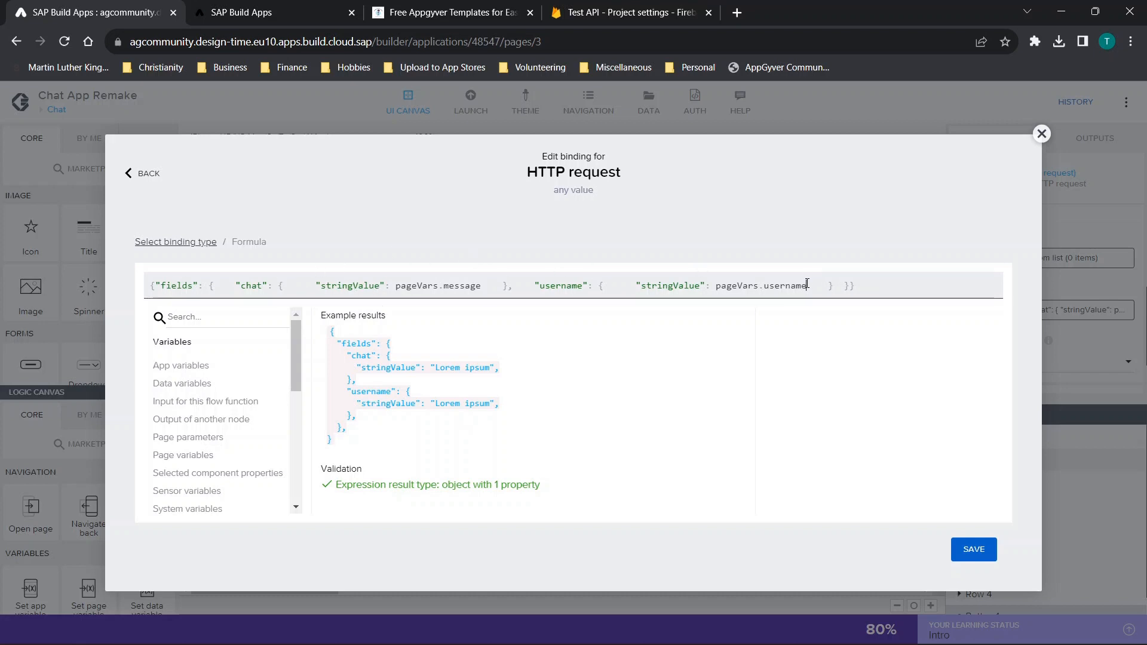
left_click_drag(807, 283, 630, 292)
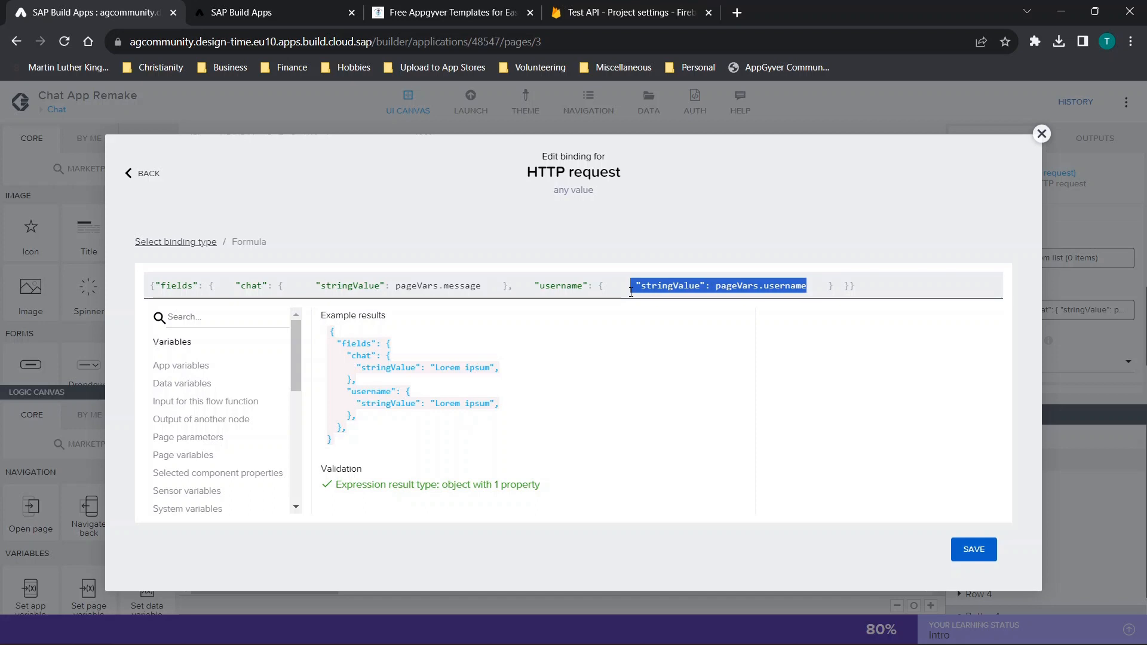
left_click(631, 293)
left_click_drag(834, 286, 210, 262)
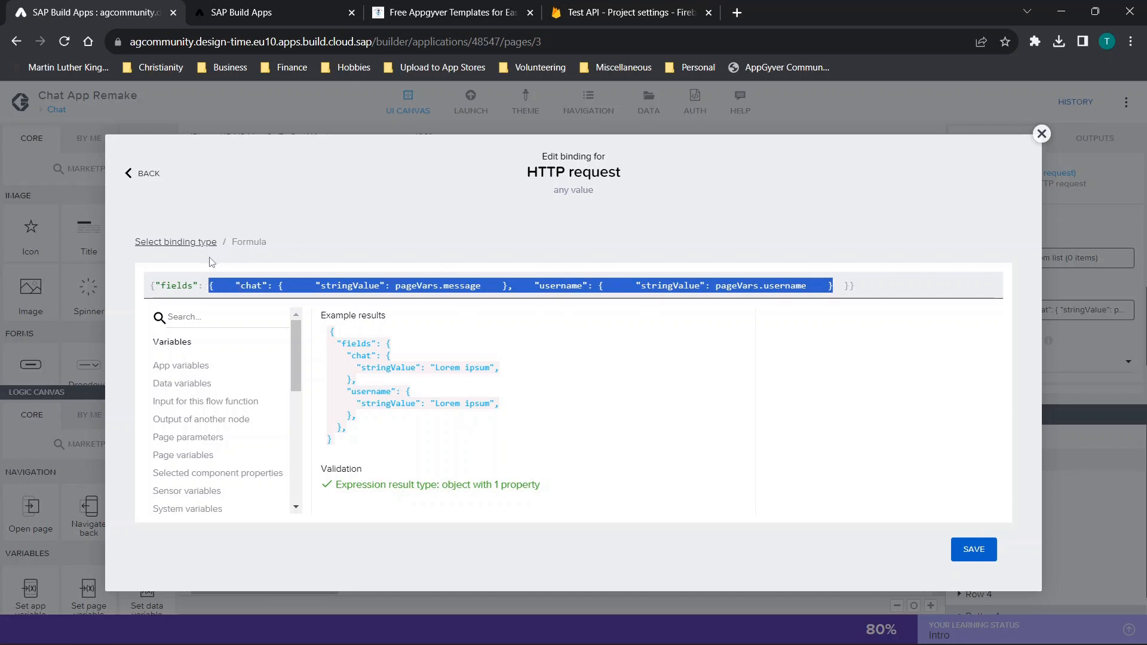
left_click(691, 298)
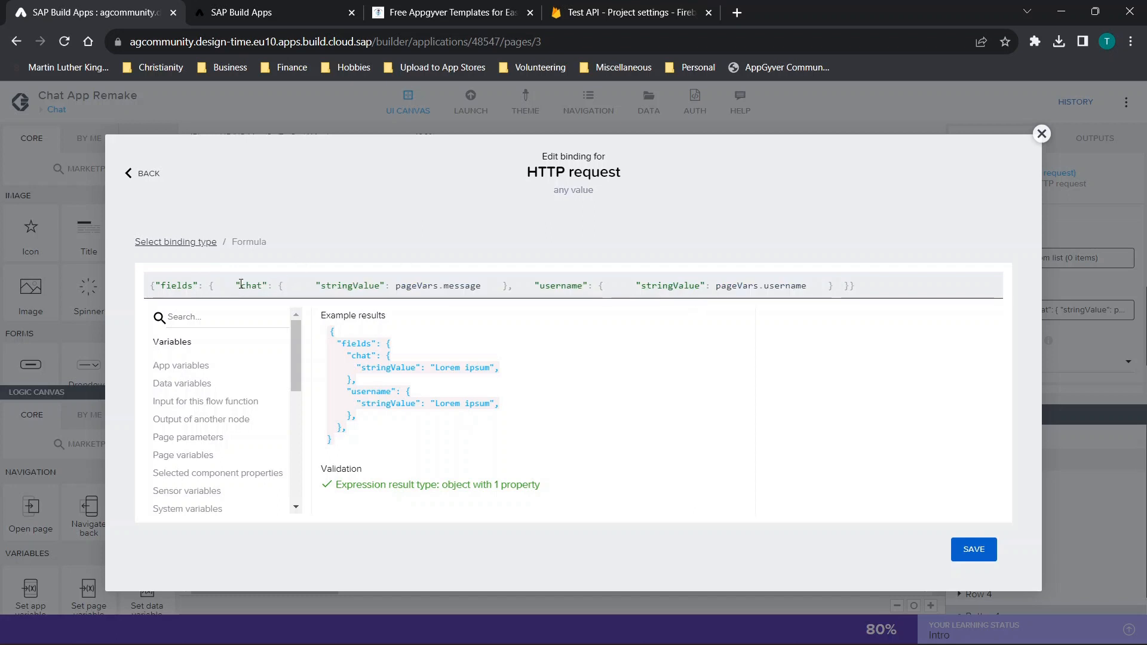
left_click_drag(241, 286, 833, 289)
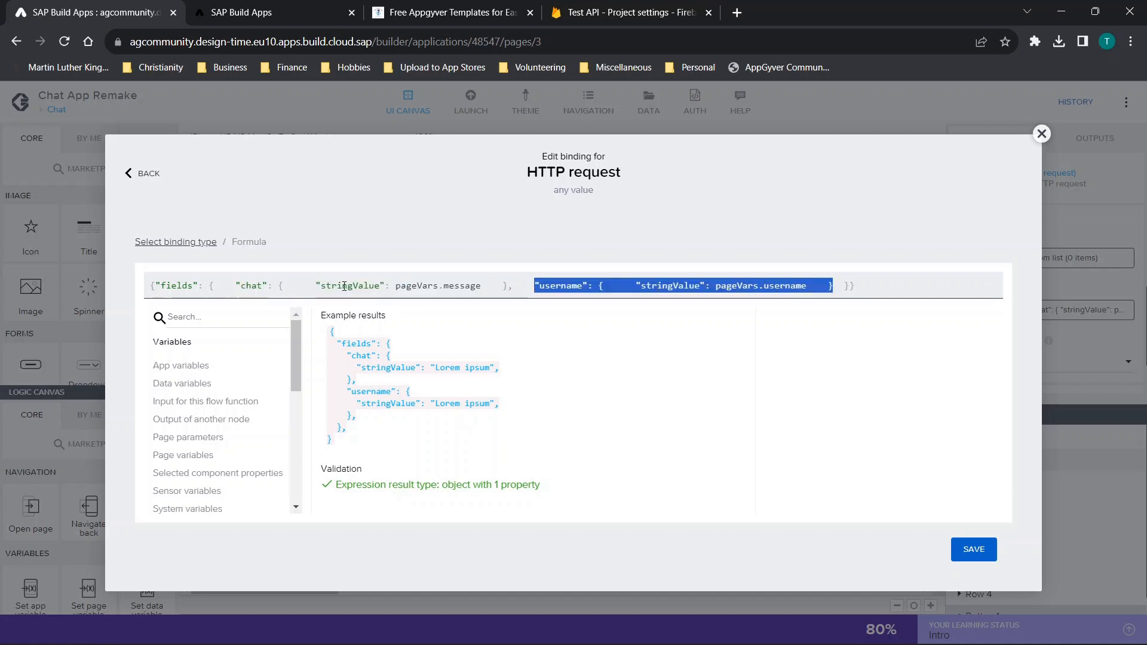
Rename the "chat" field in the request body formula to "1" and set its stringValue to pageVars.variable1.
left_click(258, 285)
key("BackSpace")
key("BackSpace")
key("BackSpace")
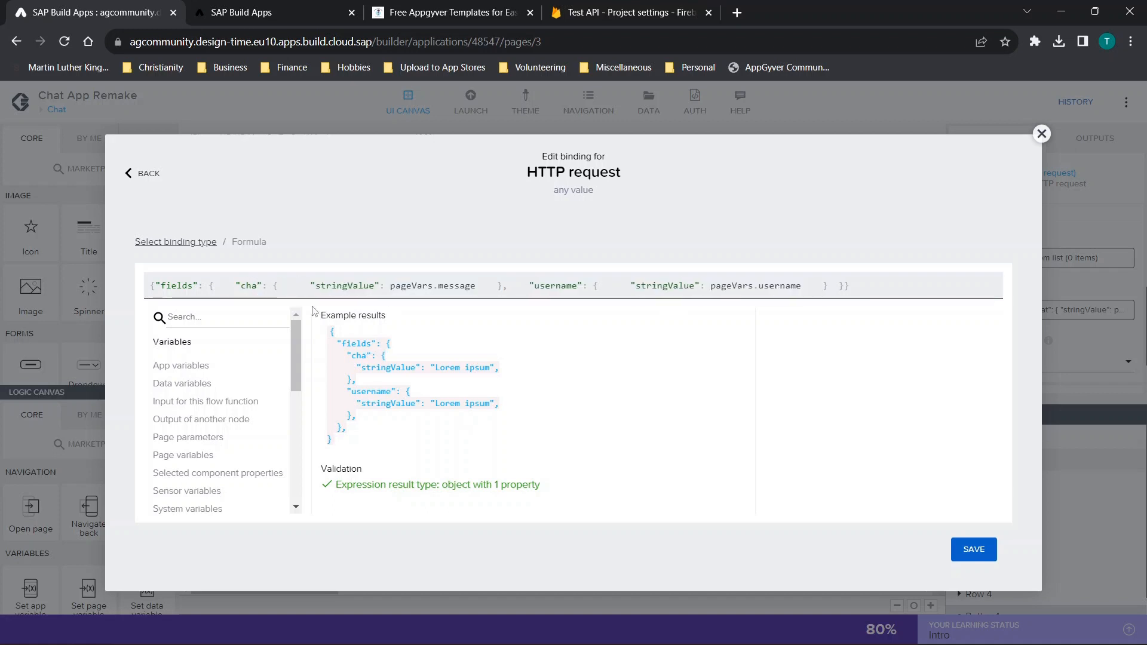
key("BackSpace")
type("1")
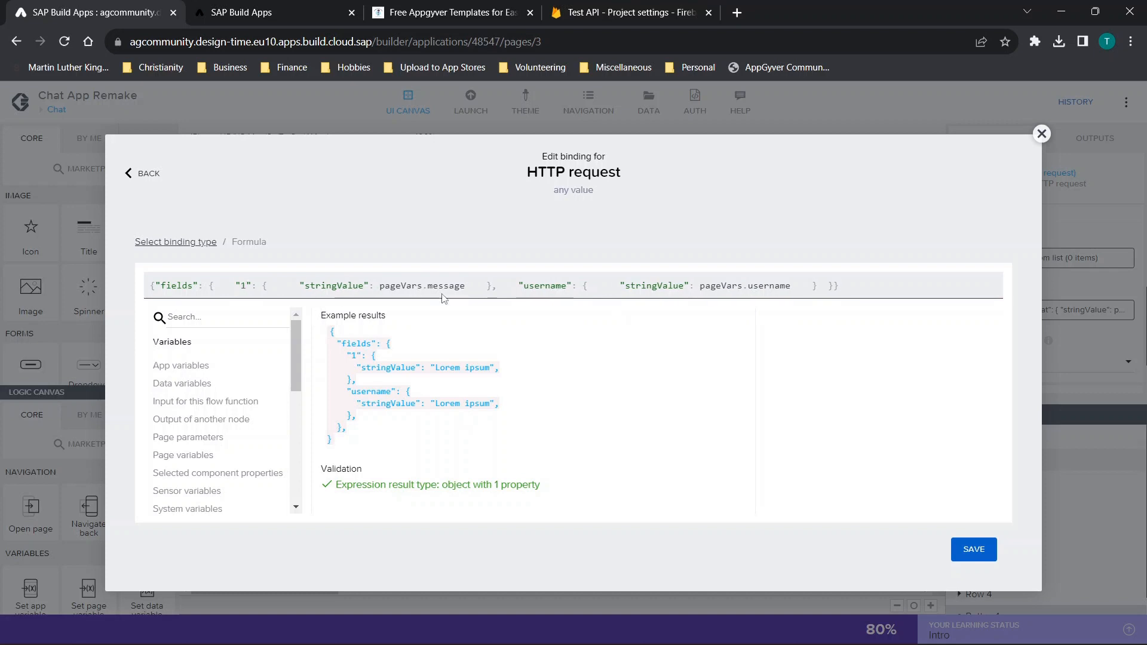
left_click_drag(468, 287, 421, 287)
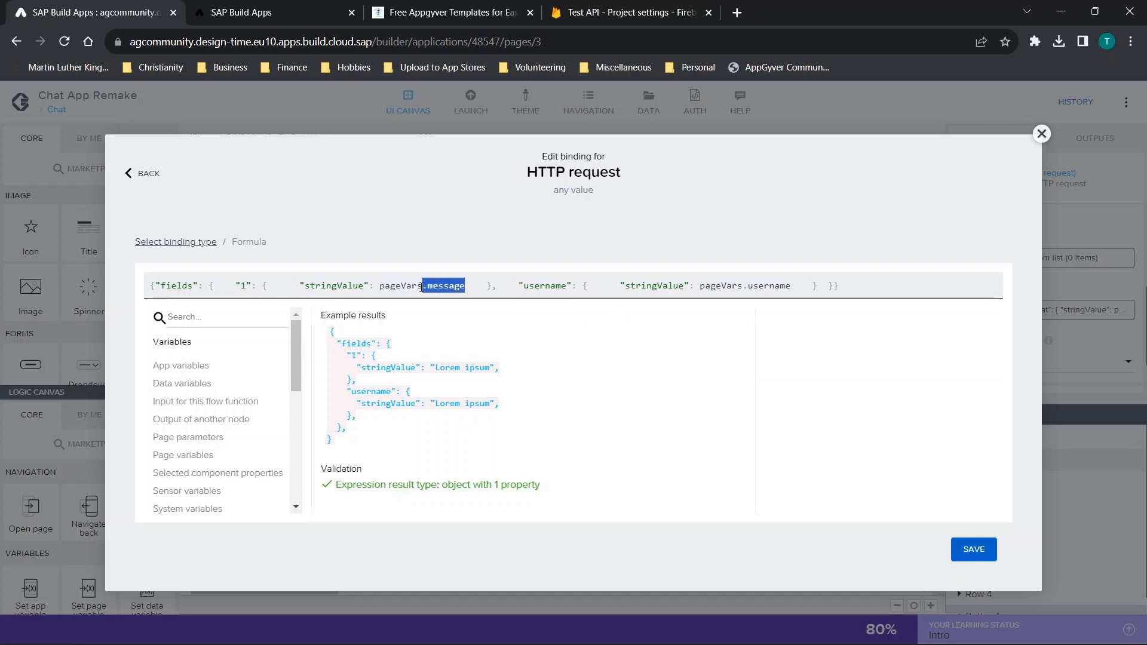
key("BackSpace")
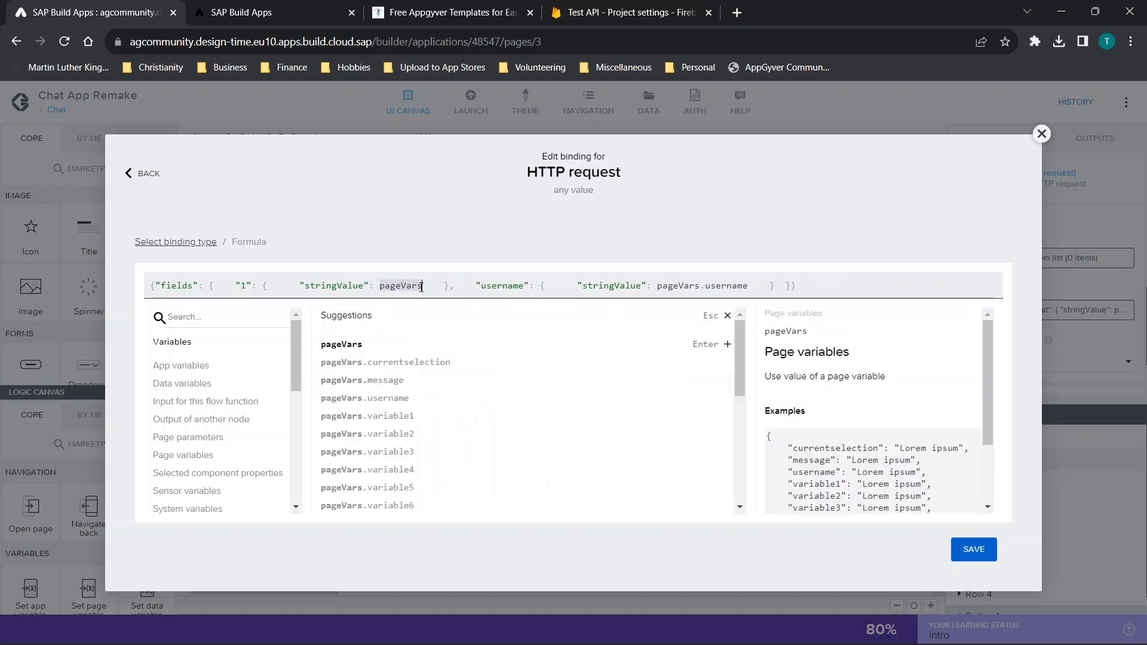
left_click(401, 419)
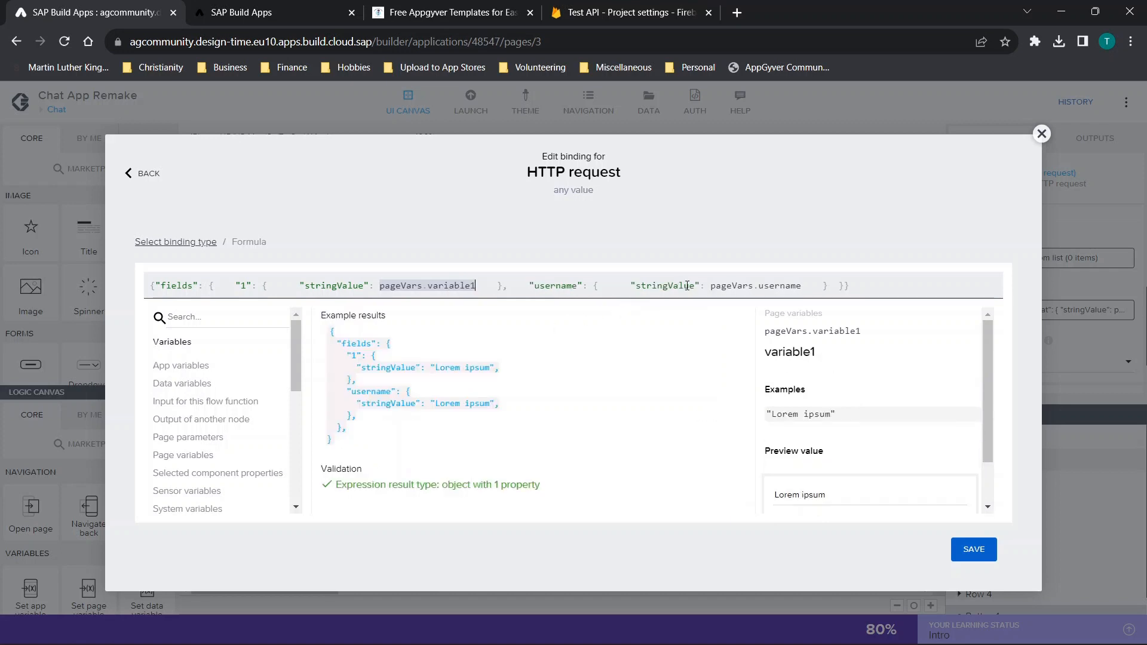
Rename the "username" field in the formula to "2" and set its stringValue to pageVars.variable2.
left_click(579, 287)
key("BackSpace")
key("BackSpace")
key("BackSpace")
key("BackSpace")
key("BackSpace")
key("BackSpace")
key("BackSpace")
key("BackSpace")
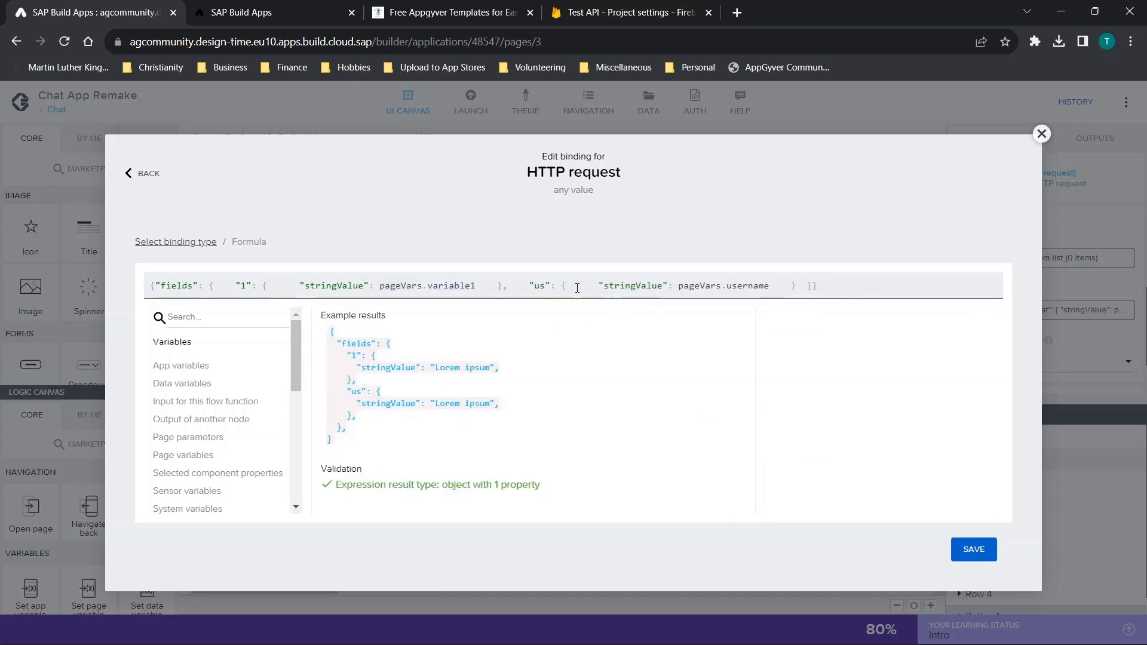
type("2")
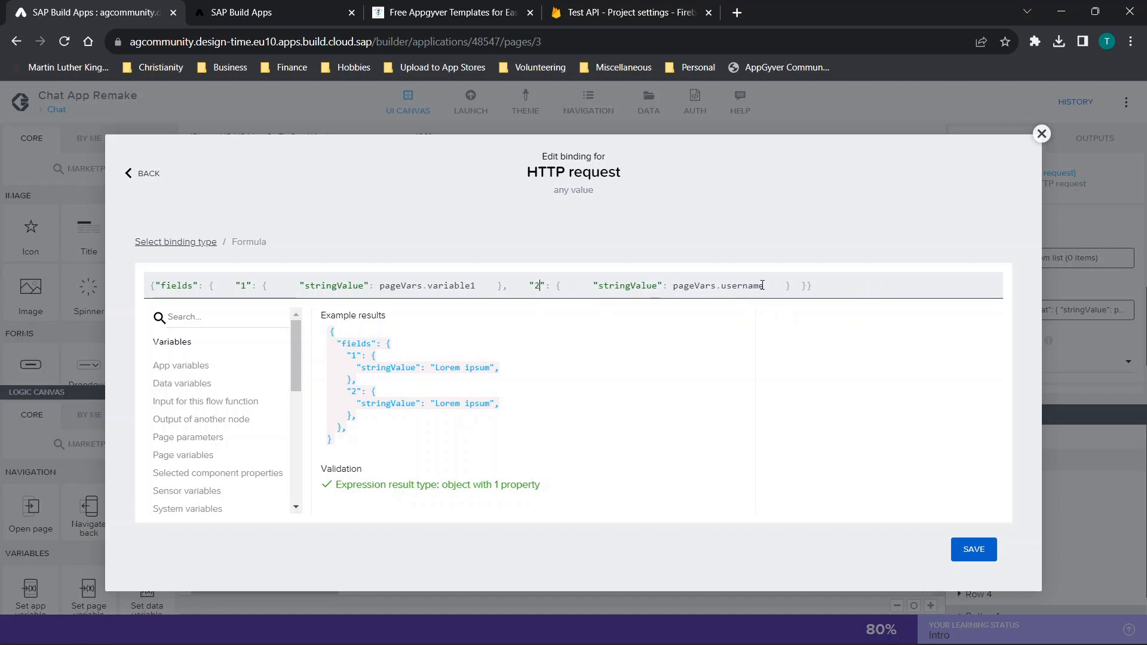
left_click_drag(674, 286, 763, 285)
key("BackSpace")
key("BackSpace")
key("BackSpace")
key("BackSpace")
key("BackSpace")
key("BackSpace")
key("BackSpace")
key("BackSpace")
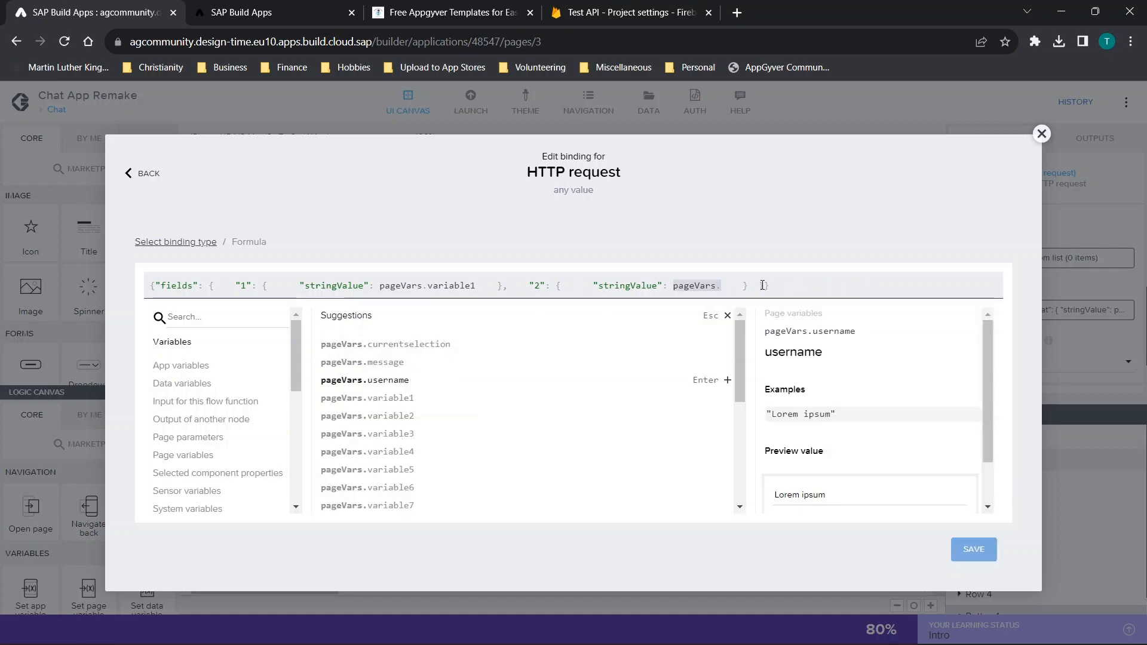
left_click(405, 416)
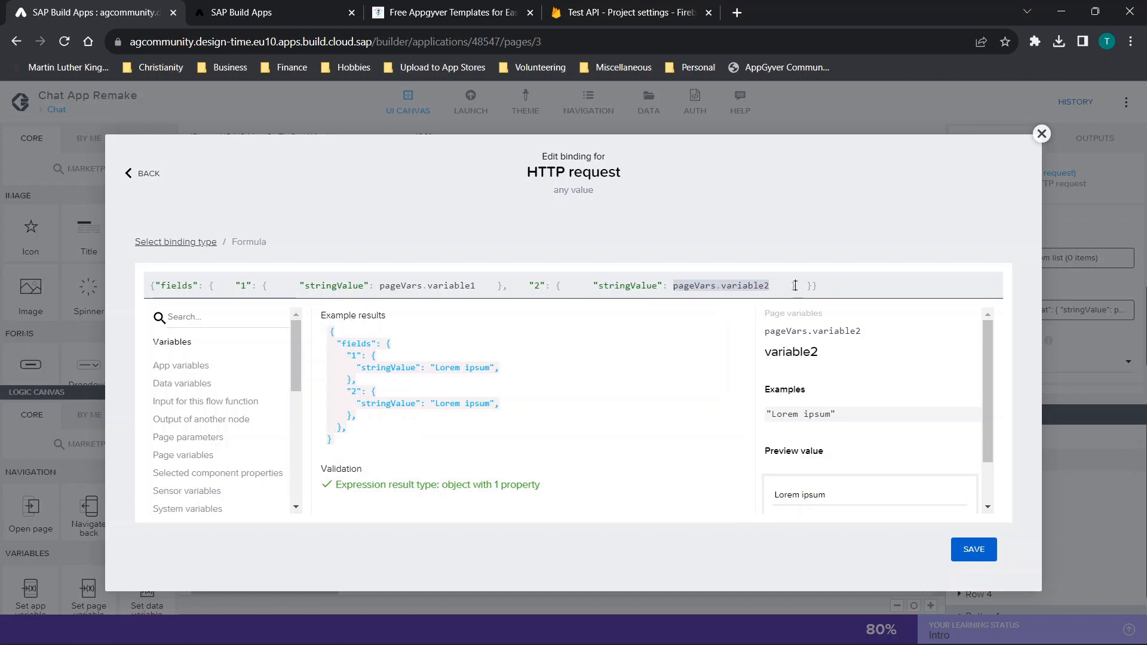
Copy the "2" field entry with its leading comma and paste it eight times after the existing entry.
left_click_drag(795, 285, 504, 278)
key("ctrl+c")
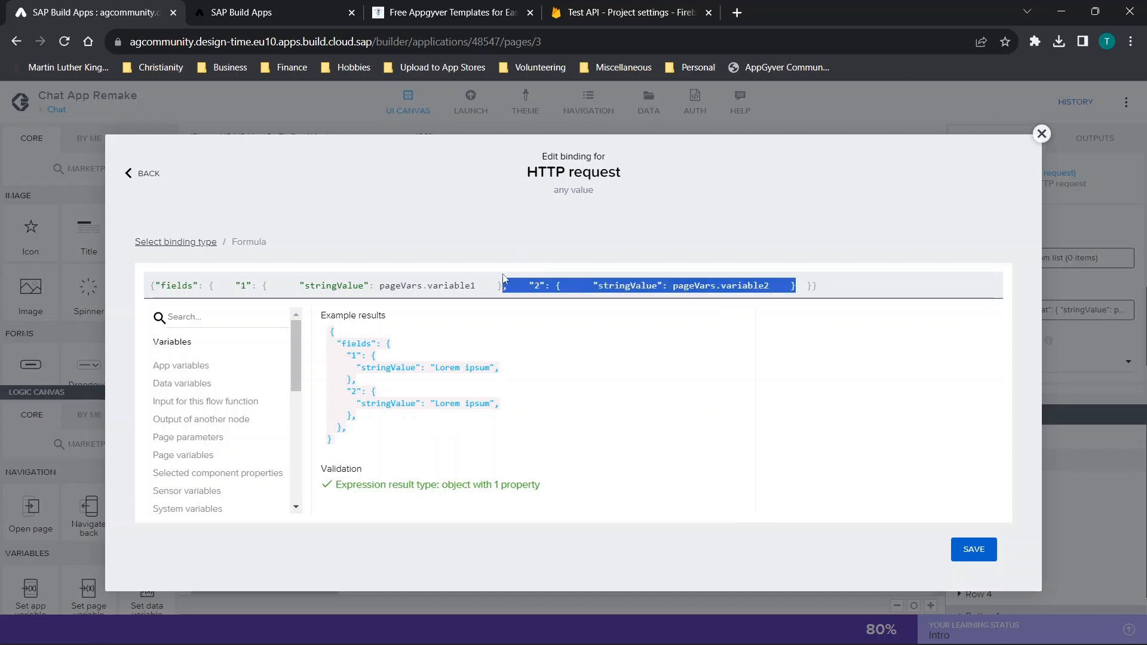
left_click(807, 286)
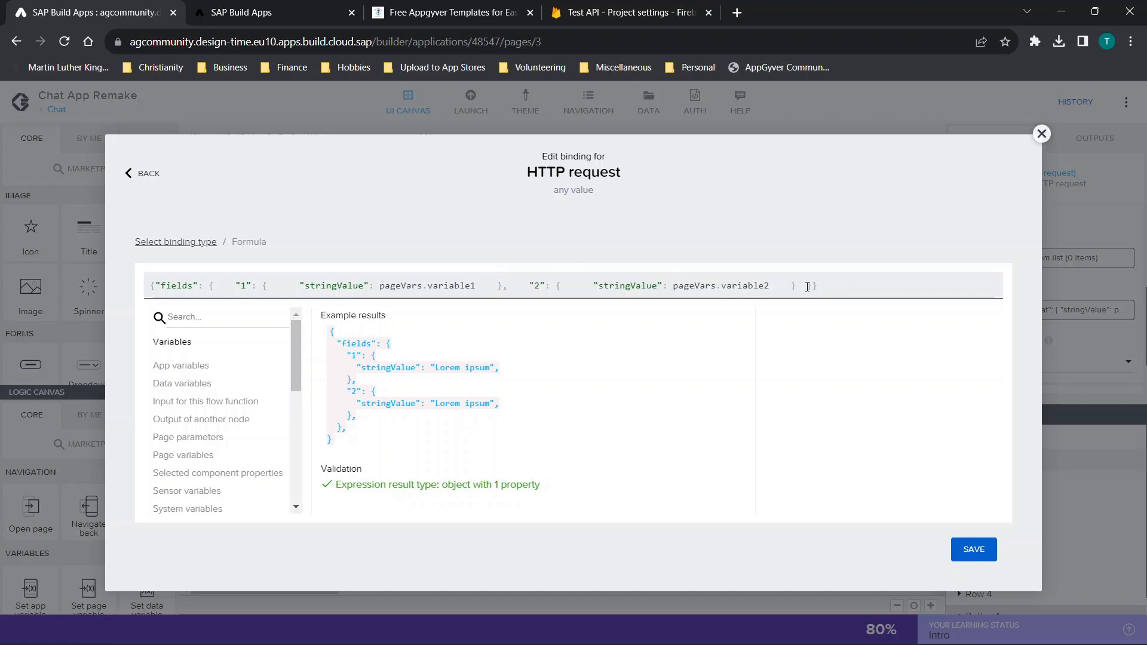
key("ctrl+v")
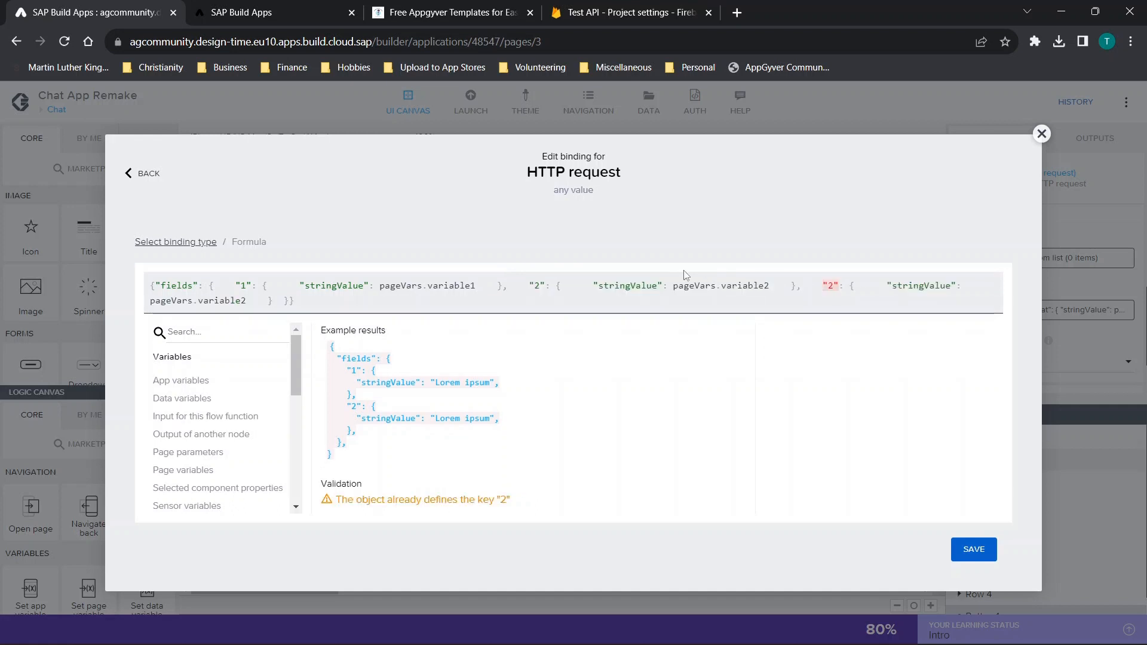
key("ctrl+v")
key("ctrl+v")
key("ctrl+v")
key("ctrl+v")
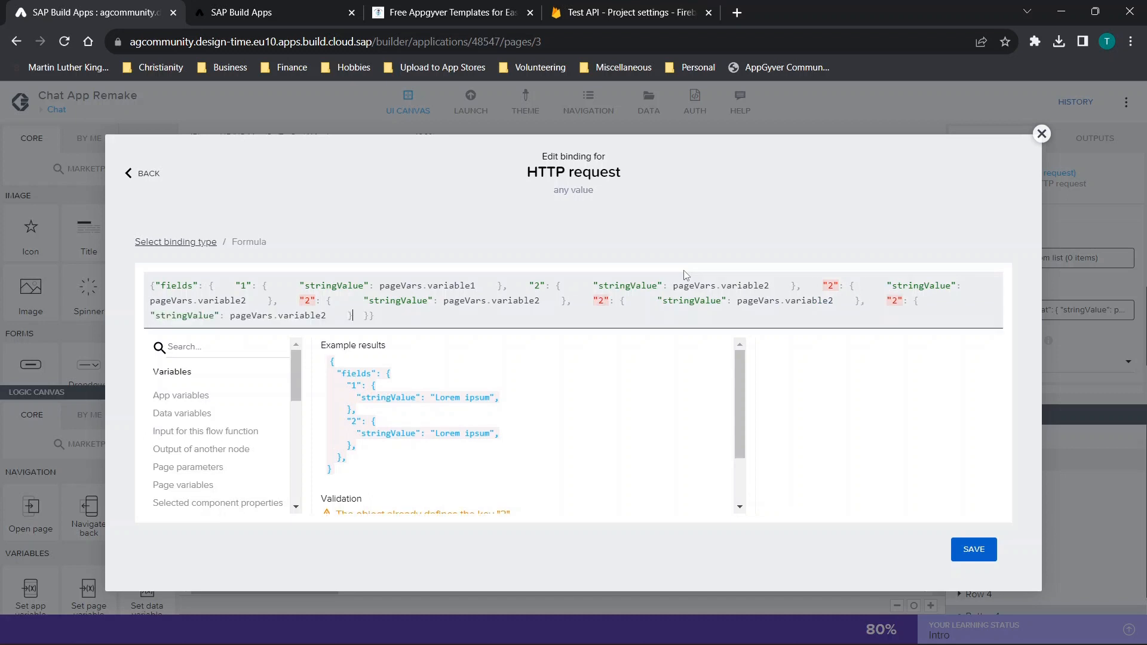
key("ctrl+v")
key("ctrl+v")
key("ctrl+v")
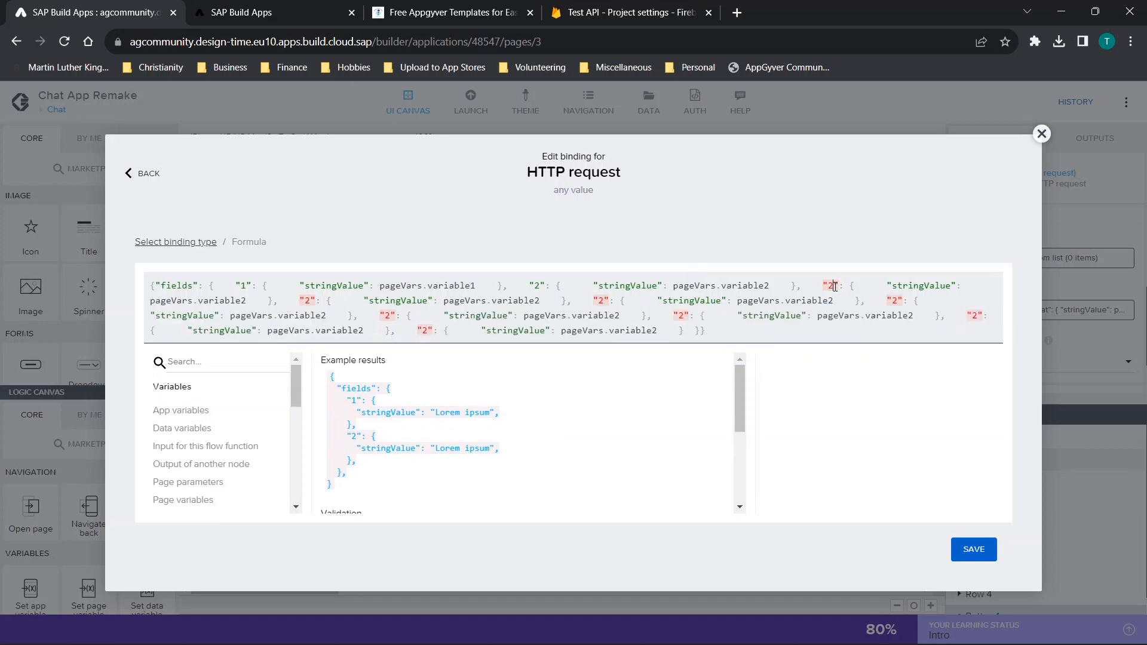
Change the first pasted entry's key to "3" and its stringValue to pageVars.variable3.
key("BackSpace")
type("3")
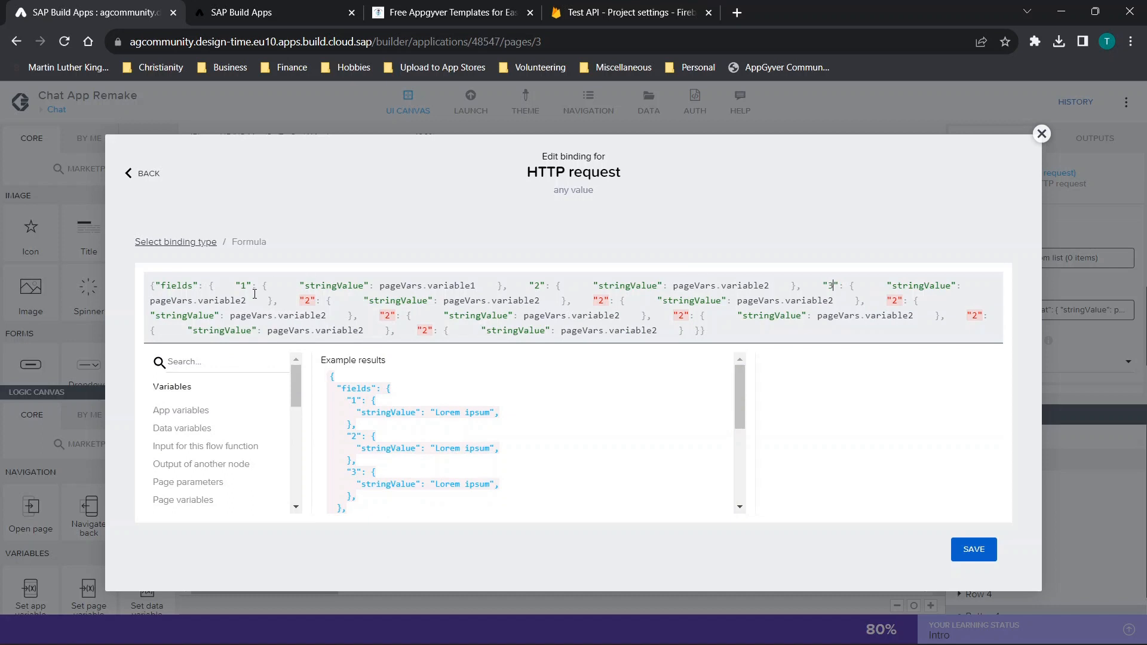
left_click(246, 297)
key("BackSpace")
type("3")
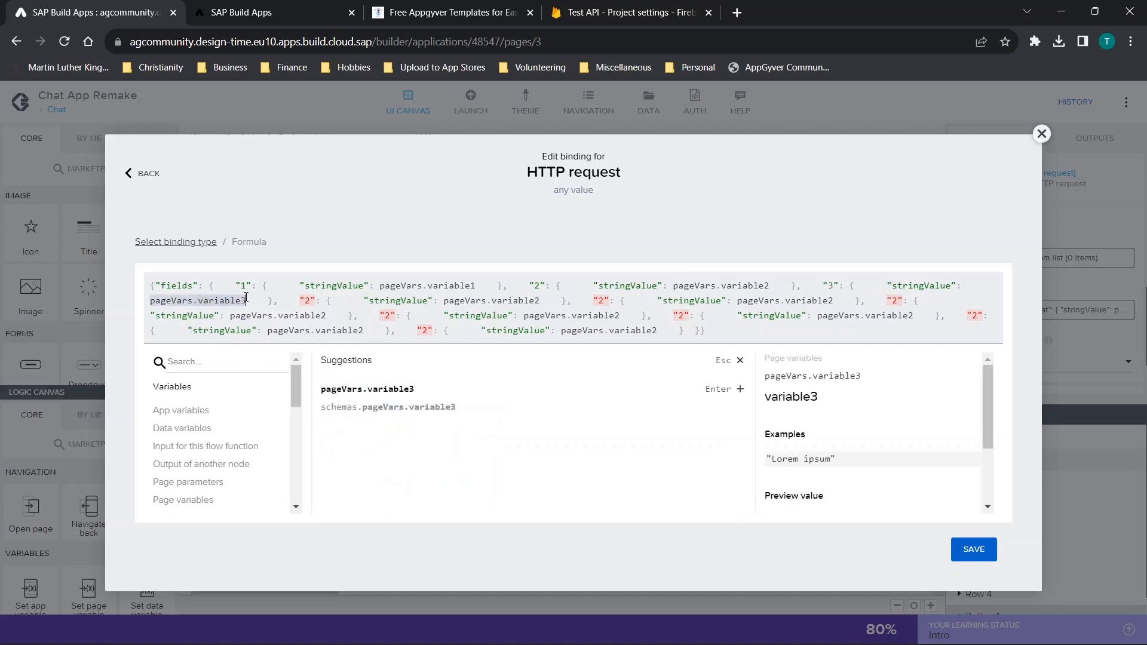
Change the second pasted entry's key to "4" and its stringValue to pageVars.variable4.
left_click(311, 303)
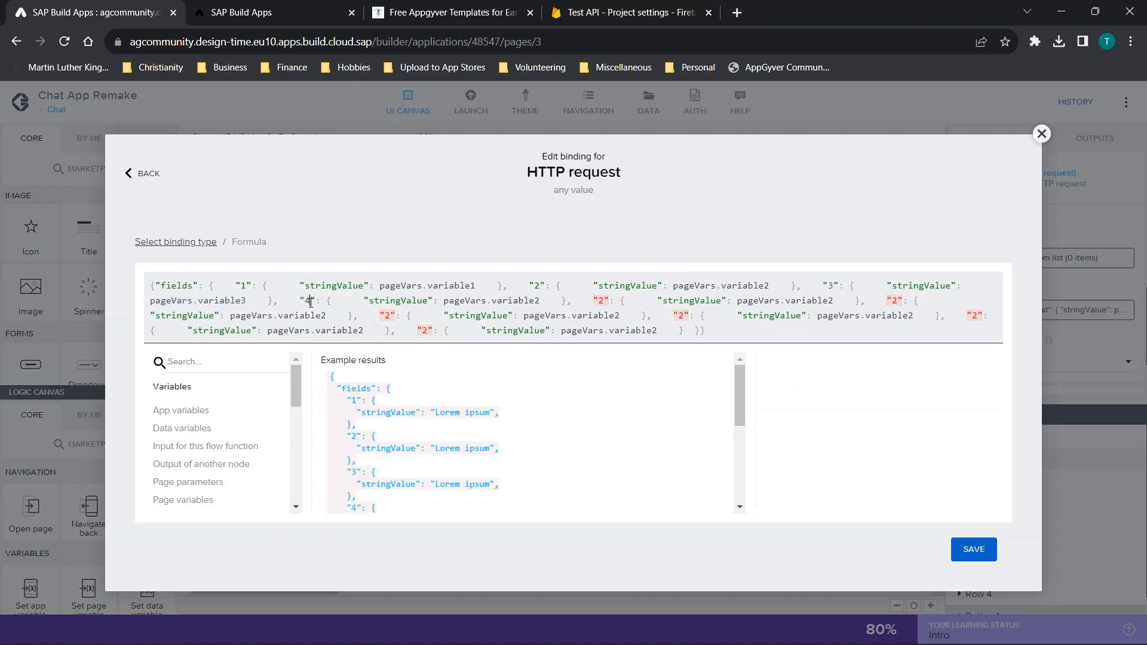
key("BackSpace")
type("4")
left_click(538, 297)
key("BackSpace")
type("4")
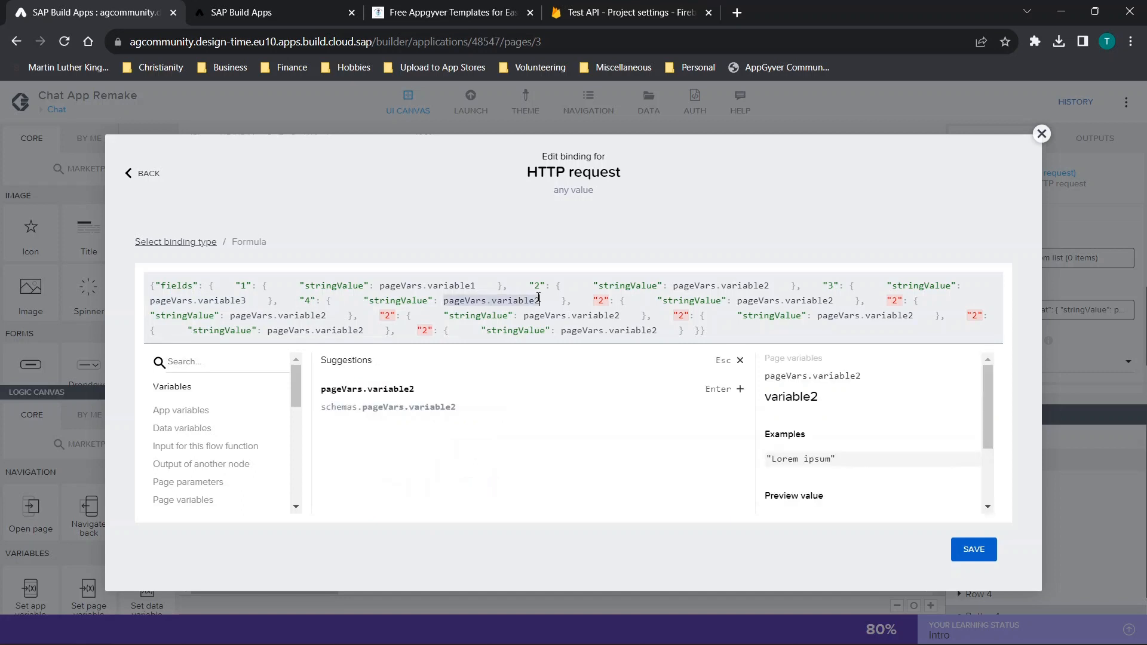
Change the third pasted entry's key to "5" and its stringValue to pageVars.variable5.
left_click(607, 300)
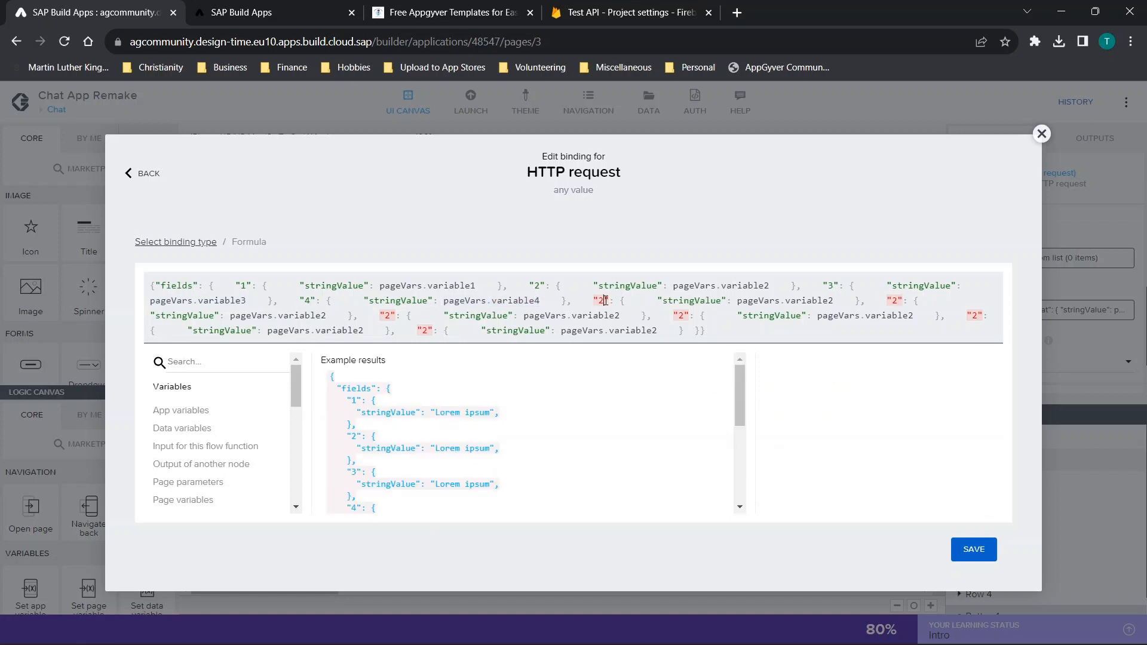
key("BackSpace")
type("5")
left_click(833, 297)
key("BackSpace")
type("5")
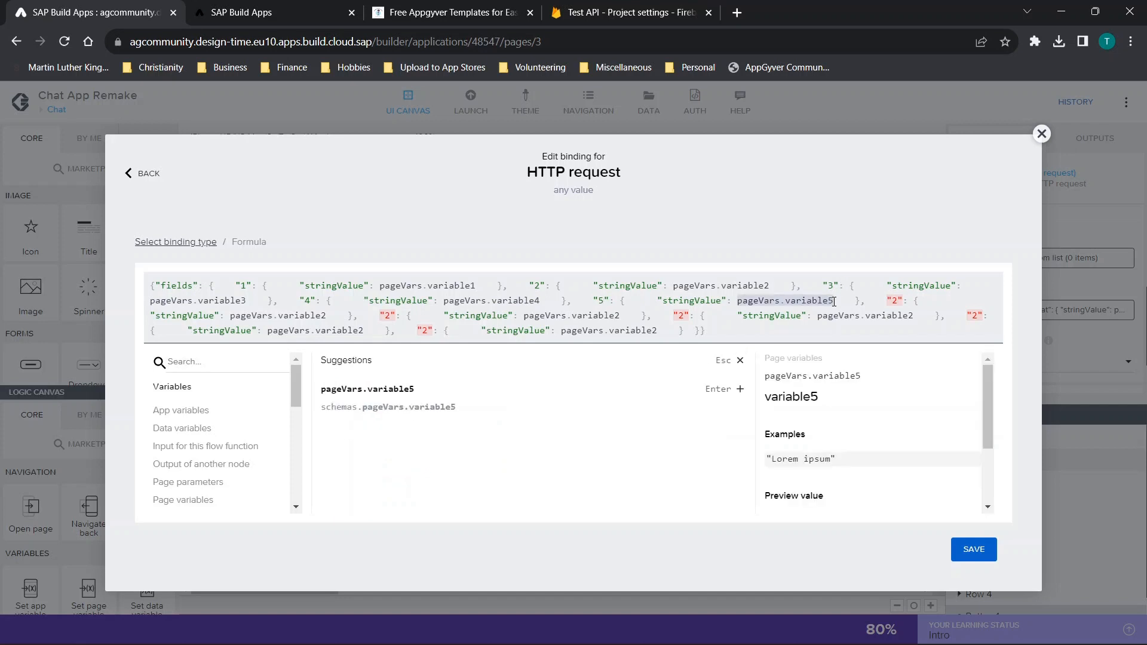
Change the fourth pasted entry's key to "6" and its stringValue to pageVars.variable6.
left_click(897, 300)
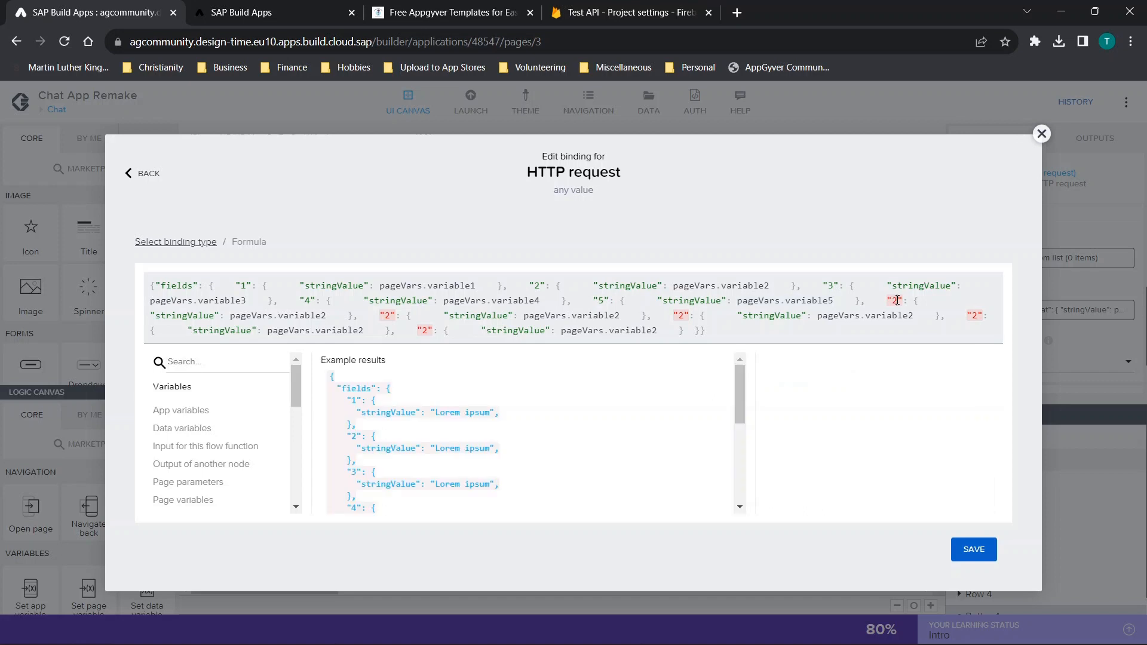
key("BackSpace")
type("6")
left_click(328, 316)
key("BackSpace")
type("6")
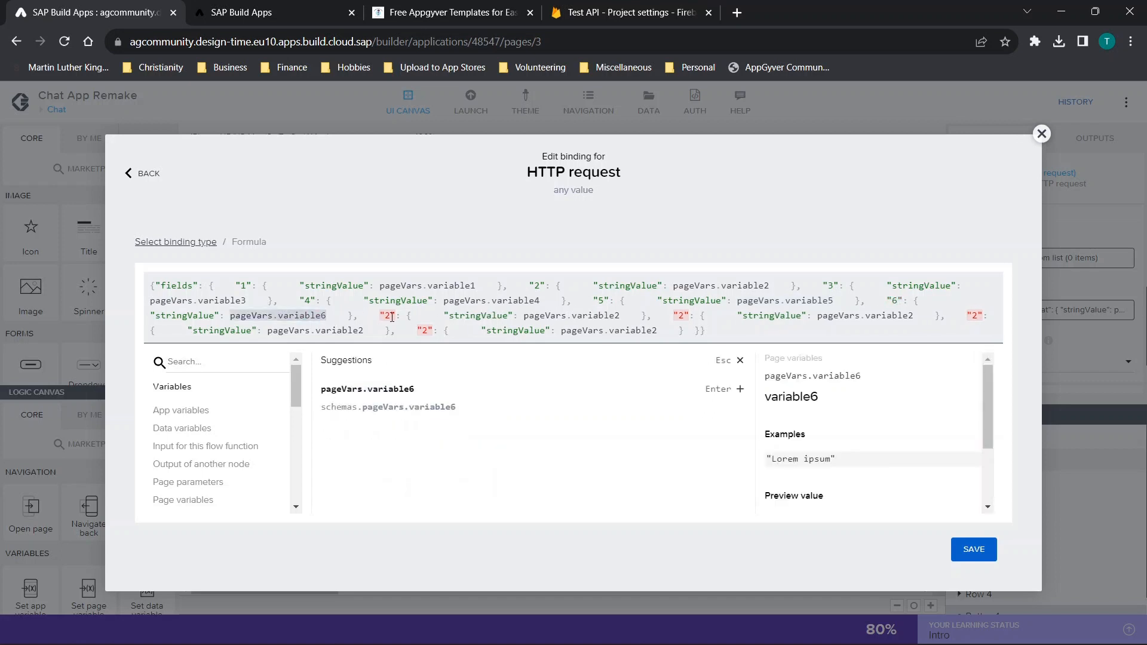
Change the fifth pasted entry's key to "7" and its stringValue to pageVars.variable7.
left_click(392, 316)
key("BackSpace")
type("7")
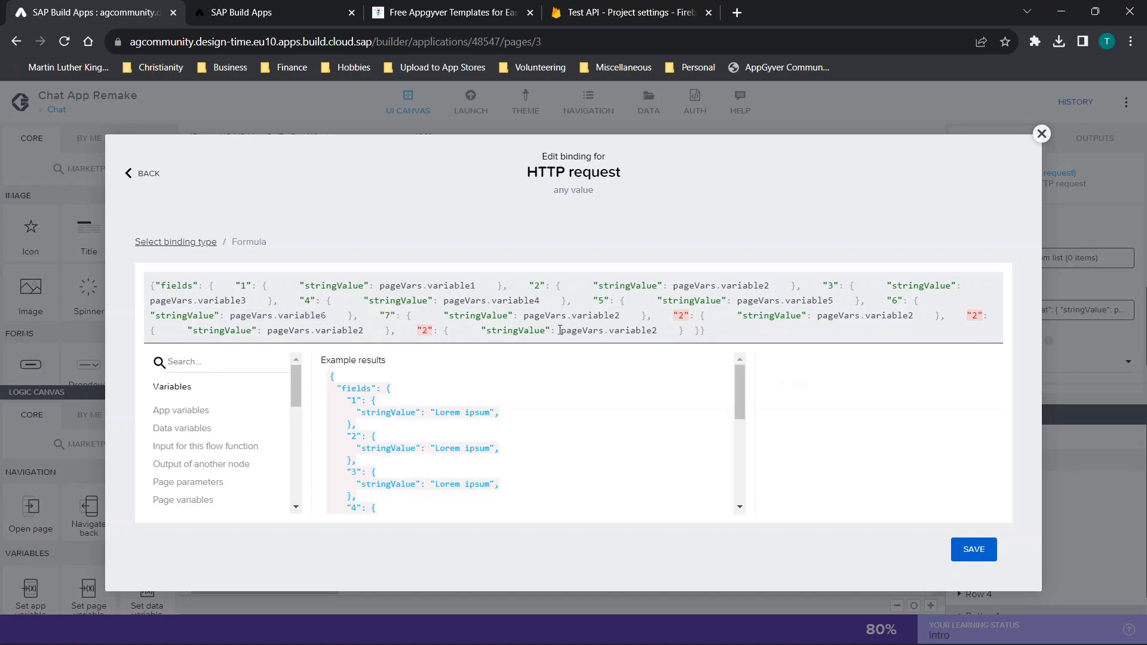
left_click(687, 315)
key("BackSpace")
type("7")
left_click(622, 316)
key("BackSpace")
type("7")
Change the sixth pasted entry's key to "8" and its stringValue to pageVars.variable8.
left_click(686, 315)
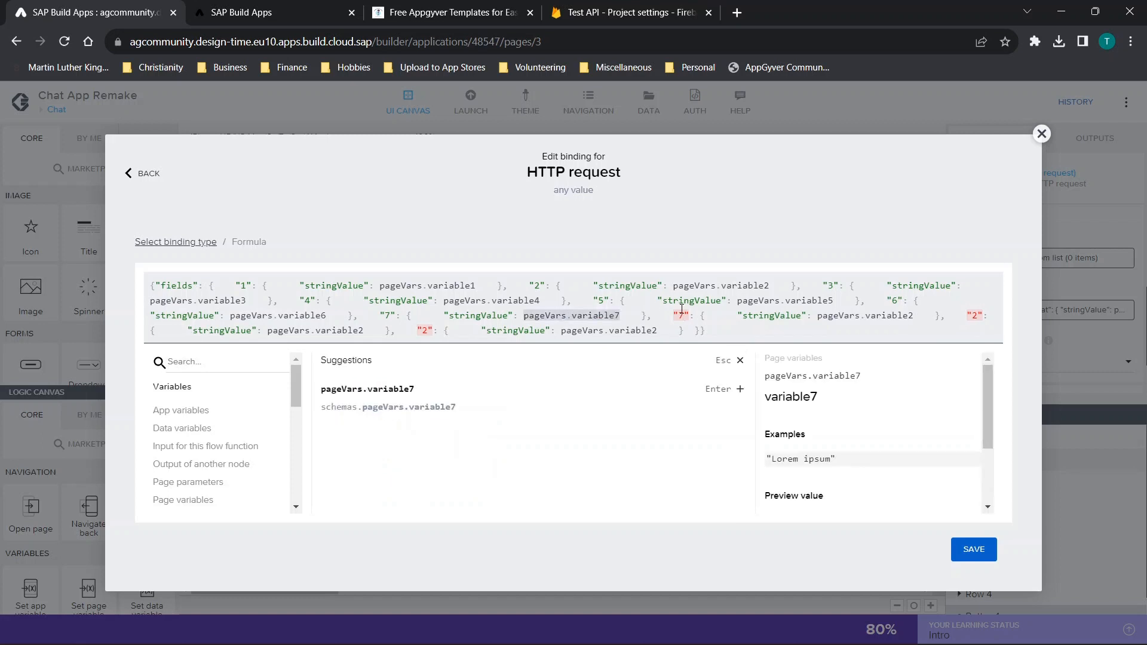
key("BackSpace")
type("8")
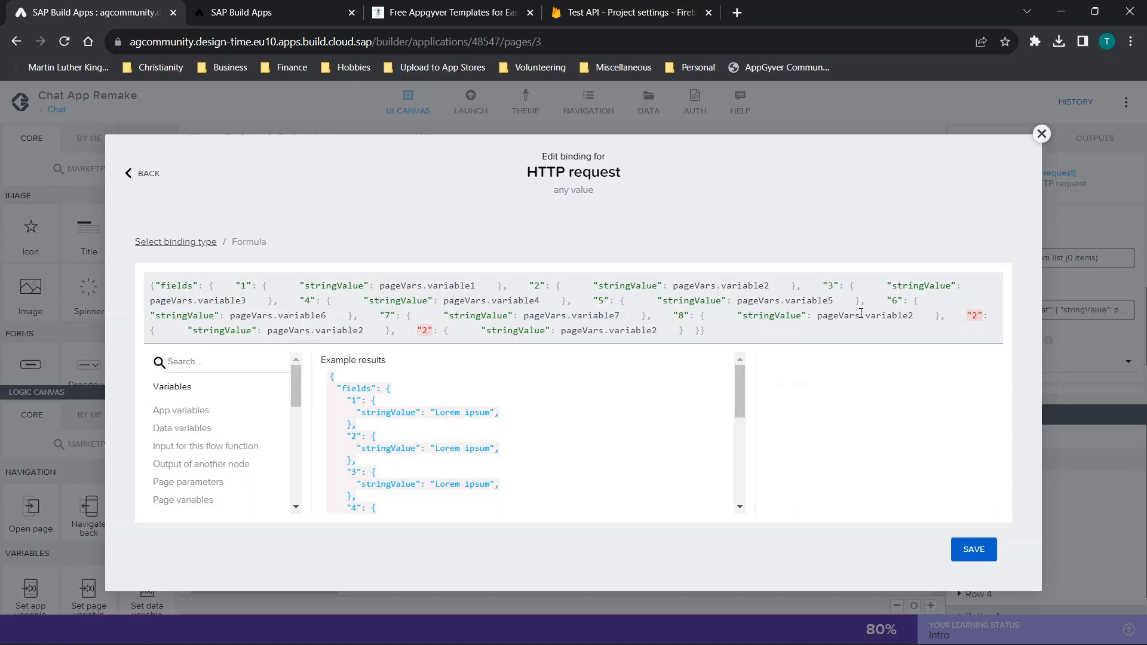
left_click(913, 315)
key("BackSpace")
type("8")
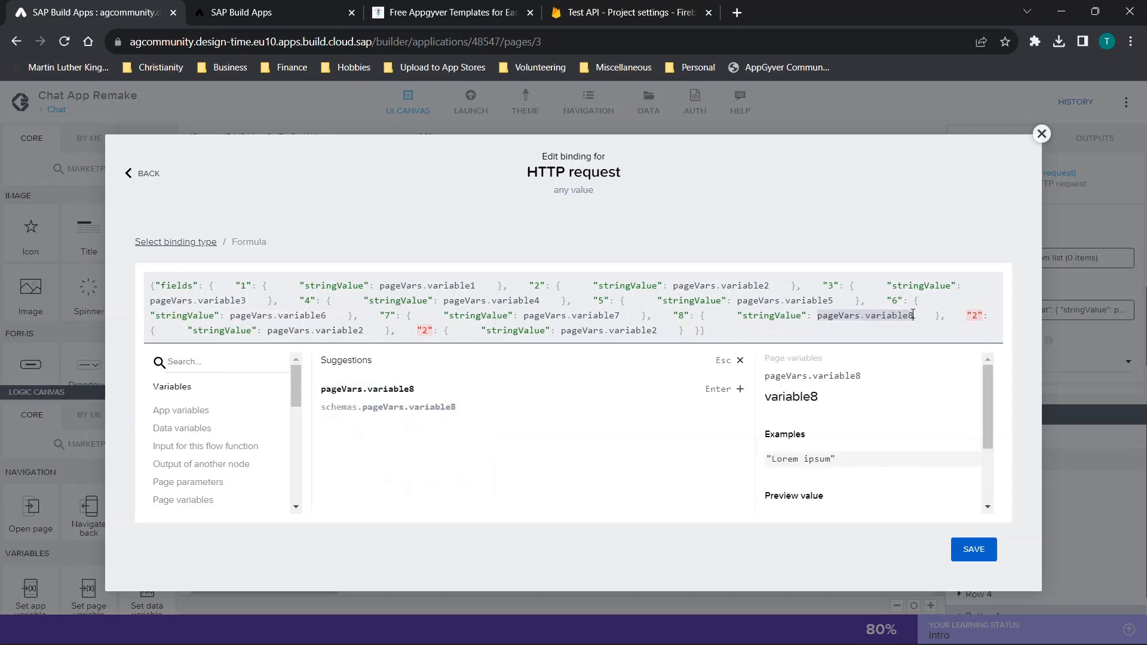
Change the seventh pasted entry's key to "9" and its stringValue to pageVars.variable9.
left_click(975, 314)
key("BackSpace")
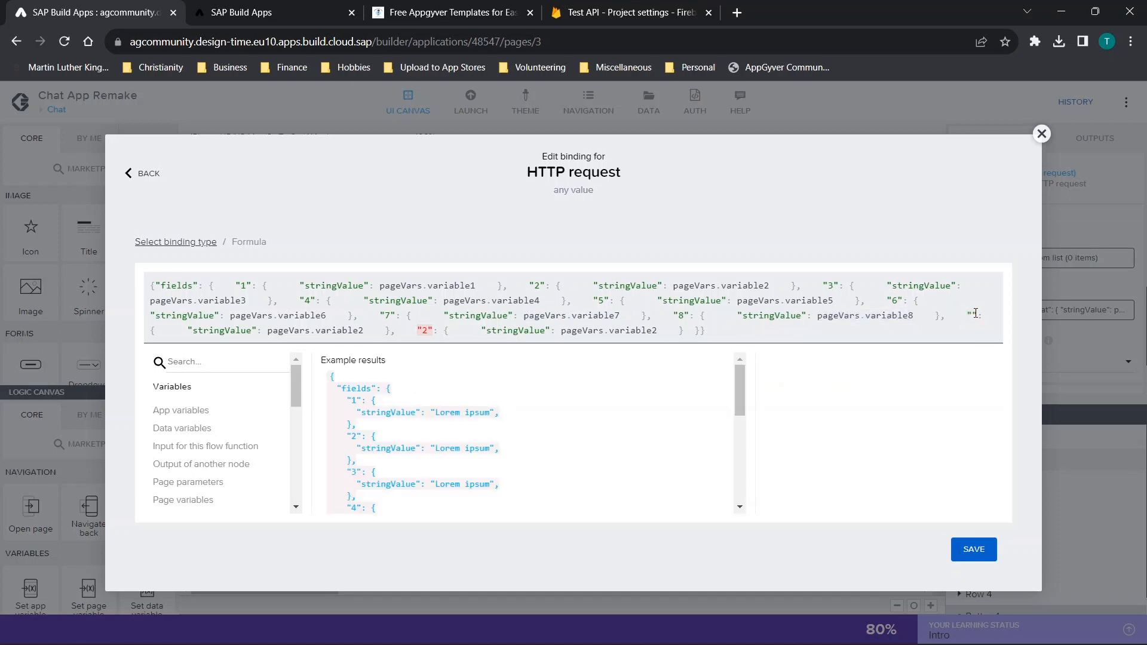
type("9")
left_click(366, 330)
key("BackSpace")
type("9")
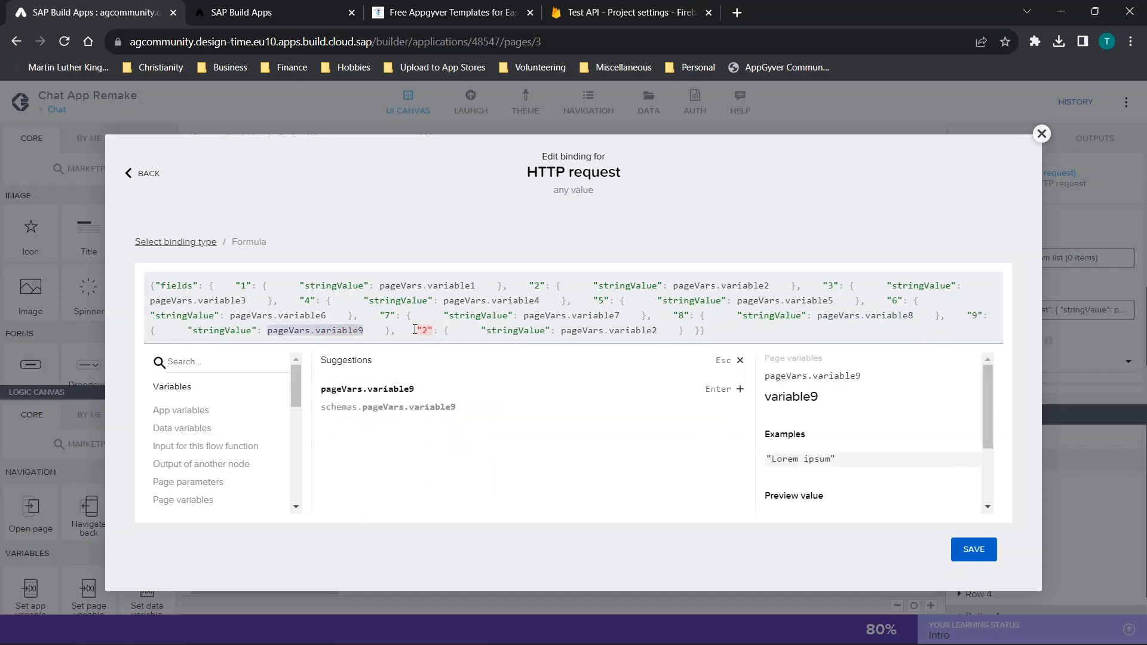
Change the last pasted entry's key to "extra" and its stringValue to pageVars.currentselection.
left_click(427, 332)
key("BackSpace")
type("extra")
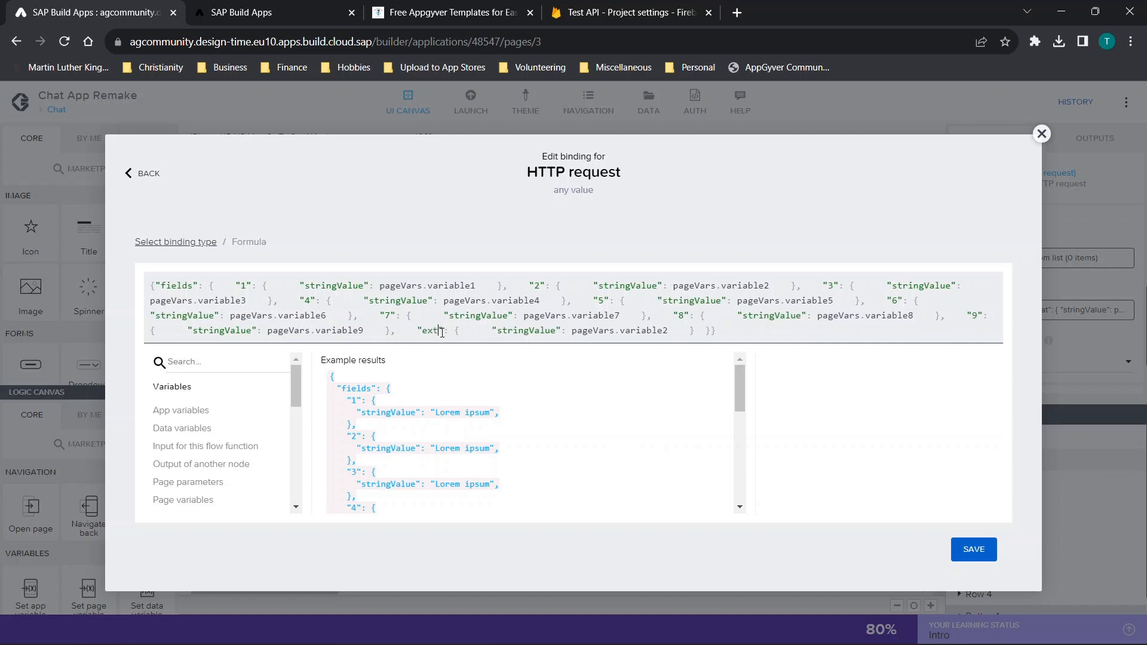
left_click(680, 332)
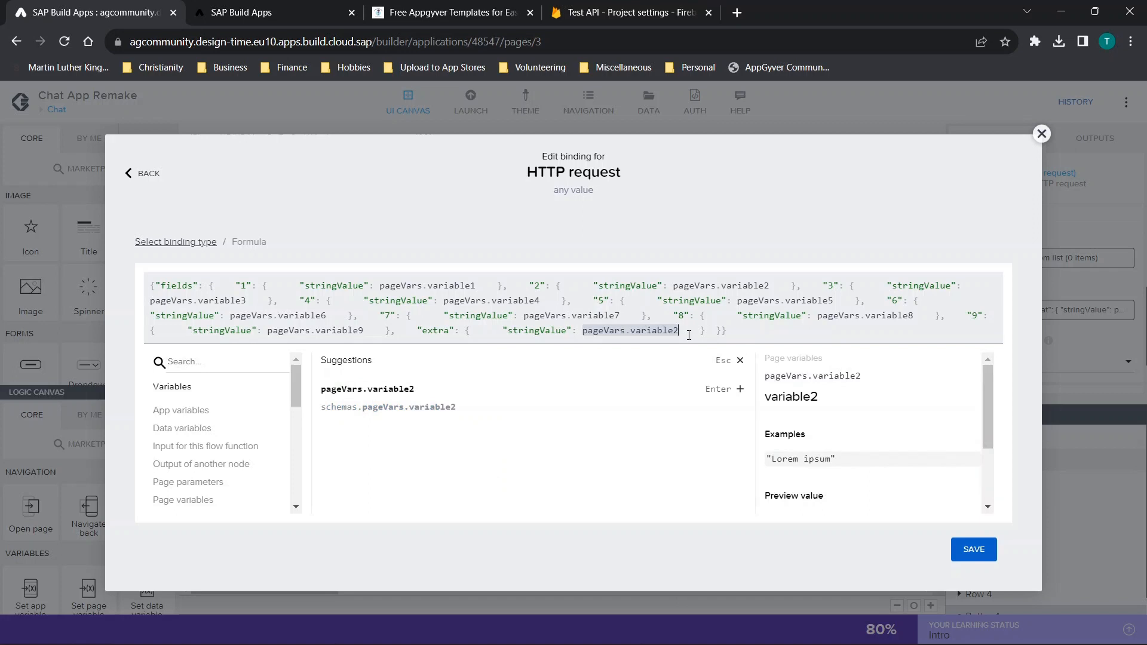
key("BackSpace")
key("BackSpace")
key("BackSpace")
key("BackSpace")
key("BackSpace")
key("BackSpace")
key("BackSpace")
key("BackSpace")
key("BackSpace")
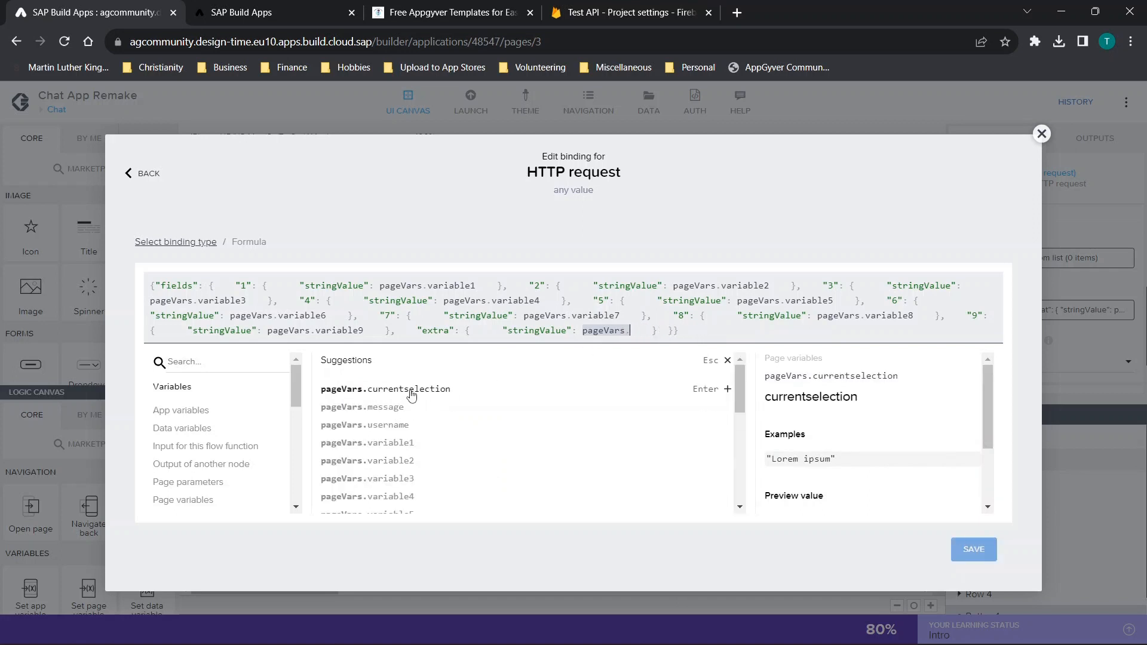
left_click(412, 394)
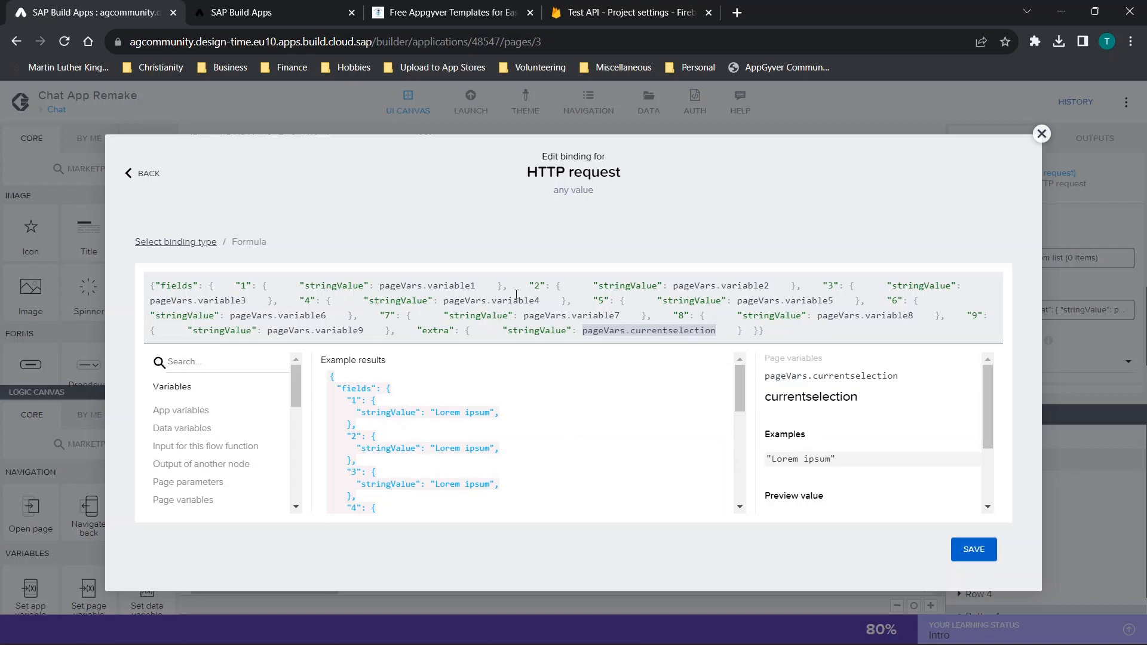
Save the request body formula of the Send button's HTTP request and save the app.
key("ctrl+a")
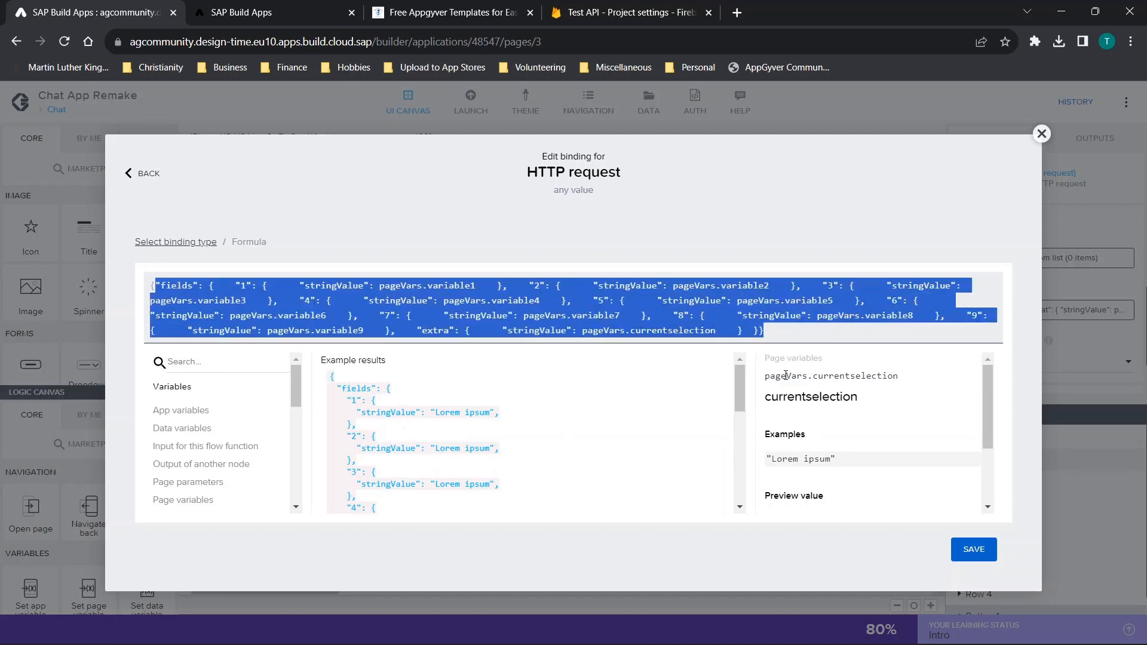
left_click(647, 284)
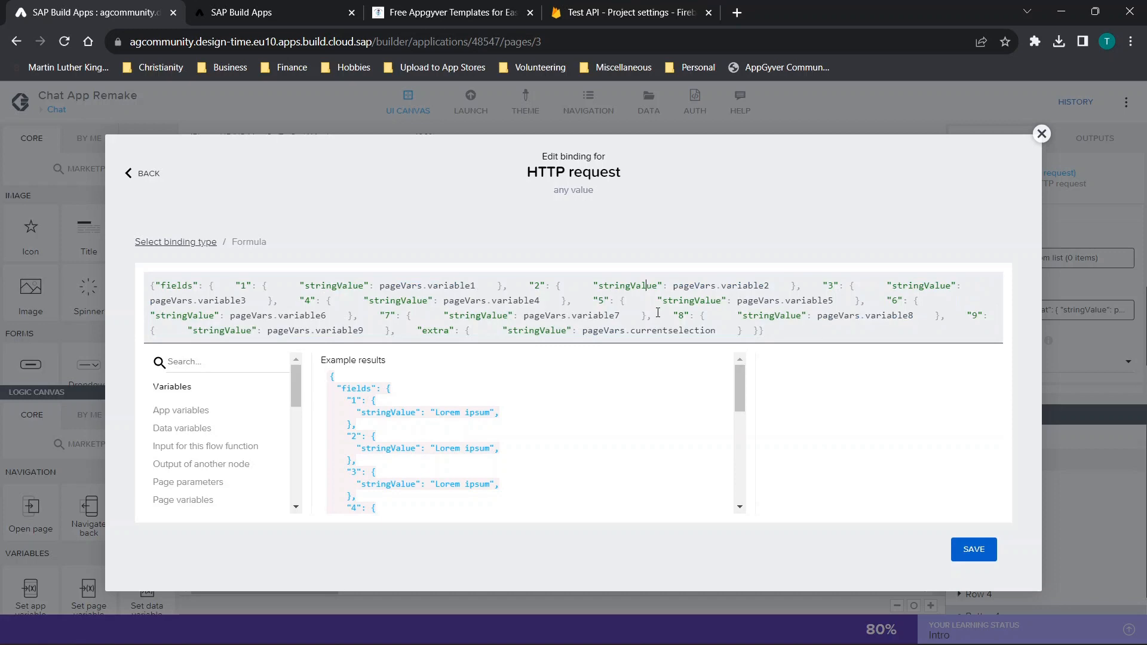
left_click(974, 549)
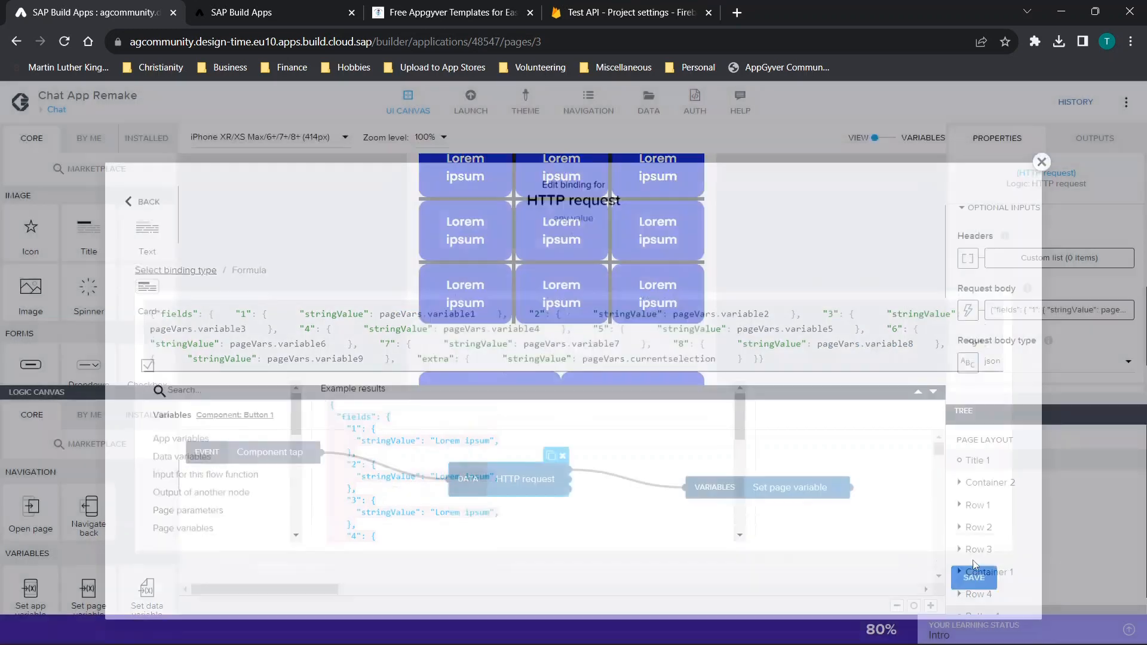
scroll(659, 303, "up", 1)
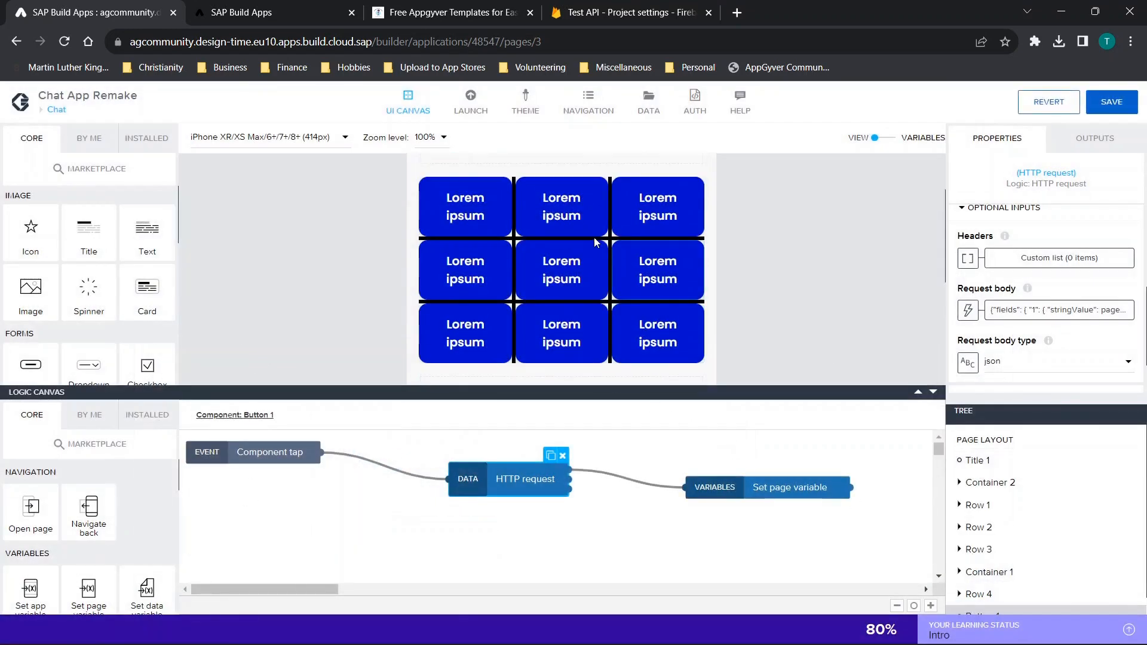
left_click(1111, 101)
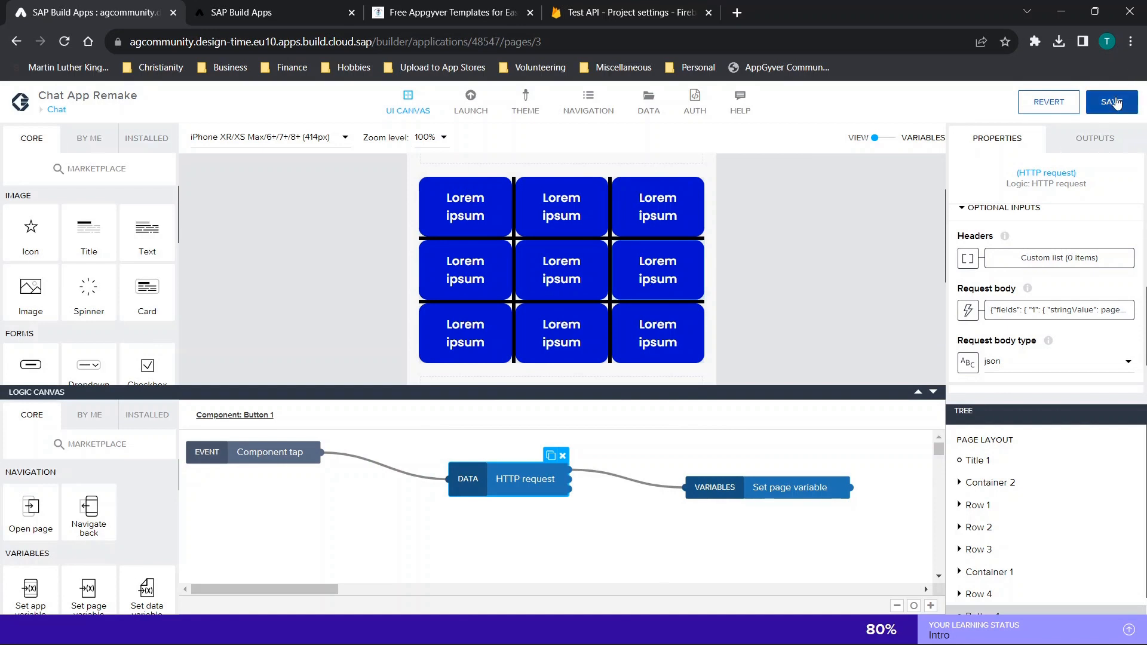
Add a Set page variable node to the X button's component tap that sets currentselection to "x".
scroll(763, 257, "down", 3)
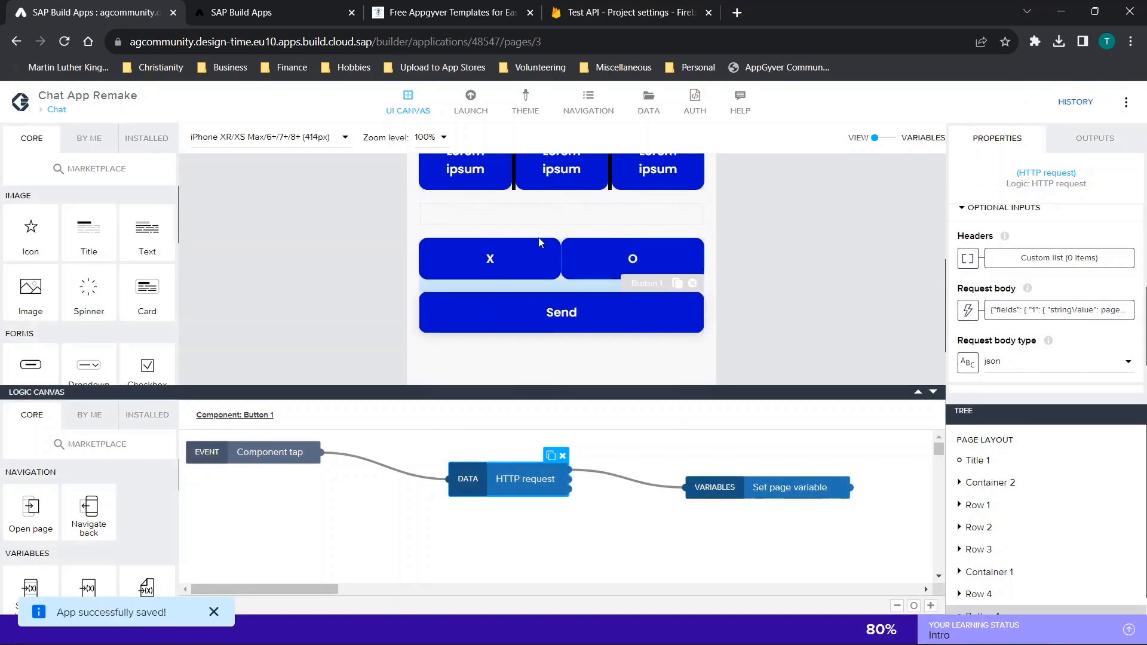
left_click(499, 259)
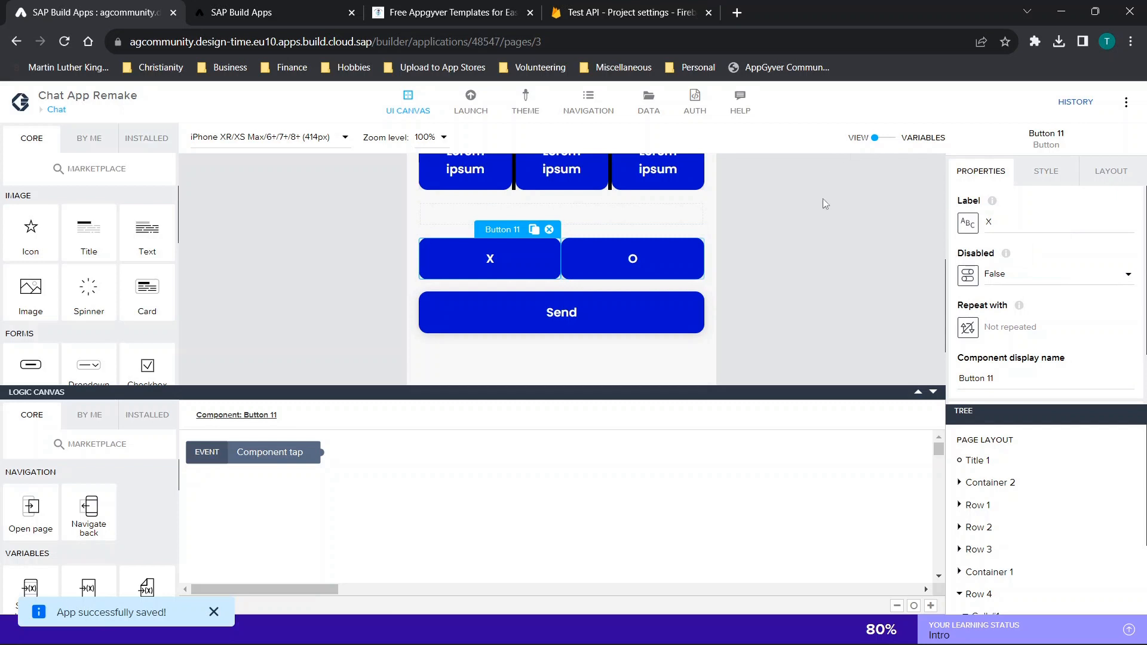
left_click(613, 262)
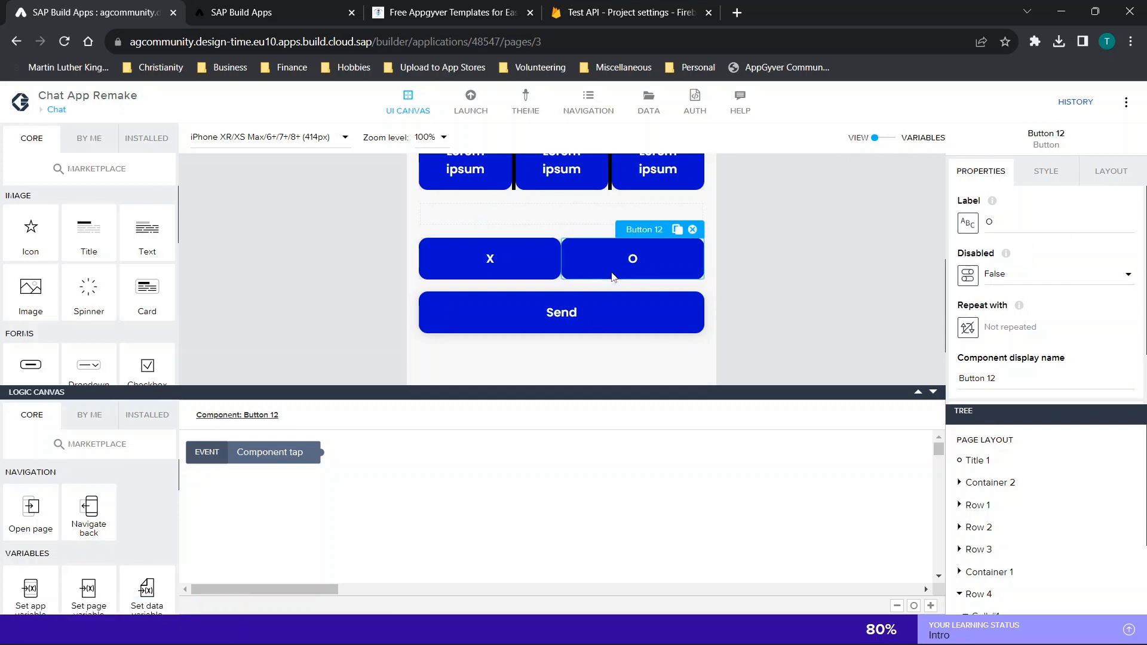
left_click(517, 264)
scroll(88, 525, "down", 1)
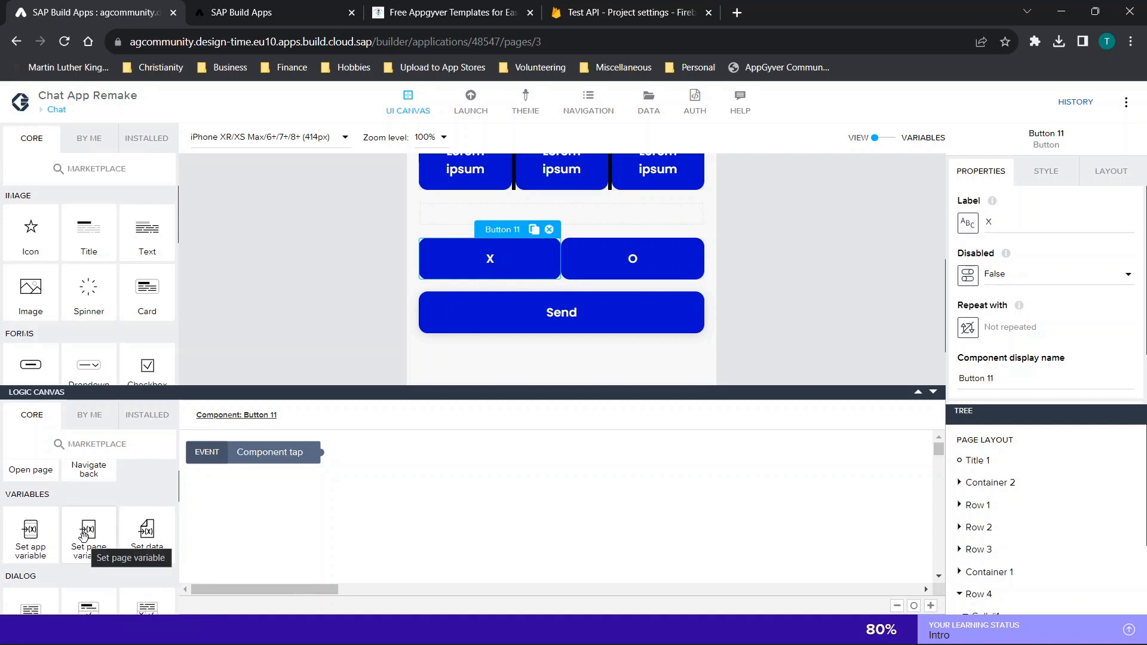
left_click_drag(84, 536, 439, 492)
left_click_drag(321, 452, 352, 491)
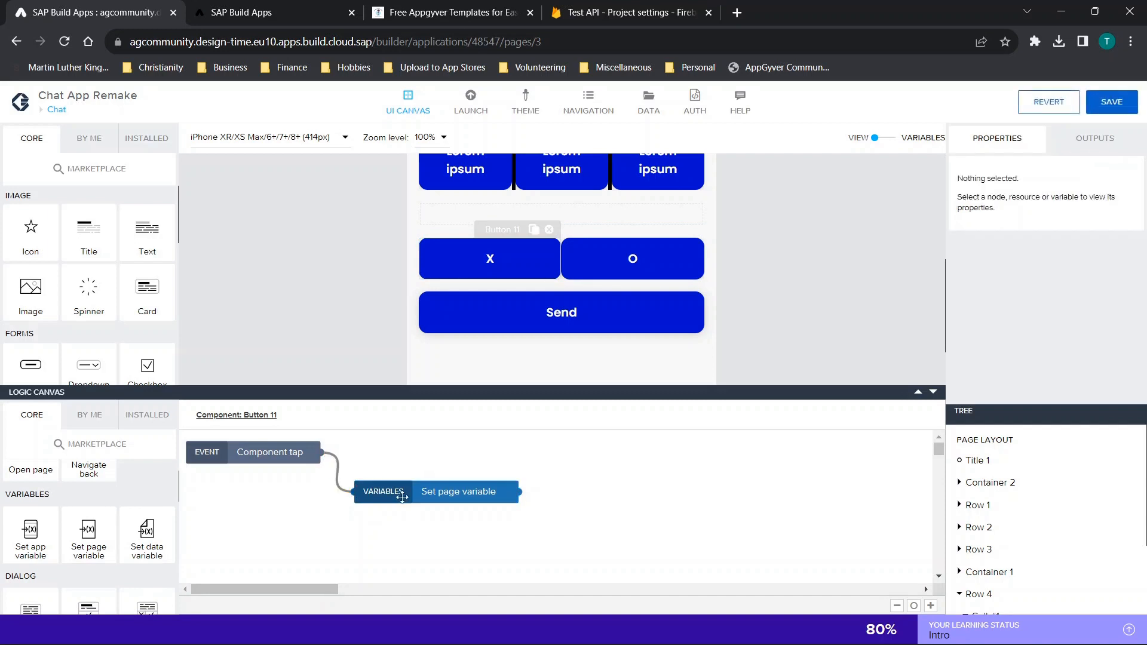
scroll(1064, 323, "down", 1)
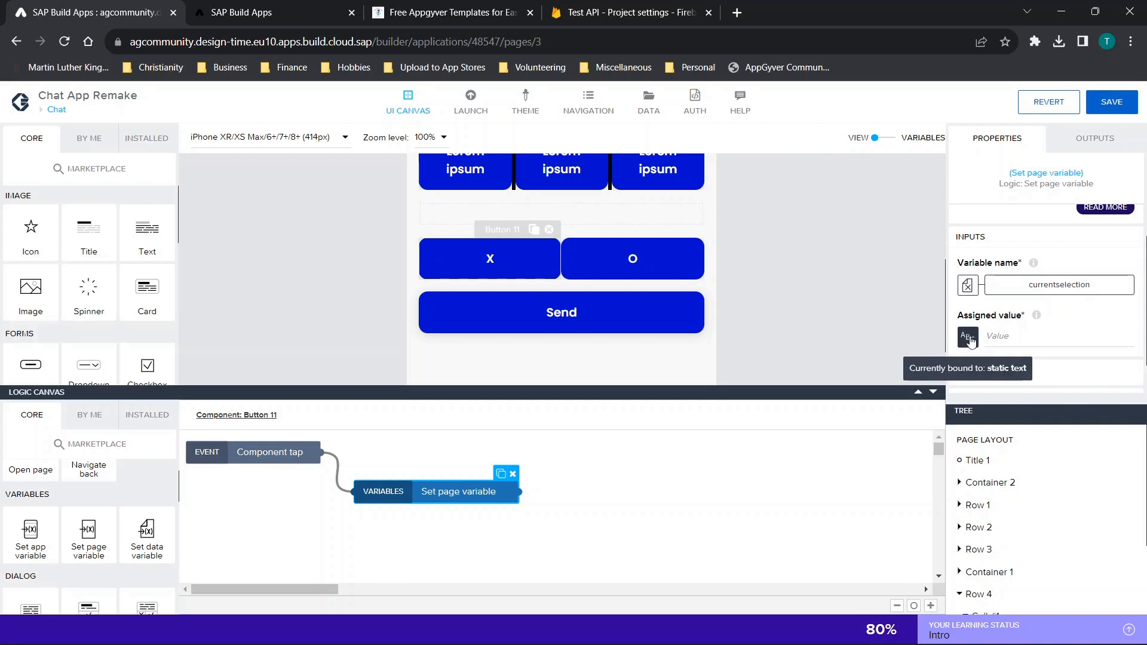
left_click(990, 337)
type("x")
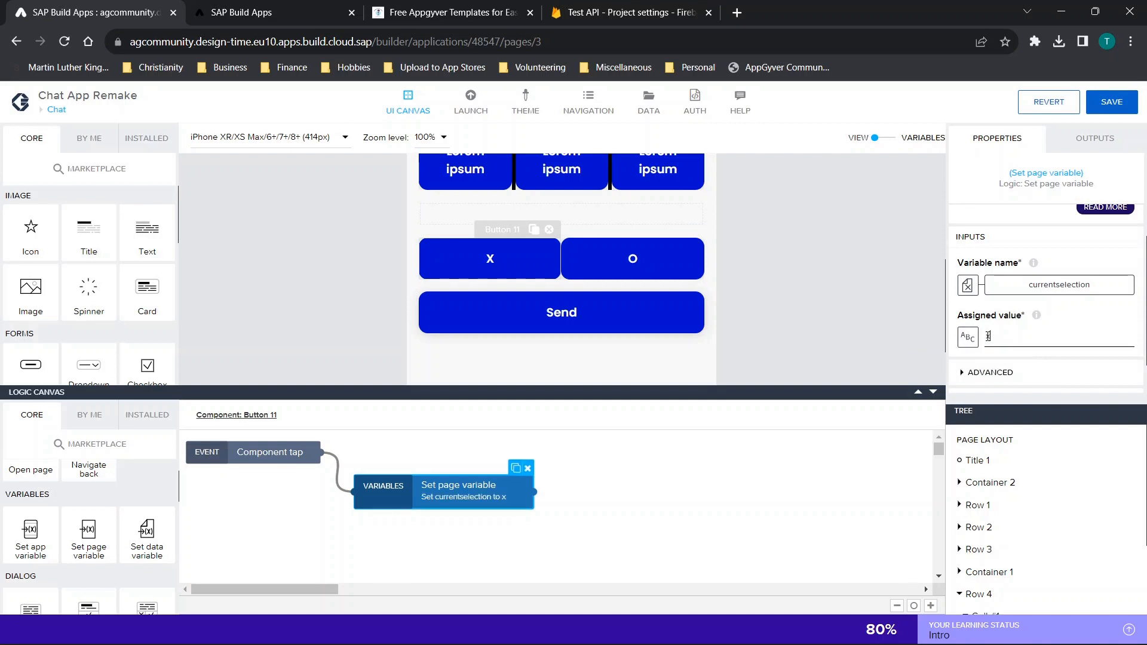
Add a Set page variable node to the O button's component tap that sets currentselection to "O", and save the app.
left_click(643, 259)
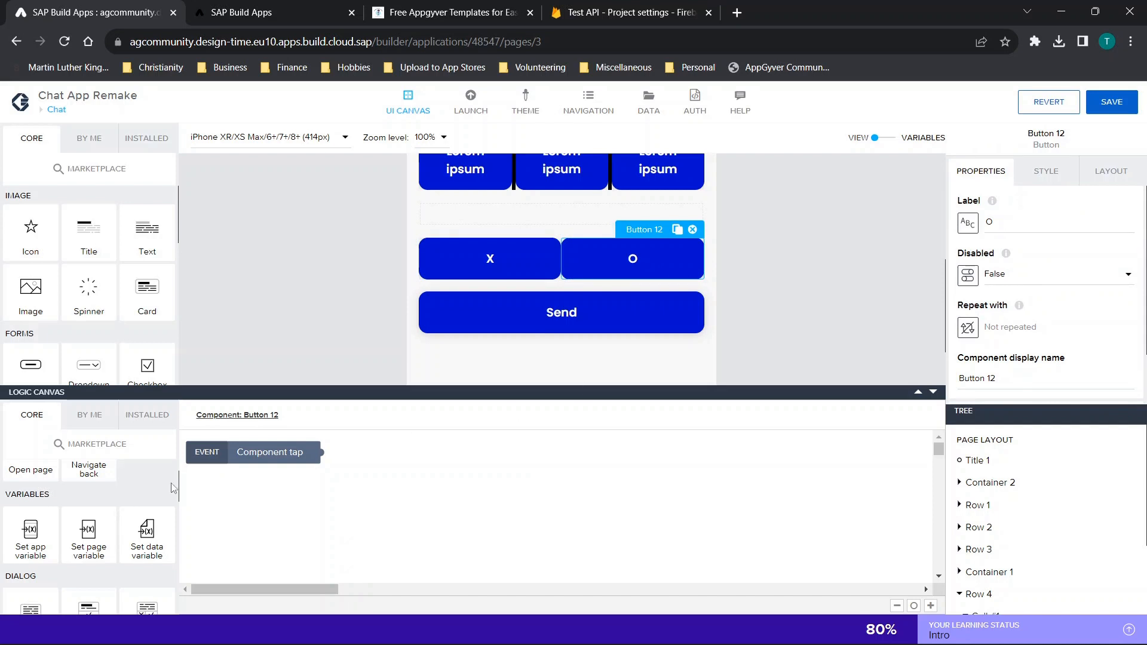
left_click_drag(90, 528, 375, 468)
left_click(630, 436)
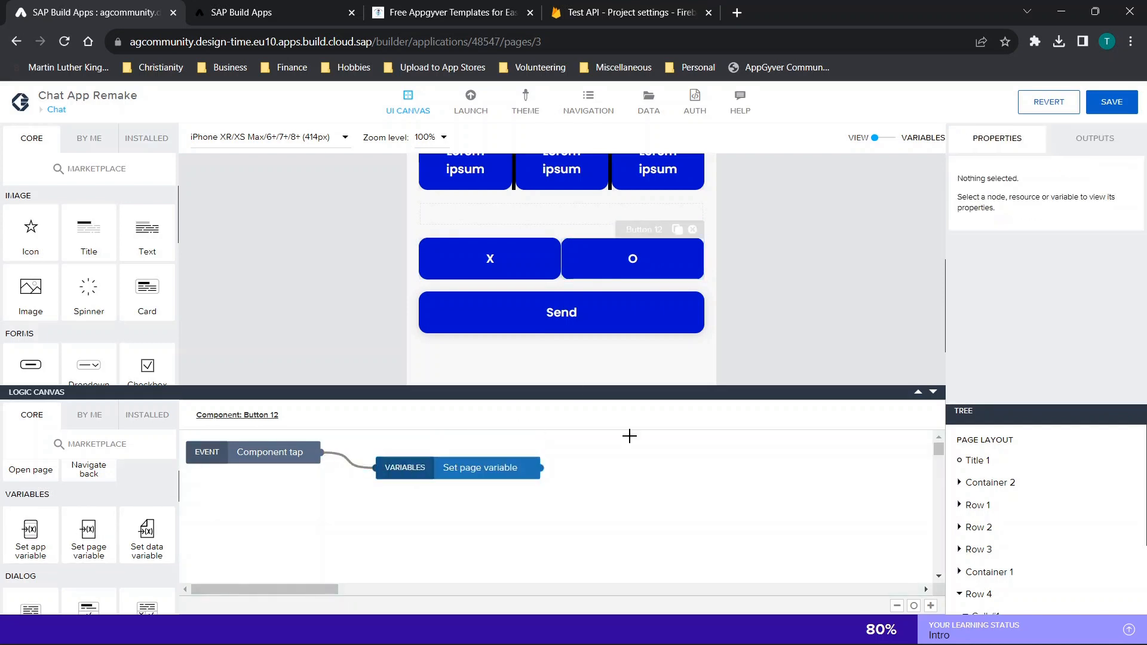
left_click(465, 459)
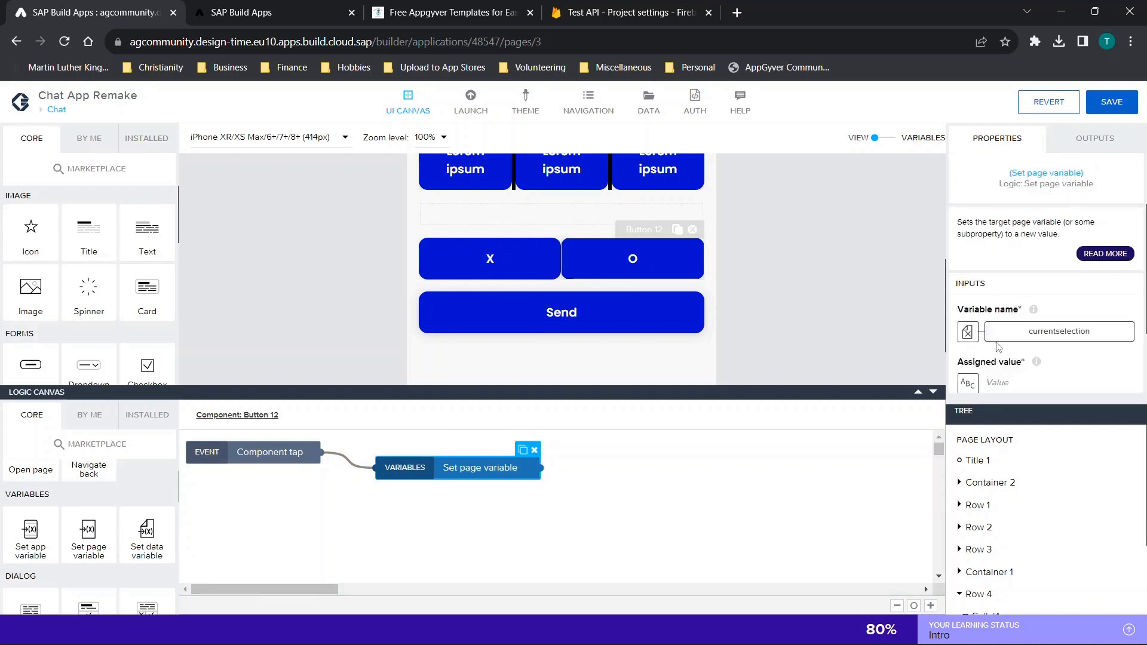
scroll(997, 339, "down", 1)
type("O")
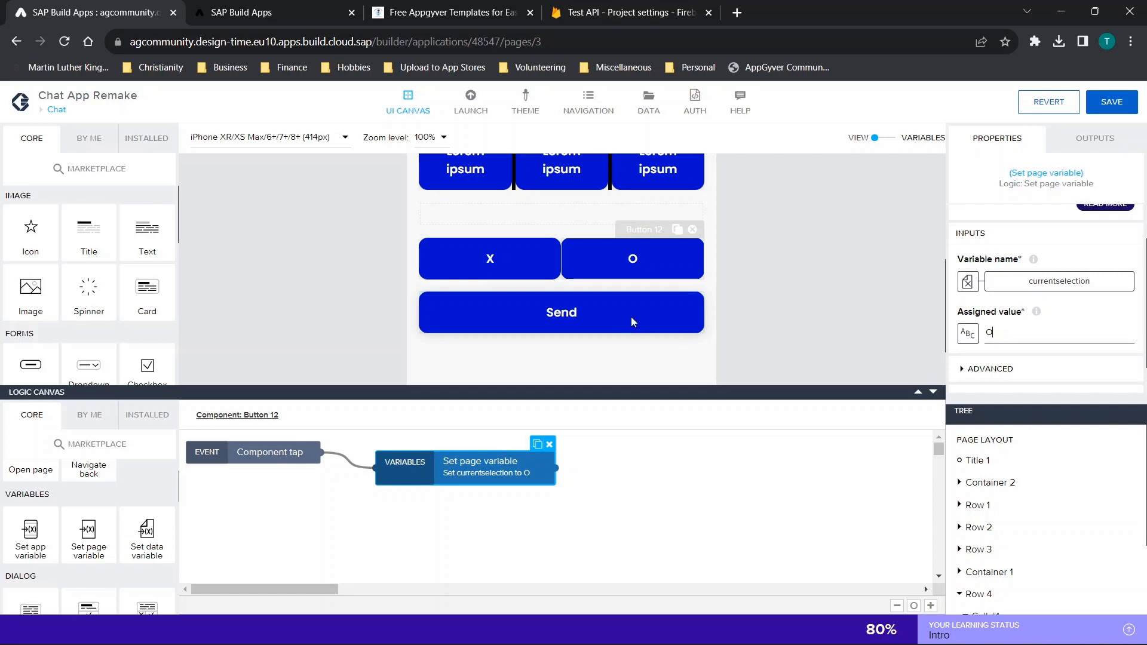
left_click(1109, 110)
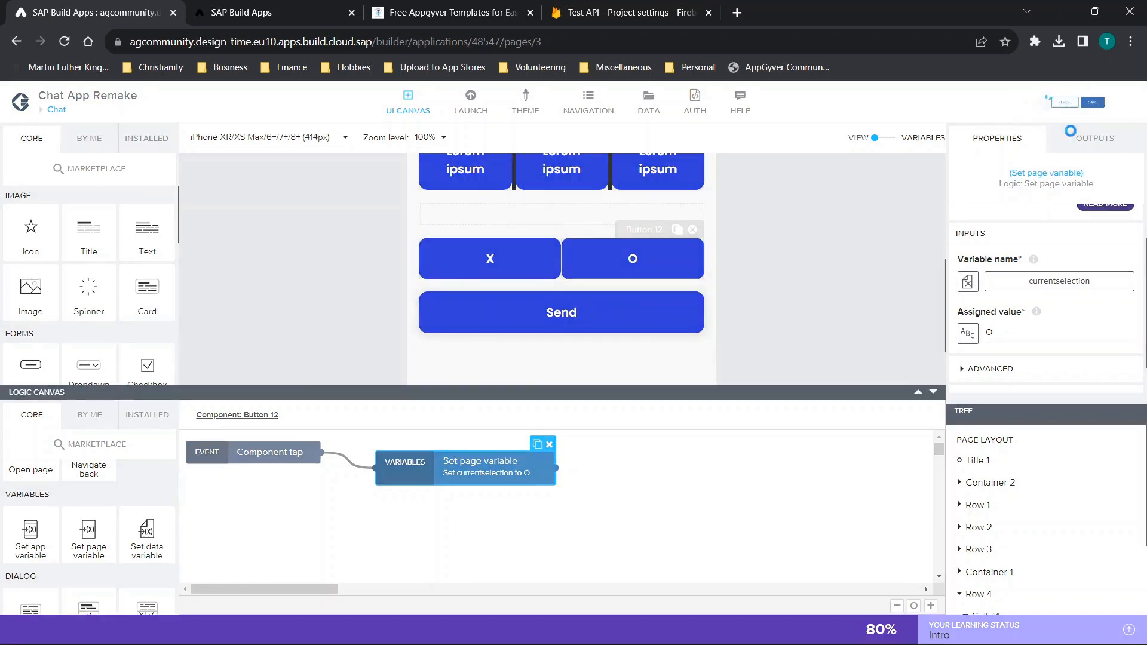
left_click(933, 391)
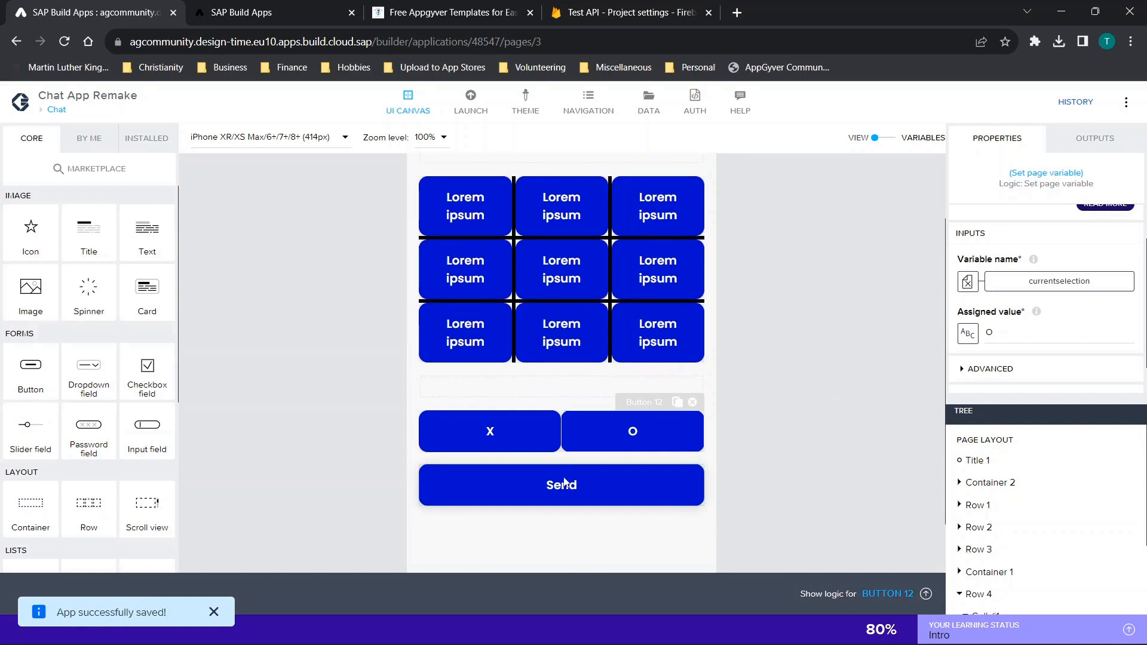
left_click(490, 445)
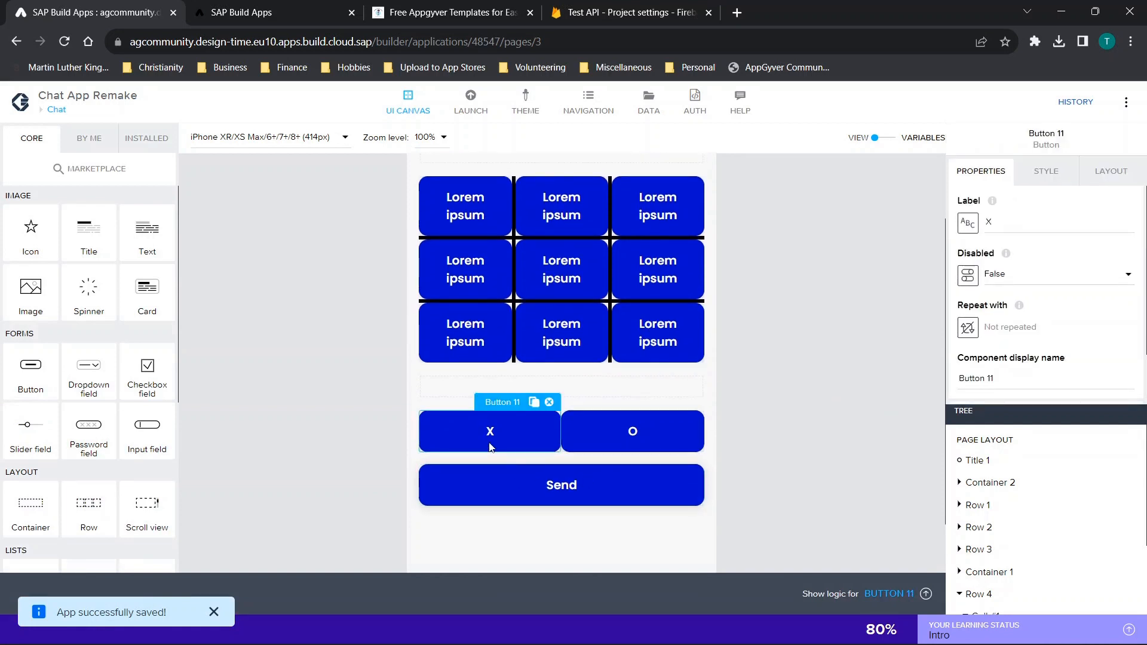
left_click(444, 286)
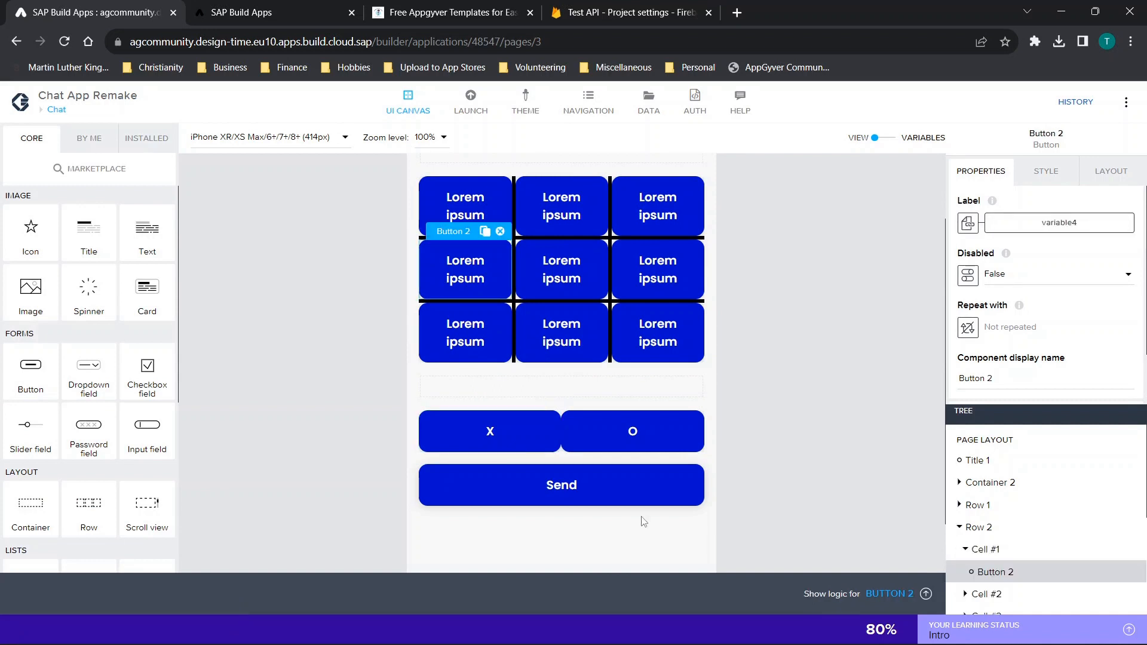
left_click(571, 485)
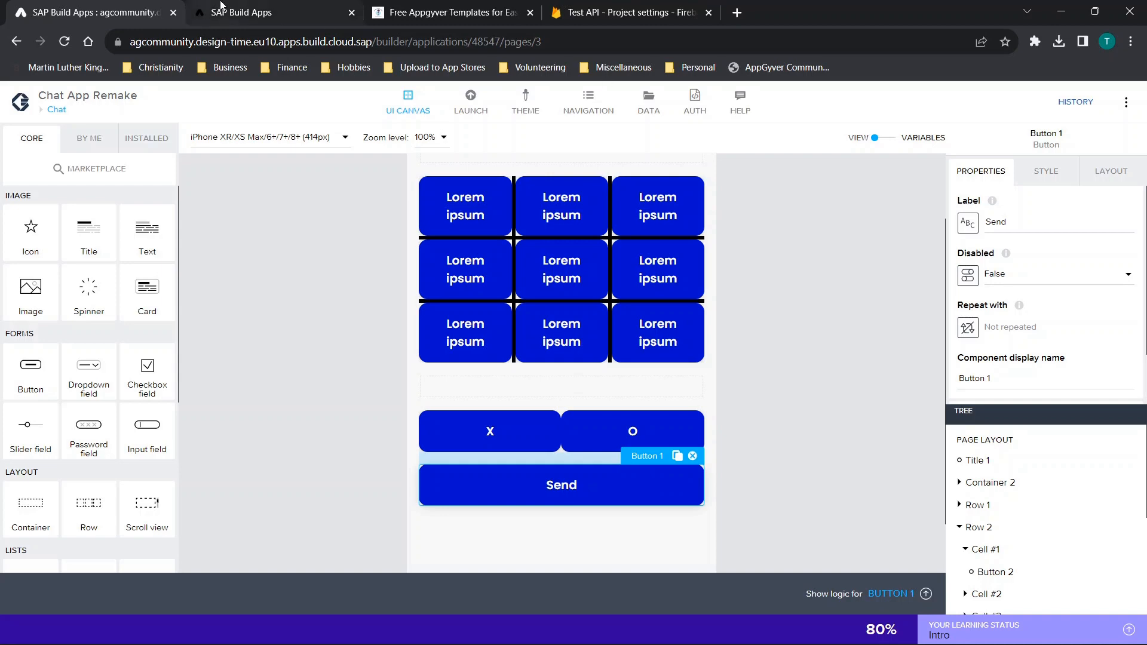
Open the Test API project's Cloud Firestore data in the Firebase console, and send the untouched board from the app preview's Chat page.
left_click(627, 12)
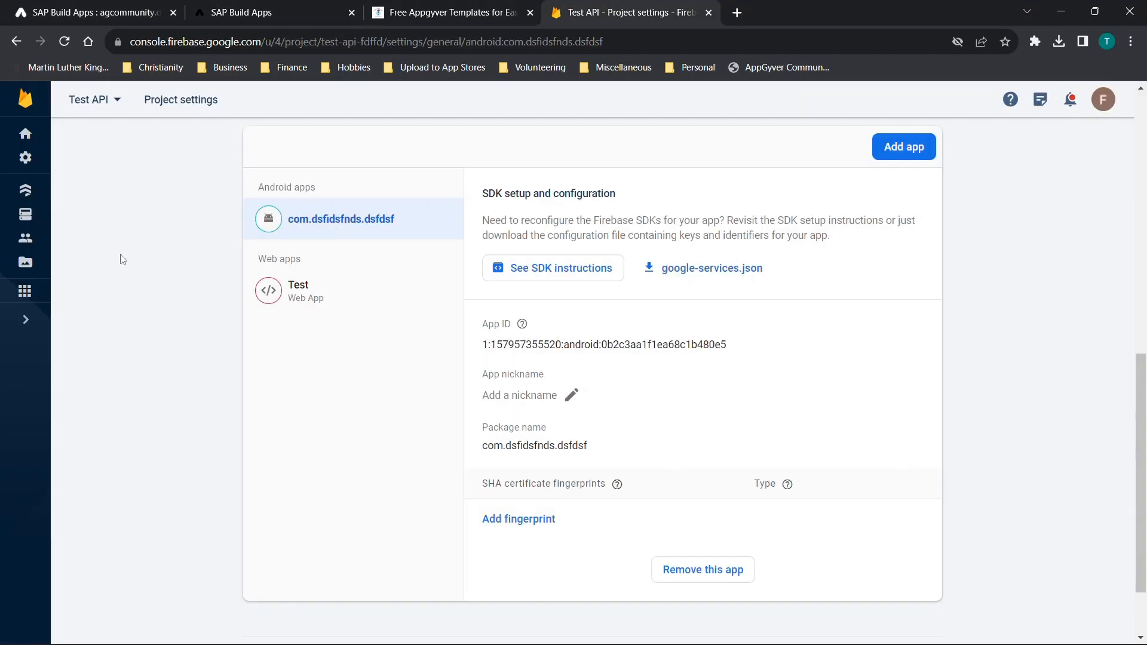
left_click(25, 190)
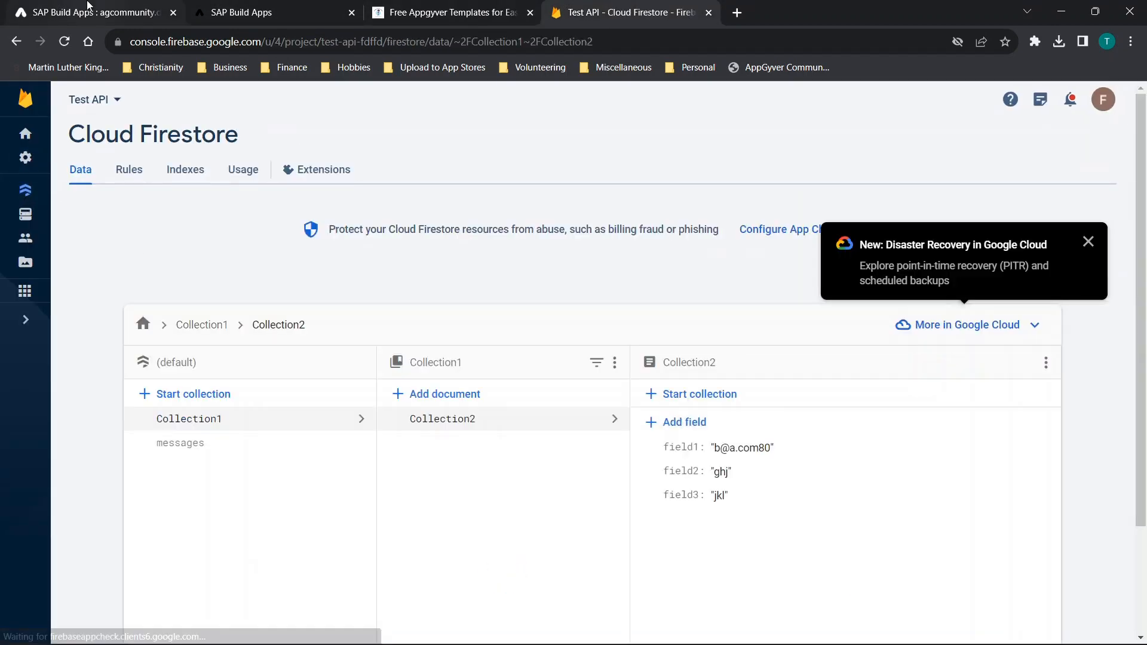
left_click(88, 6)
left_click(249, 5)
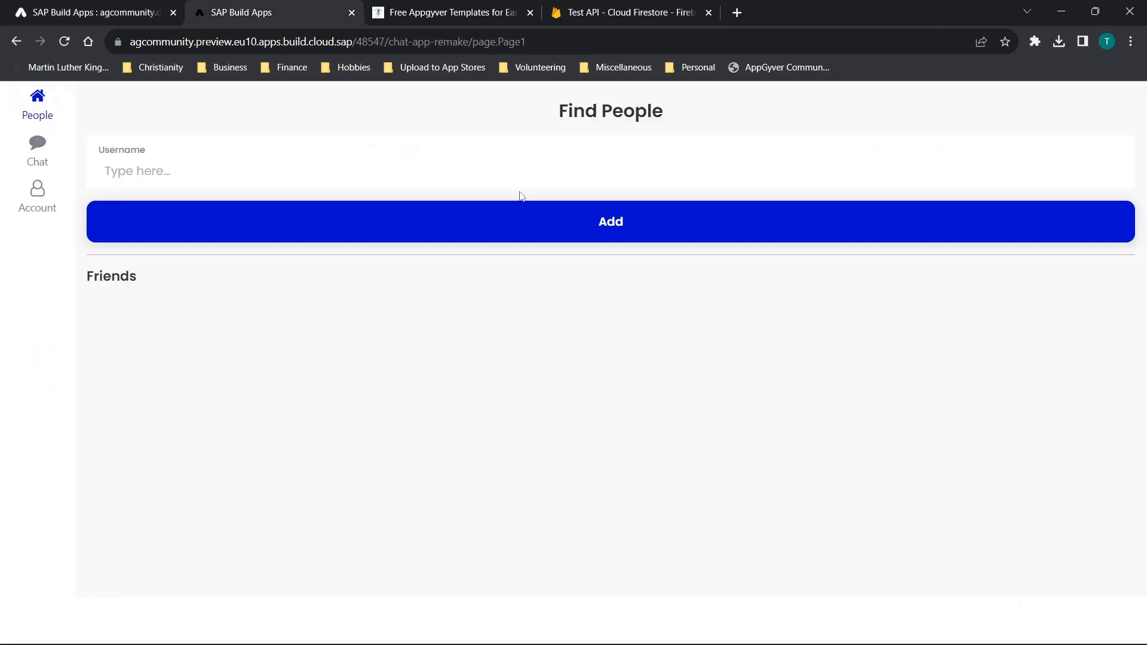
left_click(36, 156)
left_click(637, 380)
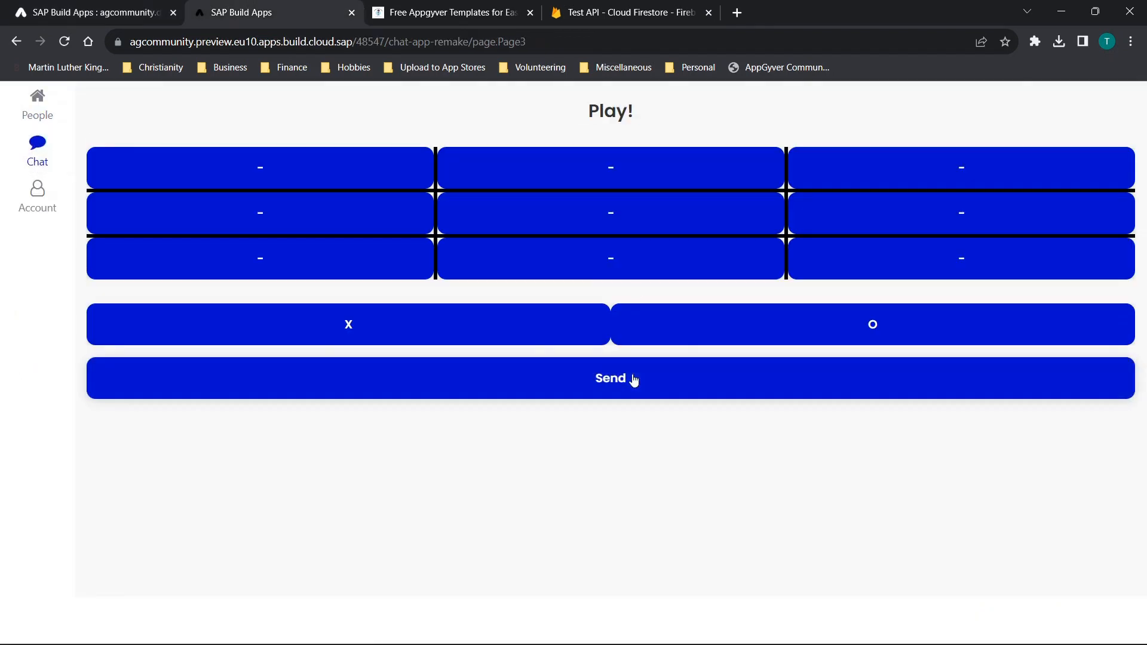
Reload the Cloud Firestore data in the Firebase console and examine the document fields in the chatundefined collection.
left_click(612, 11)
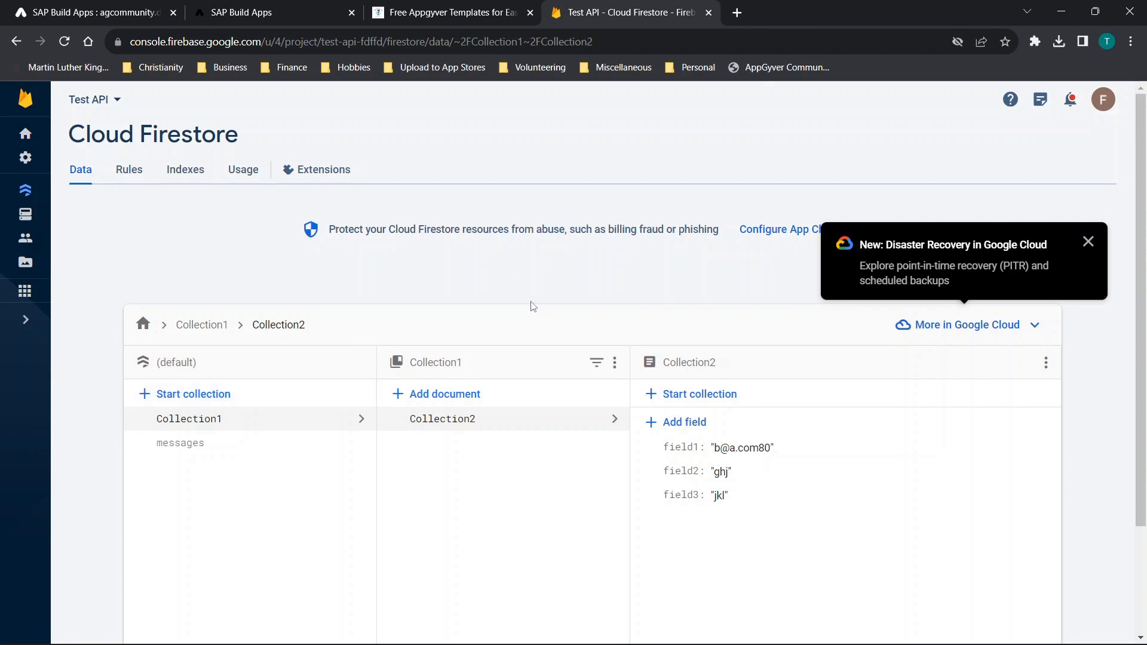
scroll(533, 307, "down", 2)
left_click(66, 40)
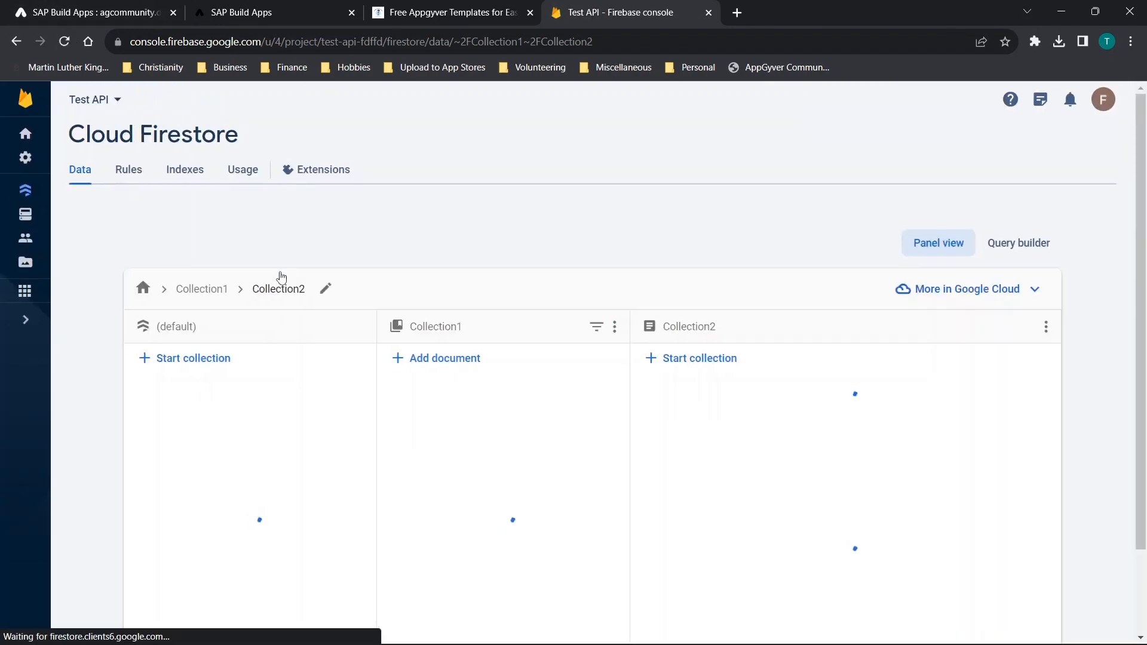
scroll(337, 367, "down", 2)
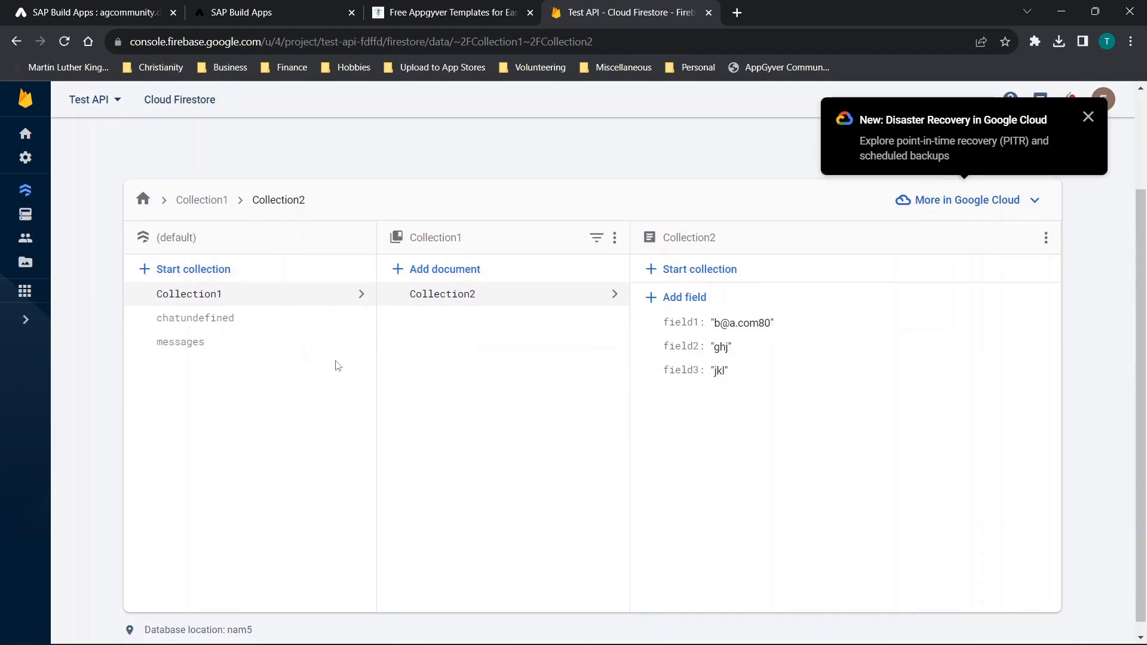
left_click(197, 318)
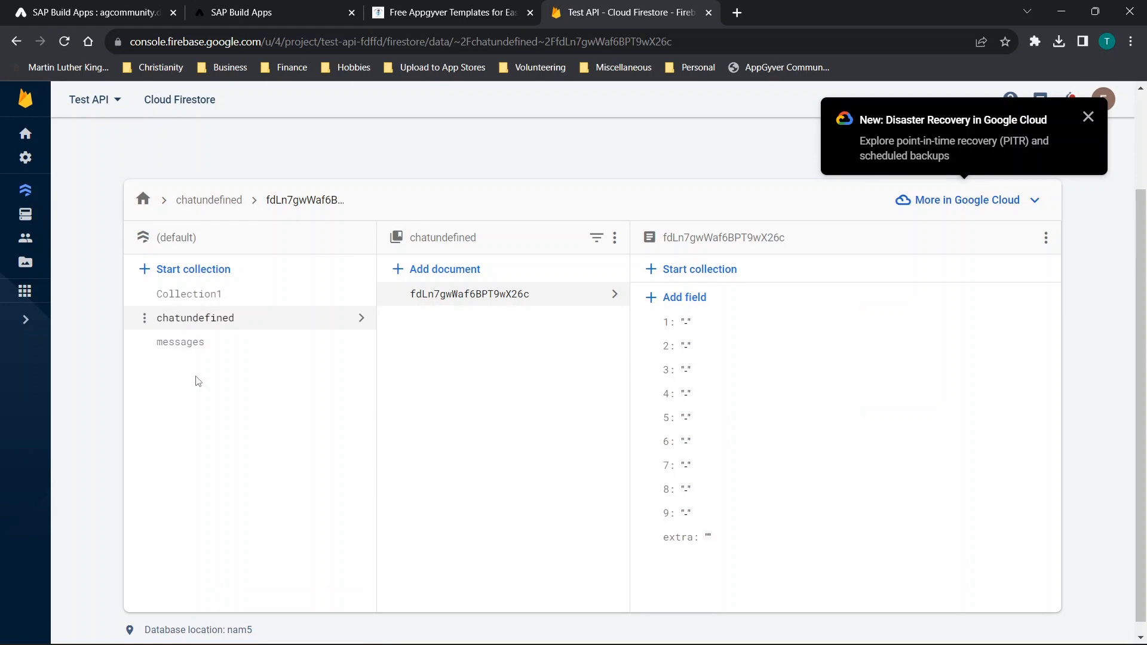
In the app preview's Account page, enter the username "aaaa", check its availability and set it.
left_click(18, 12)
left_click(215, 5)
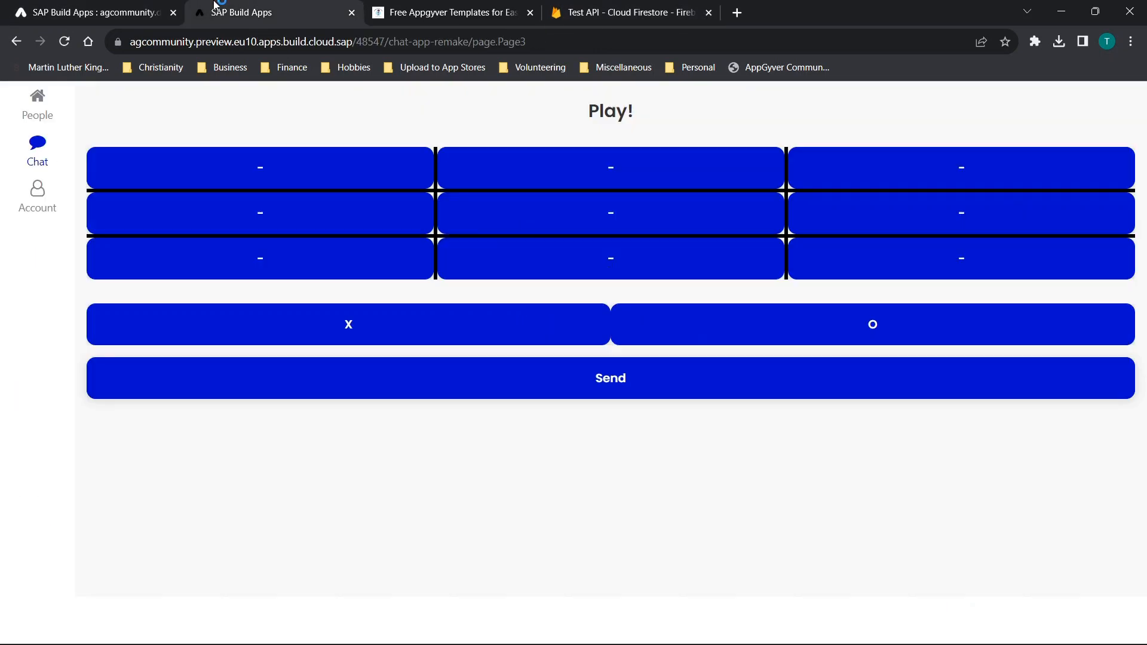
left_click(37, 191)
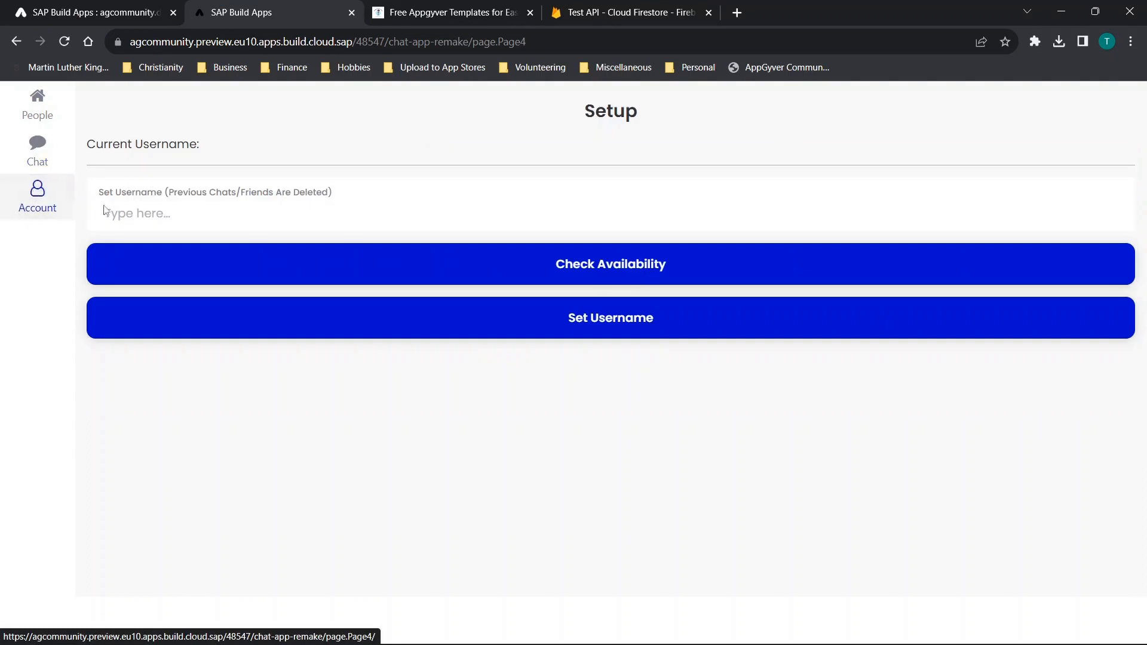
type("aaaa")
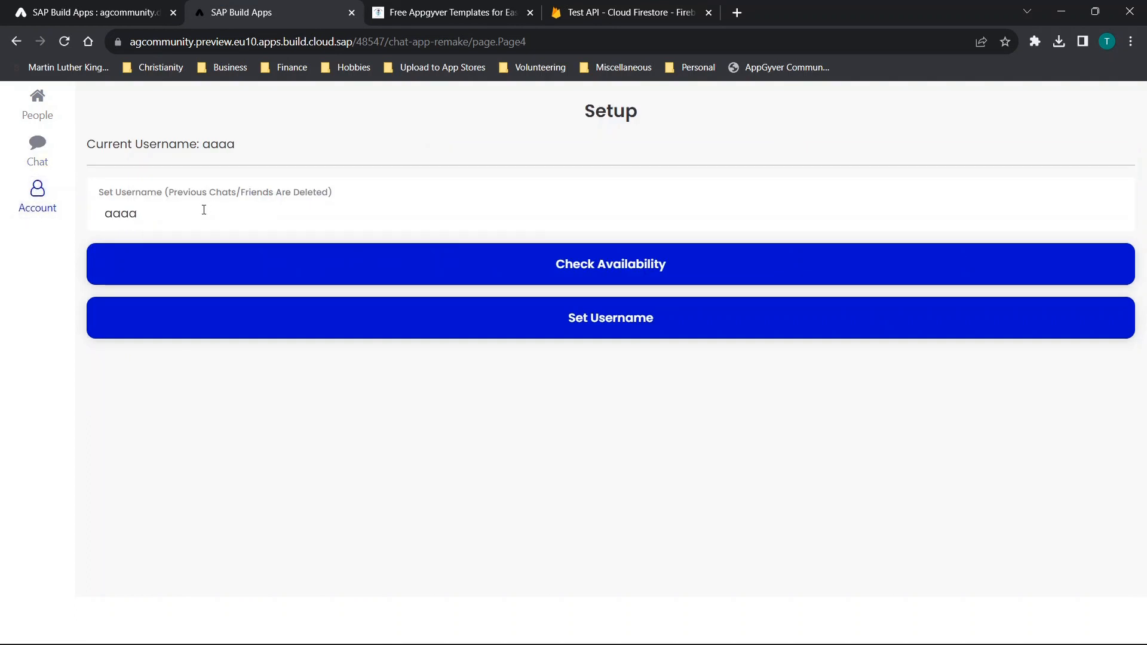
left_click(637, 266)
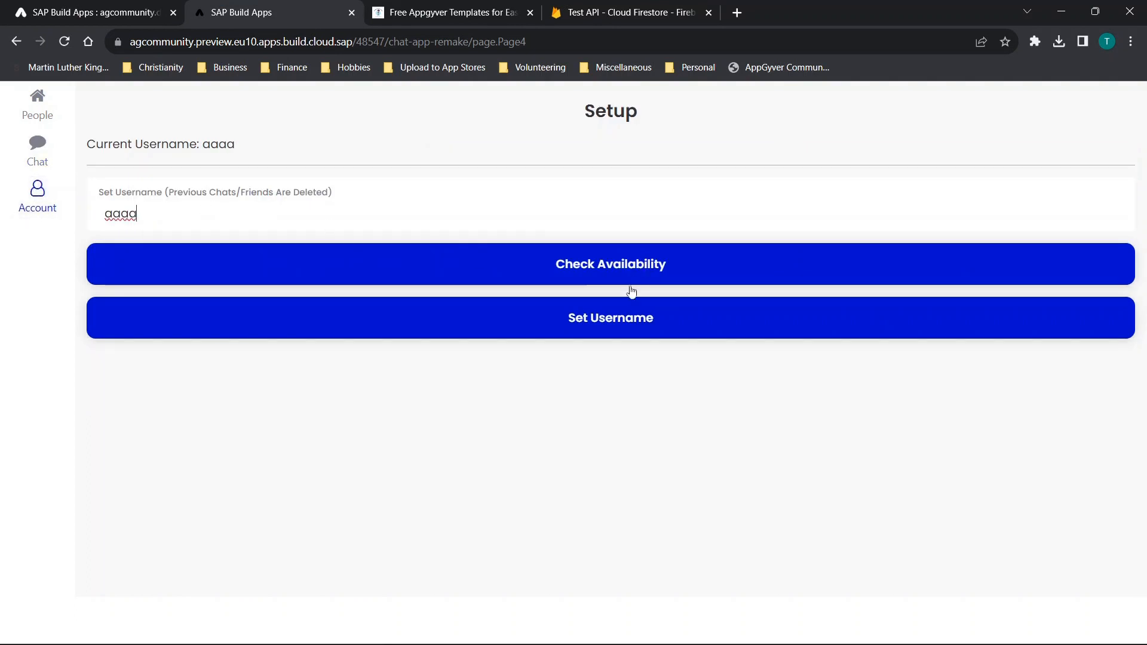
left_click(629, 319)
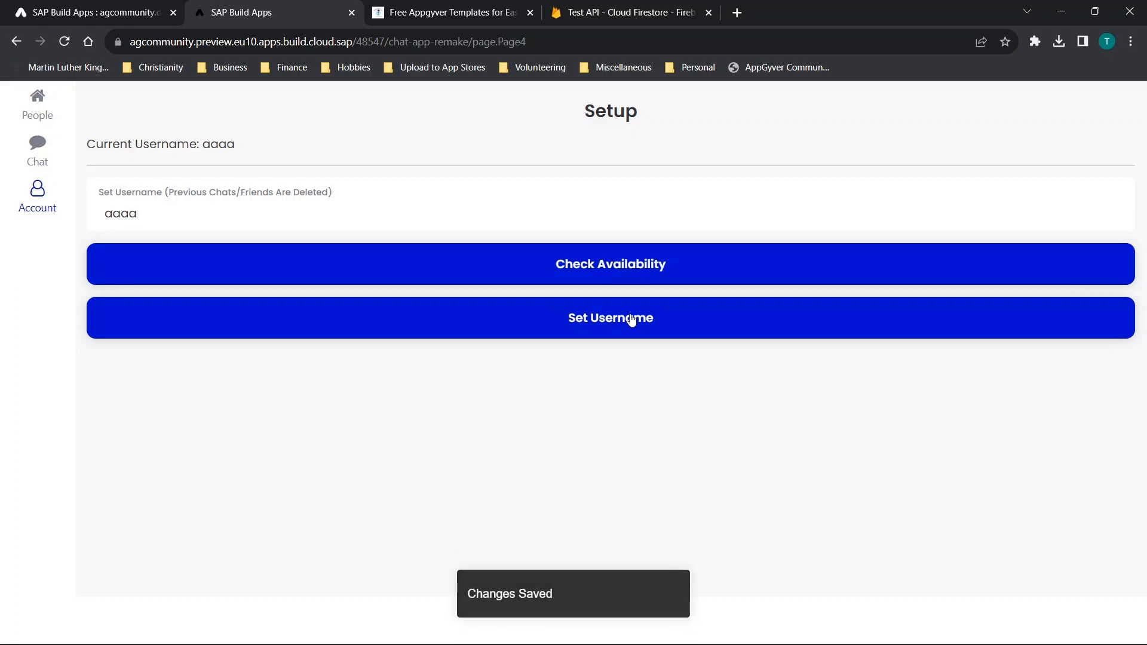
Send the untouched board from the preview's Chat page again and reload the Cloud Firestore data in the Firebase console.
left_click(37, 146)
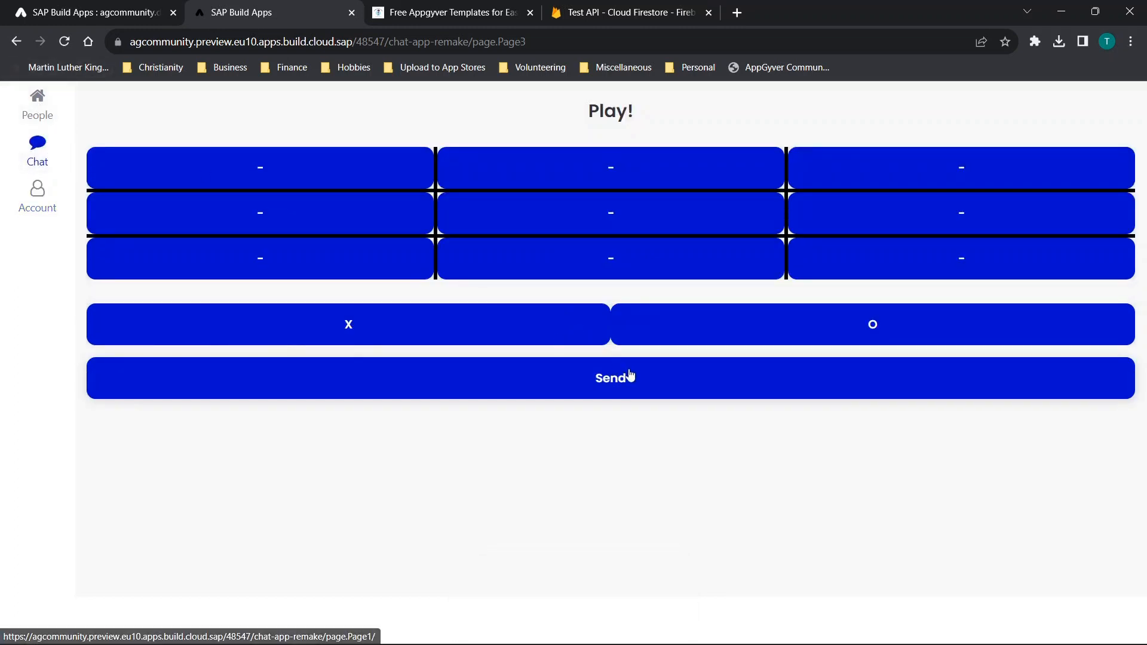
left_click(610, 383)
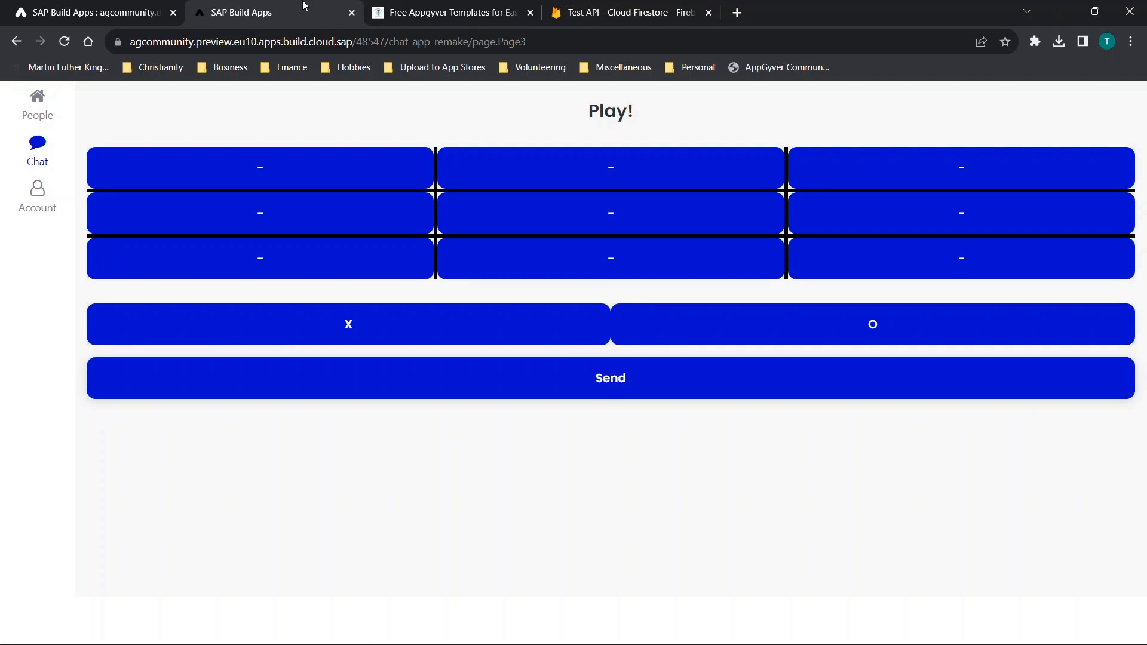
left_click(627, 12)
left_click(65, 41)
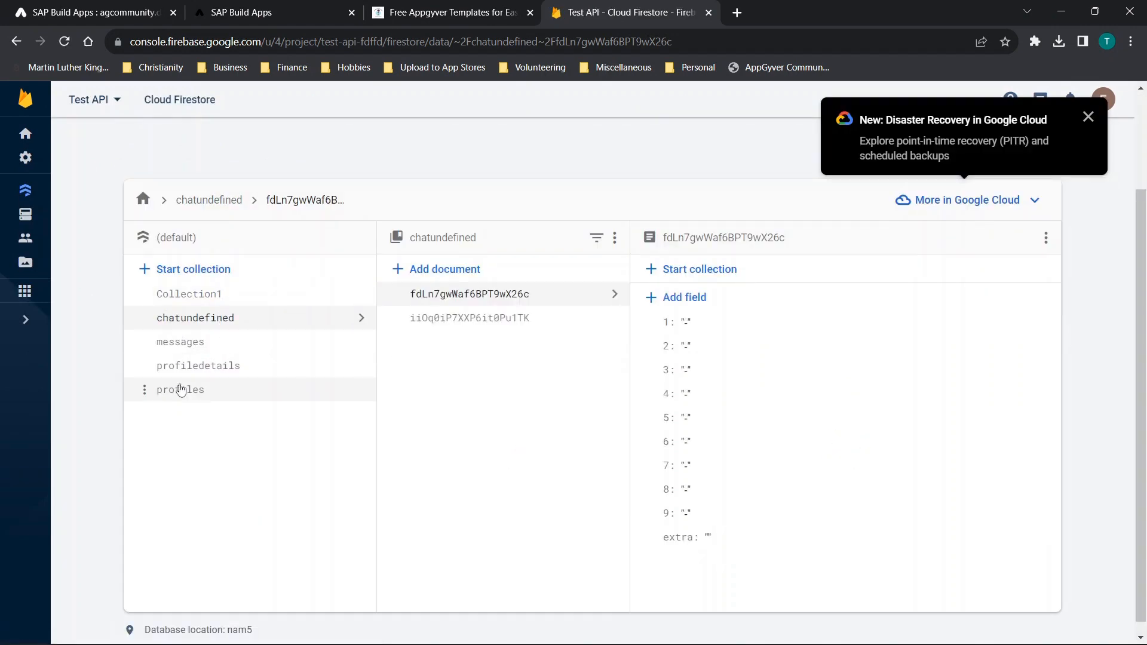
Examine the documents in the messages, chatundefined, Collection1 and profiles collections.
left_click(169, 353)
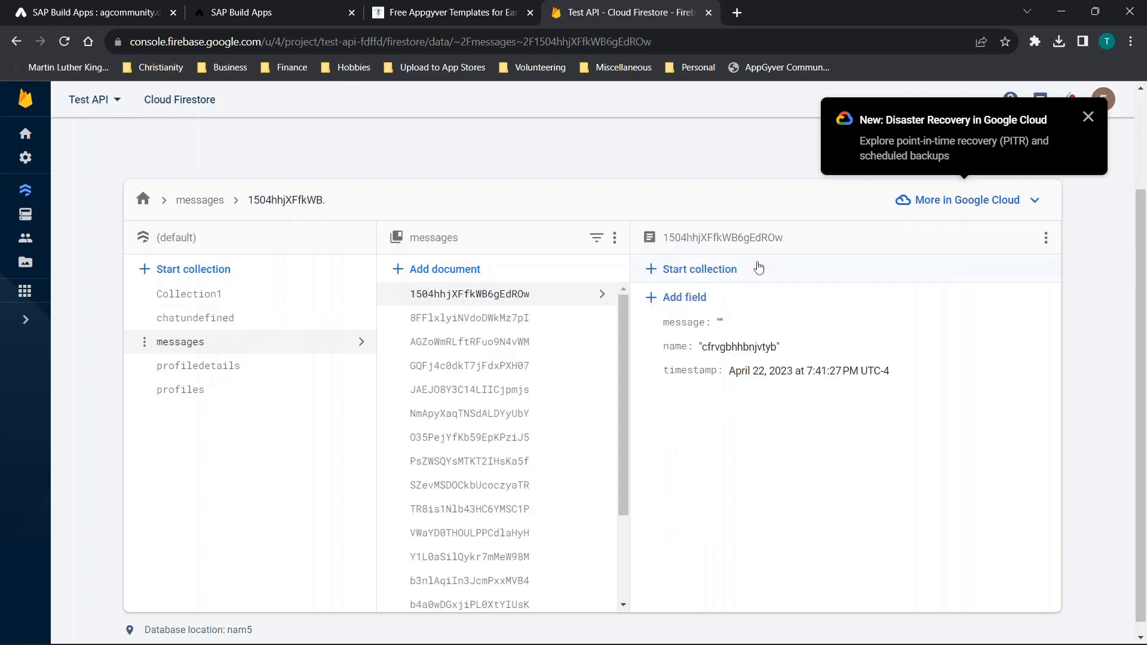
scroll(512, 446, "down", 1)
left_click(174, 322)
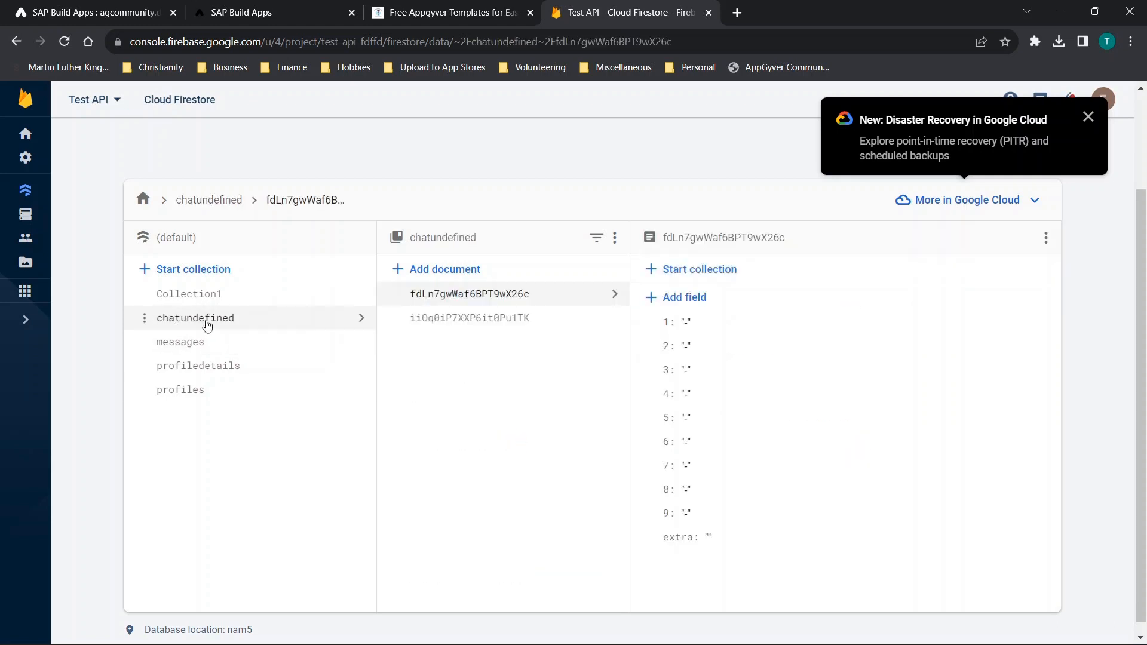
left_click(180, 295)
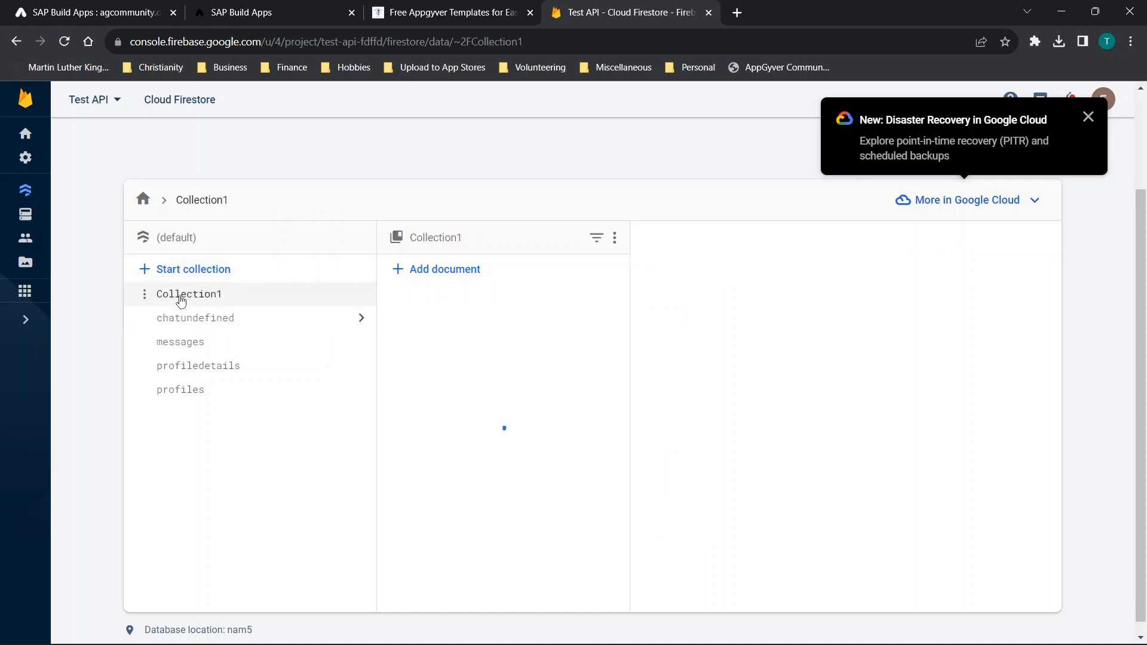
left_click(198, 325)
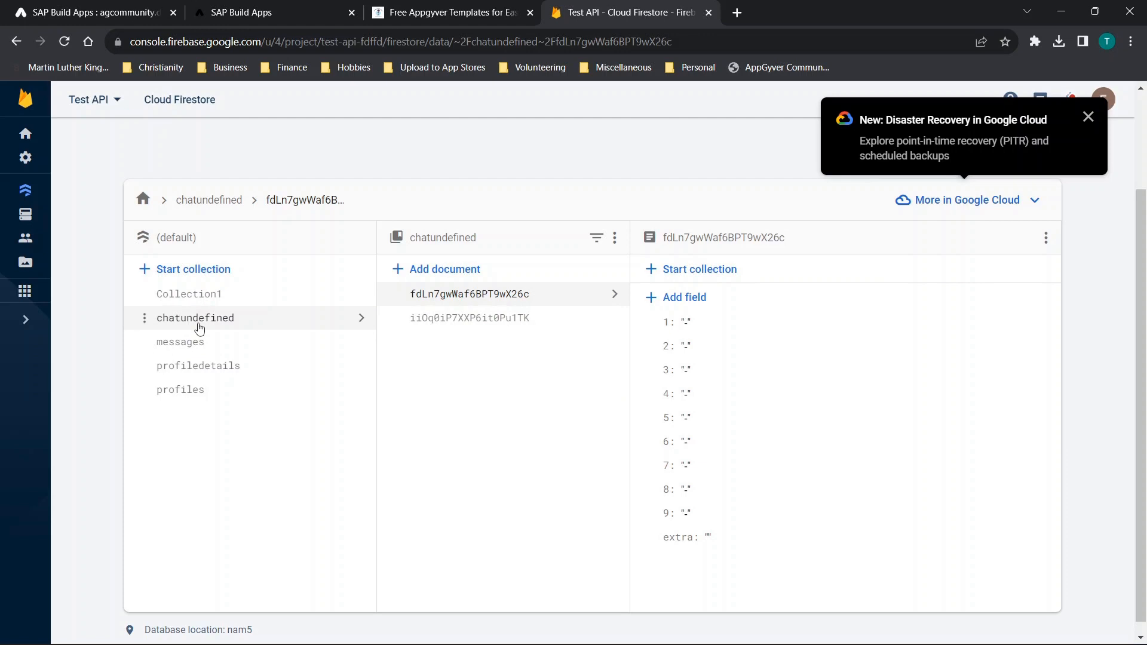
left_click(192, 391)
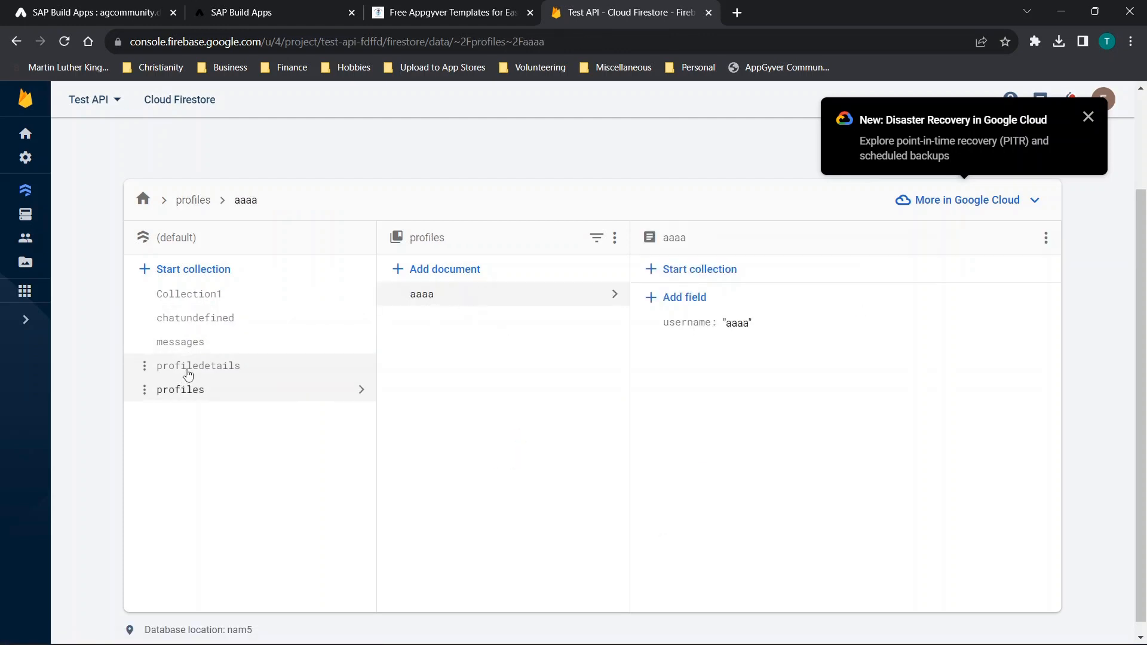
Reload the Firestore data and examine the fields of both documents in the chatundefined collection.
left_click(64, 42)
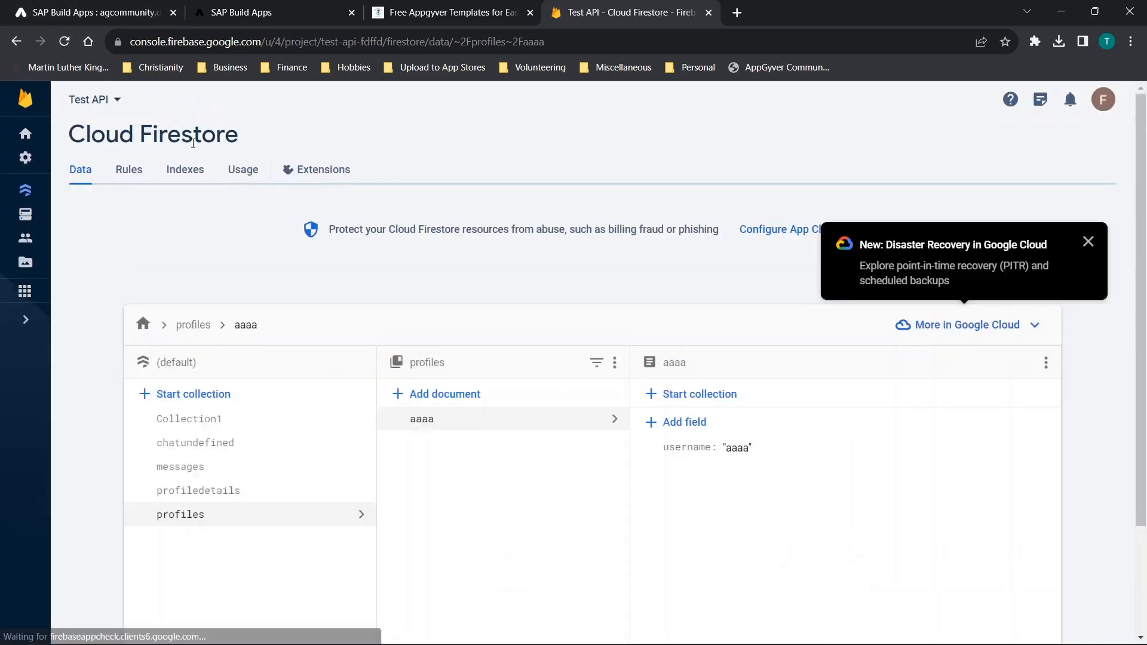
scroll(449, 371, "down", 1)
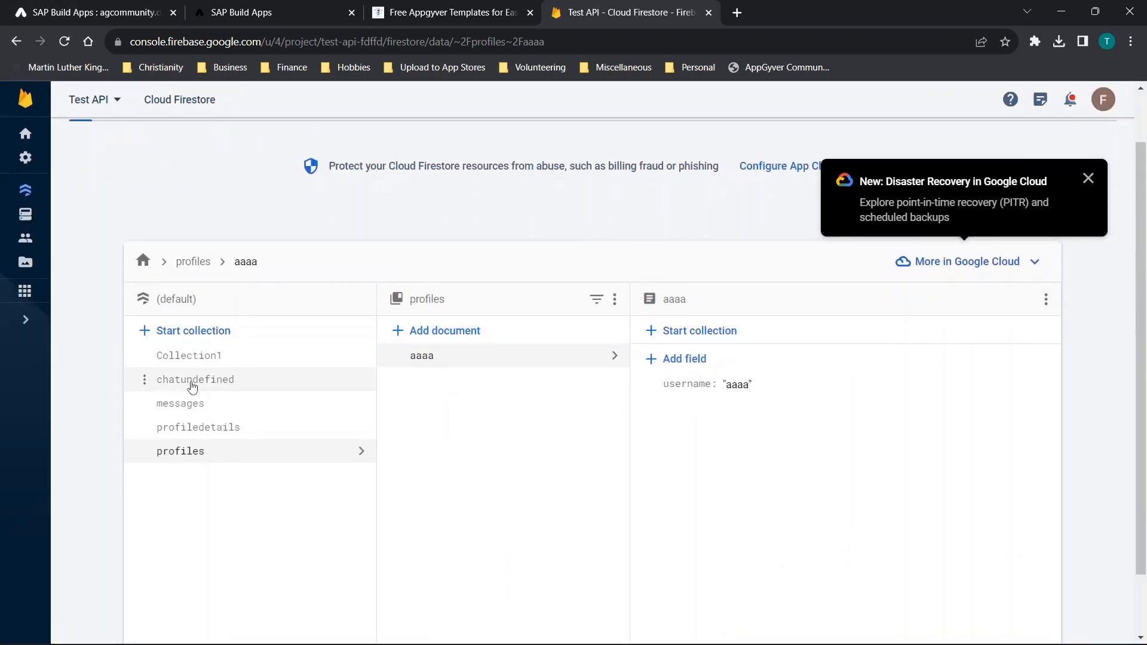
left_click(192, 387)
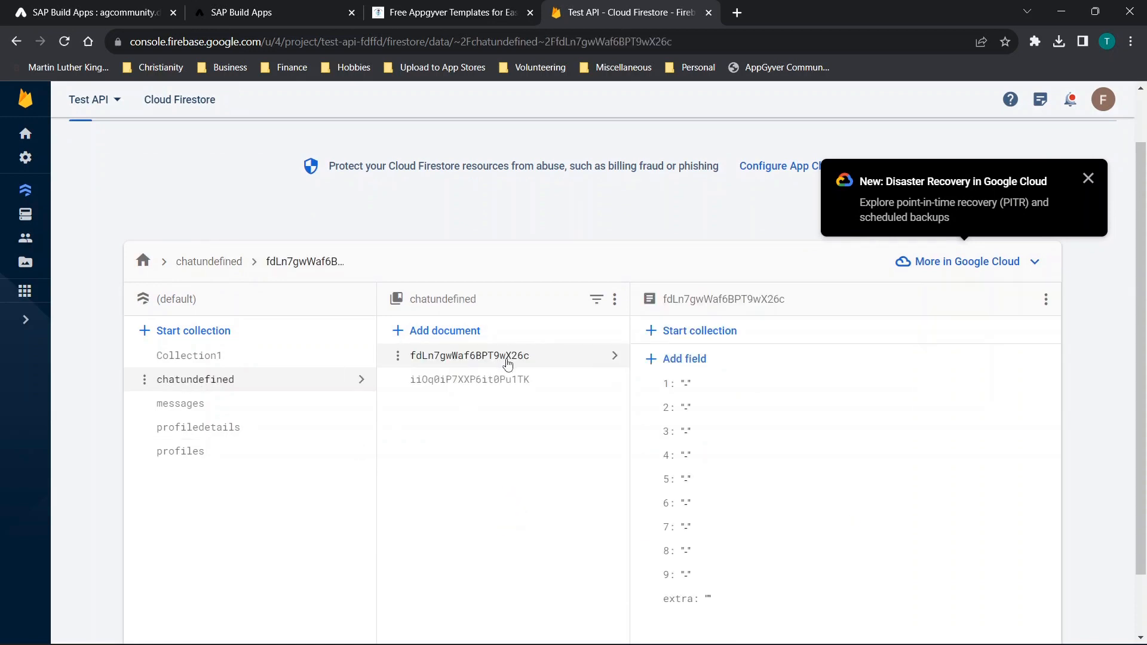
left_click(498, 387)
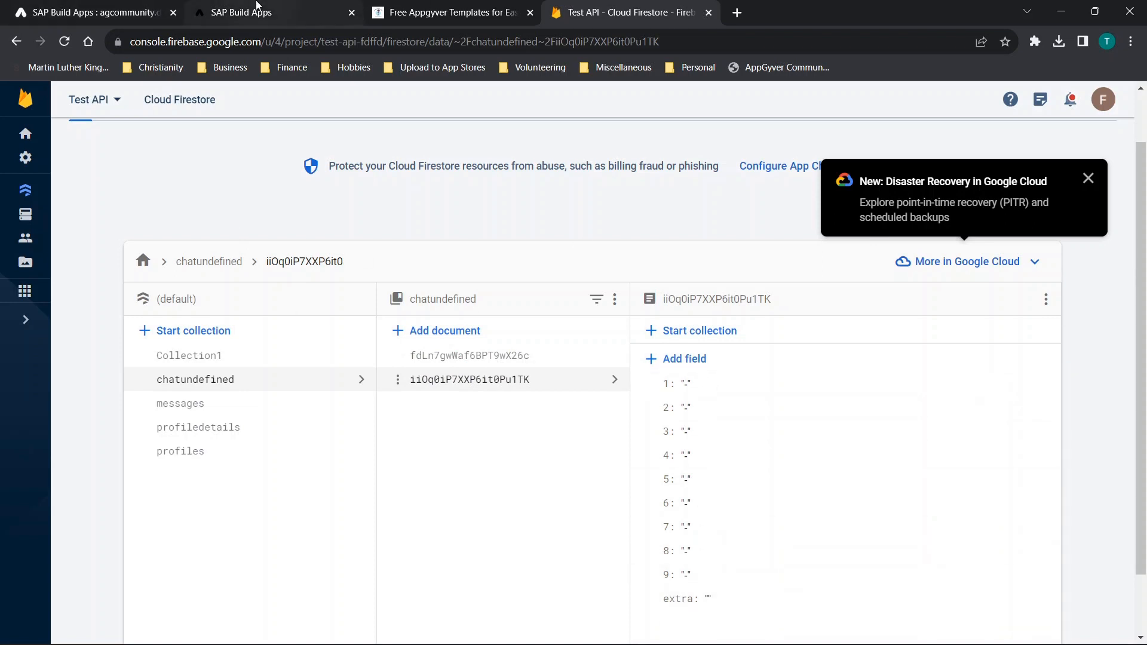
Check the current username on the app preview's Account page and look over the Chat page layout in the SAP Build Apps builder.
left_click(84, 12)
scroll(693, 264, "up", 1)
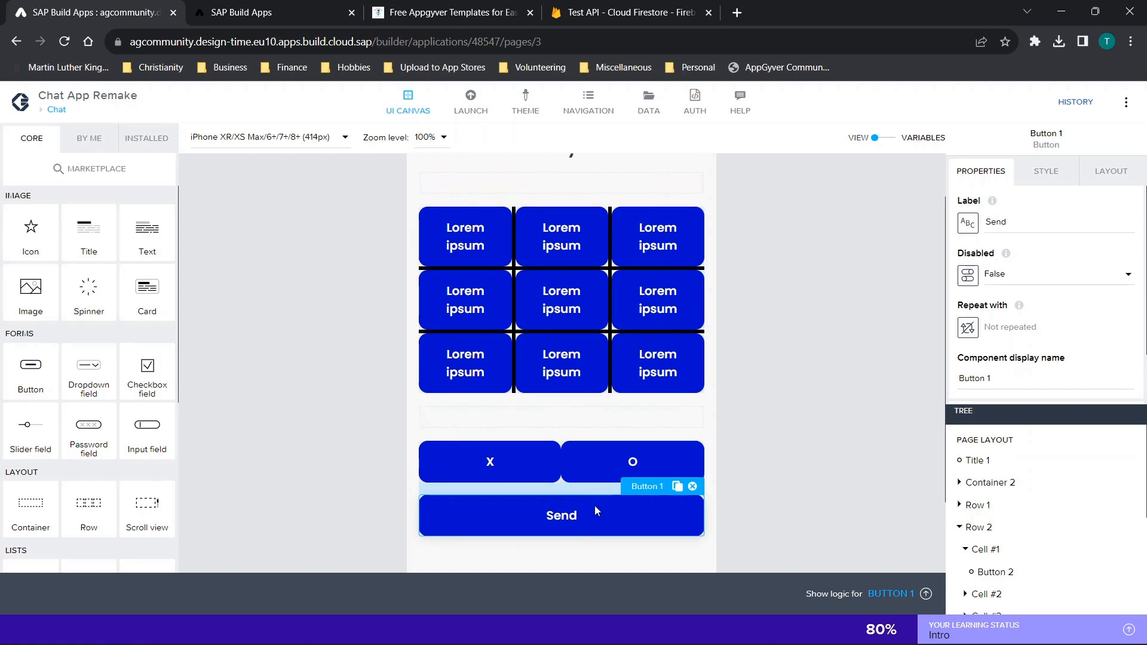
left_click(263, 6)
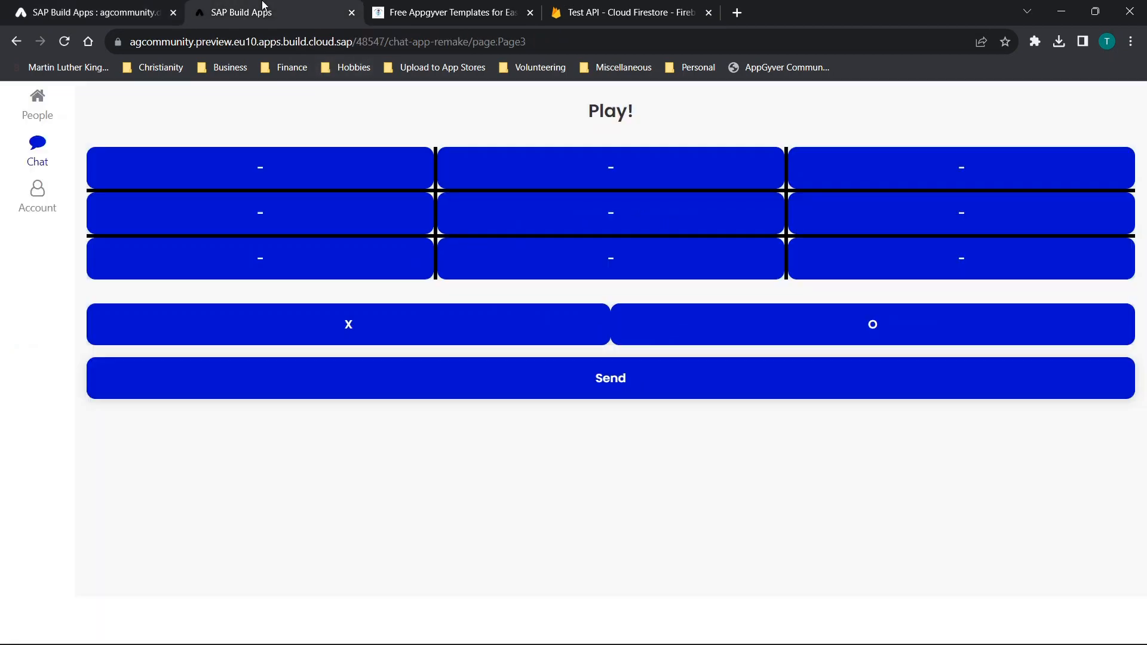
left_click(45, 197)
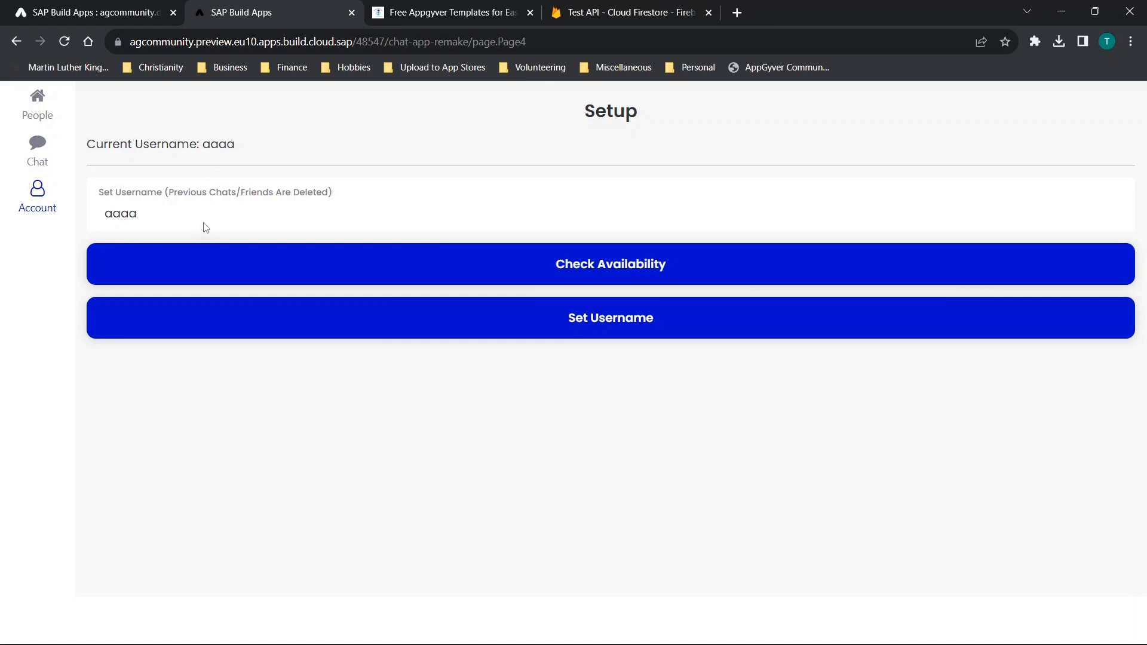
left_click(108, 11)
scroll(730, 322, "up", 2)
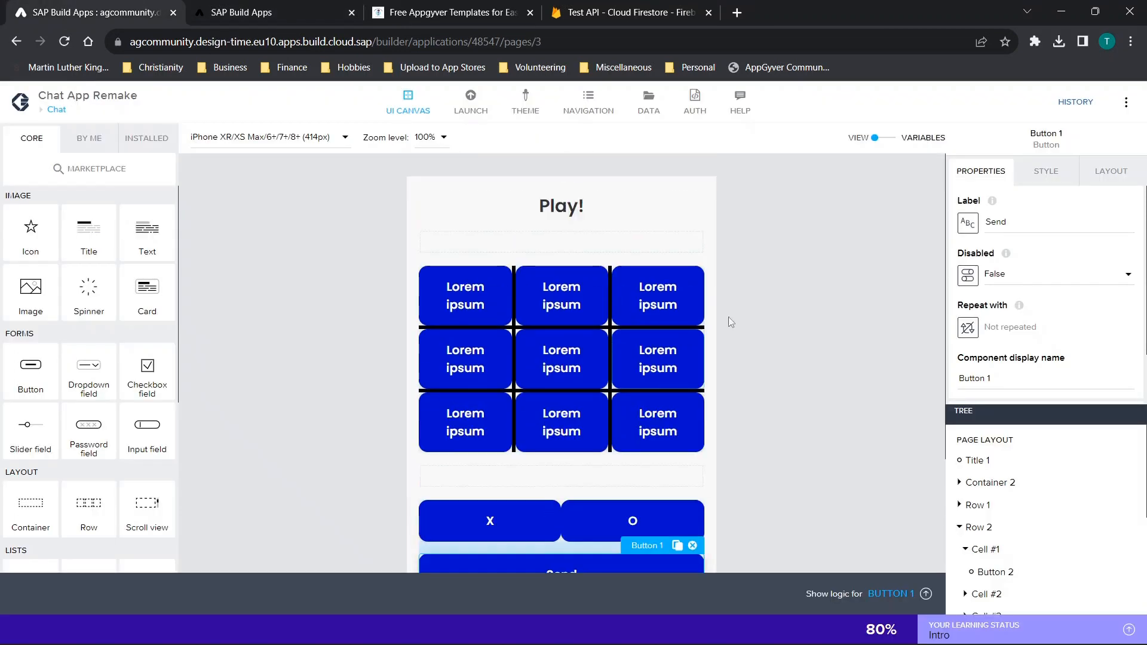
scroll(730, 321, "down", 3)
scroll(728, 317, "up", 2)
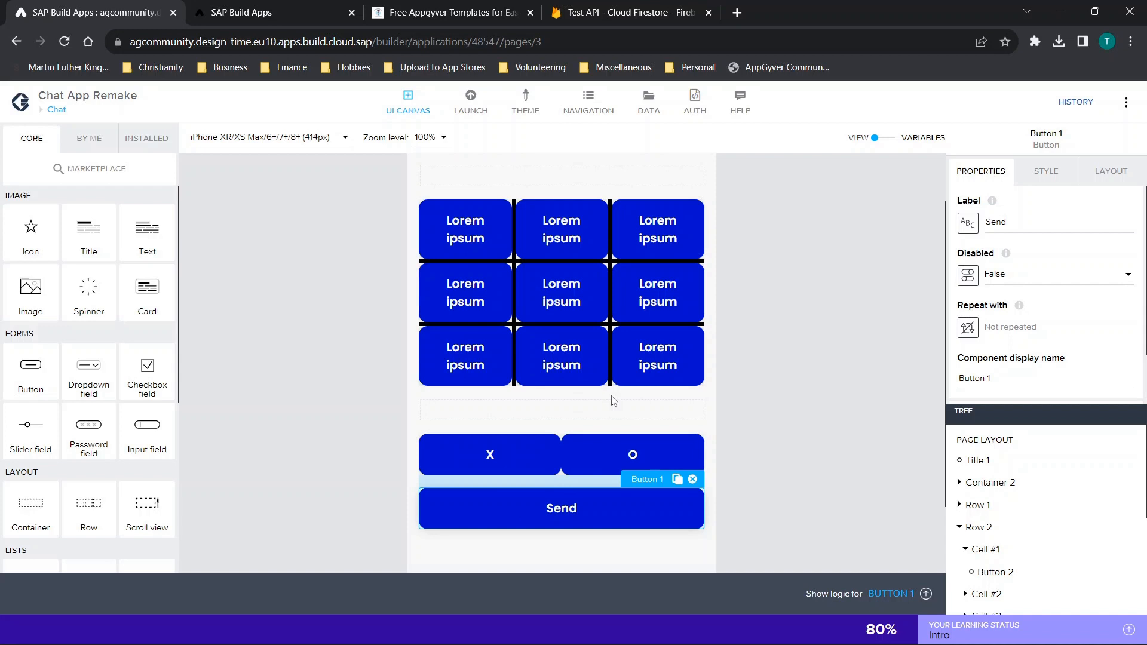
Add a Set page variable node to the component tap of the upper-left board button bound to variable1.
left_click(475, 235)
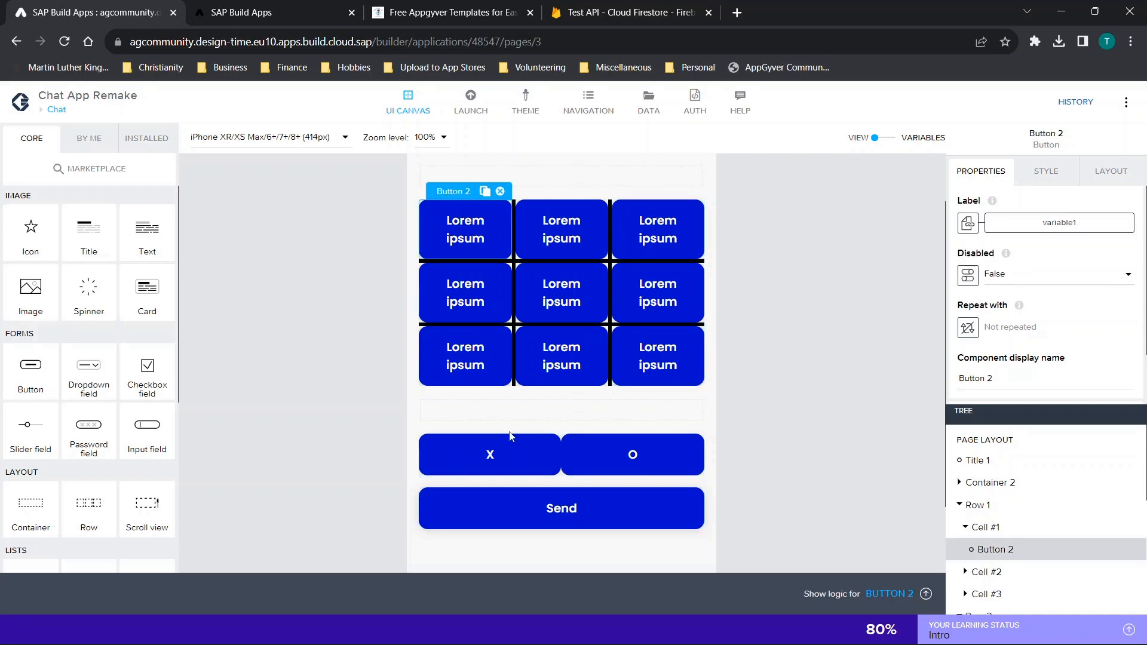
left_click(890, 593)
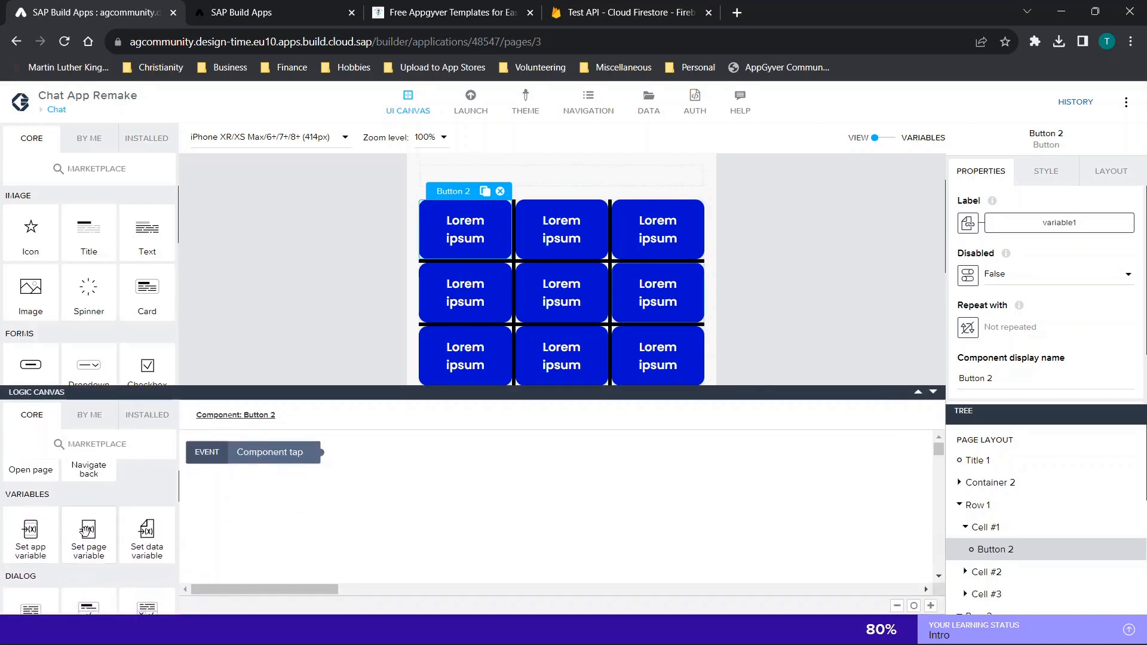
left_click_drag(88, 528, 346, 470)
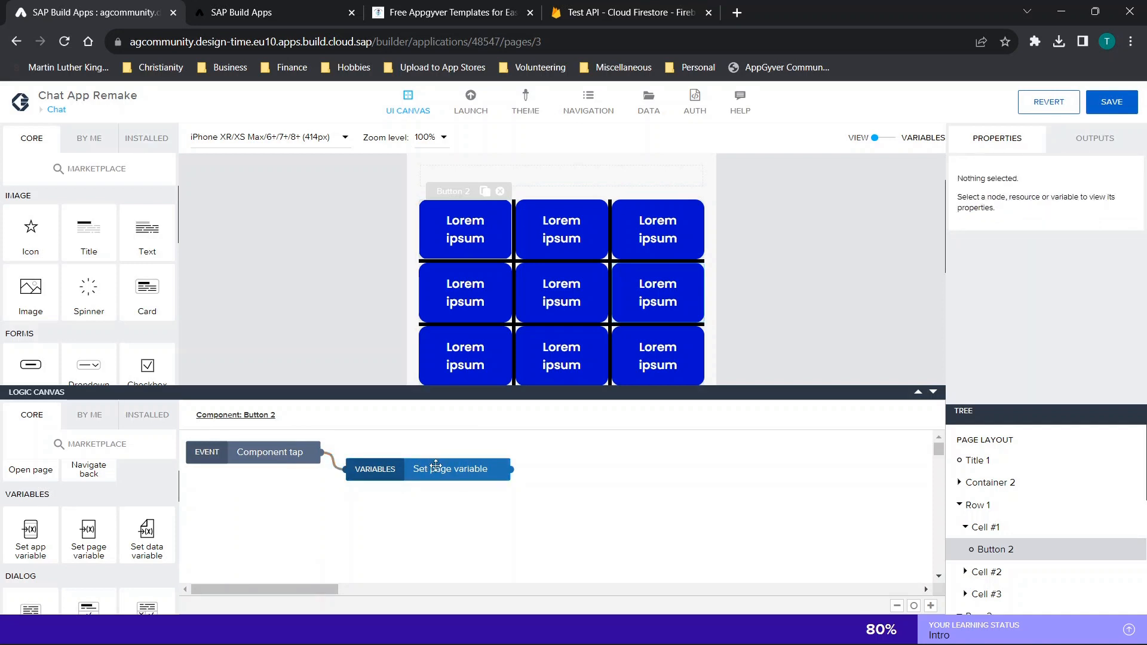
left_click_drag(436, 465, 477, 467)
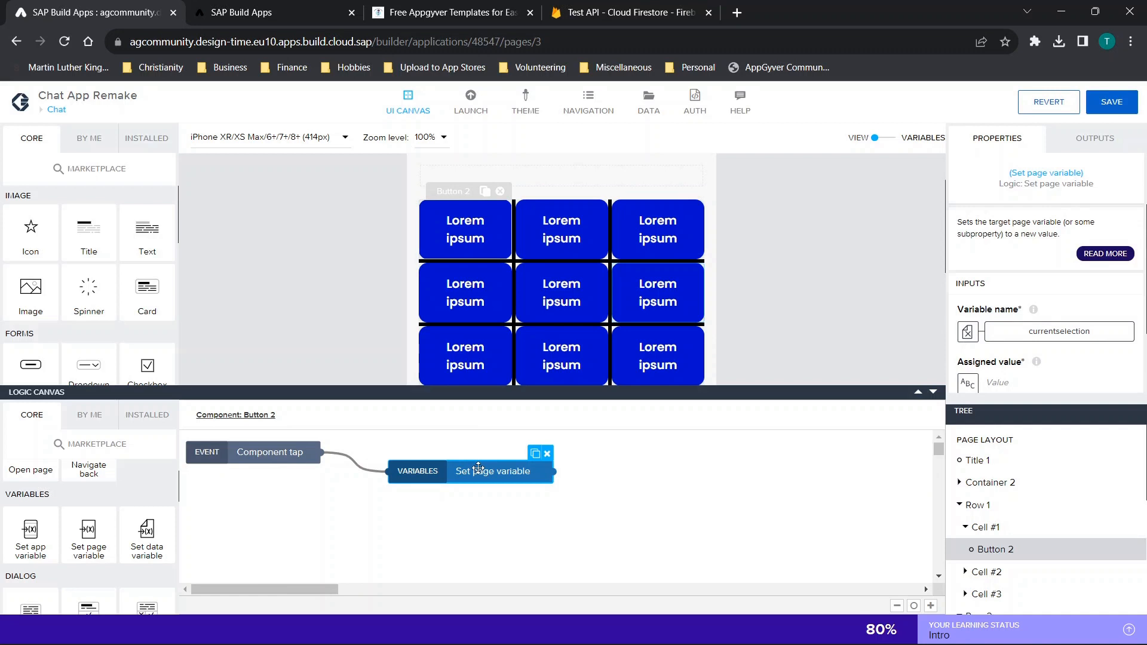
Insert an If condition node between the component tap and the Set page variable node, feeding the latter from its first output.
scroll(101, 527, "down", 6)
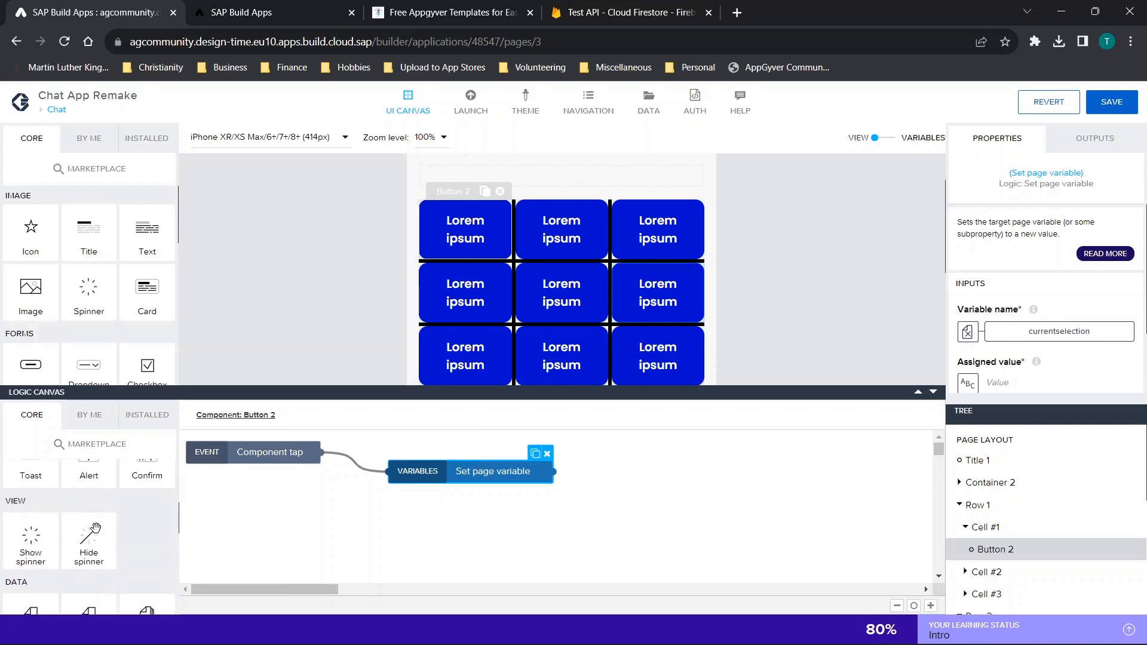
scroll(96, 529, "down", 3)
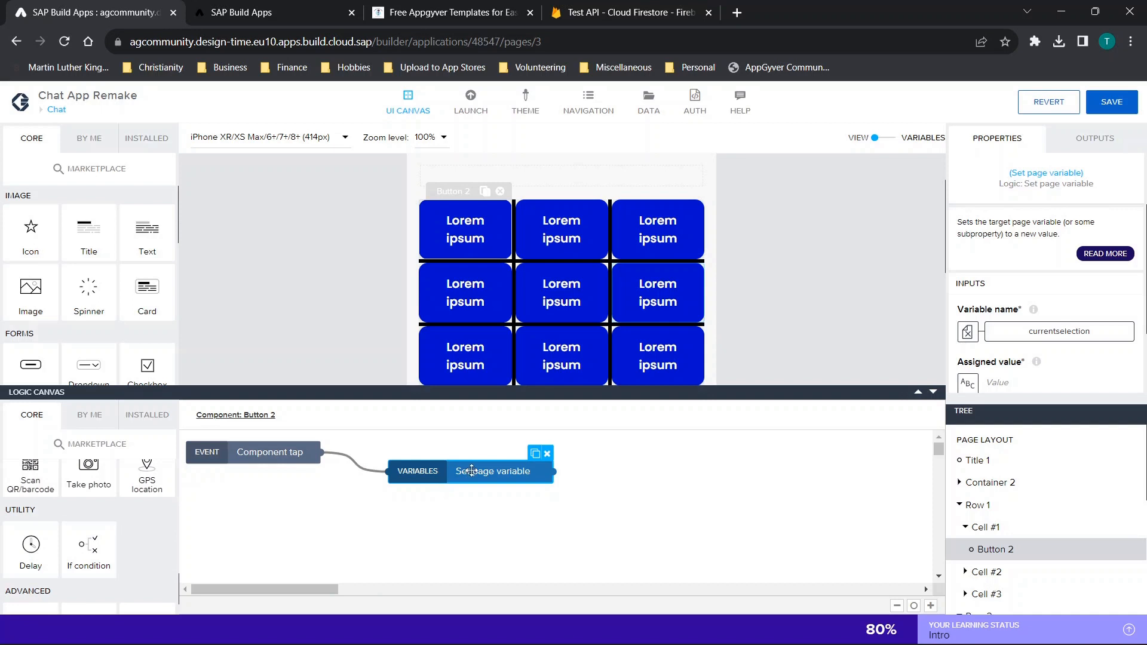
left_click_drag(89, 546, 325, 512)
left_click_drag(417, 461, 499, 472)
left_click_drag(352, 512, 425, 478)
left_click_drag(547, 481, 638, 463)
left_click_drag(409, 476, 428, 478)
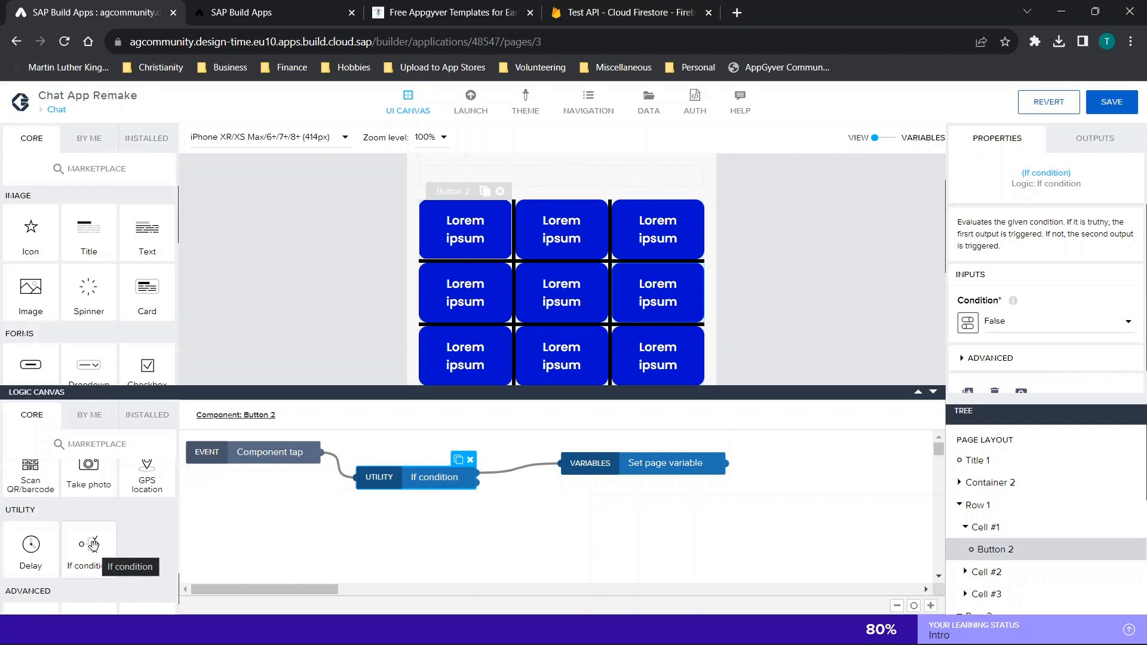
Duplicate the Set page variable node and connect the copy to the If condition's second output.
left_click(628, 470)
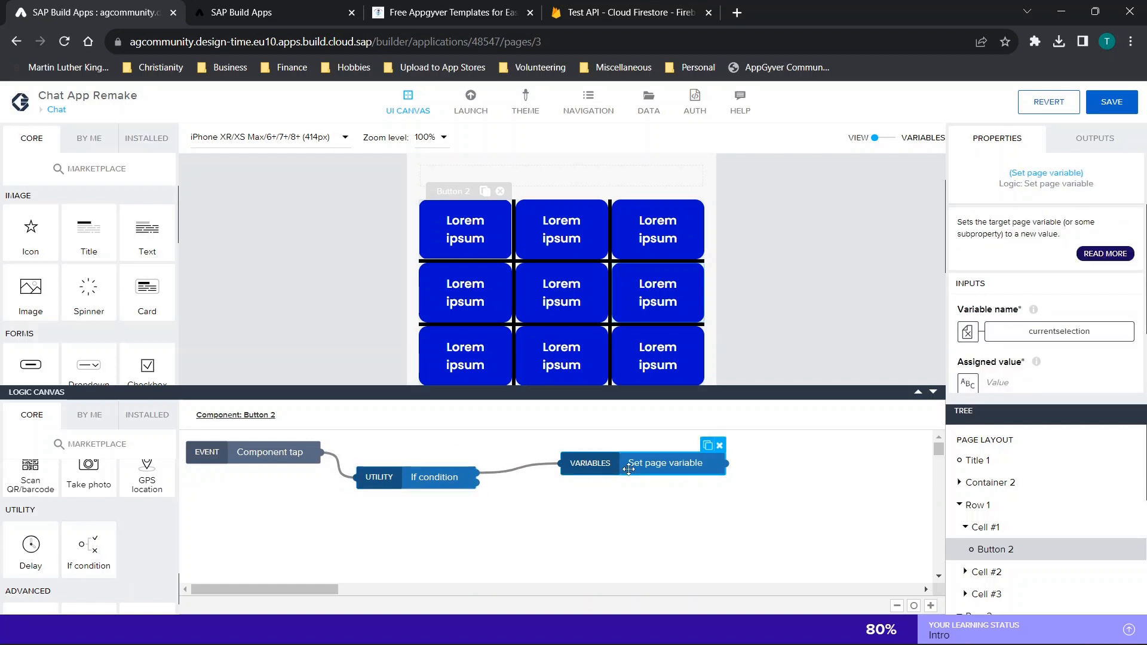
key("ctrl+c")
key("ctrl+v")
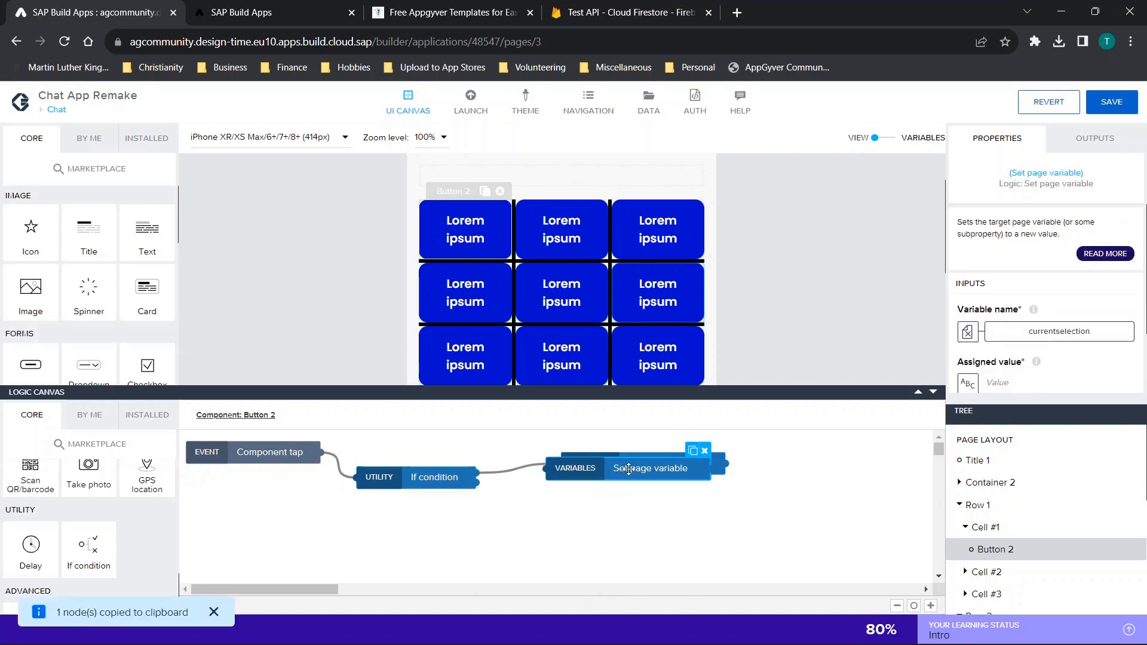
left_click_drag(628, 469, 650, 507)
left_click(552, 522)
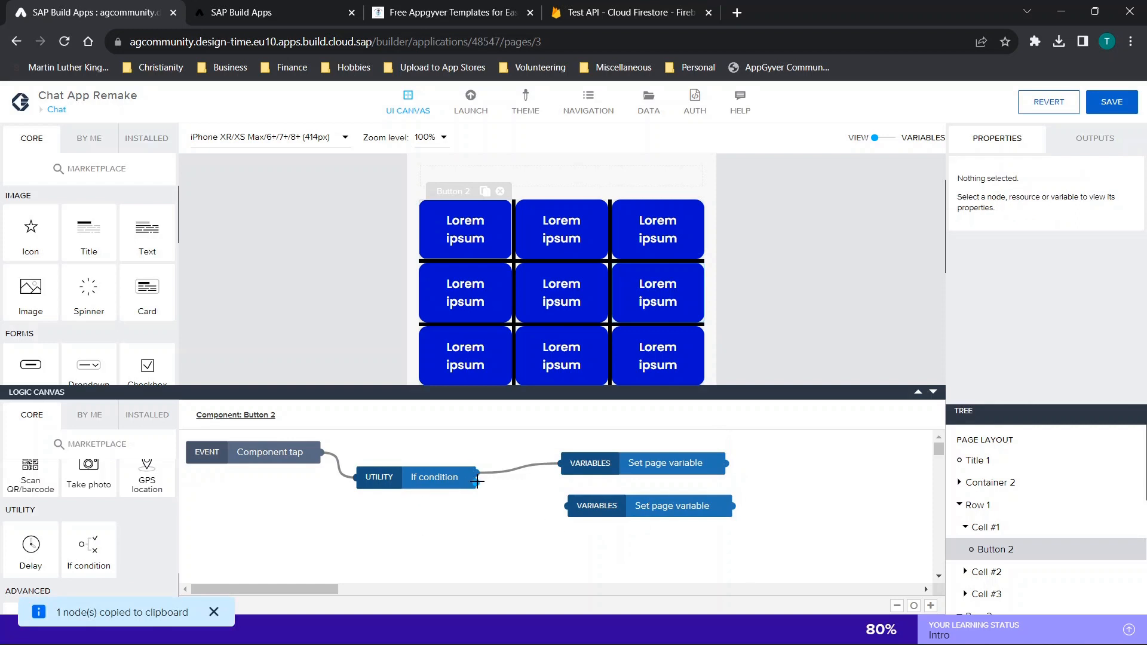
left_click_drag(480, 481, 567, 509)
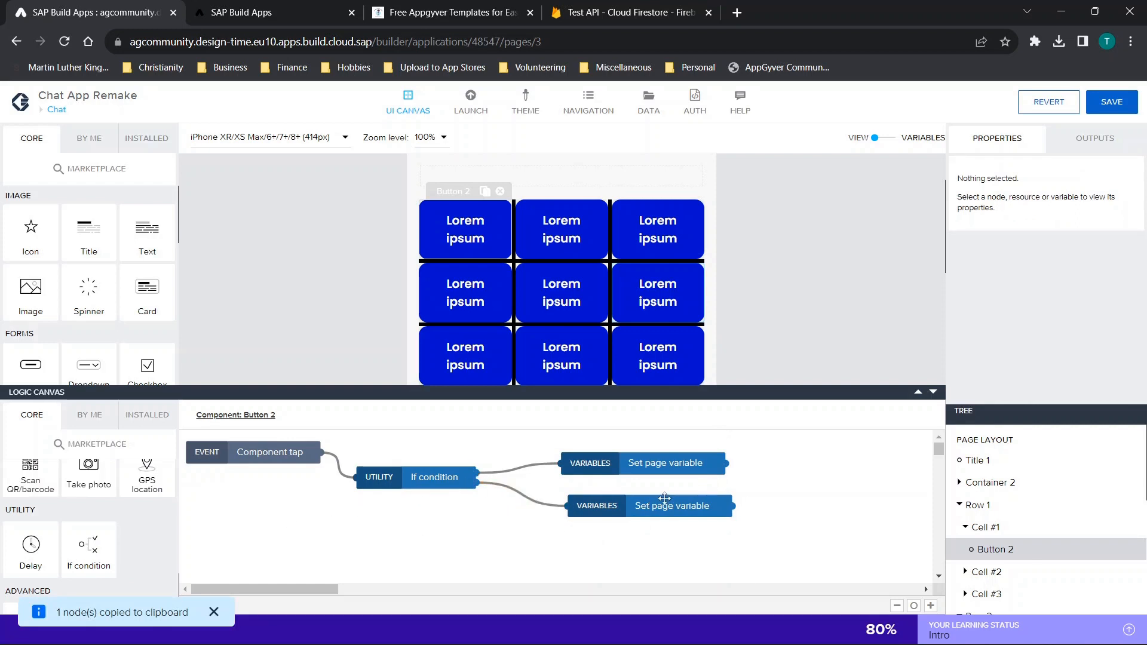
Insert a second If condition node between the first one's second output and the lower Set page variable node.
left_click_drag(84, 543, 454, 529)
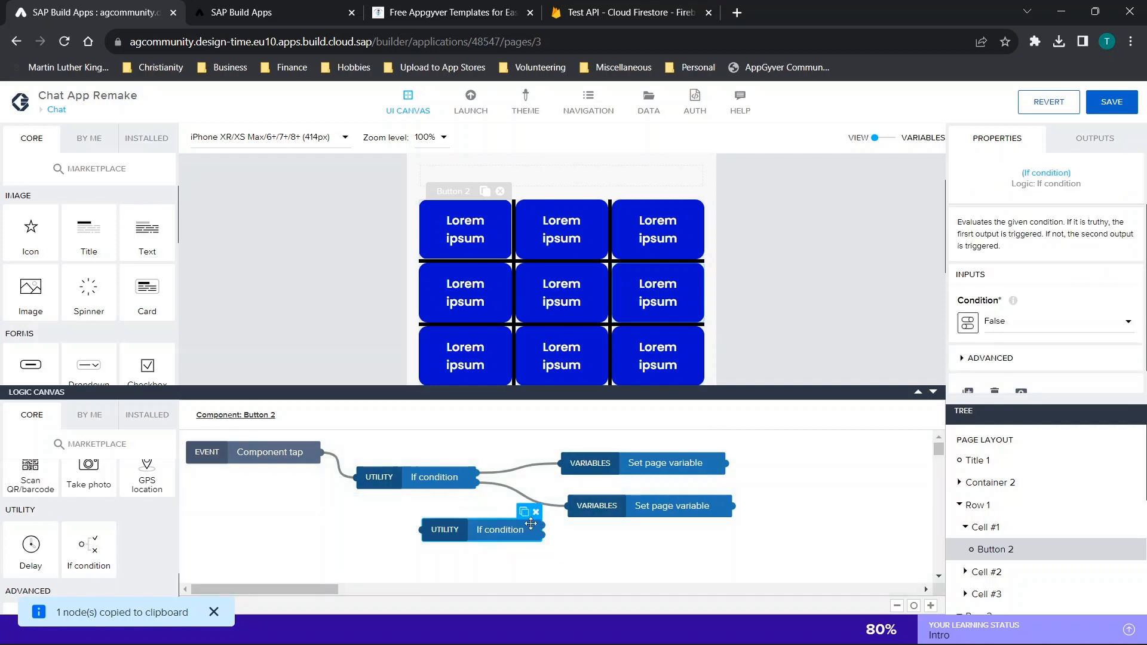
left_click_drag(608, 505, 731, 521)
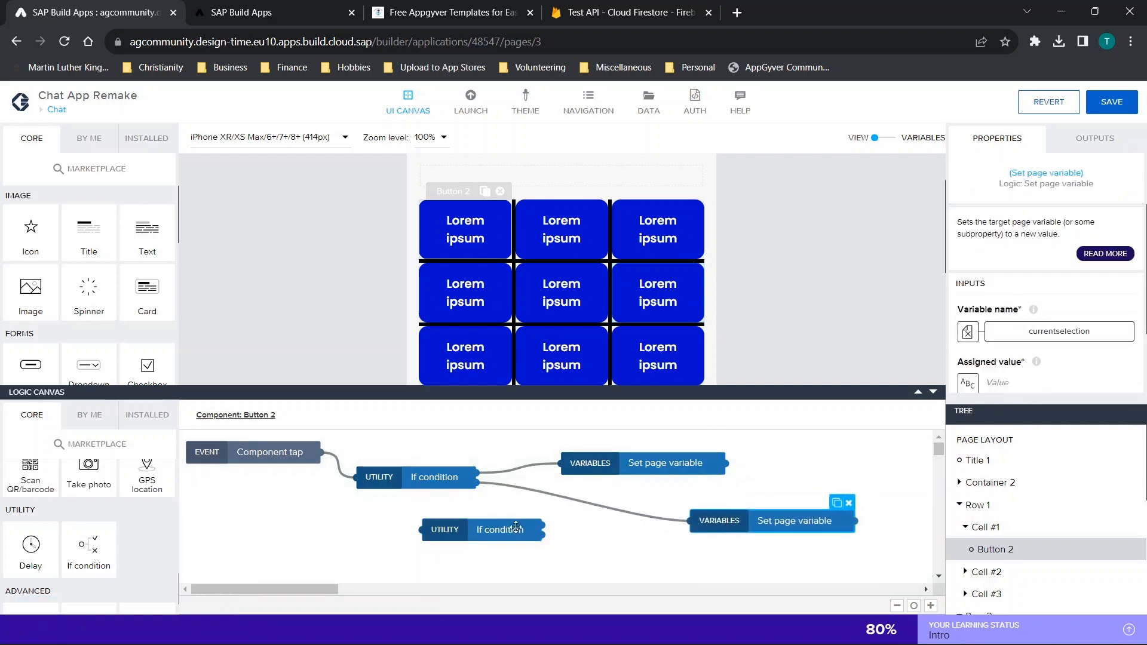
left_click_drag(502, 539, 611, 518)
Set the first If condition node's condition to the formula pageVars.currentselection == "X".
left_click(406, 476)
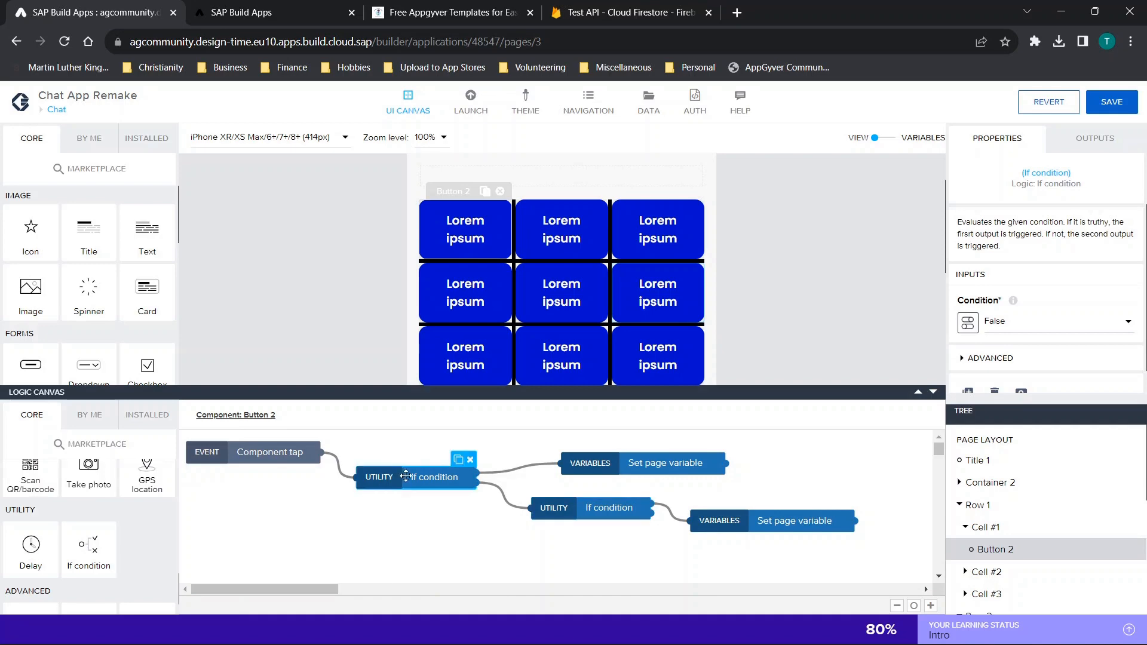
left_click(968, 322)
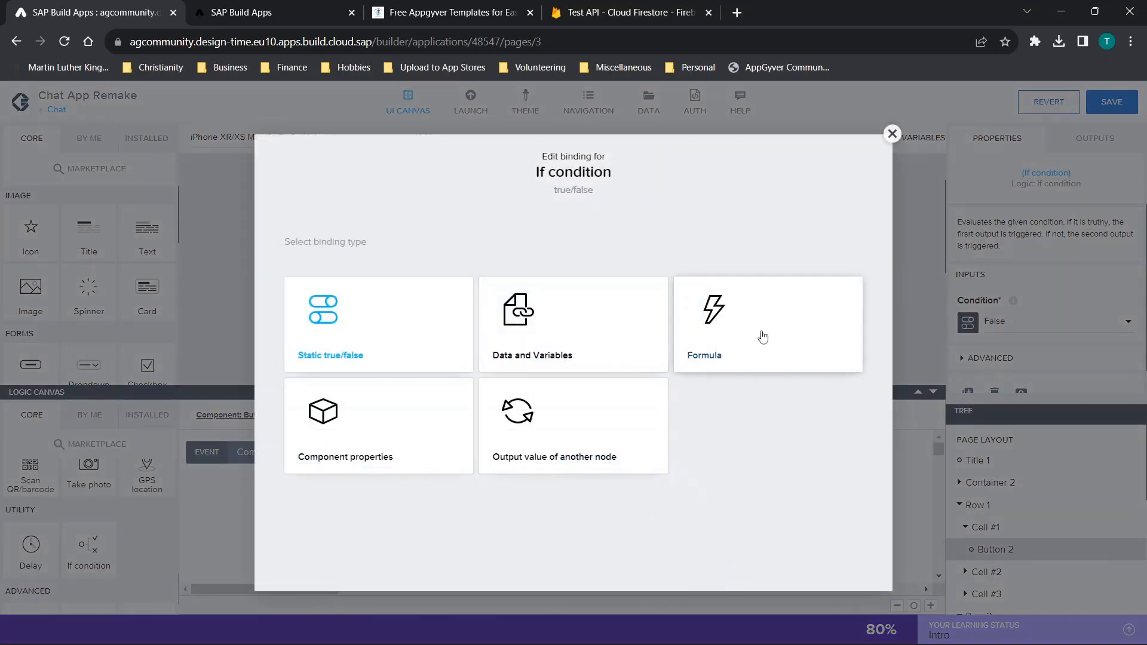
left_click(746, 341)
left_click(635, 352)
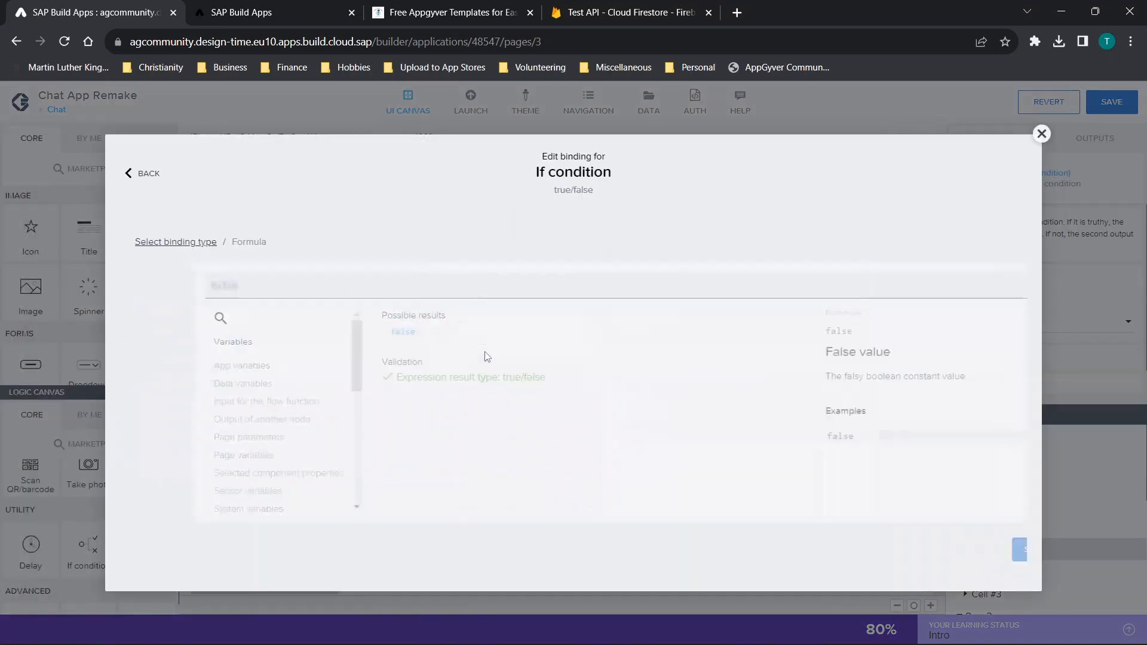
type("page")
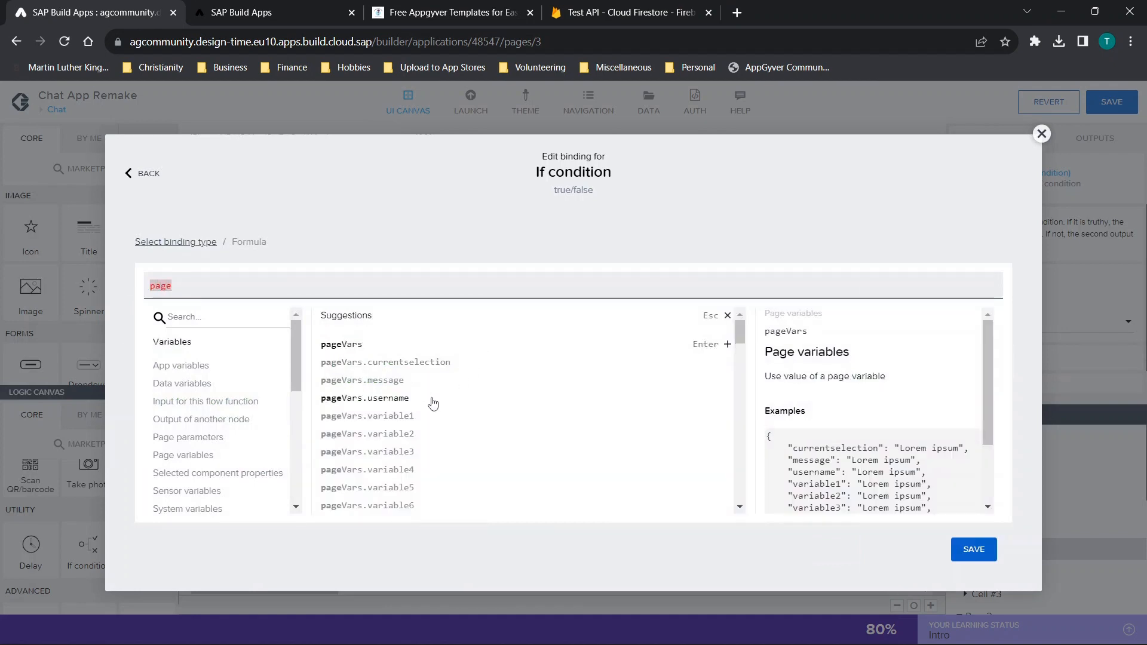
left_click(386, 364)
type("=")
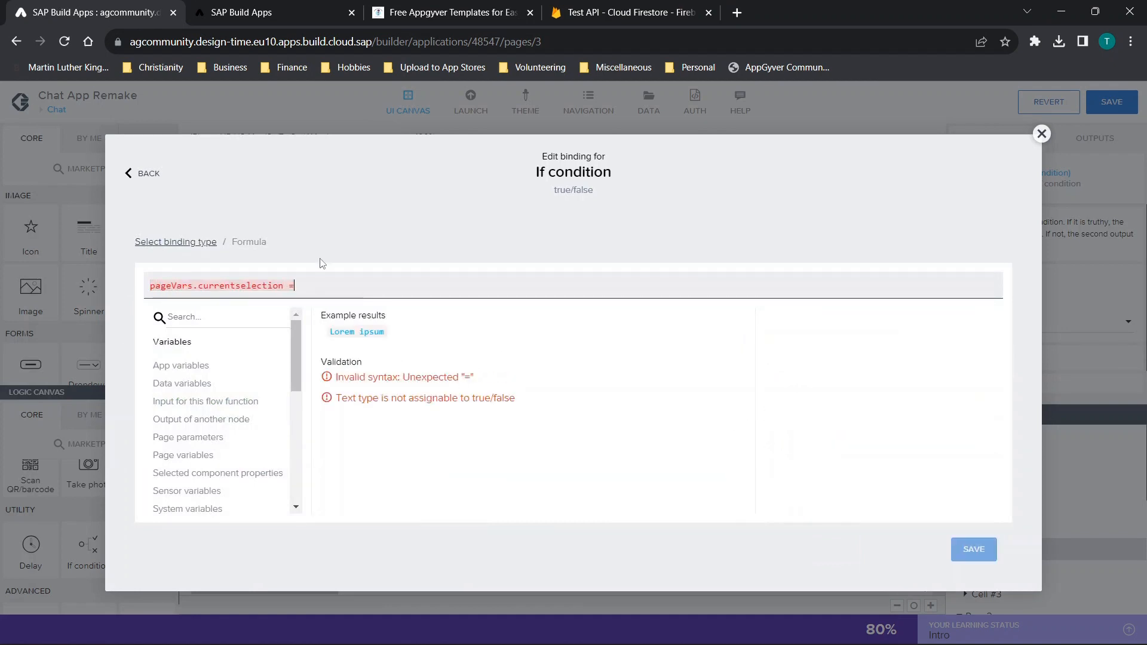
type("= x")
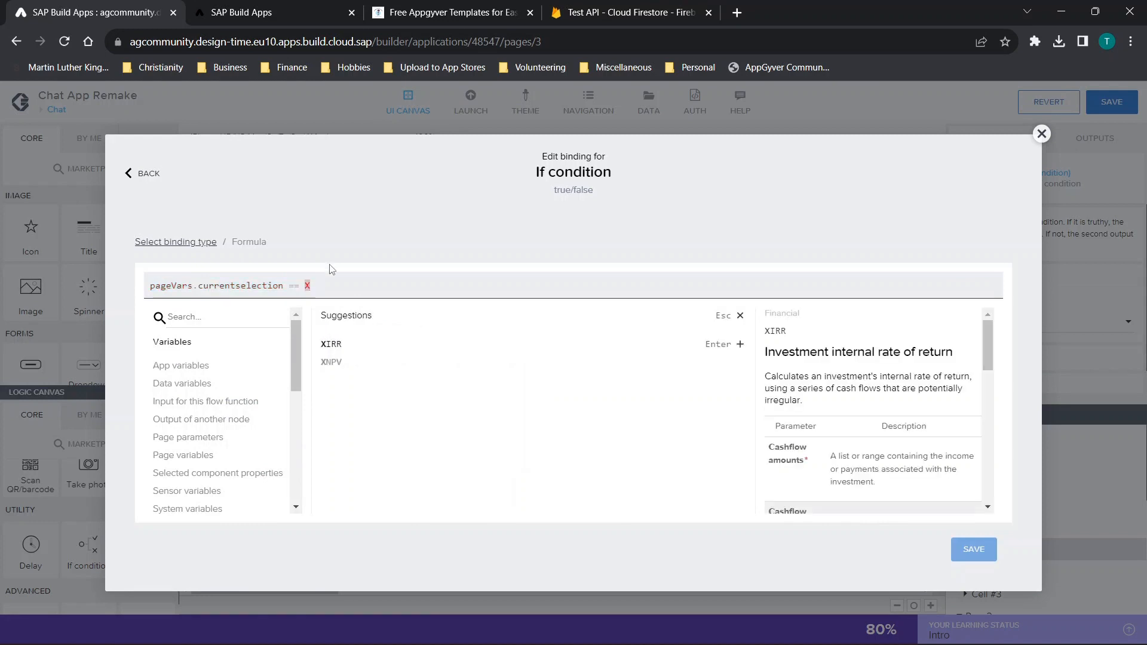
key("BackSpace")
type("\"X\"")
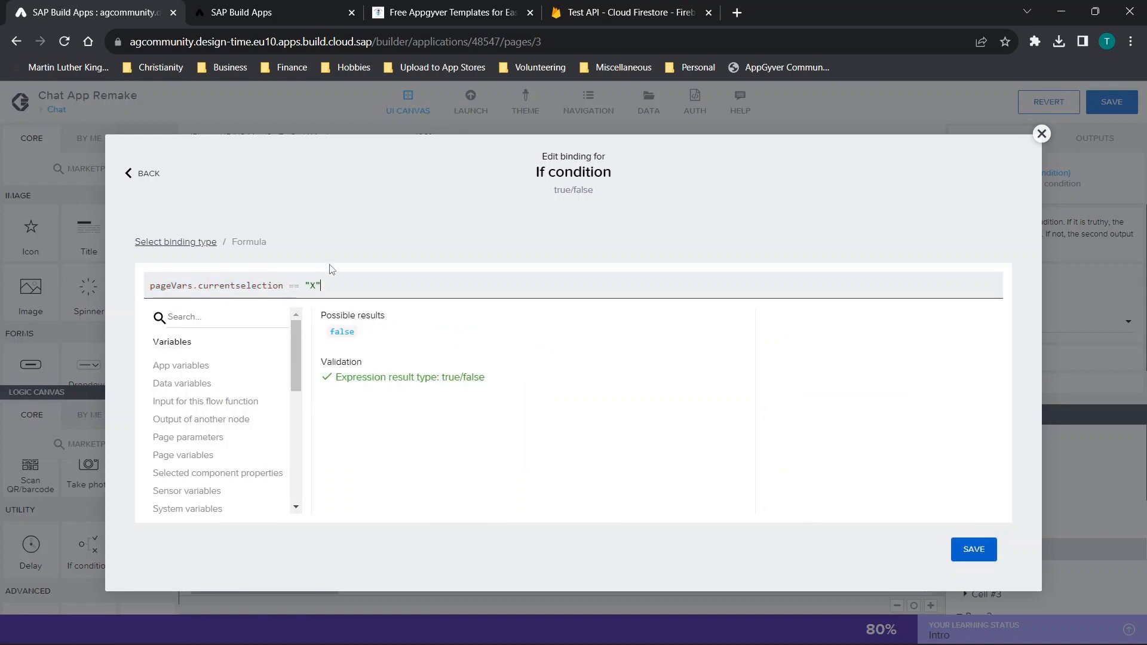
left_click(971, 548)
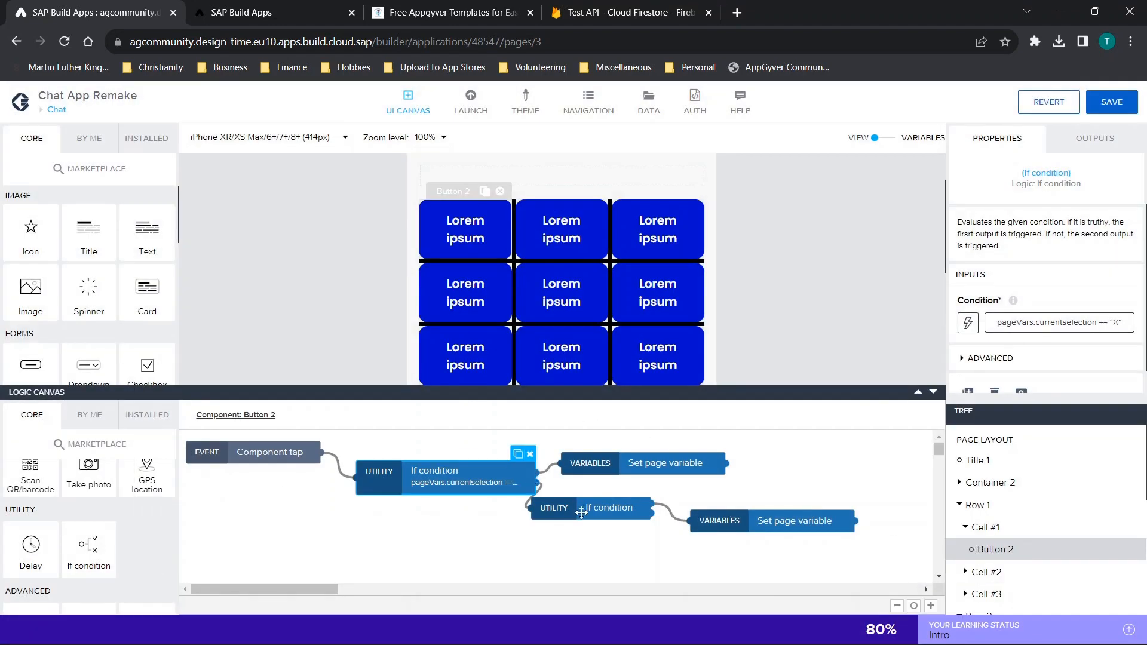
Bind the upper Set page variable node to variable1 with the assigned value X, spacing the second If condition node further below.
left_click_drag(579, 511, 585, 554)
left_click(620, 472)
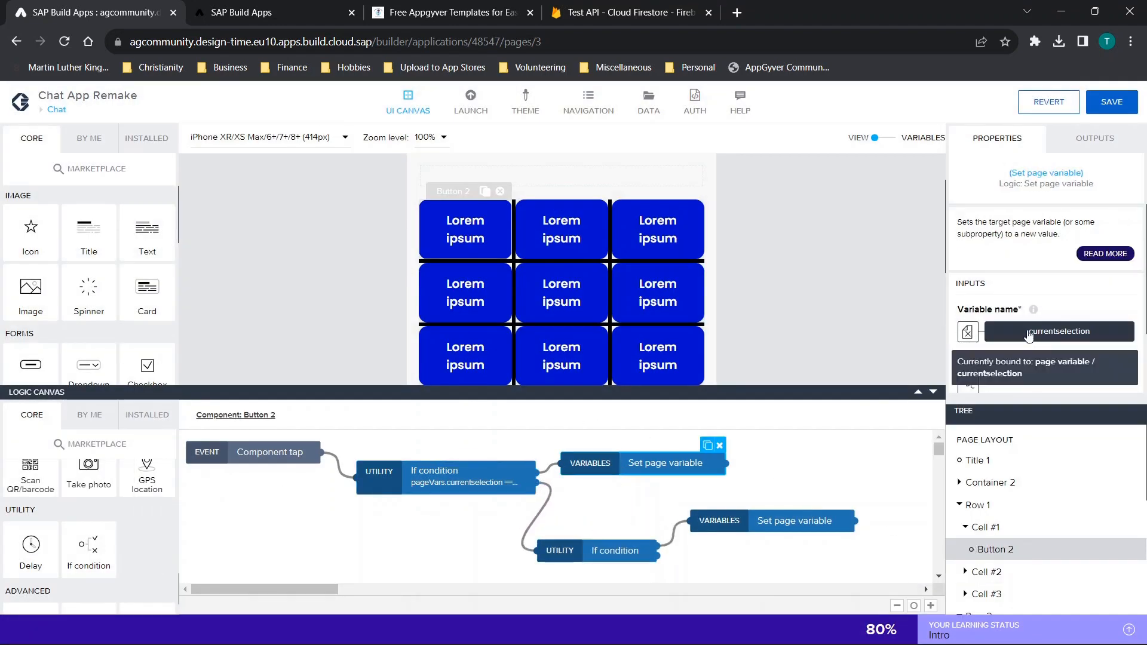
scroll(1010, 323, "down", 2)
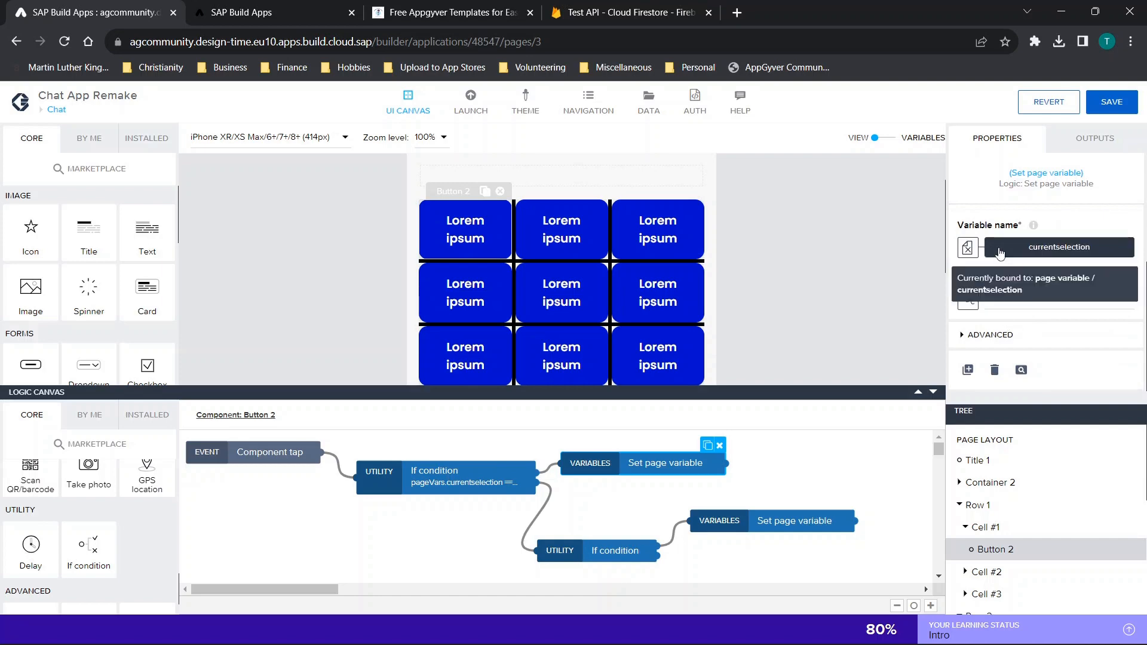
left_click(1079, 257)
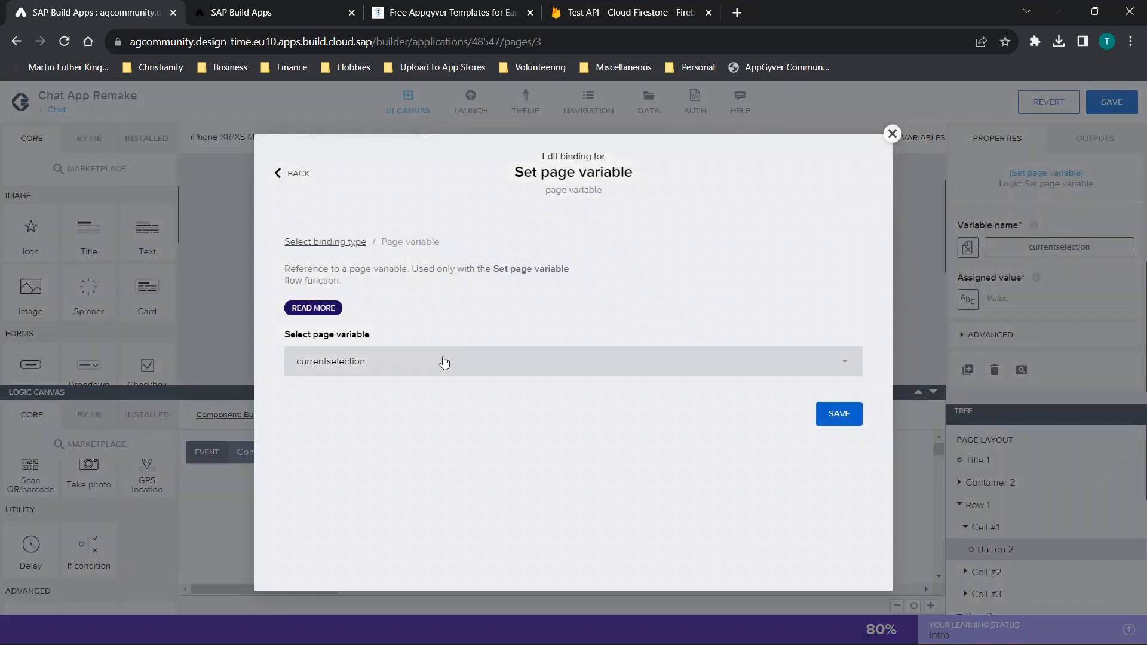
left_click(518, 469)
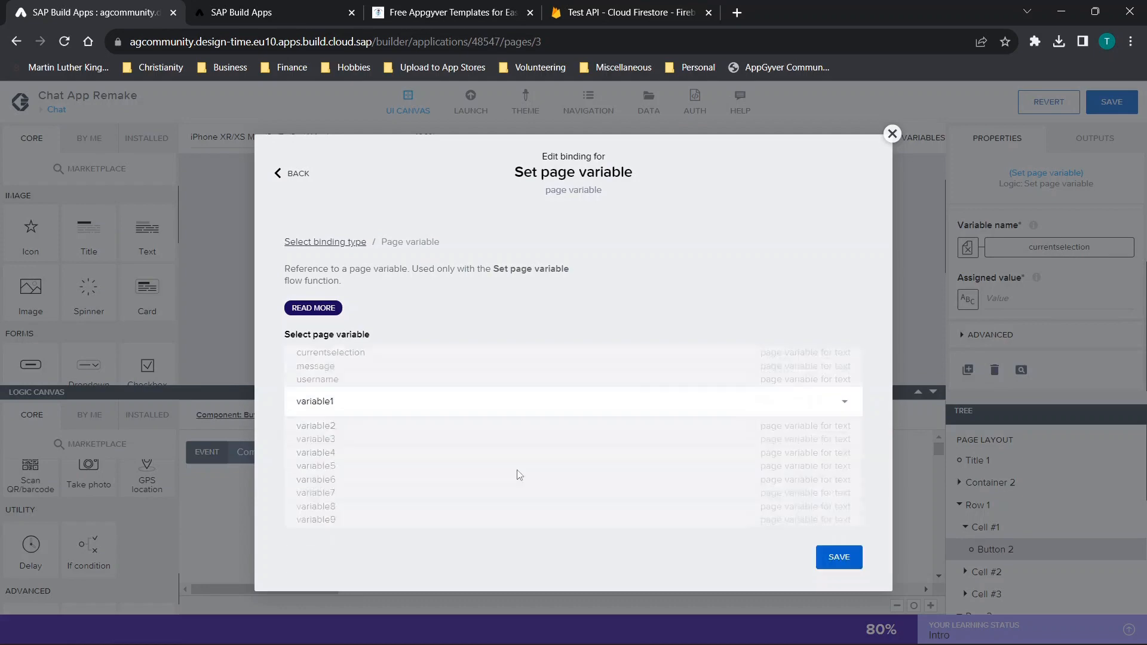
left_click(849, 417)
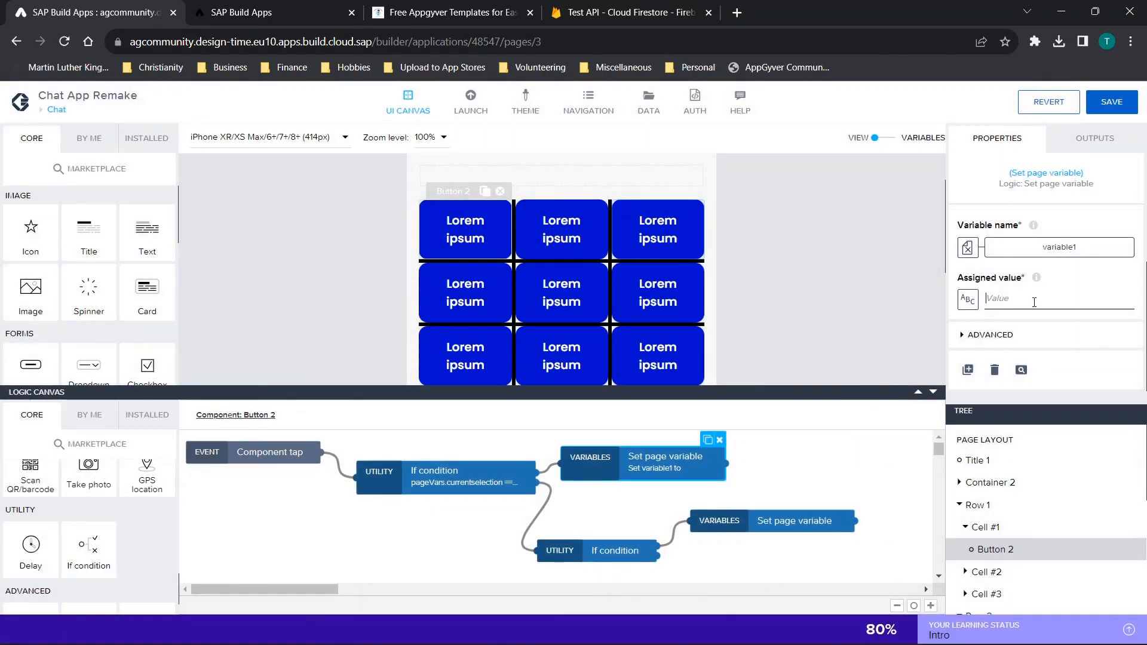
Set the second If condition node's condition to the formula pageVars.variable1 == "O".
left_click(567, 550)
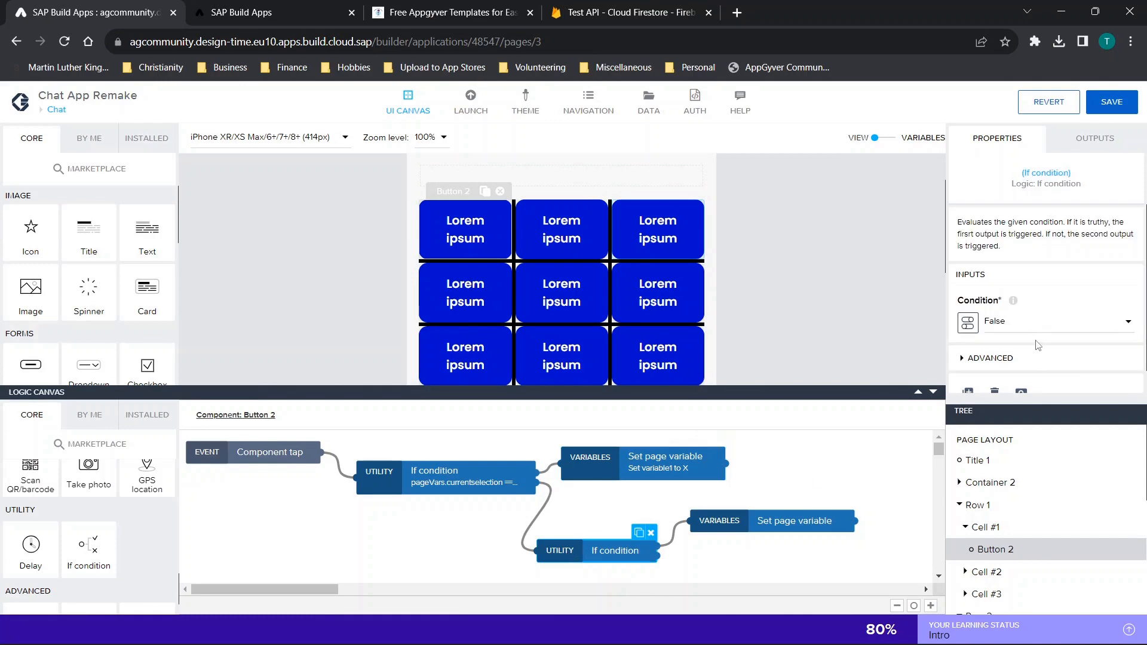
left_click(964, 324)
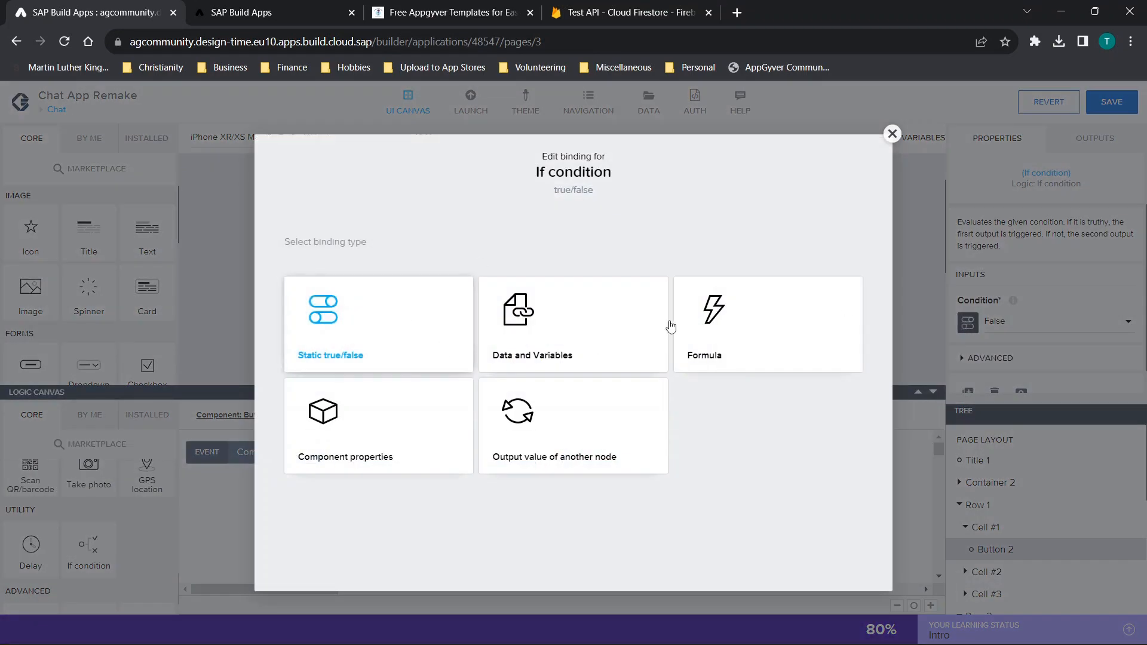
left_click(714, 318)
left_click(170, 369)
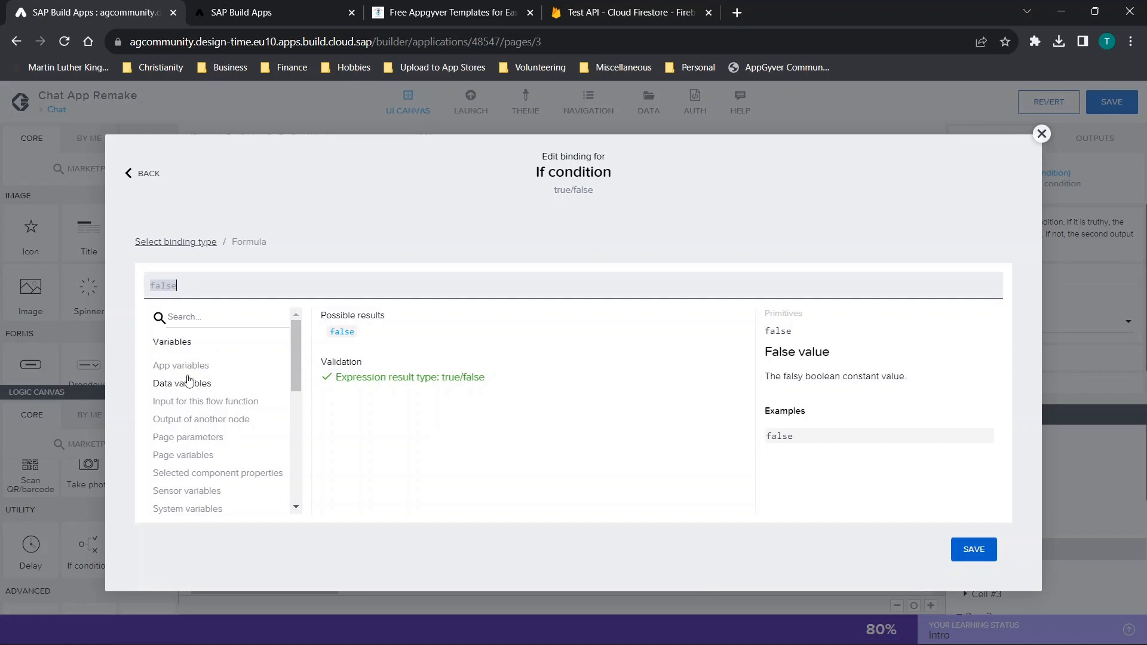
type("page")
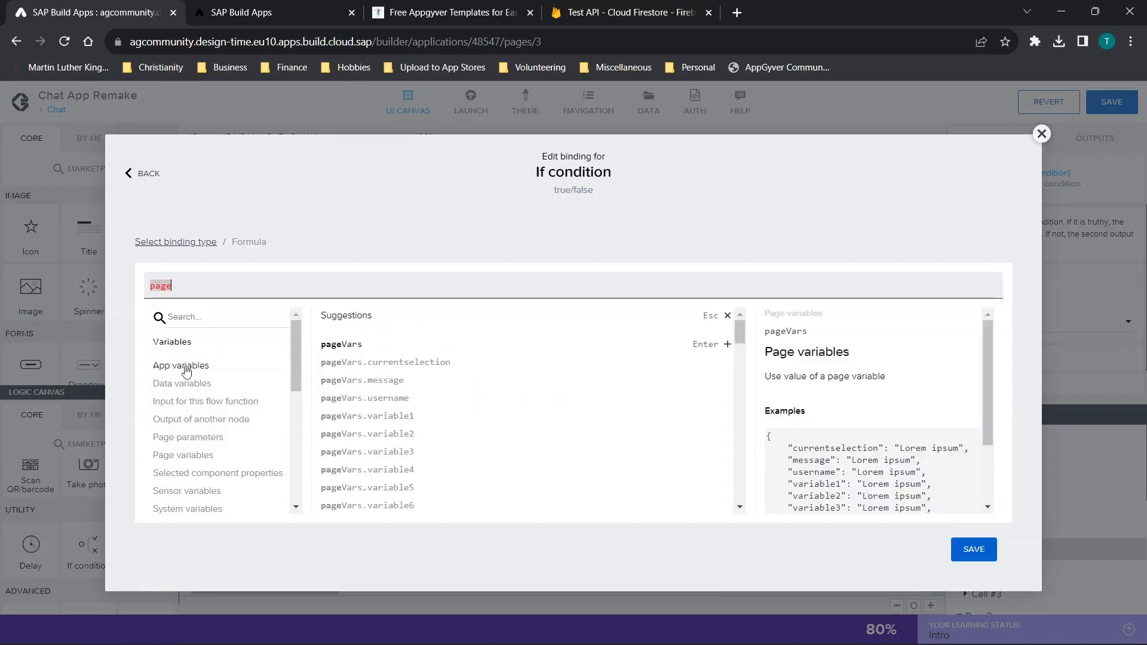
left_click(346, 416)
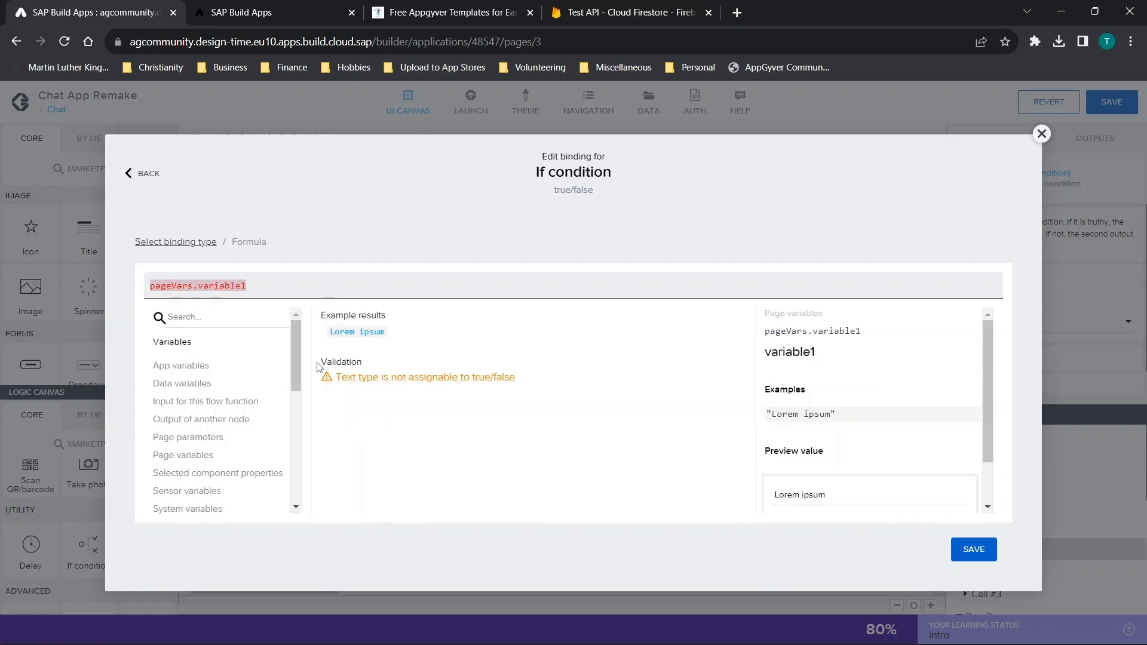
type("== ")
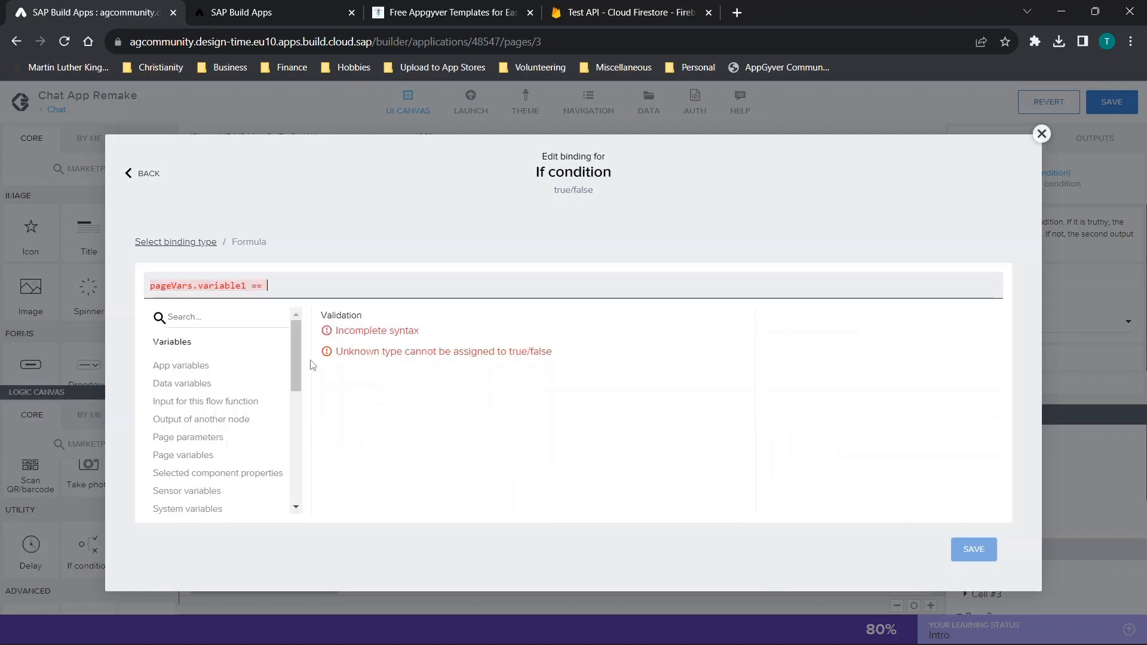
type("\"0\"")
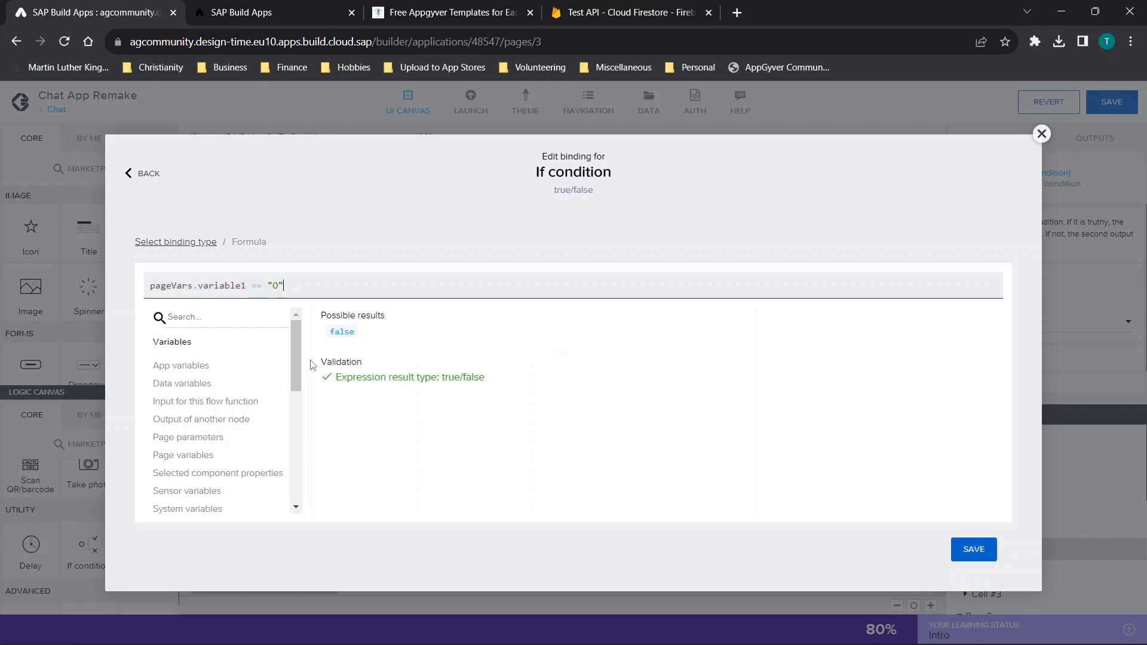
left_click(987, 550)
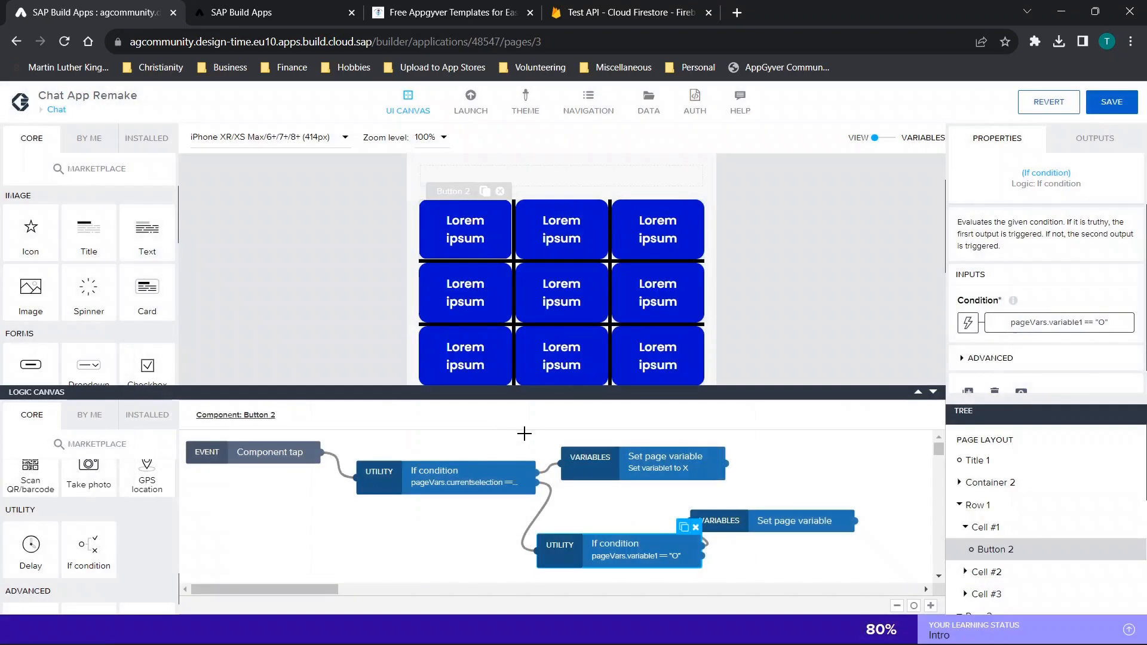
Move the lower Set page variable node clear of the If condition and bind it to variable1 with the assigned value O.
left_click_drag(781, 525, 840, 523)
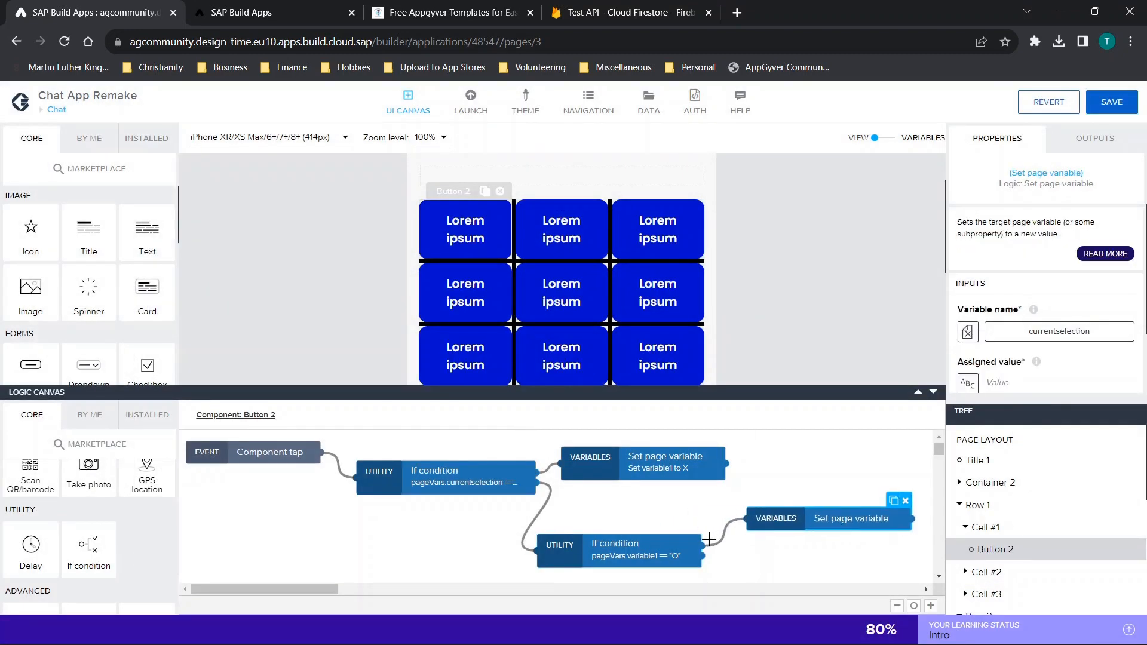
left_click(1056, 333)
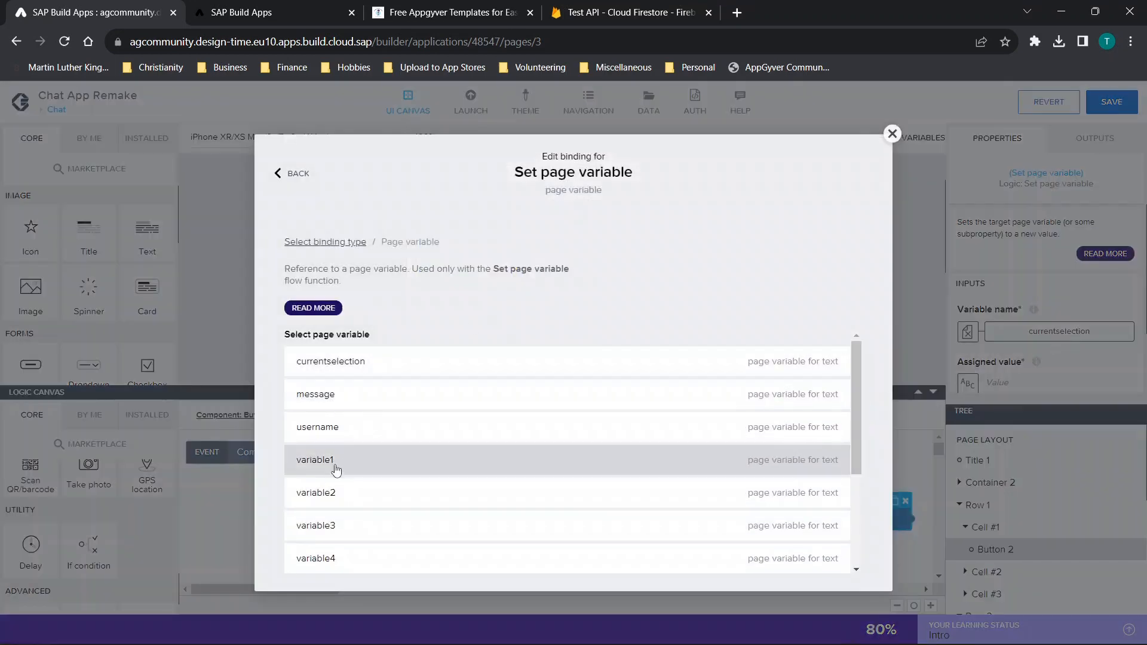
left_click(335, 459)
left_click(839, 414)
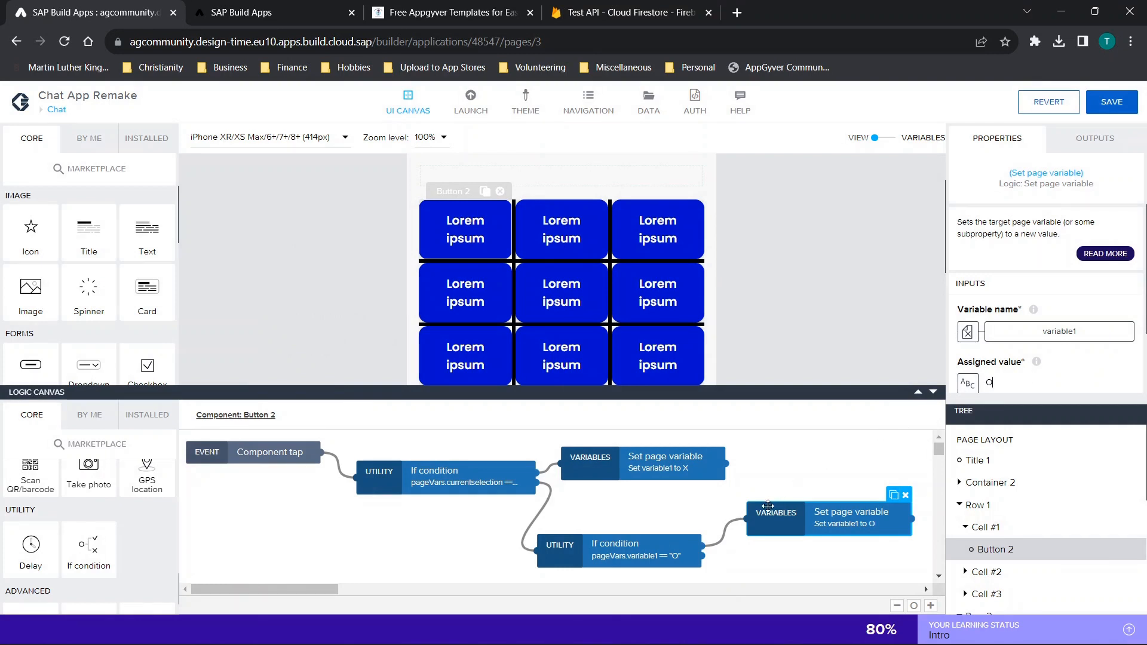
Delete the second If condition node and connect the first one's second output to the Set page variable node that assigns O.
scroll(795, 290, "down", 2)
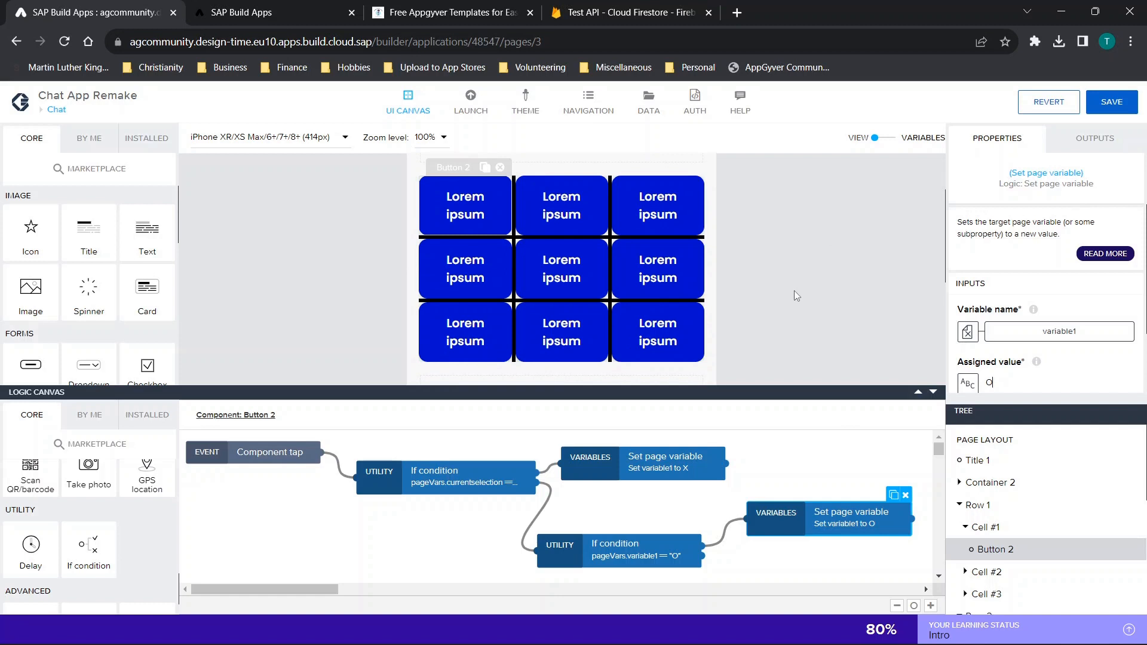
scroll(622, 523, "down", 1)
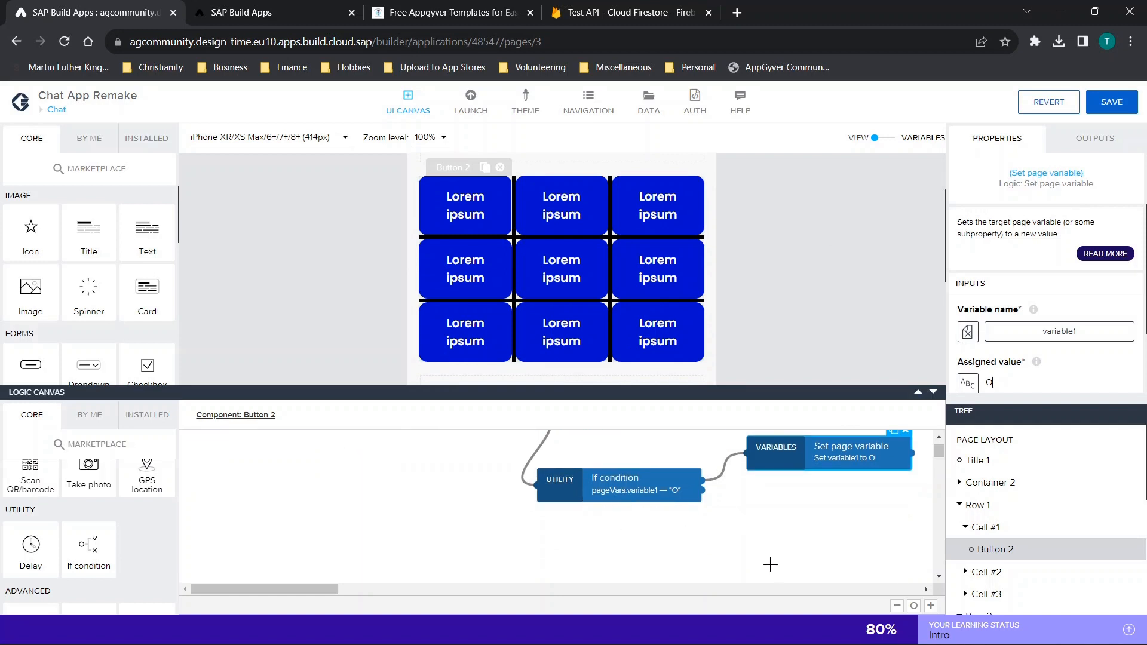
scroll(734, 530, "up", 1)
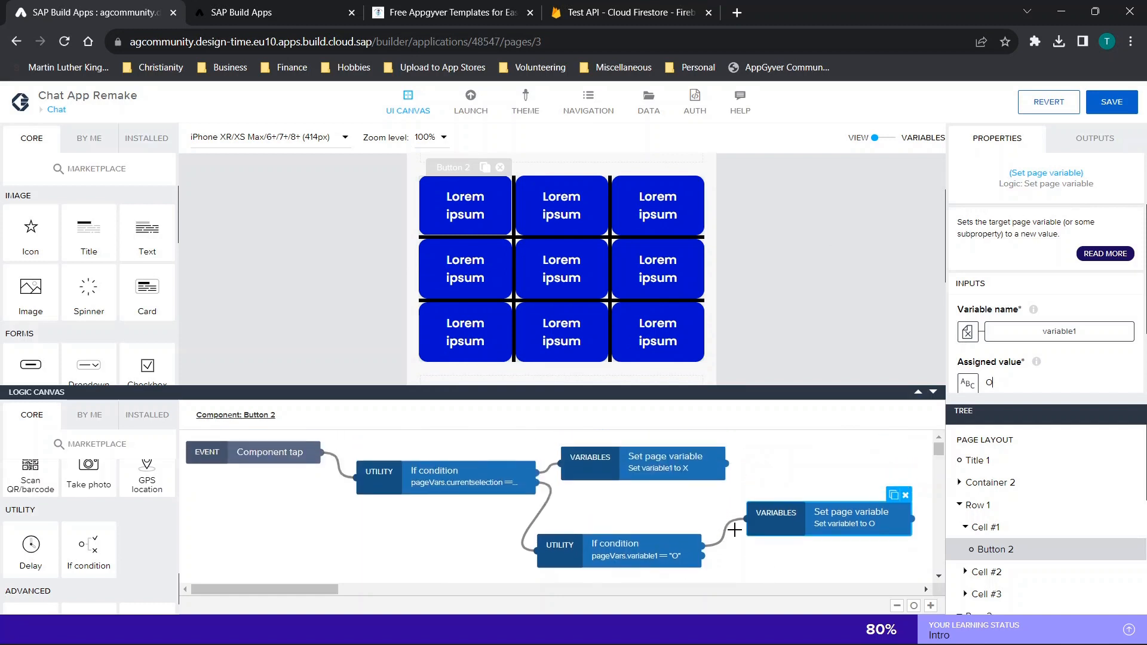
left_click(654, 560)
key("Delete")
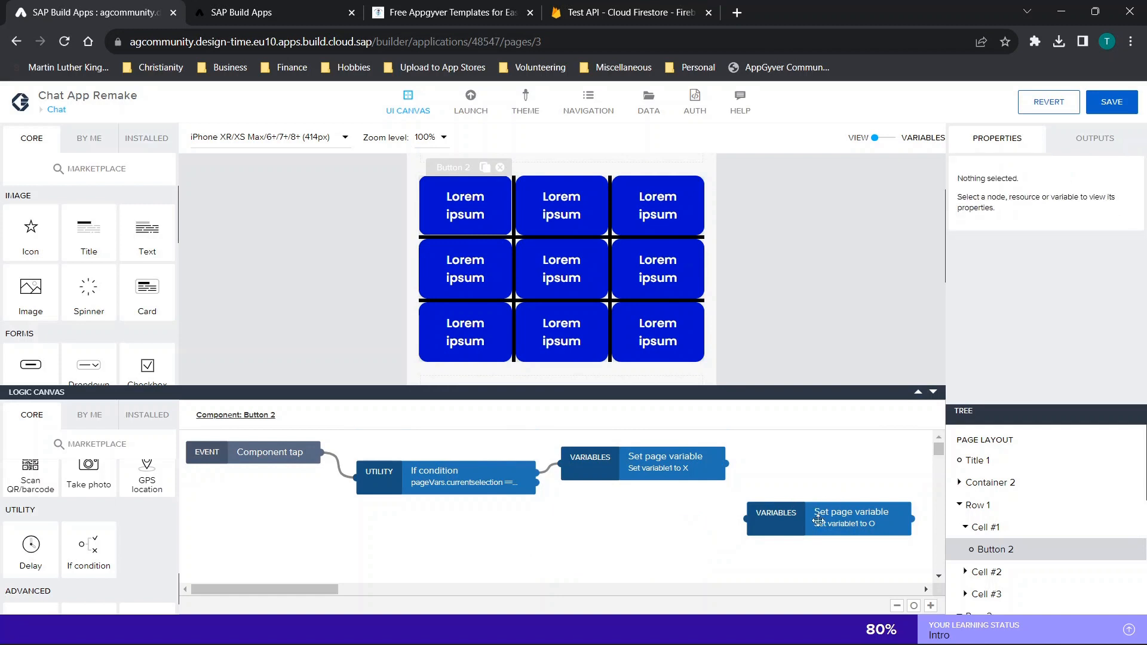
left_click_drag(821, 514, 650, 511)
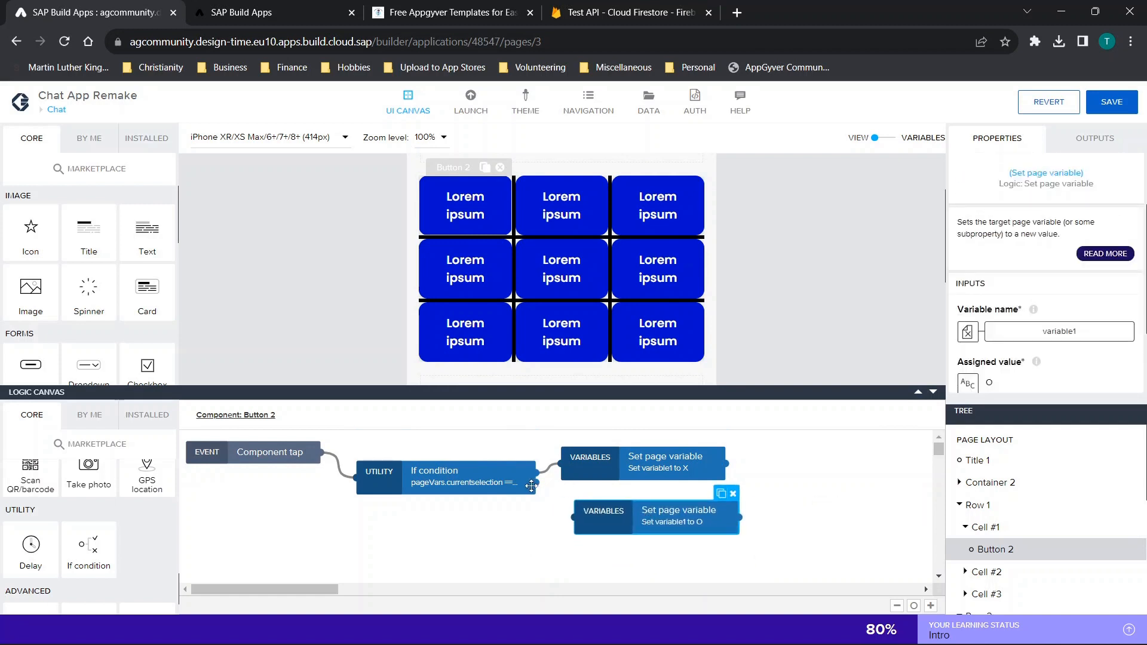
left_click_drag(570, 508, 574, 518)
Review the If condition node's formula and the settings of the Set page variable node that assigns X.
left_click(503, 470)
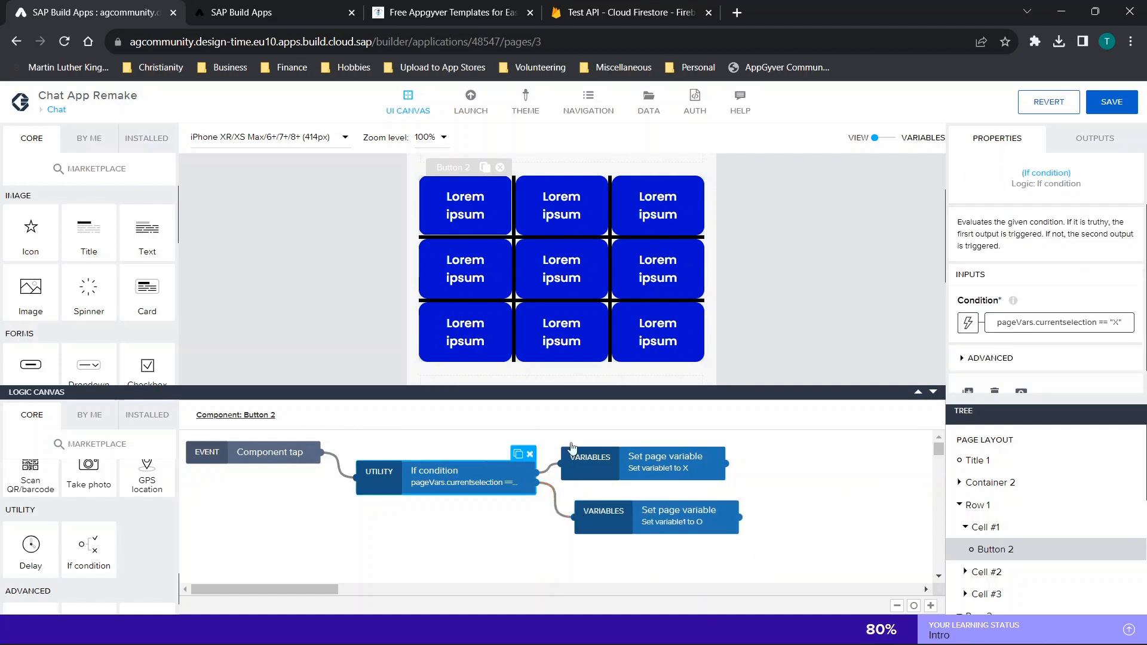
left_click(1058, 323)
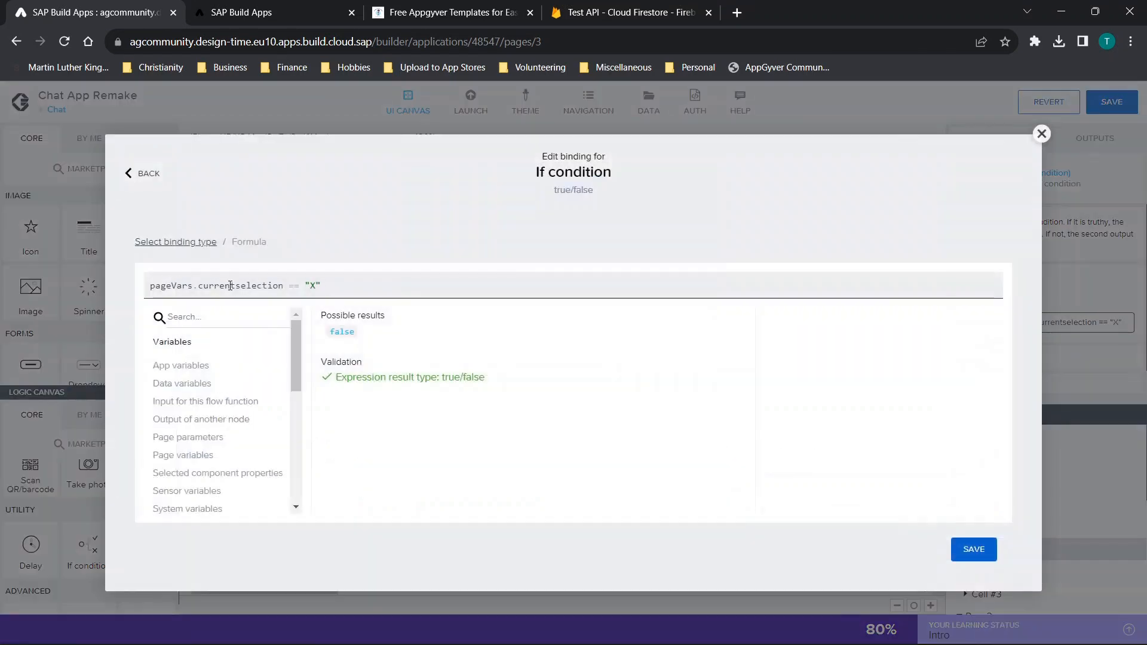
left_click(1041, 134)
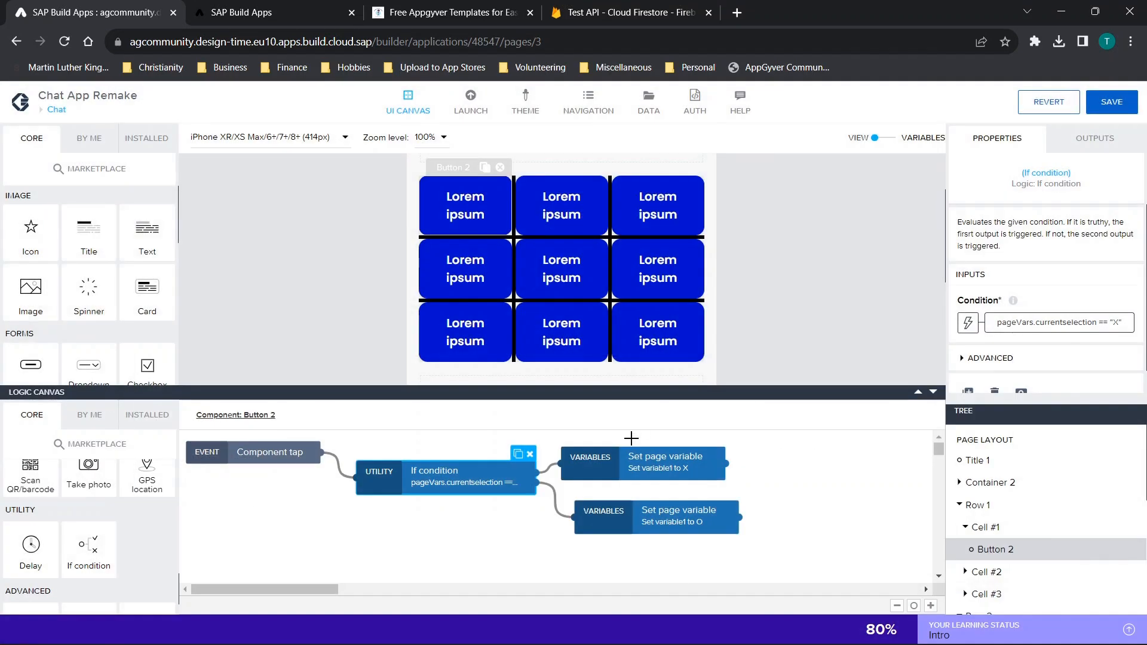
left_click(665, 459)
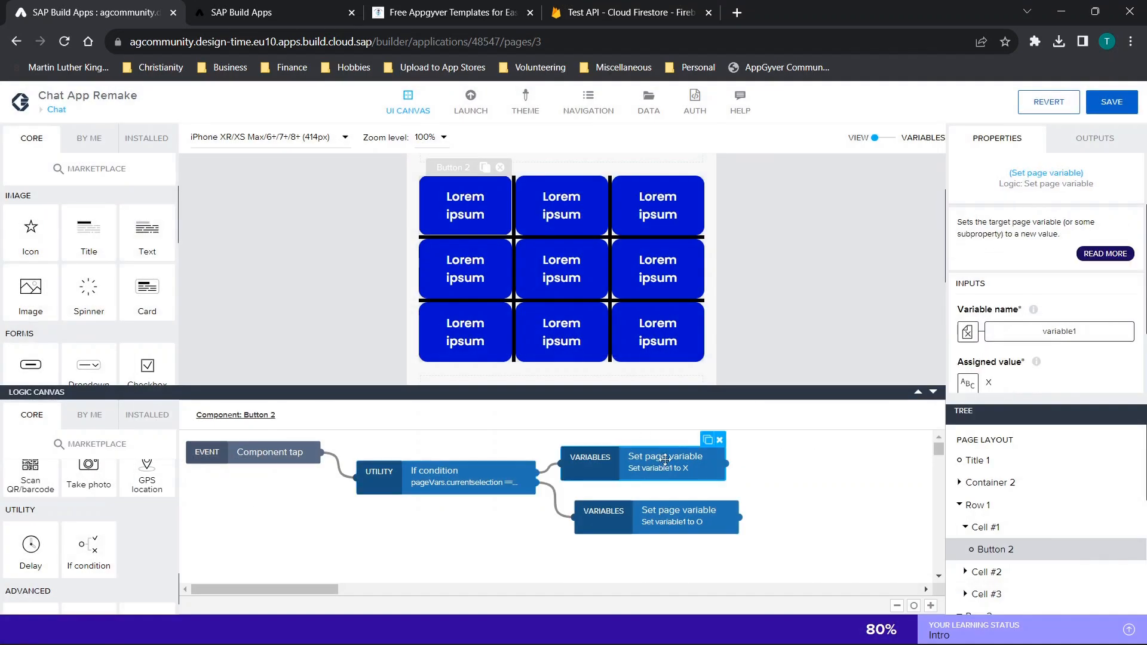
Copy the If condition and both Set page variable nodes from the first button's logic, and save the app.
left_click(639, 512)
left_click_drag(775, 562, 372, 421)
key("ctrl+c")
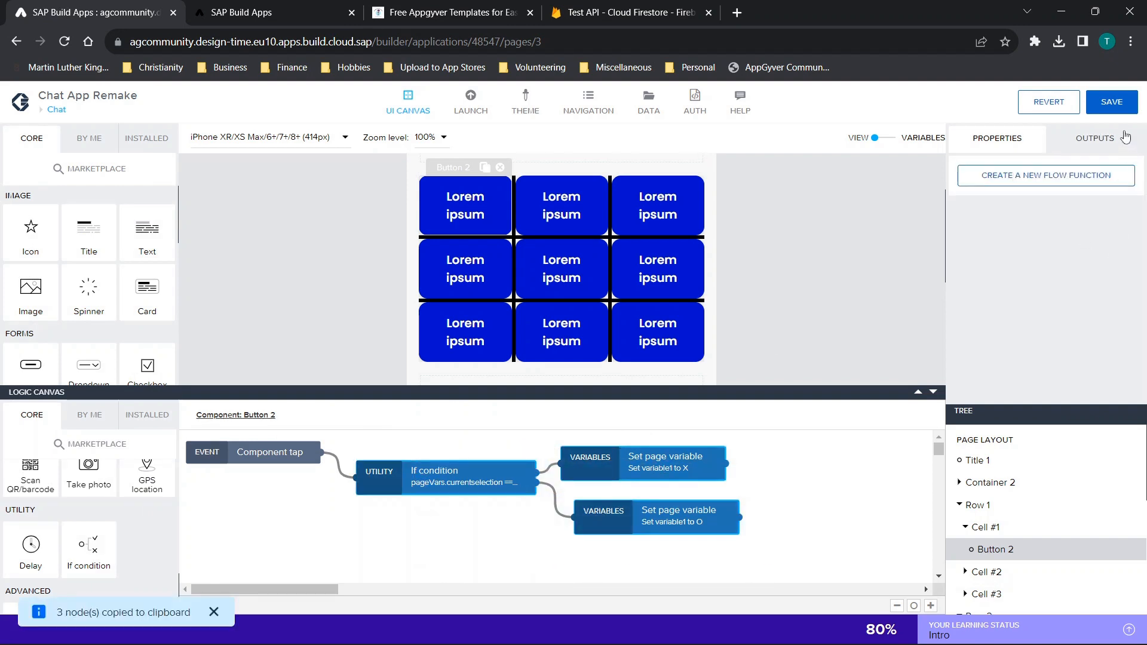
left_click(1113, 102)
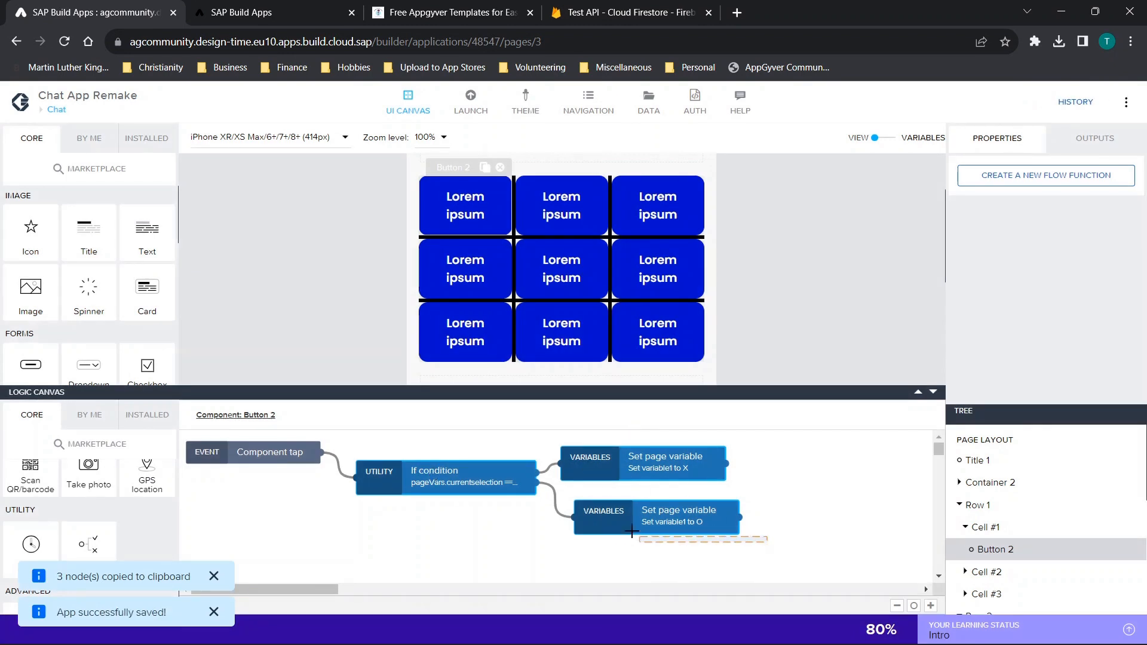
left_click(588, 511)
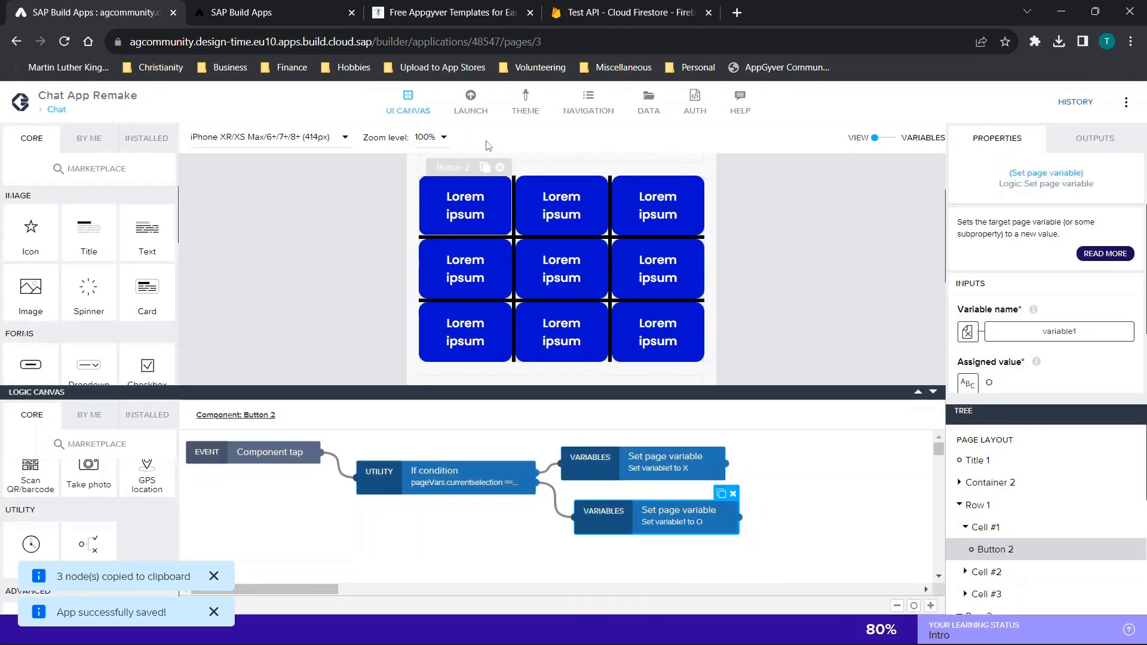
Paste the copied nodes into the top-middle button's logic and connect its Component tap event to the If condition.
left_click(569, 203)
key("ctrl+v")
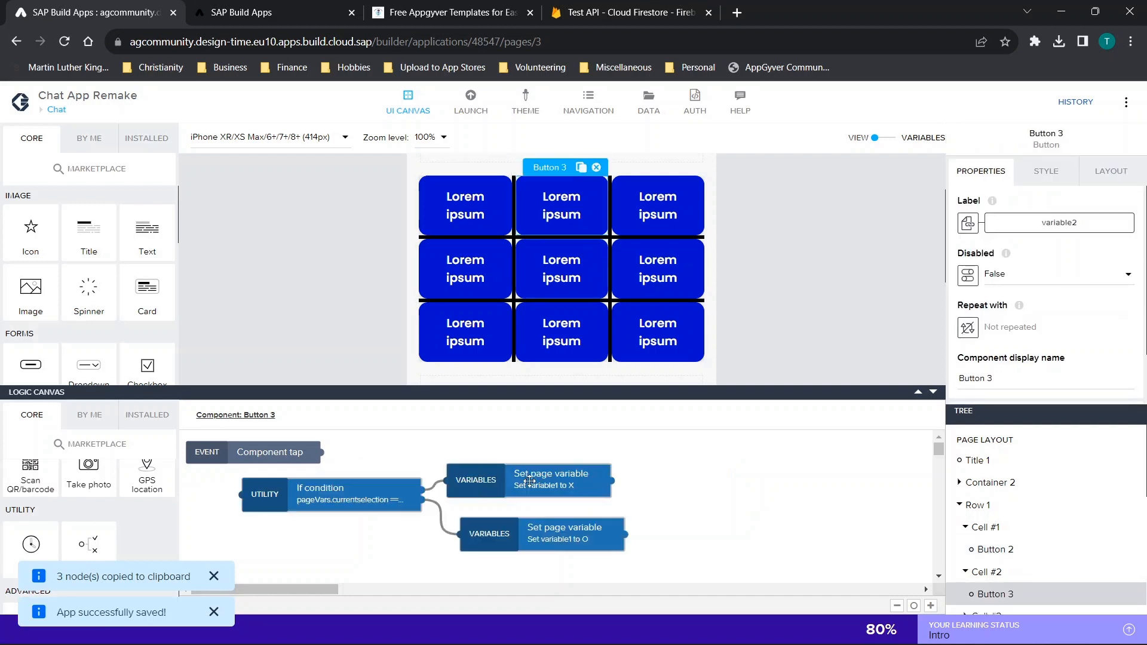
left_click(639, 491)
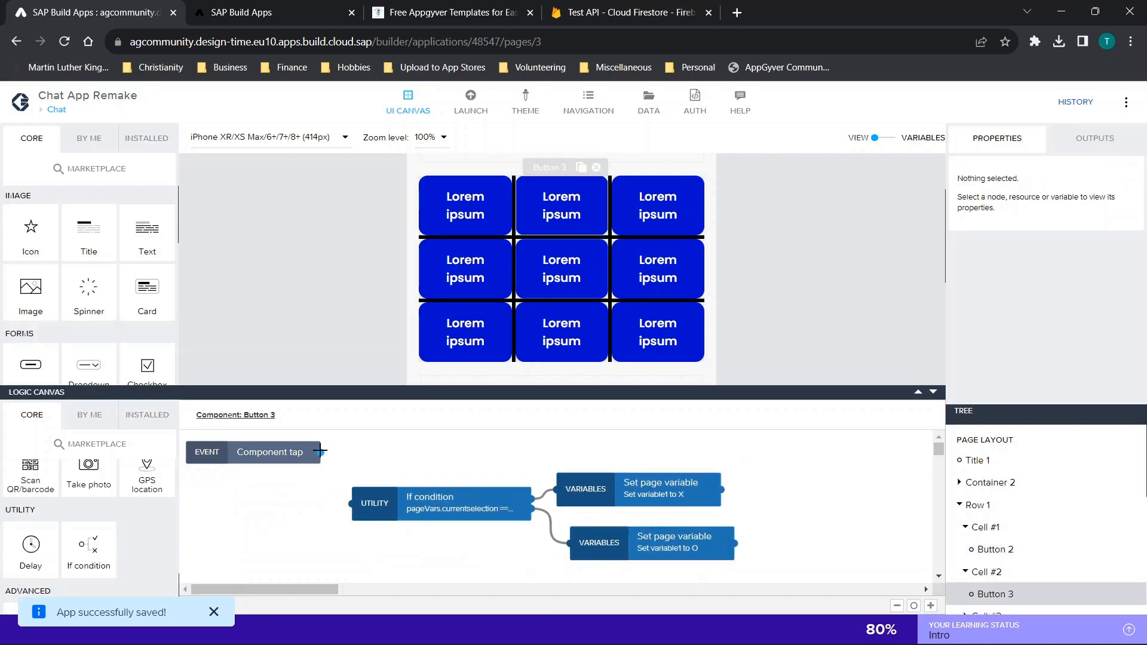
left_click_drag(343, 487, 351, 504)
Bind the top-middle button's Set page variable node that assigns X to variable2.
left_click(607, 490)
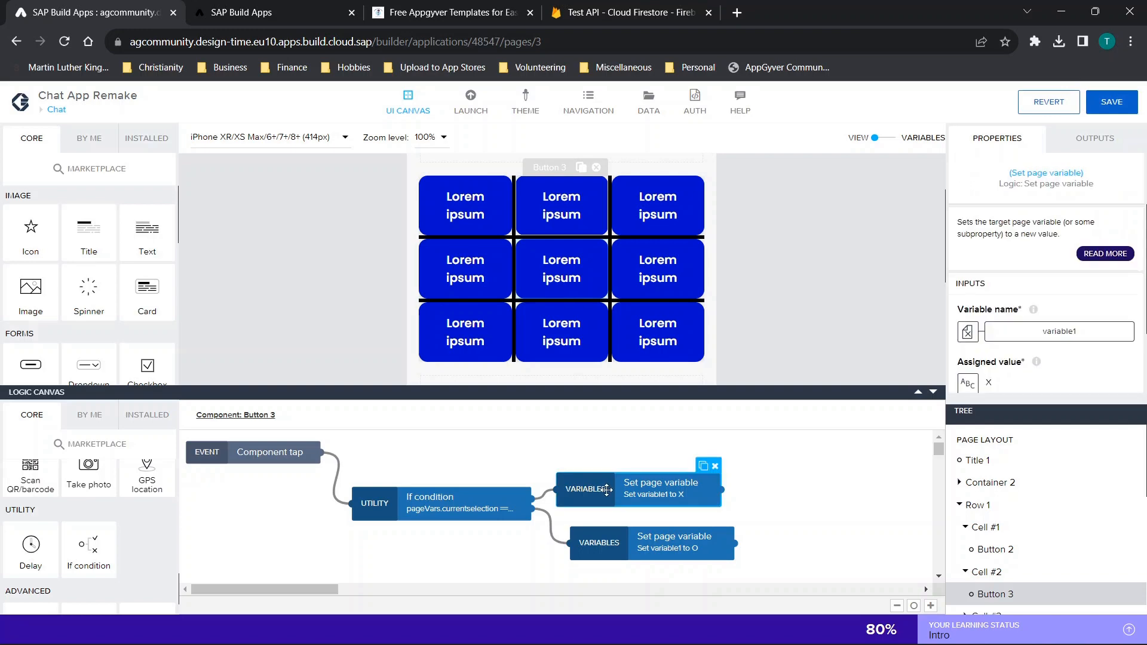
left_click(1030, 330)
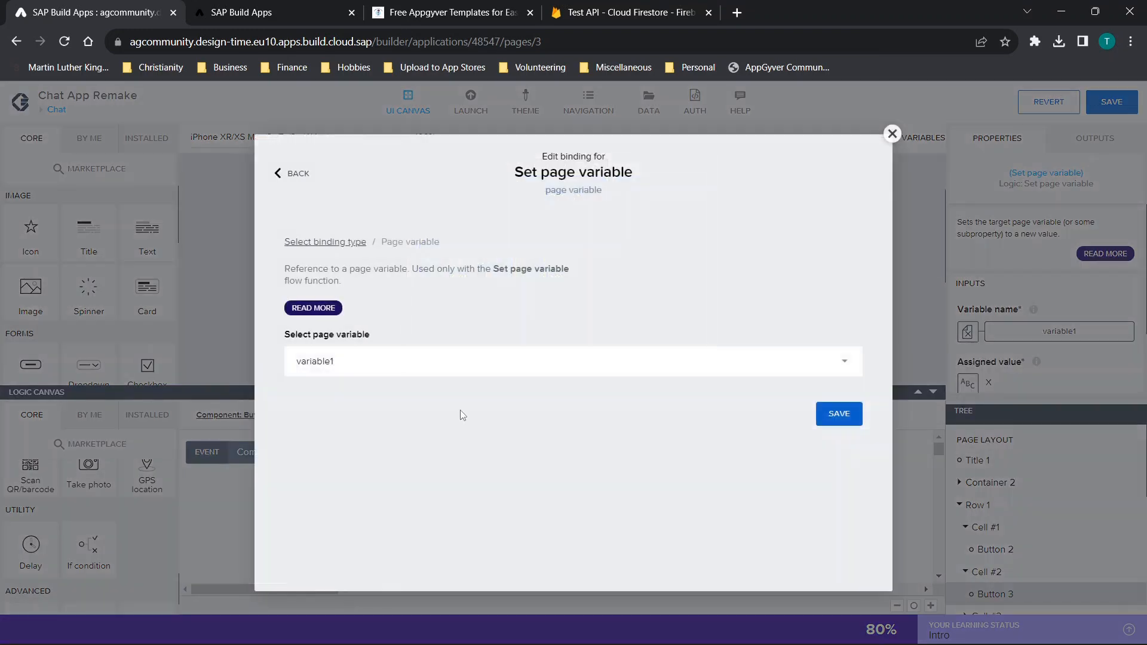
left_click(427, 366)
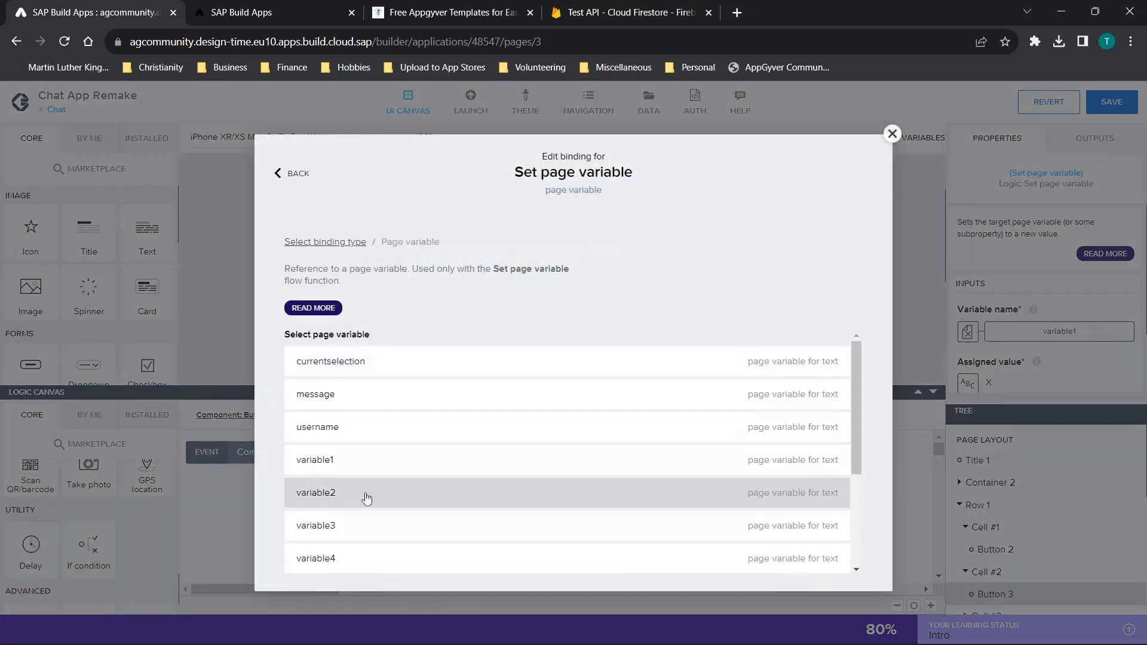
left_click(440, 500)
left_click(839, 413)
Bind the top-middle button's Set page variable node that assigns O to variable2.
left_click(604, 542)
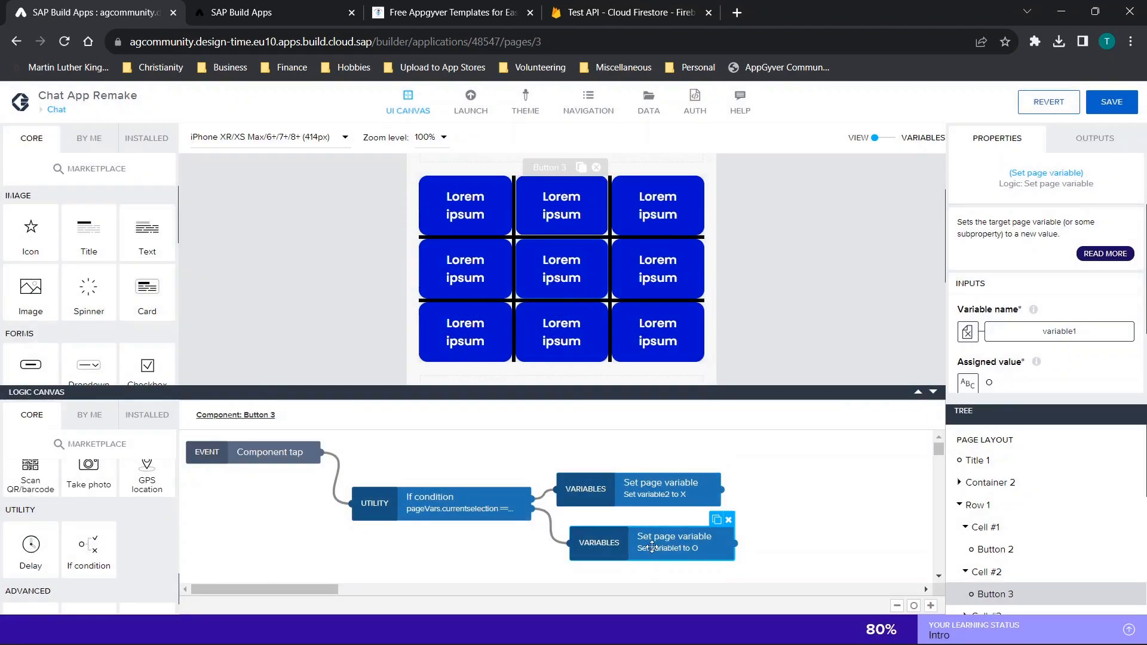
left_click(1029, 343)
left_click(490, 361)
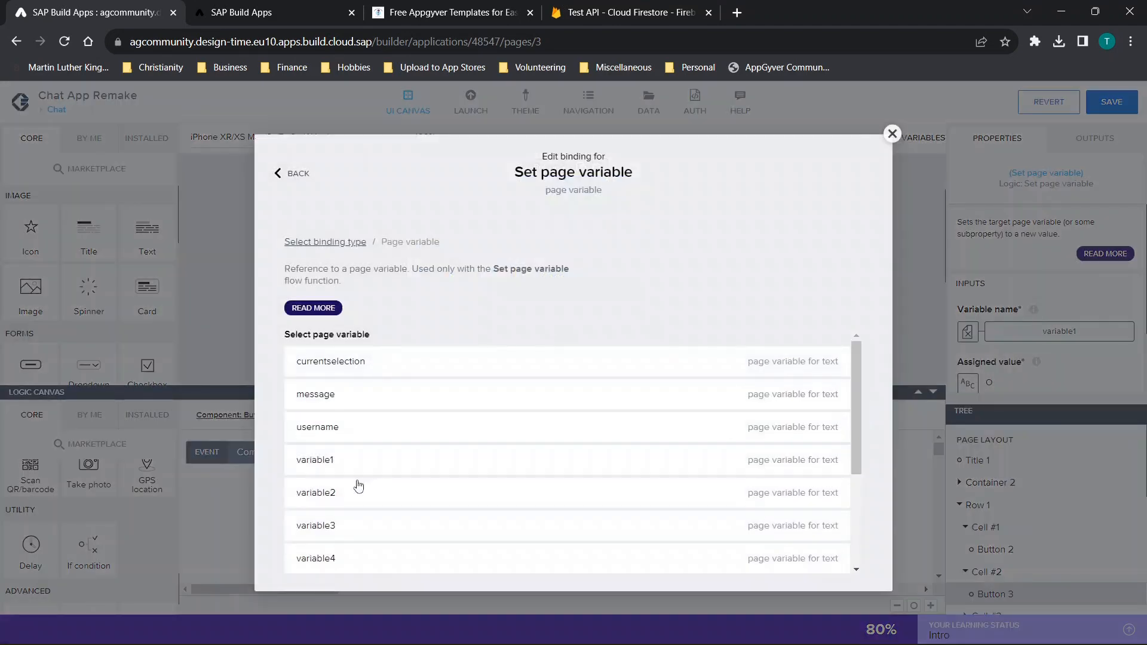
left_click(345, 494)
left_click(823, 417)
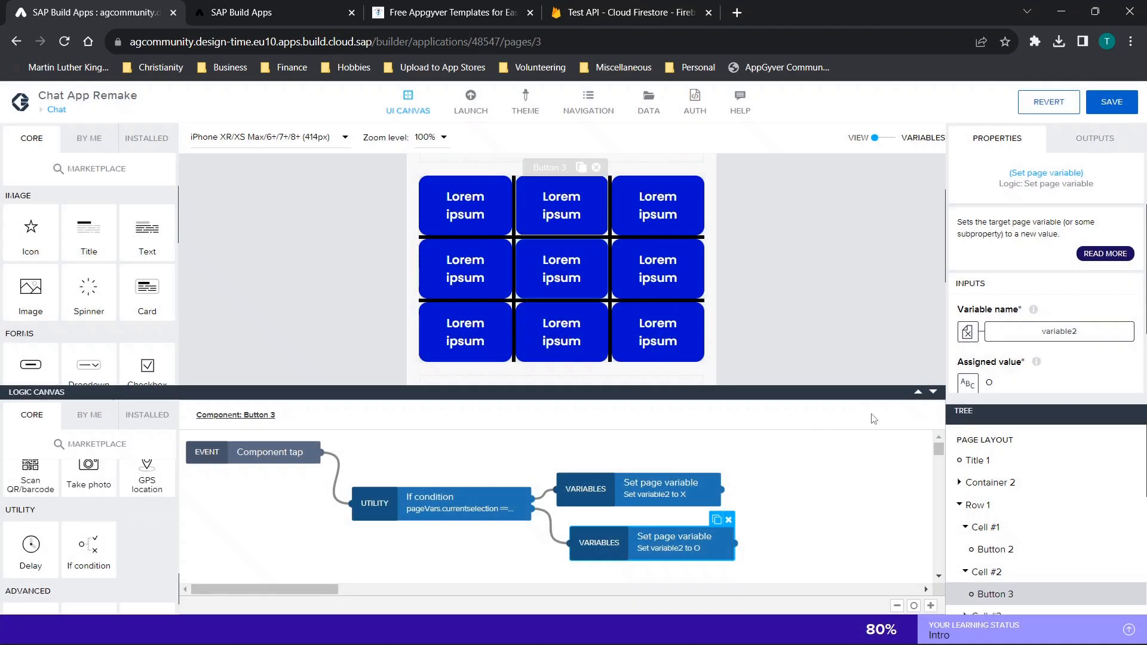
Paste the copied nodes into the top-right button's logic and connect its Component tap event to the If condition.
left_click(644, 213)
key("ctrl+v")
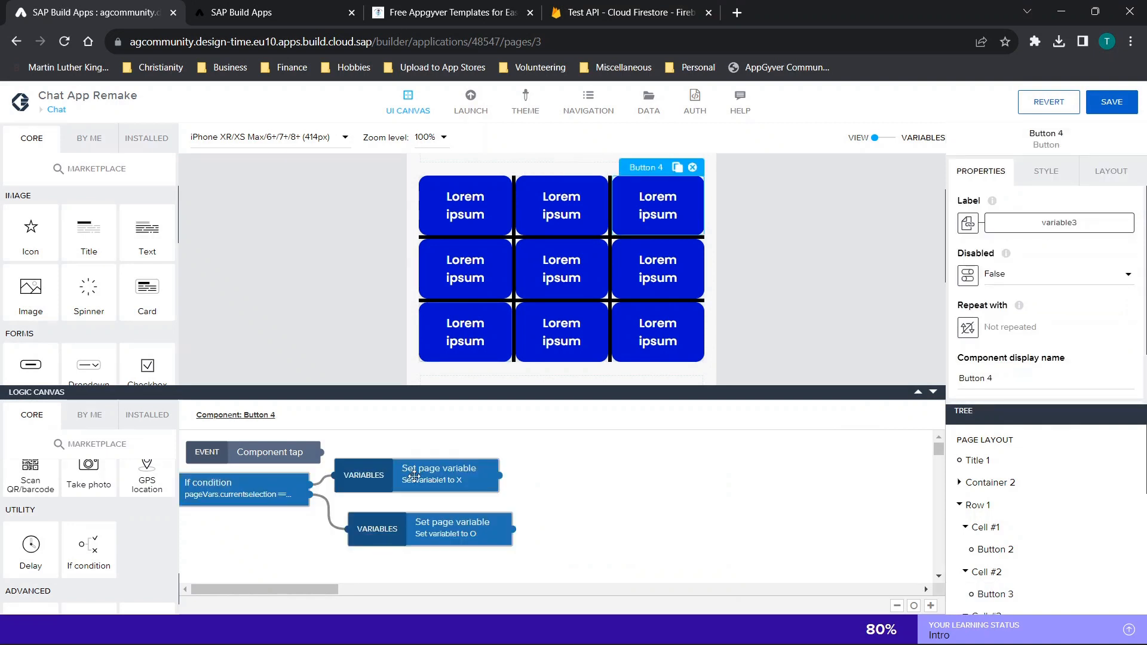
left_click_drag(413, 477, 619, 481)
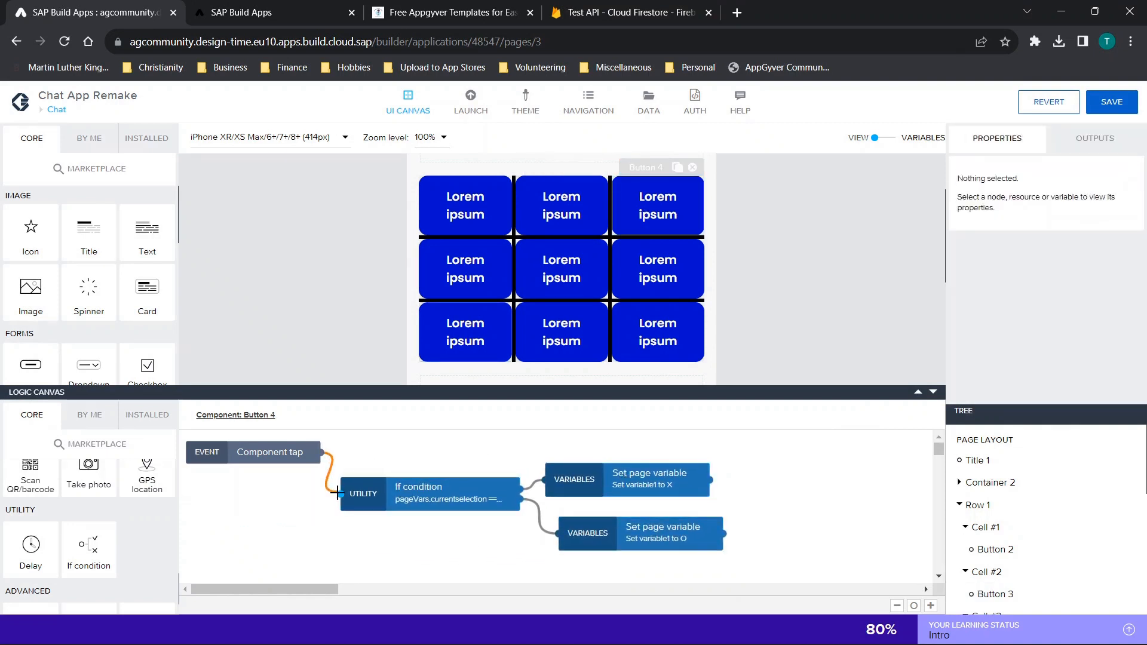
left_click_drag(337, 493, 338, 494)
Bind the top-right button's Set page variable node that assigns X to variable3.
left_click(590, 491)
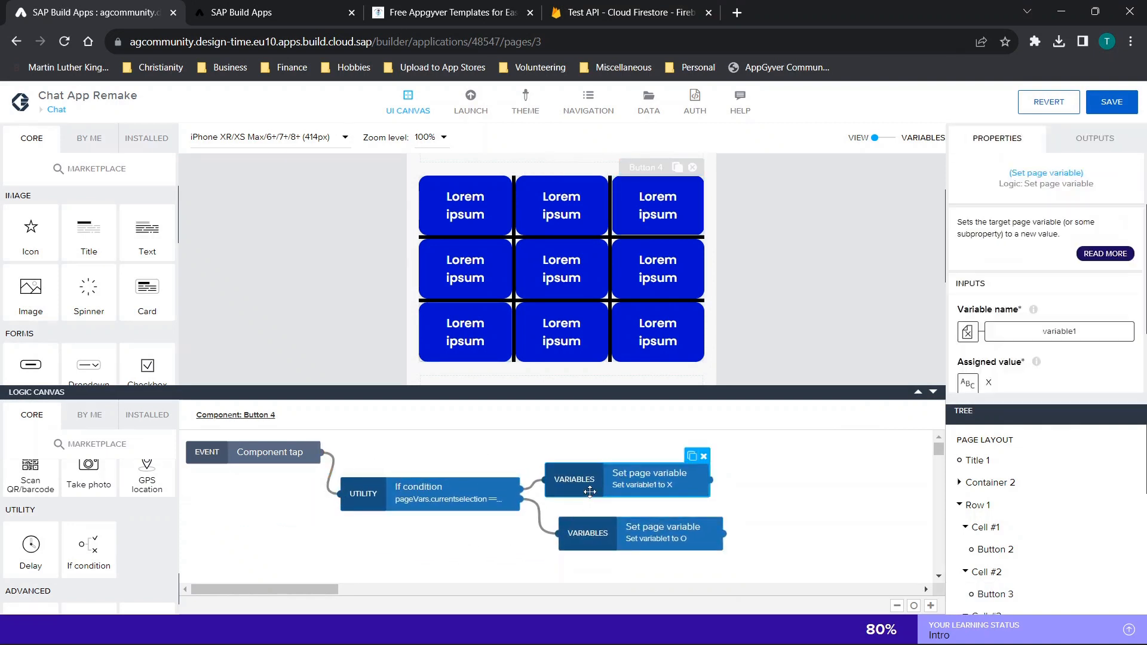
left_click(1083, 332)
left_click(445, 366)
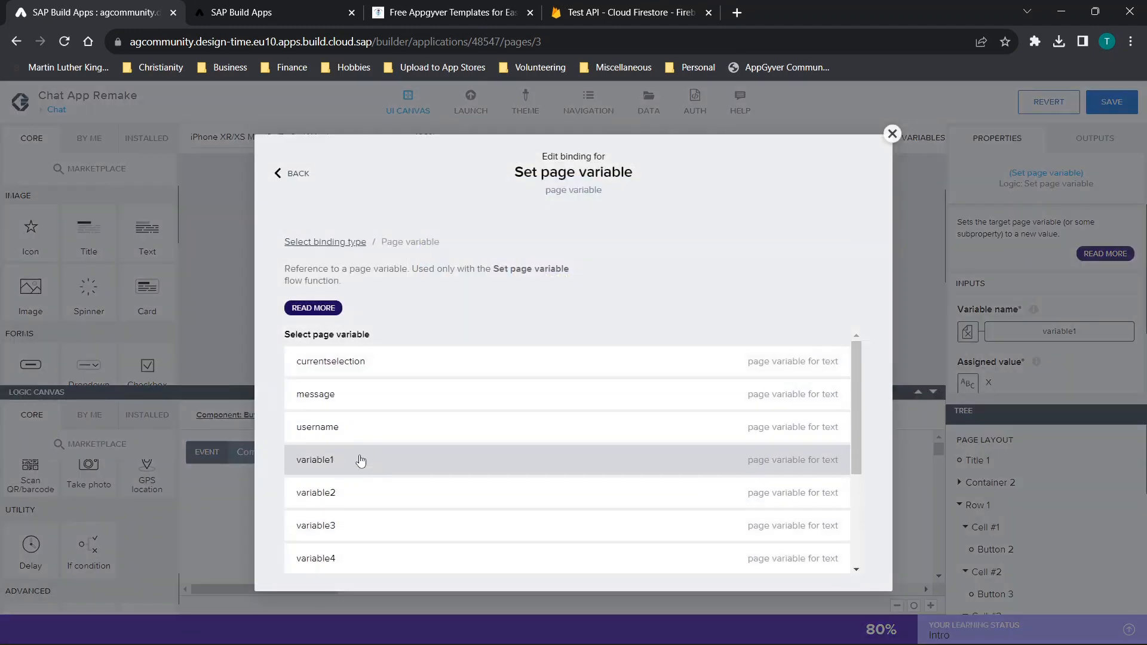
left_click(332, 527)
left_click(837, 411)
Bind the top-right button's Set page variable node that assigns O to variable3.
left_click(665, 536)
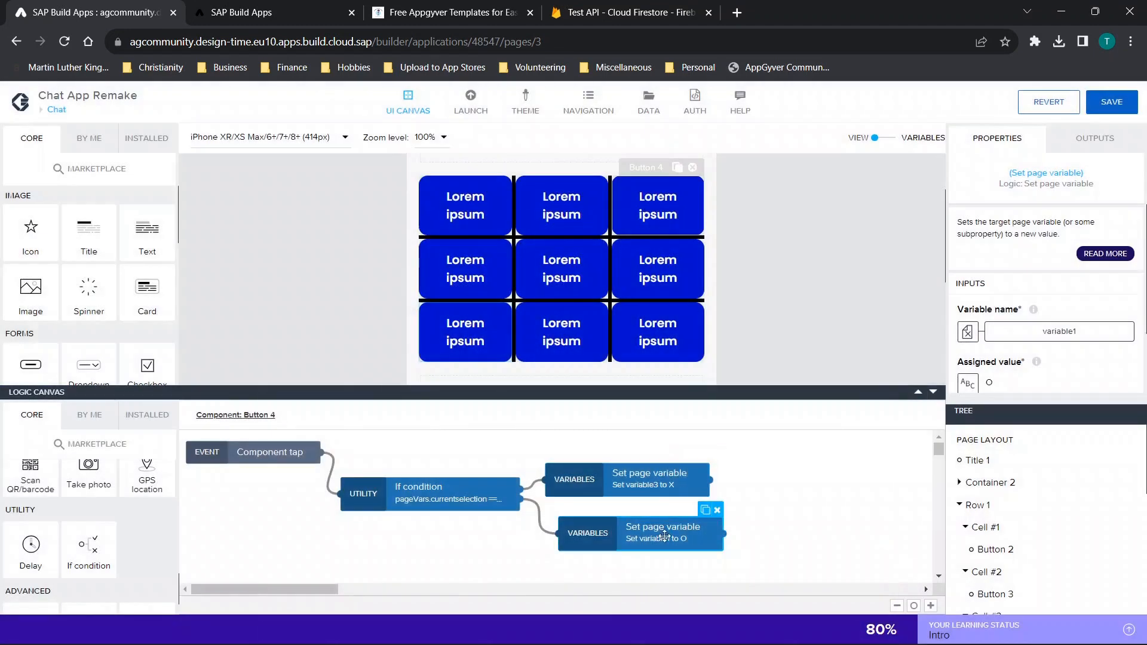
left_click(1074, 330)
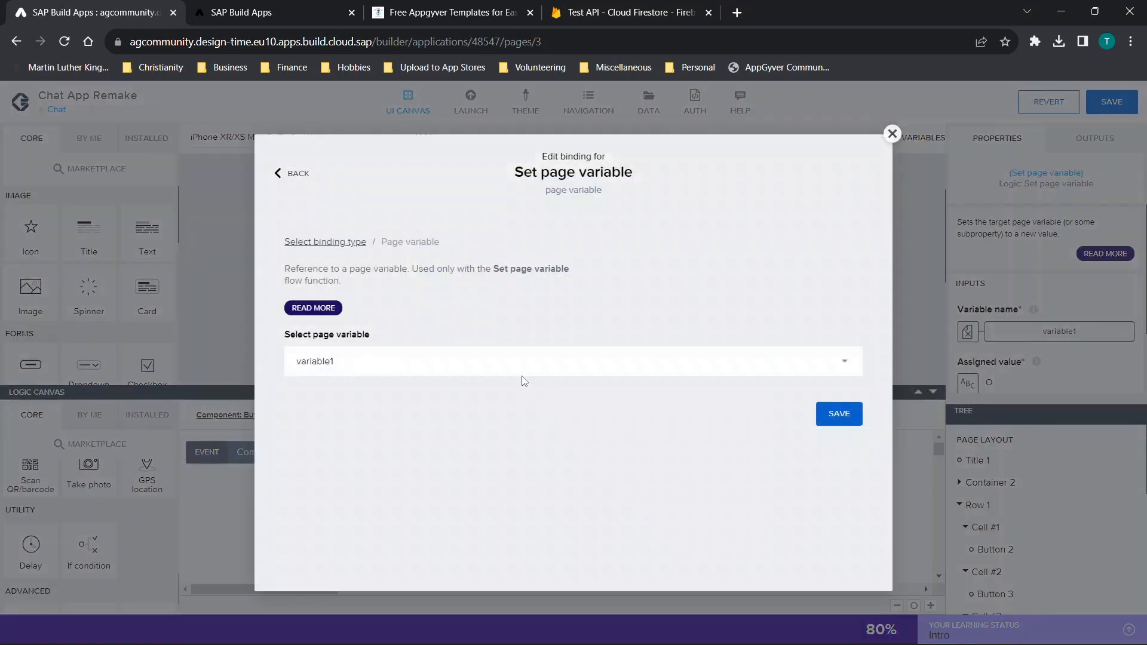
left_click(508, 366)
scroll(402, 449, "down", 1)
left_click(368, 477)
left_click(834, 416)
Paste the copied nodes into the middle-left button's logic and connect its Component tap event to the If condition.
left_click(469, 269)
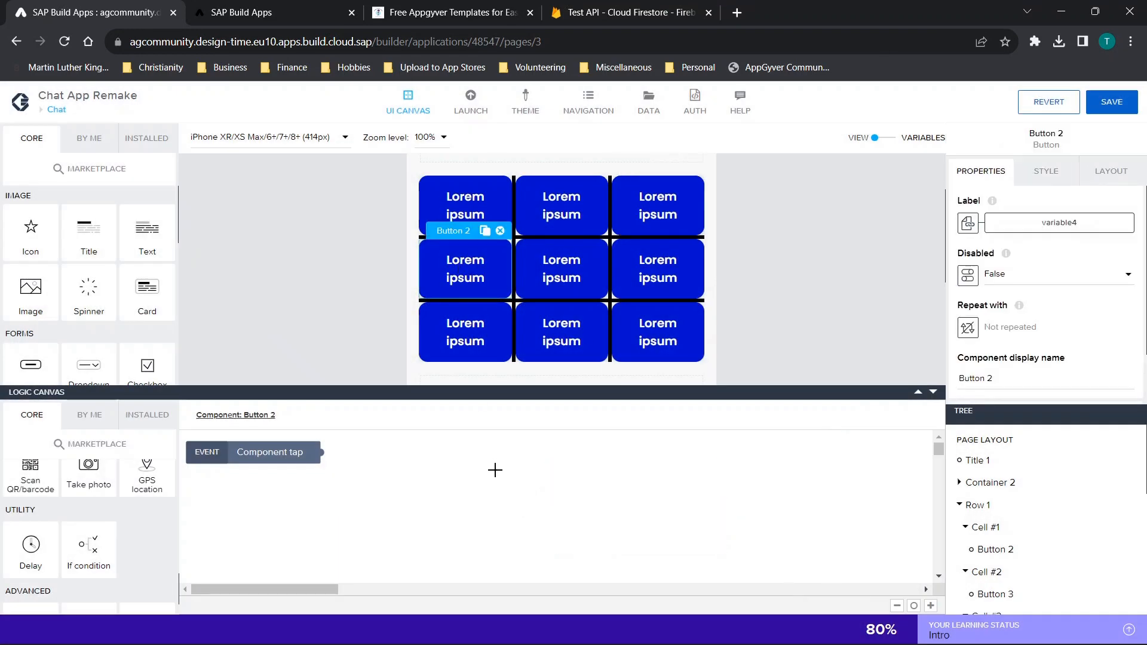
key("ctrl+v")
left_click(431, 476)
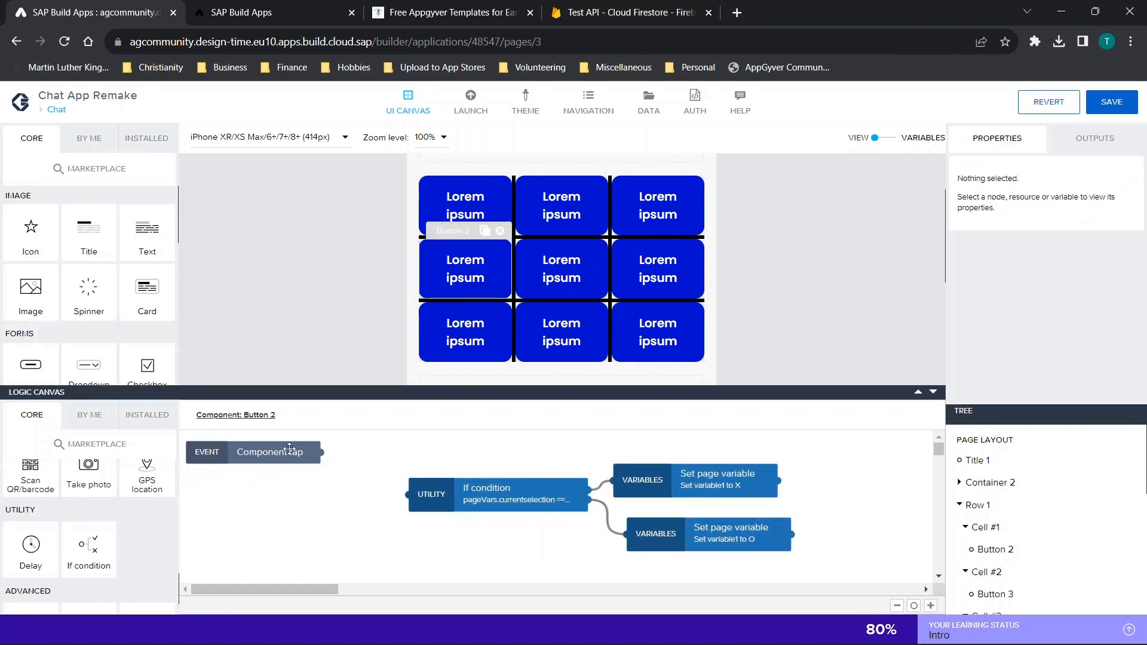
left_click_drag(320, 452, 410, 494)
left_click(493, 489)
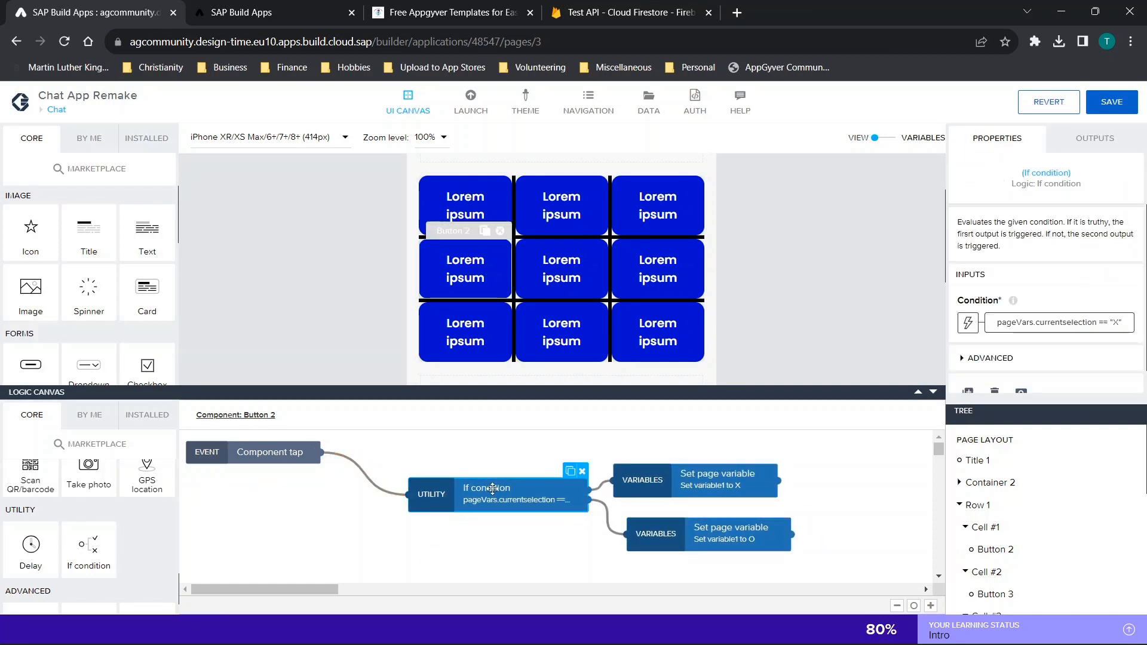
Bind the middle-left button's Set page variable node that assigns X to variable4.
left_click(682, 466)
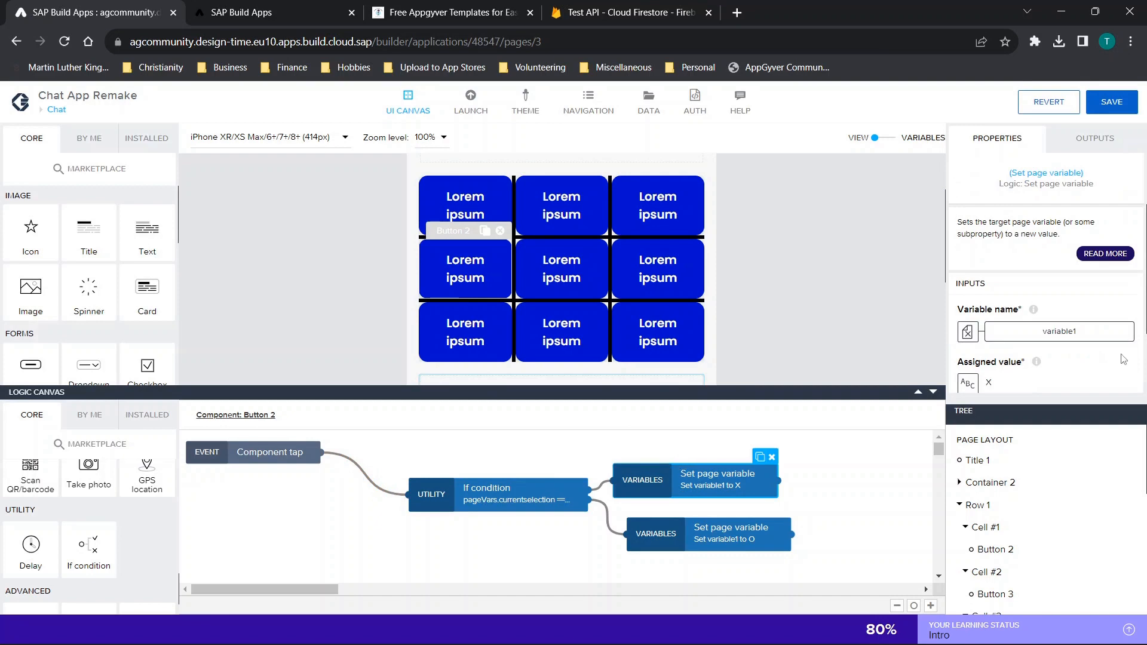
left_click(1046, 341)
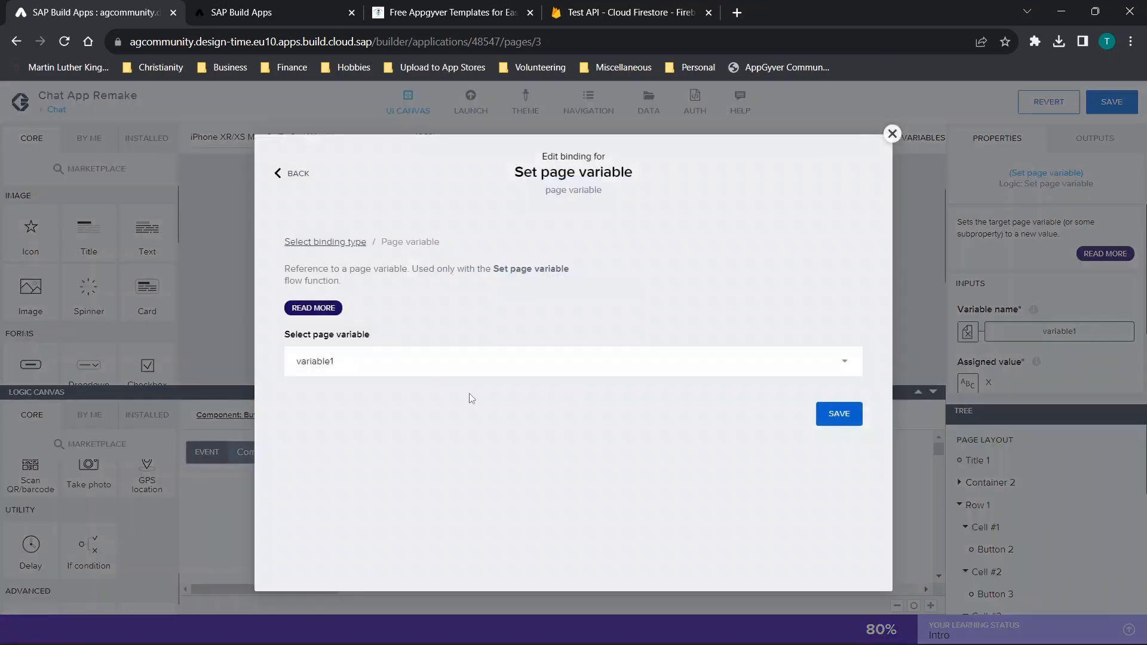
left_click(441, 362)
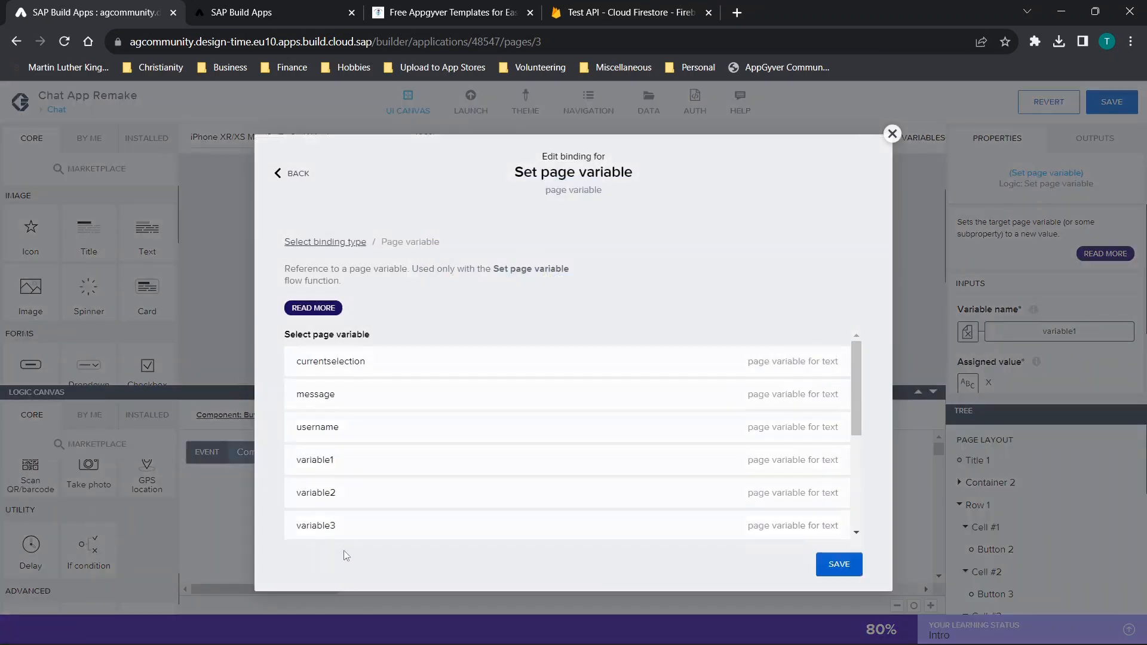
left_click(343, 558)
left_click(838, 419)
Bind the middle-left button's Set page variable node that assigns O to variable4.
left_click(731, 533)
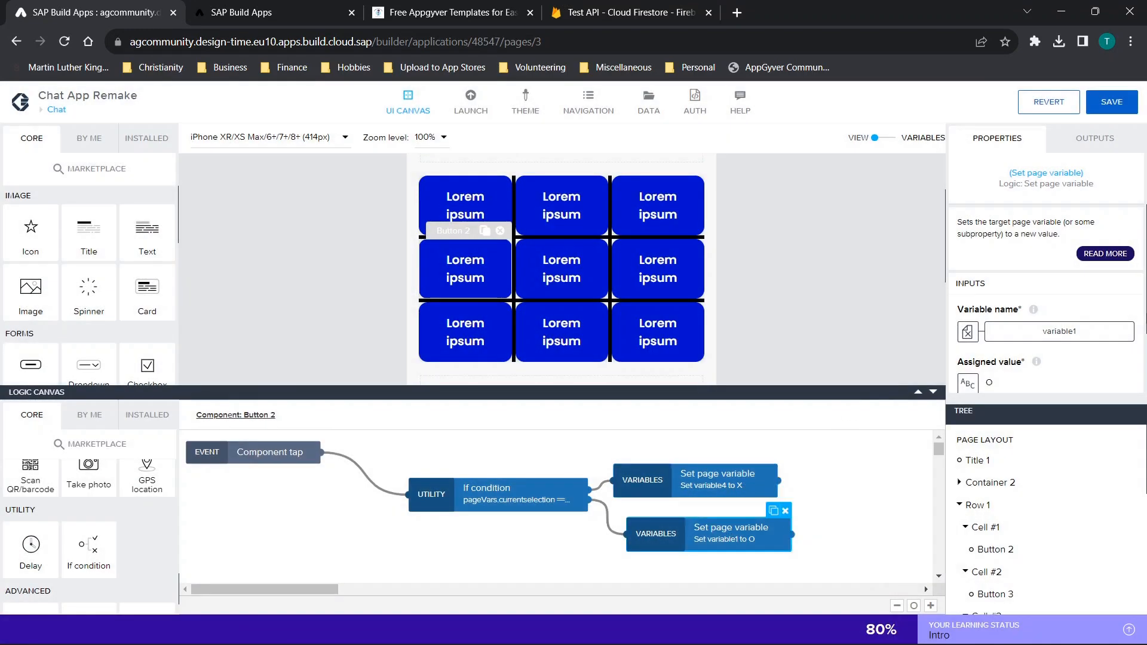
left_click(1056, 335)
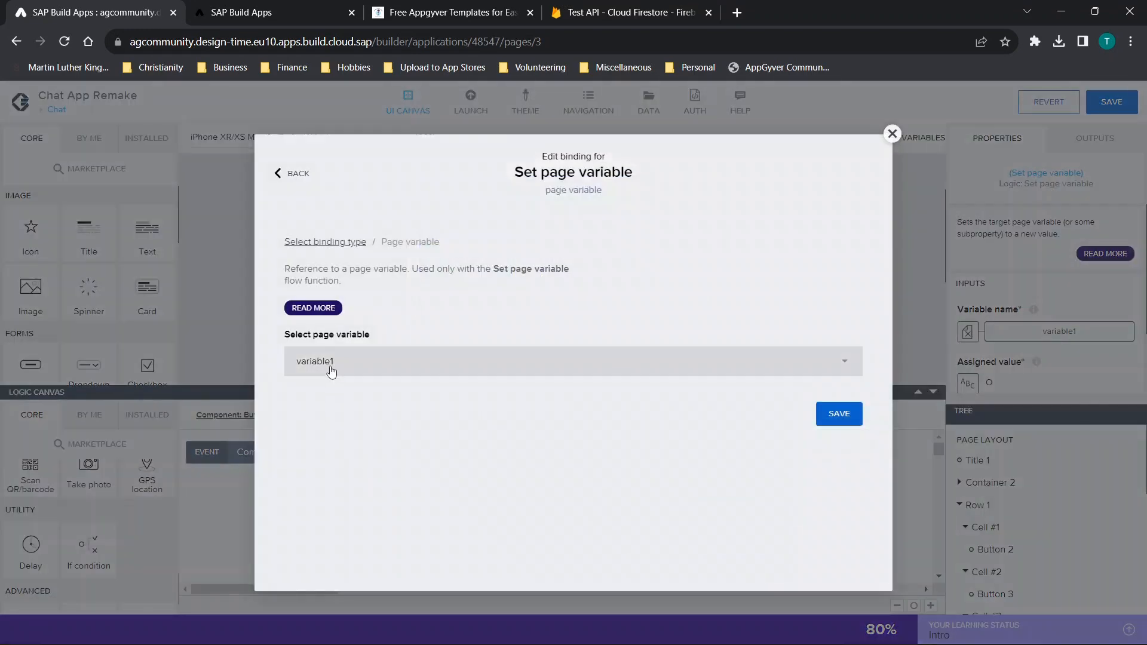
left_click(331, 365)
left_click(343, 558)
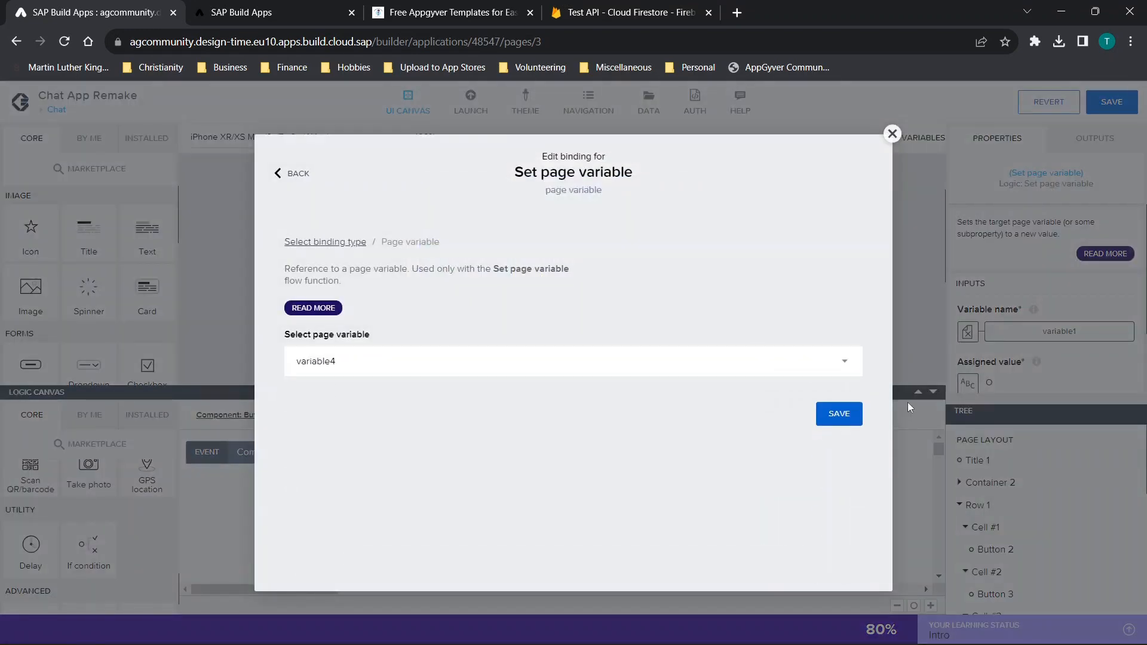
left_click(837, 415)
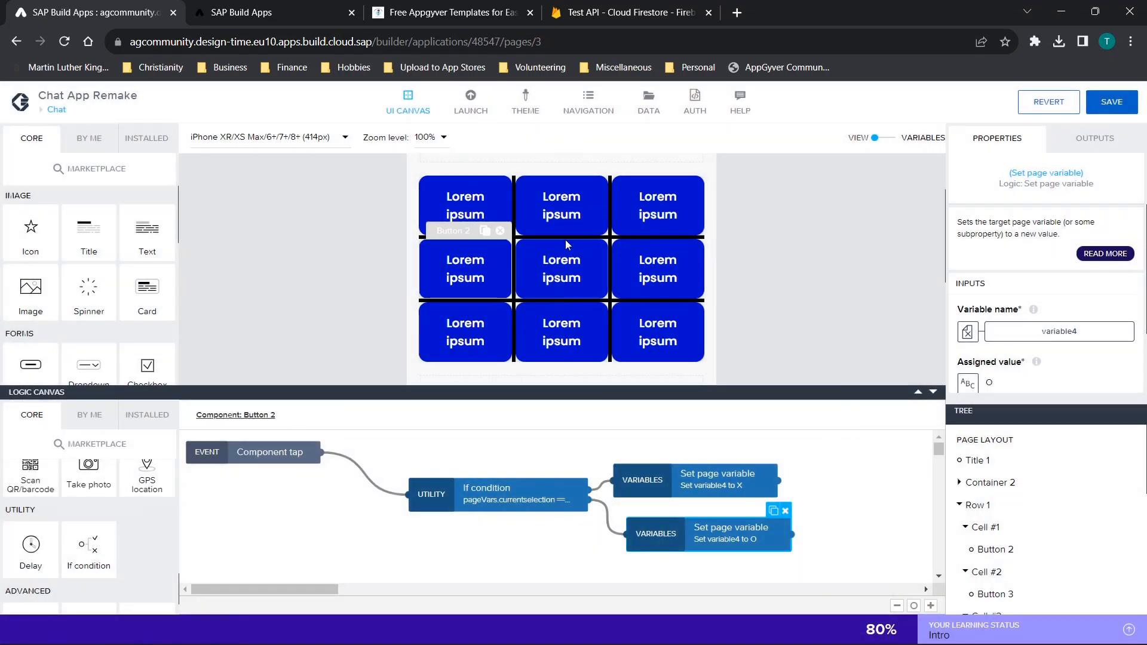
Paste the copied nodes into the center button's logic and connect its Component tap event to the If condition.
left_click(559, 275)
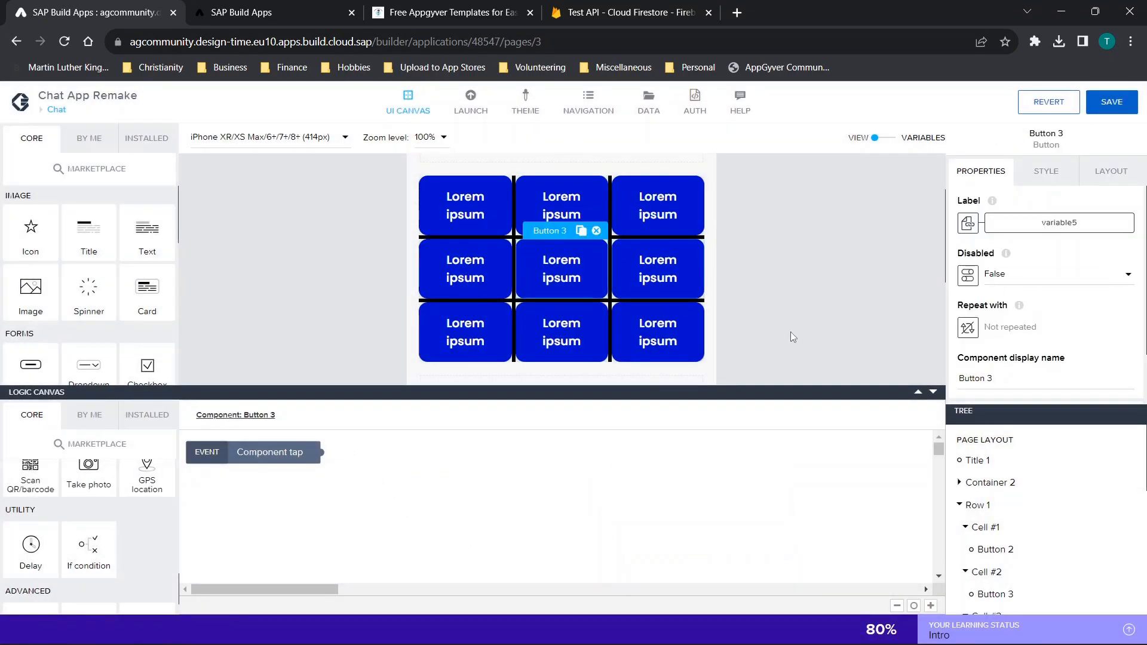
left_click(382, 436)
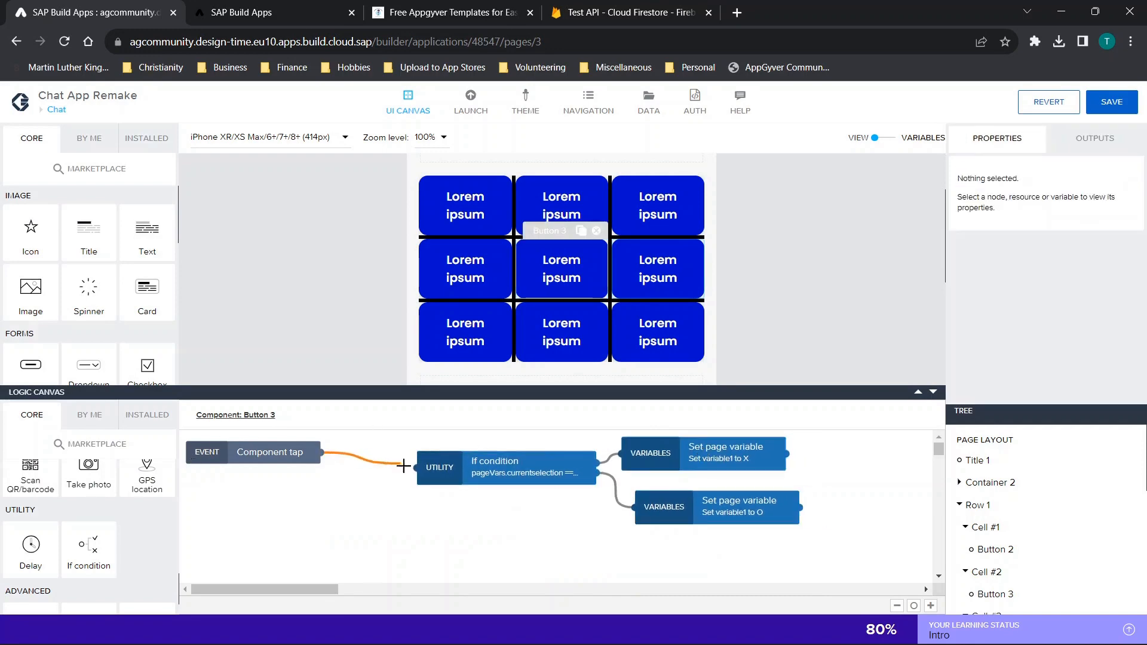
Bind the center button's Set page variable node that assigns X to variable5.
left_click(682, 452)
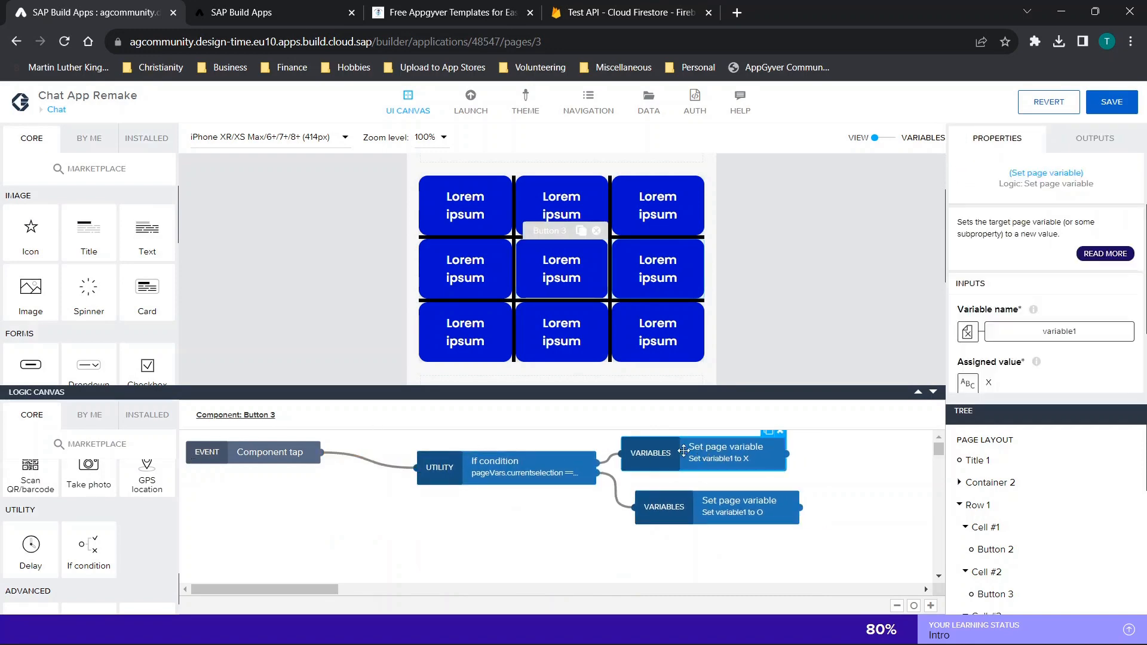
left_click(1036, 344)
left_click(414, 365)
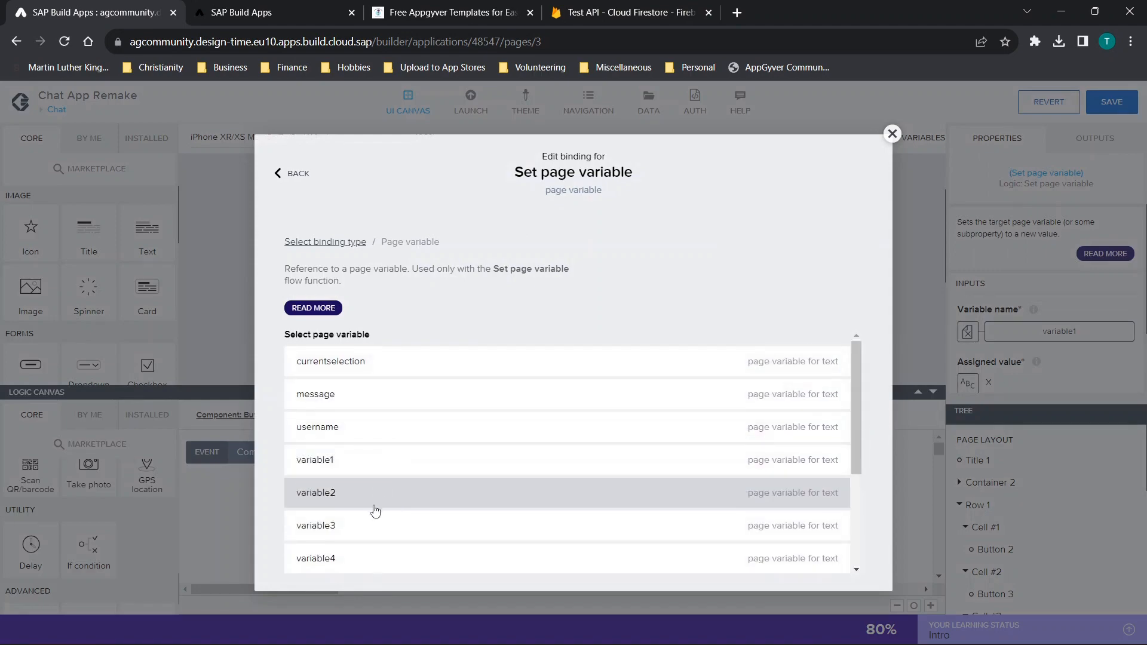
scroll(353, 556, "down", 1)
left_click(353, 551)
left_click(842, 415)
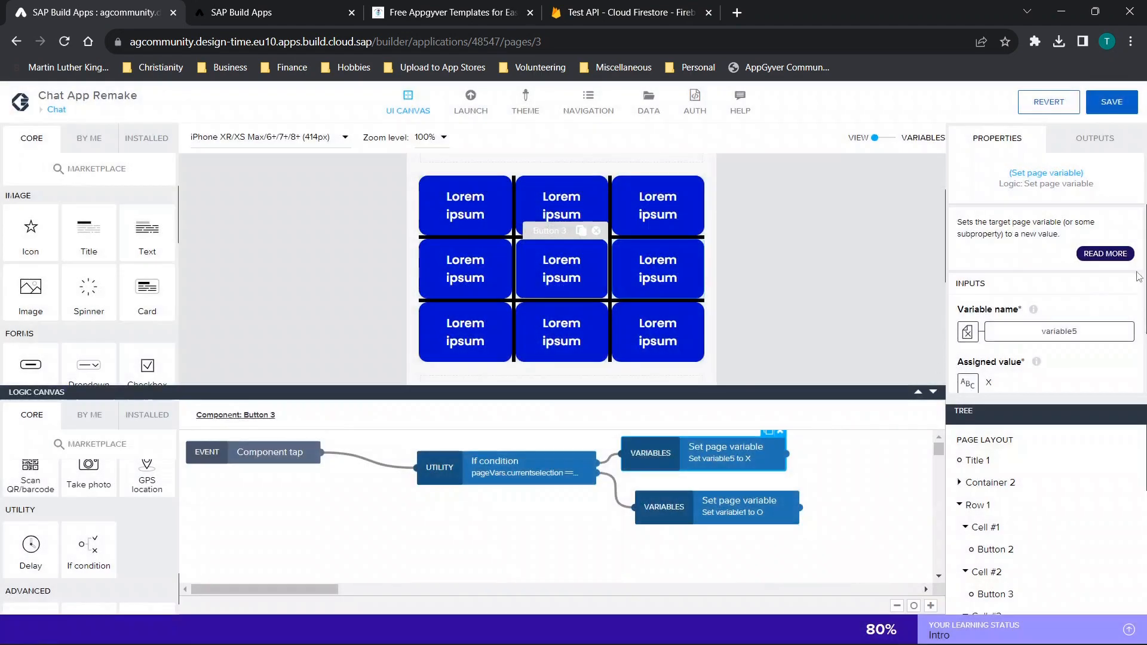
Bind the center button's Set page variable node that assigns O to variable5.
left_click(691, 494)
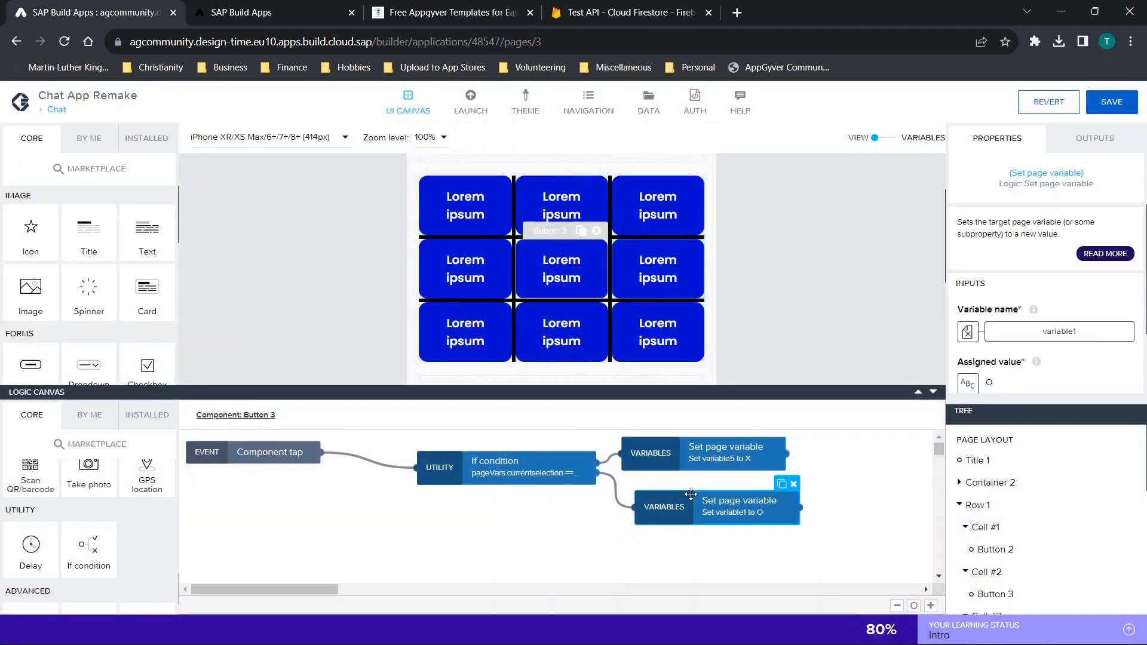
left_click(1019, 327)
left_click(372, 366)
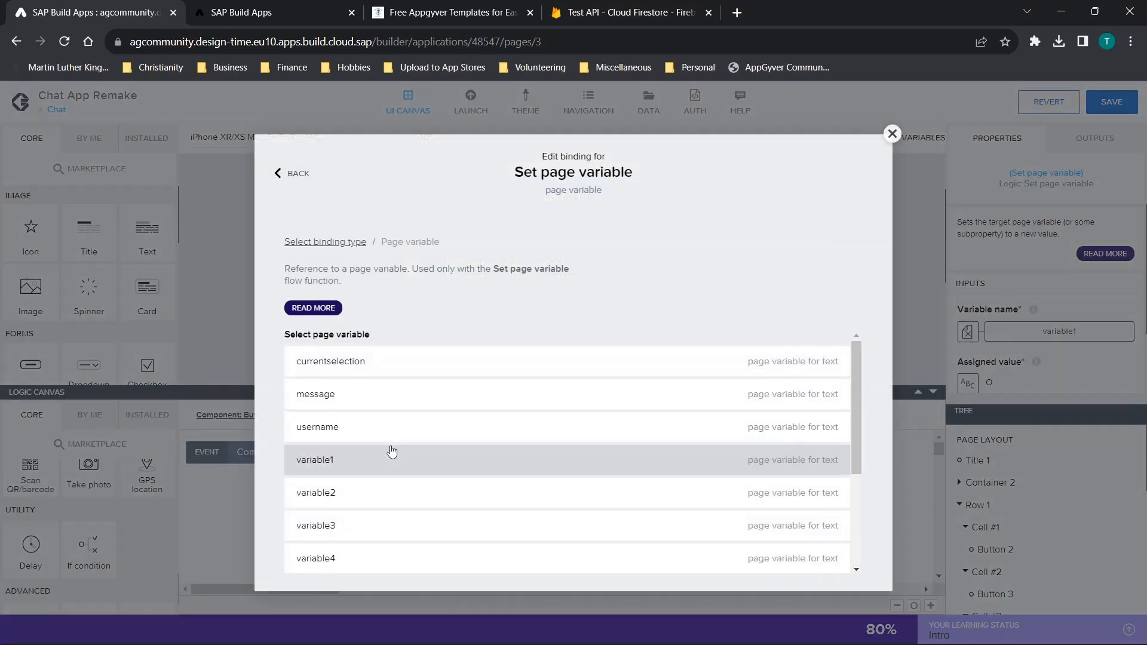
scroll(392, 450, "down", 3)
left_click(330, 424)
left_click(840, 415)
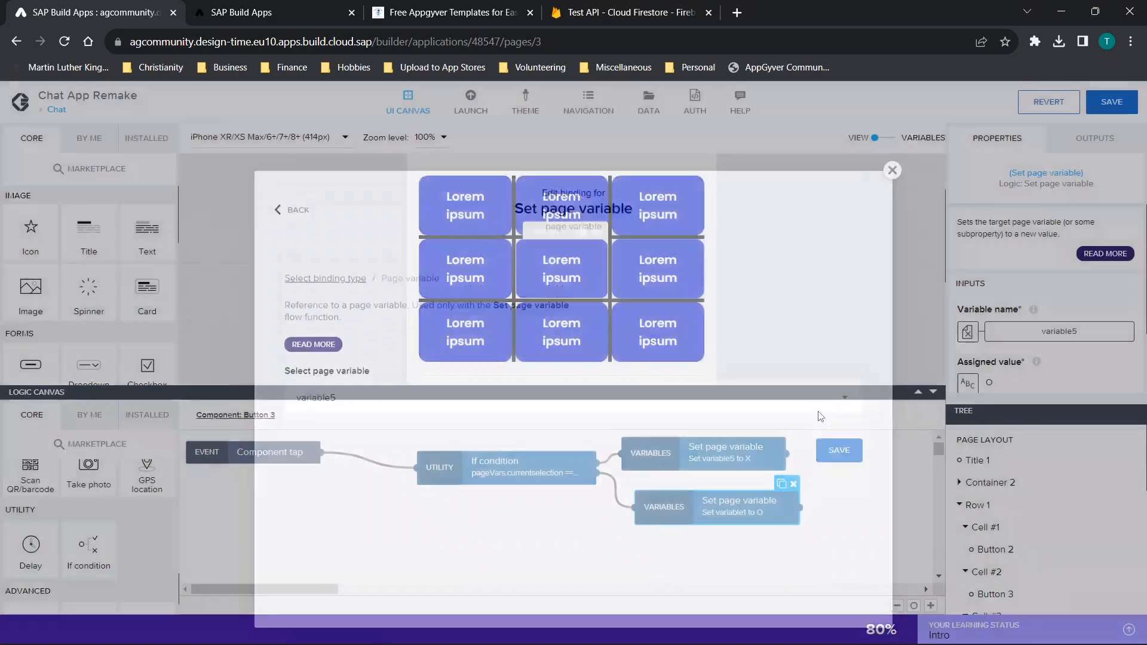
Paste the copied nodes into the middle-right button's logic with its Component tap event wired to the If condition, and save the app.
left_click(540, 436)
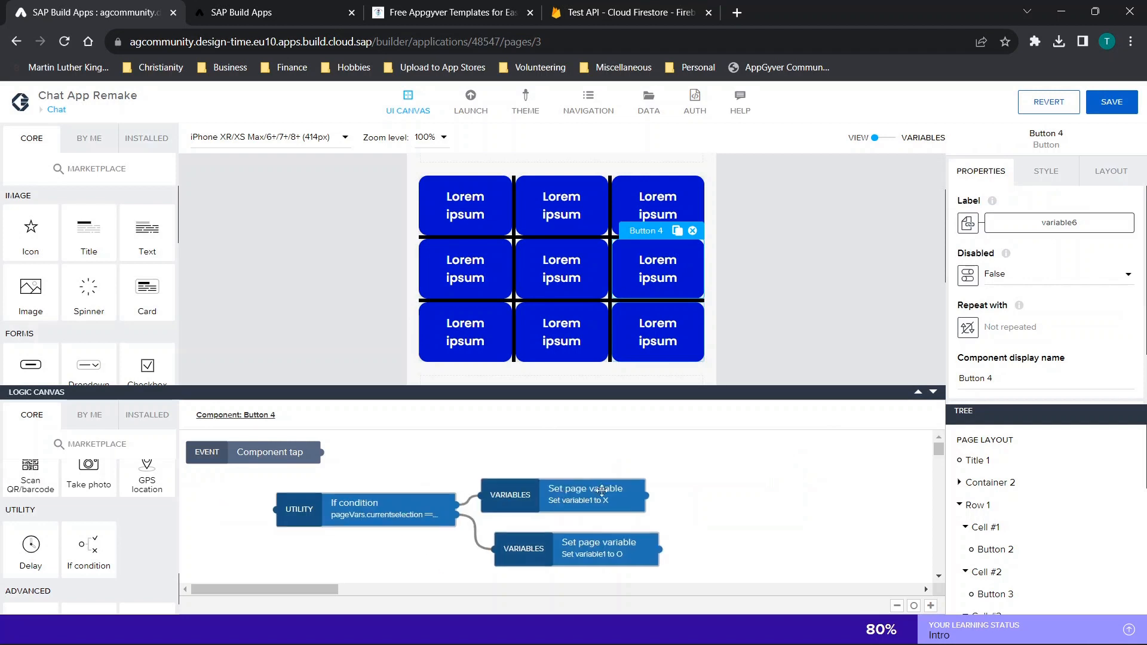
left_click(1111, 101)
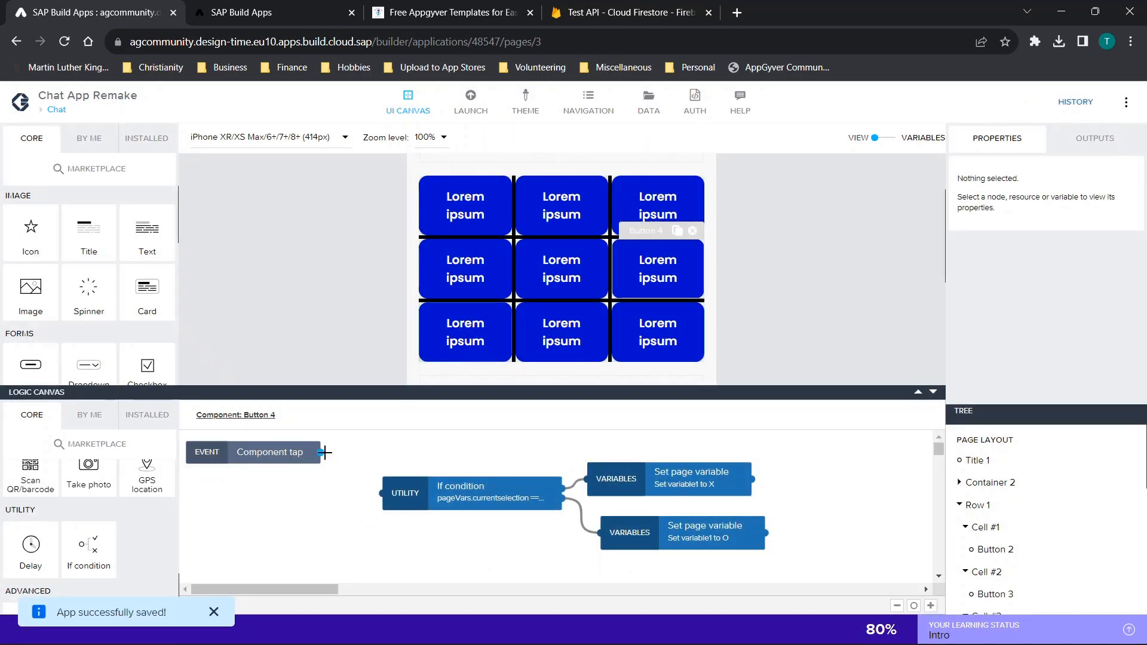
left_click_drag(321, 451, 381, 494)
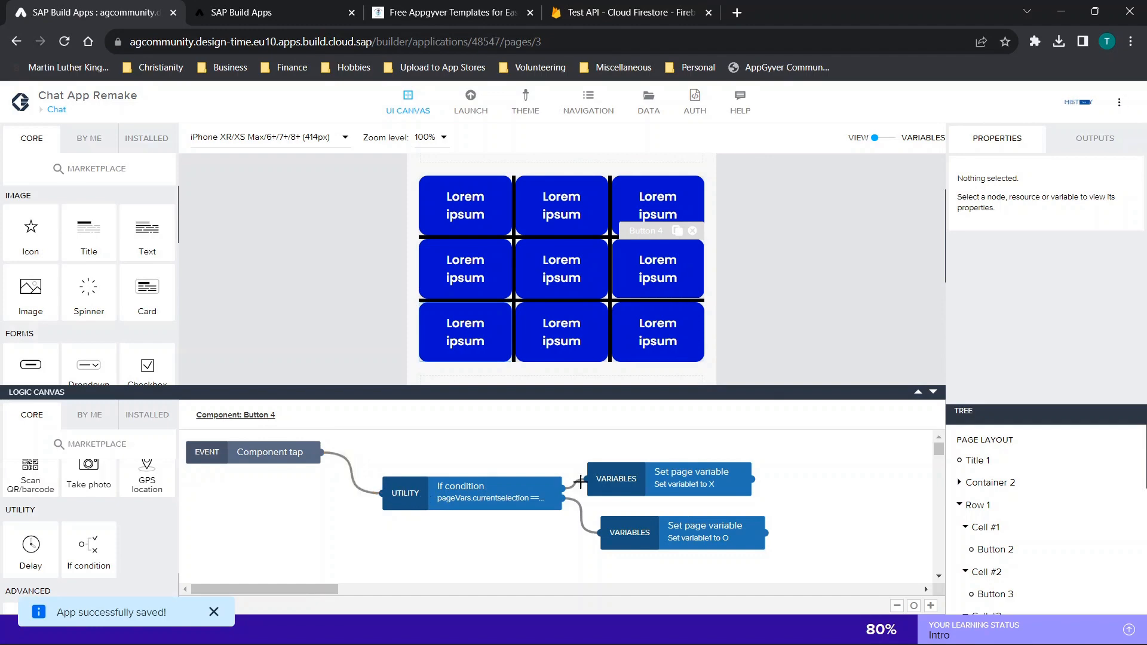
Bind the middle-right button's Set page variable node that assigns X to variable6.
left_click(640, 475)
left_click(1067, 325)
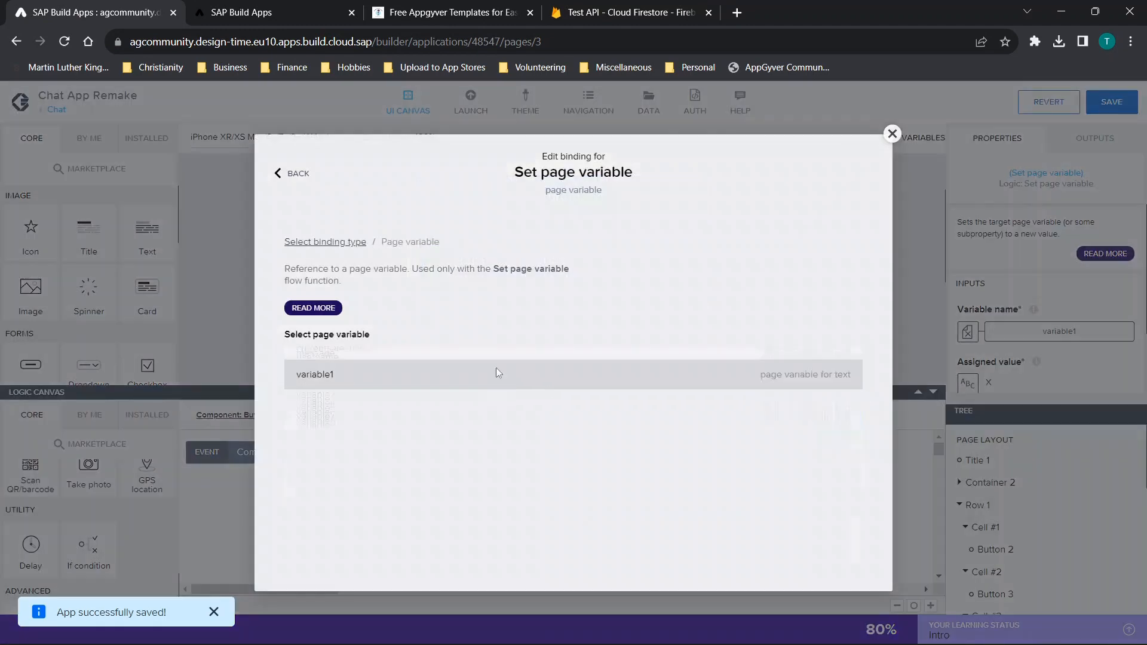
left_click(494, 374)
left_click(373, 458)
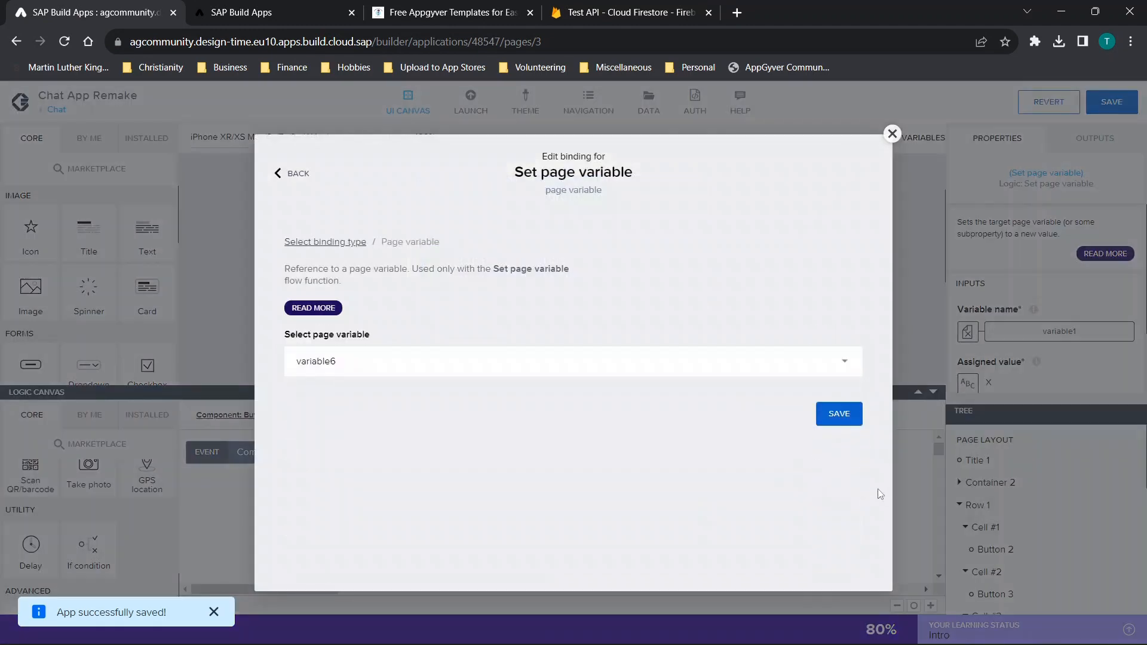
left_click(839, 413)
Bind the middle-right button's Set page variable node that assigns O to variable6.
left_click(707, 527)
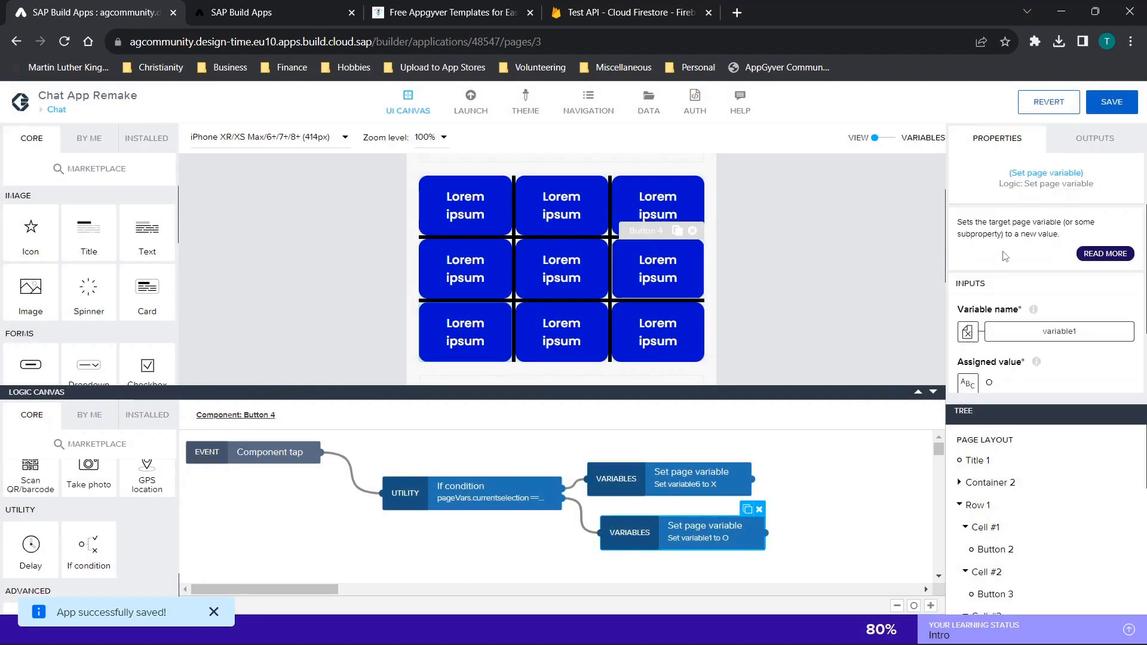
left_click(1060, 331)
left_click(341, 371)
scroll(353, 550, "down", 2)
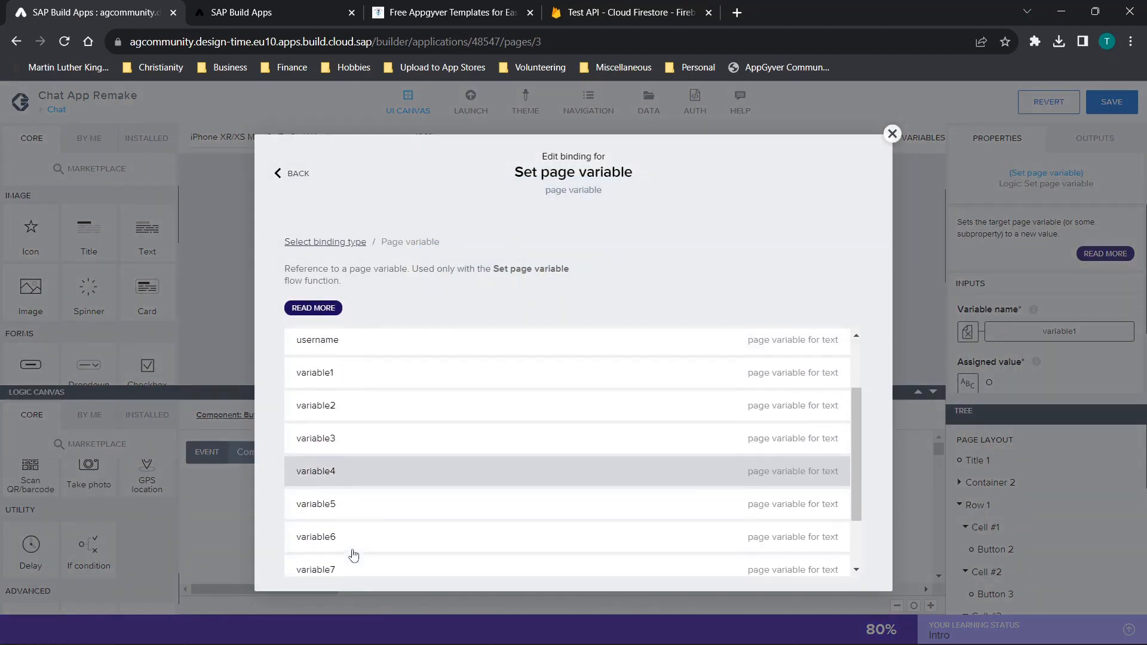
left_click(351, 534)
left_click(839, 414)
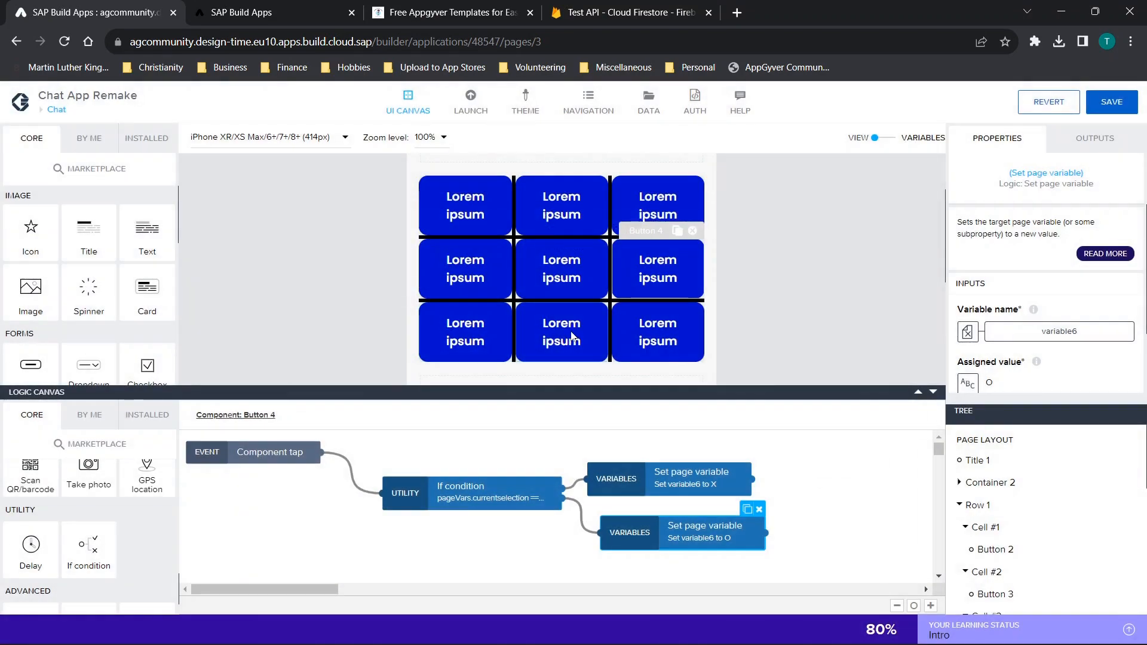
Paste the copied nodes into the bottom-left button's logic and connect its Component tap event to the If condition.
left_click(453, 358)
key("ctrl+v")
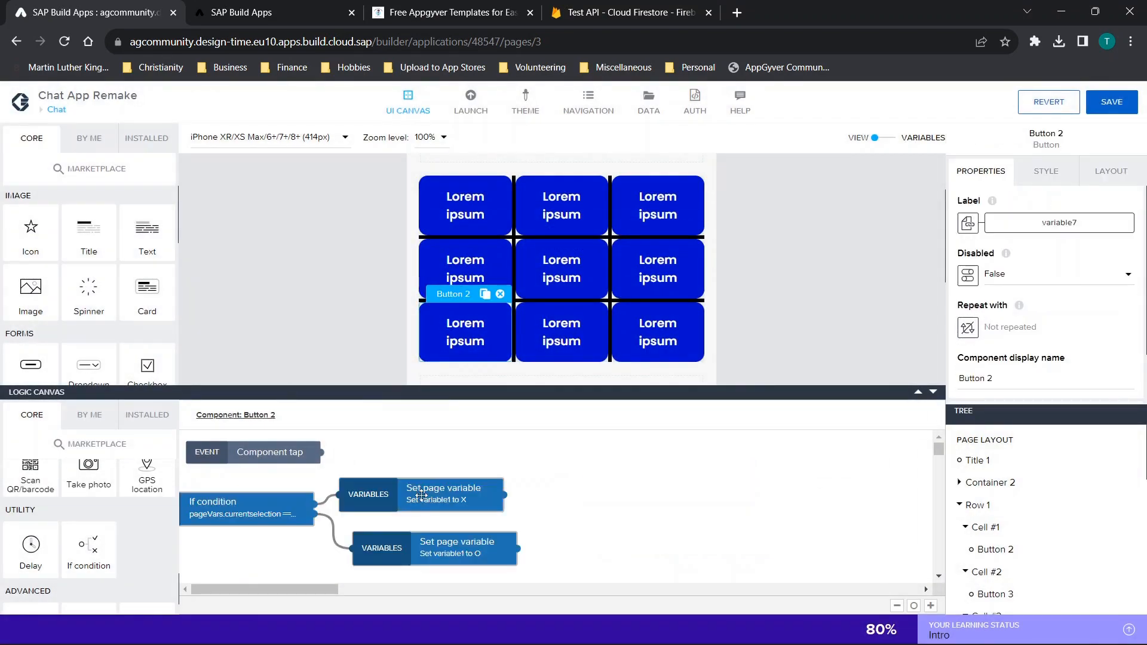
left_click_drag(419, 495, 643, 468)
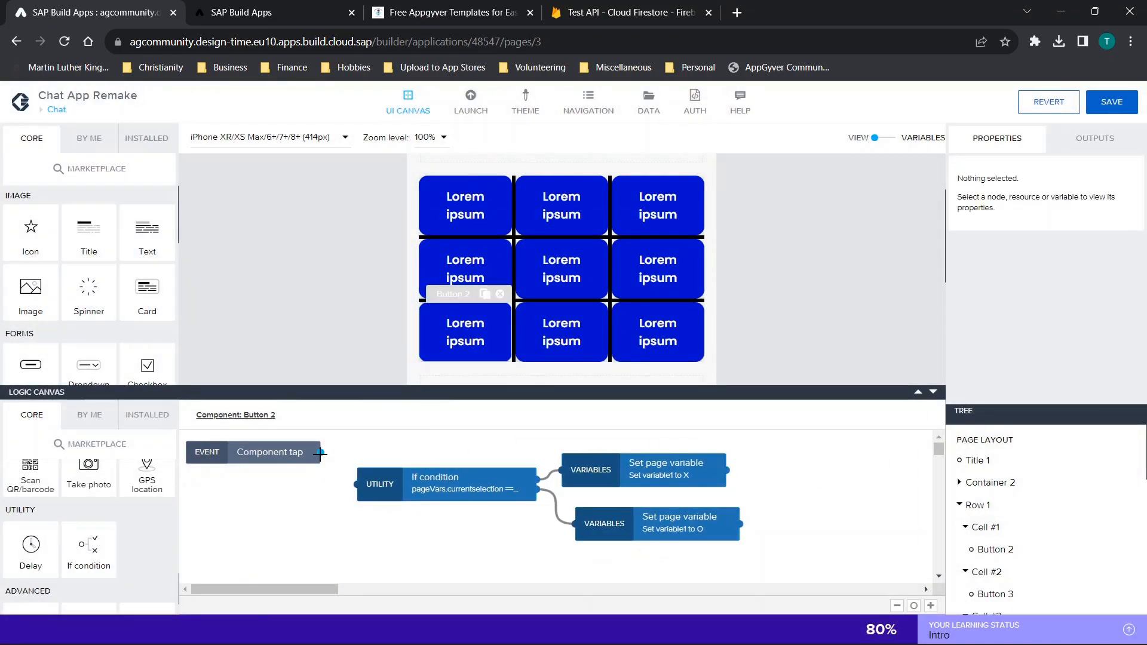
left_click_drag(345, 472, 358, 488)
Bind the bottom-left button's Set page variable node that assigns X to variable7.
left_click(609, 472)
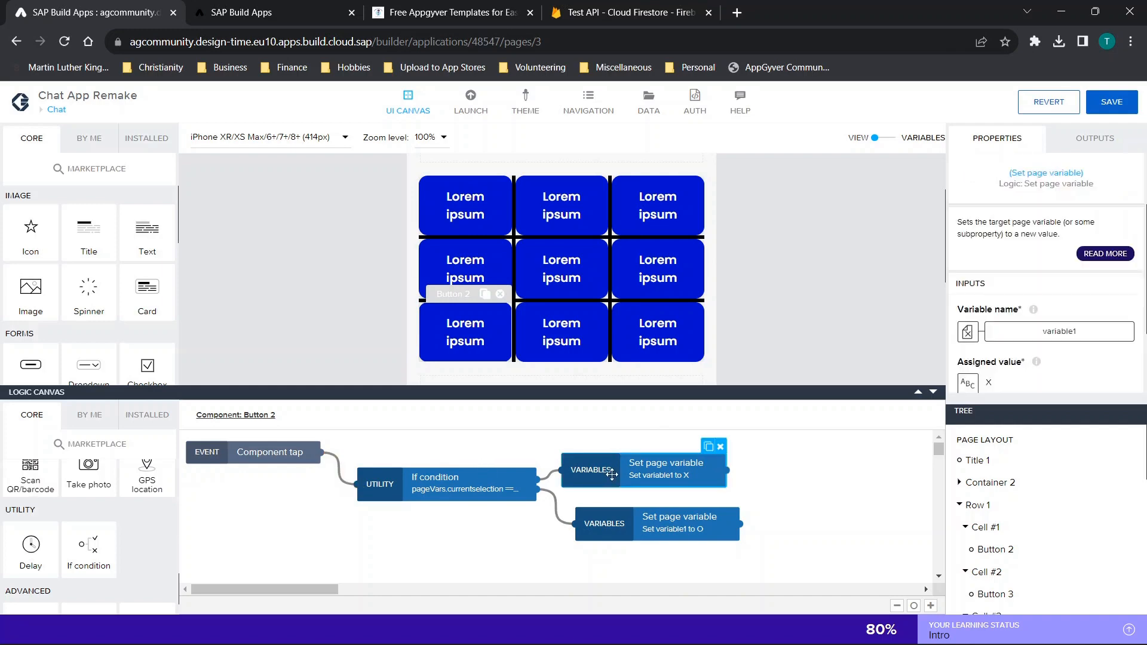
left_click(967, 331)
scroll(352, 368, "down", 2)
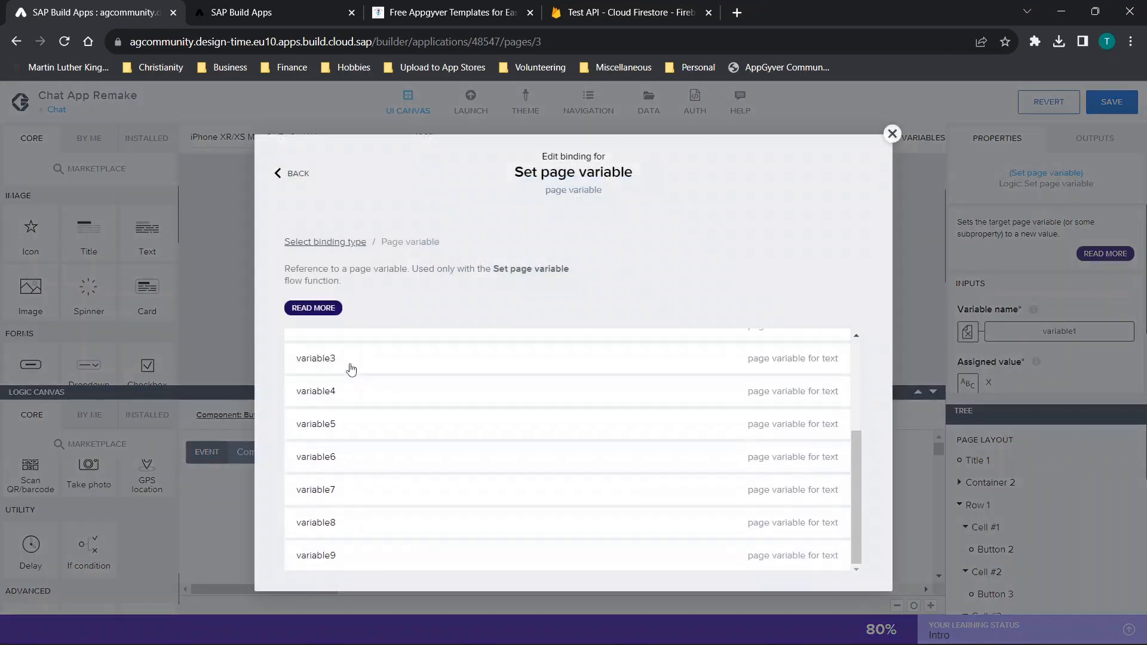
left_click(315, 482)
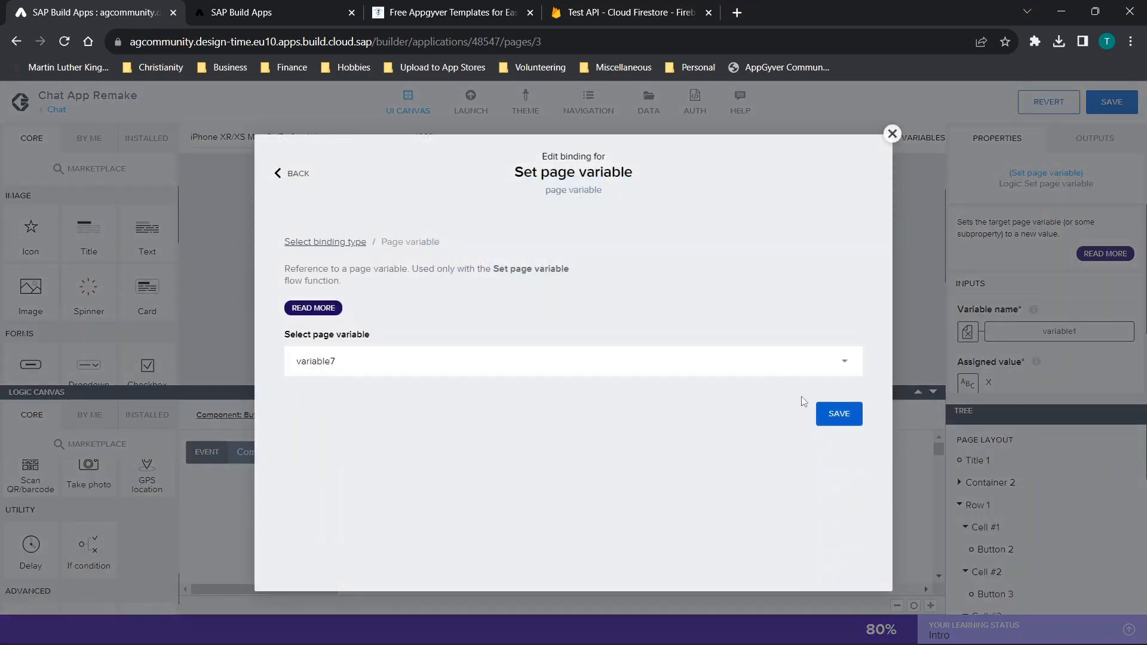
left_click(838, 413)
Bind the bottom-left button's Set page variable node that assigns O to variable7.
left_click(640, 519)
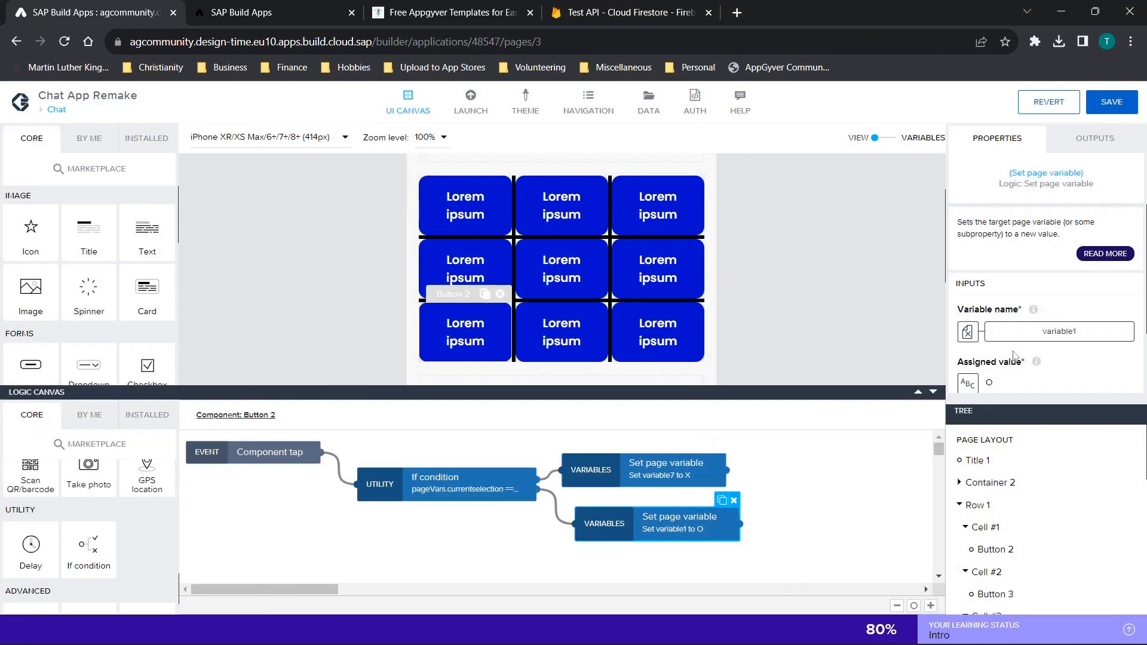
left_click(968, 331)
left_click(396, 361)
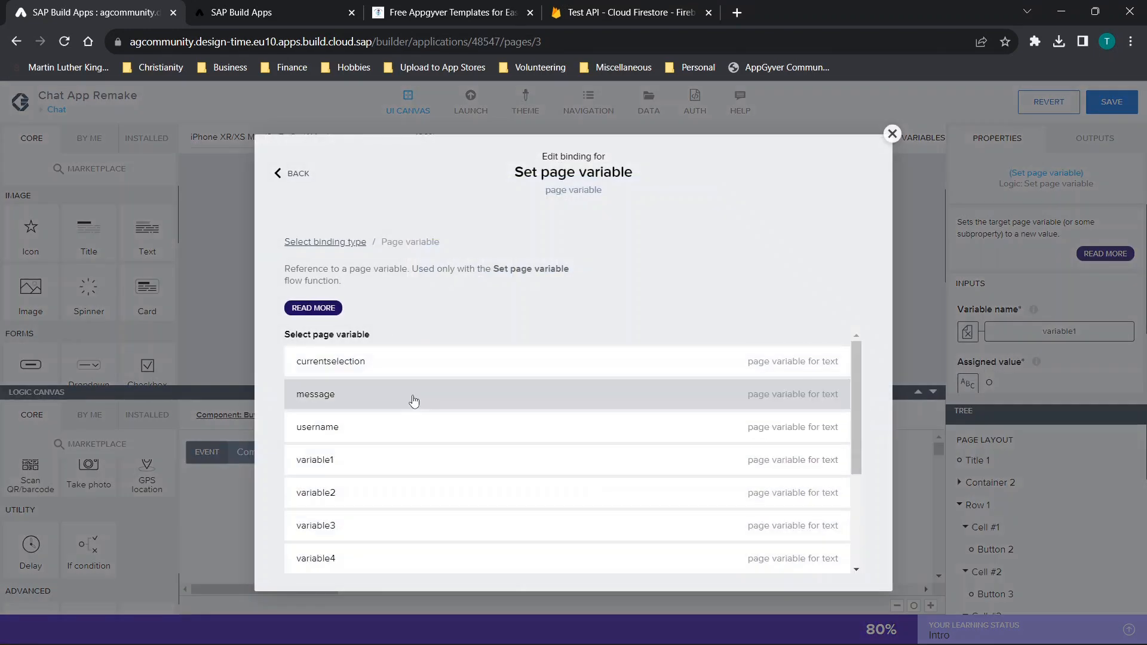
scroll(412, 400, "down", 3)
left_click(361, 486)
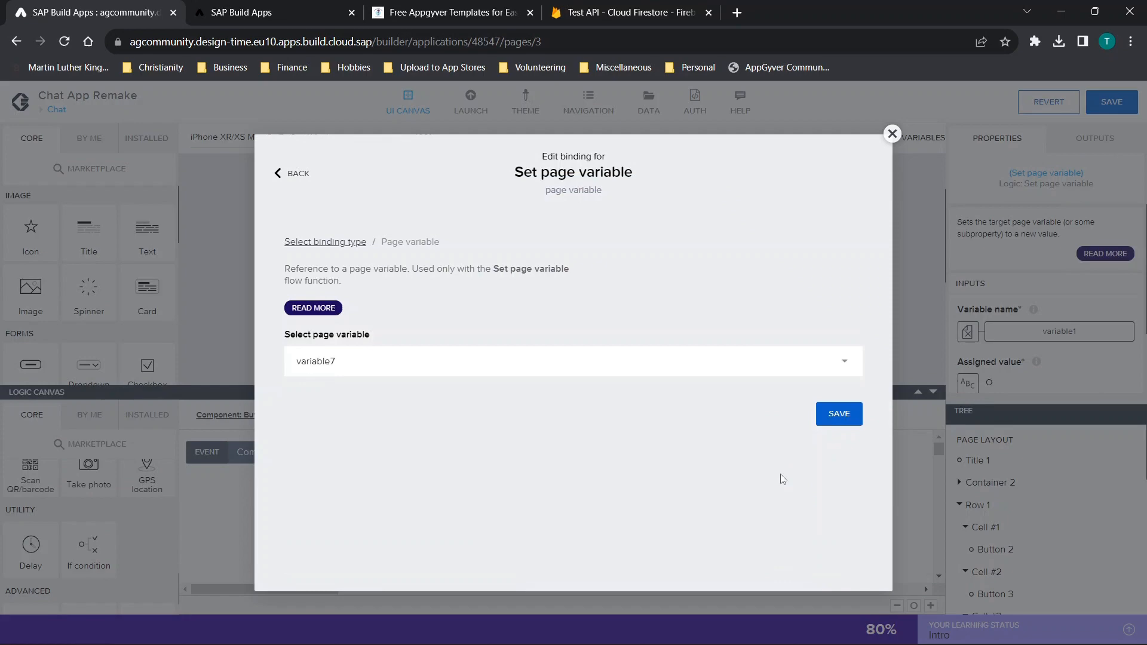
left_click(833, 423)
Bind the bottom-center button's label to the page variable variable8.
left_click(578, 347)
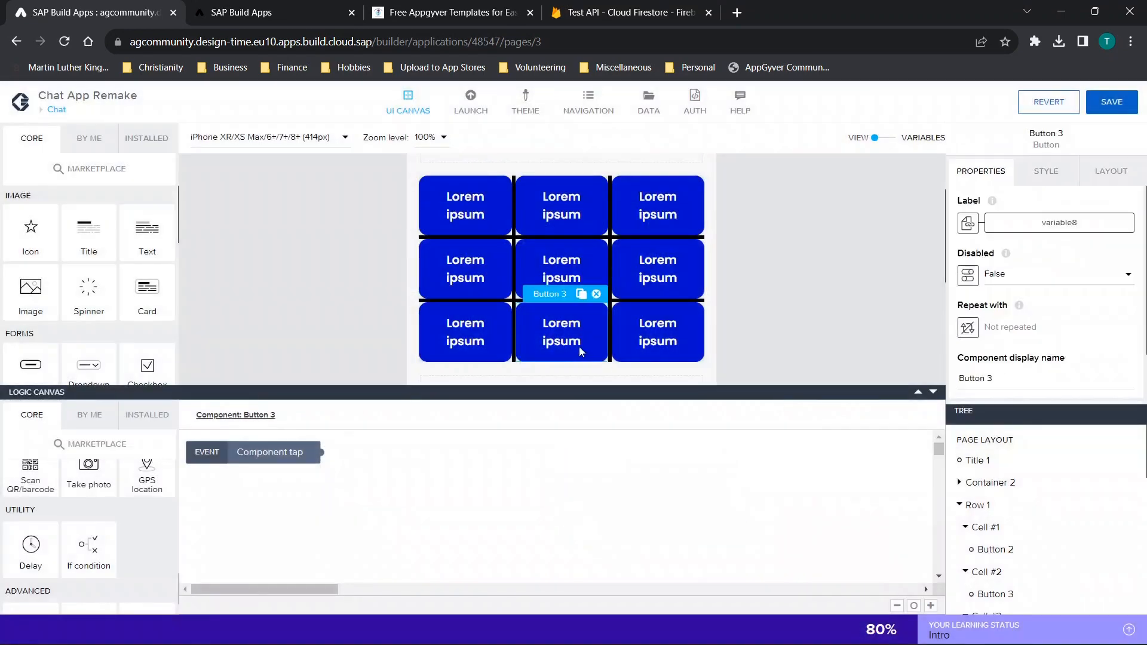
left_click(1051, 229)
left_click(403, 357)
scroll(432, 424, "down", 3)
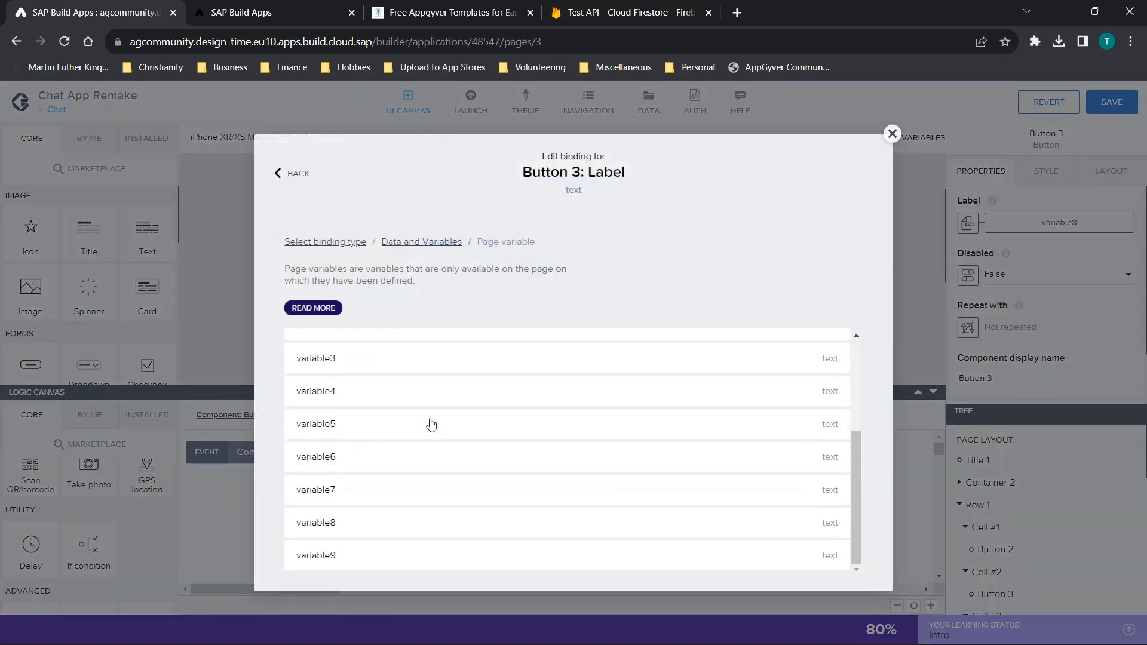
left_click(335, 523)
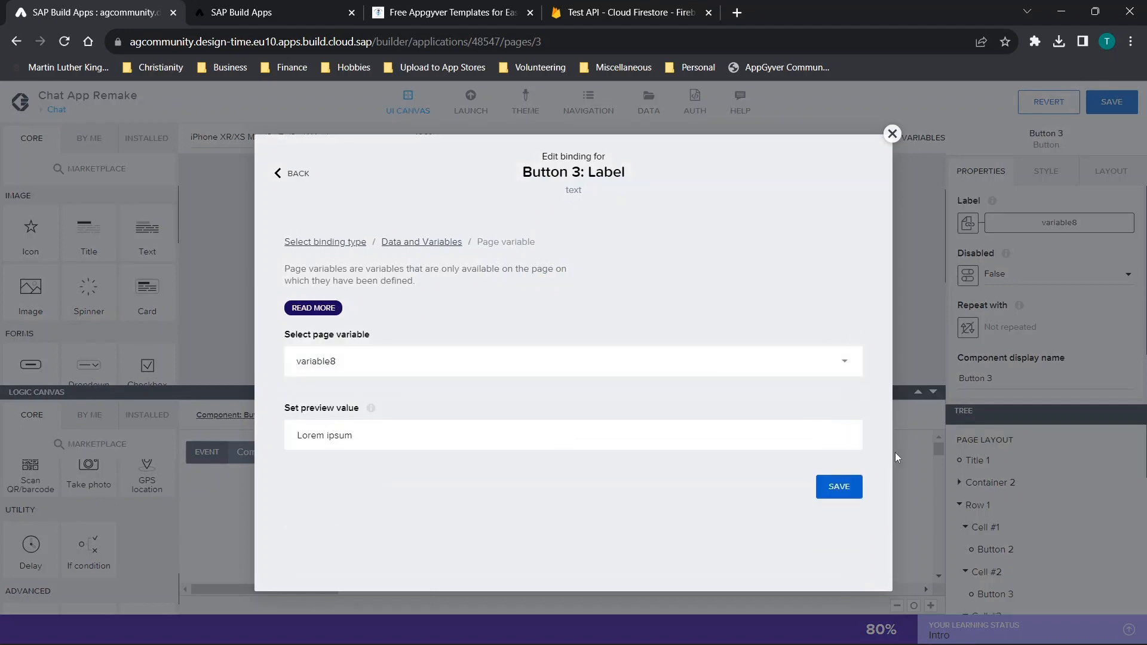
left_click(839, 487)
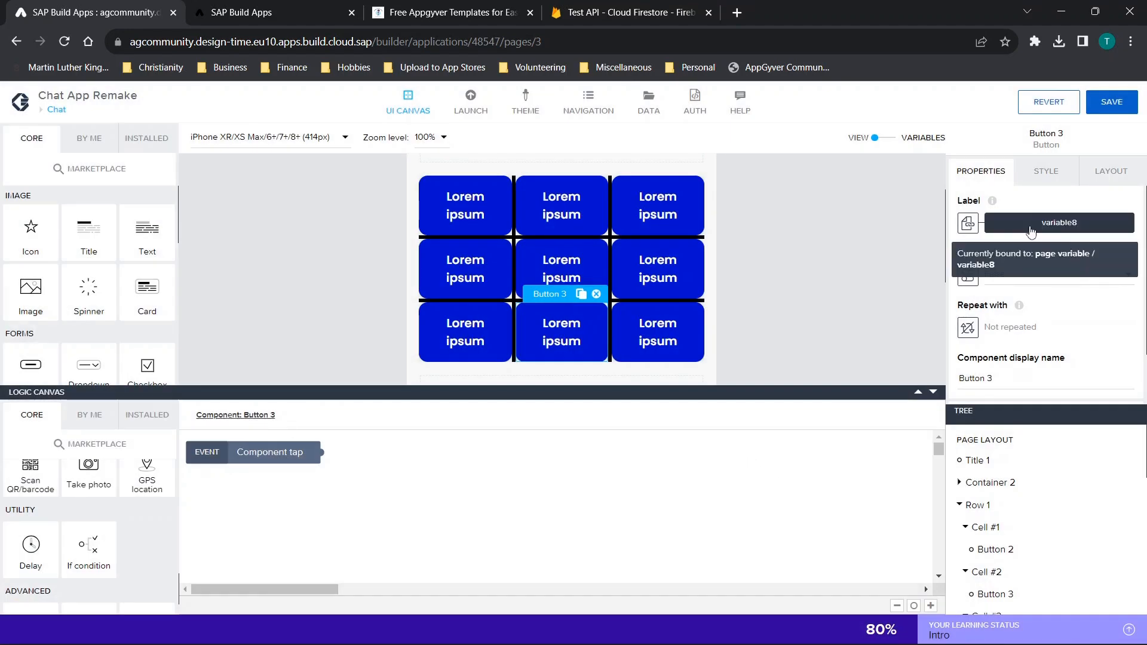
Paste the copied nodes into the bottom-center button's logic and connect its Component tap event to the If condition.
key("ctrl+v")
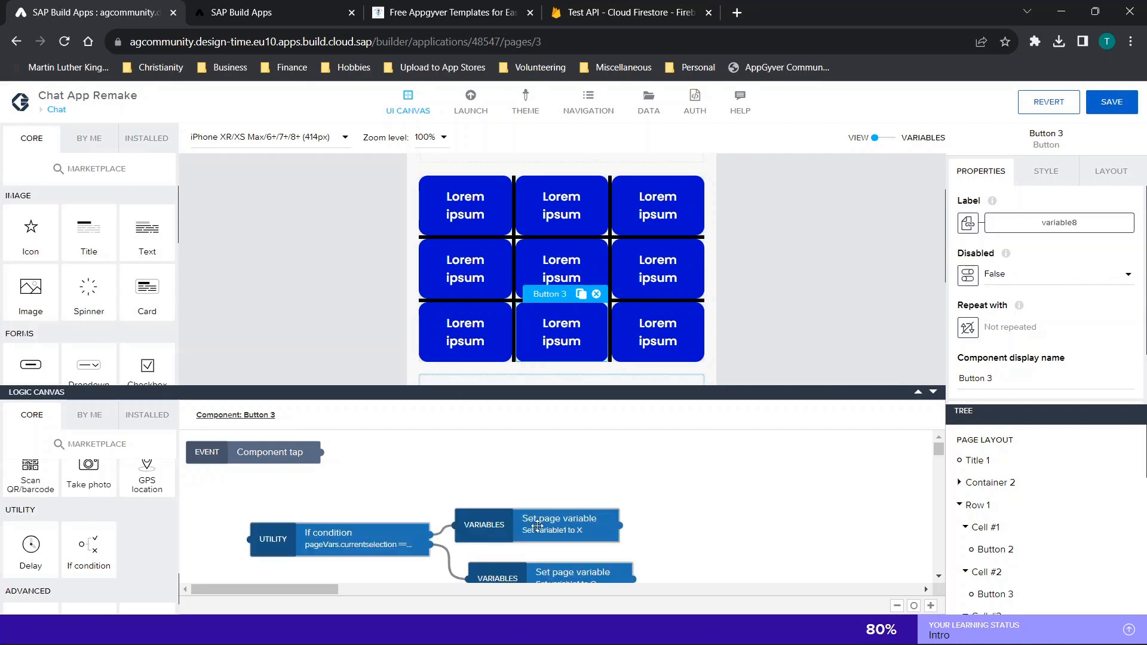
left_click(624, 475)
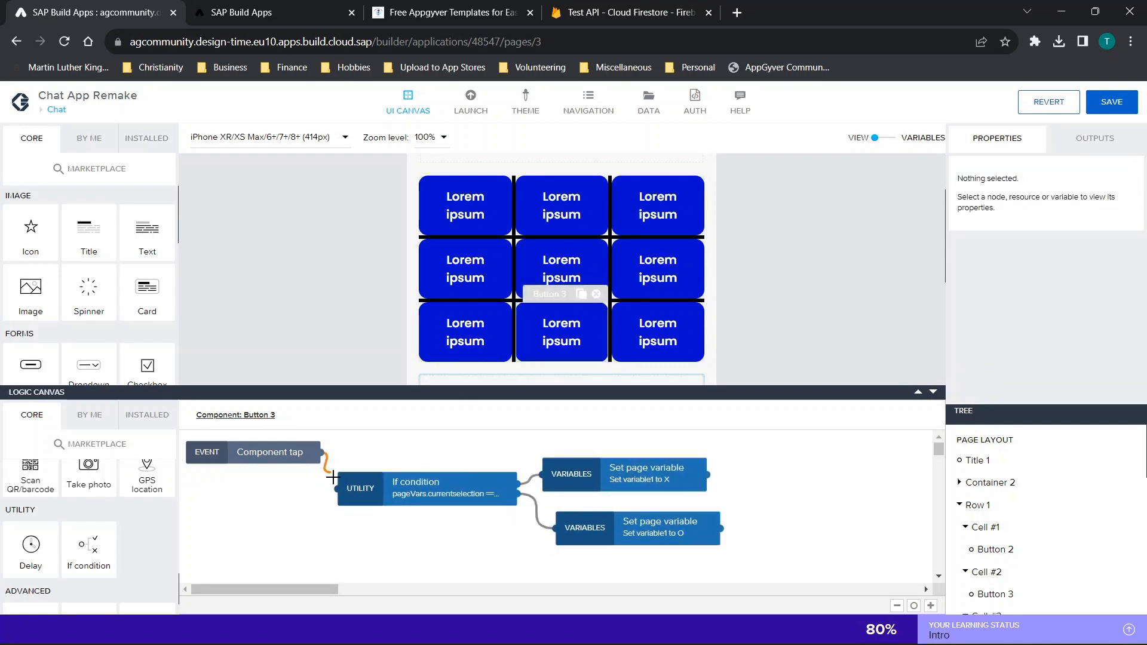
Bind the bottom-center button's Set page variable node that assigns X to variable8.
left_click(573, 480)
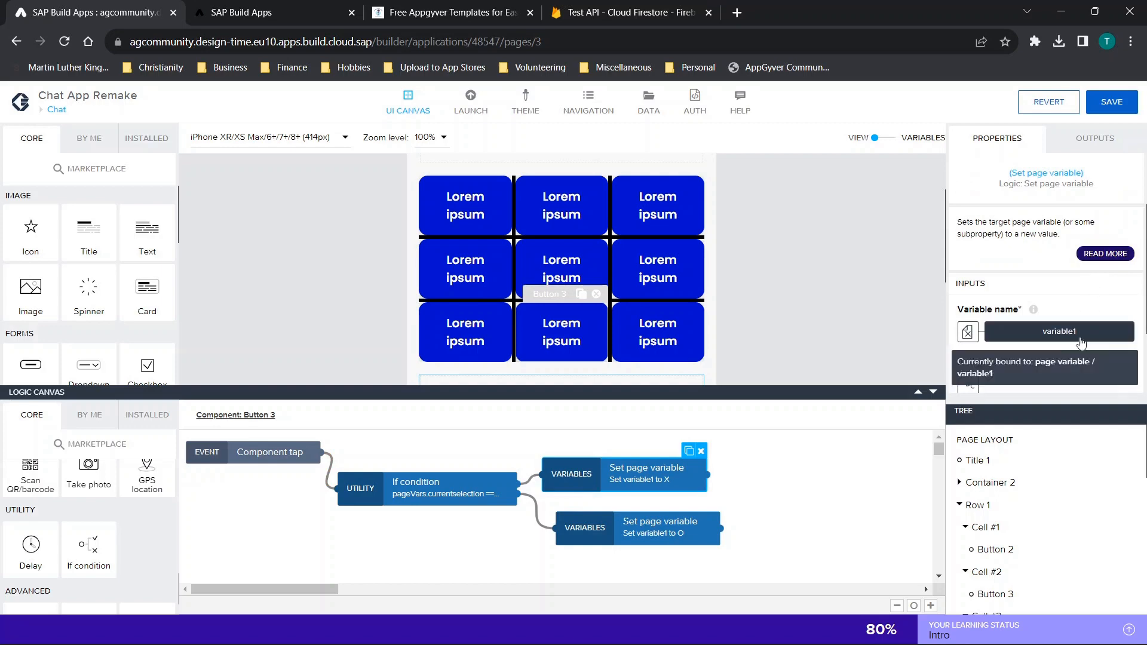
left_click(1063, 331)
left_click(503, 358)
scroll(454, 412, "down", 3)
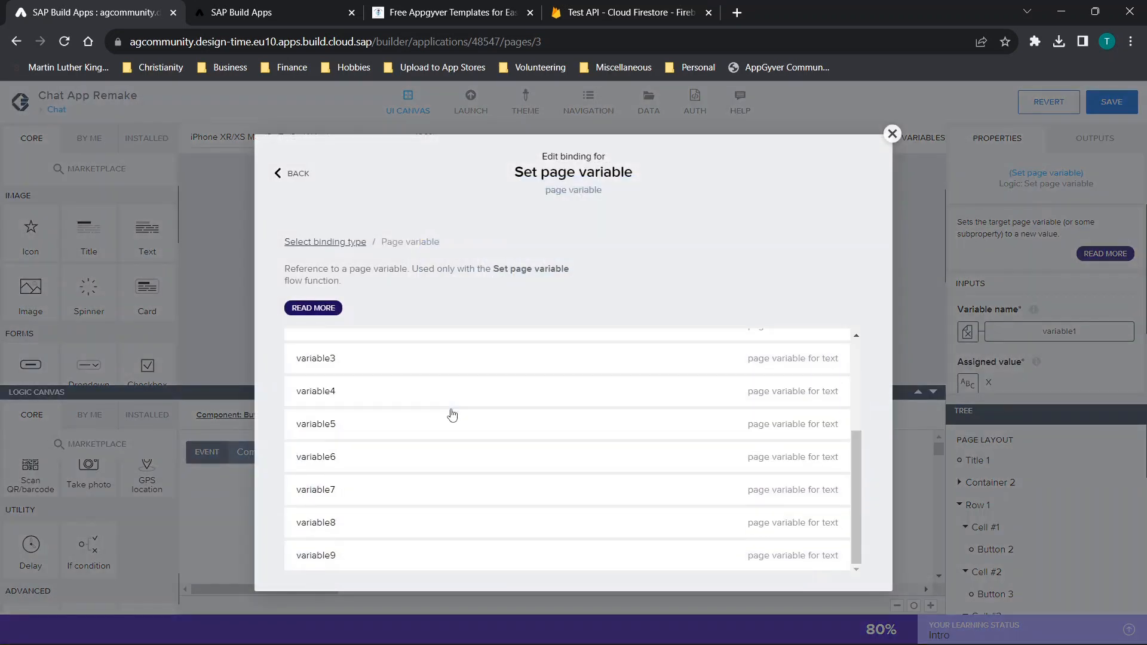
left_click(308, 545)
left_click(841, 414)
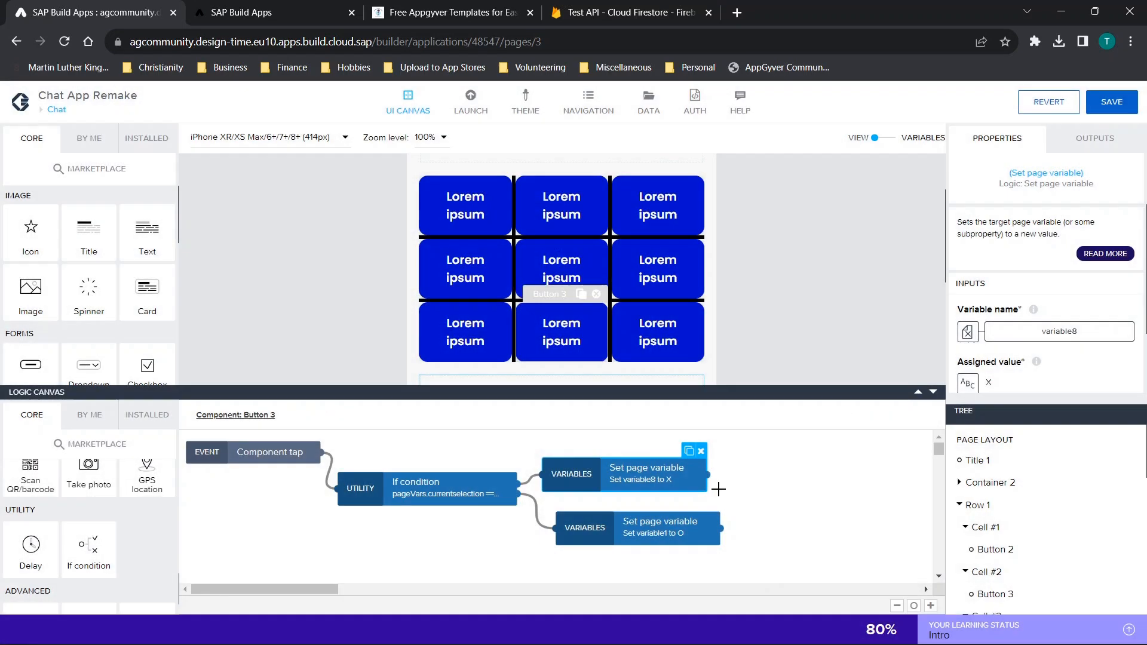
Bind the bottom-center button's Set page variable node that assigns O to variable8.
left_click(1057, 332)
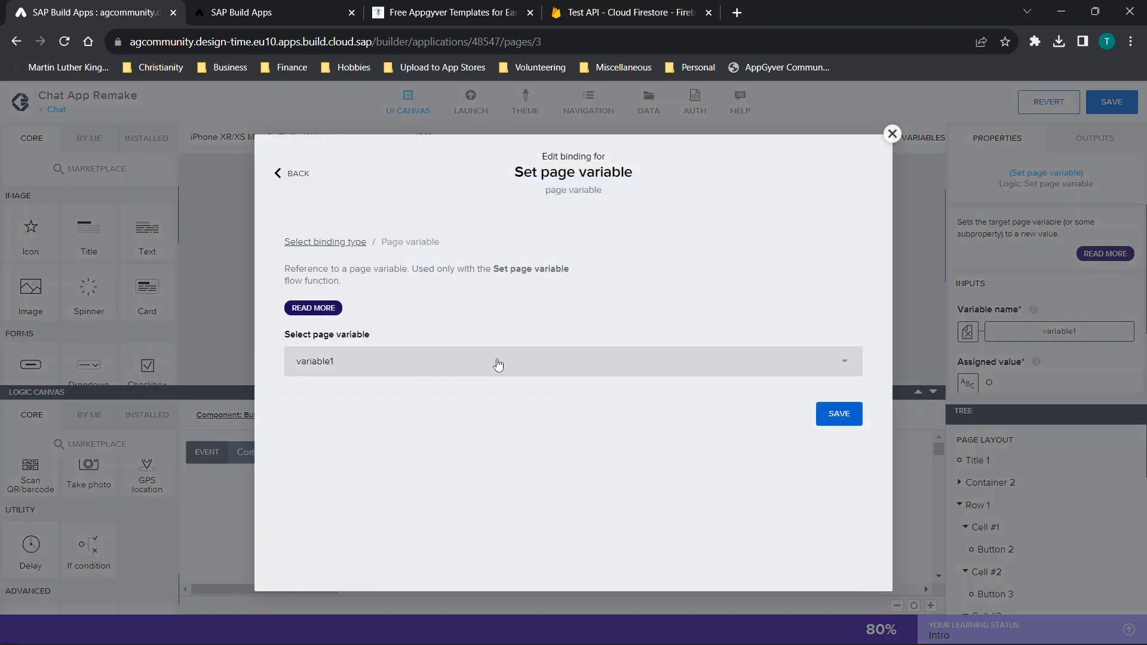
left_click(494, 362)
scroll(483, 421, "down", 3)
left_click(361, 523)
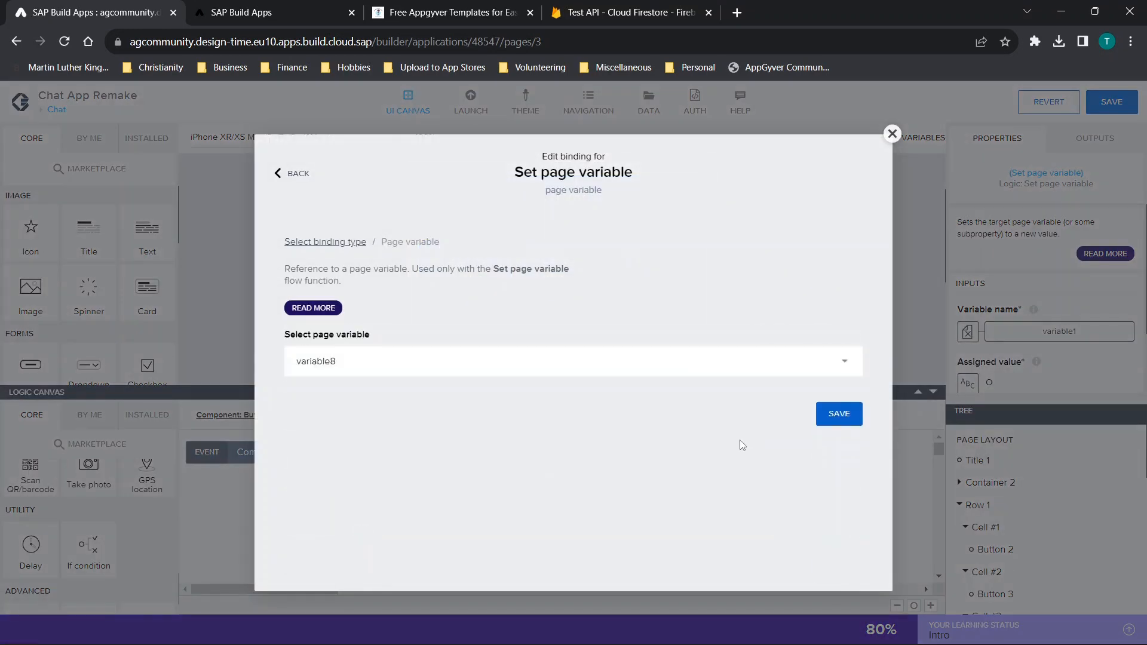
left_click(824, 418)
Paste the copied nodes into the bottom-right button's logic and connect its Component tap event to the If condition.
left_click(651, 336)
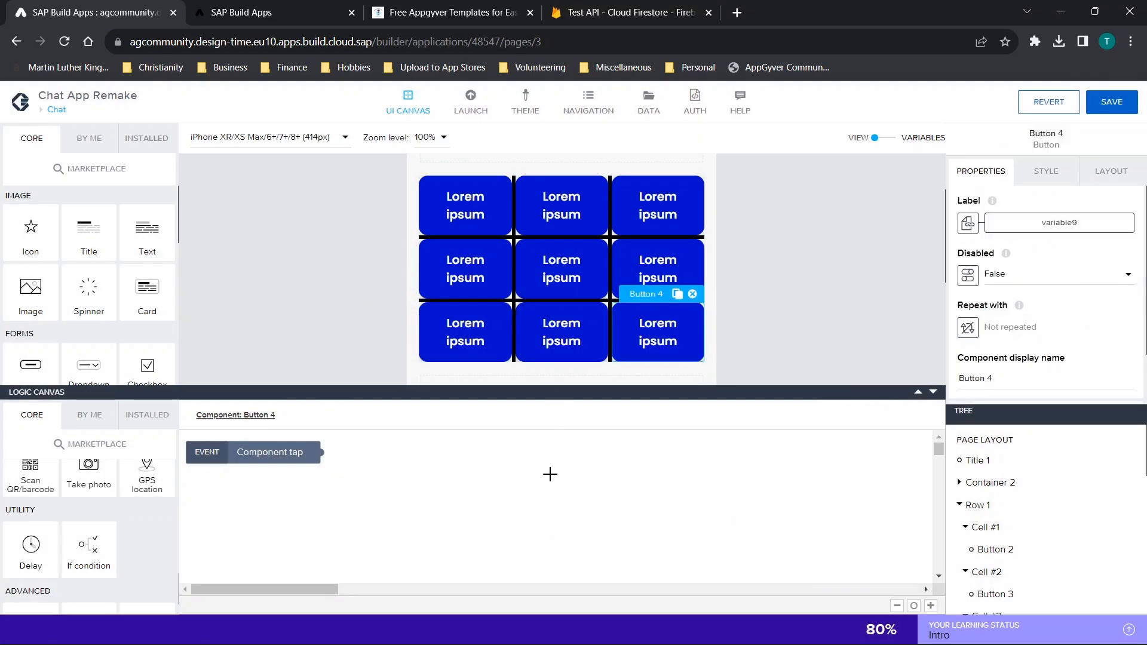
left_click(260, 467)
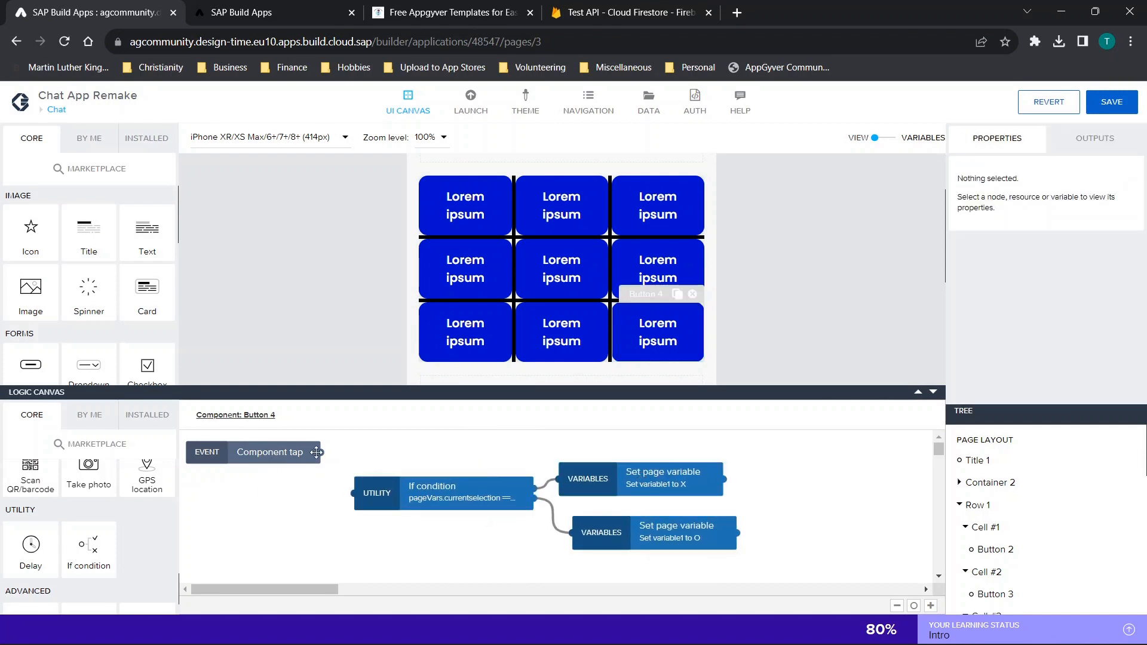
left_click_drag(348, 484, 353, 493)
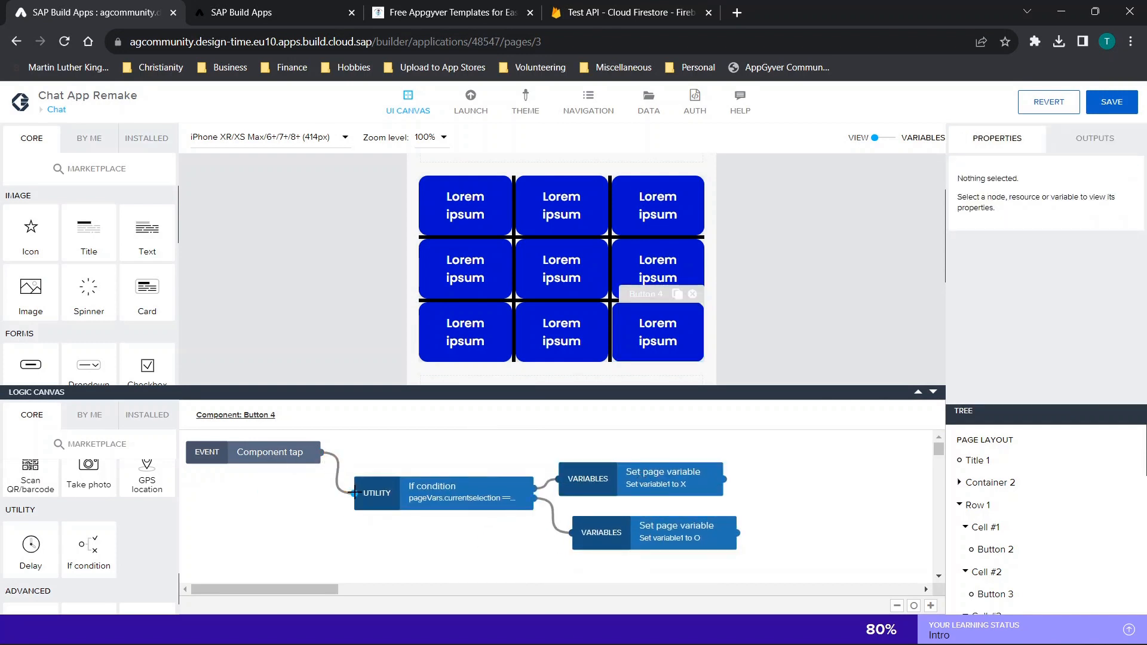
Bind the bottom-right button's Set page variable node that assigns X to variable9.
left_click(618, 487)
left_click(1025, 333)
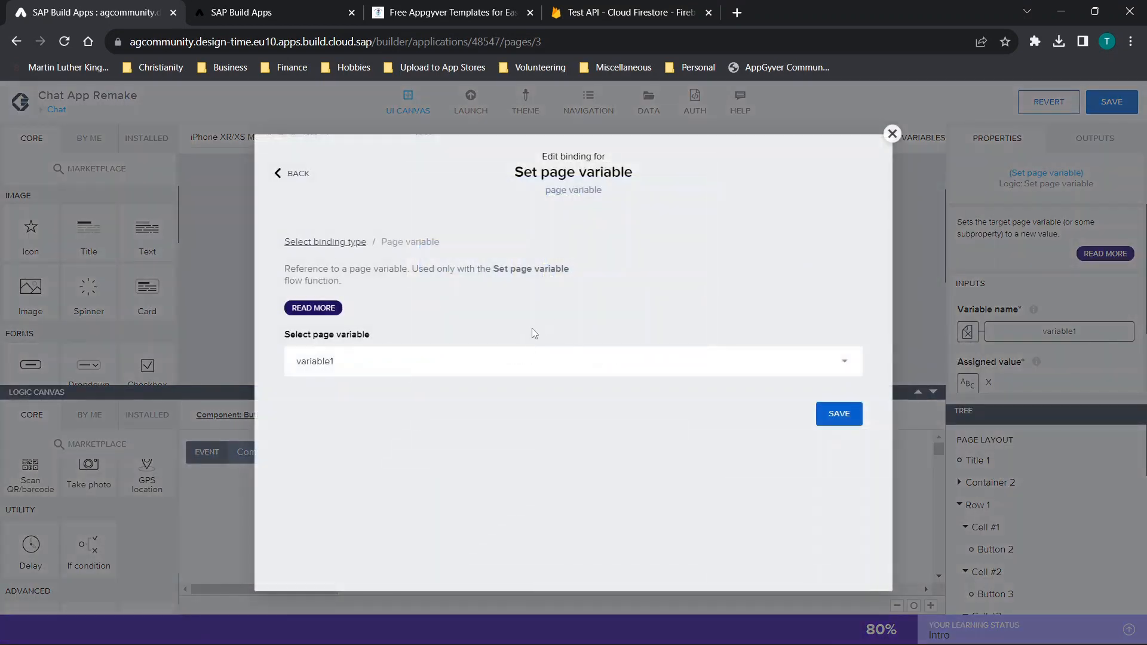
left_click(532, 363)
left_click(383, 522)
left_click(366, 372)
scroll(344, 477, "down", 3)
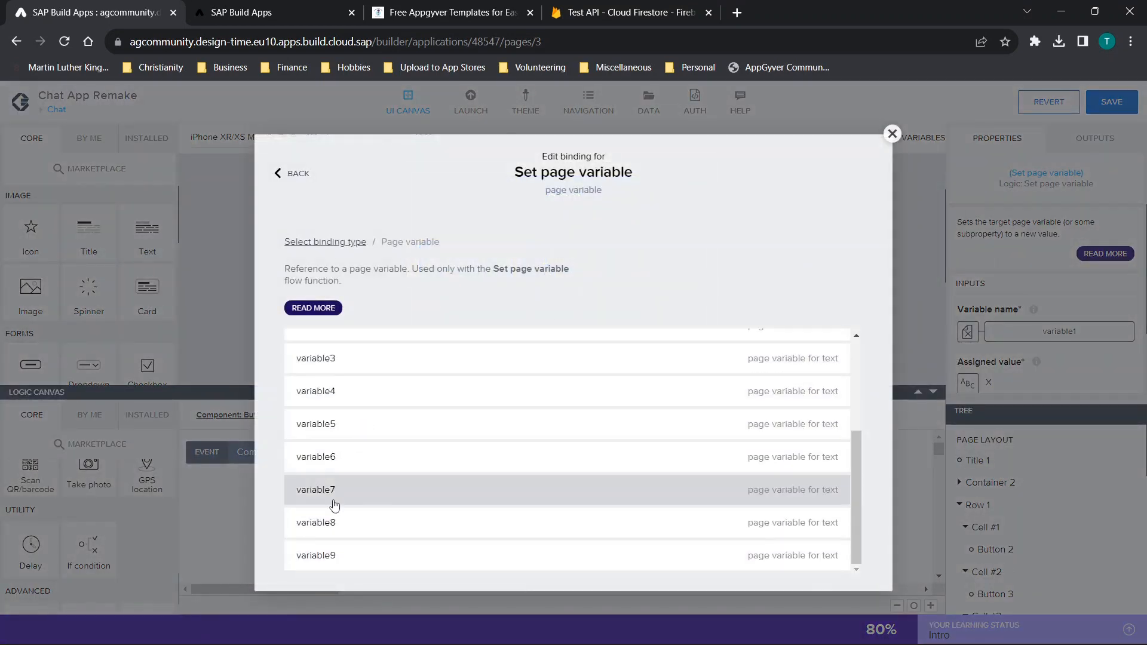
left_click(336, 555)
left_click(837, 413)
Bind the bottom-right button's Set page variable node that assigns O to variable9.
left_click(654, 528)
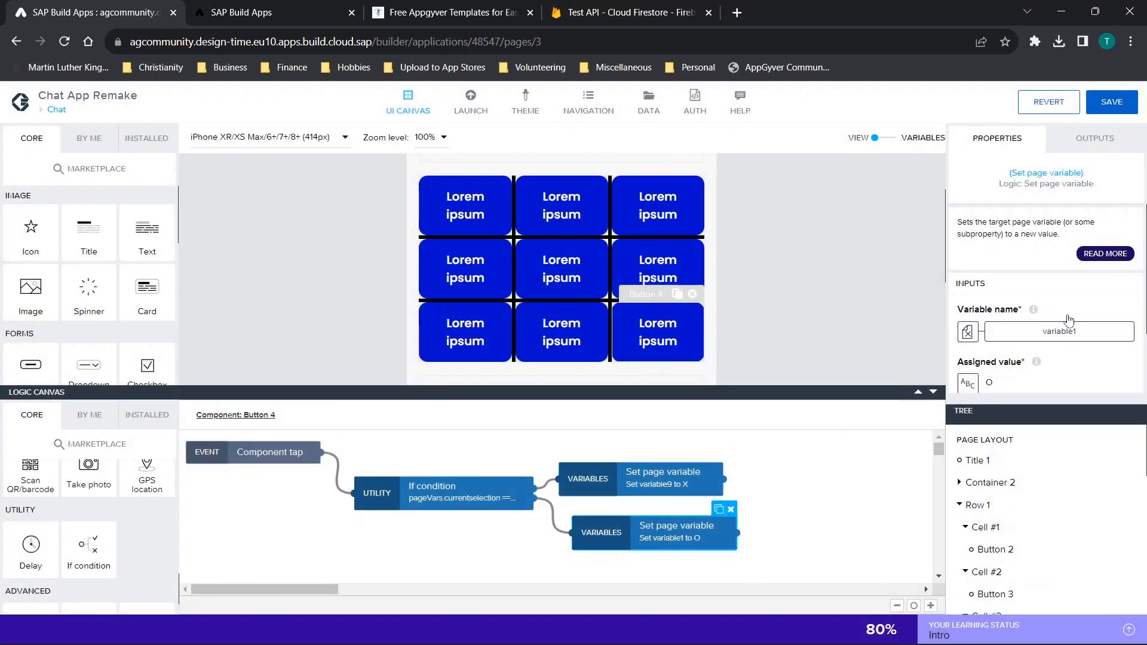
left_click(1057, 330)
left_click(386, 372)
scroll(412, 476, "down", 3)
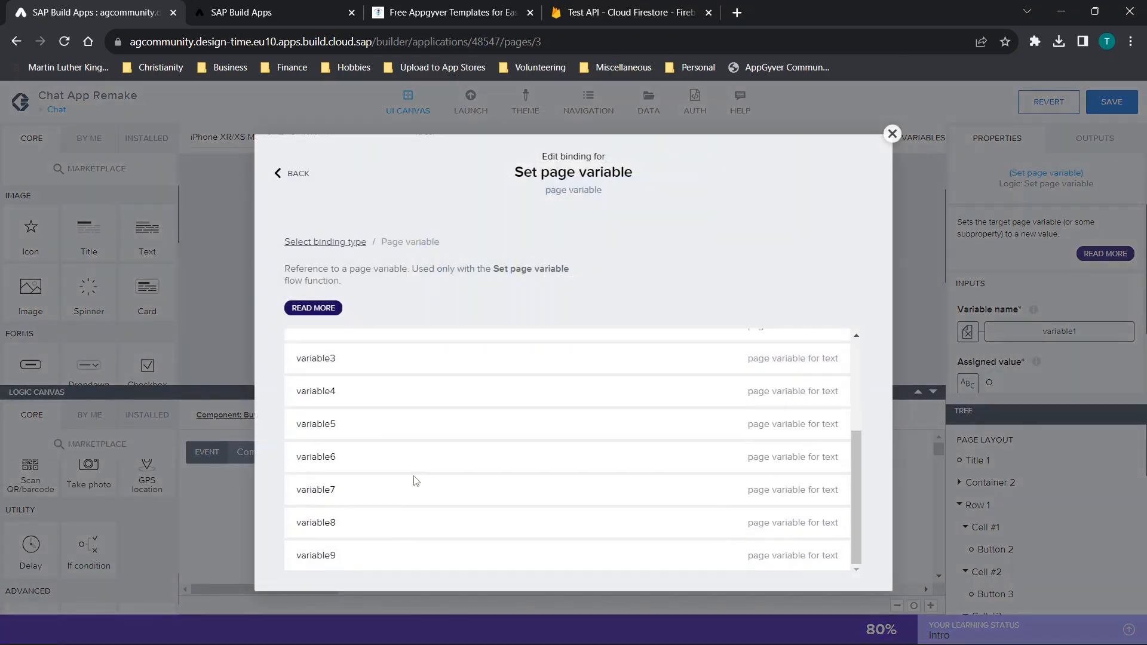
left_click(325, 562)
left_click(838, 415)
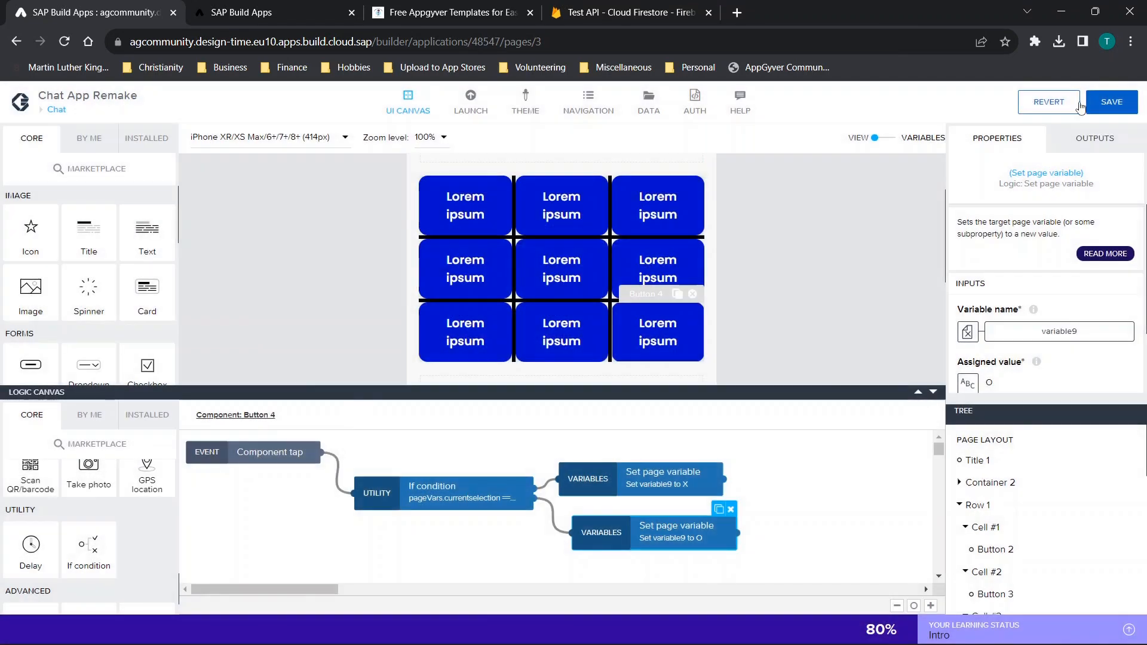
Switch to the app preview's Chat page and test marking the left column, bottom-center and center cells without choosing a symbol.
left_click(192, 11)
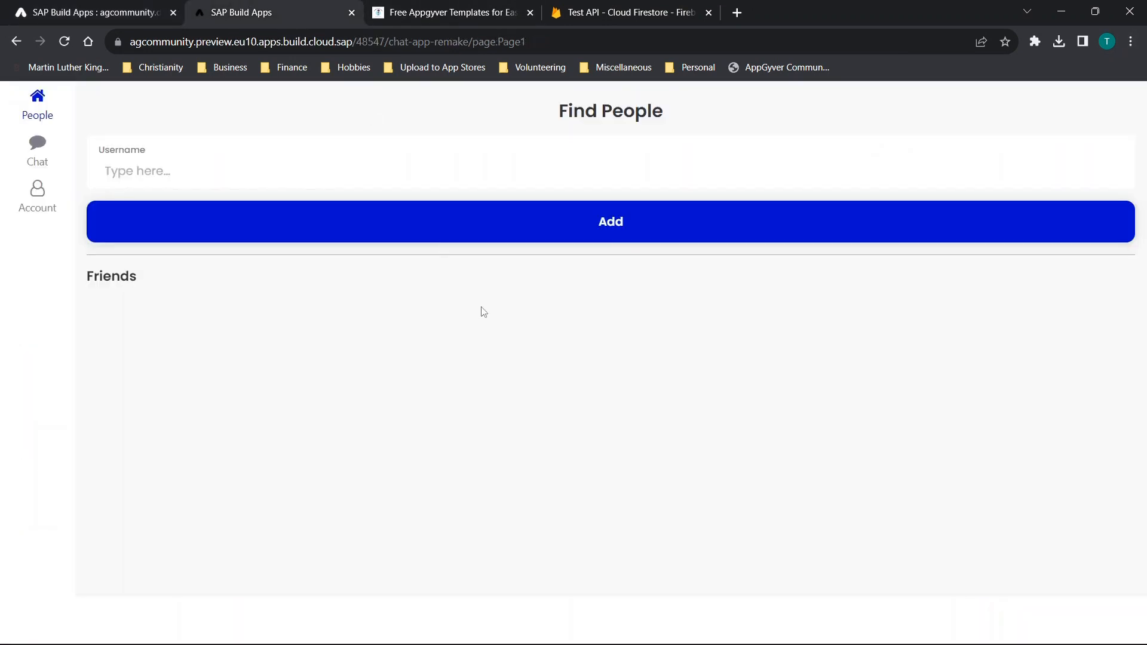
left_click(24, 154)
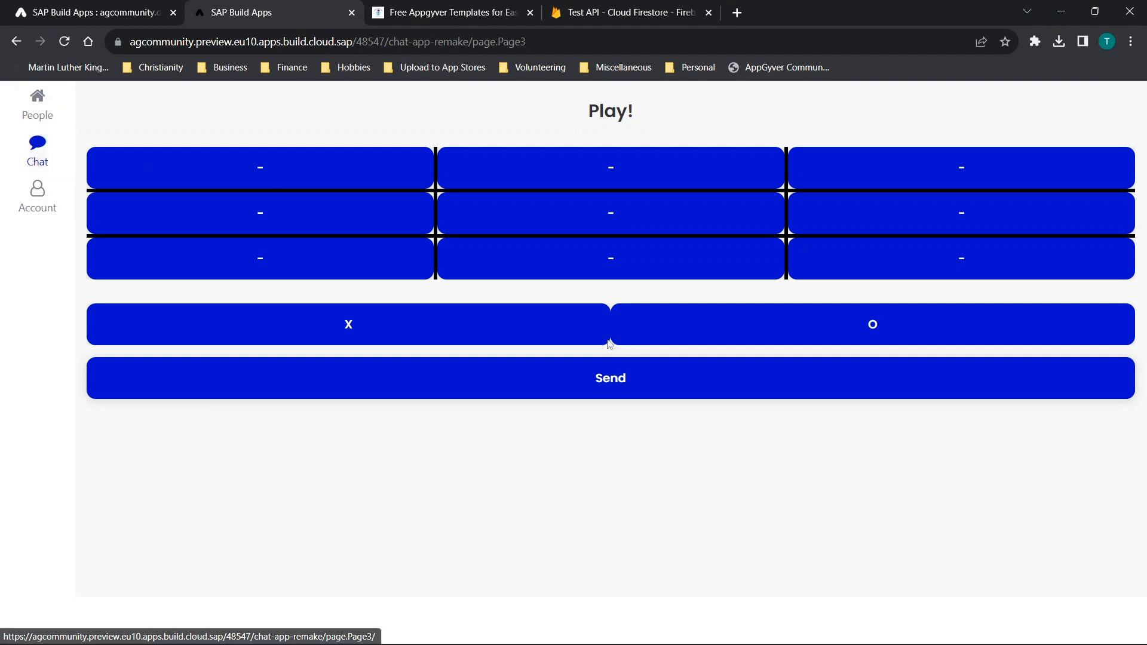
left_click(288, 183)
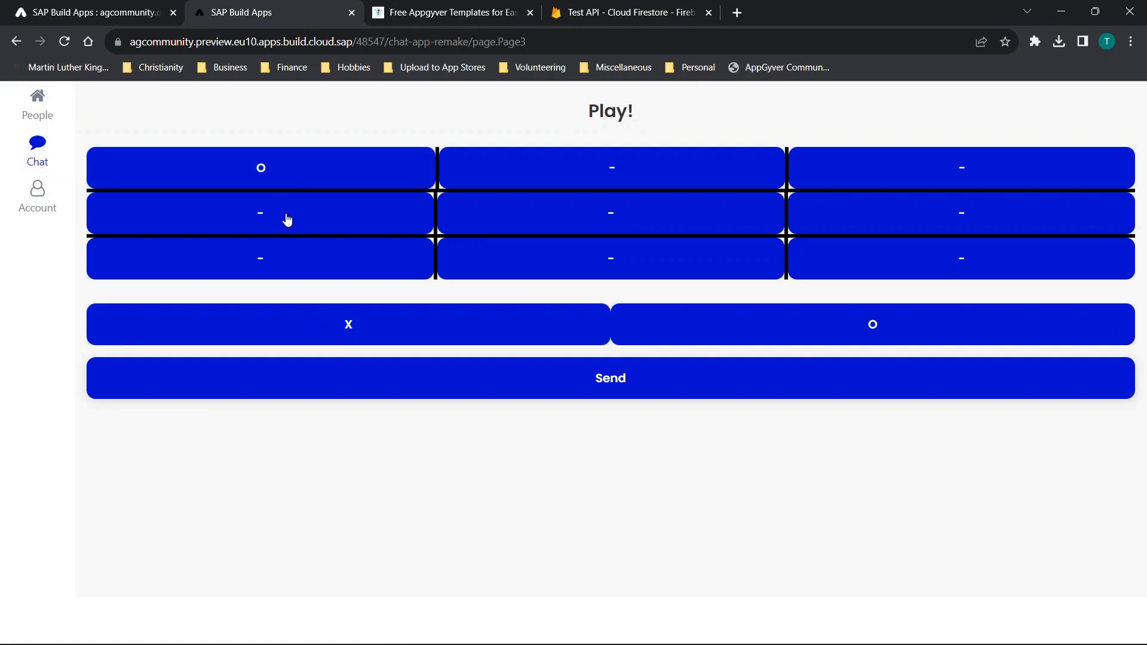
left_click(285, 220)
left_click(289, 258)
left_click(574, 267)
left_click(594, 225)
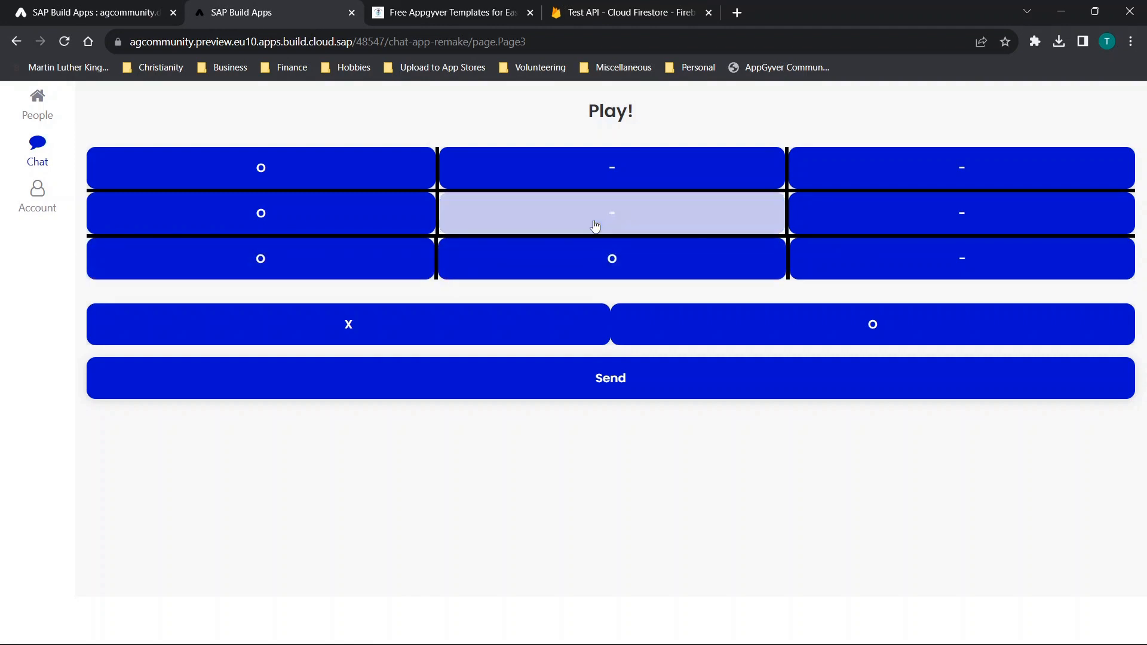
Test symbol selection by choosing O for the three right-column cells and choosing X for the top-center cell.
left_click(814, 320)
left_click(937, 249)
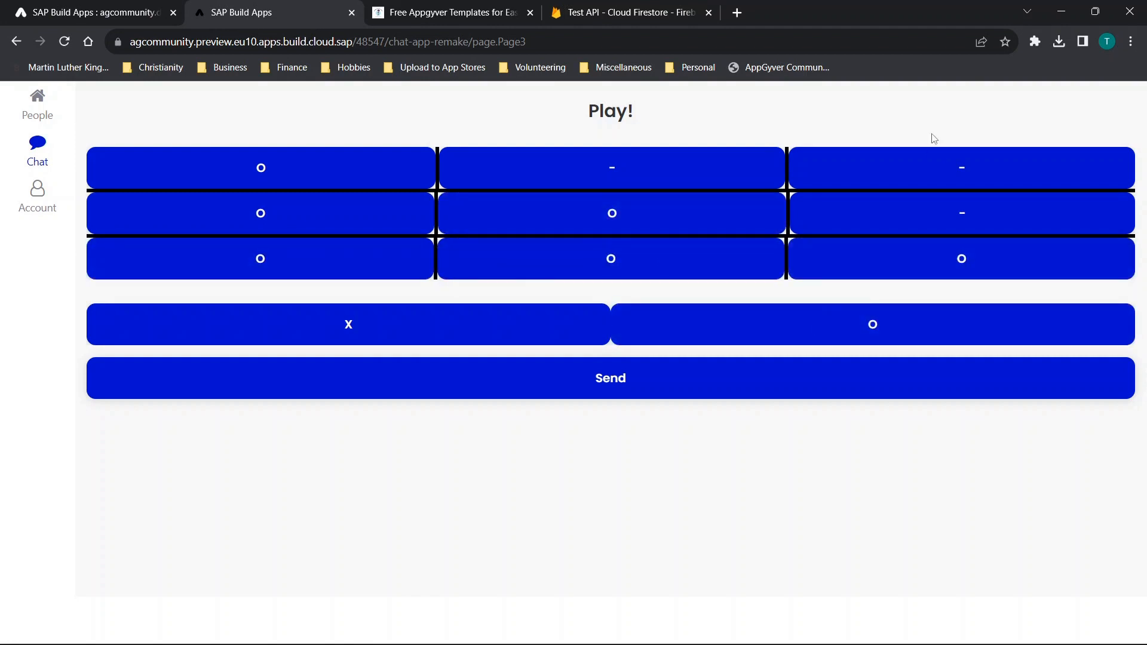
left_click(940, 185)
left_click(945, 213)
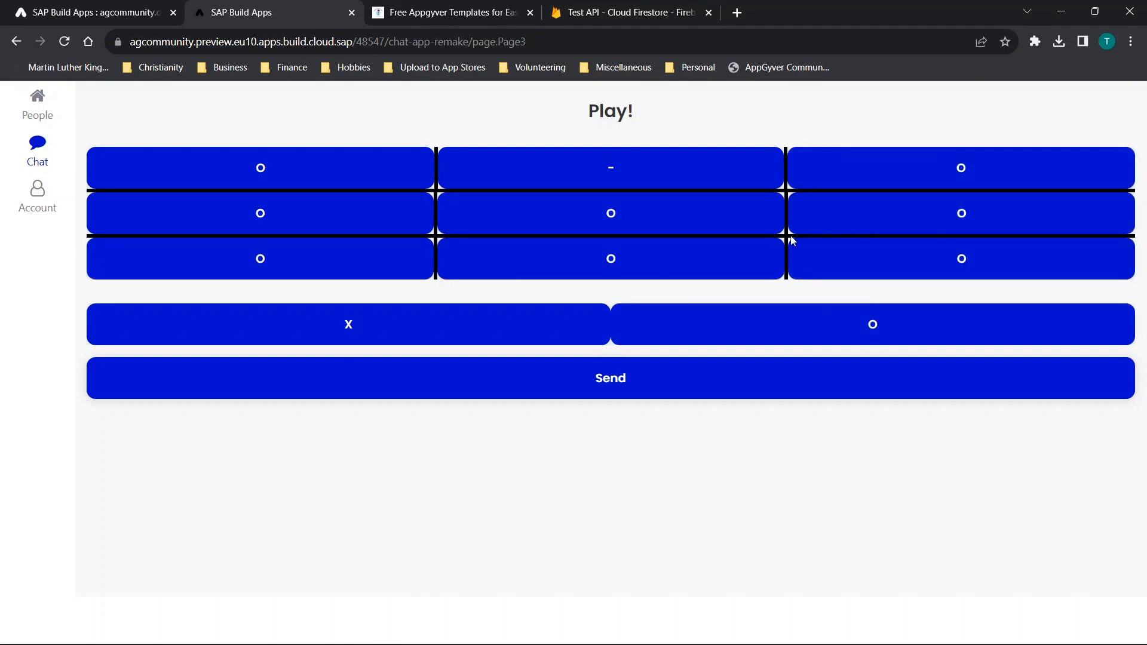
left_click(523, 321)
left_click(579, 160)
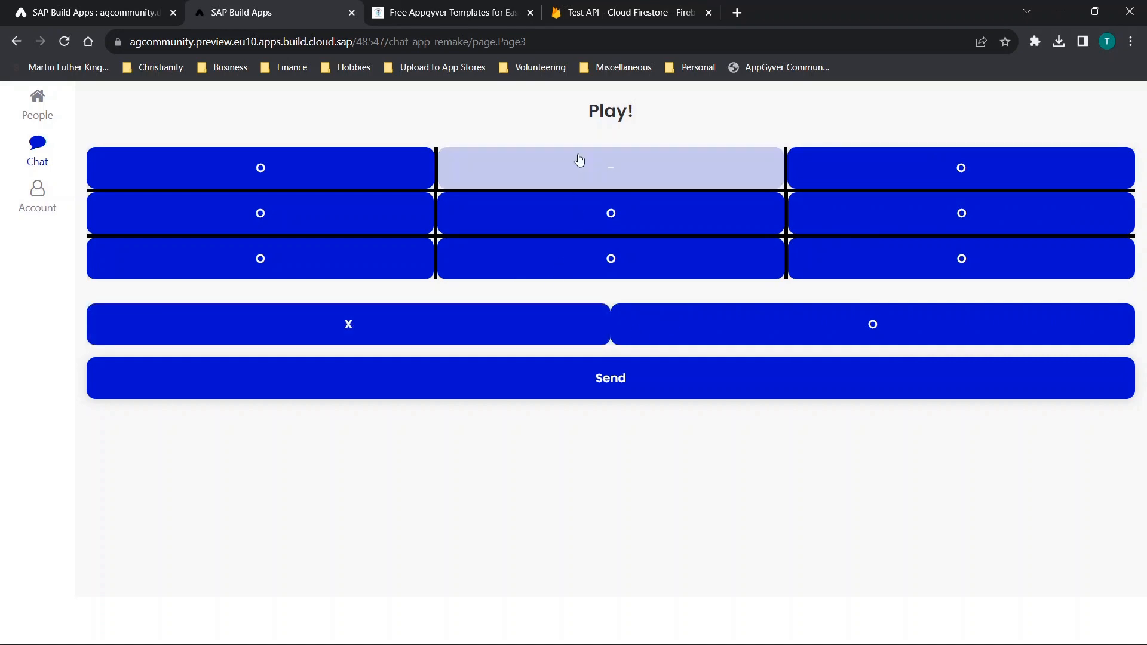
In the builder, set the X button's currentselection assigned value to uppercase X, matching the If condition, and save the app.
left_click(90, 7)
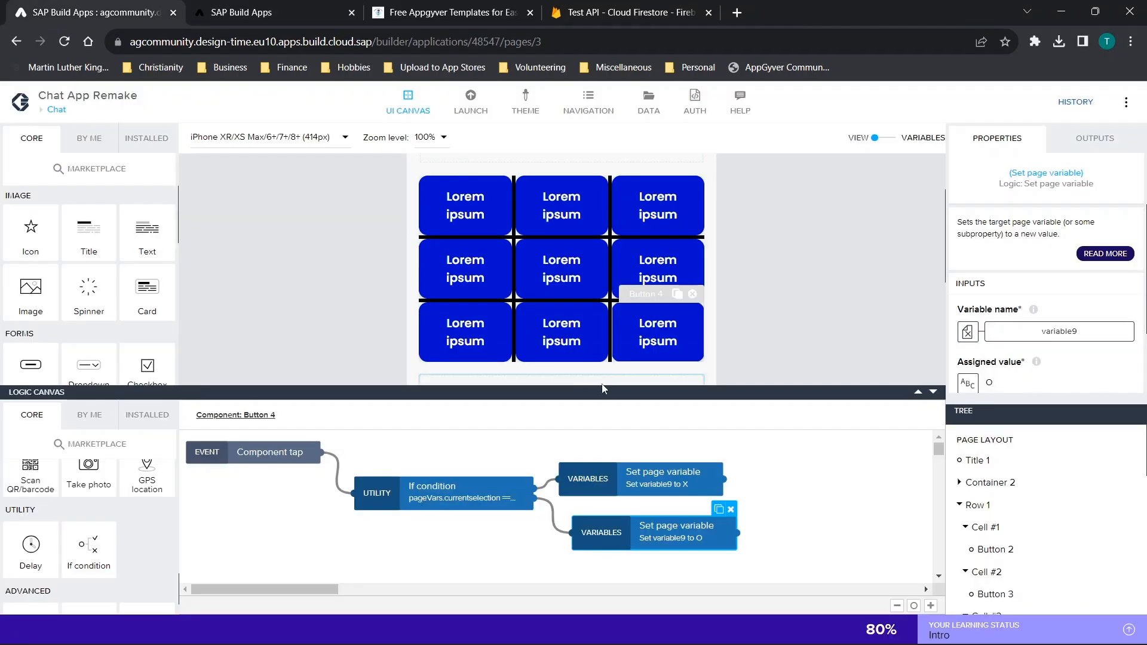
left_click(489, 497)
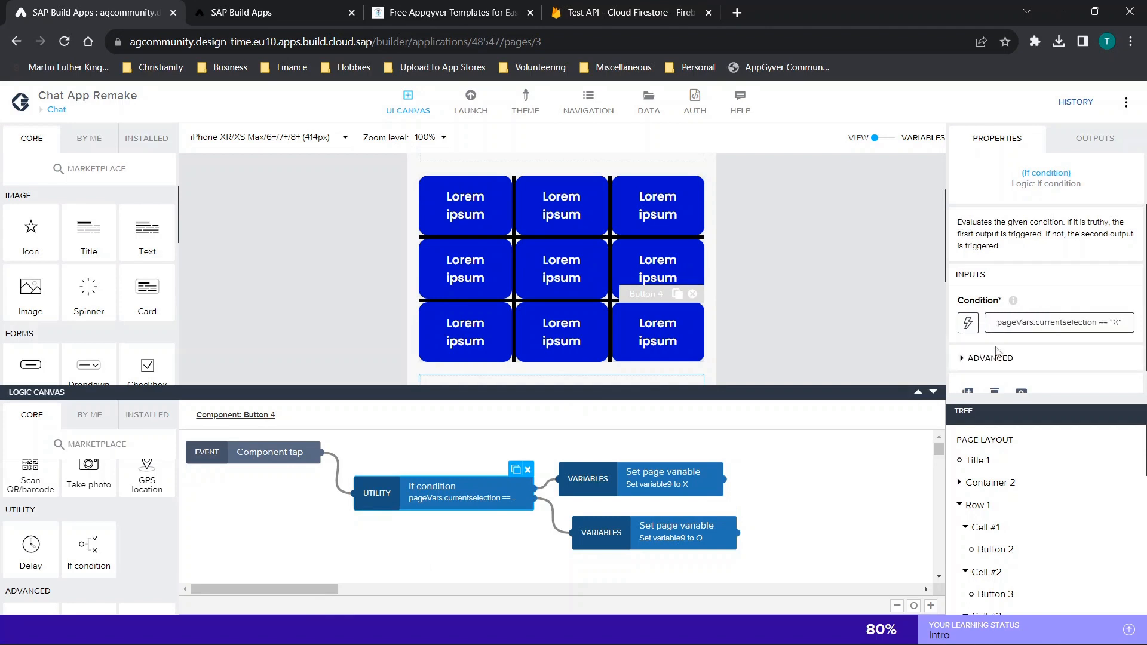
scroll(645, 303, "down", 3)
left_click(487, 253)
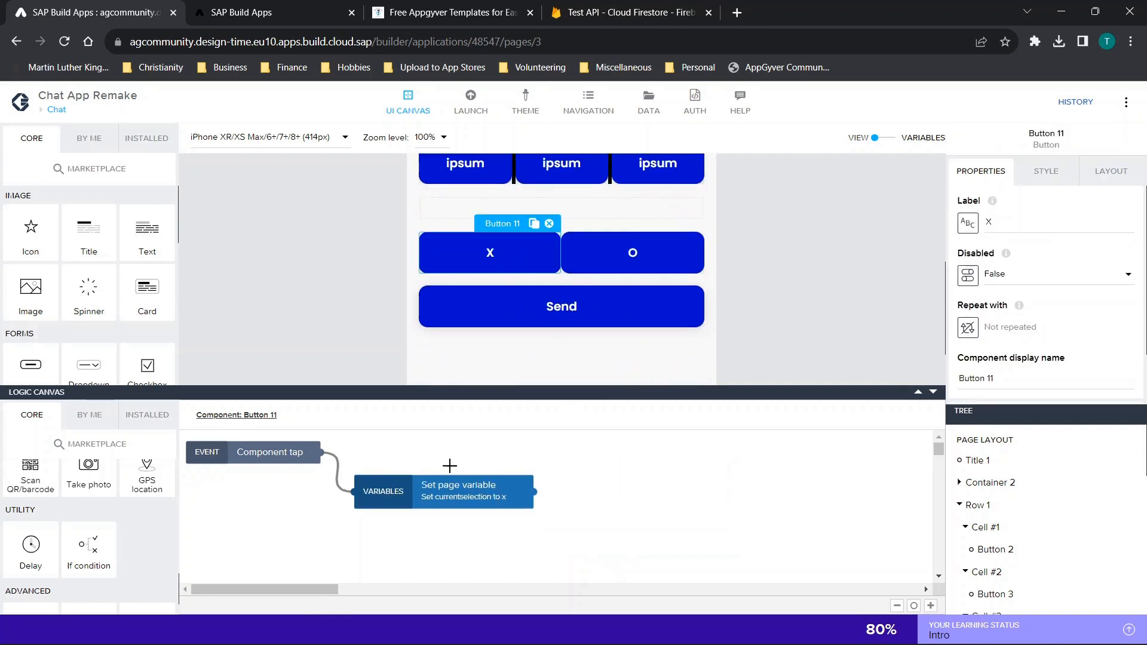
left_click(512, 498)
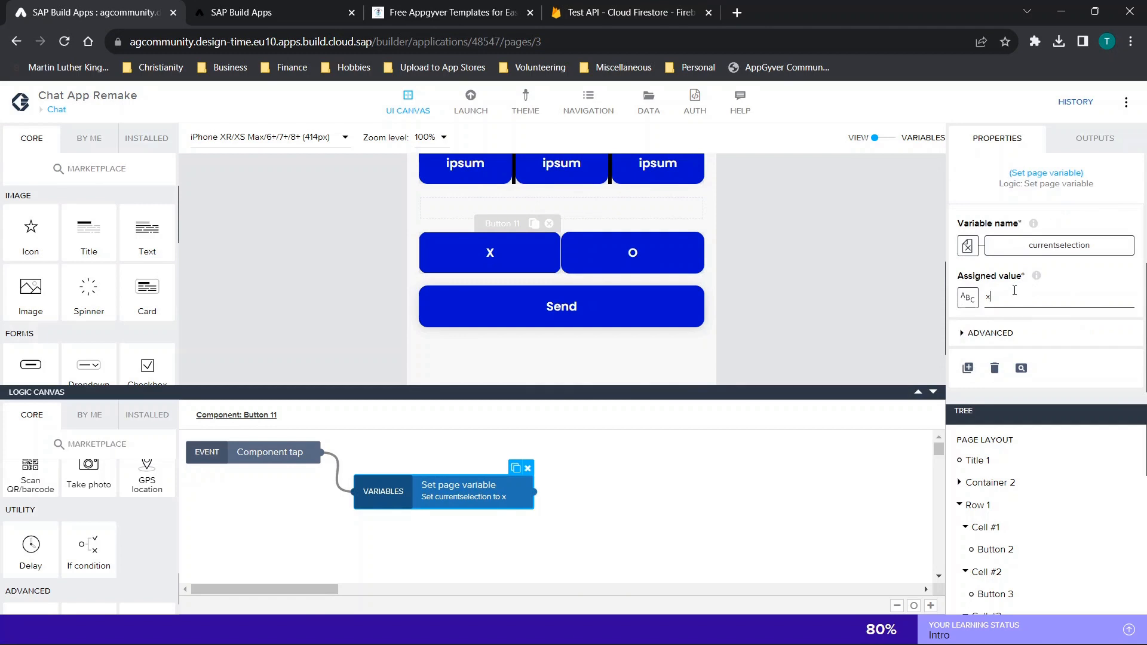
key("BackSpace")
type("X")
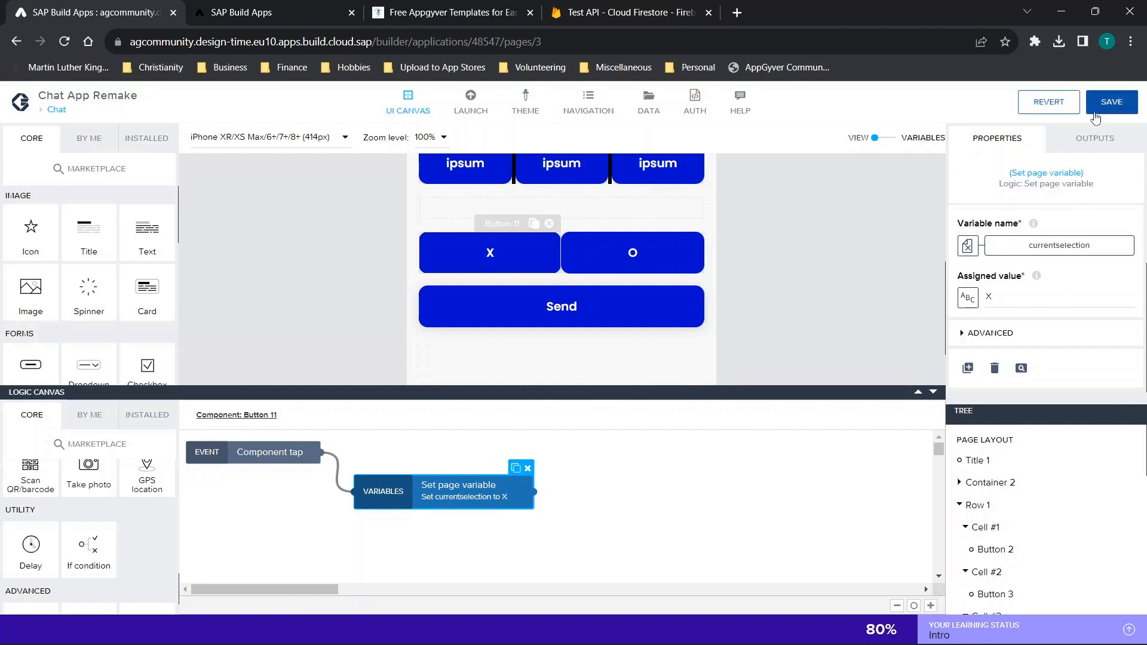
left_click(1111, 103)
Test the X selection on the preview's Chat page by choosing X and marking all nine board cells.
left_click(261, 6)
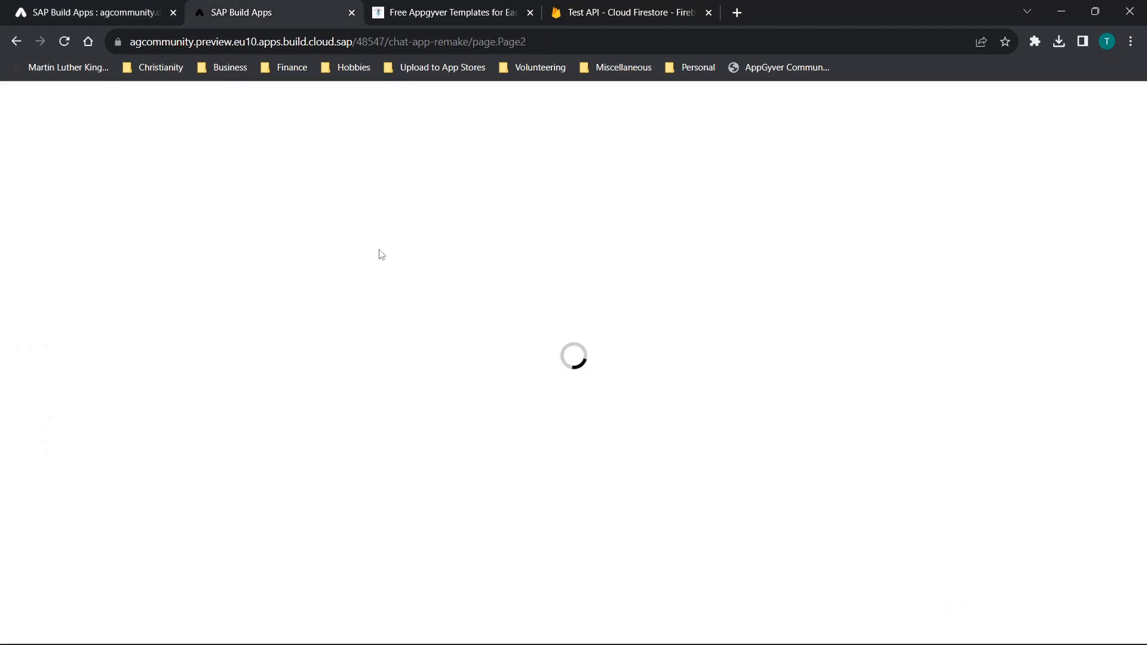
left_click(33, 156)
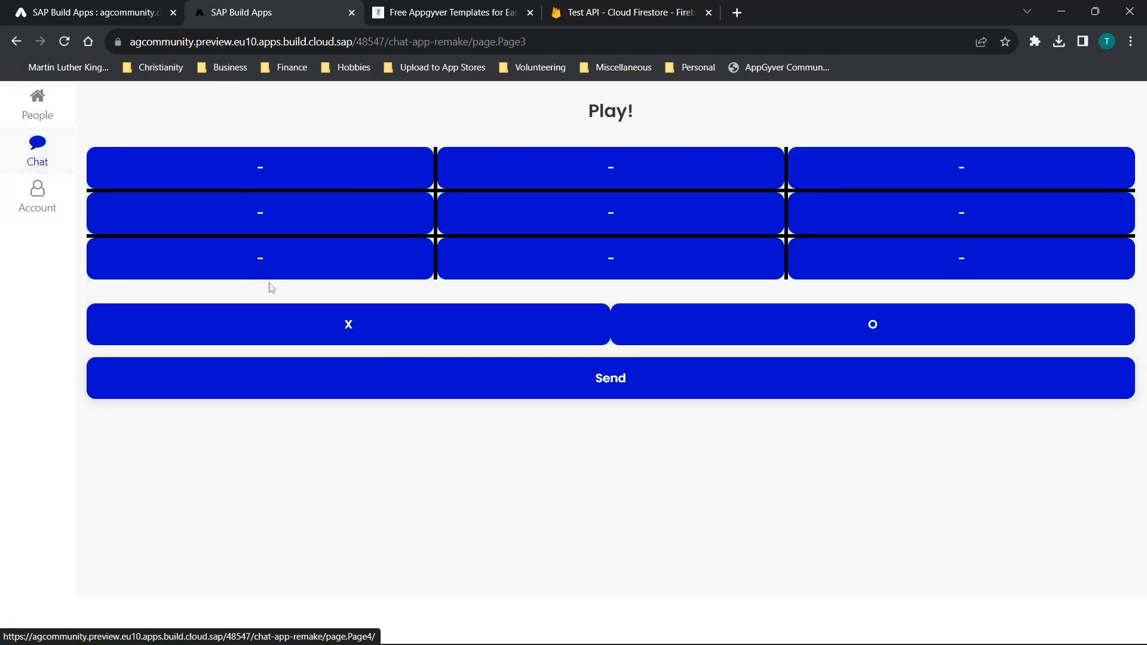
left_click(323, 340)
left_click(284, 229)
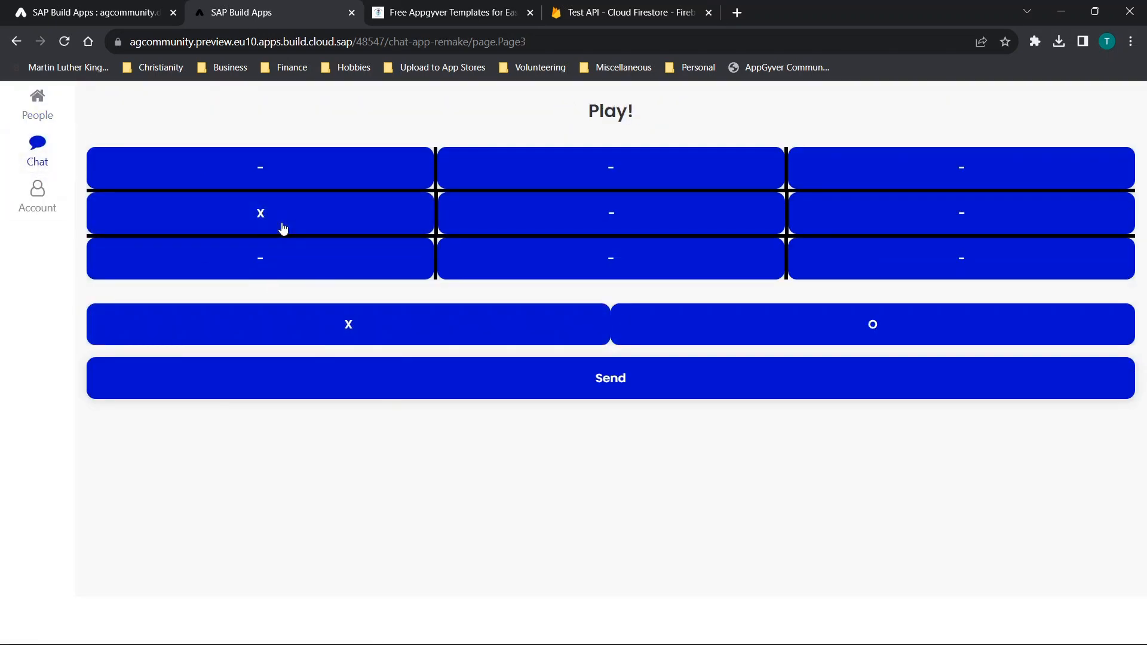
left_click(309, 259)
left_click(300, 158)
left_click(635, 166)
left_click(610, 205)
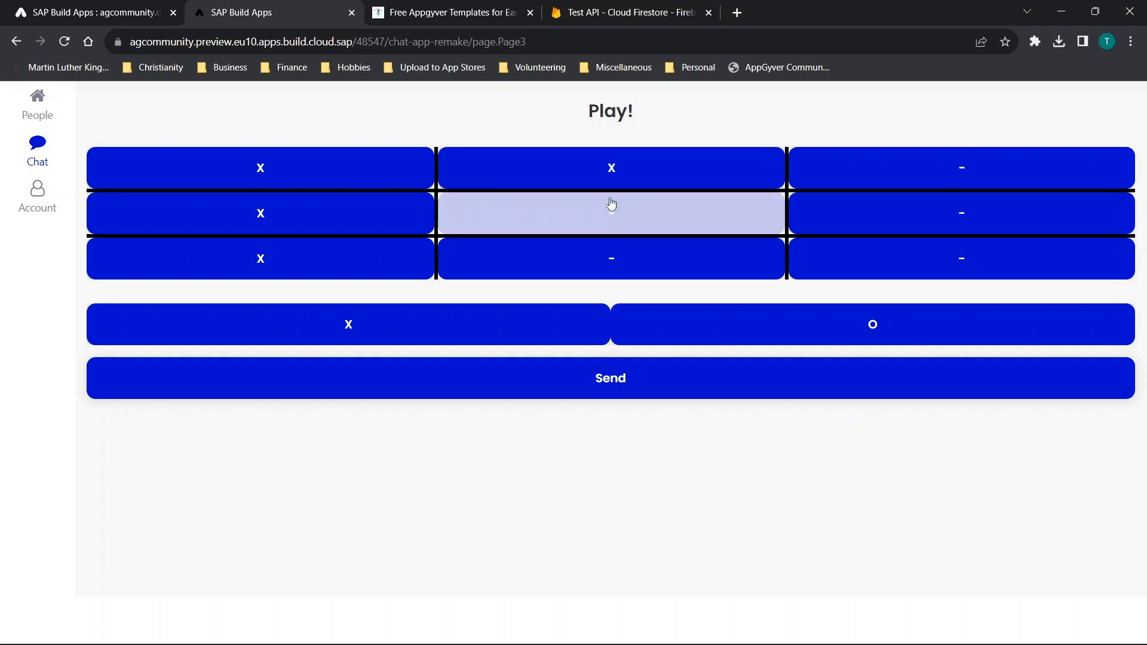
left_click(607, 254)
left_click(920, 263)
left_click(927, 221)
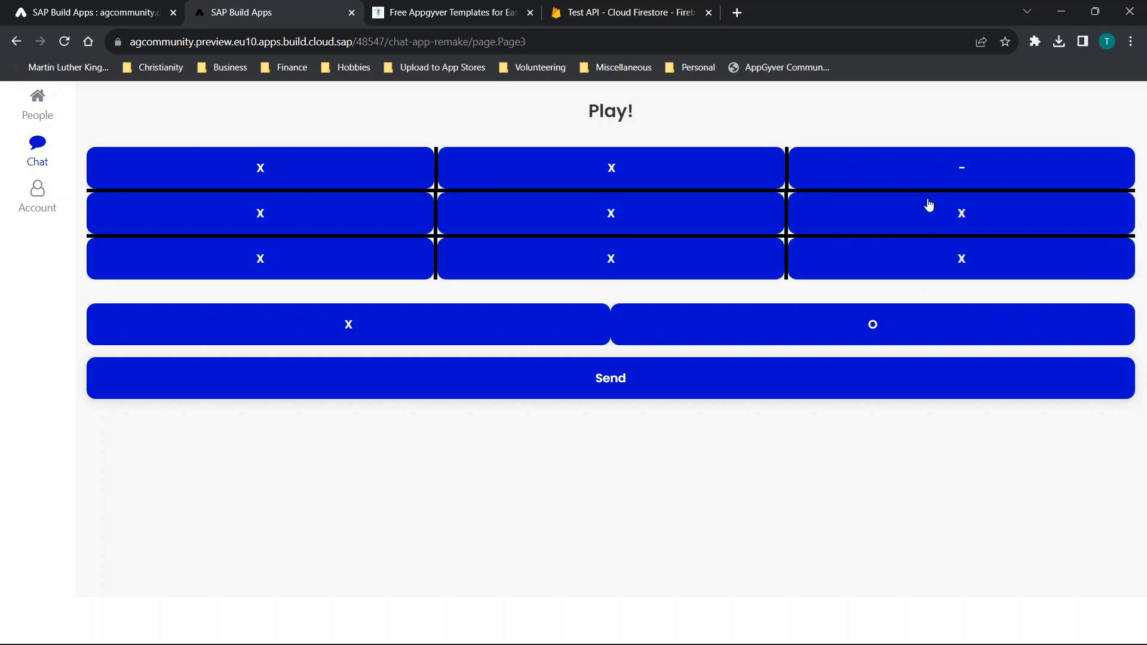
left_click(943, 162)
Test the O selection by choosing O and overwriting all nine board cells.
left_click(813, 322)
left_click(920, 269)
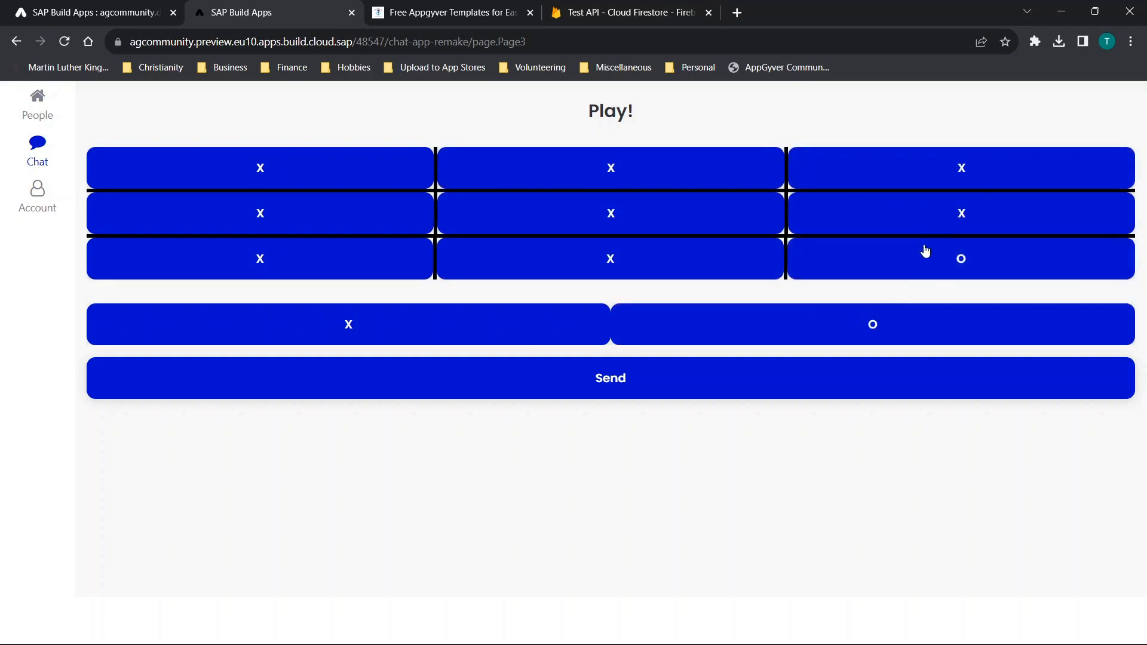
left_click(926, 222)
left_click(922, 160)
left_click(632, 184)
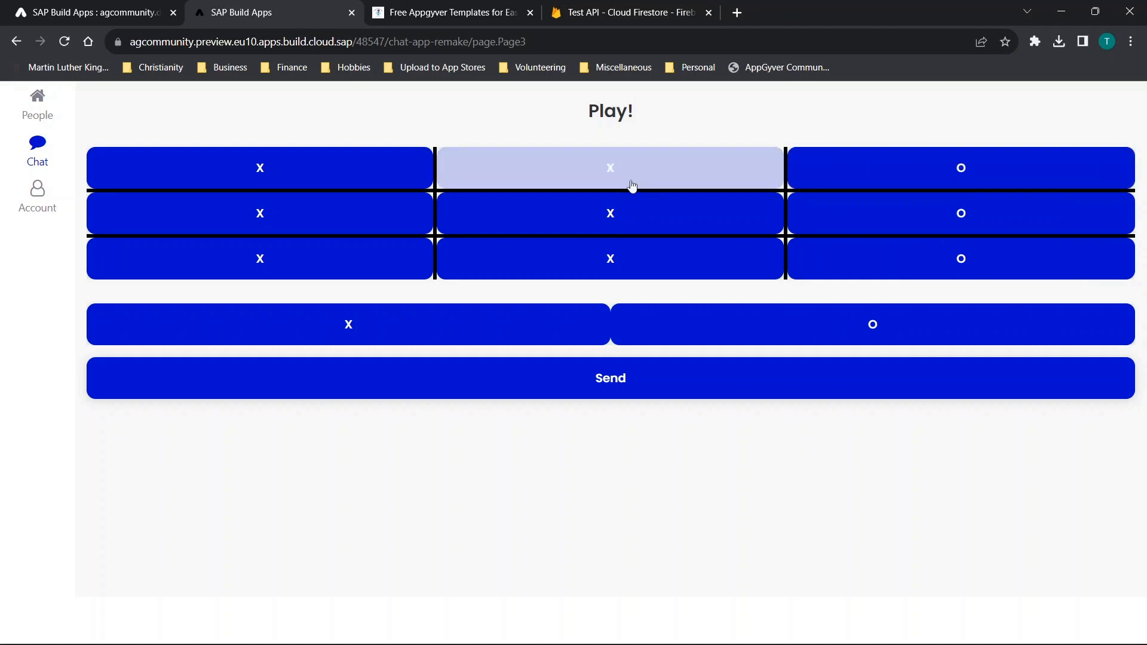
left_click(623, 227)
left_click(619, 273)
left_click(279, 276)
left_click(262, 229)
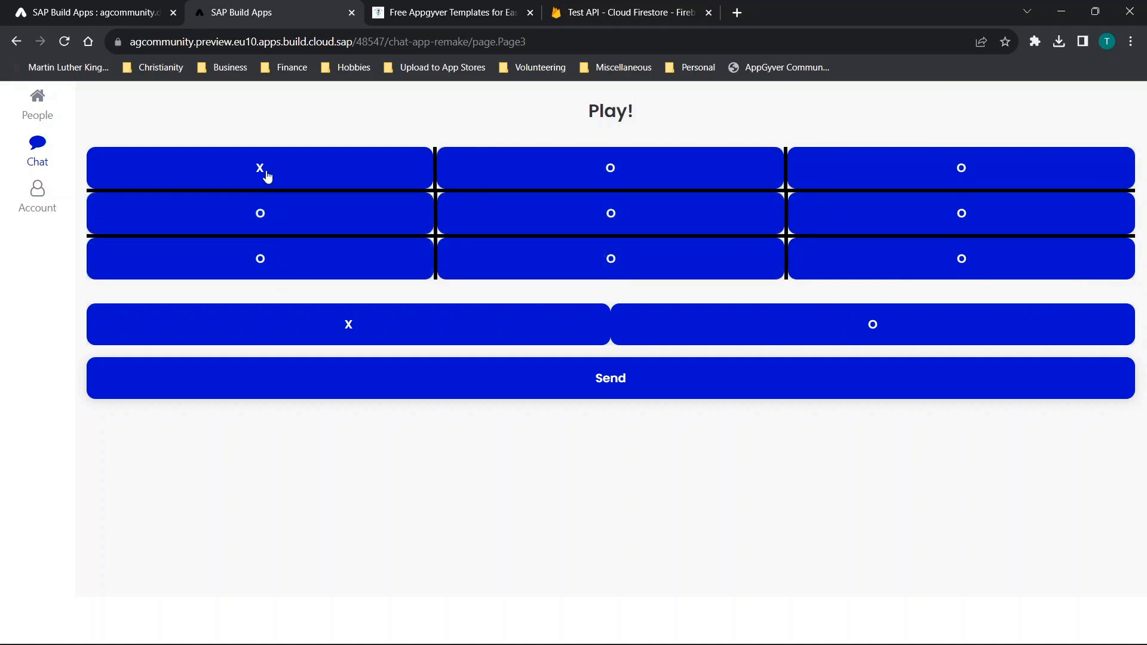
left_click(267, 176)
Send the board filled with O from the preview's Chat page to Firestore.
left_click(15, 7)
left_click(251, 12)
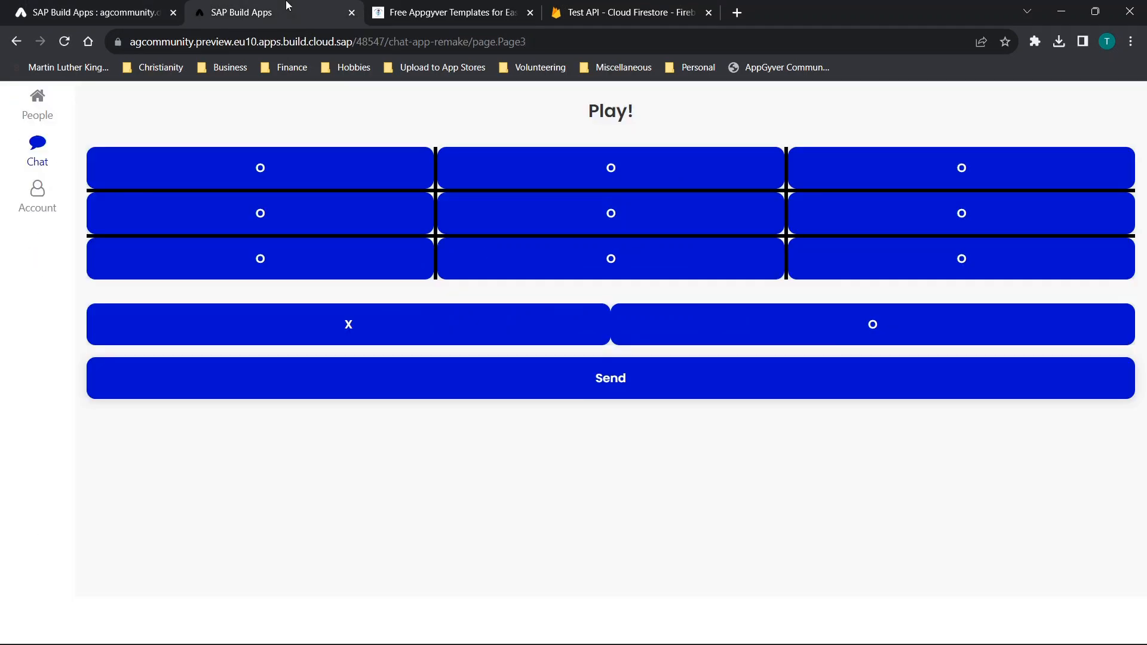
left_click(607, 386)
Switch to Cloud Firestore and examine fields 1 to 9 of the first document in the chatundefined collection.
left_click(597, 12)
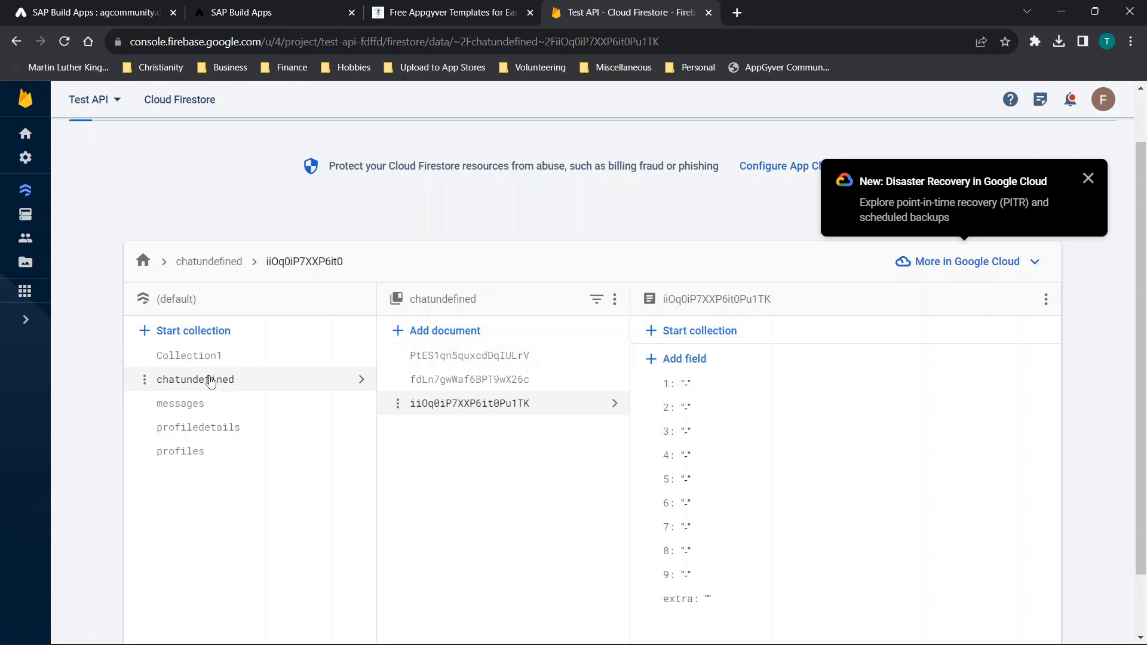
left_click(469, 357)
scroll(884, 469, "down", 2)
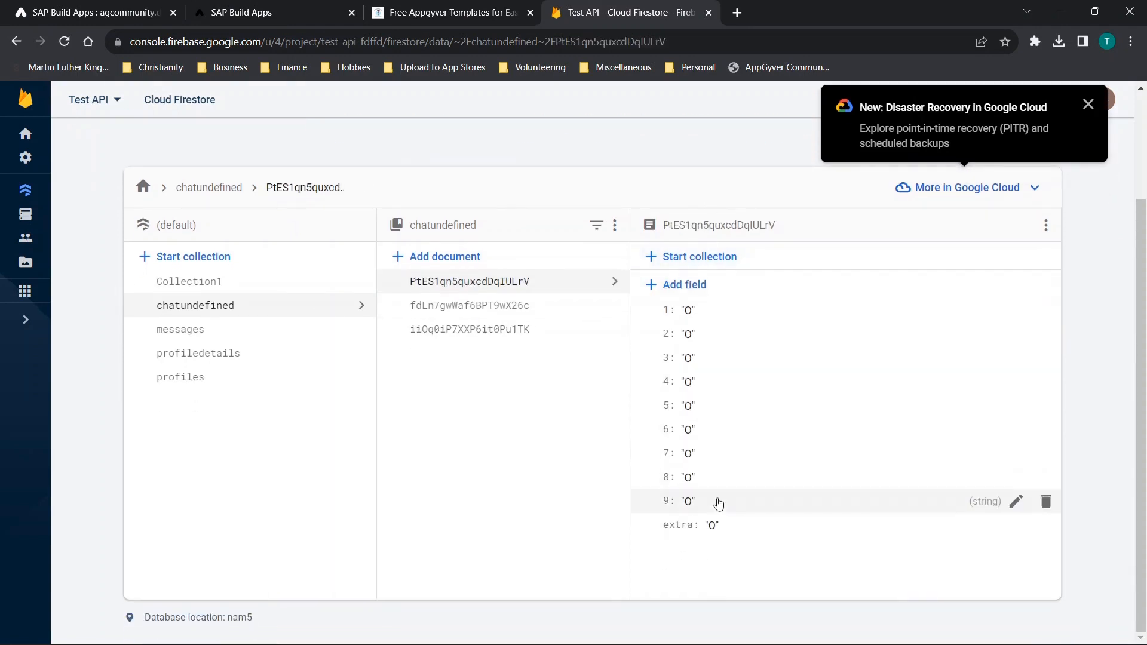
Switch to the app preview, reload it and log in with the test account's e-mail and password.
left_click(51, 7)
left_click(188, 5)
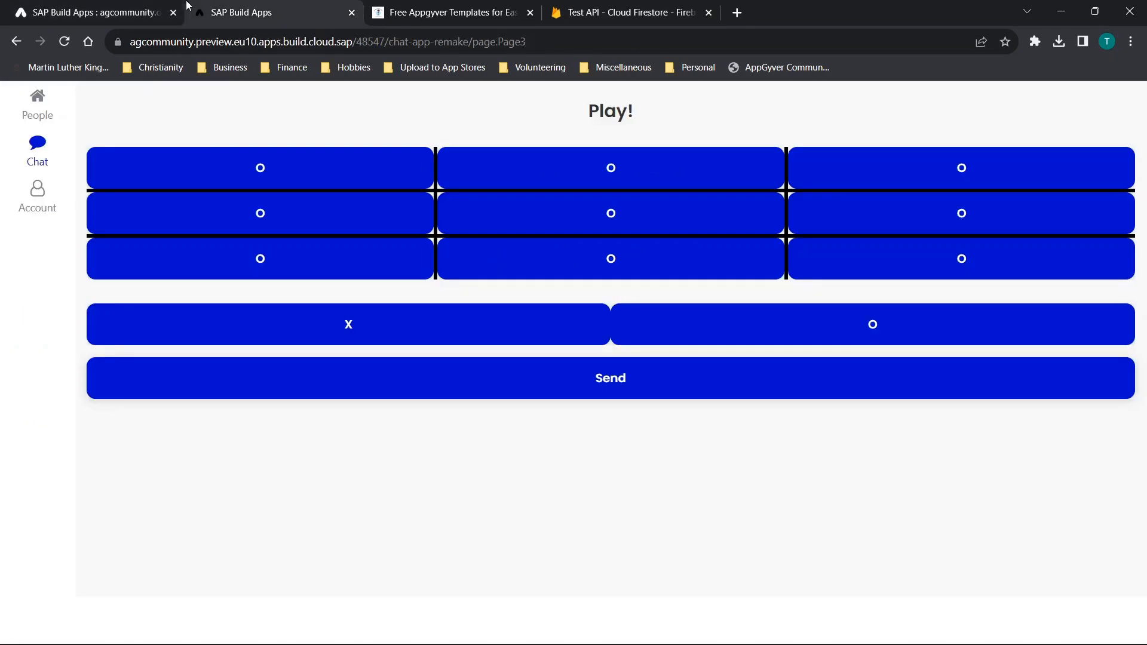
left_click(65, 42)
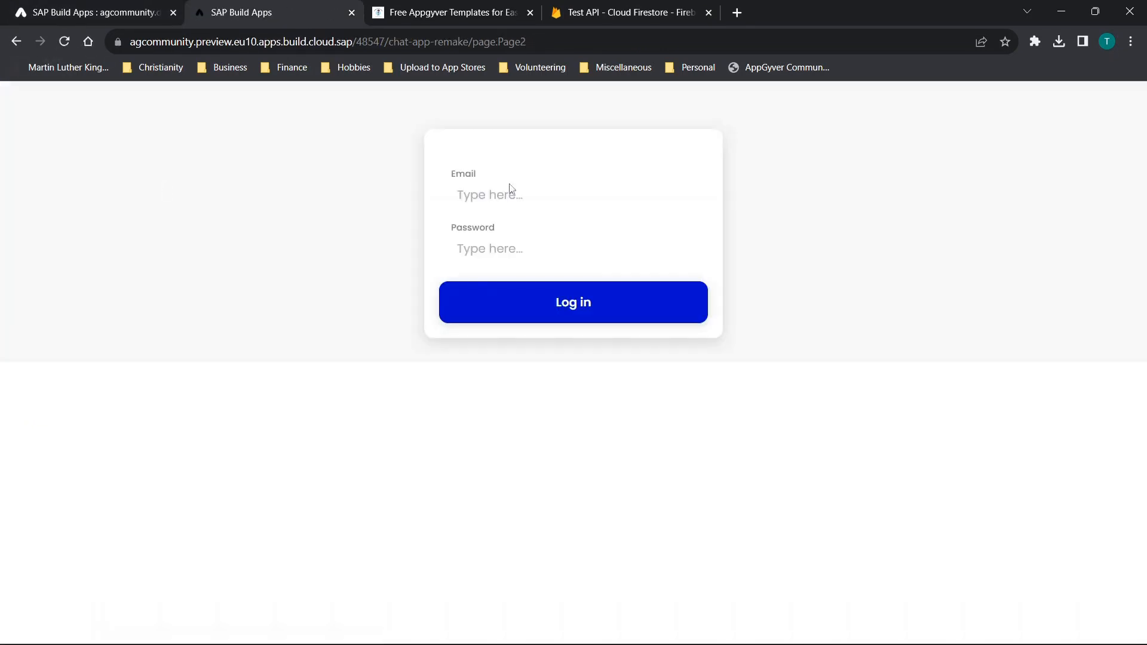
type("a@a.com")
left_click(569, 298)
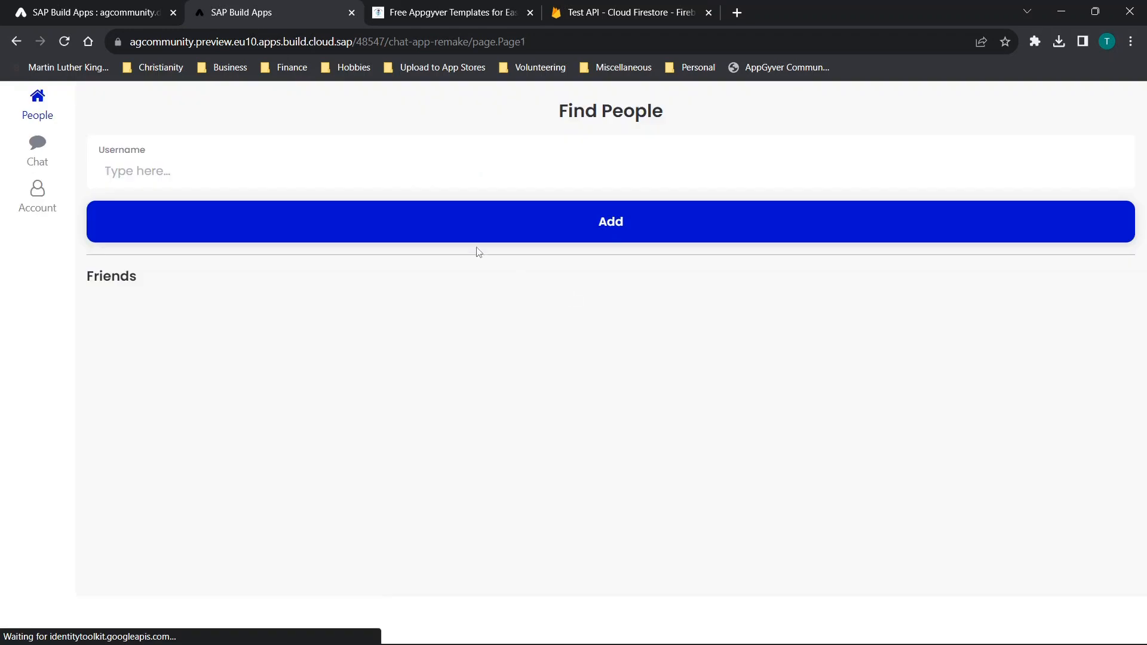
Look over the Chat and Account pages of the previewed chat app.
left_click(48, 153)
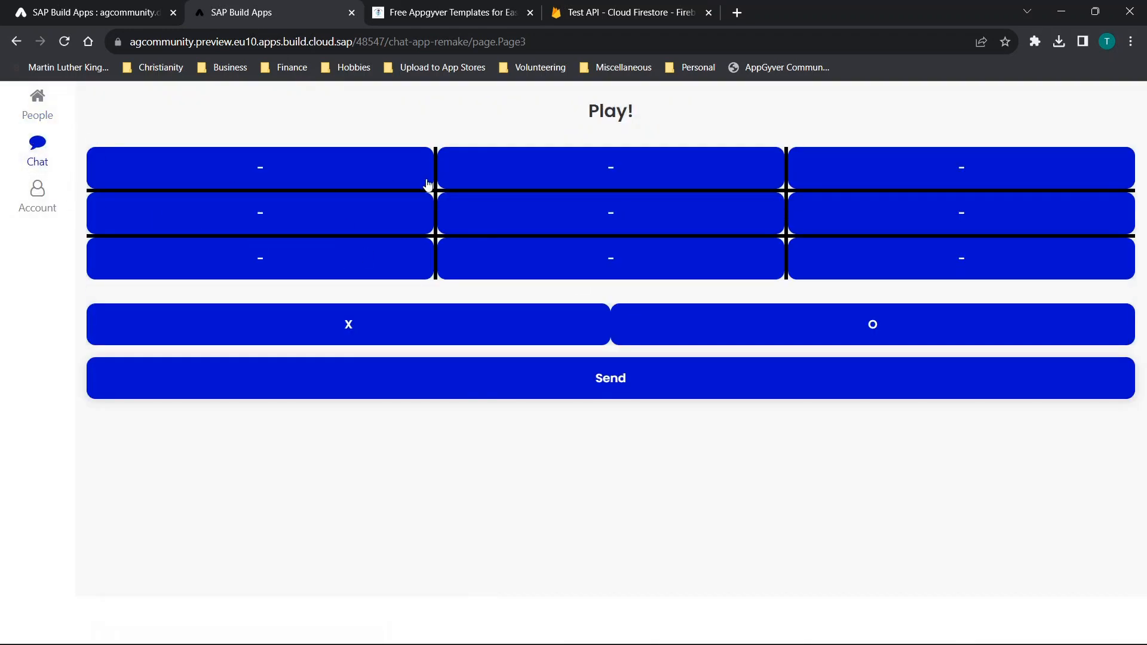
left_click(65, 194)
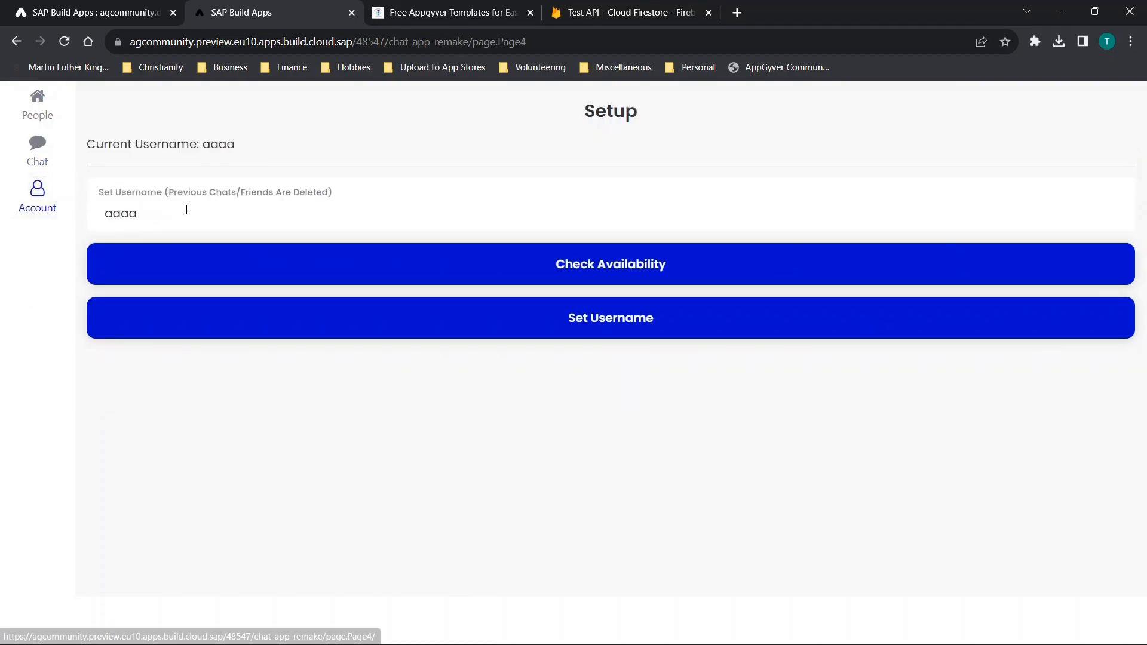
left_click(37, 154)
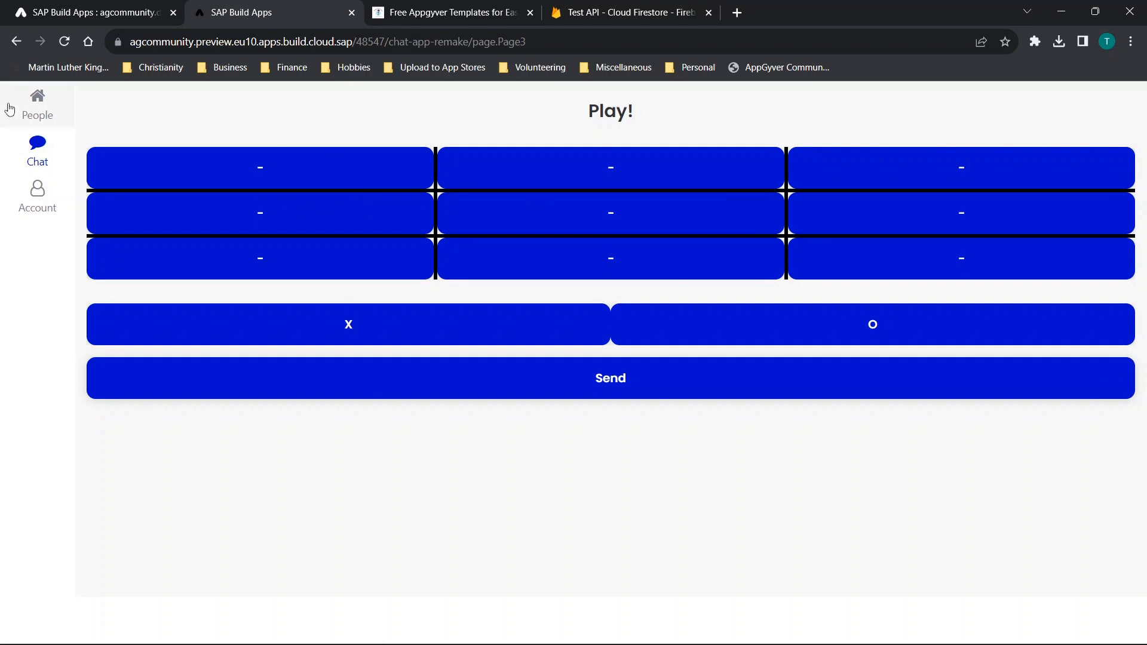
Add the username aaaa as a friend on the People page.
left_click(37, 104)
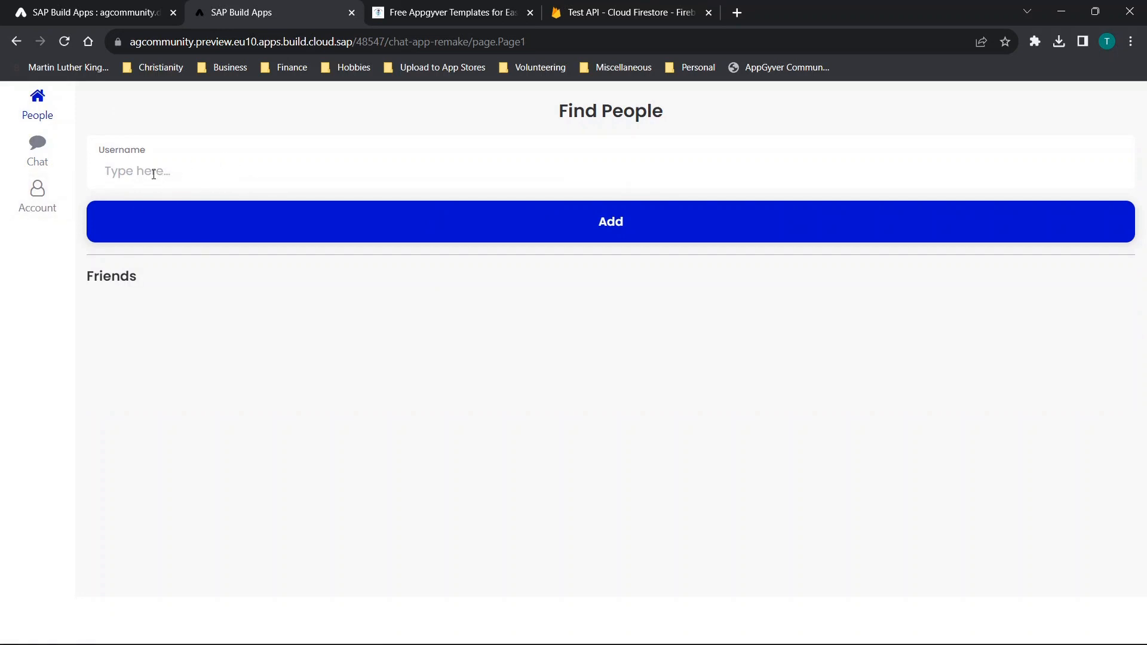
type("aaaa")
left_click(349, 218)
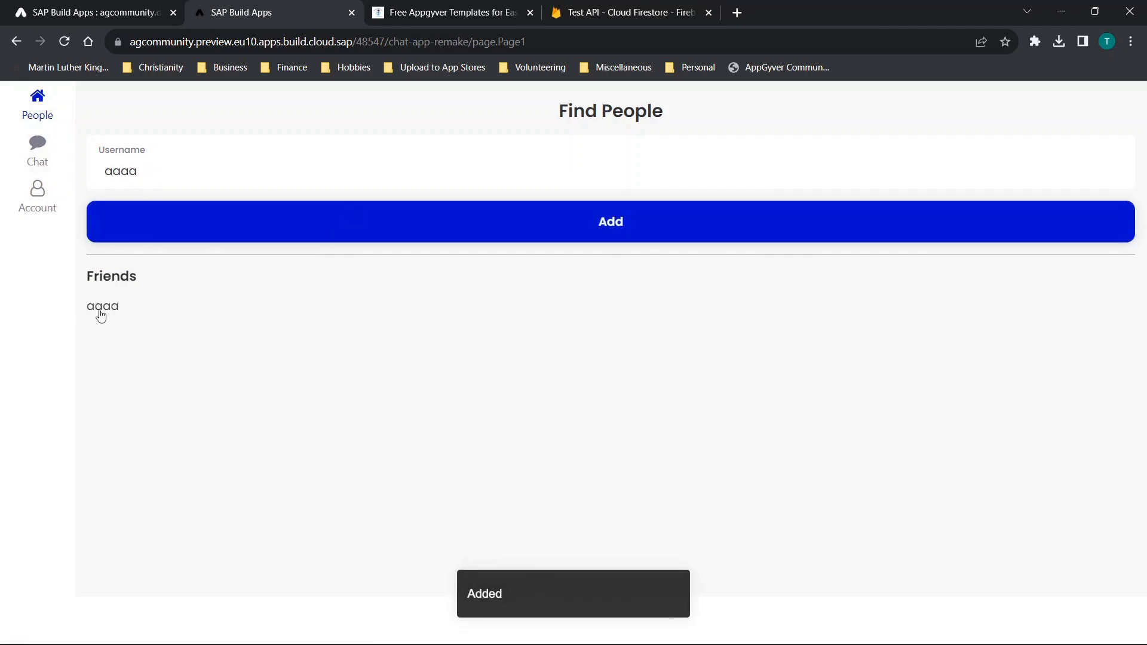
Reload the previewed app and log in with the second test account's e-mail and password.
left_click(64, 41)
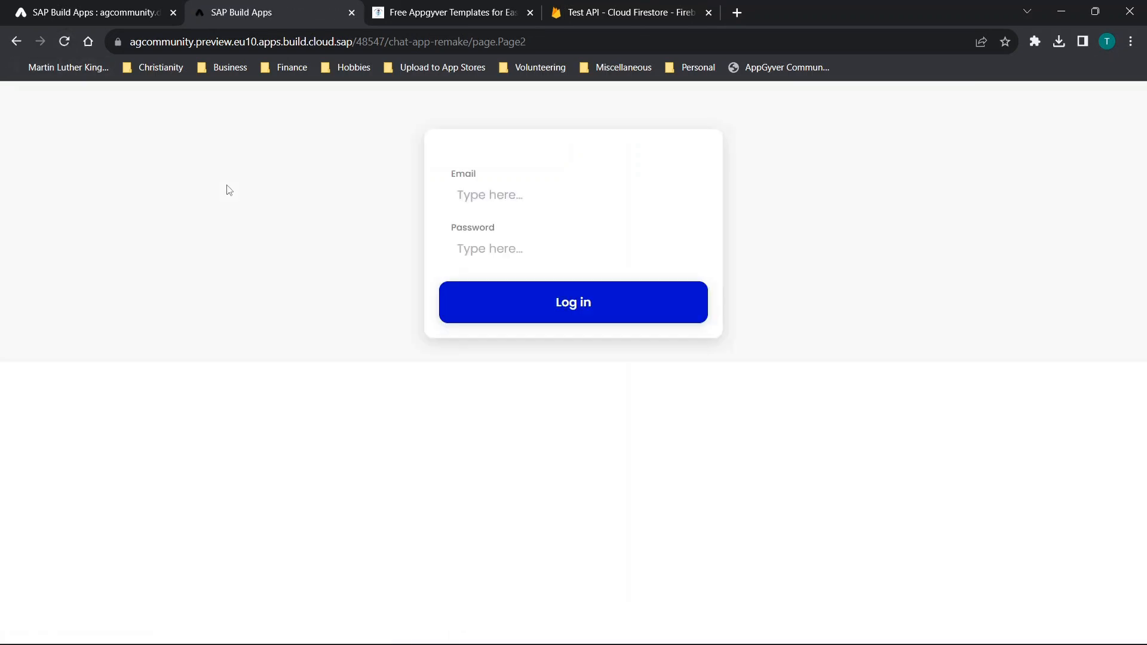
type("aa@a.com")
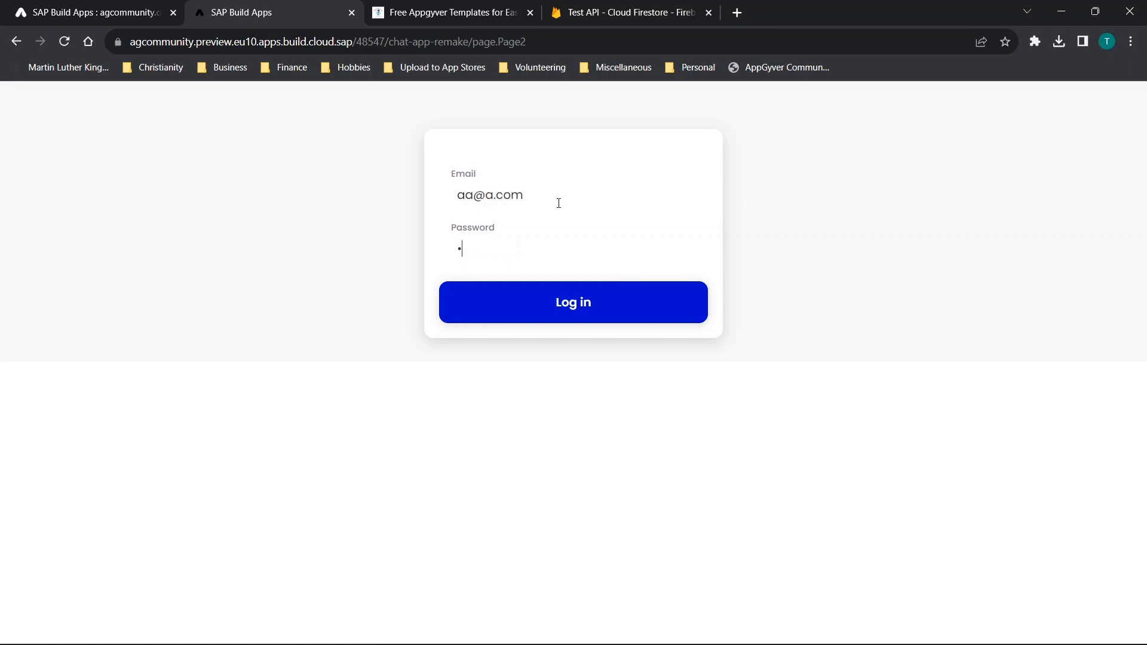
left_click(578, 317)
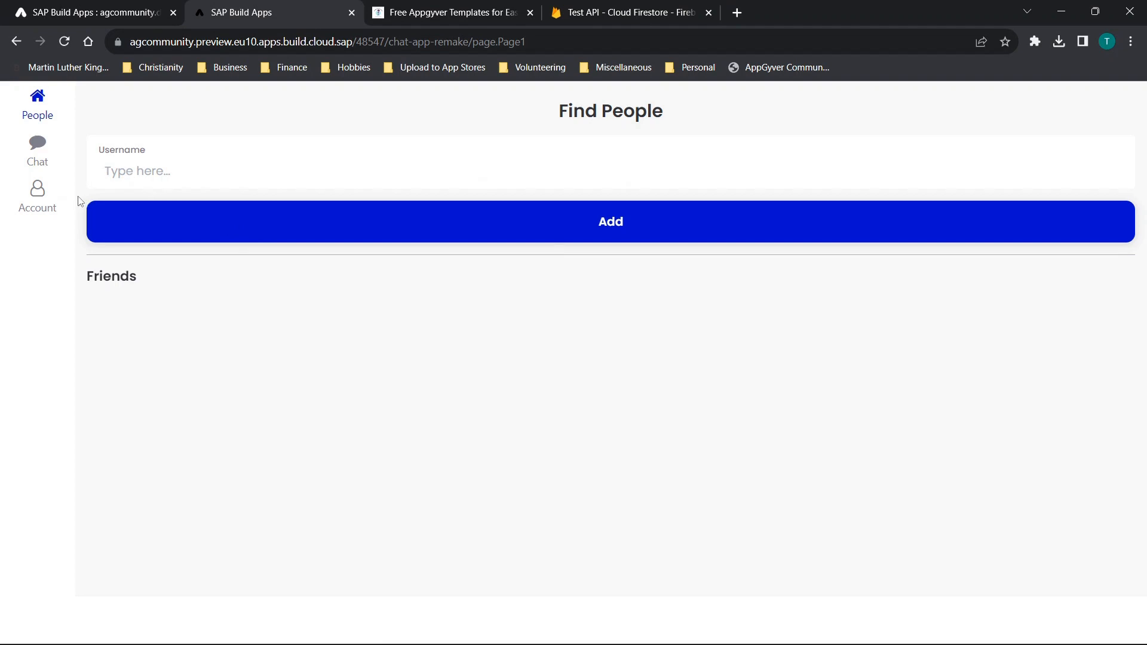
Set the second account's username to 1111 on the Account page.
left_click(36, 190)
left_click(203, 220)
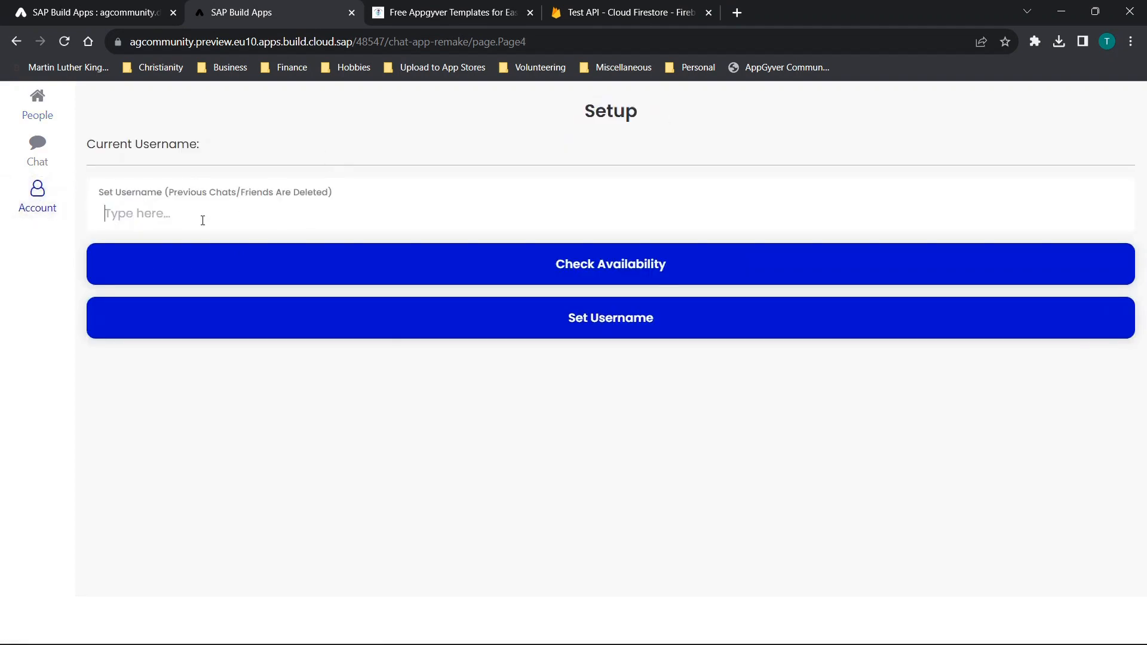
type("1111")
left_click(601, 325)
Add aaaa to the second account's friends from the People page.
left_click(37, 146)
left_click(37, 115)
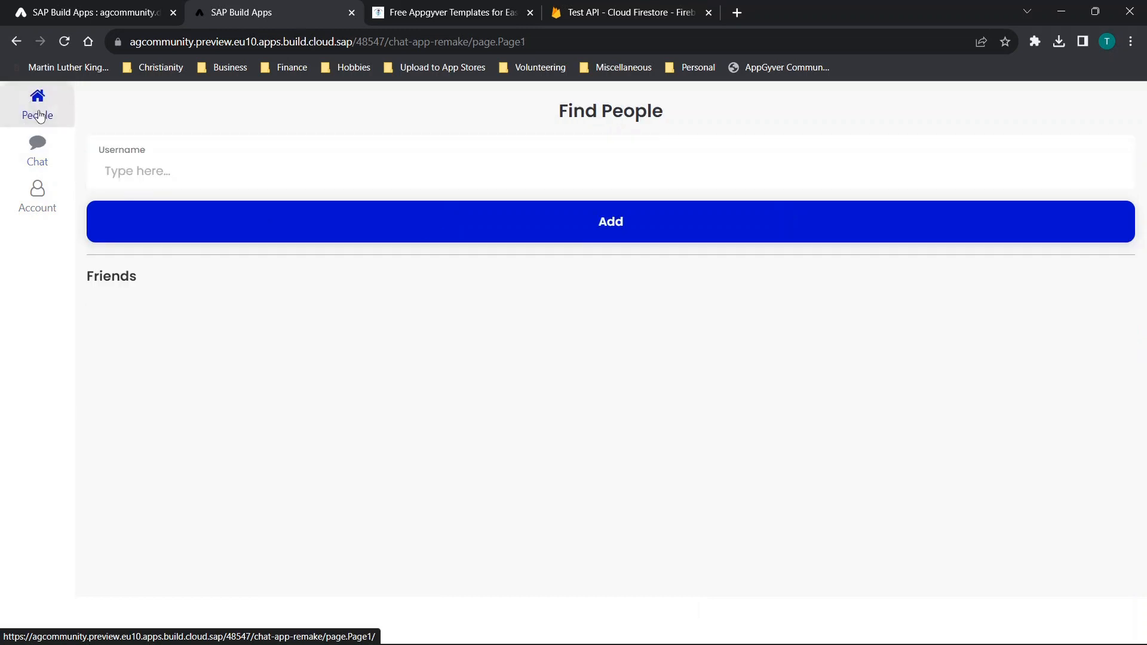
left_click(163, 173)
type("aaaa")
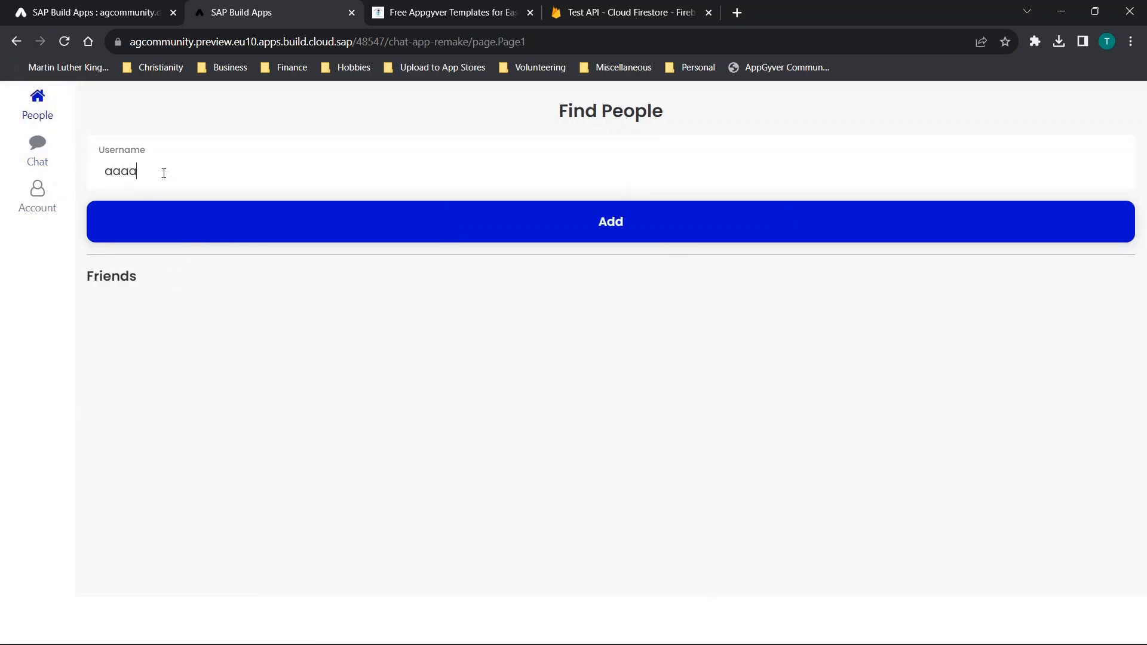
left_click(345, 216)
Reload the previewed app and log back in with the first test account's e-mail and password.
left_click(37, 192)
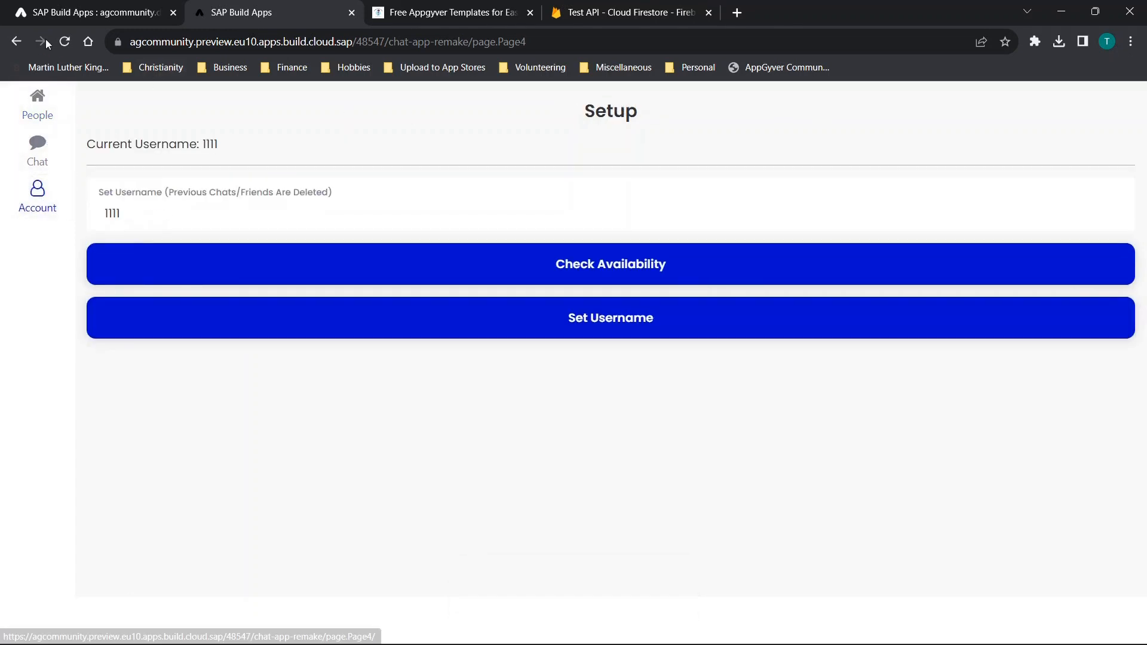
left_click(65, 42)
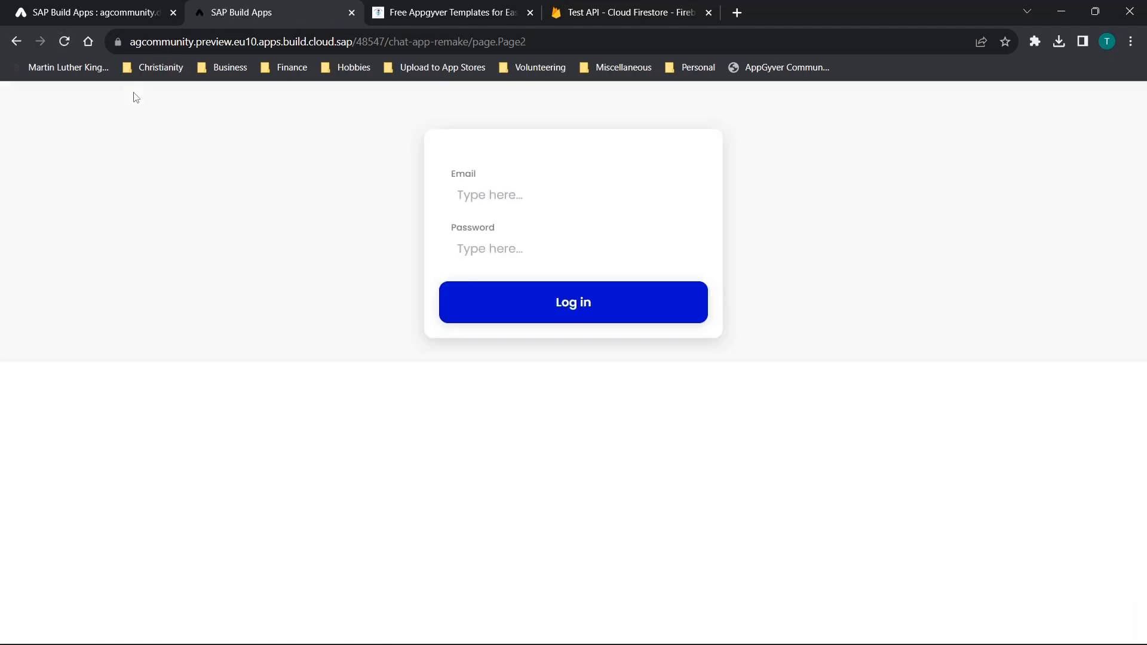
type("a@a.com")
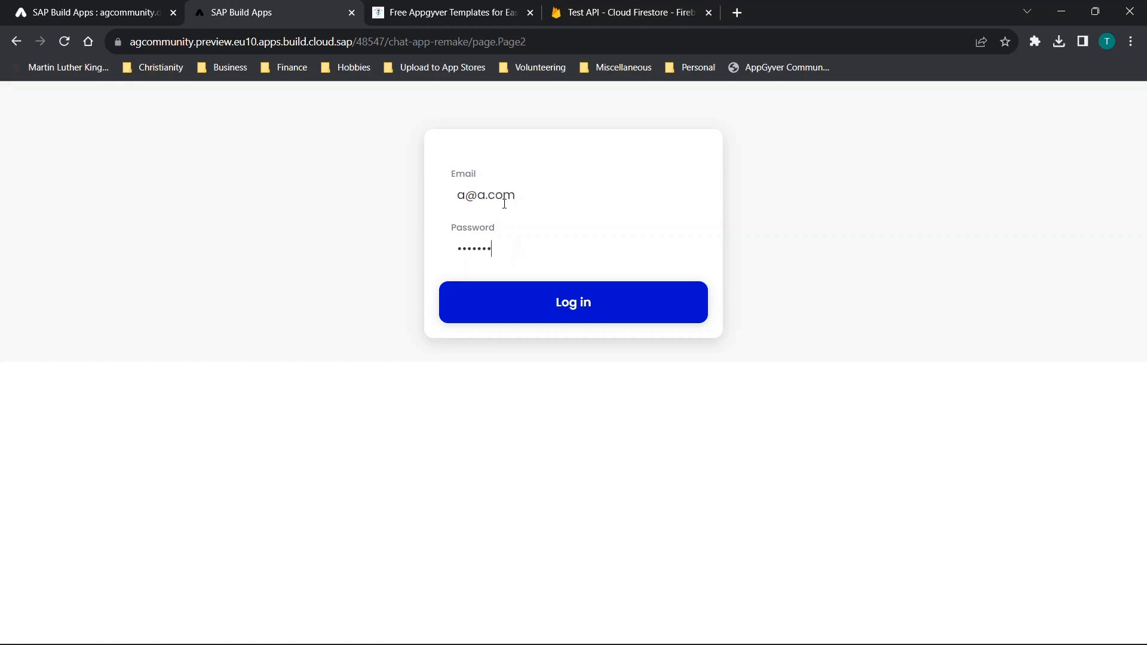
left_click(575, 306)
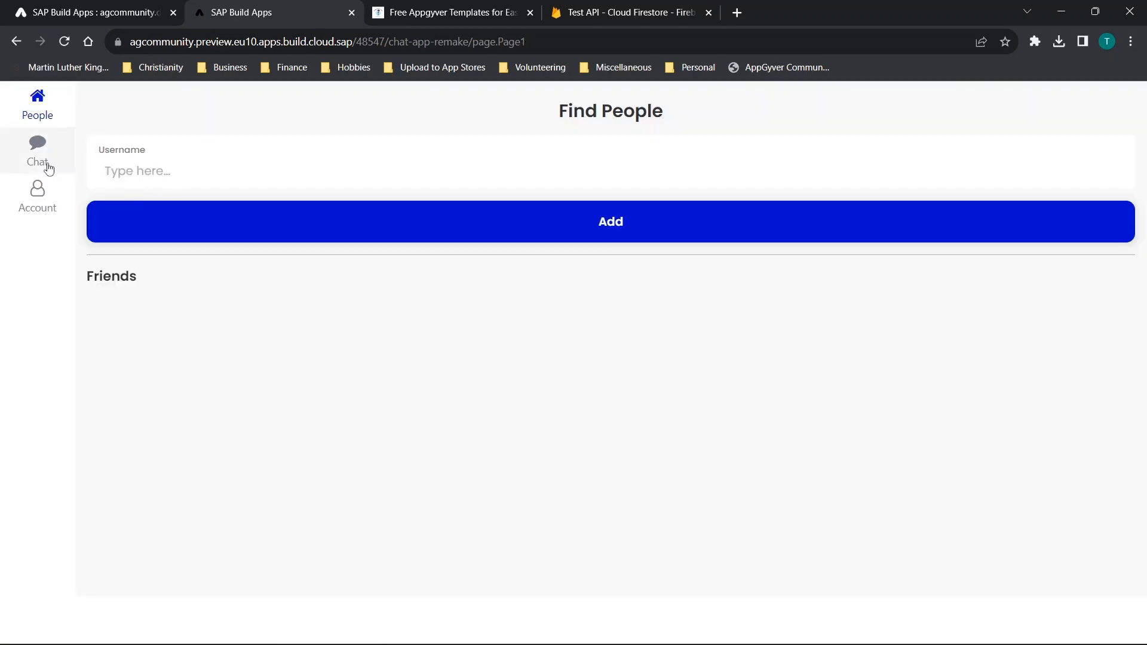
Add 1111 as a friend on the People page and start a chat with that friend.
left_click(47, 166)
left_click(37, 105)
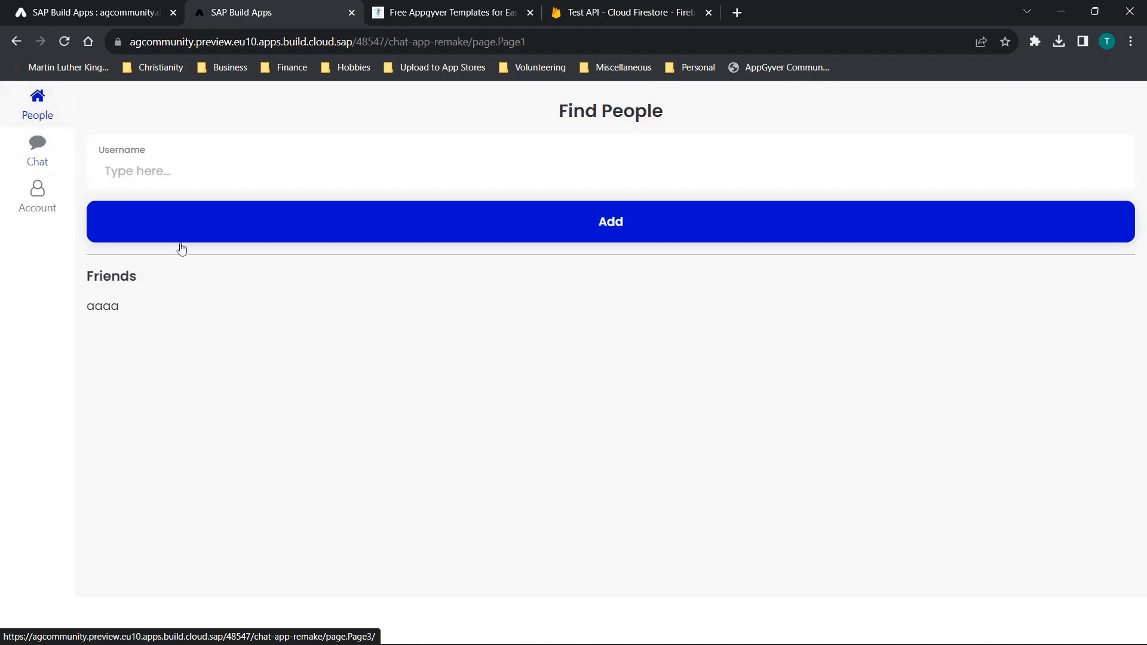
left_click(148, 169)
type("a")
key("BackSpace")
type("1111")
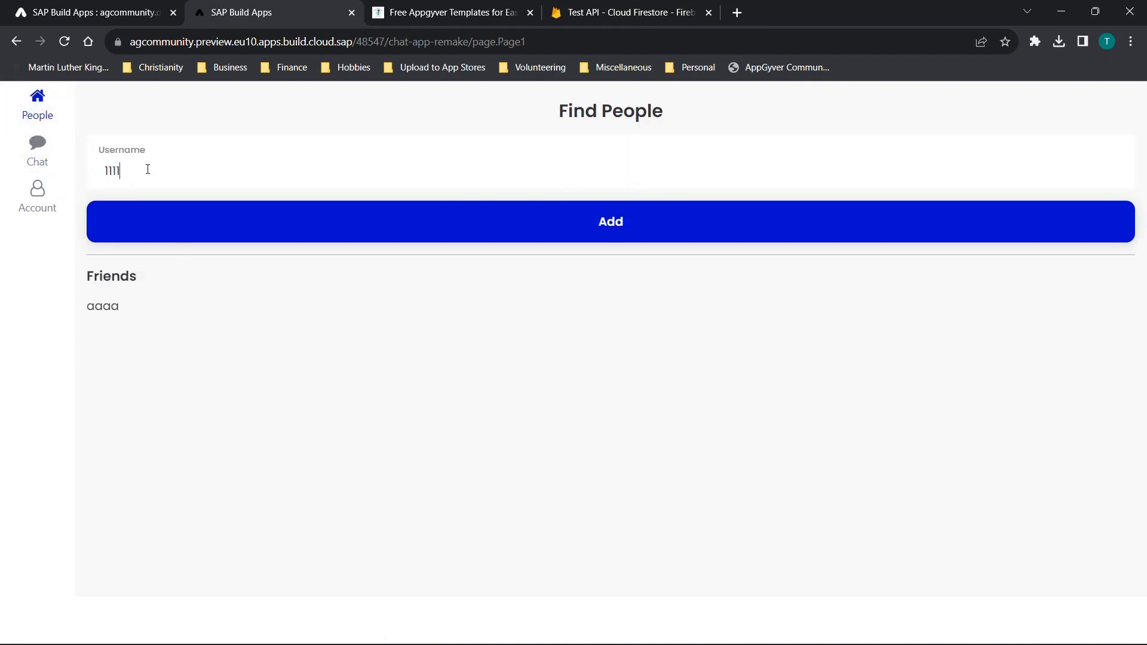
left_click(433, 223)
left_click(97, 307)
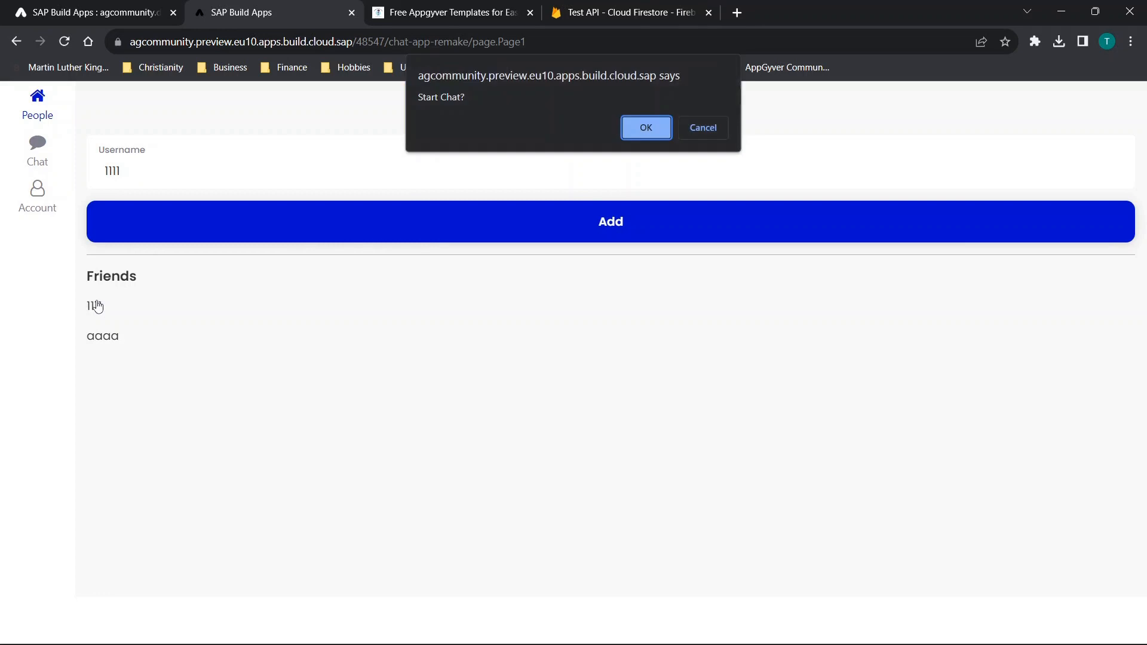
left_click(639, 131)
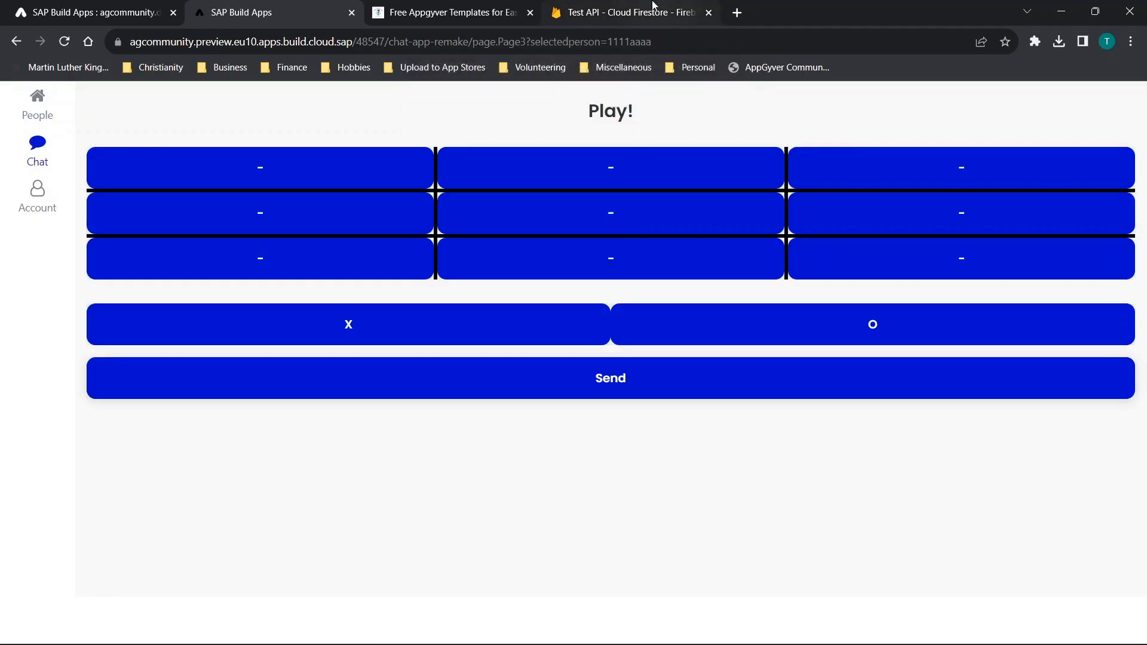
Switch to Cloud Firestore, refresh the data and examine the chat1111aaaa collection.
left_click(653, 5)
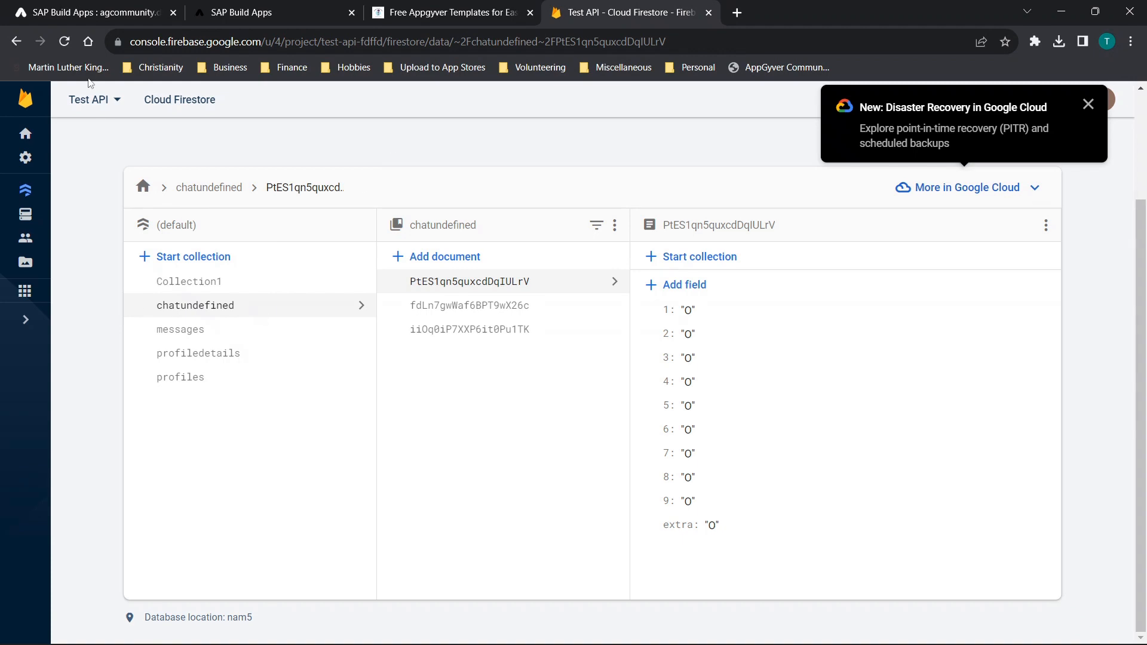
left_click(64, 41)
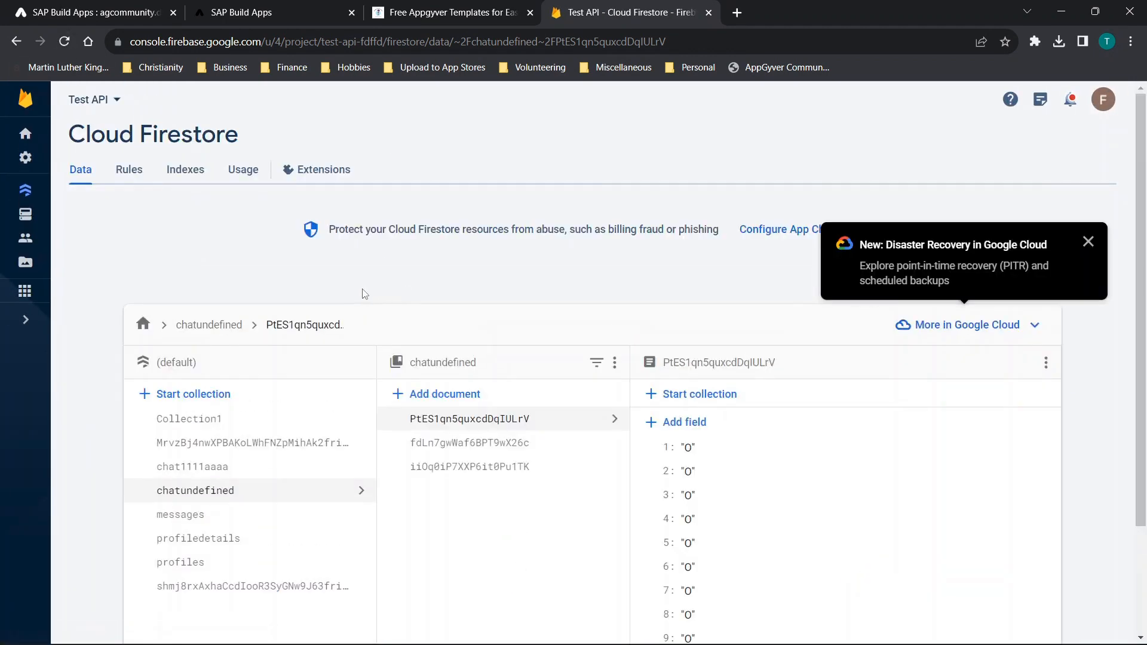
scroll(362, 294, "down", 3)
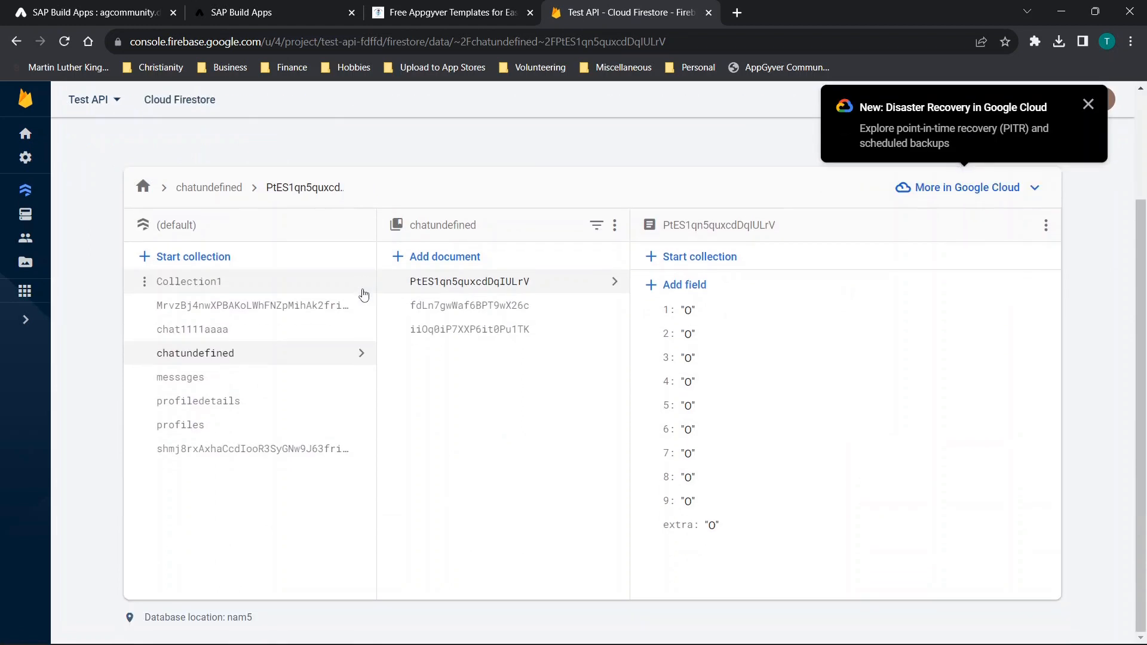
left_click(177, 332)
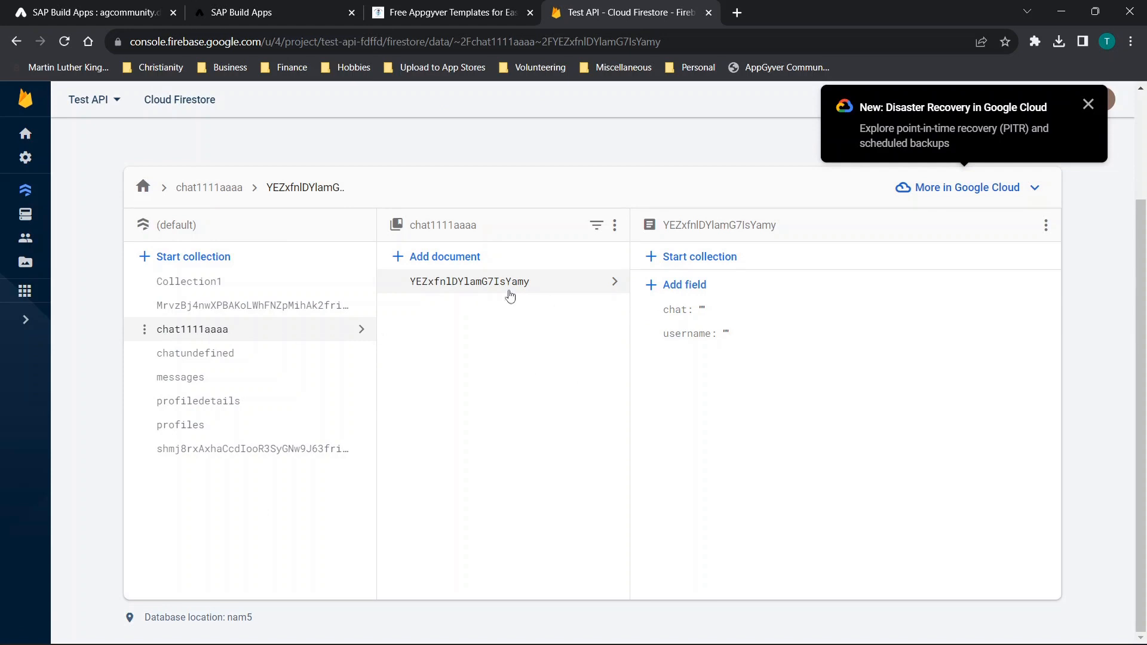
Send the empty game board from the app preview and open its new document in the Firestore collection chat1111aaaa.
left_click(108, 6)
left_click(254, 7)
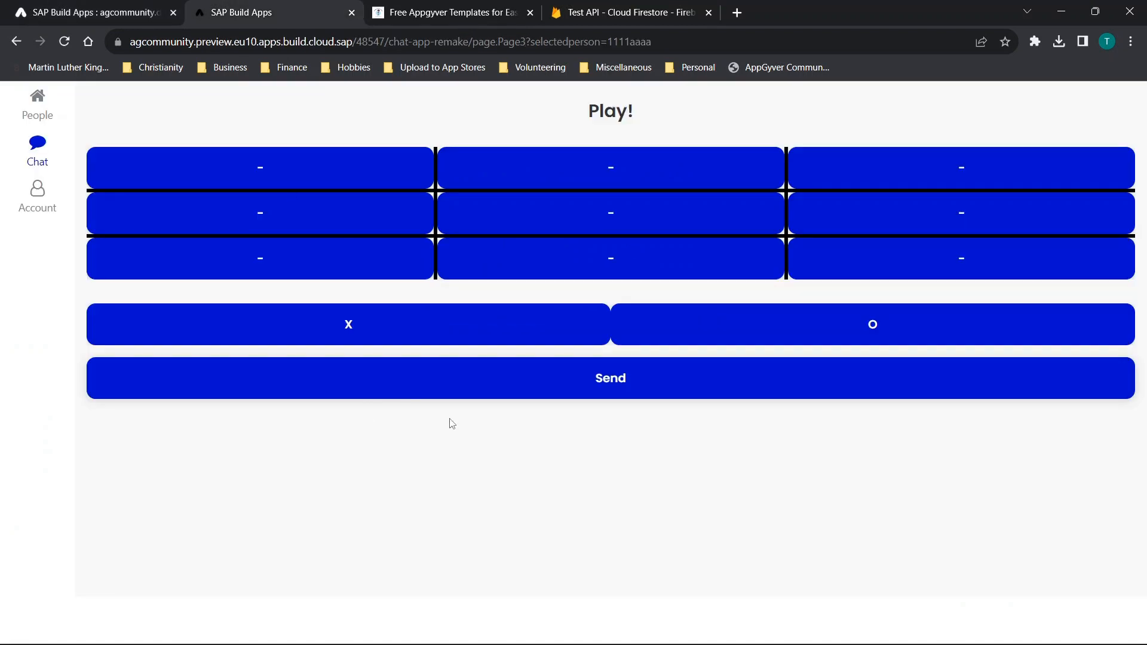
left_click(513, 385)
left_click(634, 12)
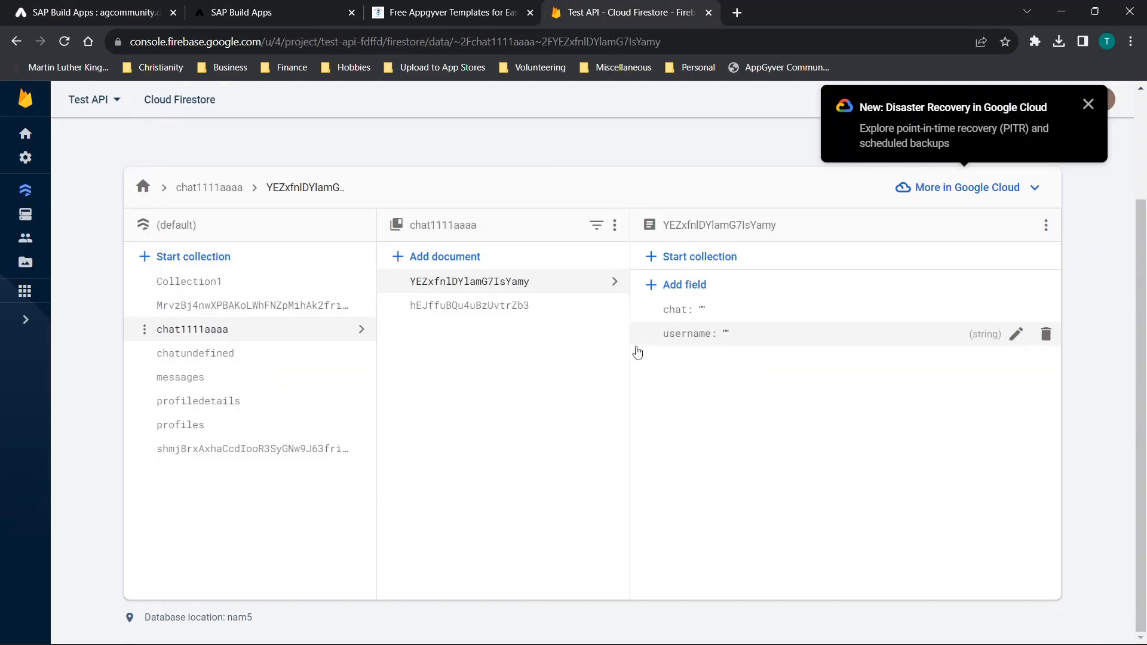
left_click(497, 305)
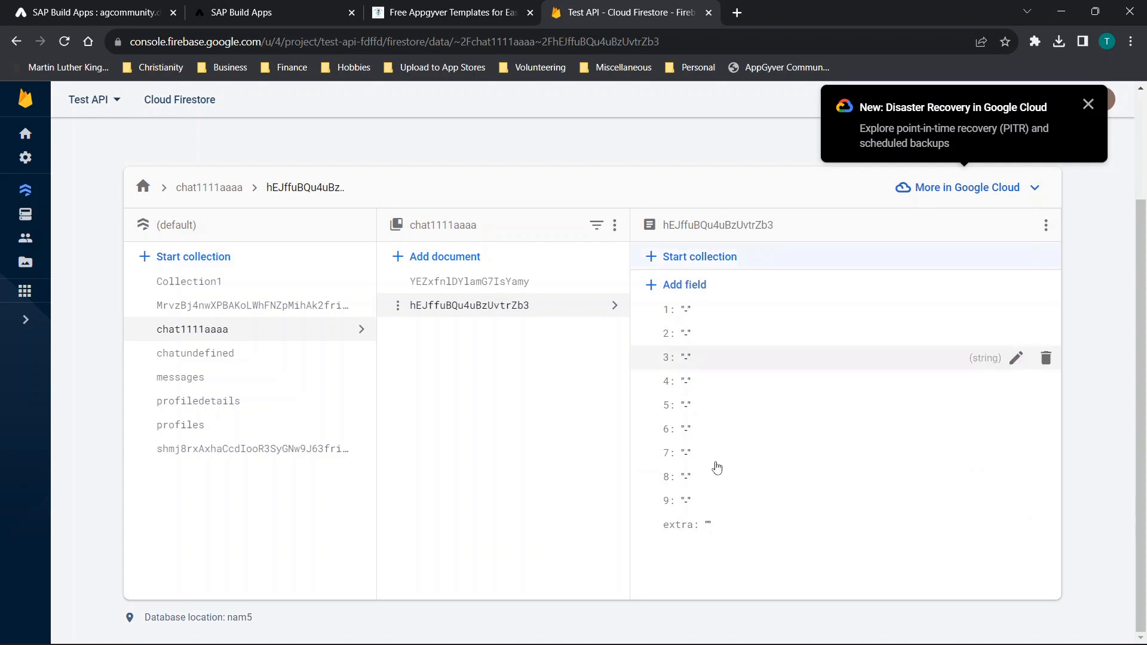
In the app preview, mark O in the top-left, center and top-middle cells and X in the bottom-middle and top-right cells.
left_click(173, 6)
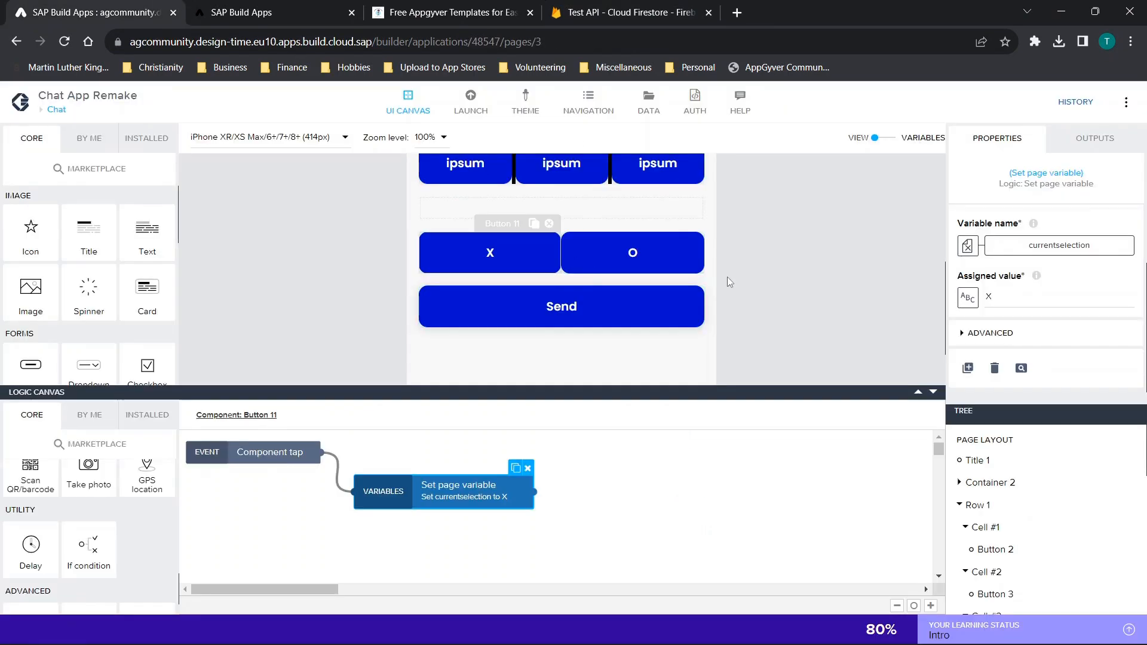
left_click(202, 9)
left_click(287, 182)
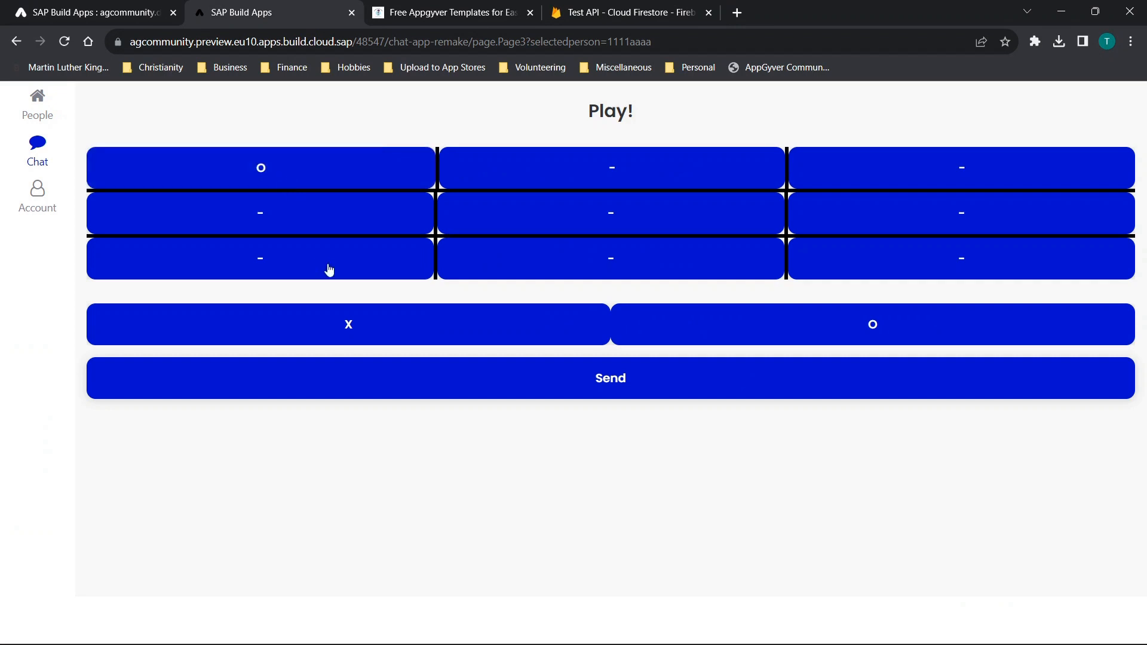
left_click(586, 216)
left_click(625, 183)
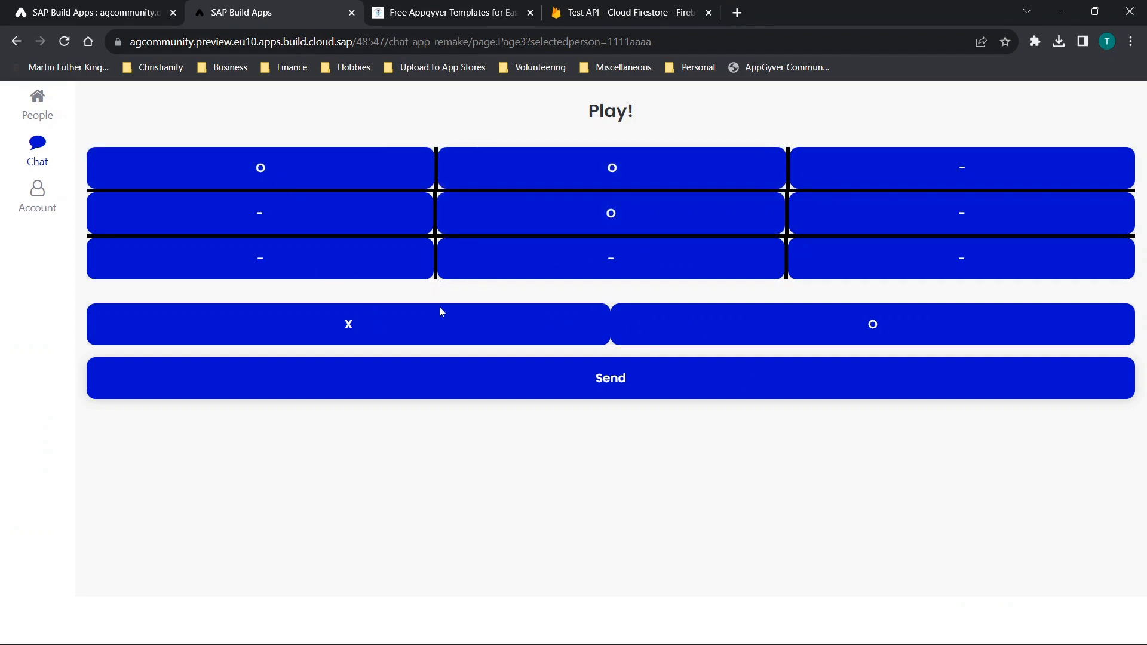
left_click(707, 259)
left_click(922, 182)
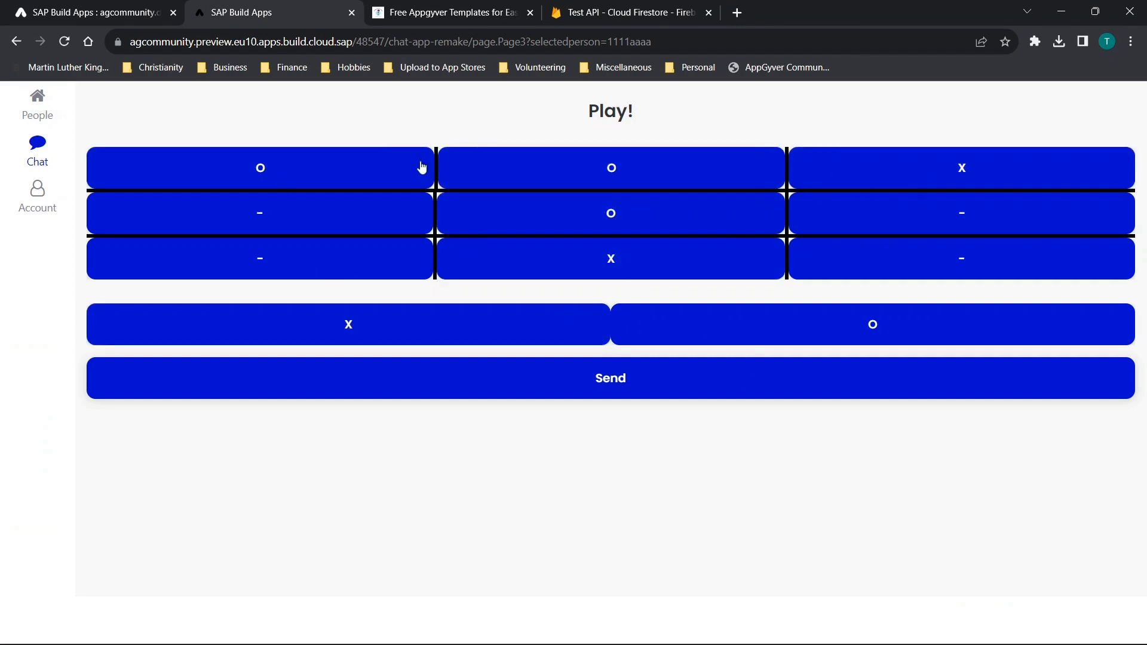
Send the filled-in board and open its new document in the Firestore collection chat1111aaaa.
left_click(609, 378)
left_click(648, 8)
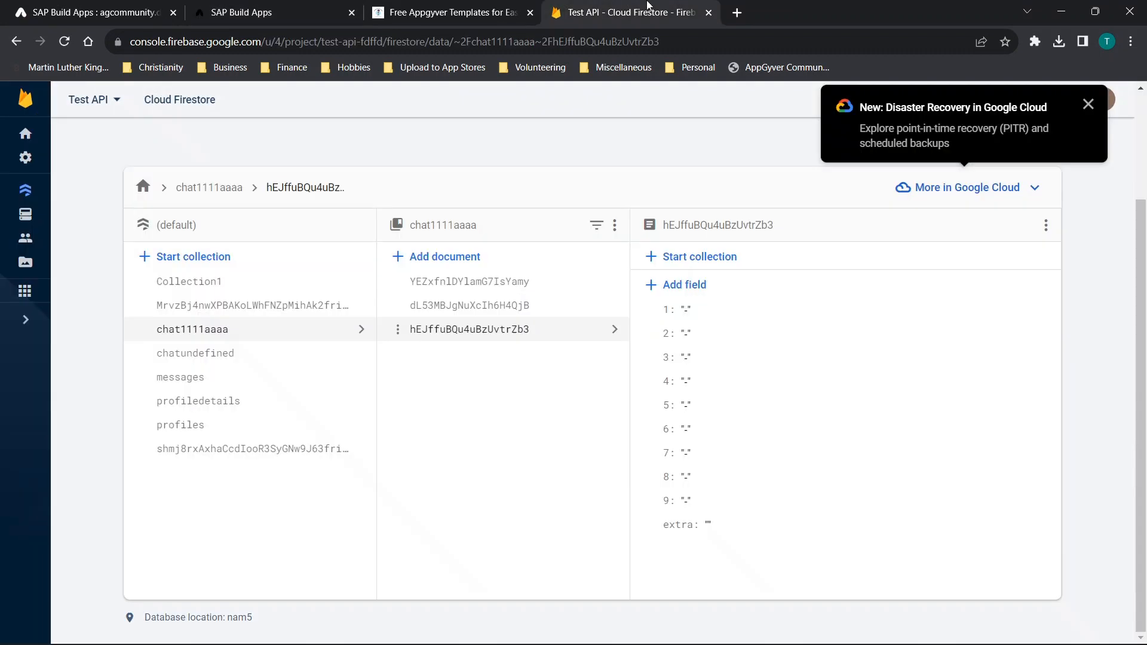
left_click(457, 311)
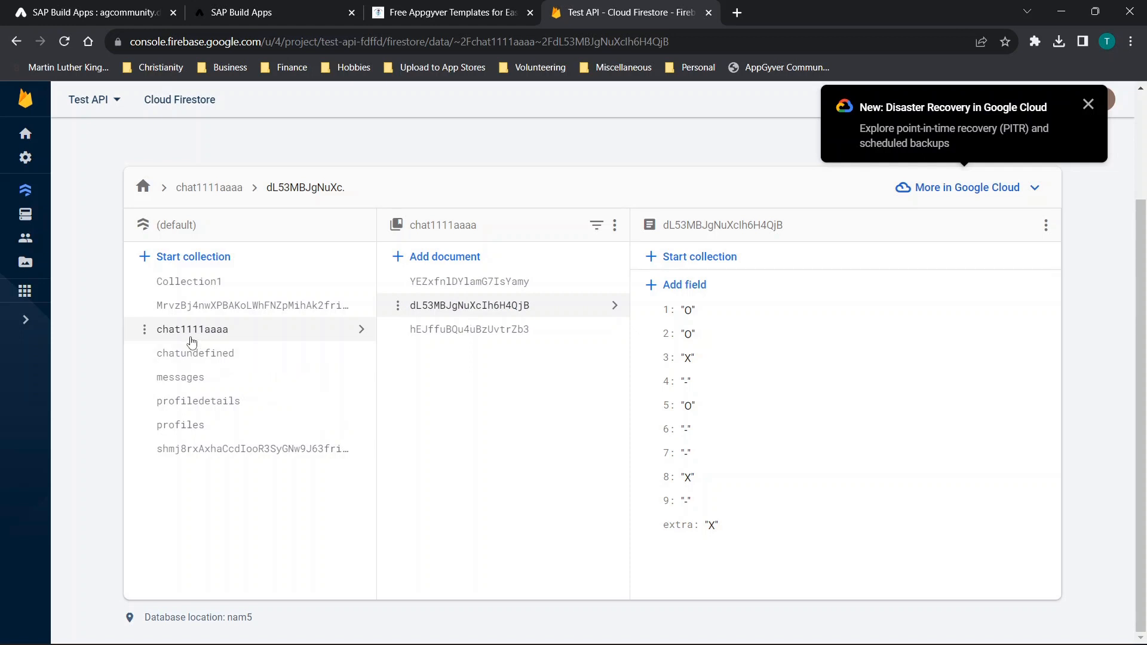
Return to the Chat page in the SAP Build Apps editor and shrink the logic canvas to show more of the layout.
left_click(67, 8)
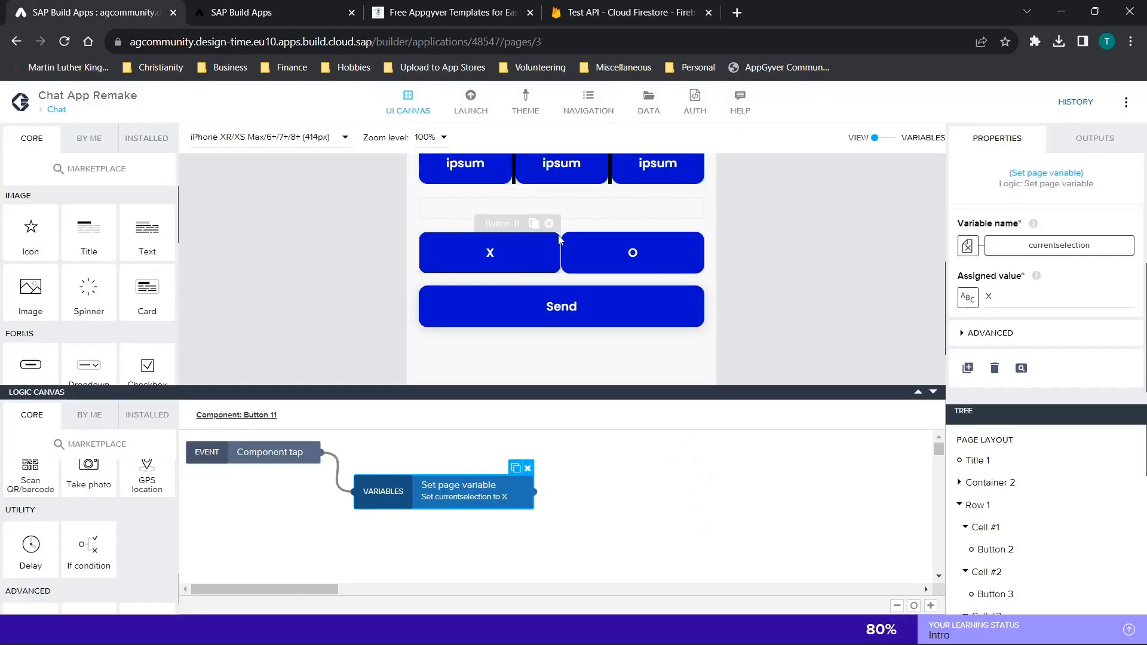
scroll(560, 239, "up", 5)
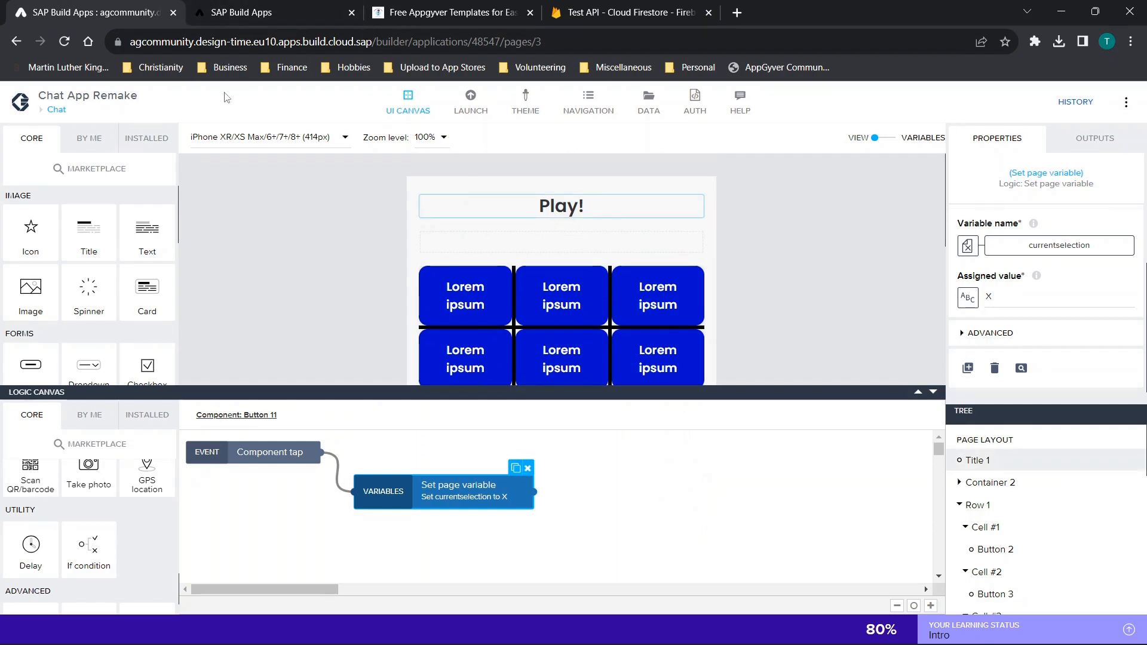
left_click(931, 393)
scroll(734, 265, "down", 3)
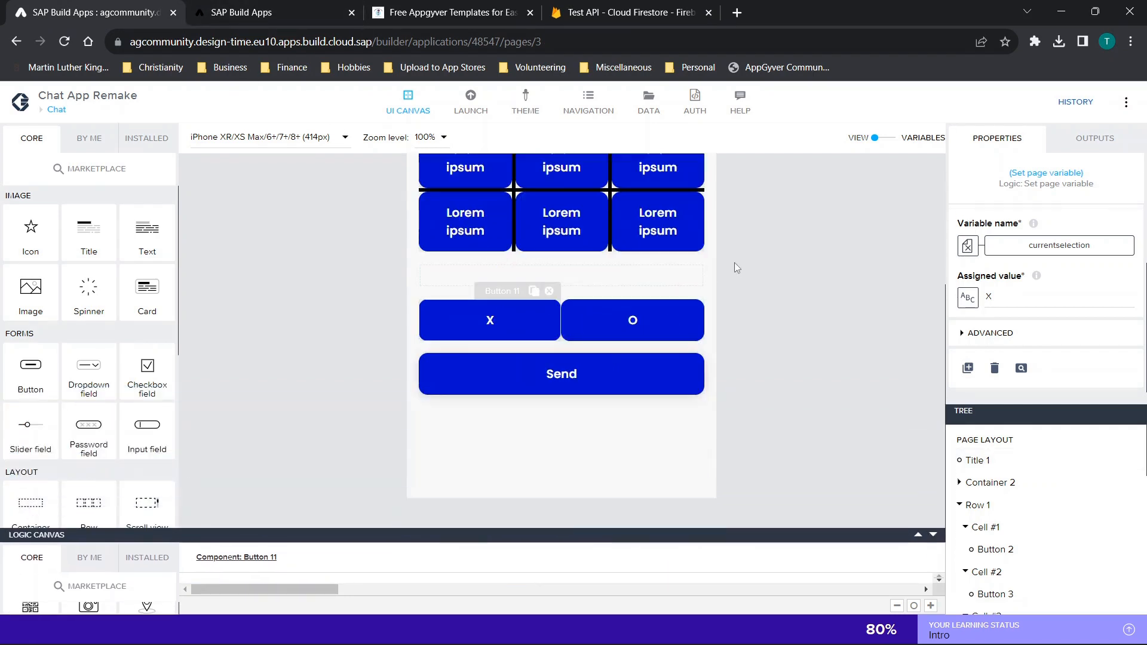
Check the sent board's document in Firestore, then inspect the HTTP request node in the Send button's logic on the Chat page.
left_click(610, 6)
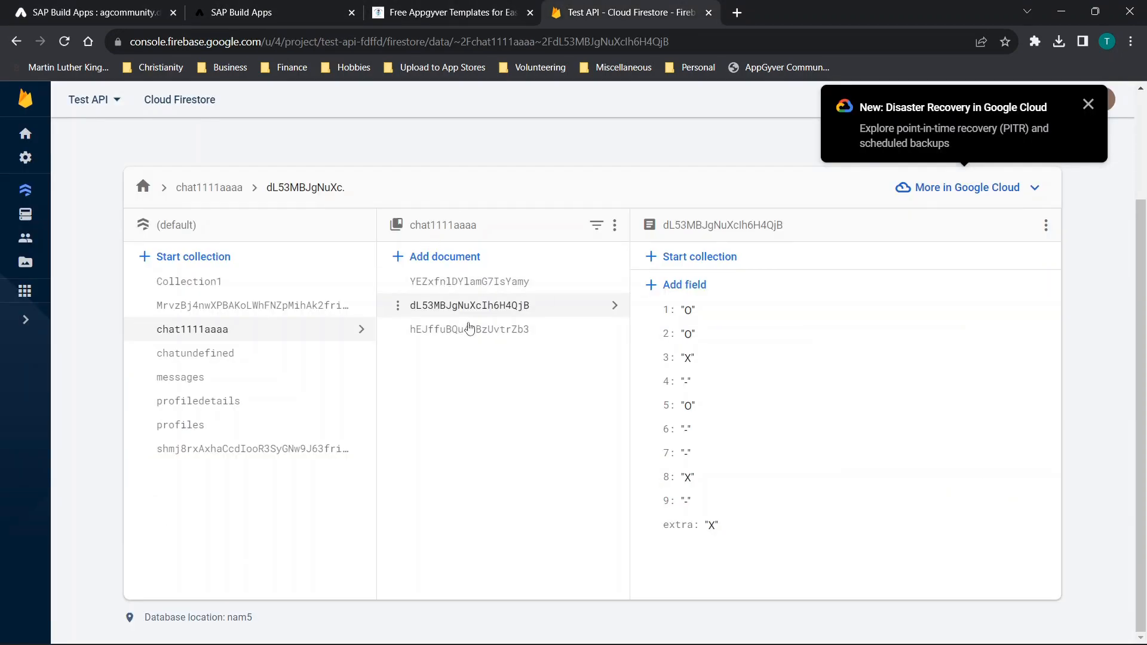
left_click(207, 8)
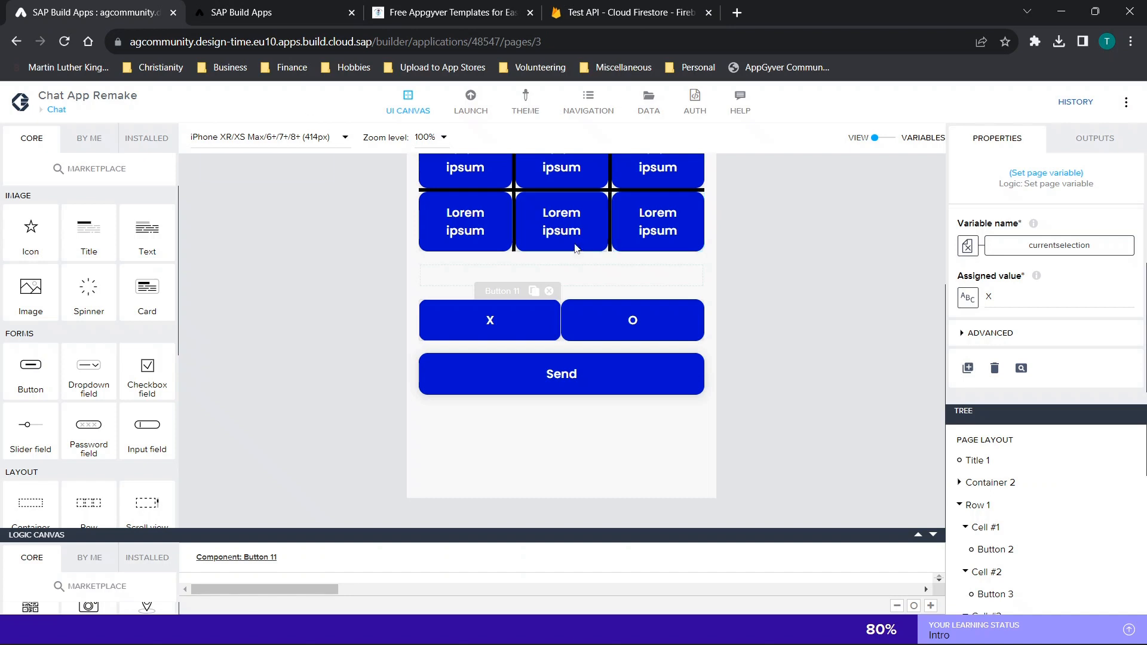
left_click(600, 391)
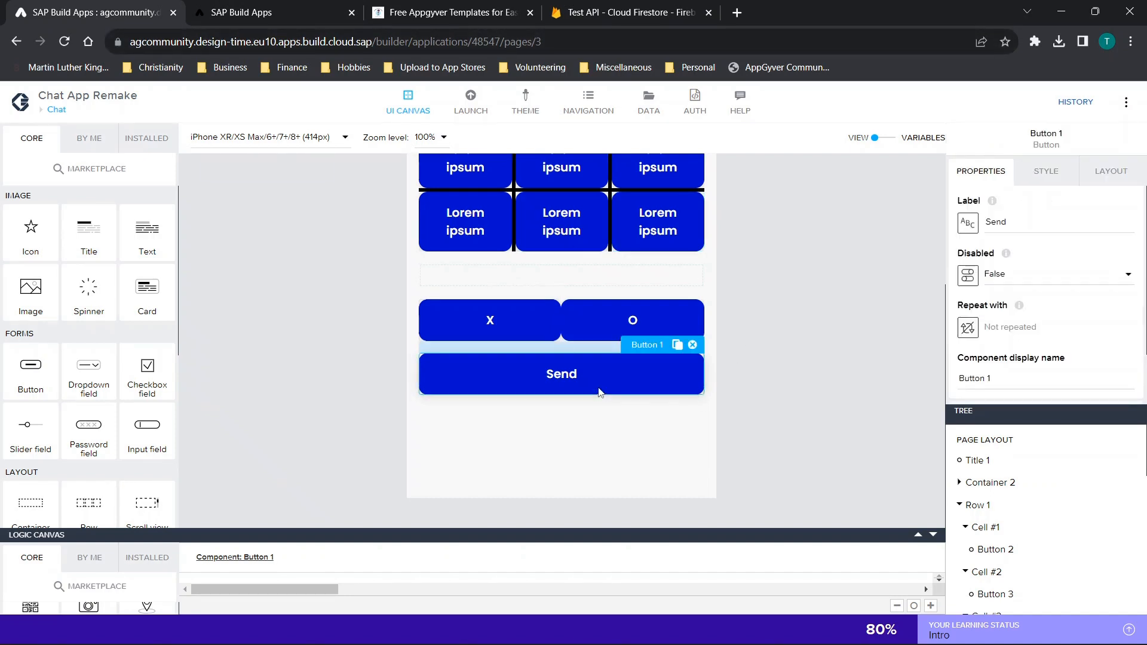
scroll(1046, 440, "down", 3)
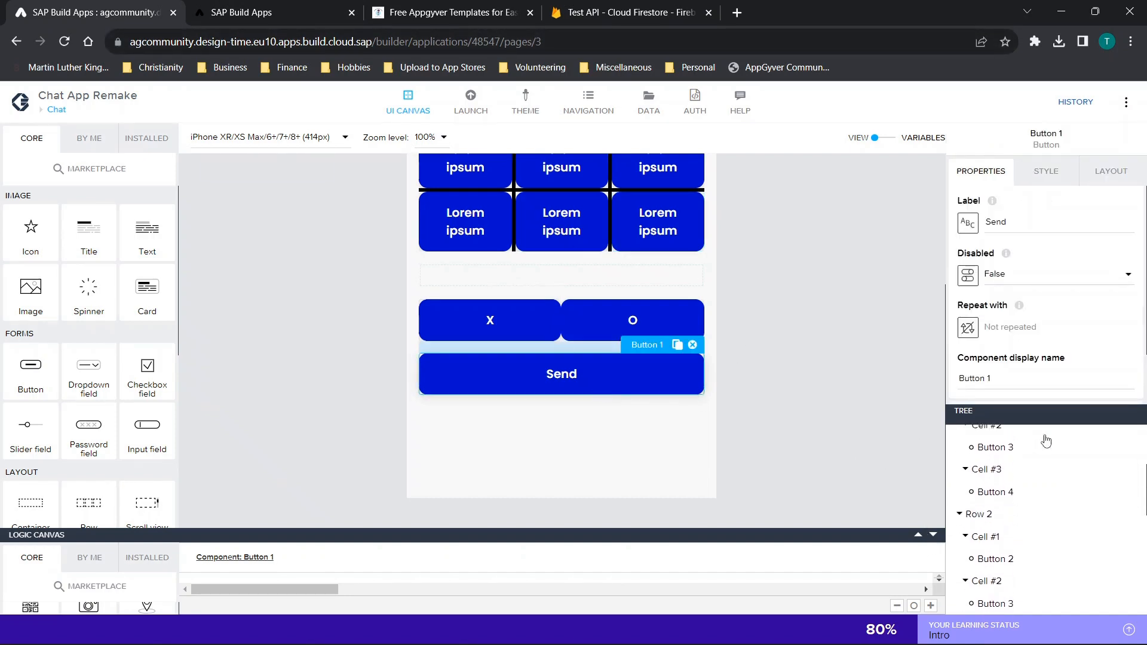
left_click(918, 536)
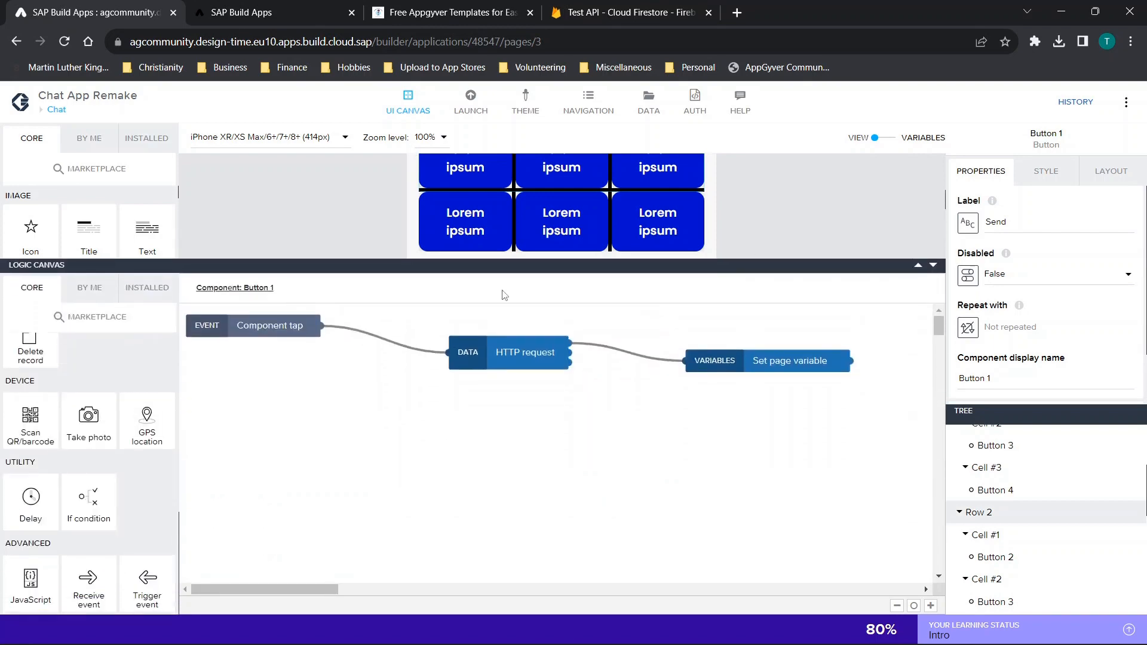
left_click(505, 358)
left_click(991, 317)
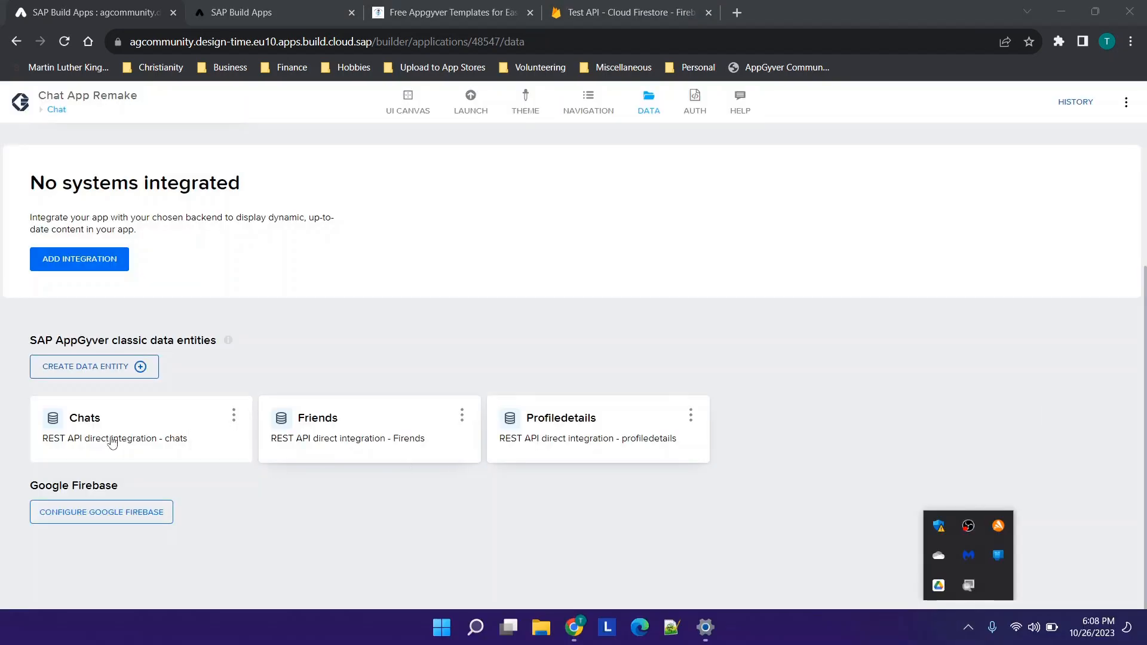
Return to the Chat page and examine its game board layout and the logic flow that runs from the Page mounted event.
left_click(57, 111)
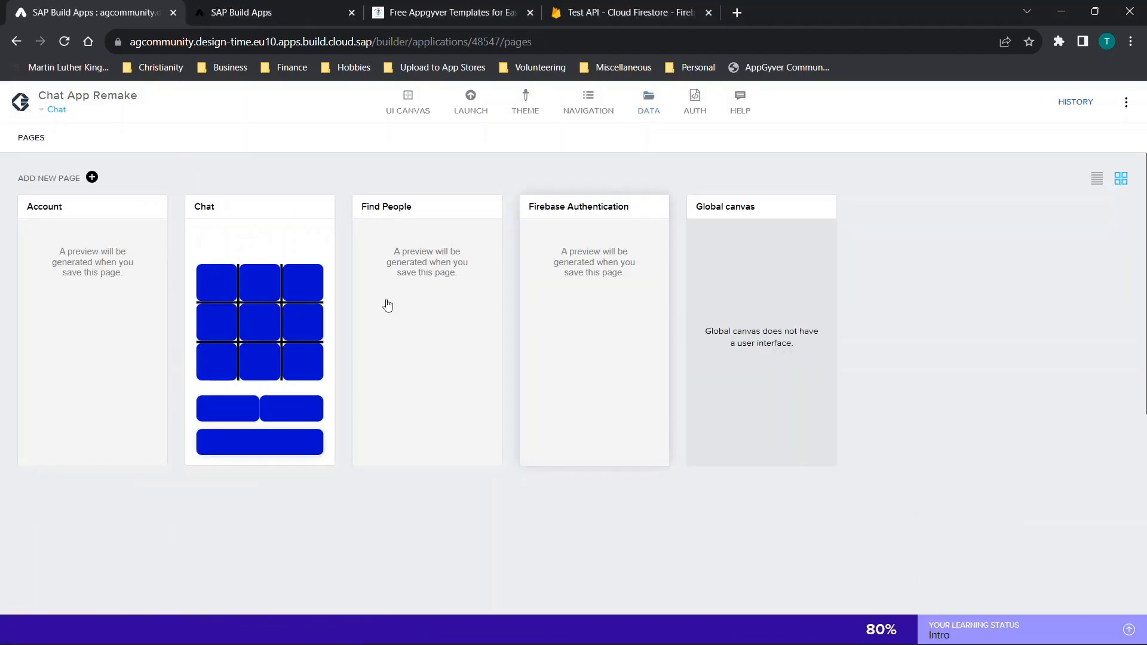
left_click(244, 293)
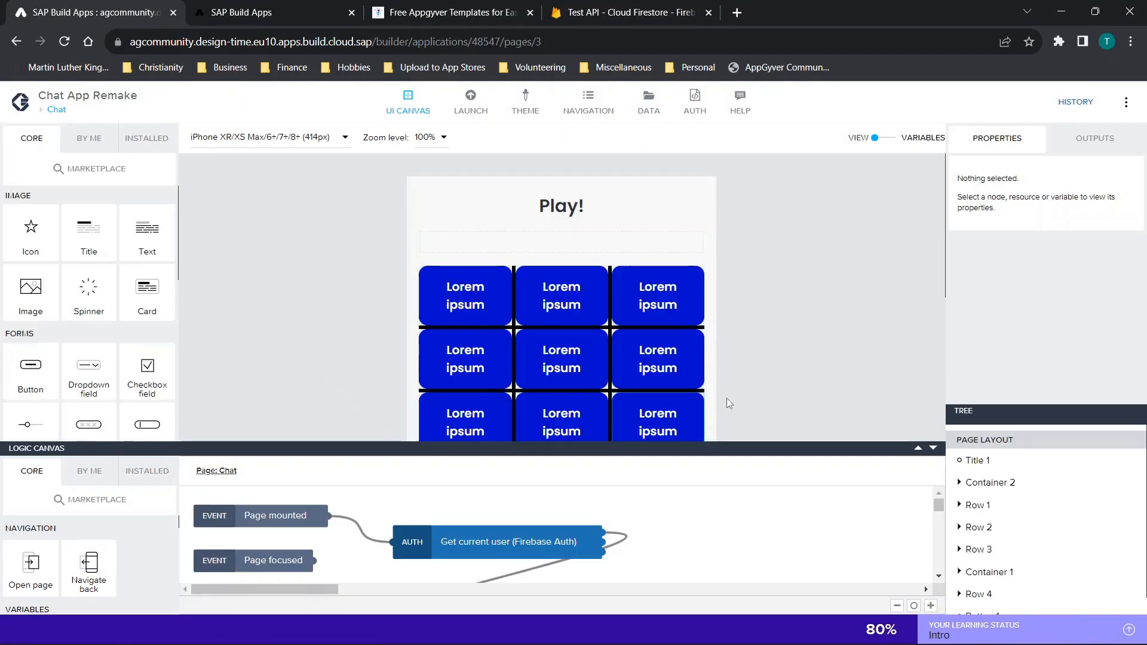
scroll(812, 399, "down", 4)
scroll(9, 553, "down", 8)
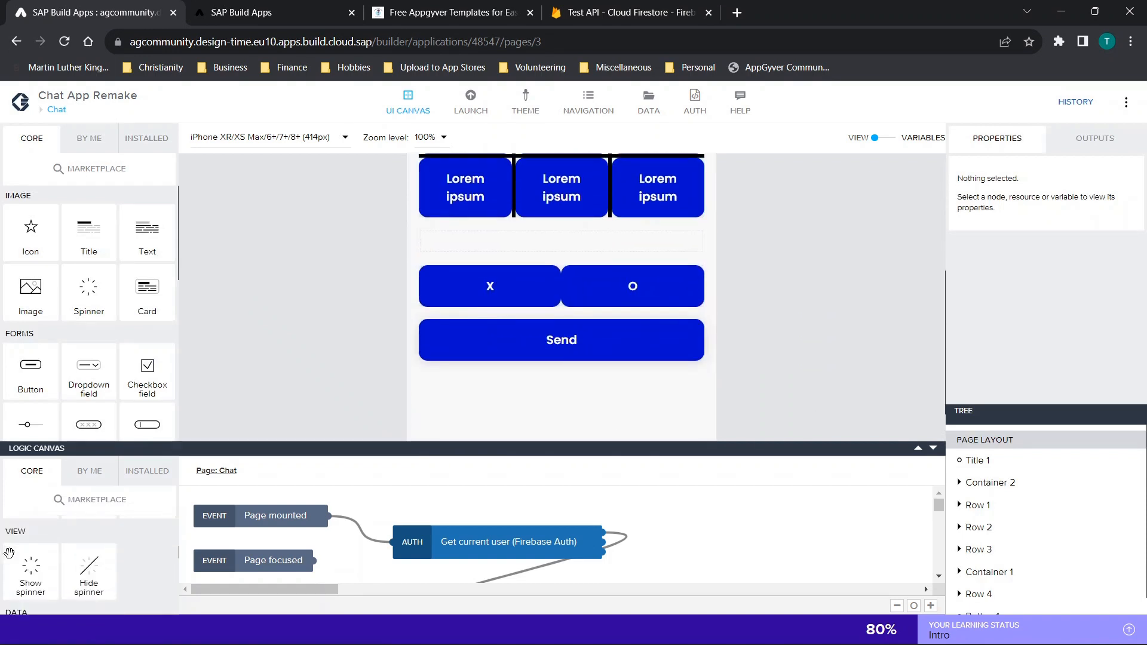
scroll(9, 553, "up", 1)
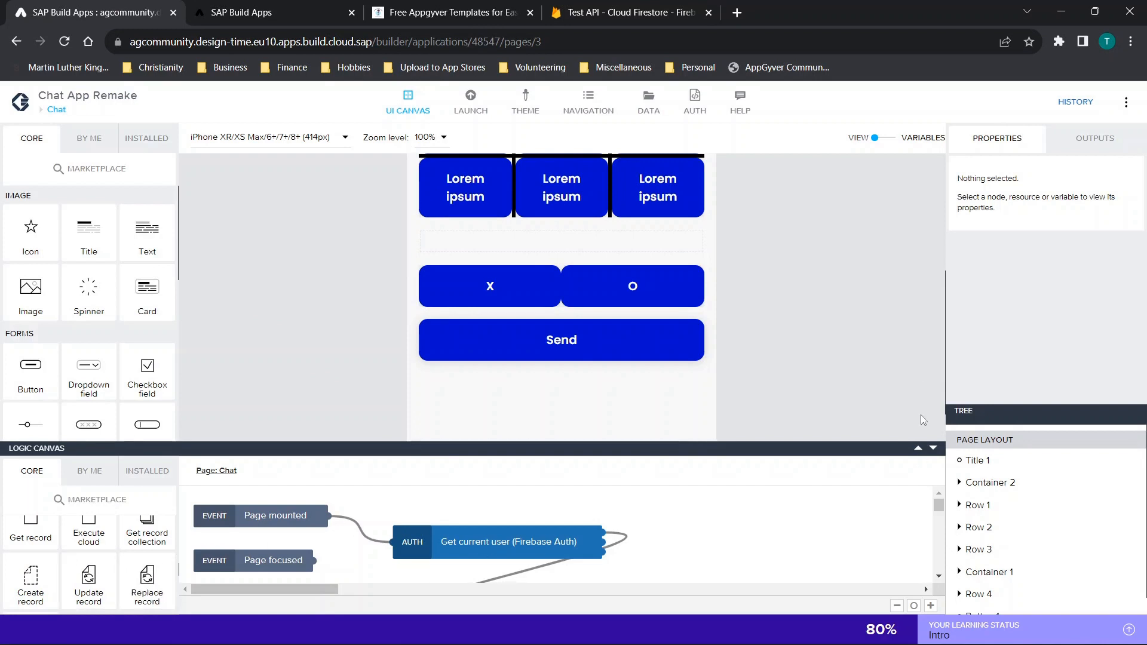
scroll(738, 513, "down", 5)
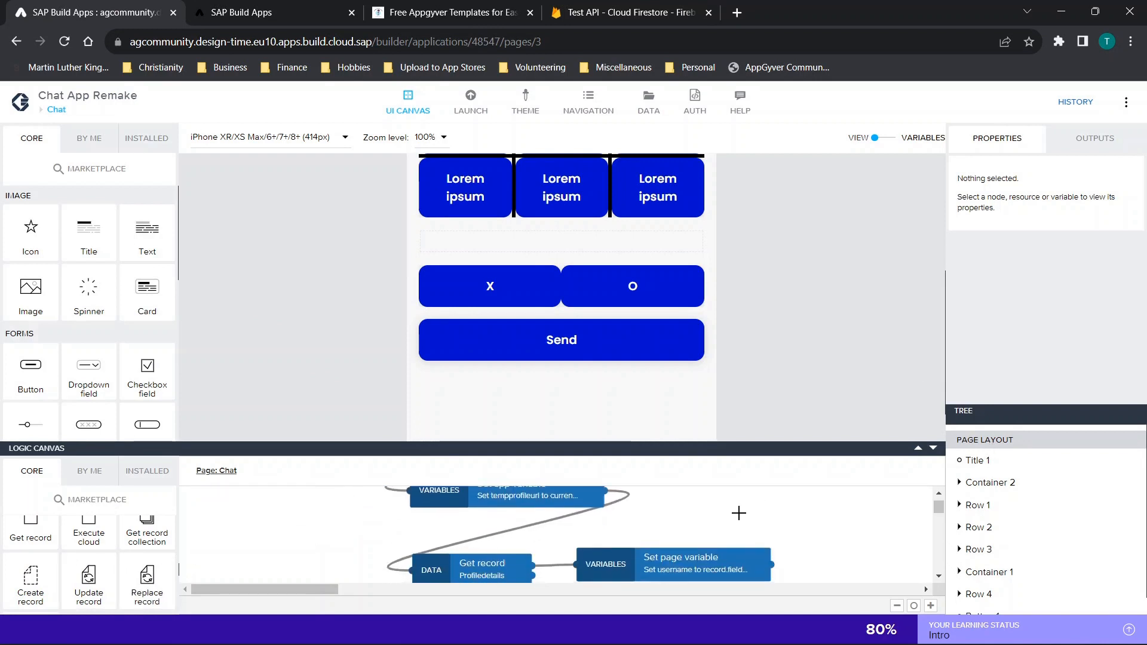
scroll(739, 513, "up", 1)
scroll(815, 342, "up", 2)
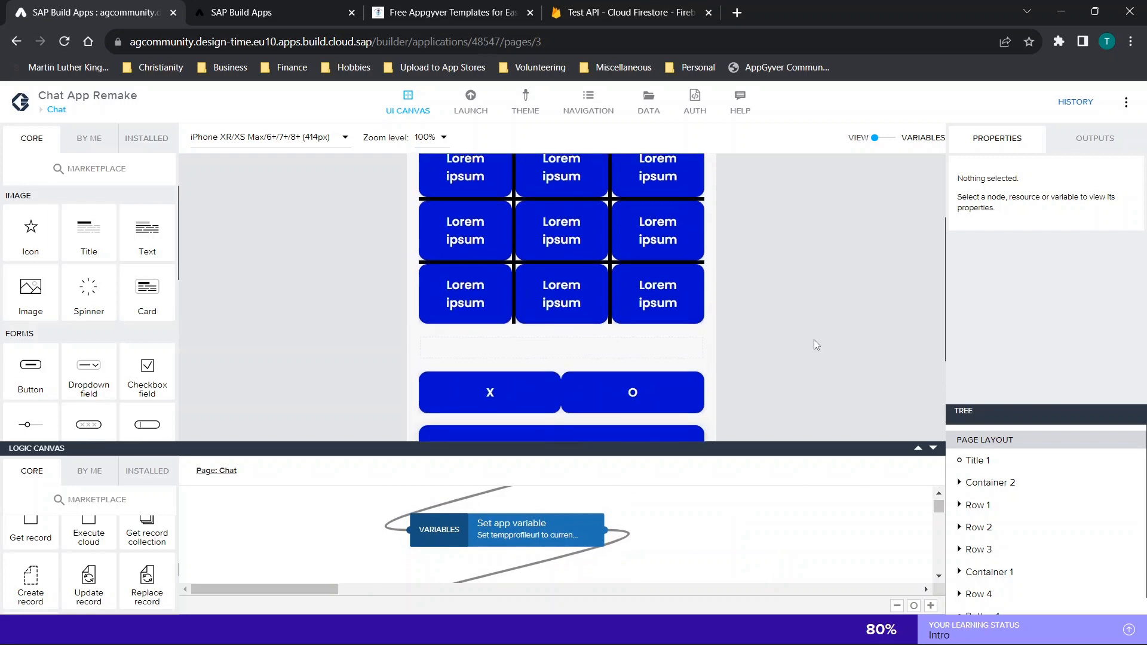
left_click(972, 446)
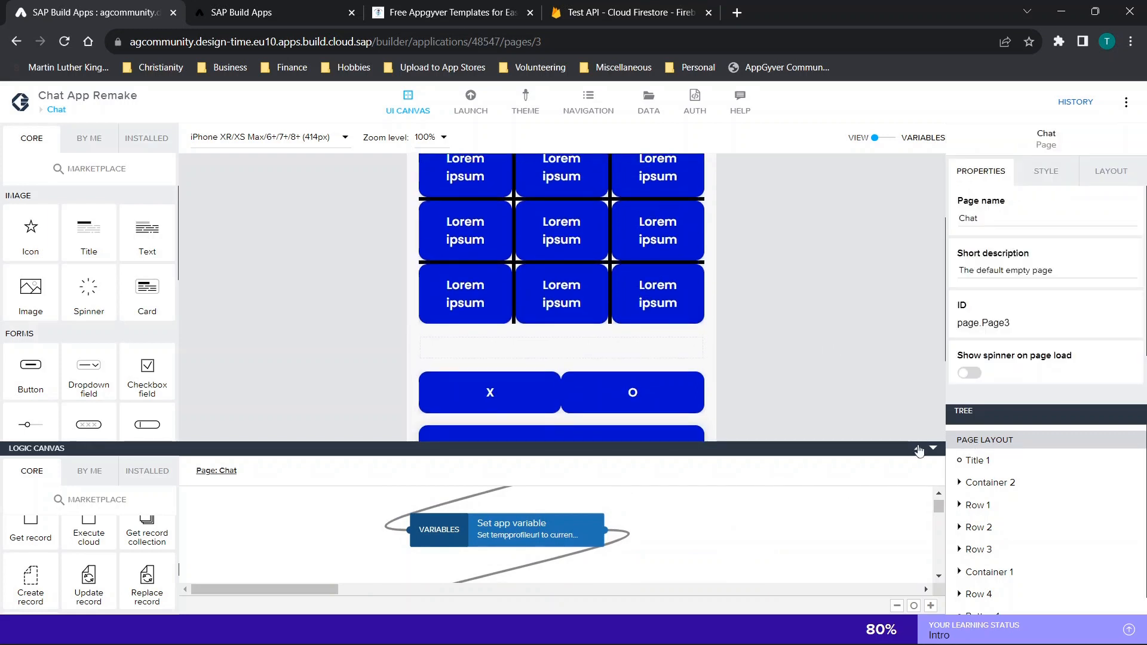
left_click(919, 449)
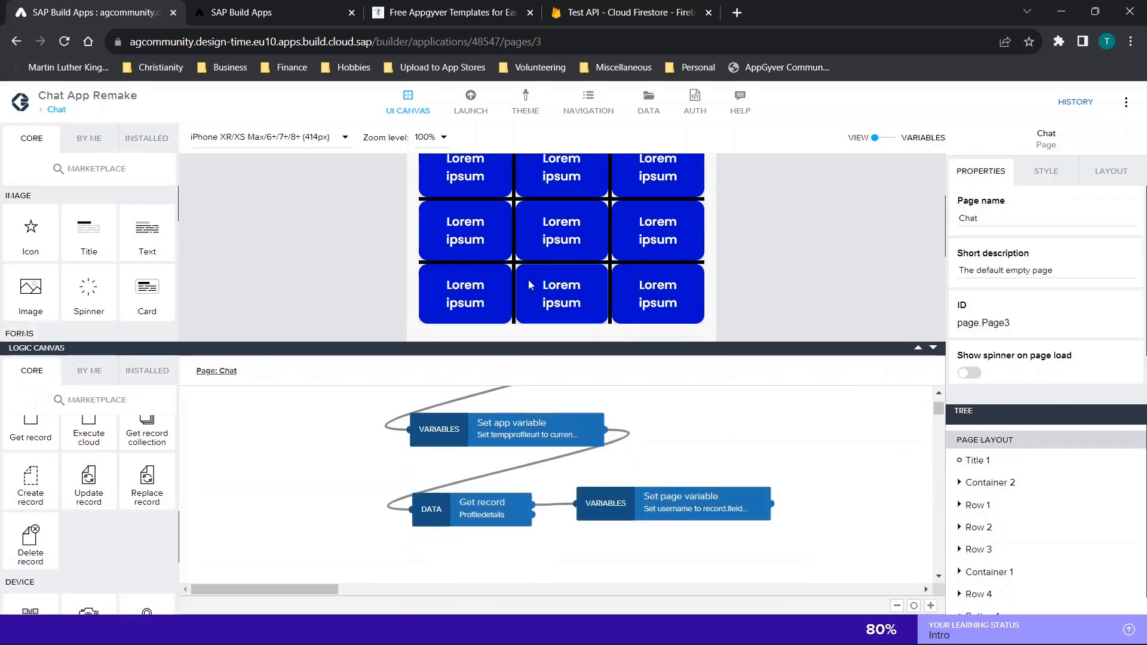
scroll(528, 280, "down", 2)
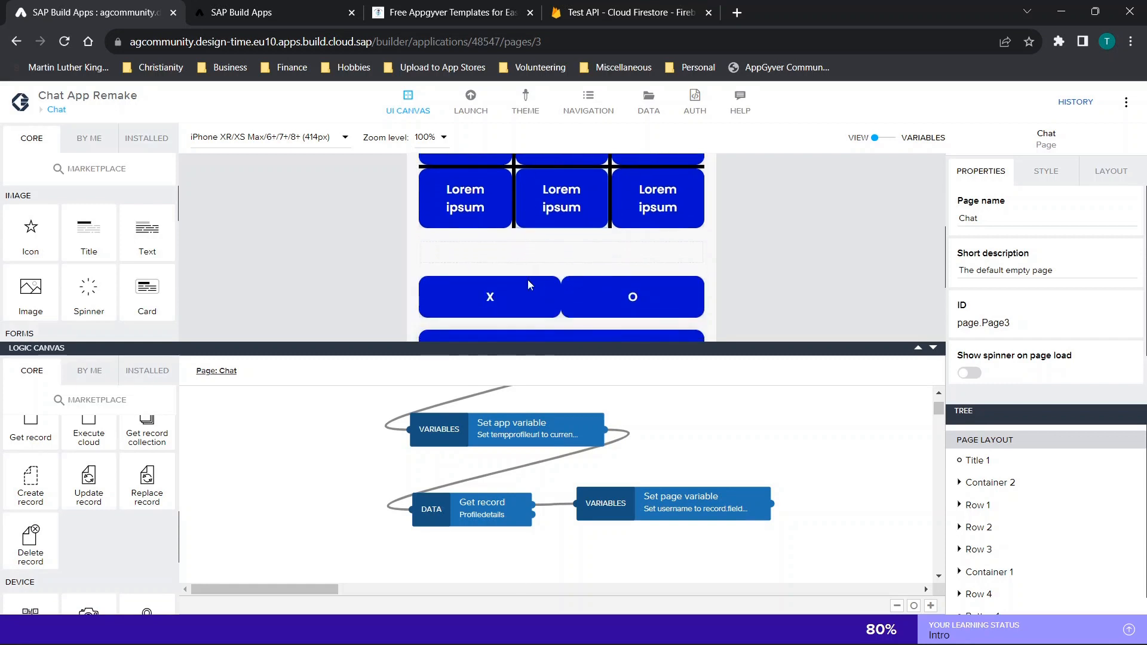
scroll(528, 285, "up", 3)
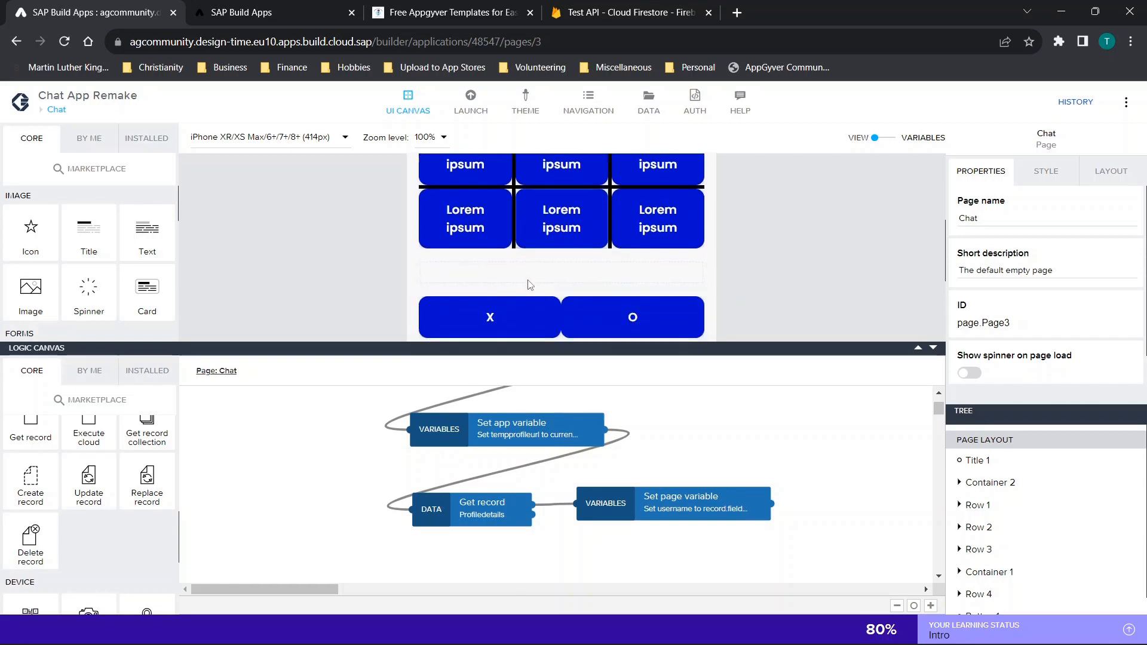
scroll(528, 284, "down", 3)
scroll(528, 284, "up", 3)
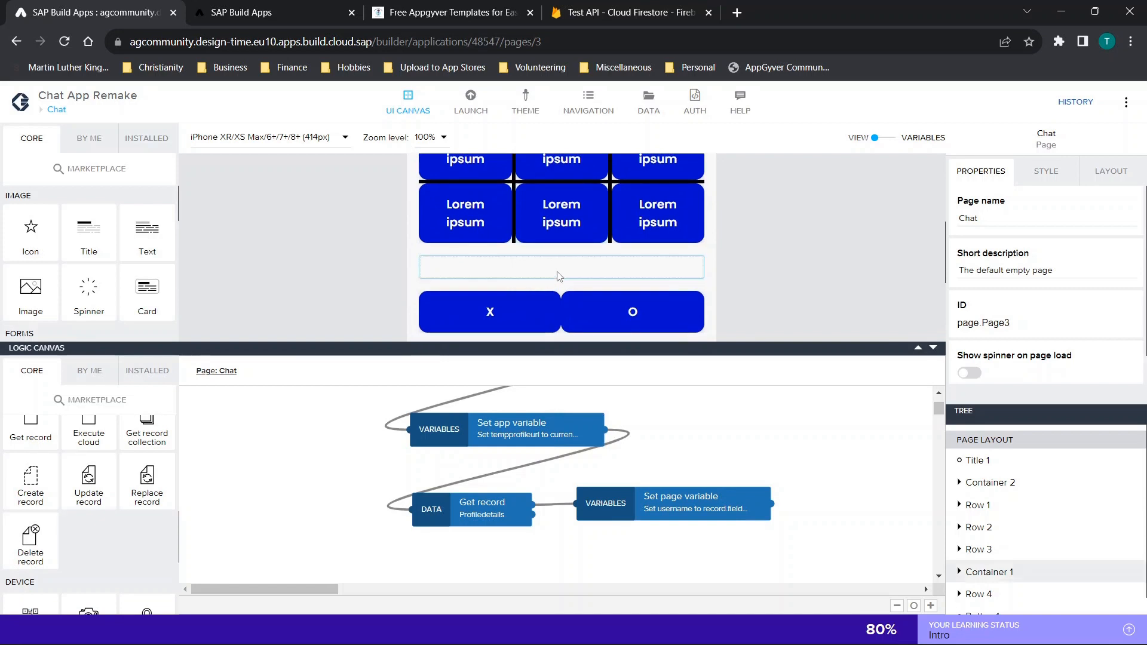
scroll(628, 459, "up", 2)
scroll(628, 458, "down", 3)
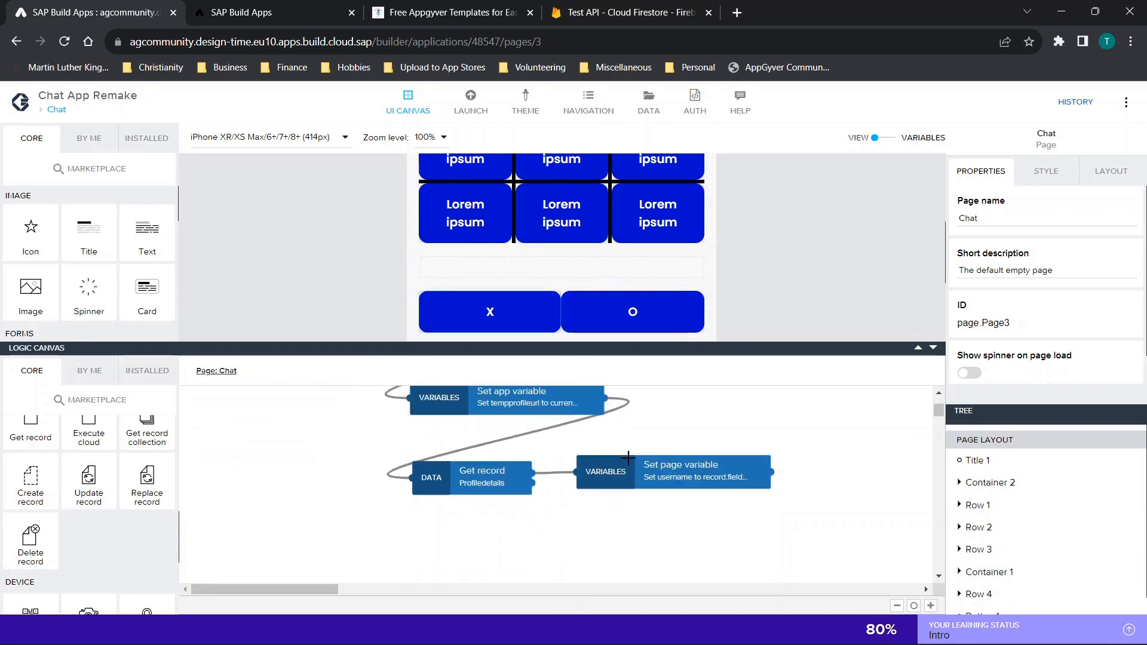
scroll(628, 458, "up", 2)
scroll(628, 459, "up", 1)
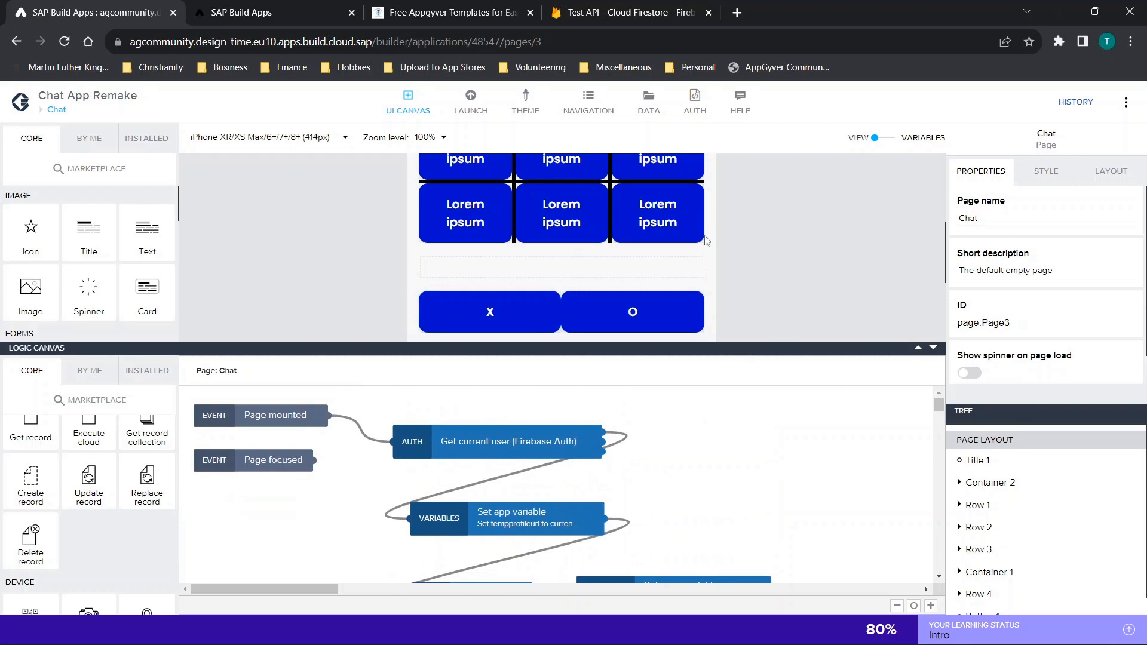
Open the Chats data entity's Get Collection configuration after checking the stored board documents in Firestore.
left_click(648, 104)
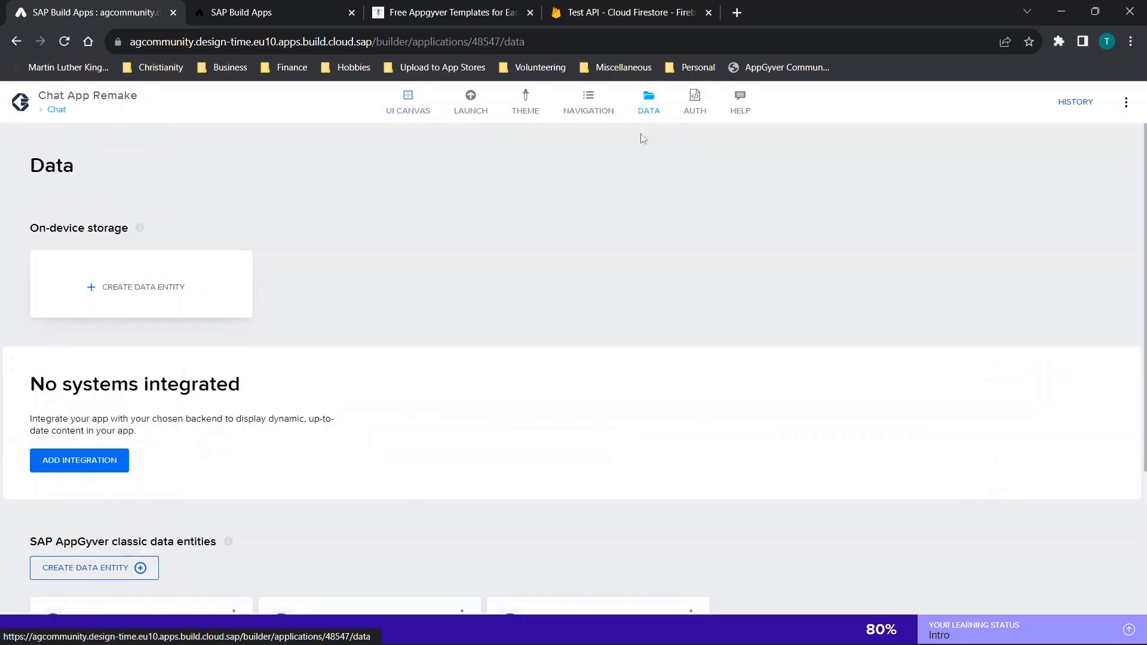
scroll(366, 333, "down", 3)
left_click(627, 13)
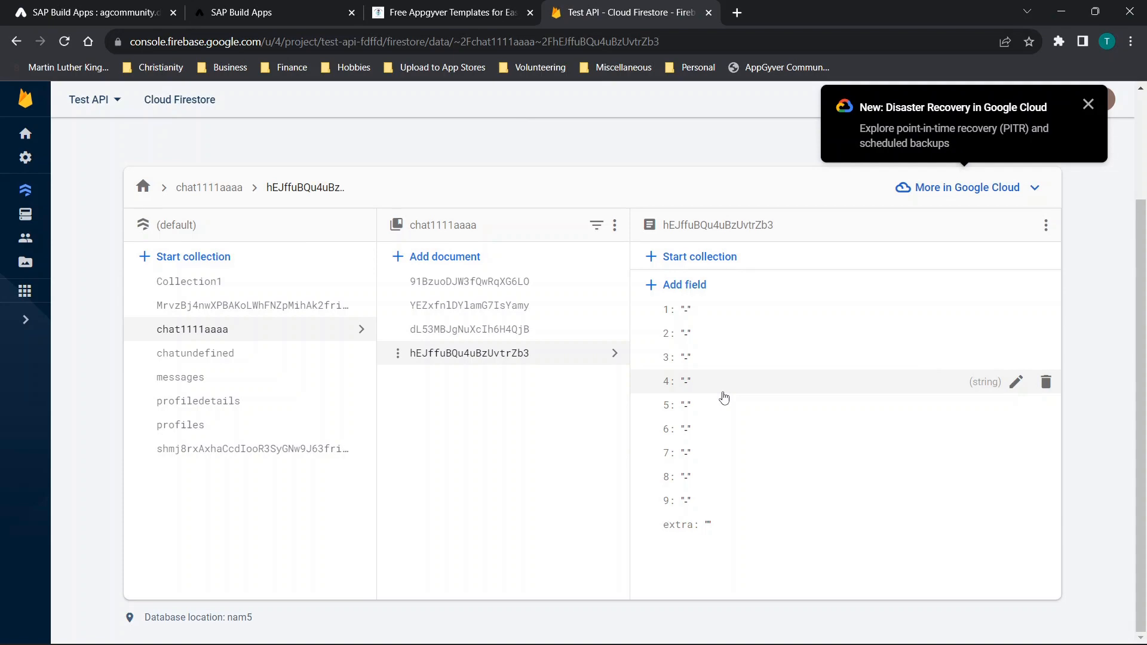
left_click(76, 6)
left_click(135, 419)
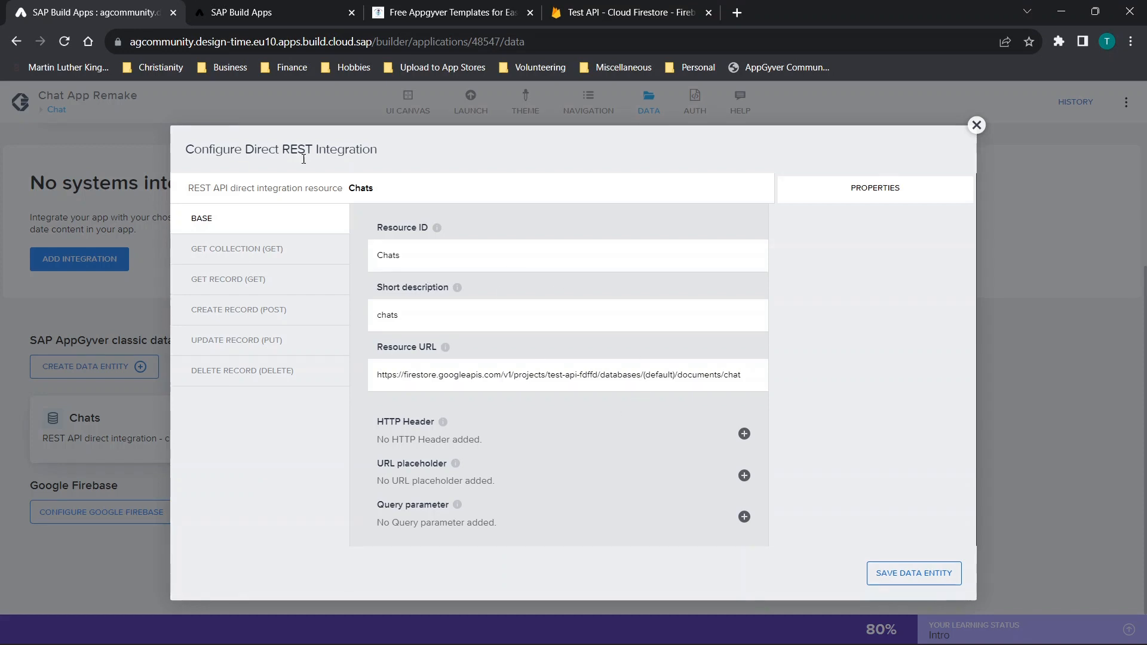
left_click(234, 251)
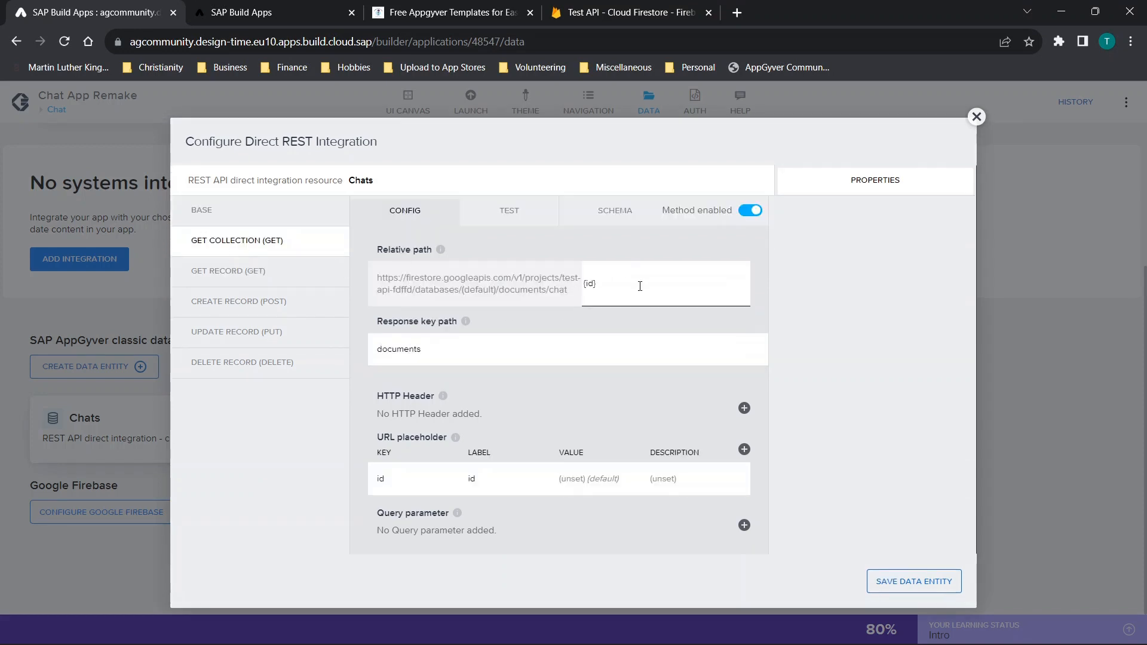
Test the Chats Get Collection request with the id set to static text 1111aaaa, and read through the response.
left_click(500, 221)
left_click(387, 422)
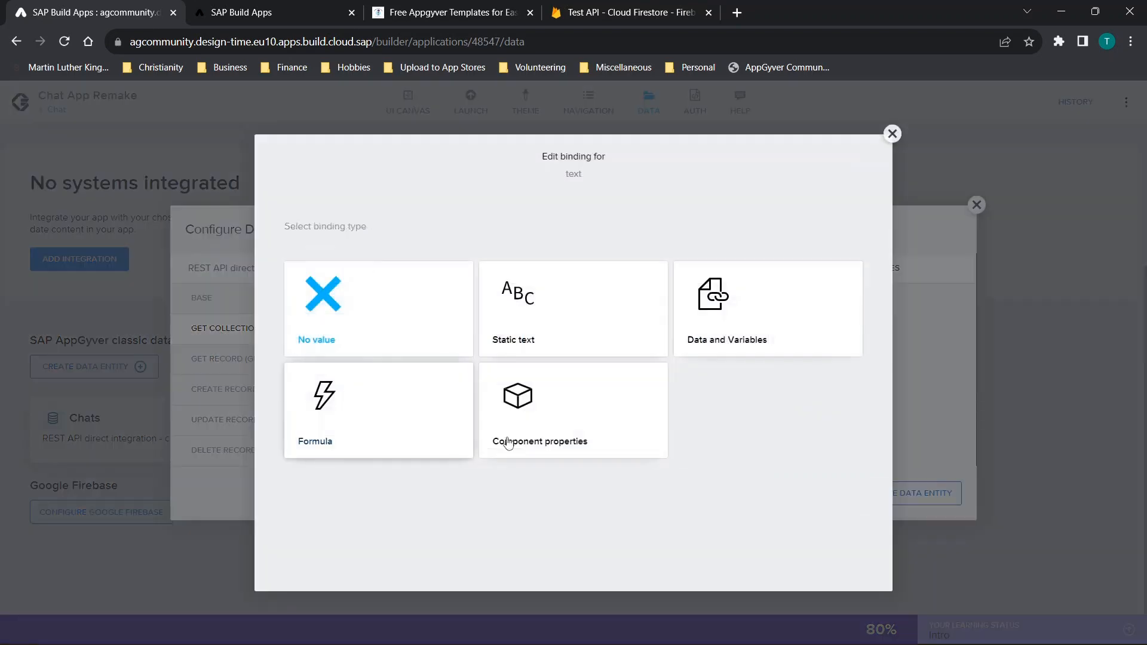
left_click(561, 319)
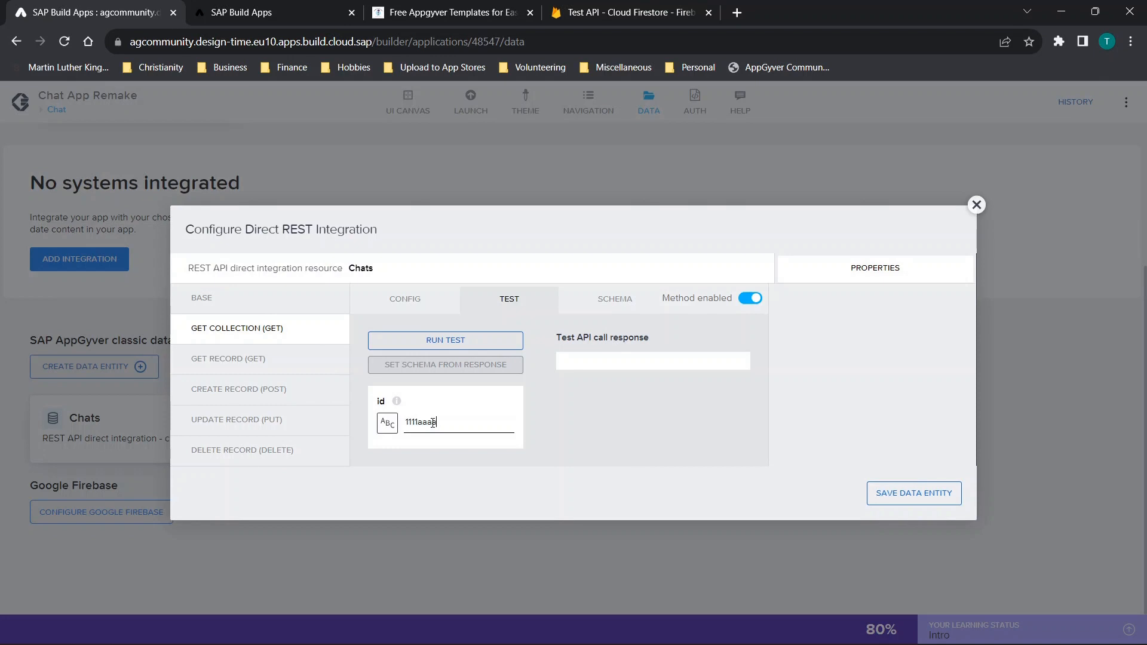
left_click(484, 341)
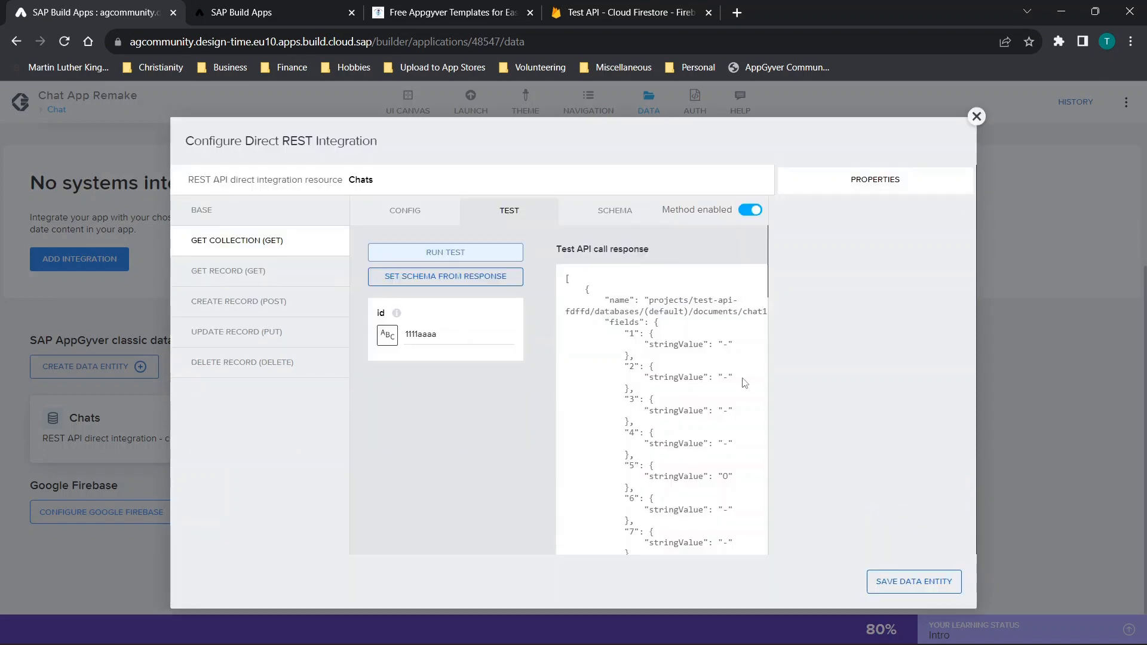
scroll(745, 382, "down", 3)
scroll(745, 383, "down", 8)
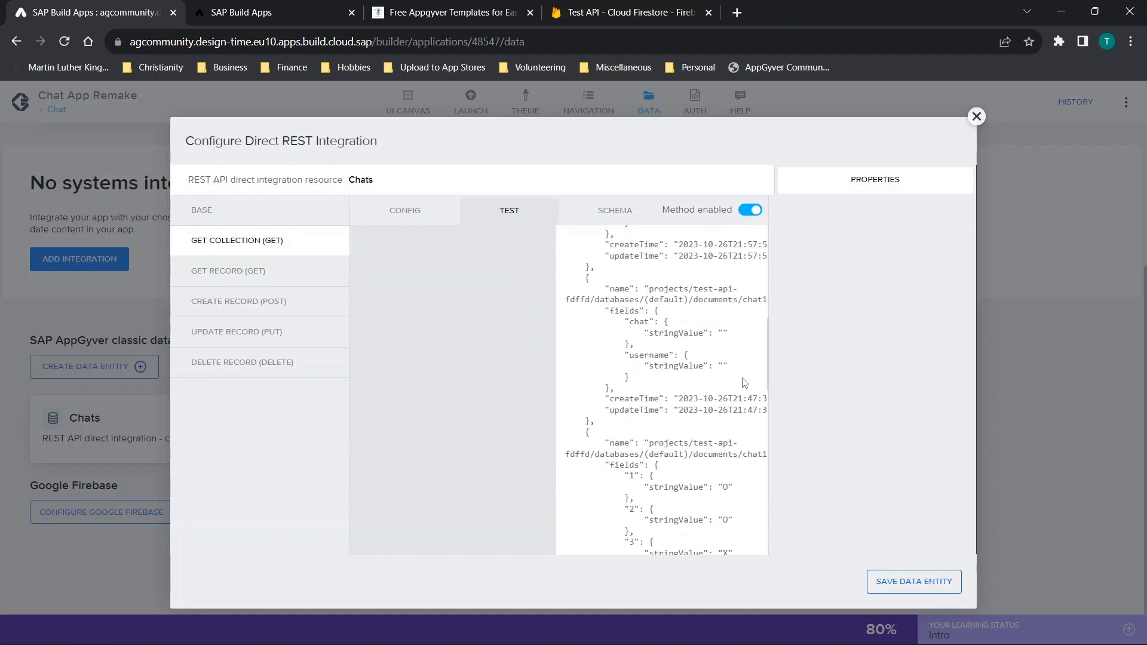
Switch to Firestore and delete the document YEZxfnlDYlamG7IsYamy with the chat and username fields from the collection chat1111aaaa.
left_click(627, 12)
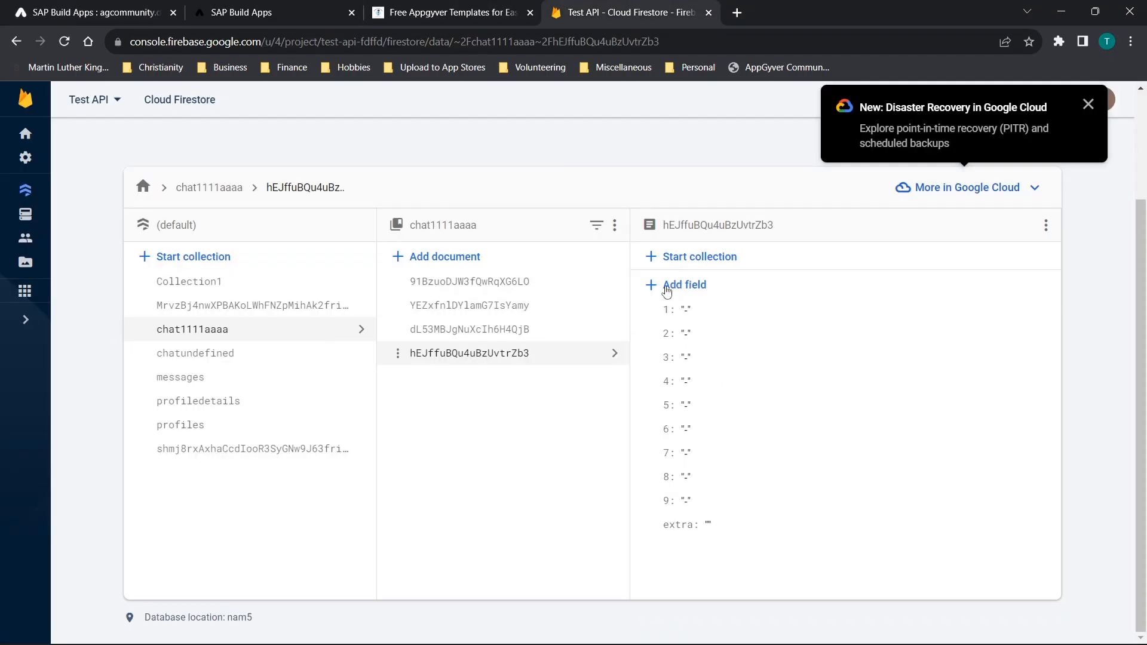
left_click(481, 282)
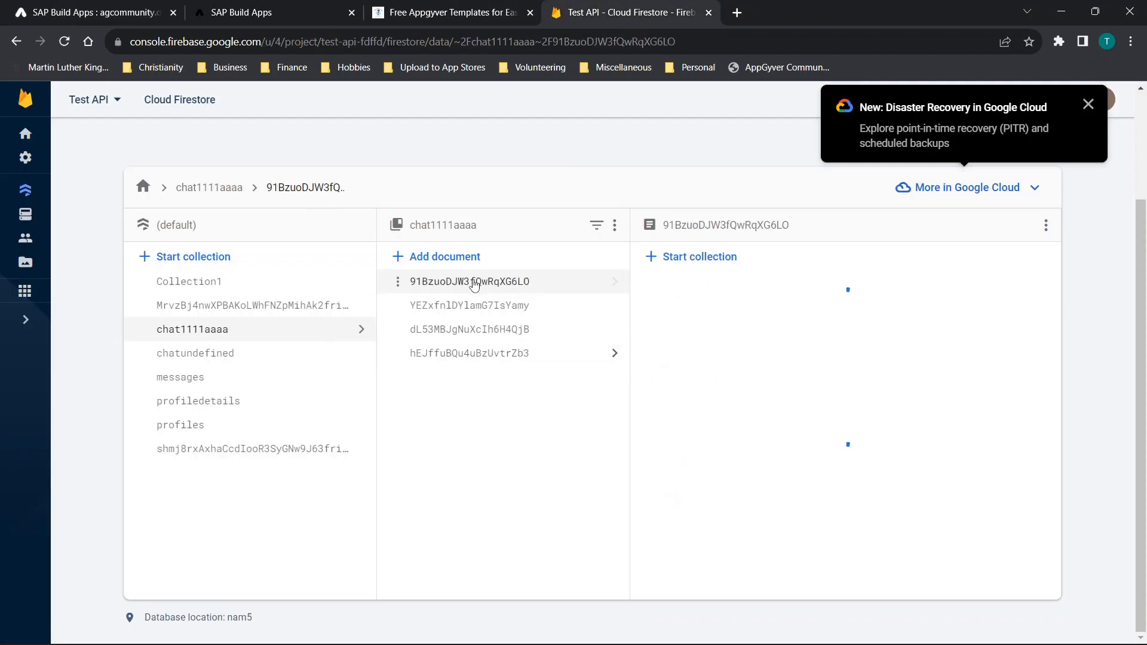
left_click(471, 305)
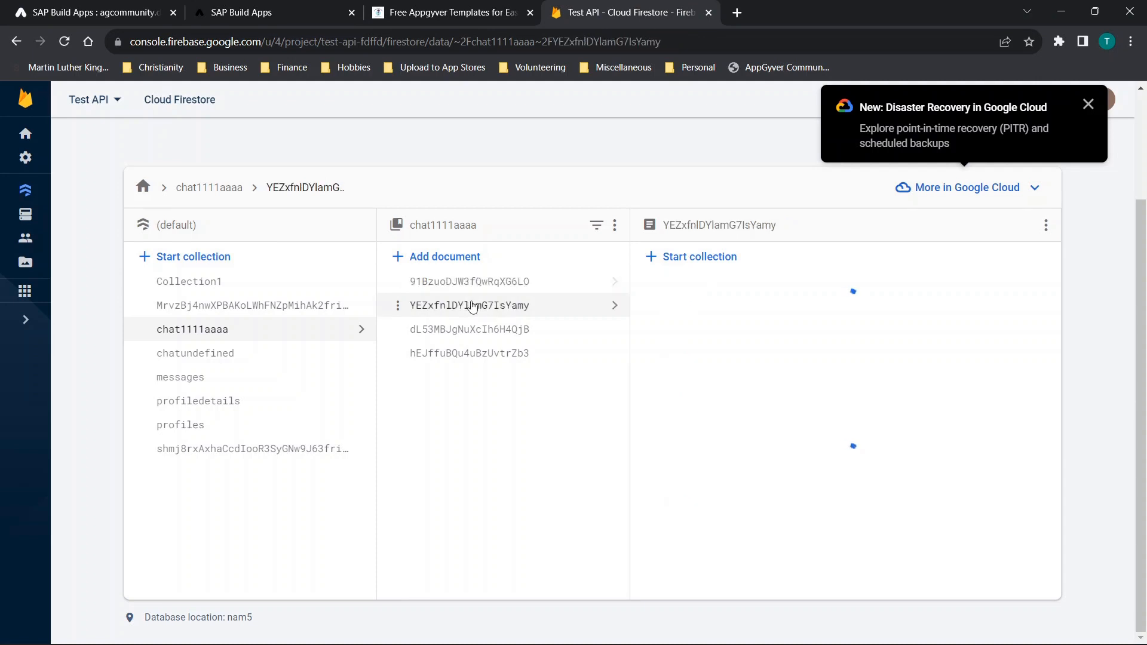
left_click(397, 305)
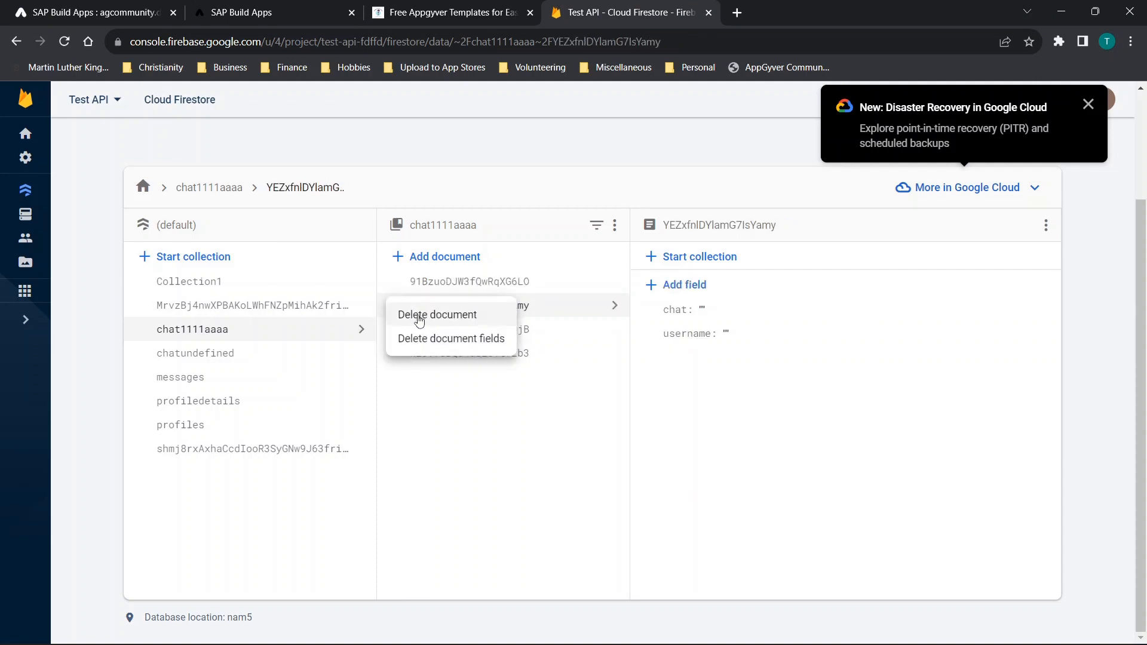
left_click(420, 321)
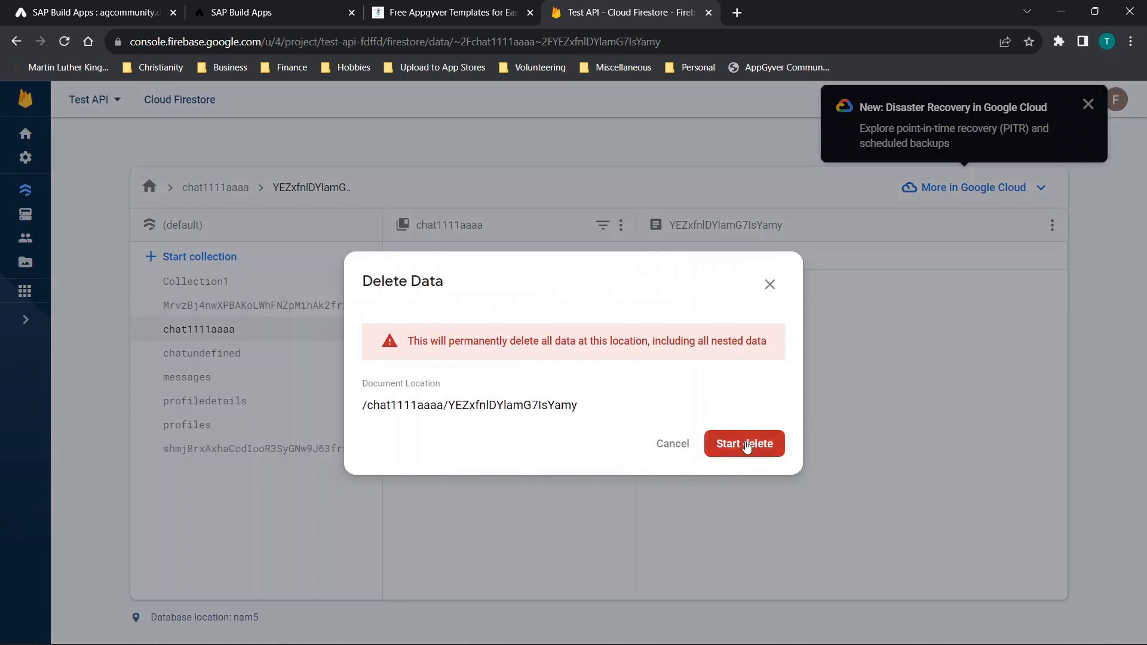
left_click(744, 443)
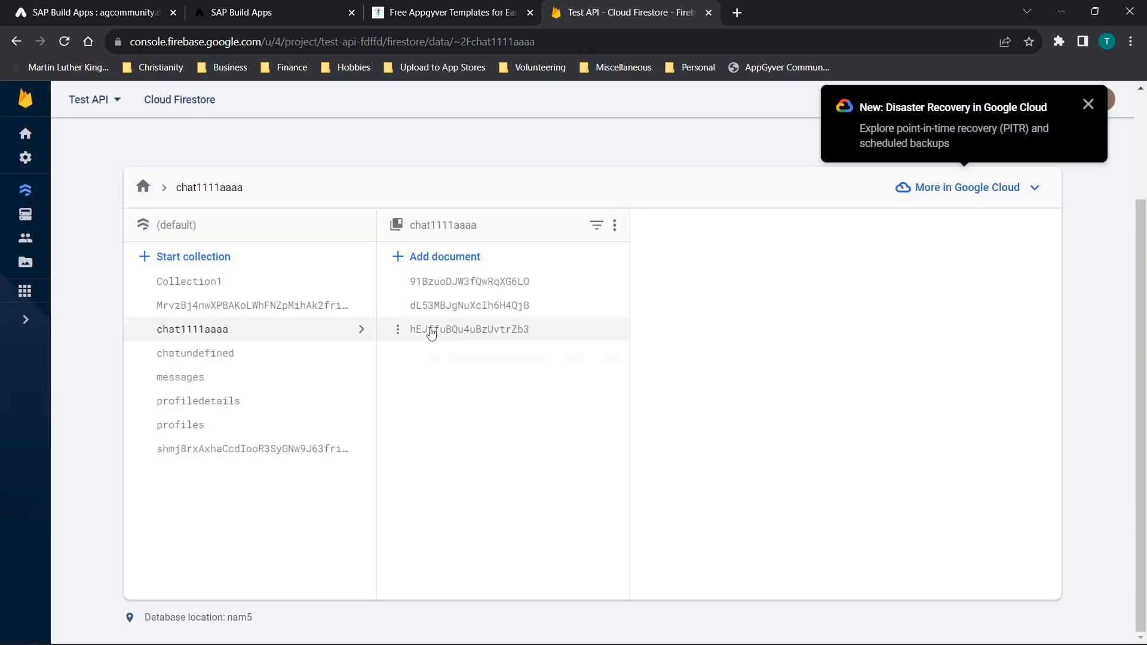
Delete the document dL53MBJgNuXcIh6H4QjB from the chat1111aaaa collection.
left_click(418, 305)
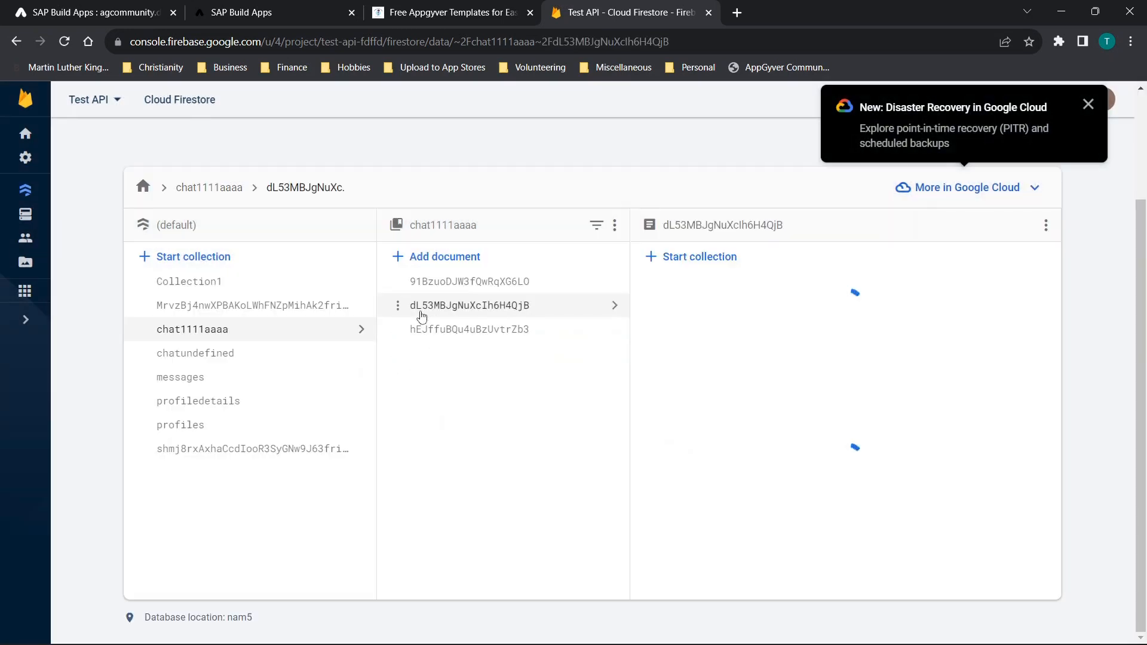
left_click(398, 306)
left_click(417, 327)
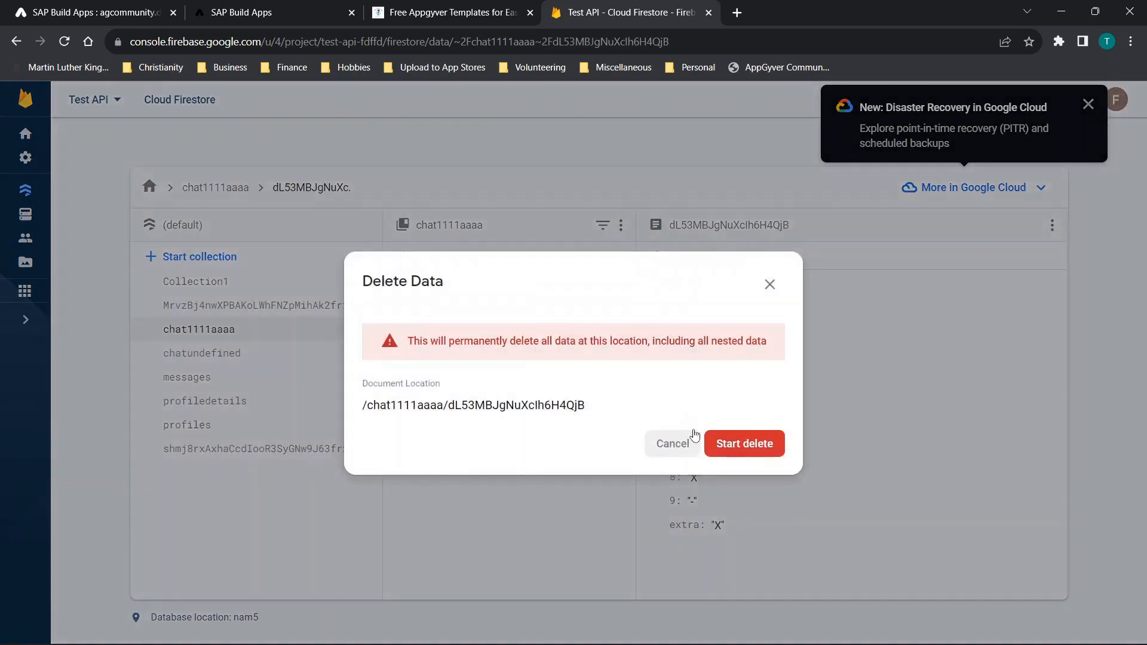
left_click(744, 443)
Delete the document hEJffuBQu4uBzUvtrZb3 from the same collection and open the document 91BzuoDJW3fQwRqXG6LO.
left_click(438, 315)
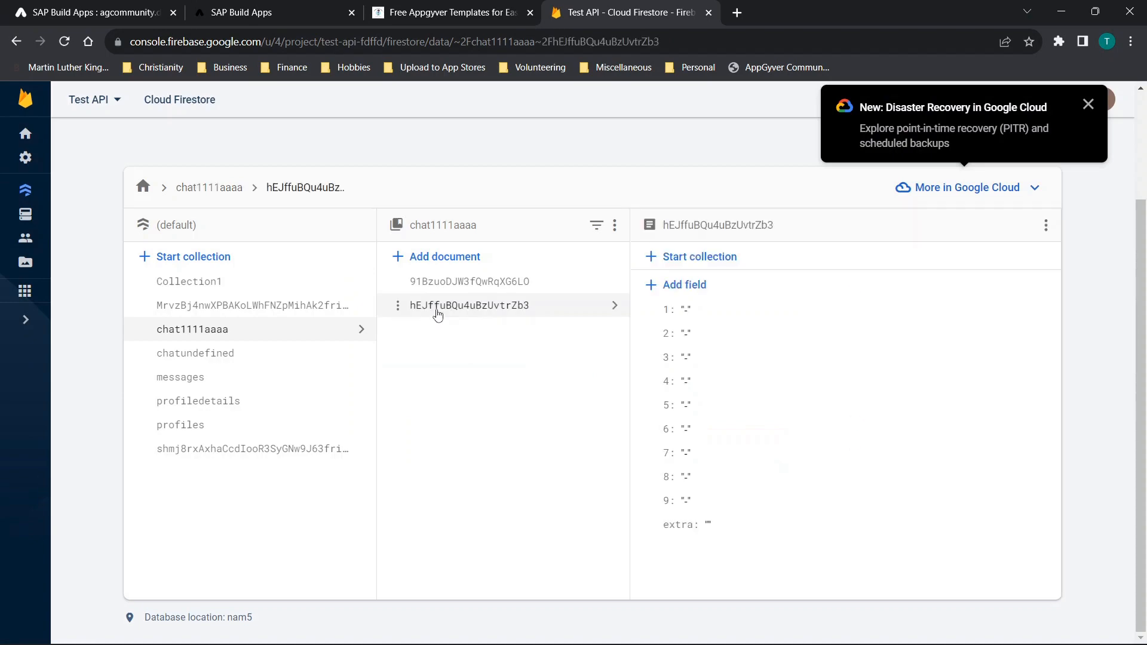
left_click(398, 308)
left_click(442, 321)
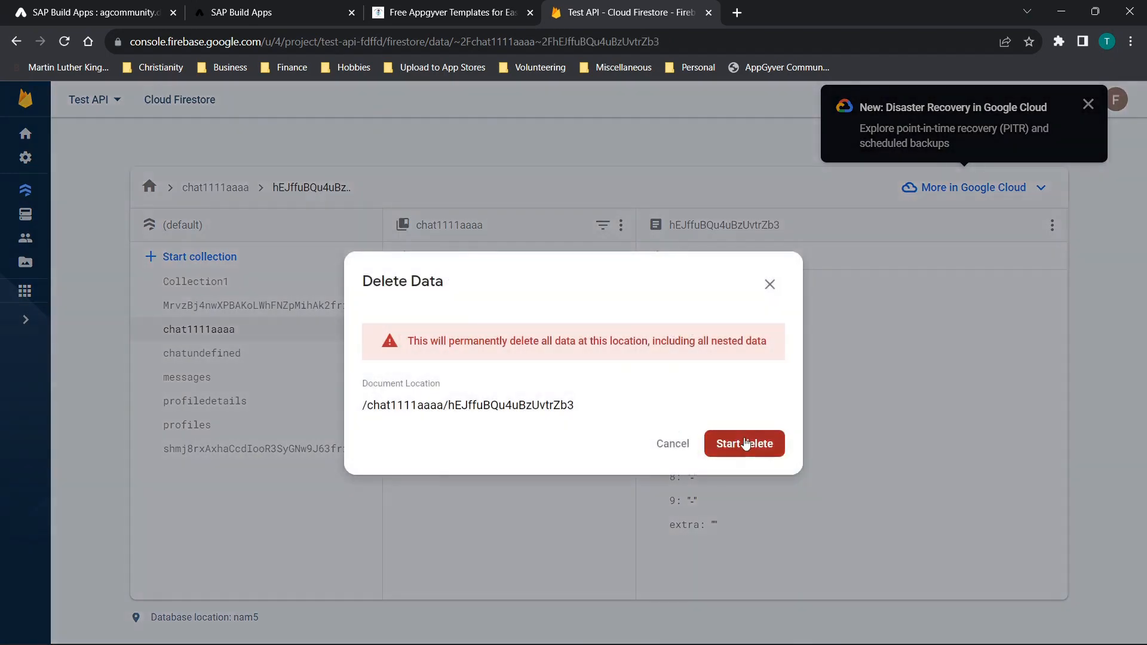
left_click(759, 443)
left_click(464, 282)
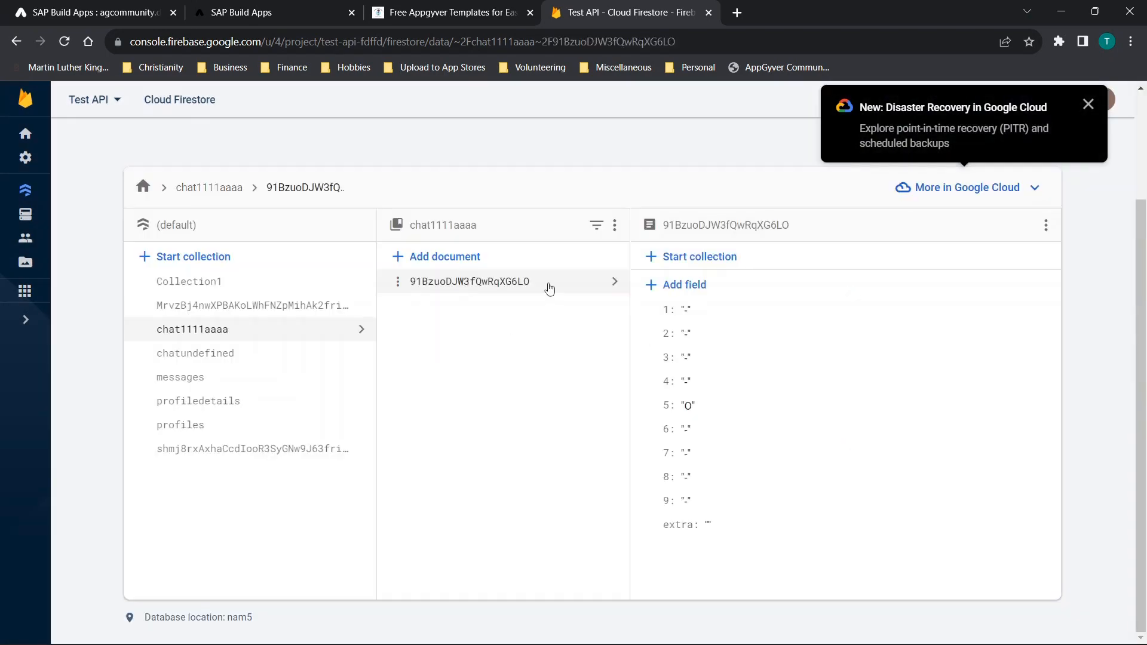
Switch to SAP Build Apps, rerun the Chats Get Collection test, set the schema from the response, and save the data entity and app.
left_click(116, 7)
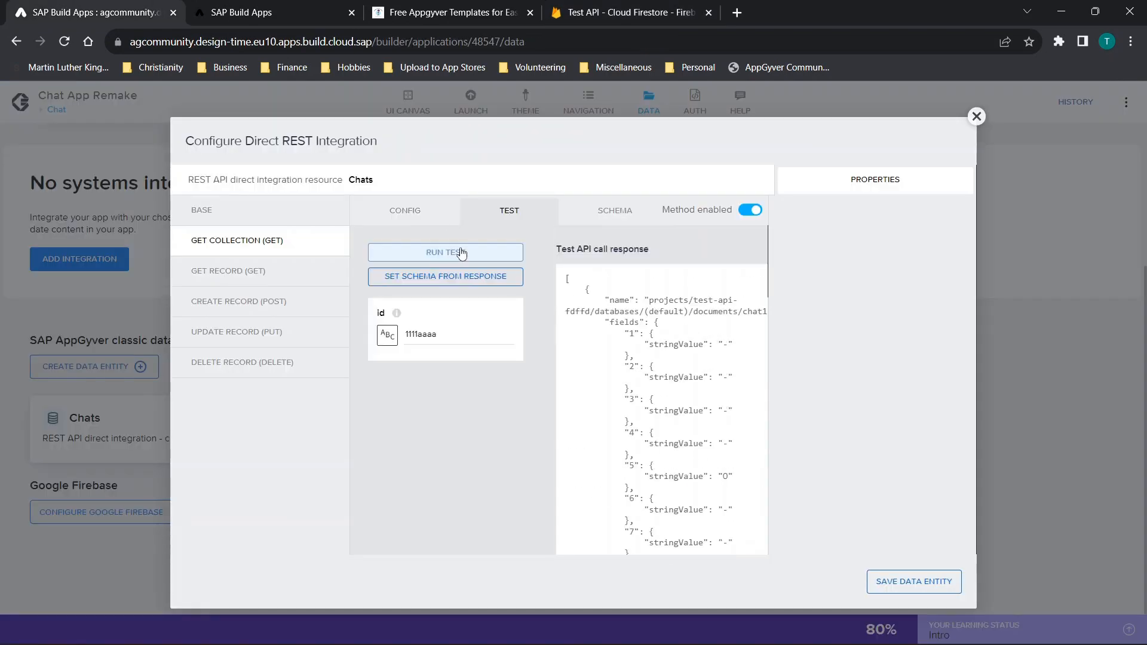
left_click(462, 253)
left_click(459, 277)
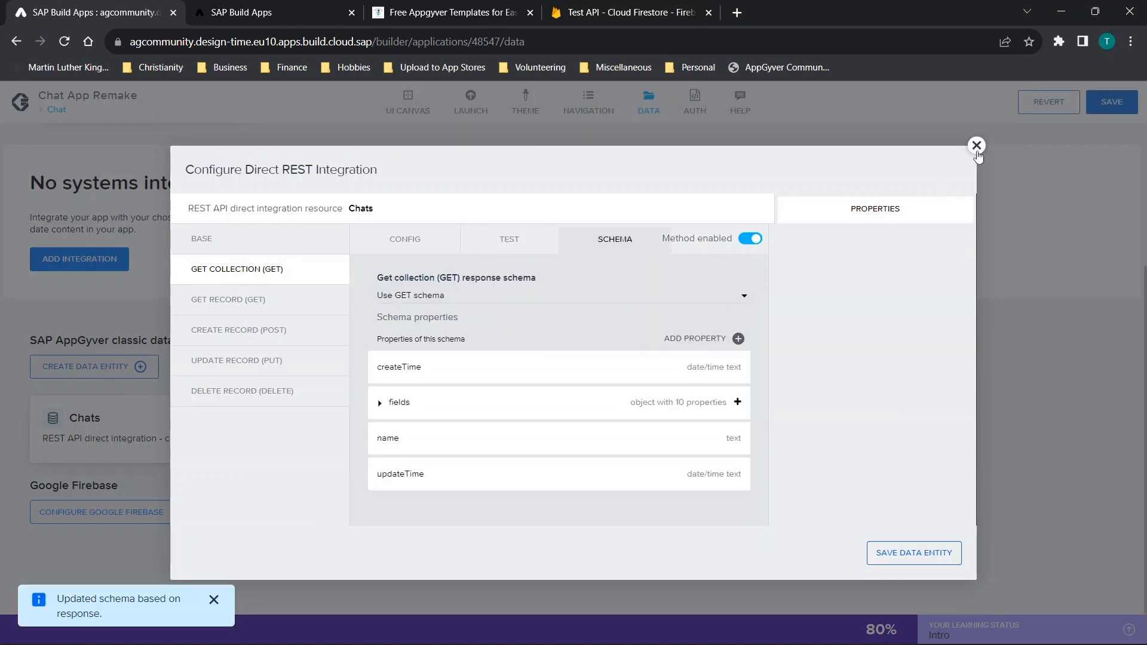
left_click(901, 554)
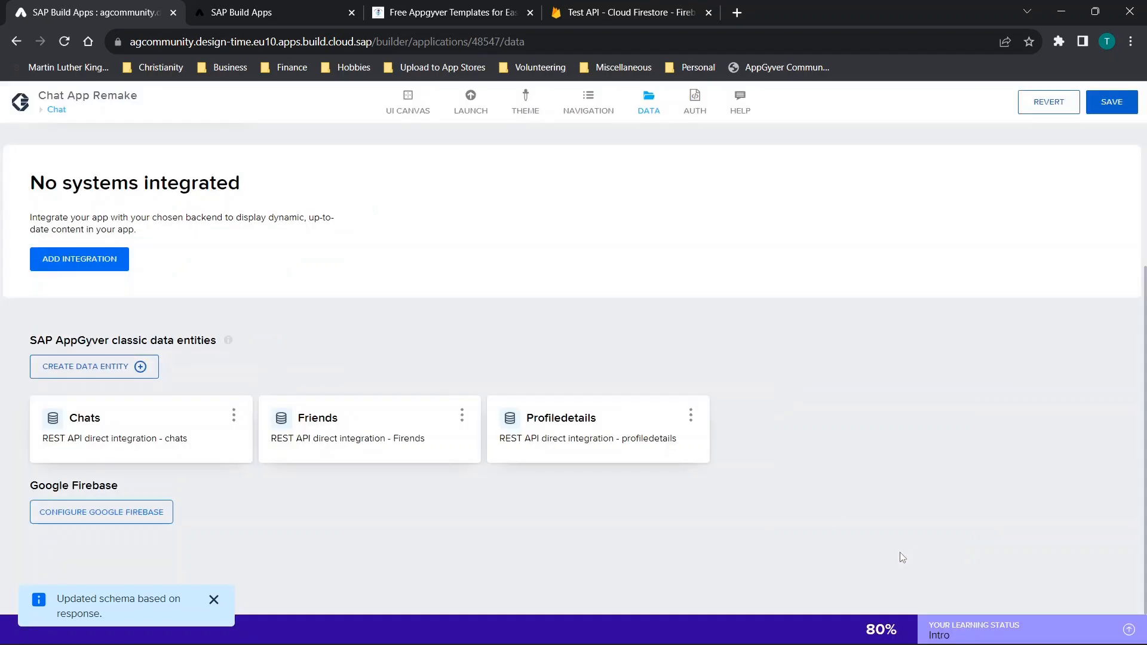
left_click(1089, 105)
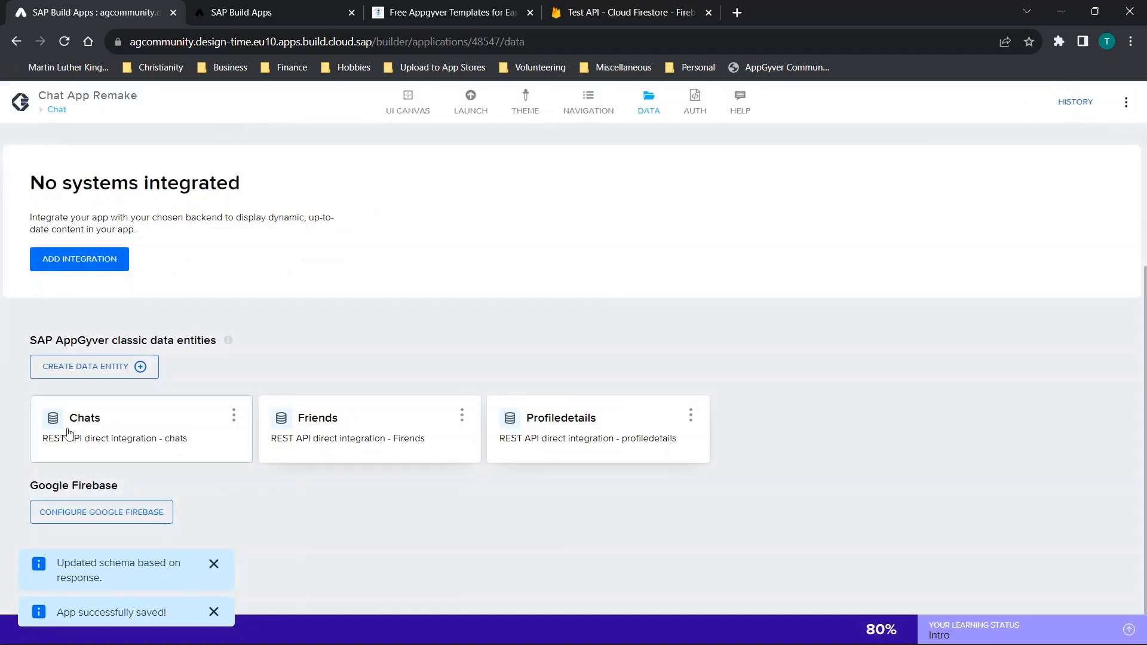
Reopen the Chats entity to review its Get Collection configuration and test settings, and close it without changes.
left_click(71, 431)
left_click(239, 249)
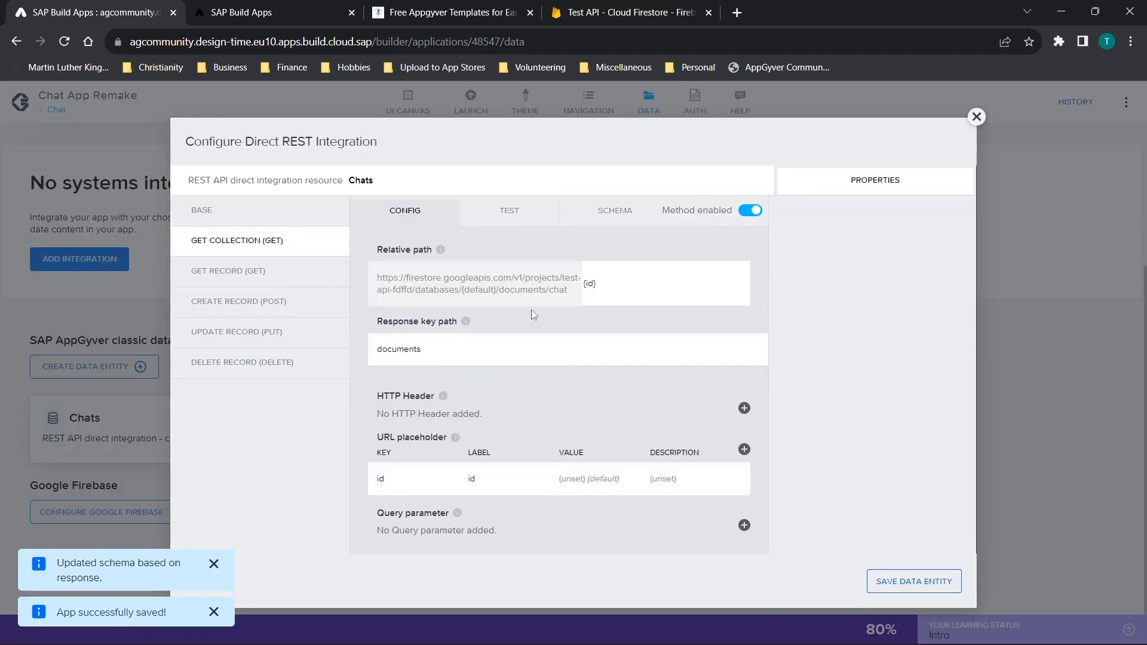
left_click(510, 213)
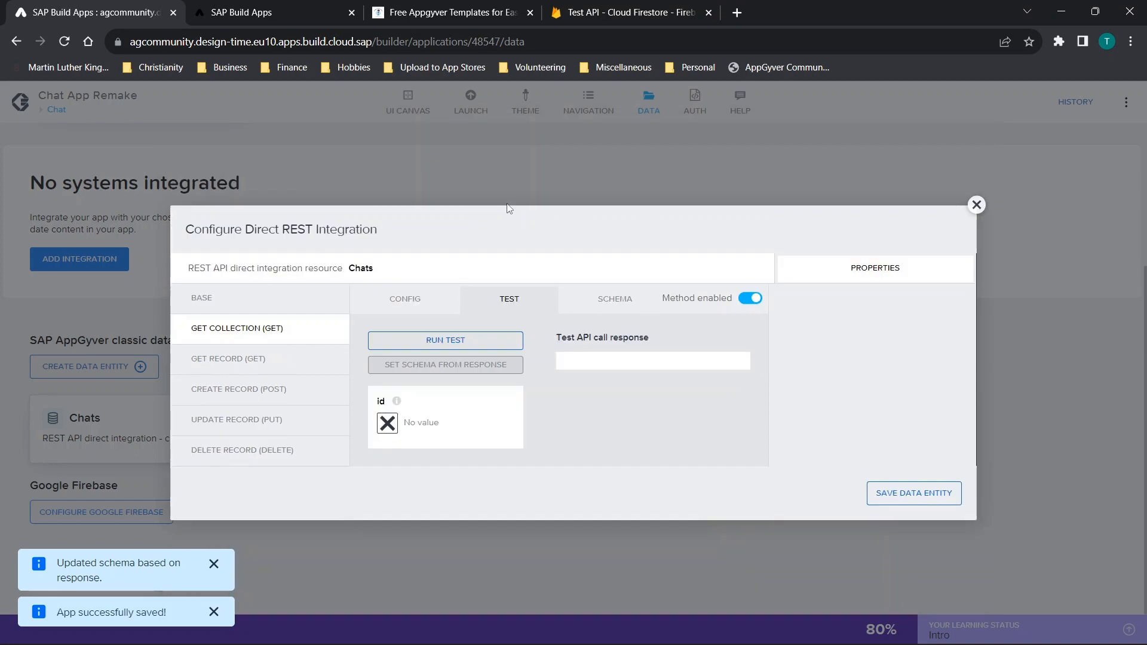
left_click(976, 205)
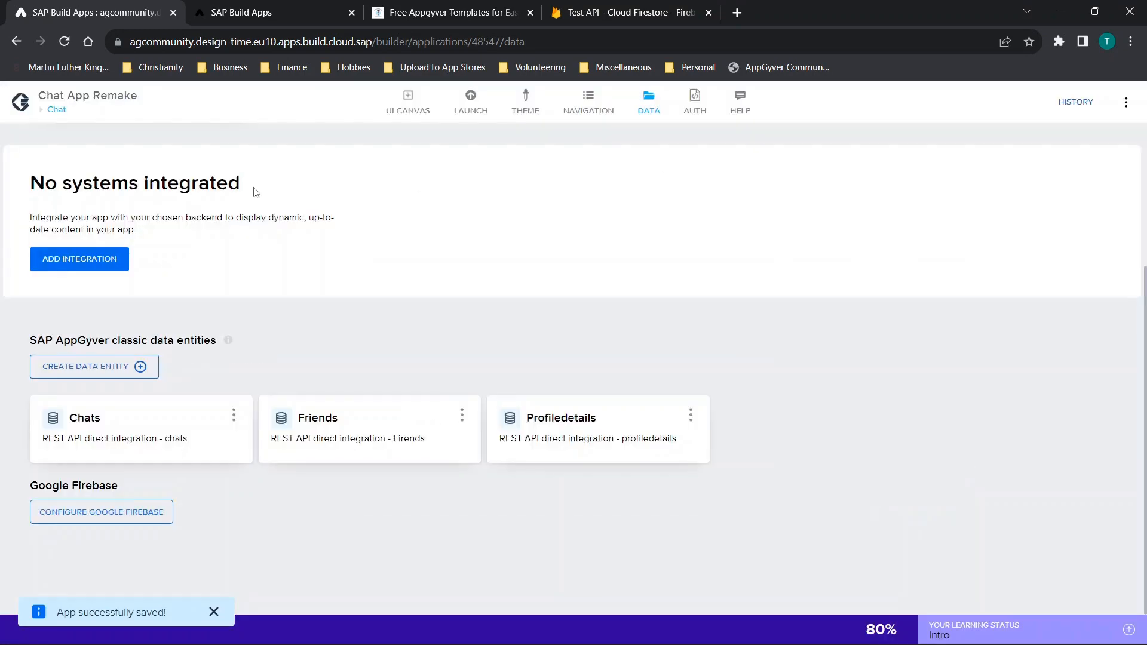
On the Chat page, enlarge the logic canvas and add a Get record collection node connected after the Set page variable node for username.
left_click(48, 115)
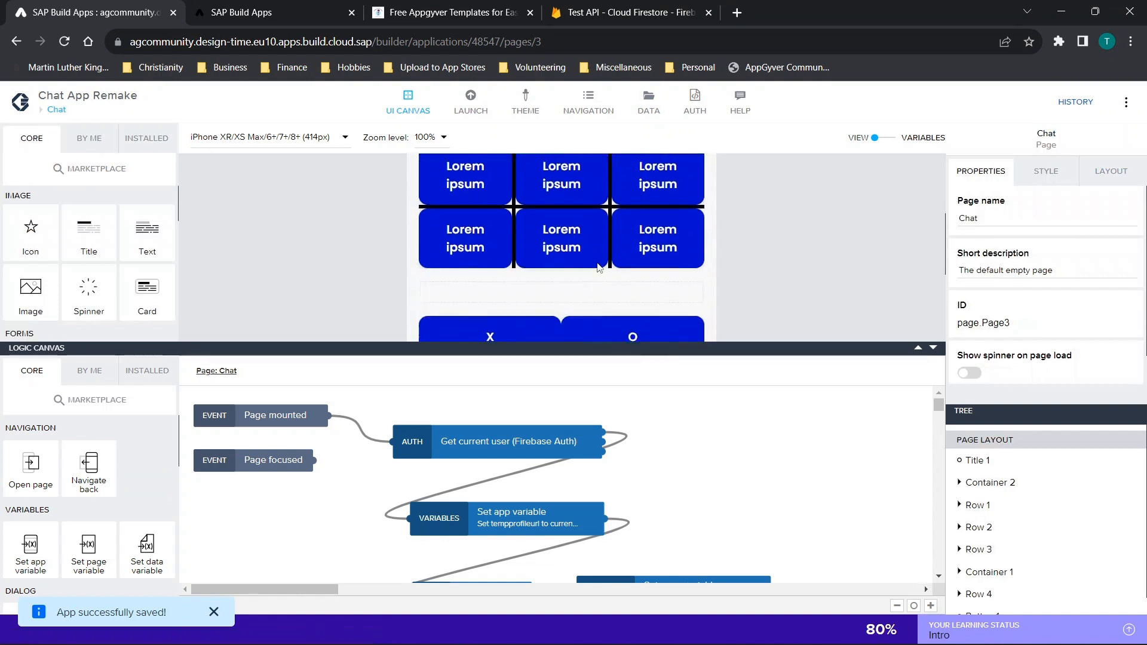
scroll(600, 268, "up", 3)
scroll(622, 264, "down", 1)
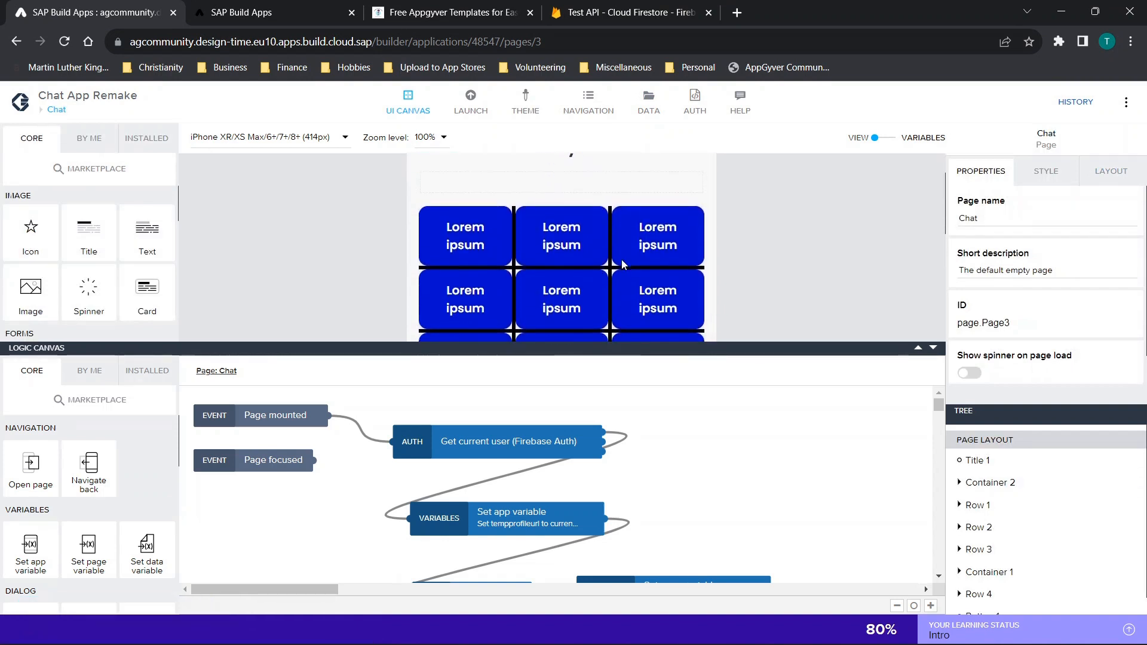
scroll(622, 259, "down", 2)
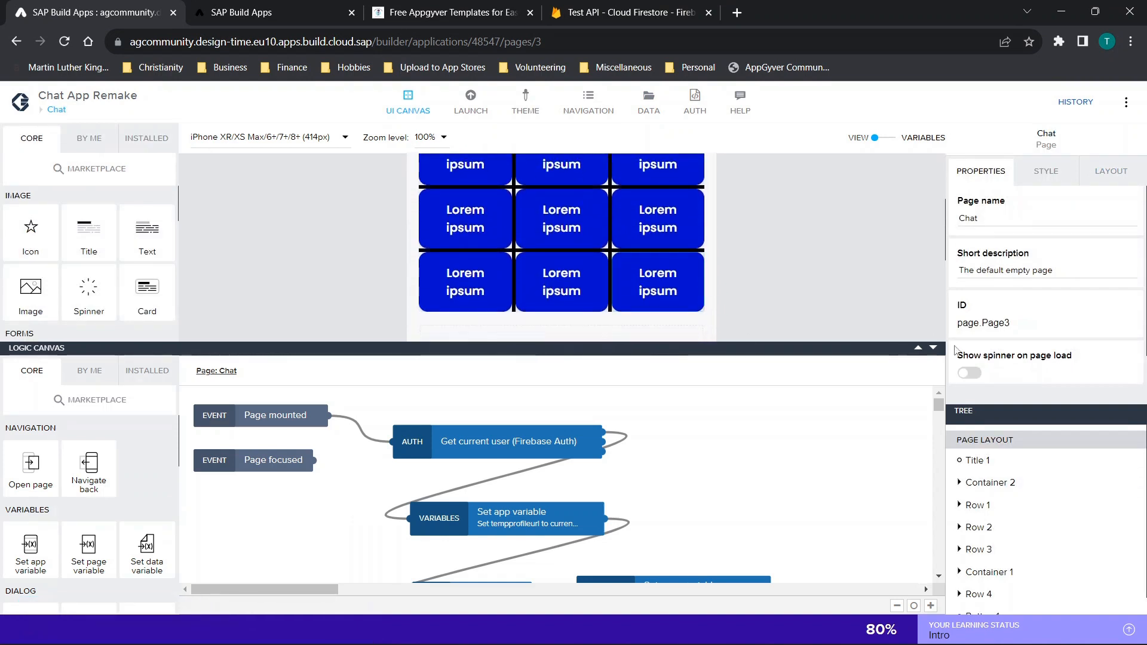
left_click_drag(935, 347, 937, 204)
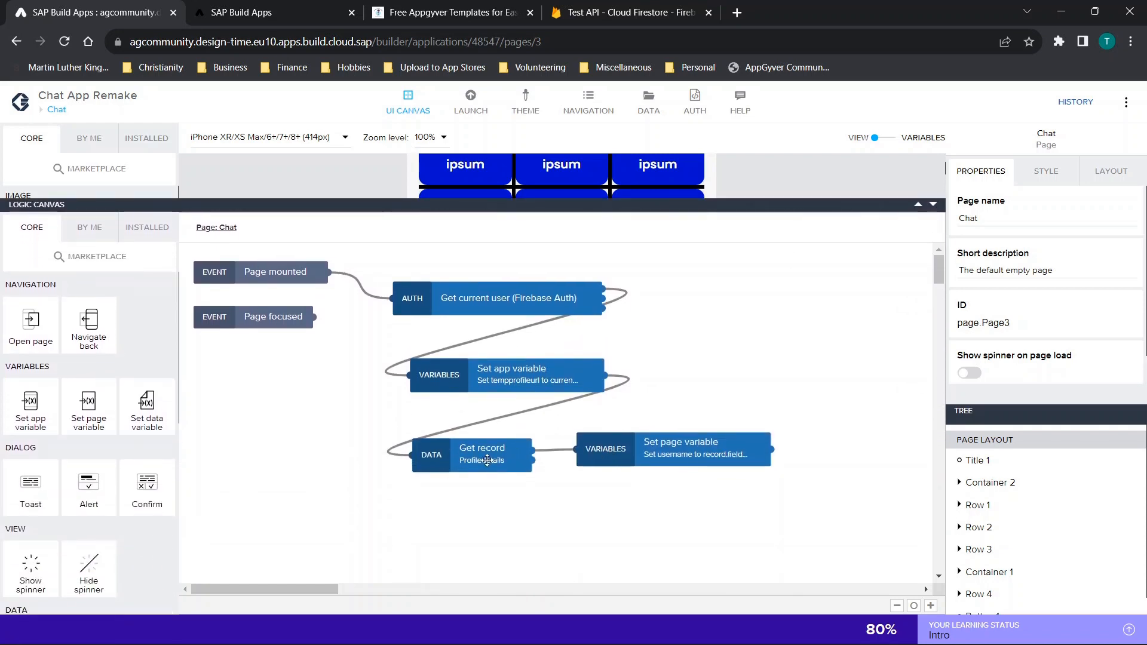
scroll(36, 369, "down", 3)
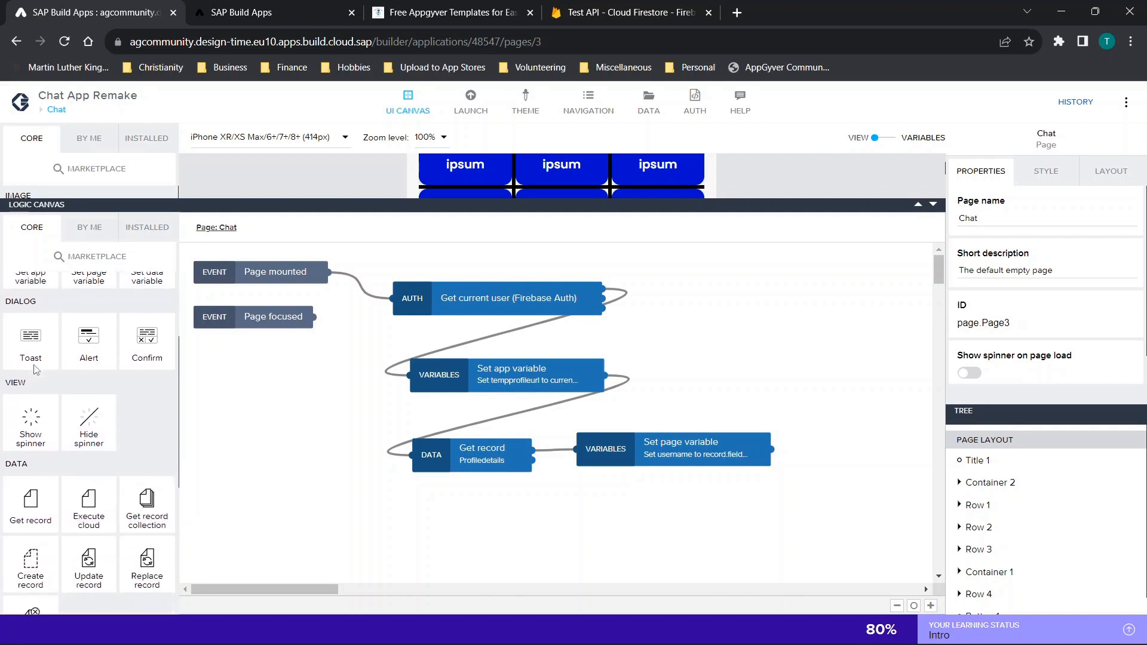
left_click_drag(147, 472, 562, 514)
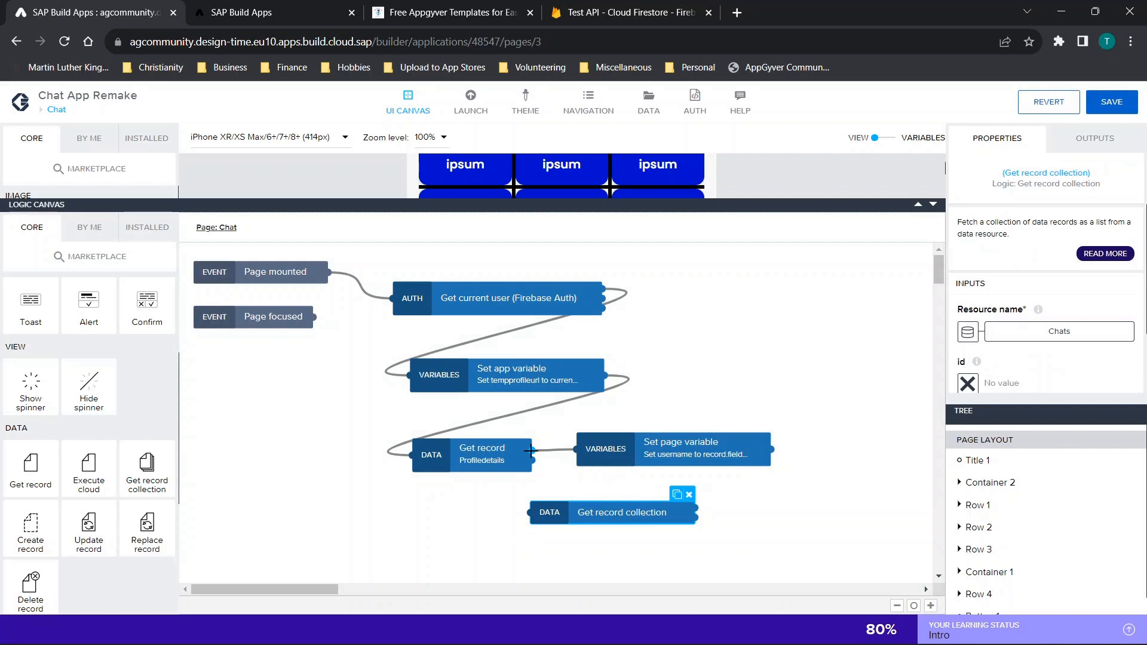
left_click_drag(531, 452, 587, 489)
left_click(771, 448)
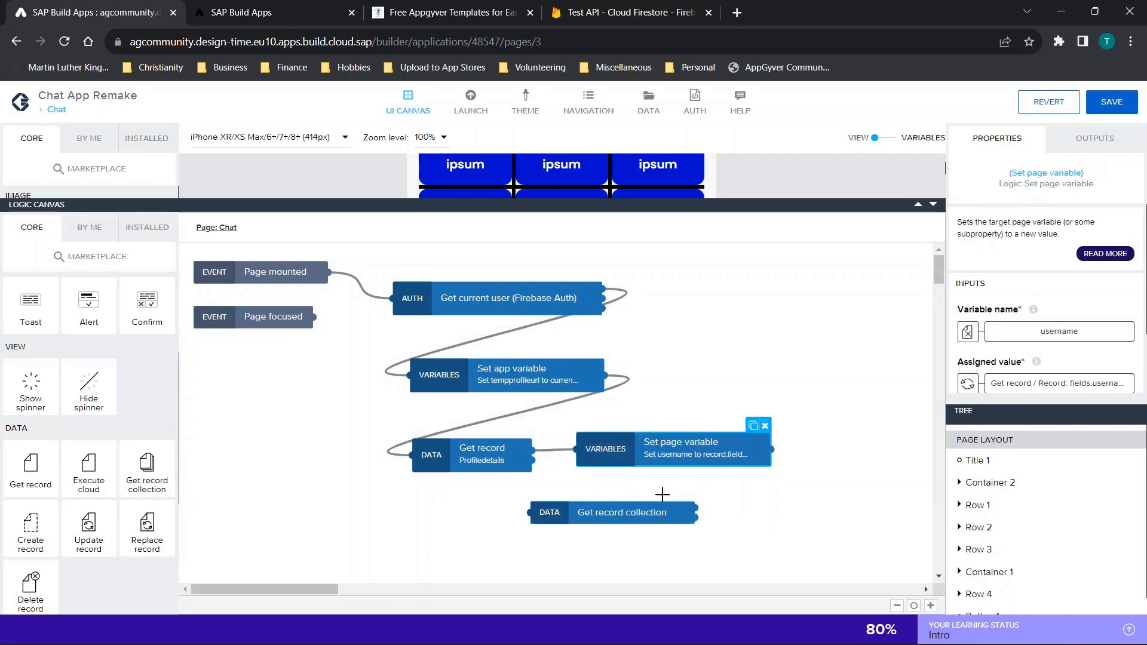
left_click_drag(767, 447, 530, 512)
left_click(621, 514)
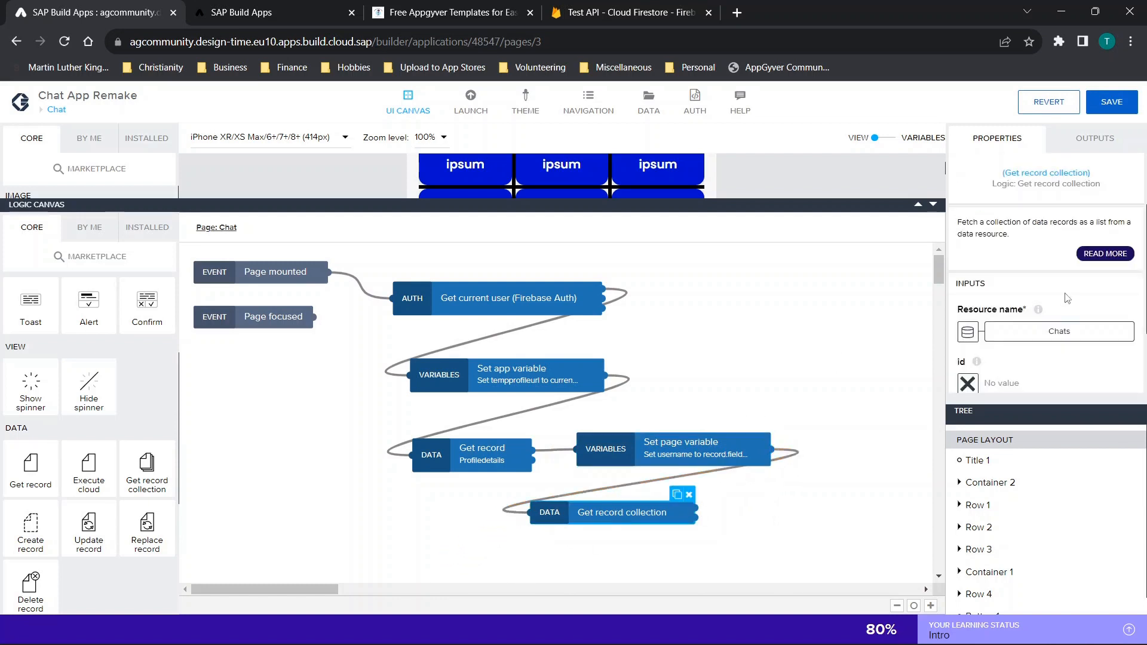
scroll(1052, 324, "down", 1)
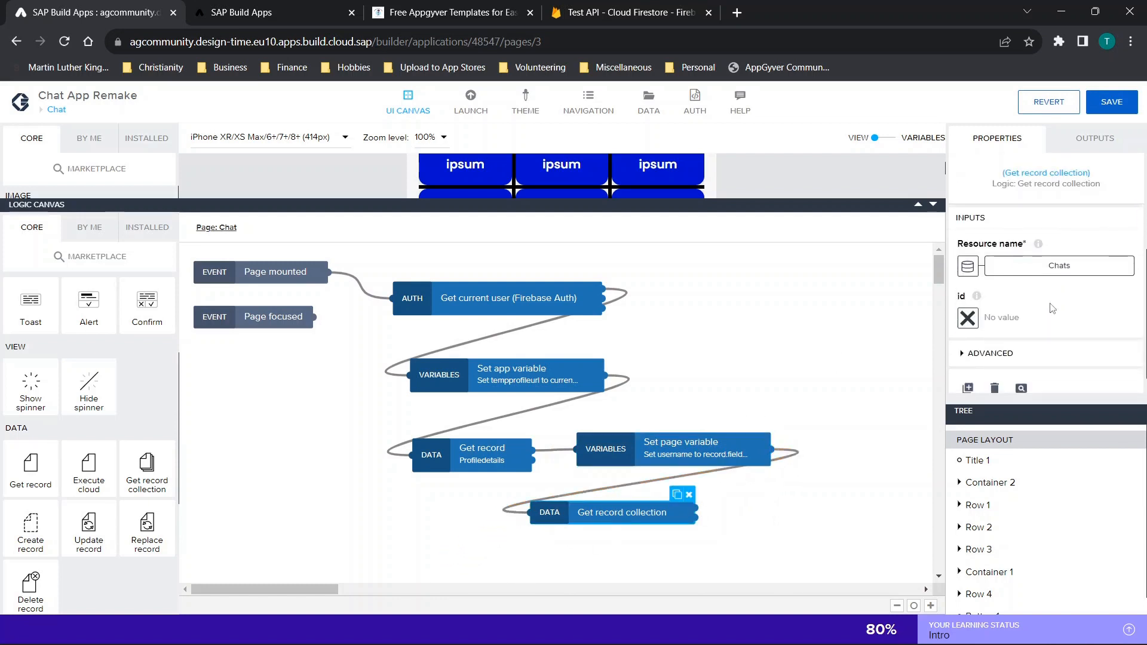
left_click(969, 319)
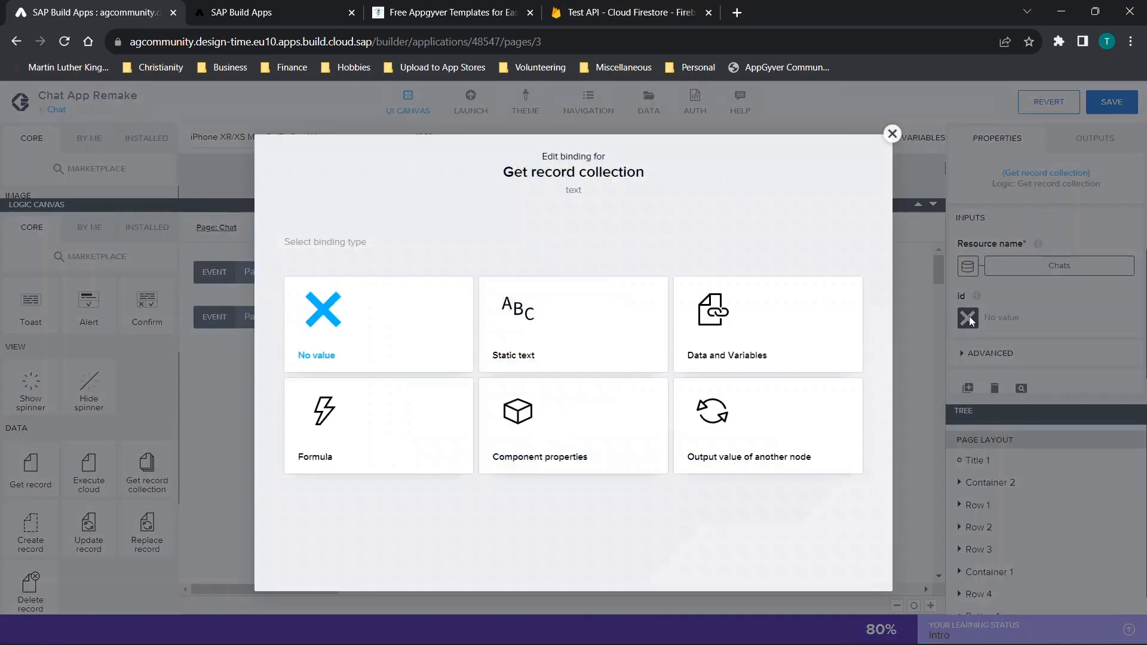
left_click(891, 135)
left_click(491, 461)
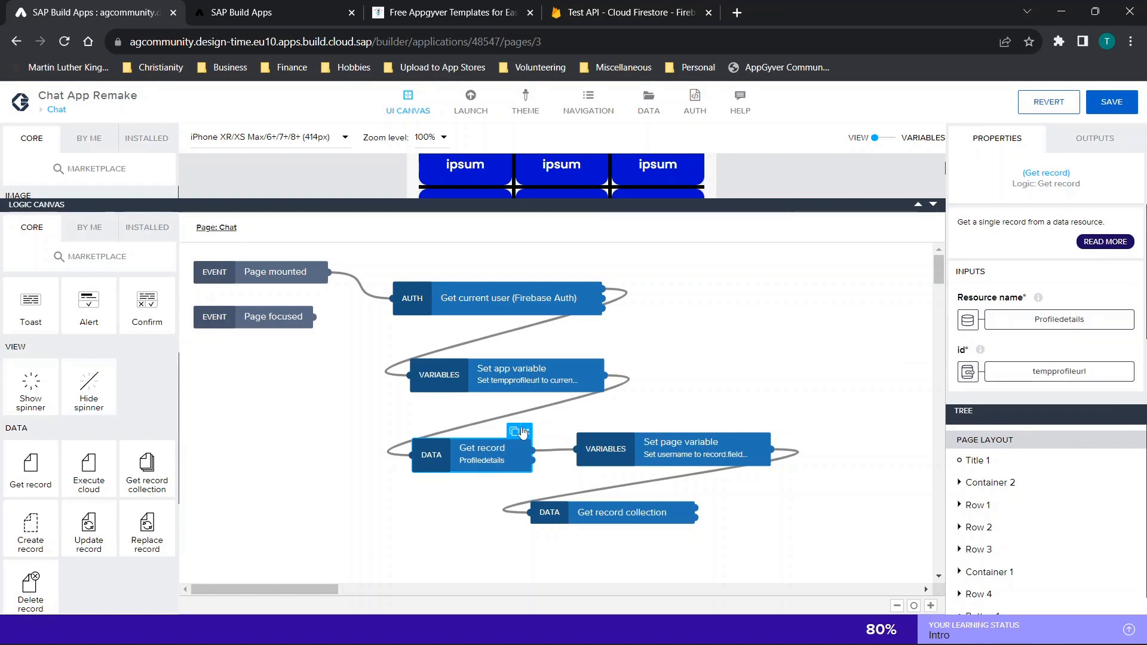
left_click(664, 460)
Bind the id of the Chats Get record collection node to the page parameter selectedperson.
left_click(615, 515)
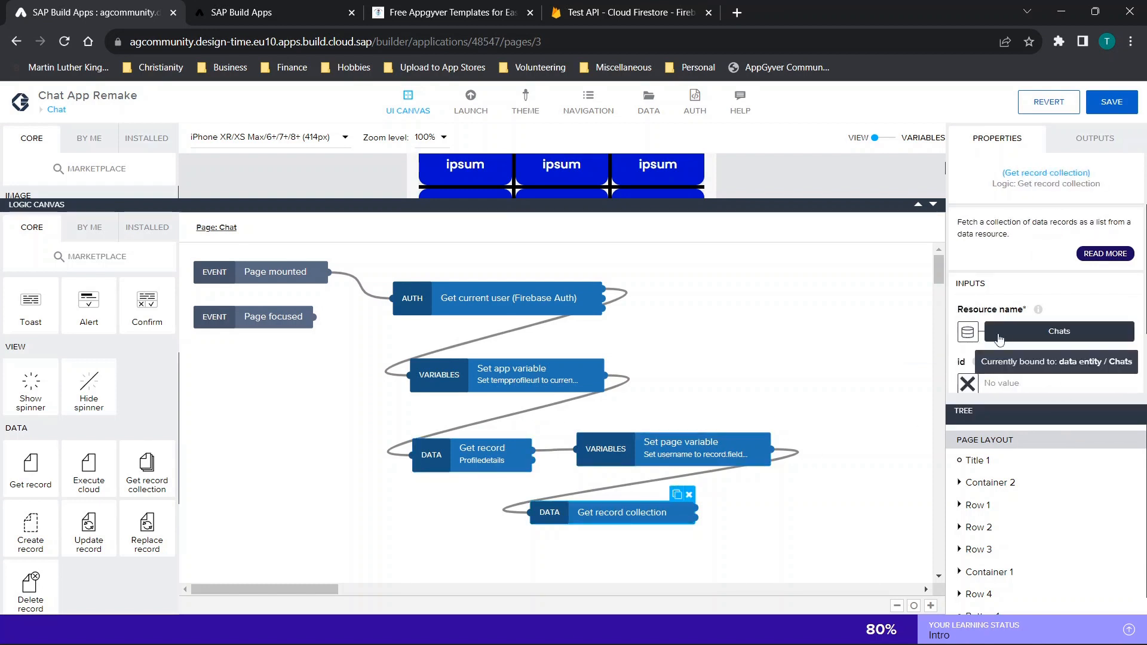
scroll(968, 334, "down", 1)
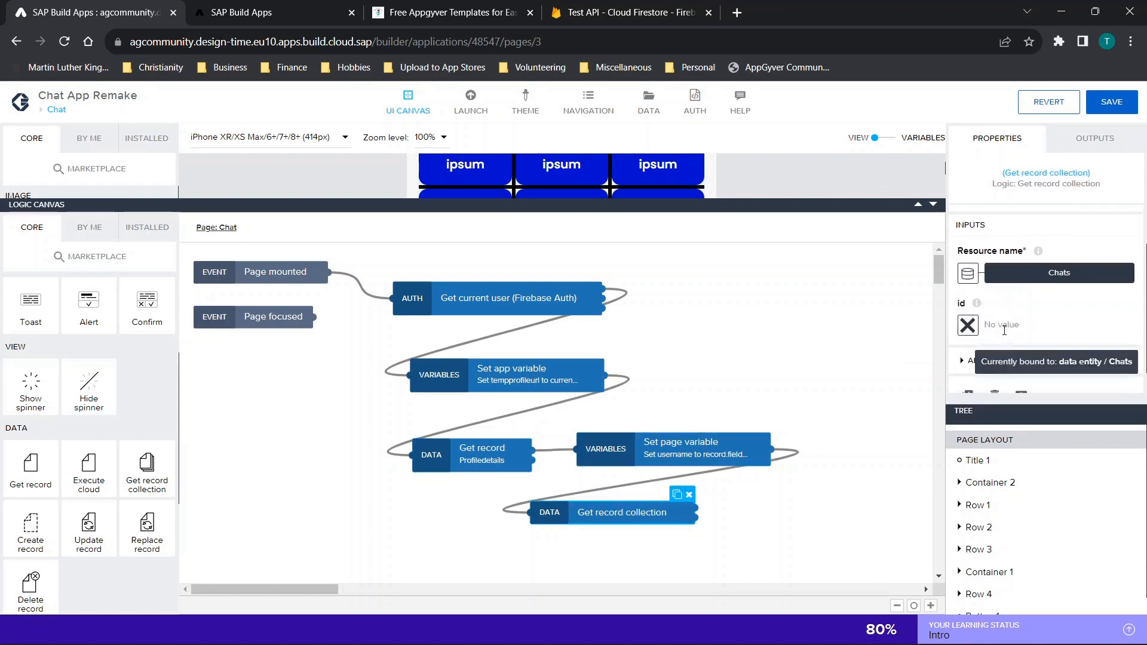
left_click(966, 327)
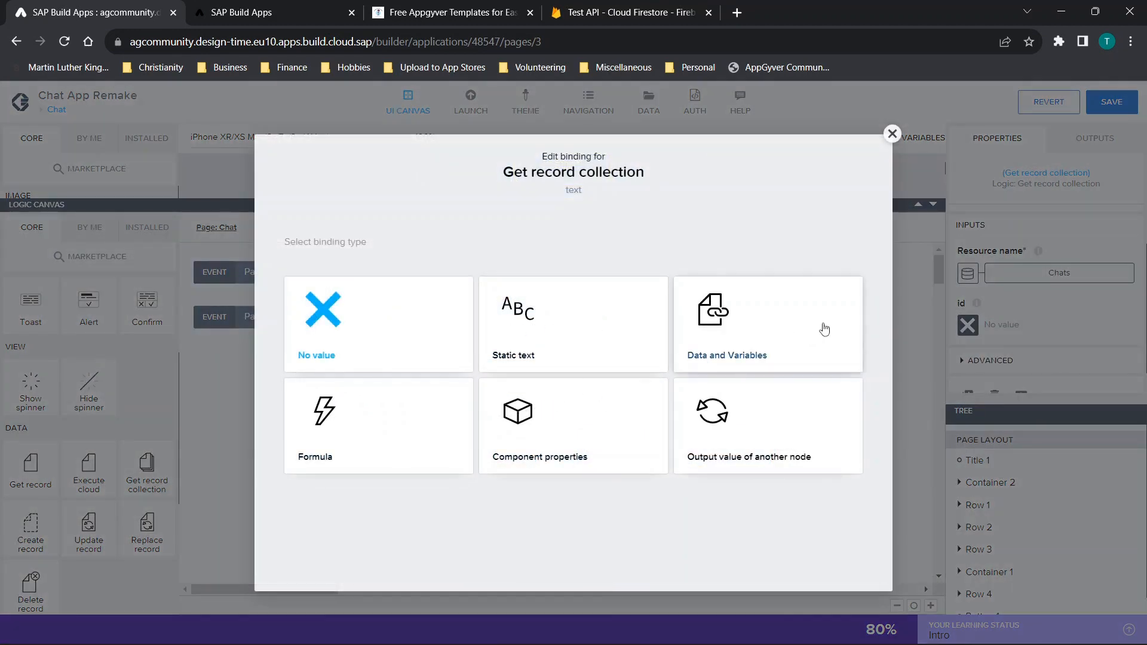
left_click(799, 309)
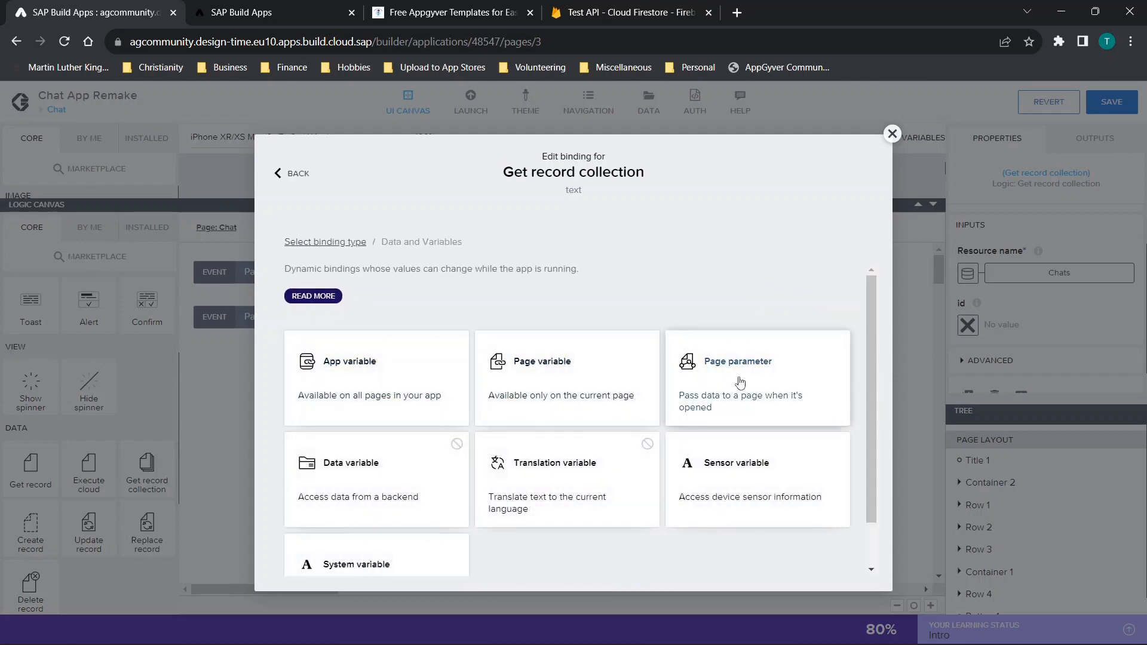
left_click(740, 406)
left_click(839, 413)
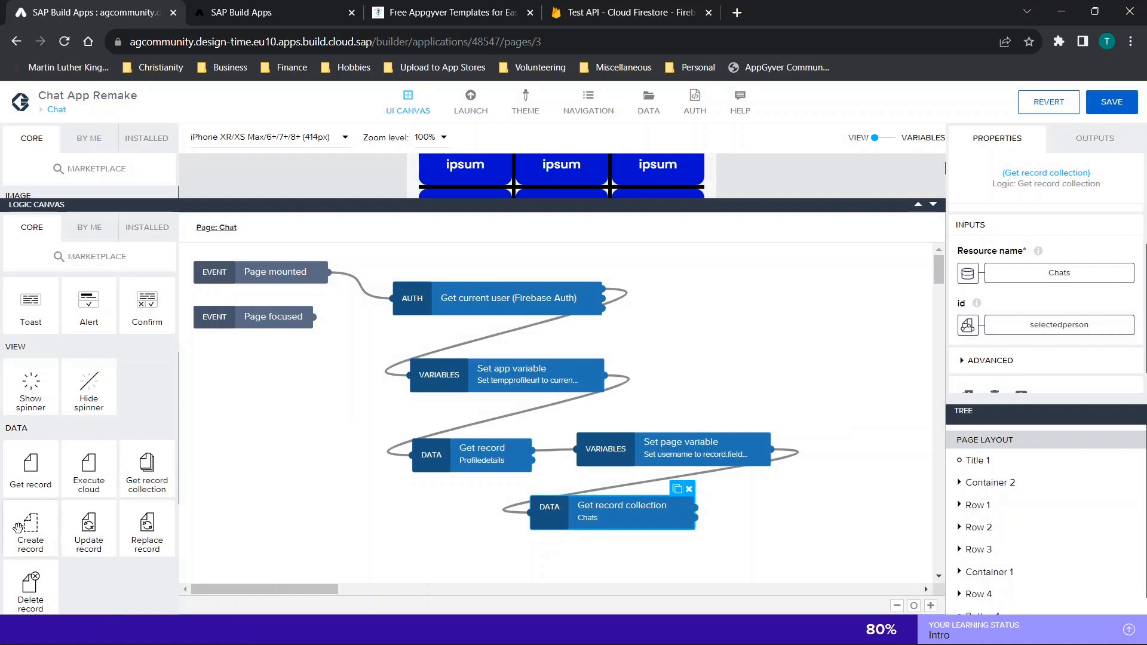
Add a second Set page variable node and connect the first output of the Get record collection node to it.
scroll(92, 484, "up", 3)
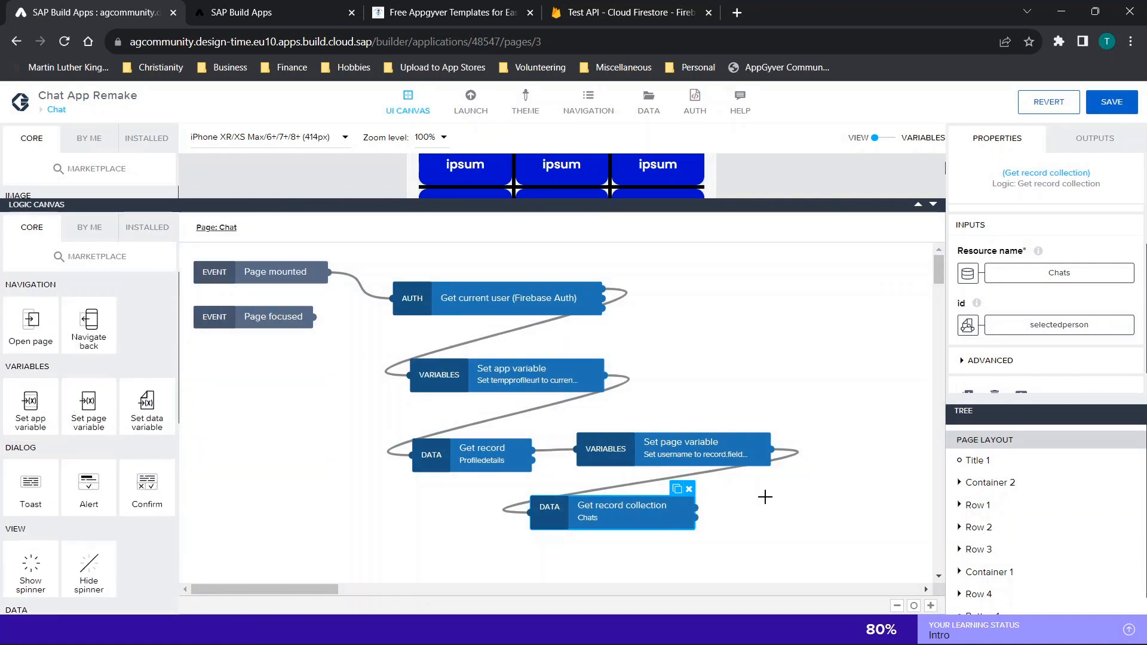
left_click(763, 497)
left_click_drag(88, 406, 830, 496)
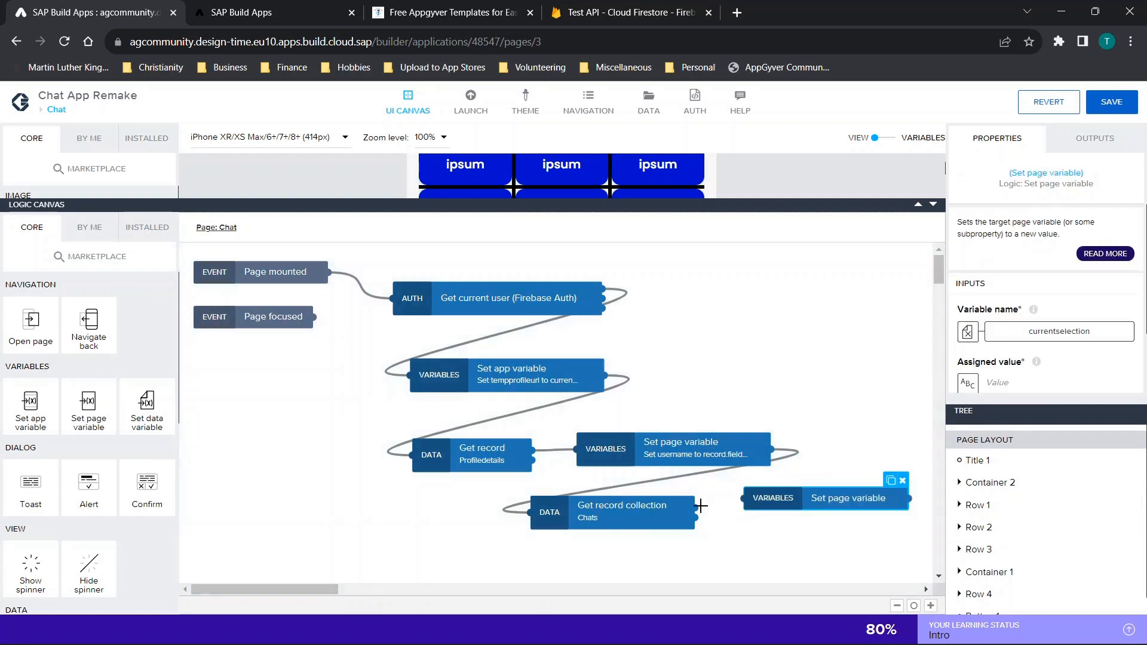
left_click(696, 509)
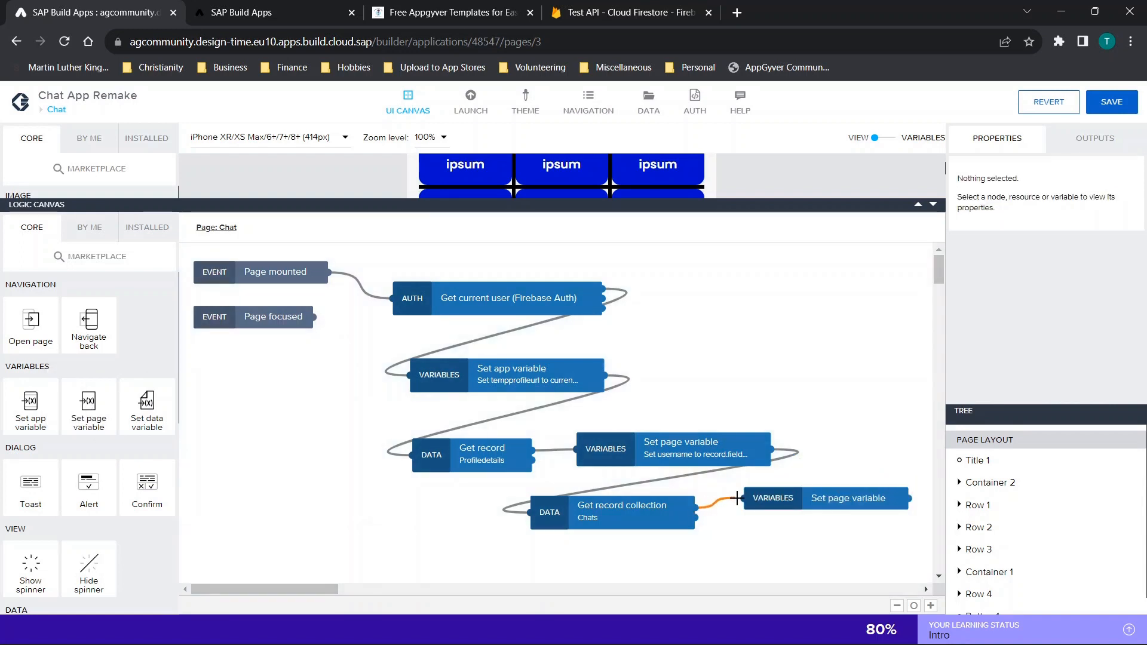
left_click_drag(737, 497, 743, 497)
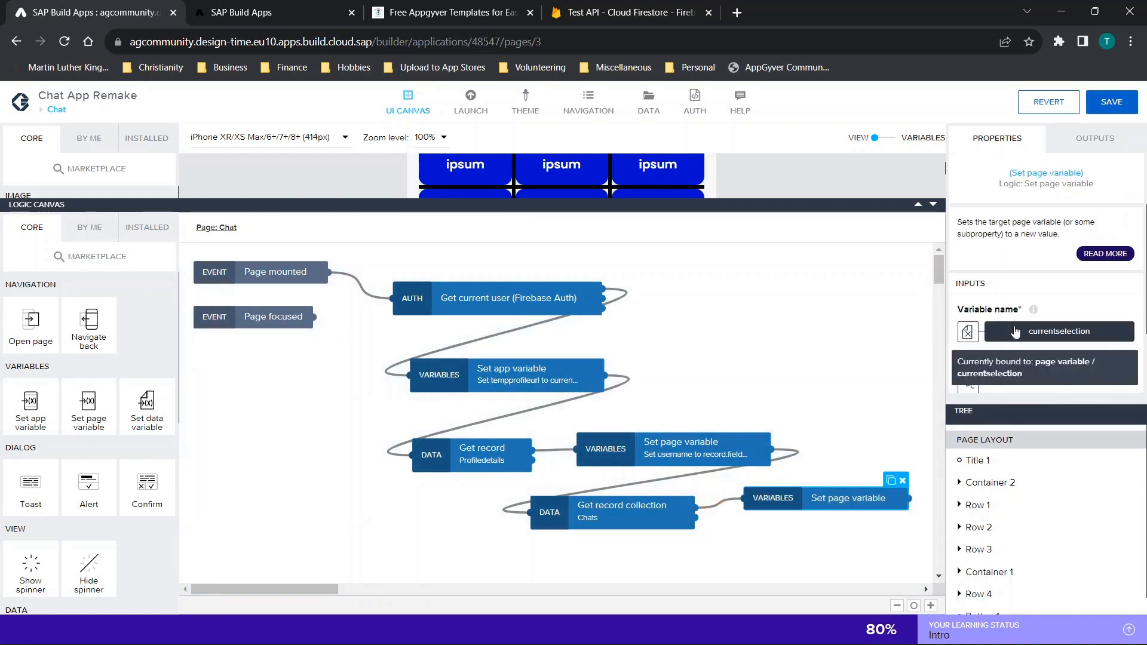
Set the target variable of the new Set page variable node to variable1.
left_click(1015, 333)
left_click(440, 364)
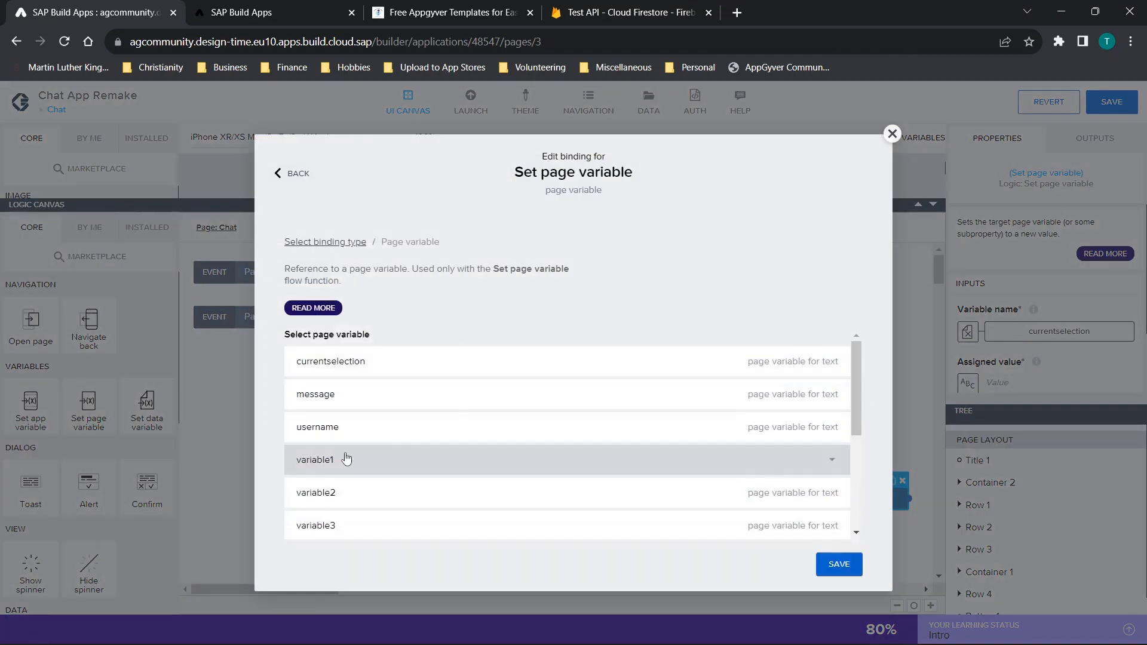
left_click(346, 459)
left_click(848, 418)
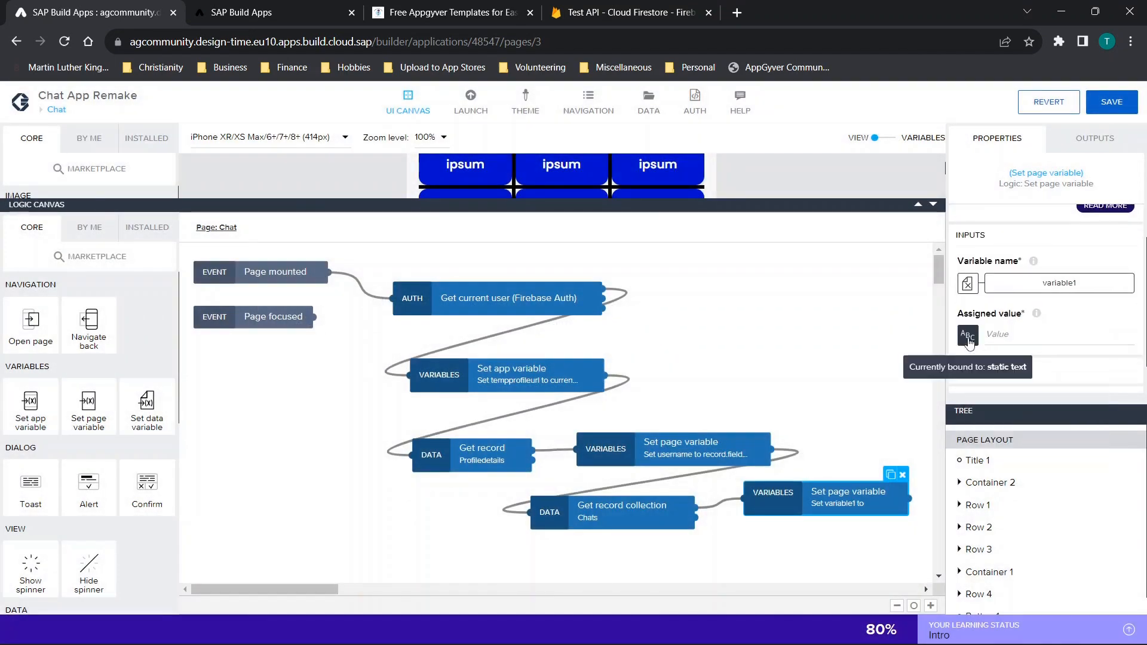
left_click(968, 336)
left_click(568, 417)
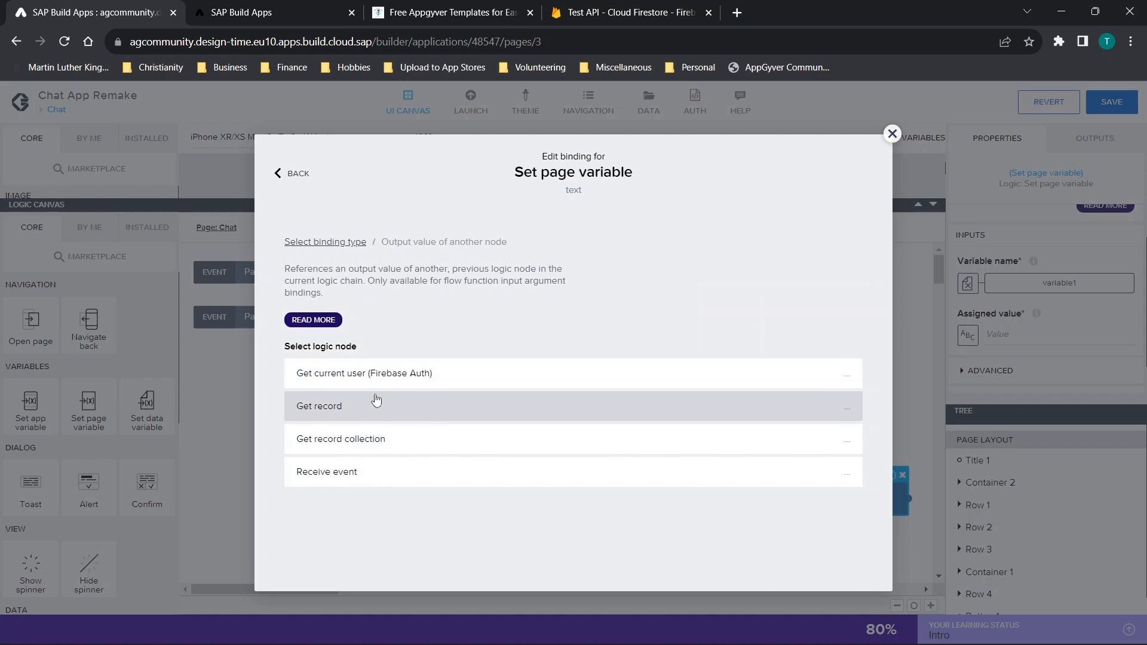
left_click(406, 439)
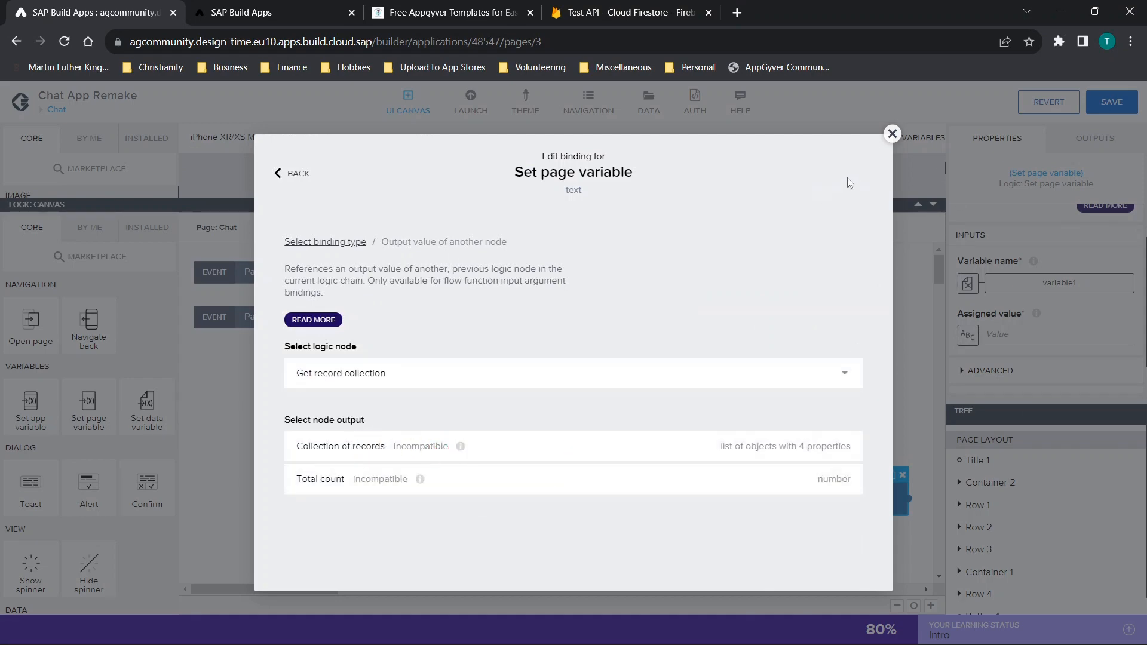
left_click(890, 134)
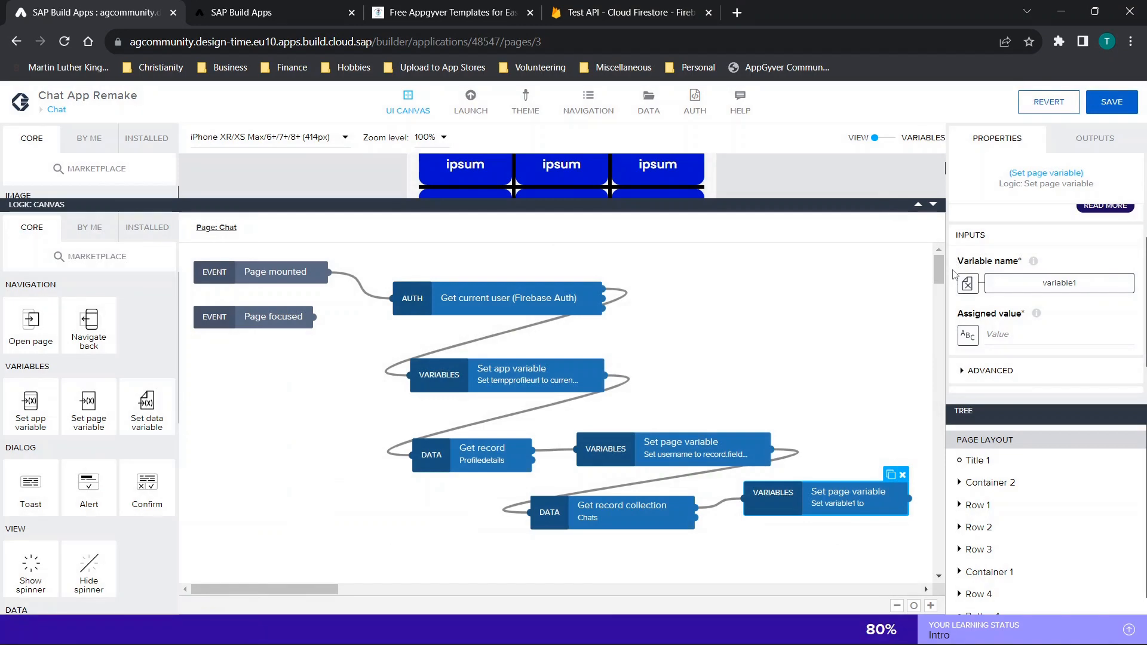
Bind the assigned value of the variable1 node to the formula outputs["Get record collection"].records[0].fields["1"].stringValue.
left_click(968, 335)
left_click(714, 332)
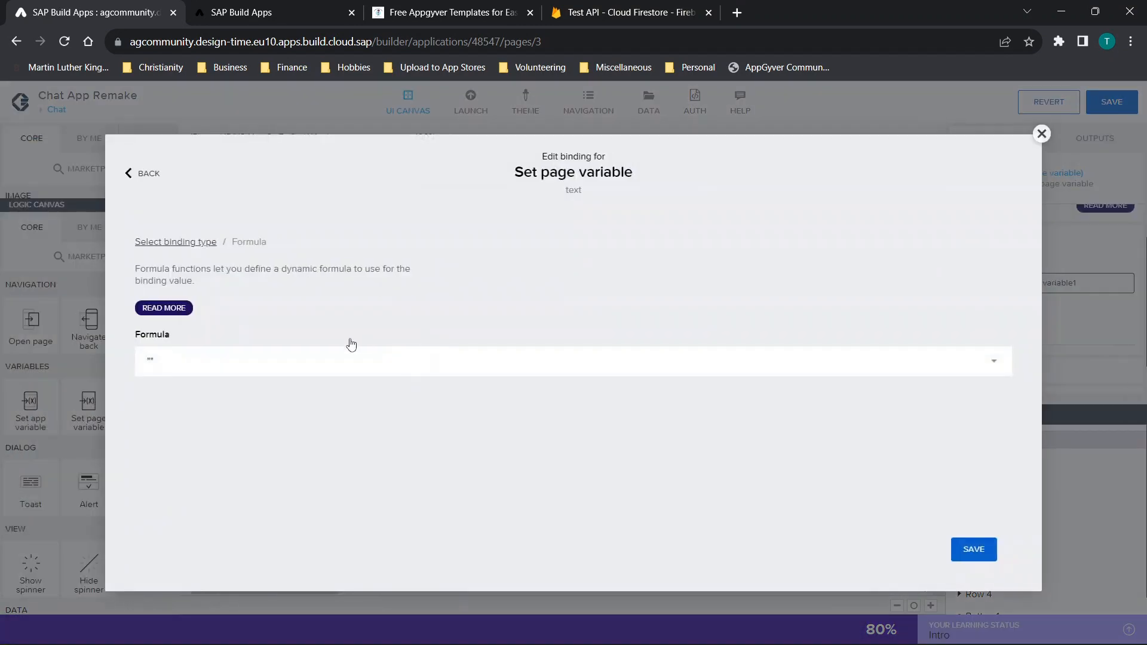
left_click(307, 359)
type("ou")
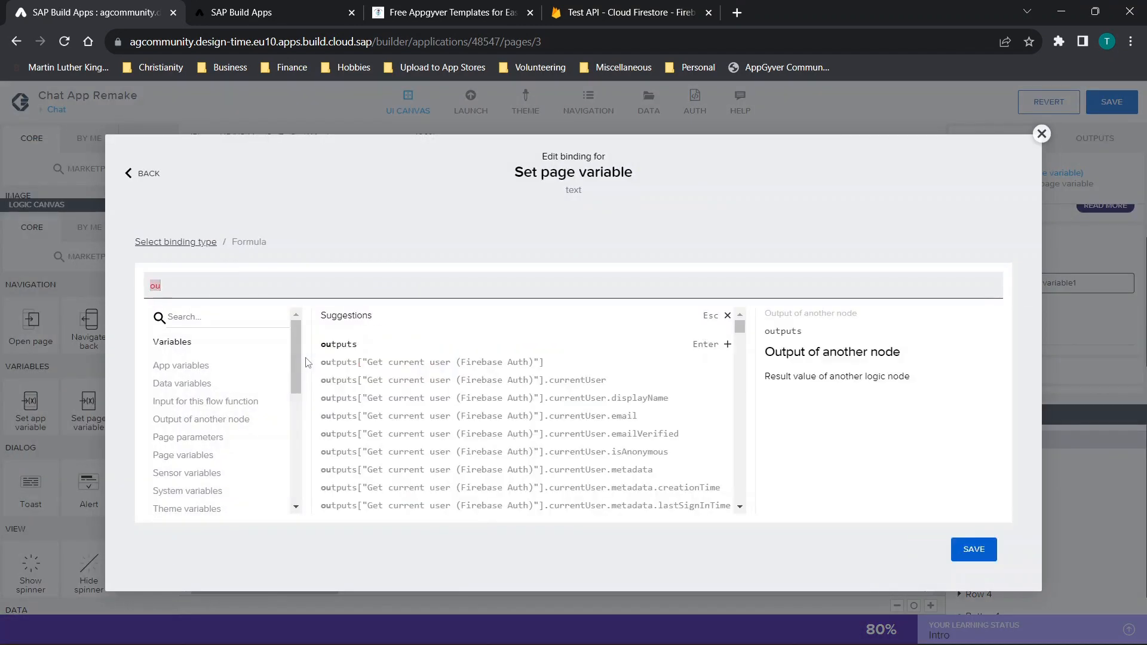
type("t")
scroll(448, 397, "down", 3)
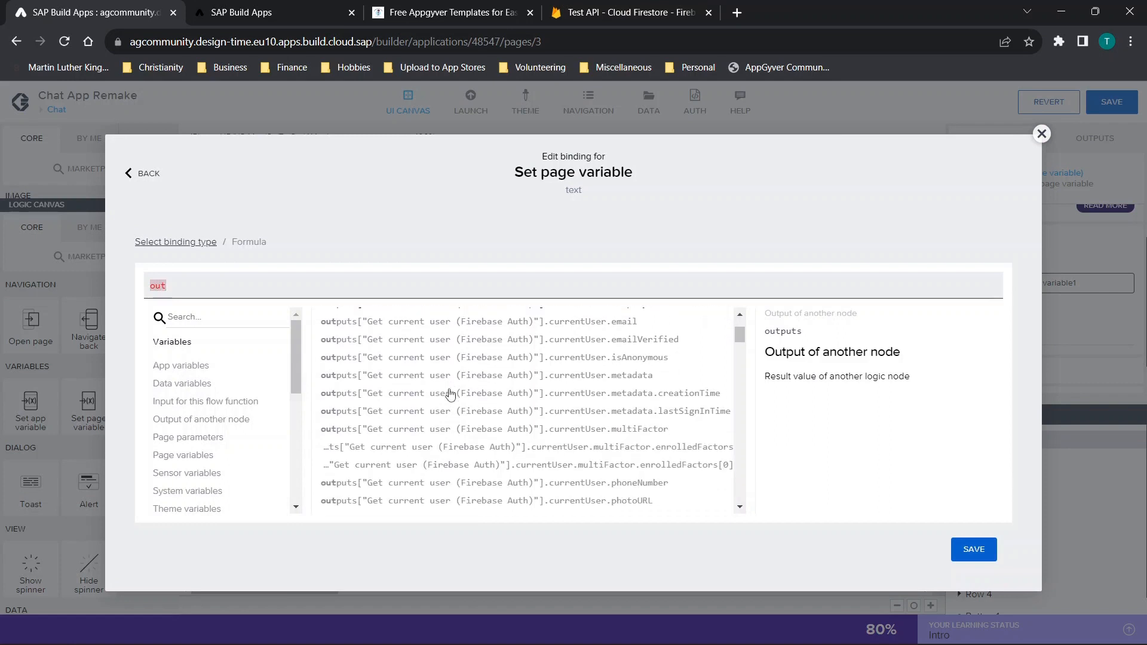
scroll(450, 394, "down", 5)
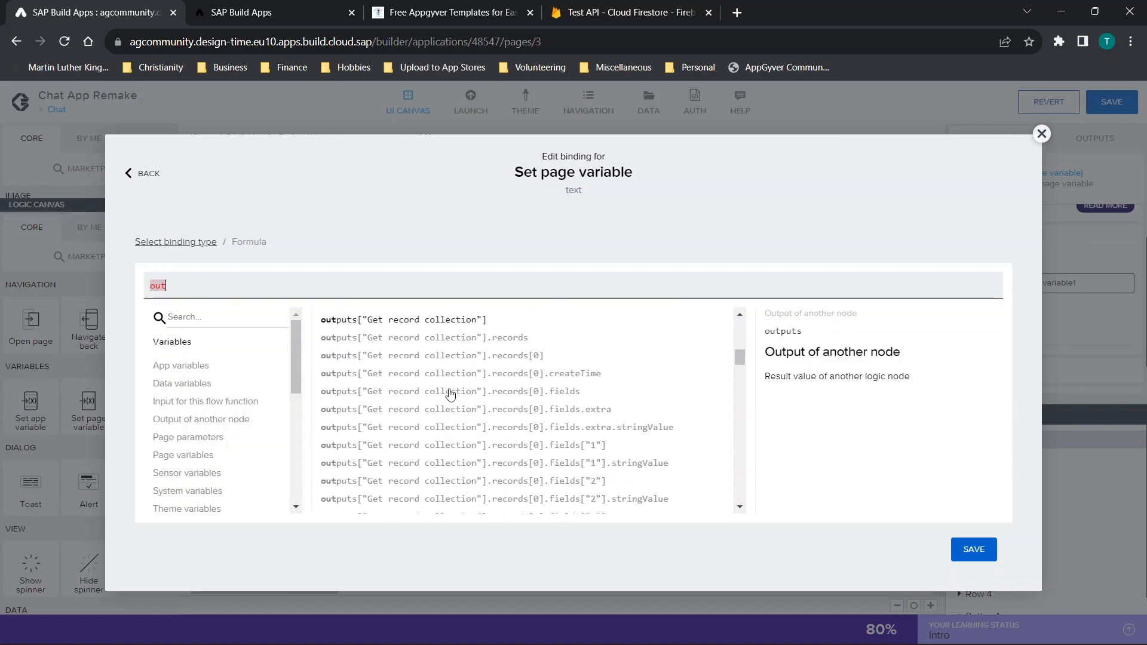
scroll(450, 395, "down", 1)
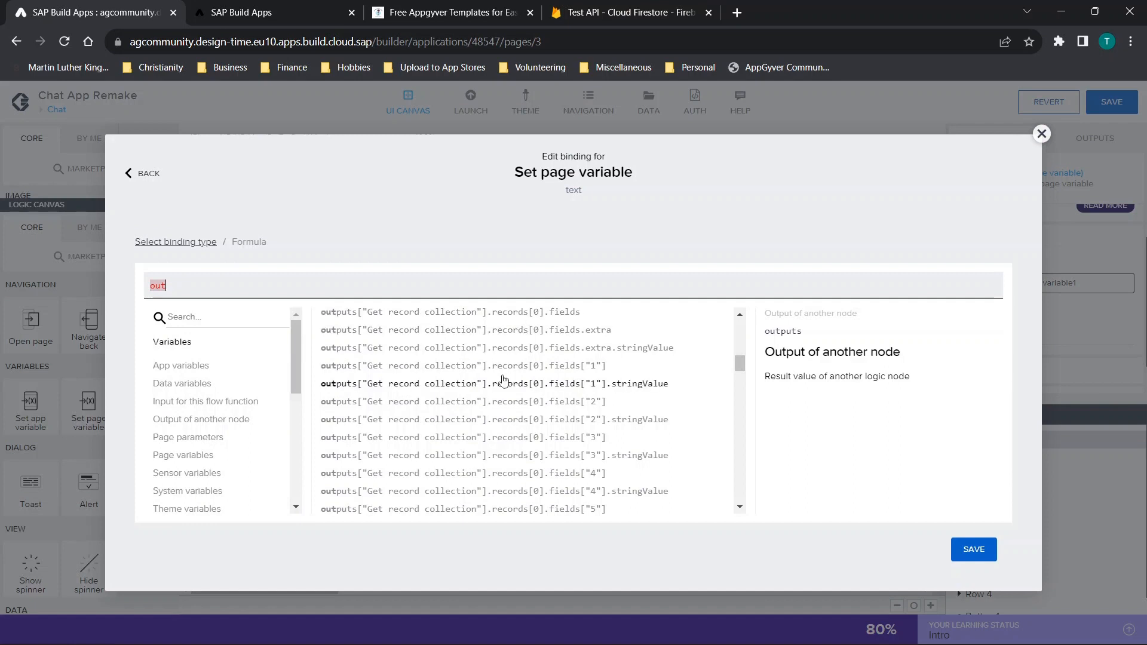
scroll(552, 445, "down", 2)
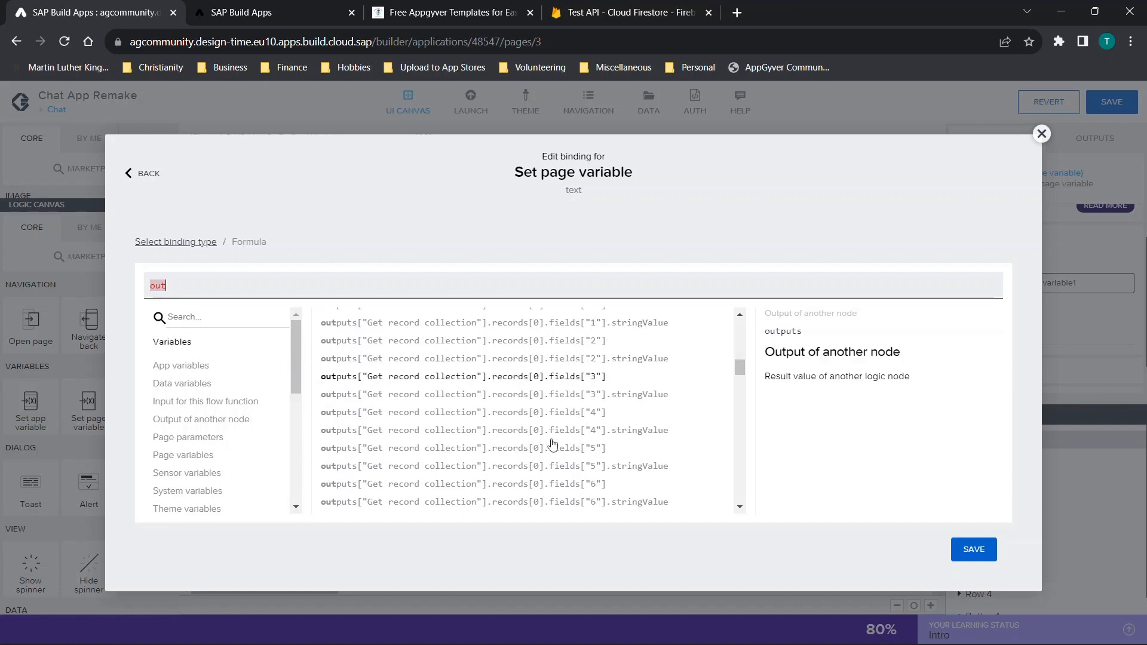
scroll(553, 444, "up", 2)
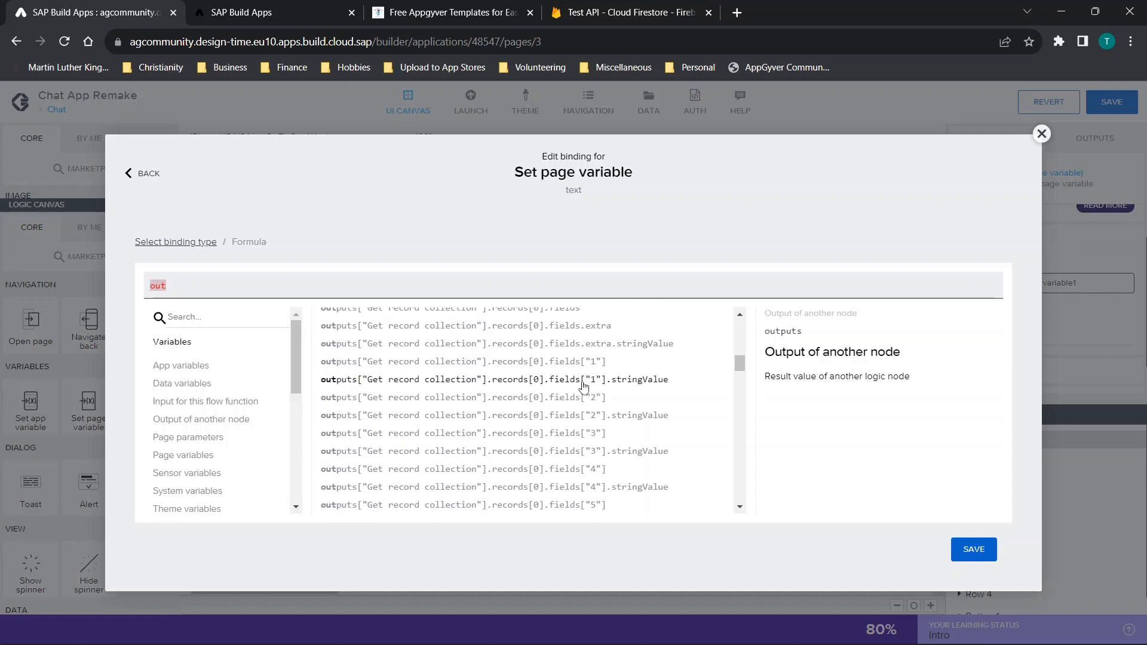
left_click(576, 382)
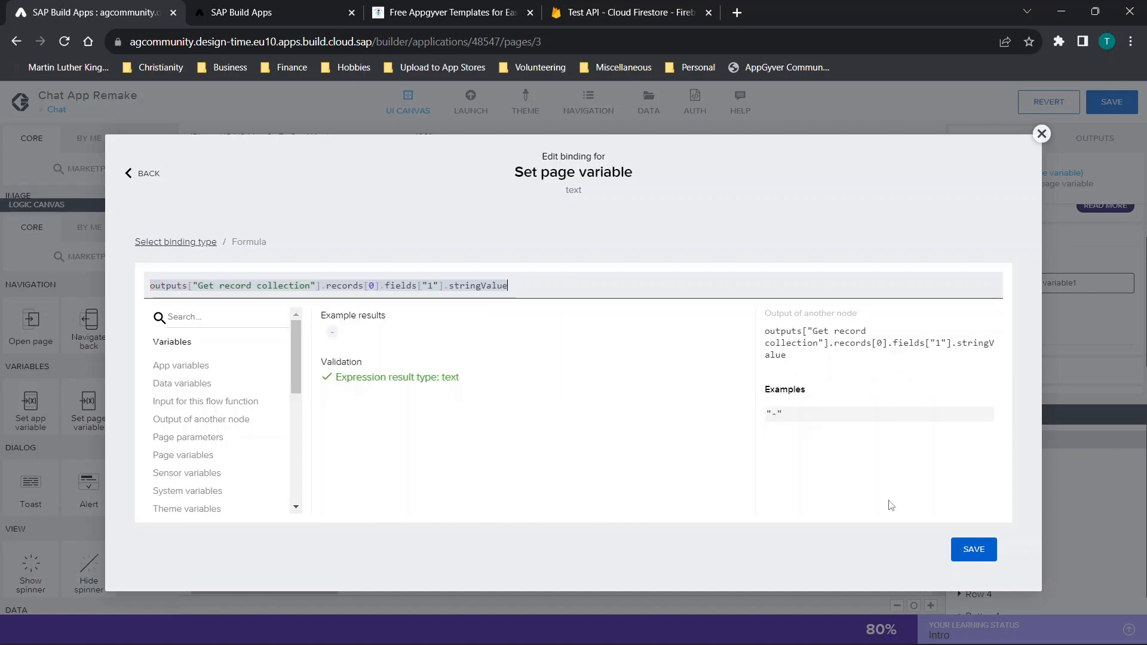
key("ctrl+a")
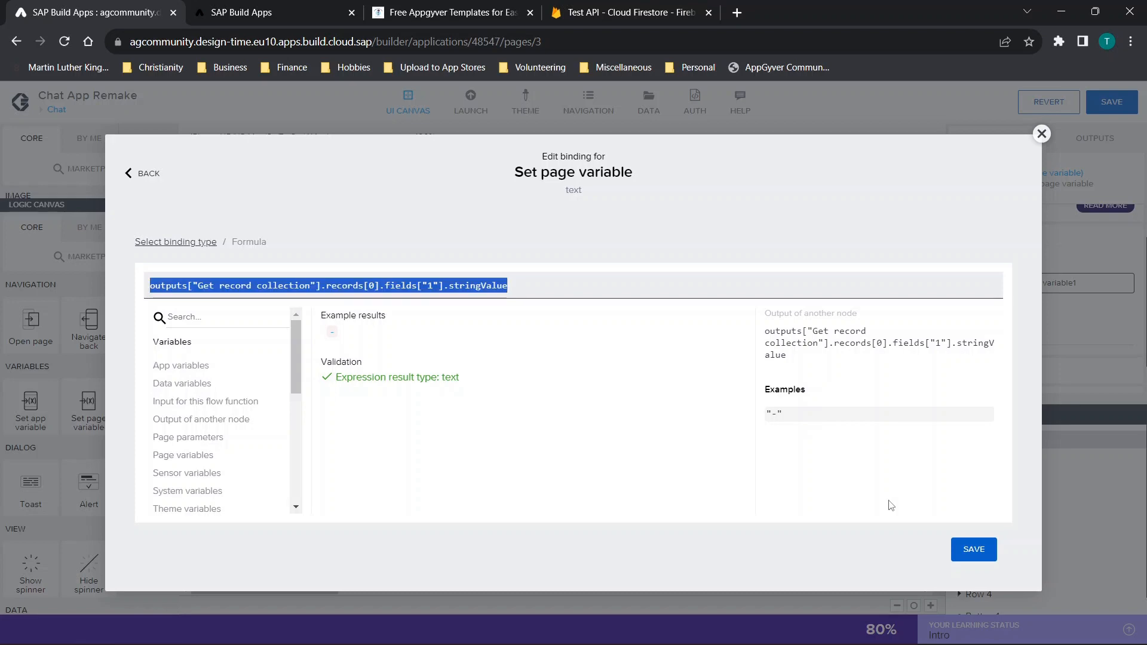
left_click(987, 562)
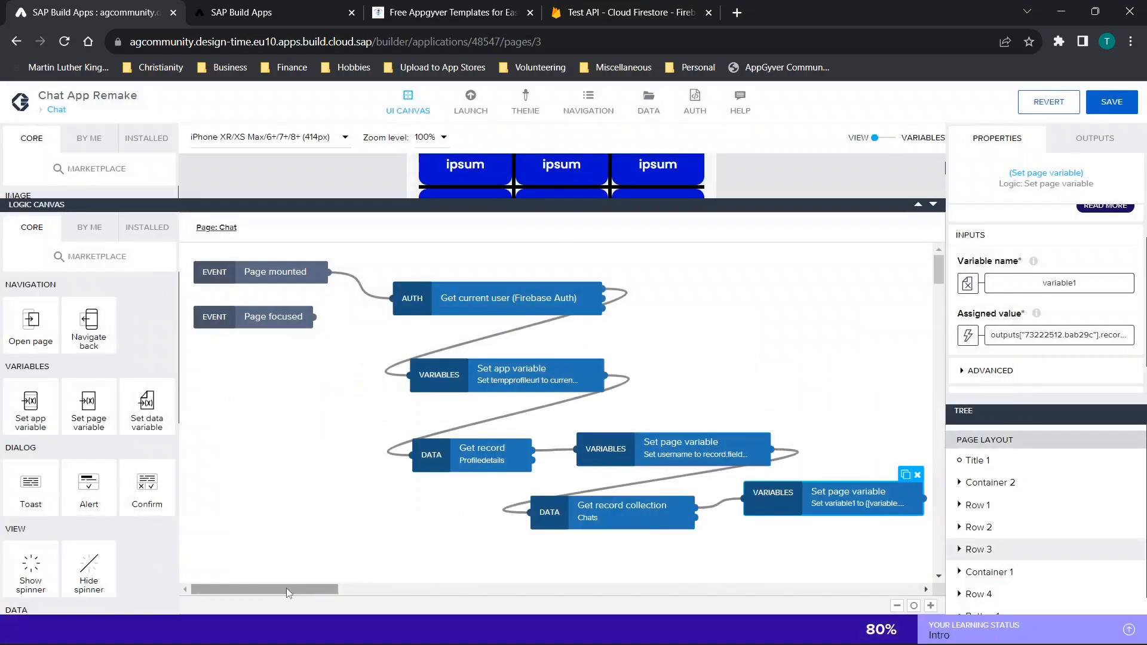
Make four copies of the variable1 Set page variable node and stack them in a column below the original.
left_click_drag(286, 590, 339, 589)
scroll(635, 445, "down", 2)
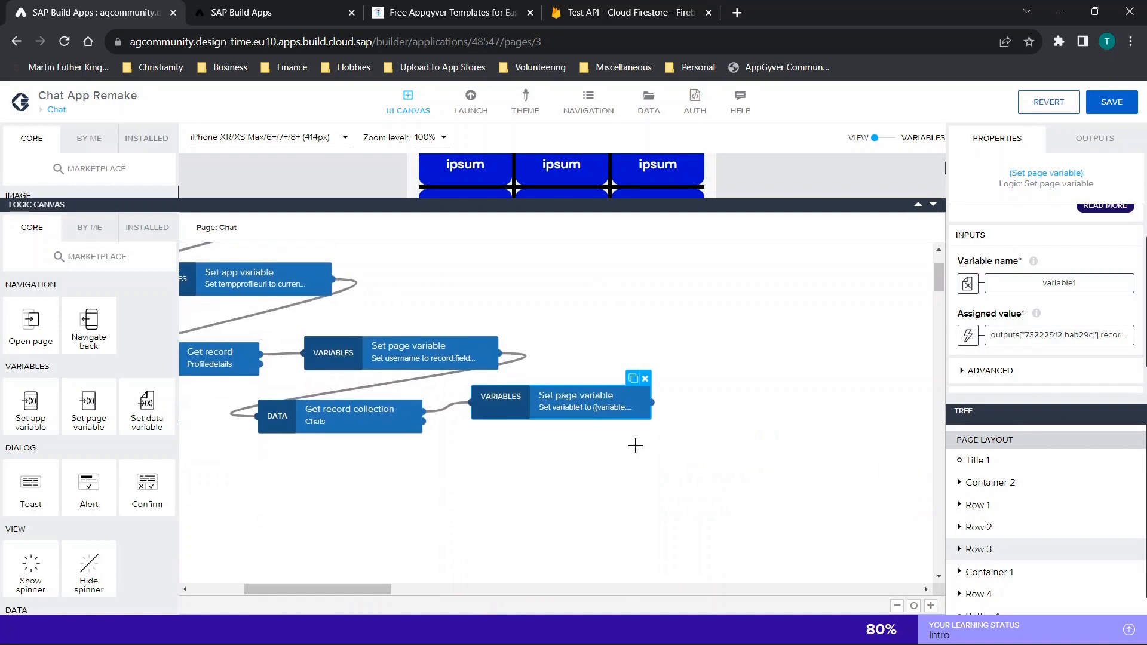
scroll(635, 445, "down", 1)
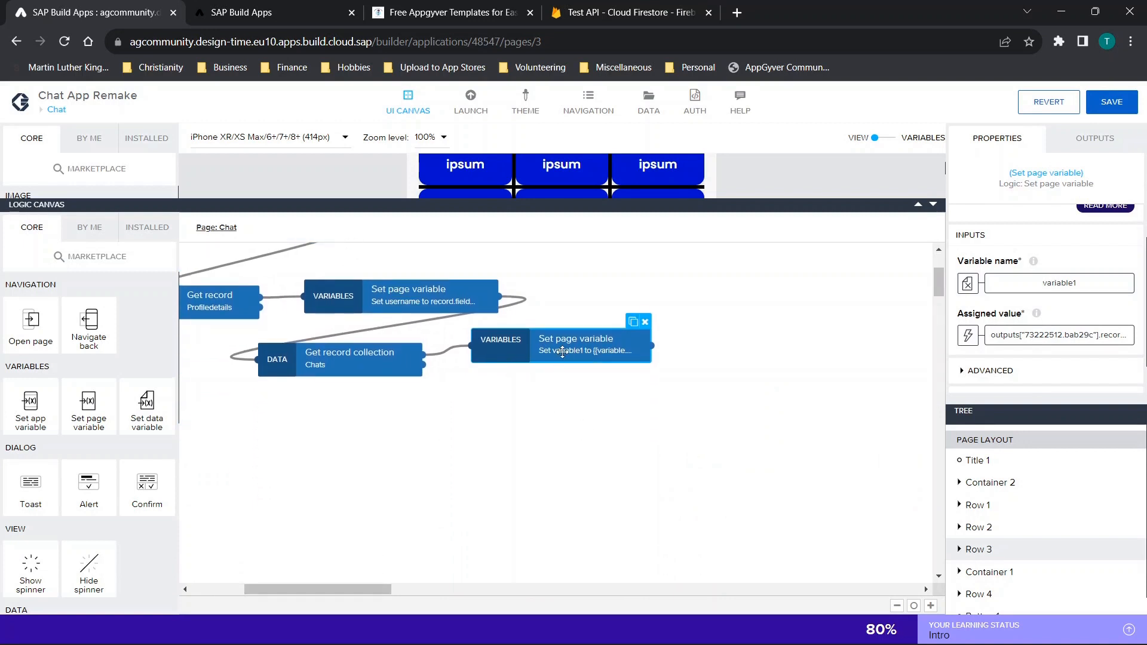
key("ctrl+c")
key("ctrl+v")
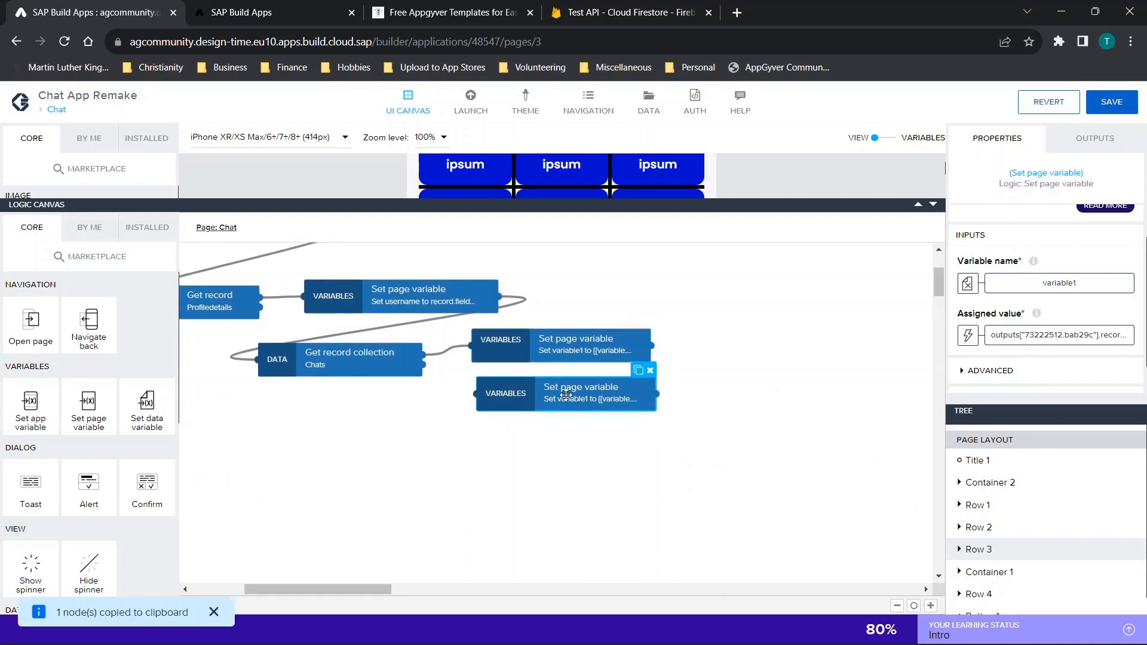
key("ctrl+c")
key("ctrl+v")
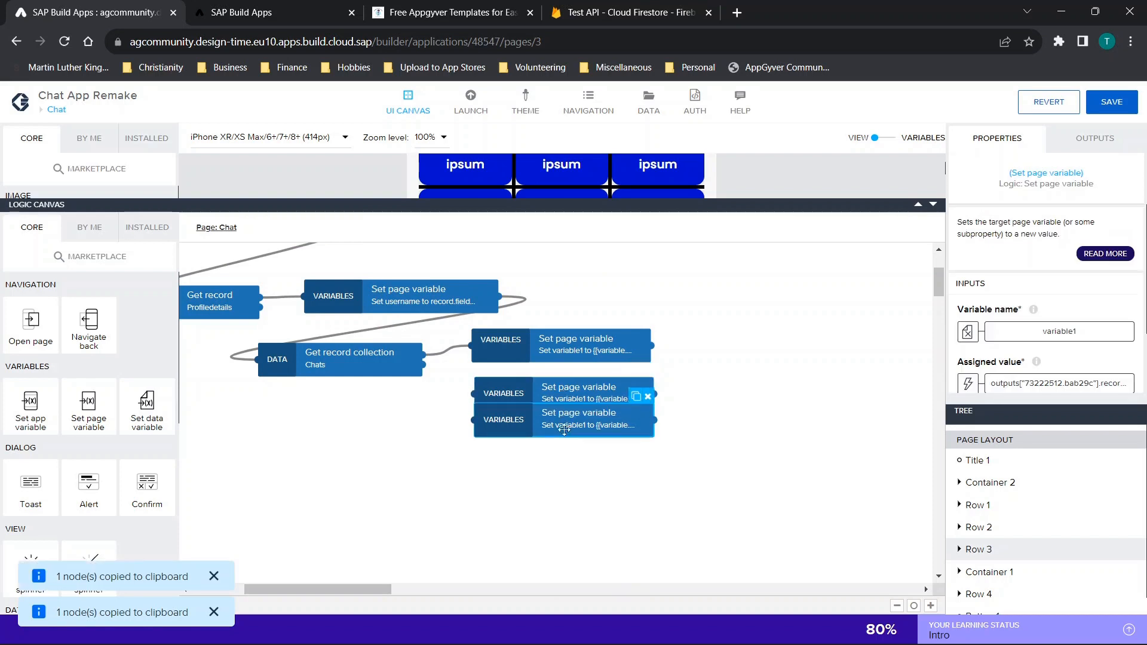
left_click(558, 444)
left_click_drag(558, 444, 556, 546)
key("ctrl+v")
scroll(556, 547, "down", 3)
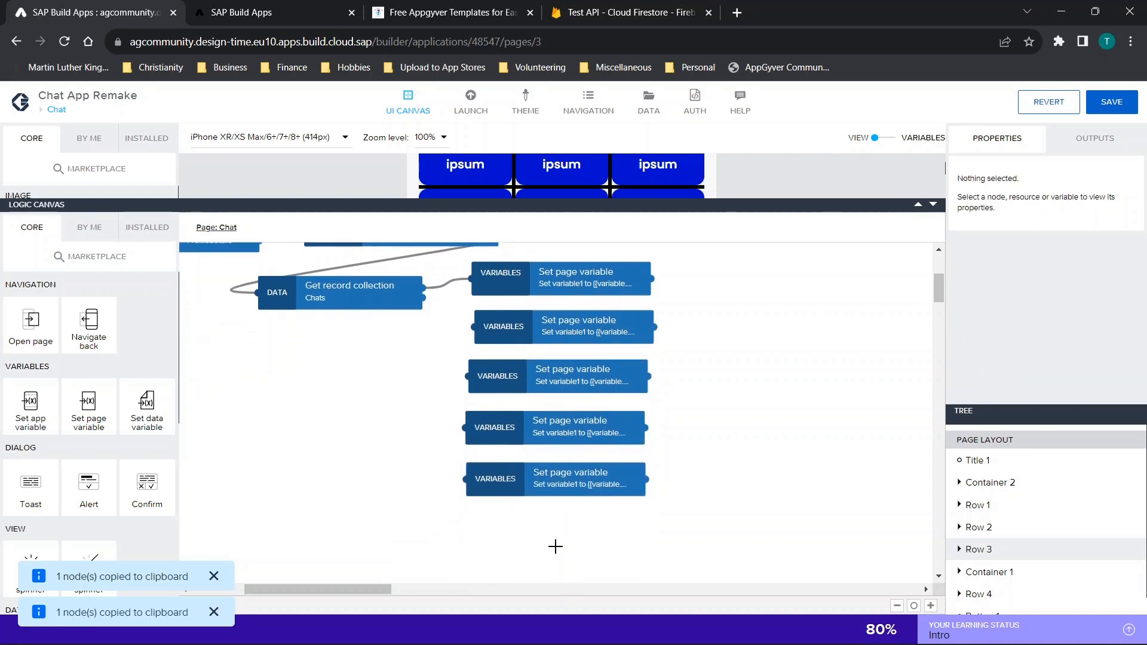
Add four more copies of the Set page variable node, extending the column to nine nodes.
key("ctrl+v")
left_click(544, 526)
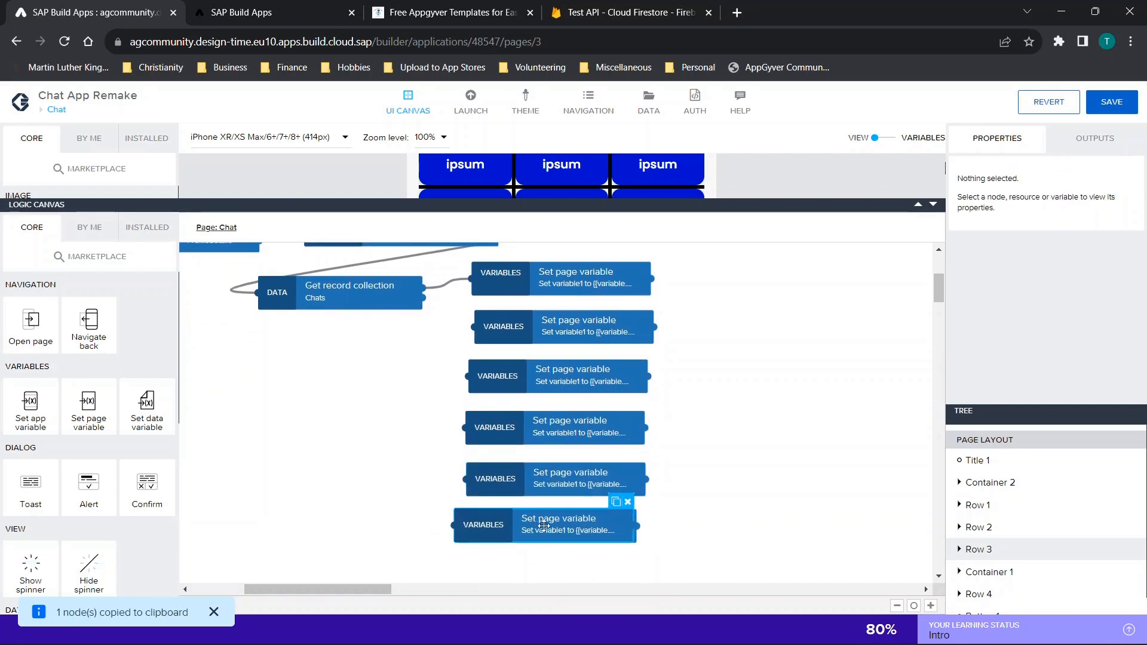
scroll(544, 525, "down", 1)
left_click_drag(543, 517, 544, 550)
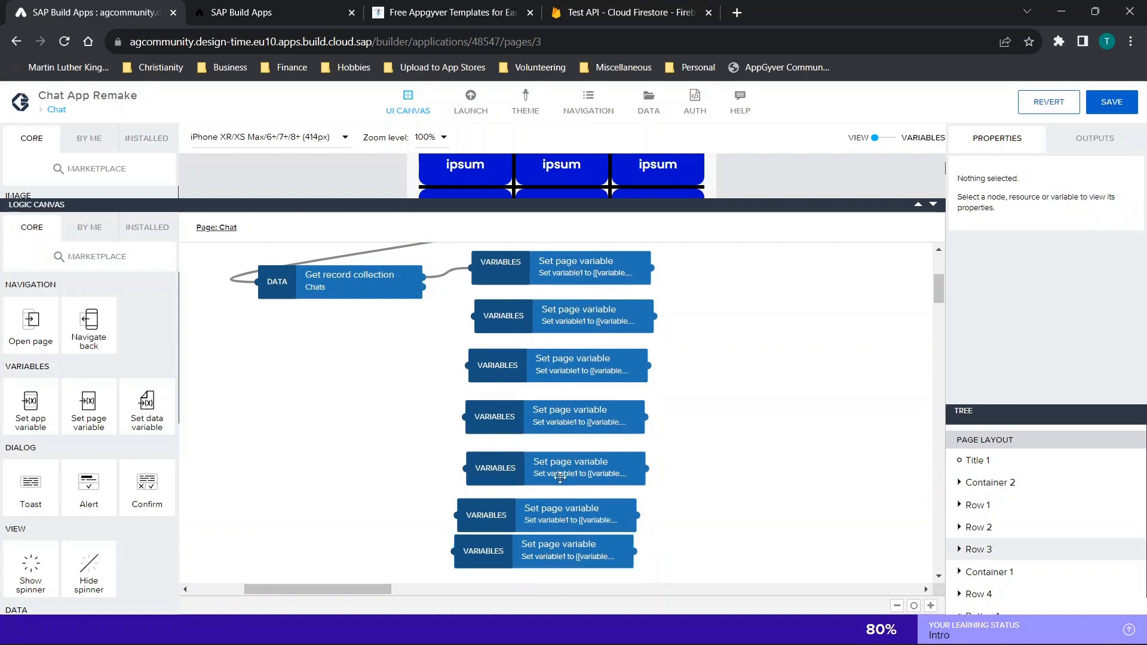
scroll(562, 567, "down", 1)
key("ctrl+v")
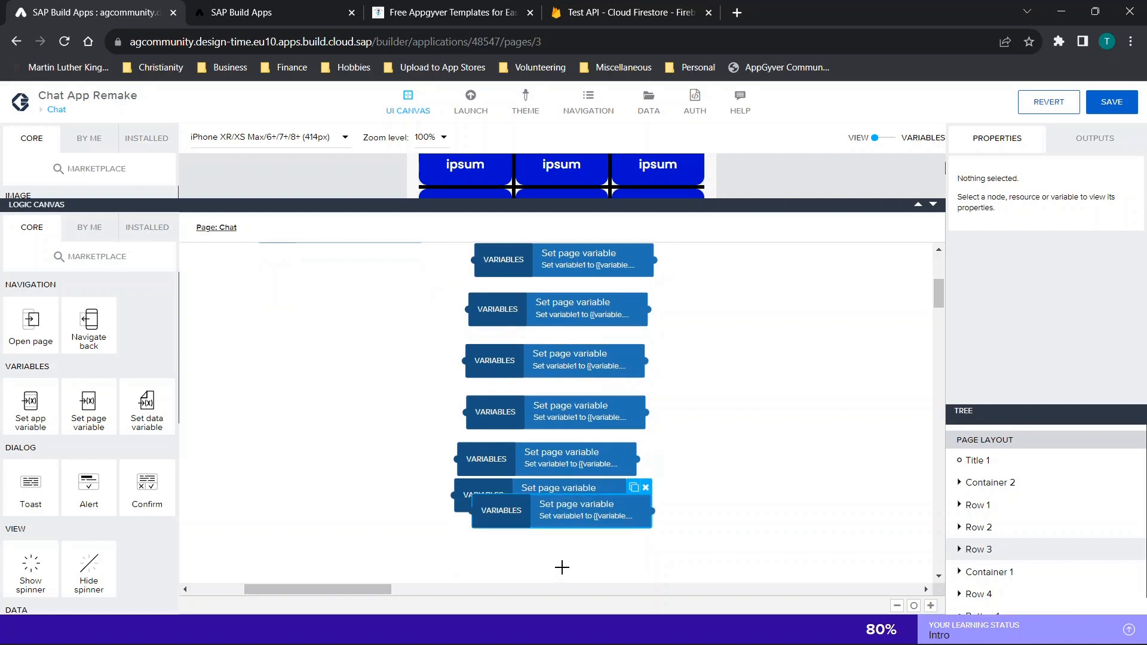
left_click_drag(560, 513, 544, 547)
scroll(544, 547, "down", 1)
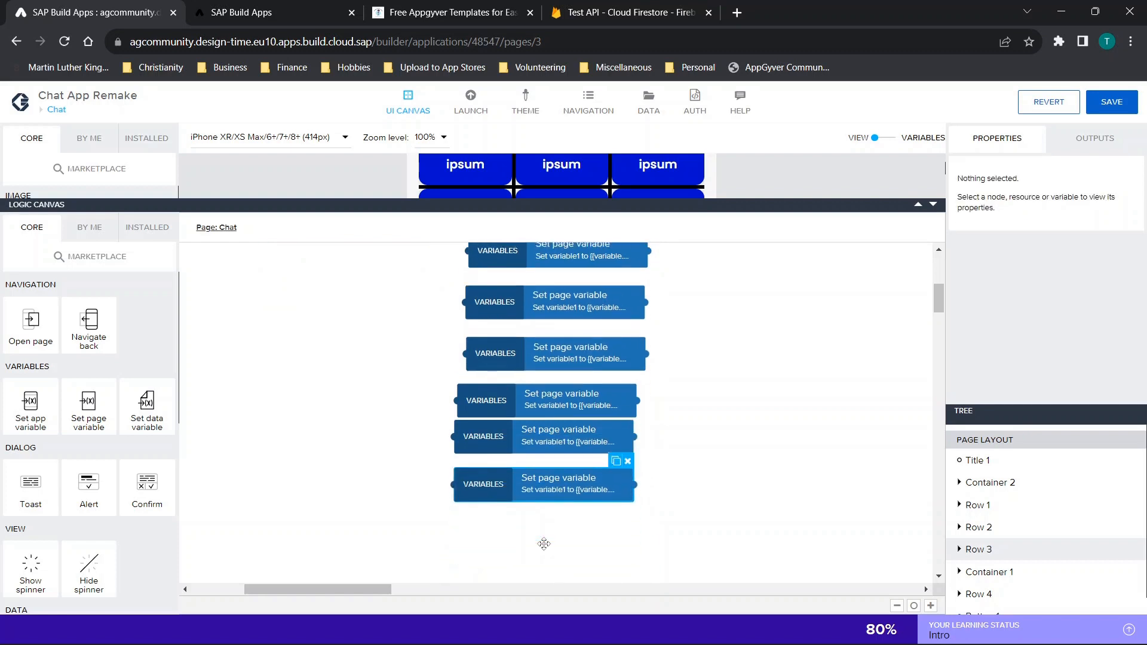
key("ctrl+v")
left_click_drag(614, 509, 561, 512)
scroll(559, 517, "up", 2)
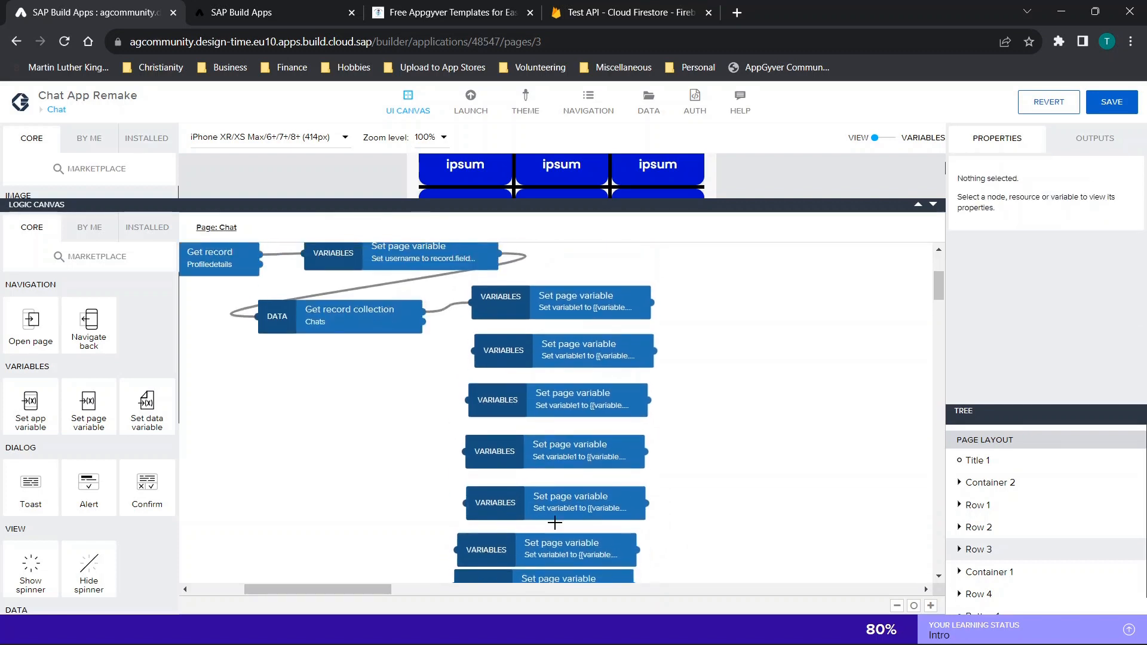
Connect the nine stacked Set page variable nodes in sequence, linking each node's output to the input of the one below.
left_click_drag(651, 303, 475, 351)
left_click_drag(655, 350, 467, 400)
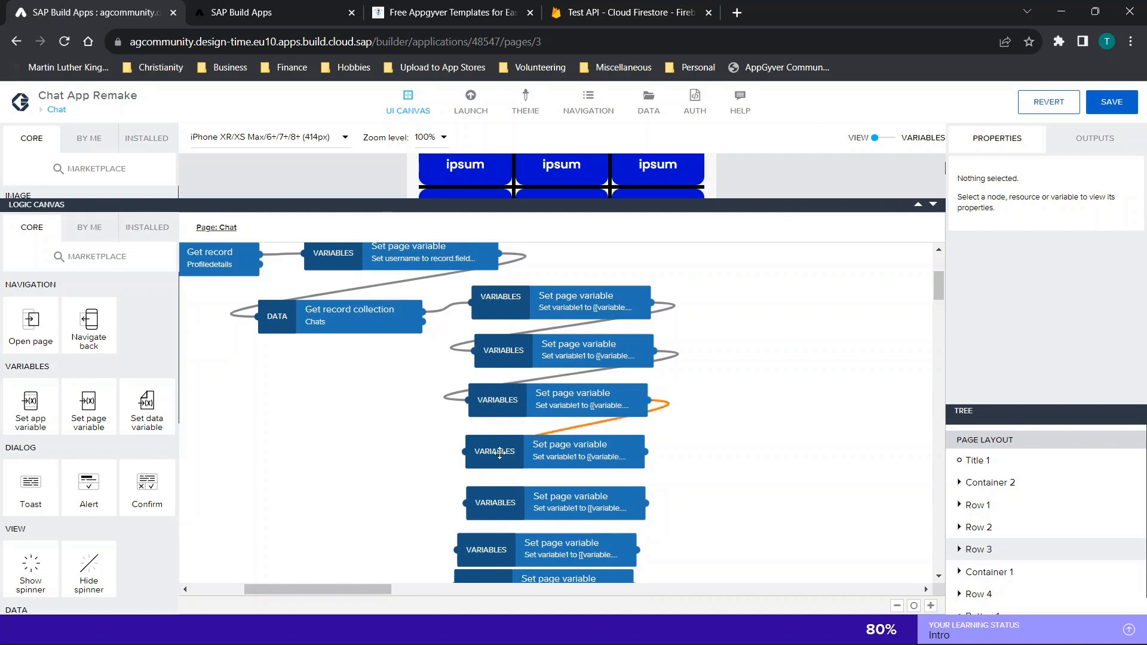
left_click_drag(500, 452, 461, 452)
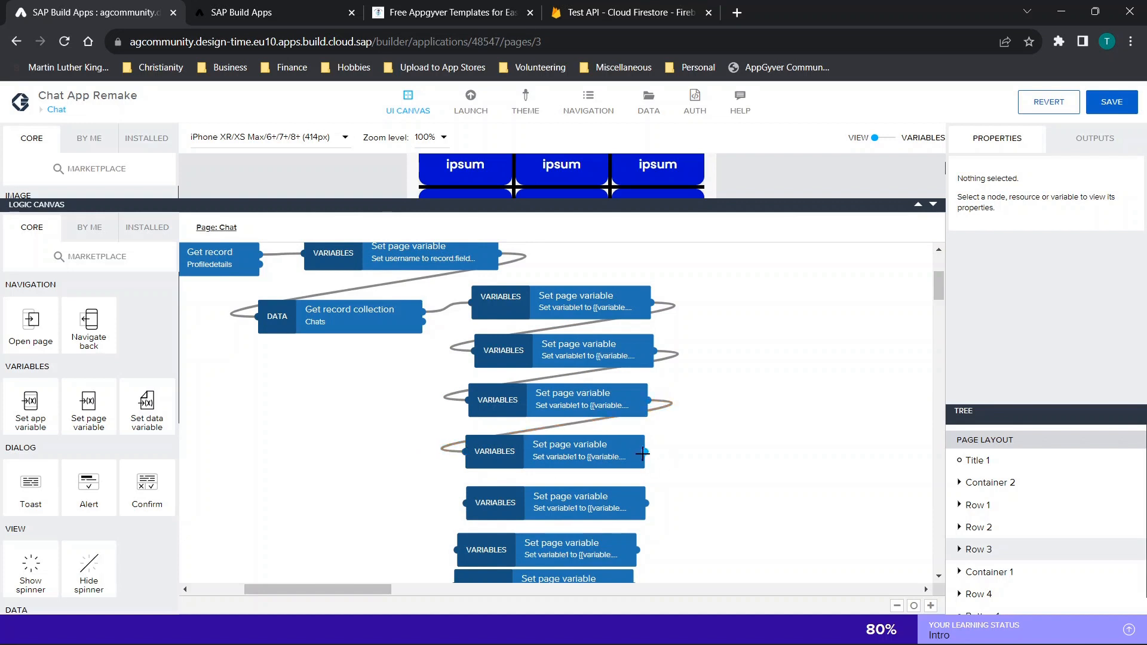
left_click_drag(588, 502, 464, 503)
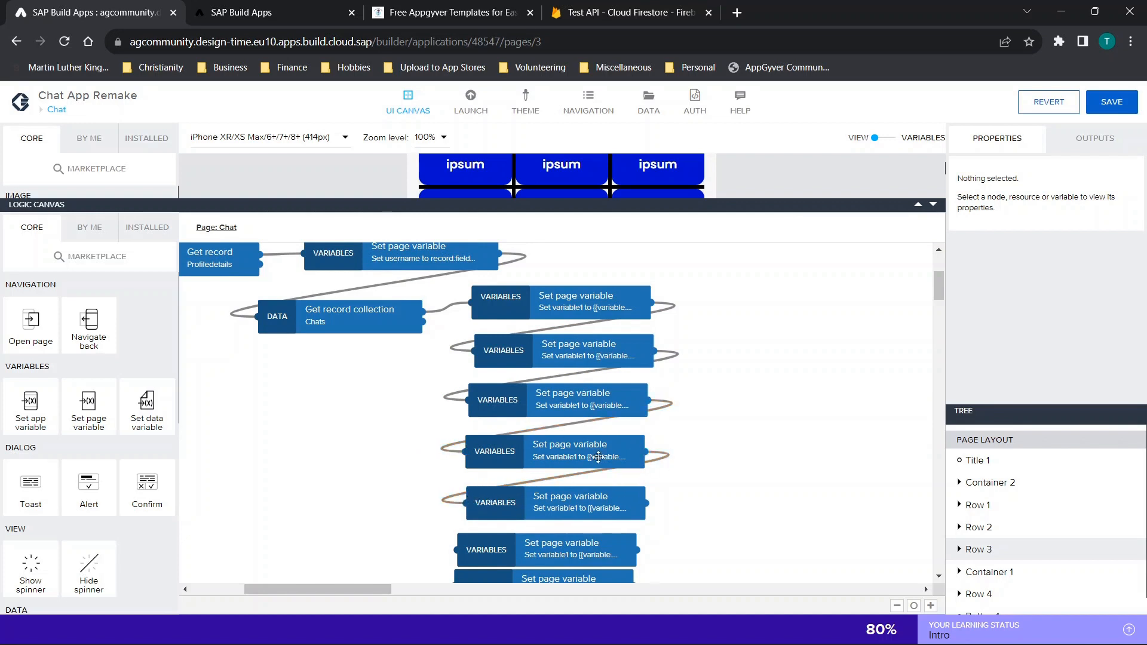
scroll(598, 458, "down", 2)
left_click_drag(647, 409, 462, 453)
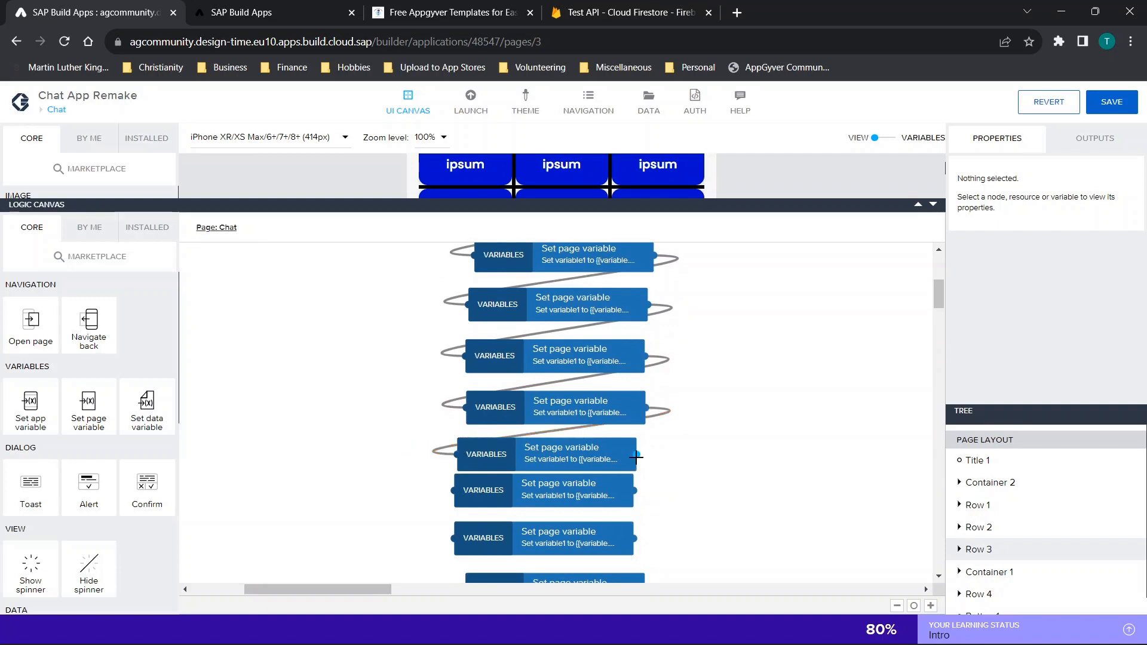
left_click_drag(452, 490, 453, 490)
scroll(606, 464, "down", 2)
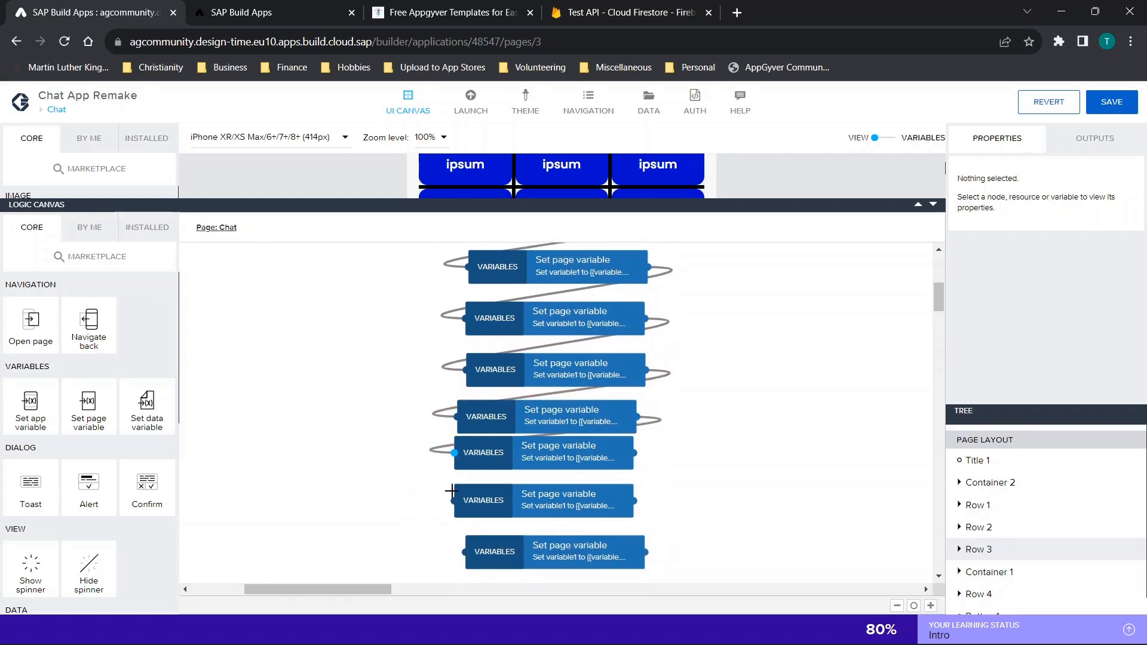
left_click_drag(633, 424, 451, 471)
left_click_drag(633, 473, 464, 522)
Set the target variable of the second Set page variable node in the column to variable2.
scroll(464, 523, "up", 5)
left_click(586, 346)
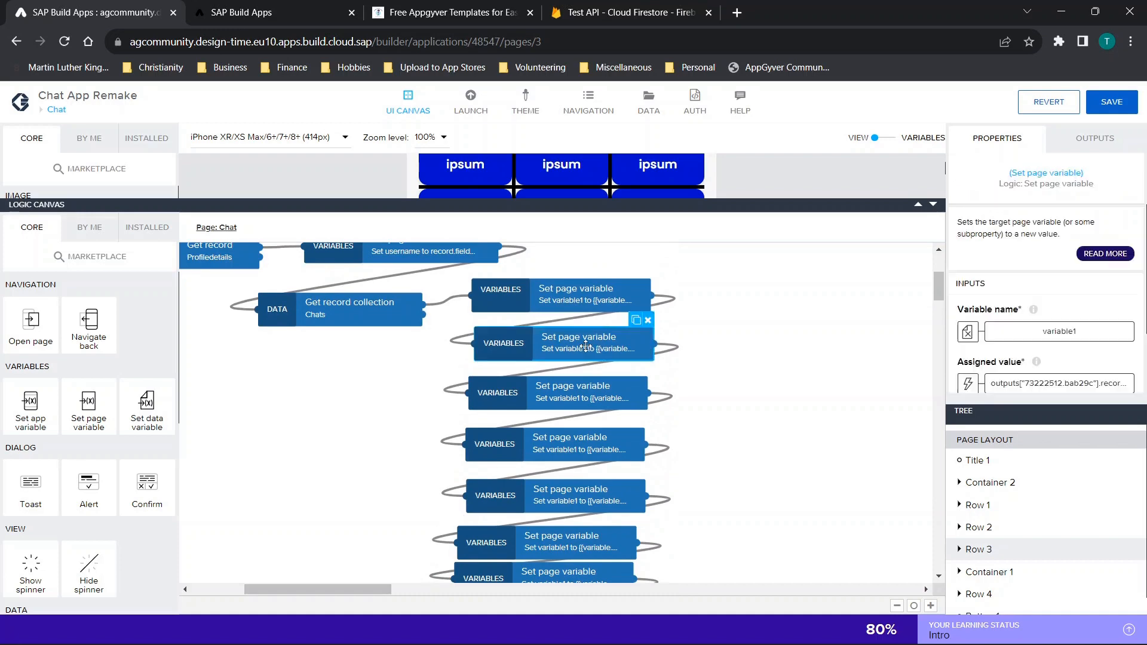
left_click(1054, 331)
left_click(359, 362)
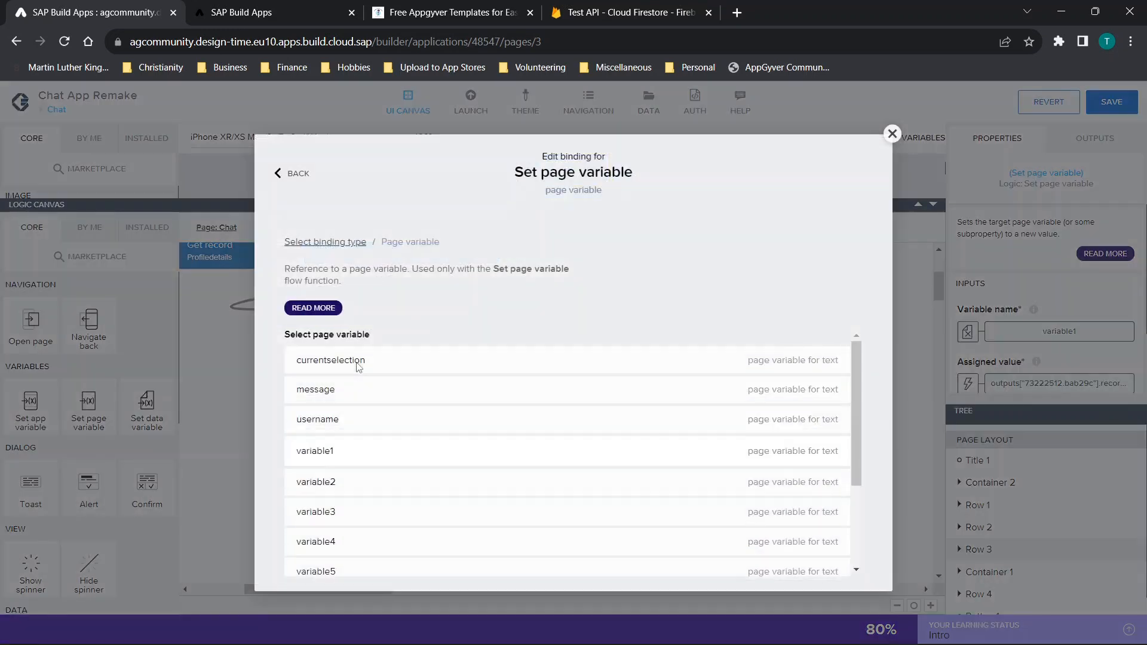
left_click(341, 443)
left_click(837, 416)
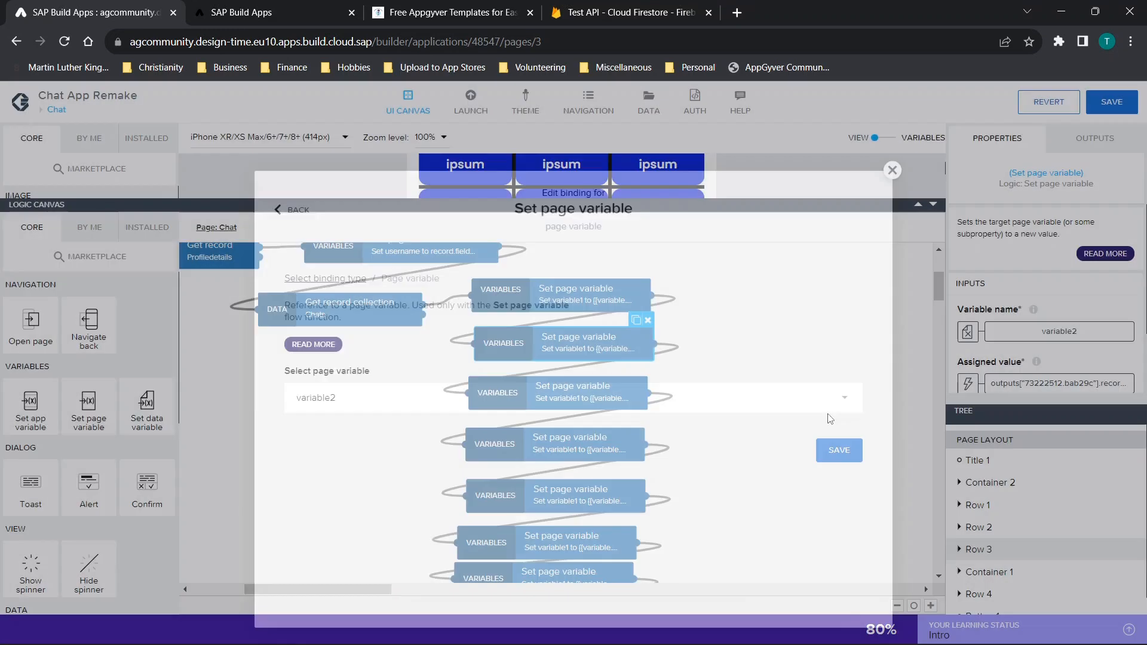
Set the target variable of the third Set page variable node in the column to variable3.
left_click(556, 385)
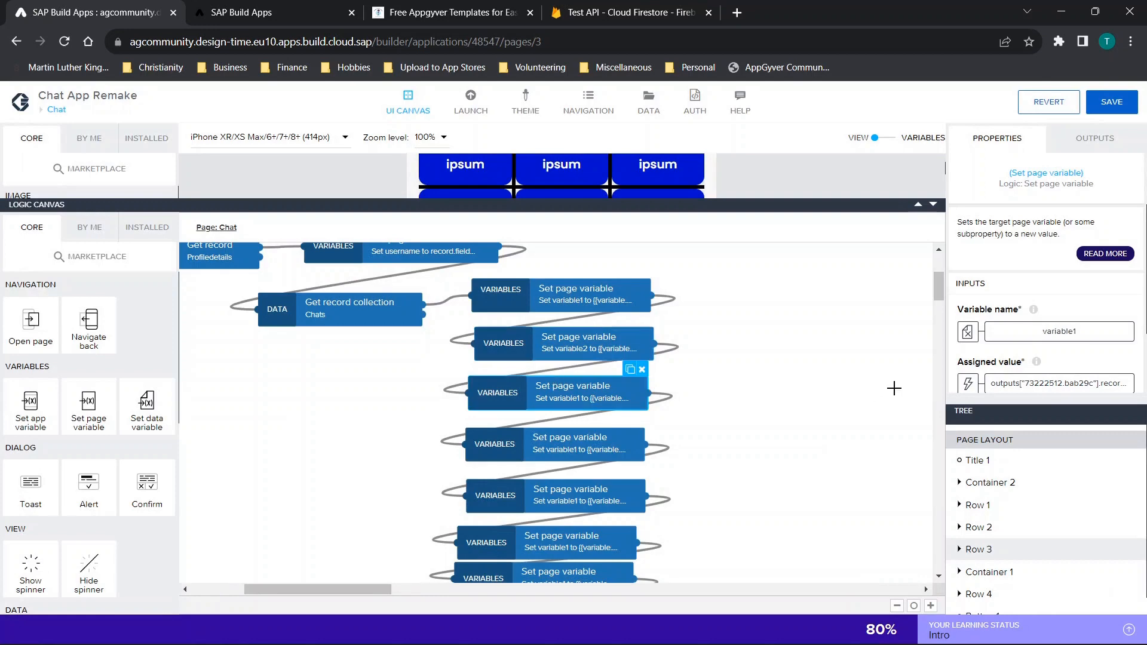
left_click(1039, 331)
left_click(317, 362)
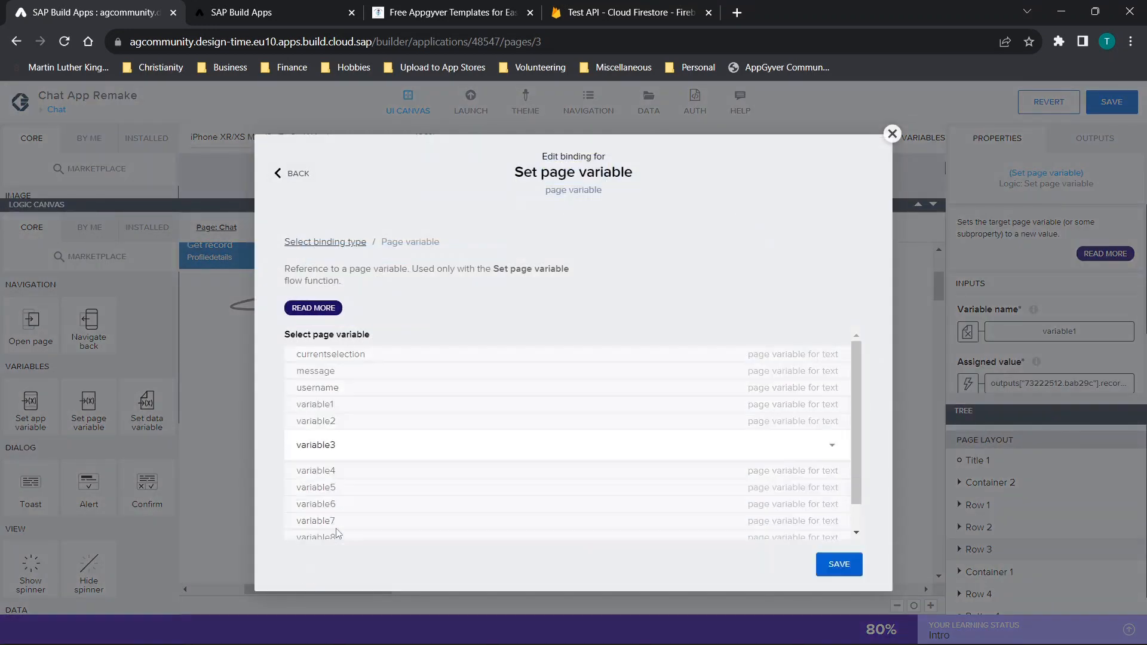
left_click(333, 526)
left_click(839, 413)
Set the target variable of the fourth Set page variable node in the column to variable4.
left_click(556, 444)
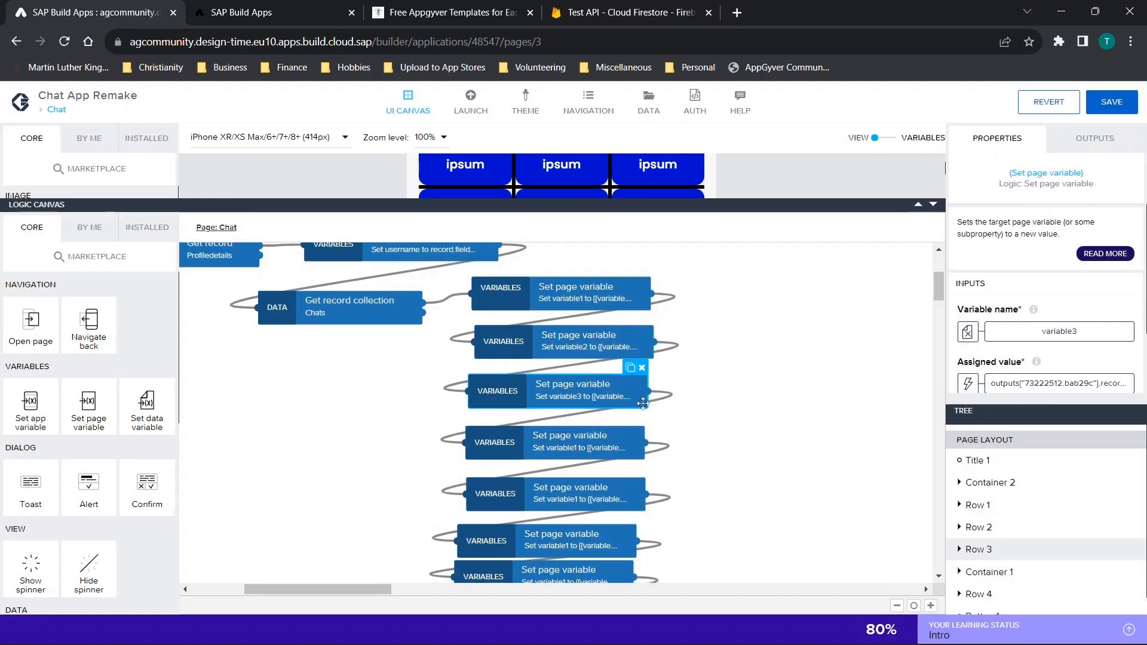
scroll(556, 418, "down", 1)
left_click(1074, 336)
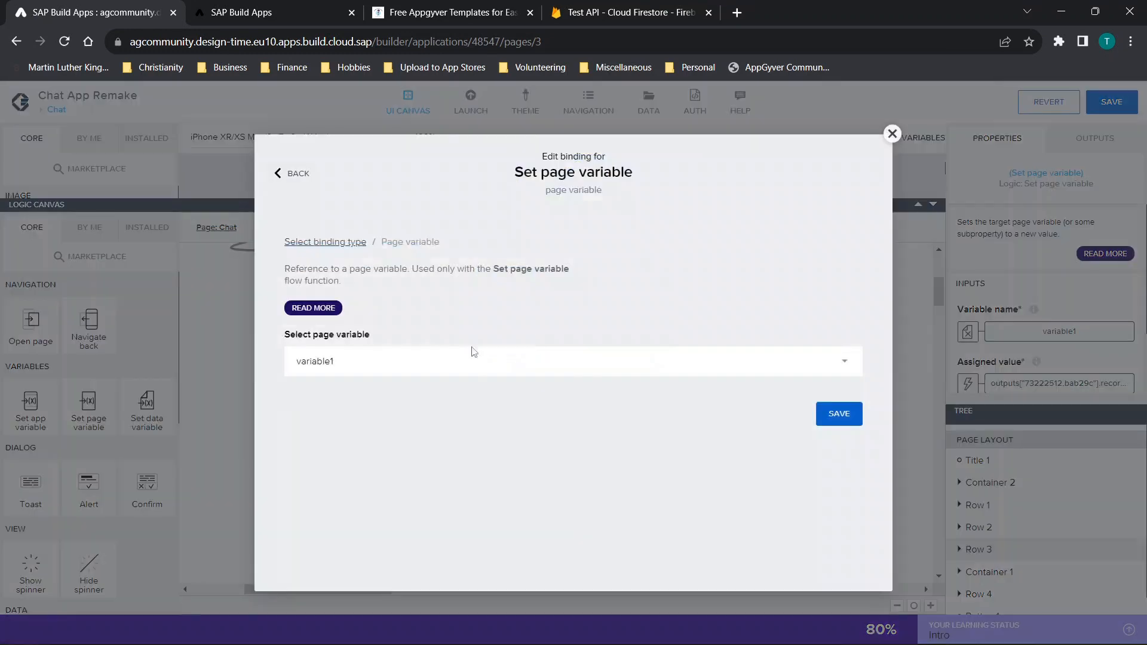
left_click(472, 358)
scroll(448, 515, "down", 2)
left_click(352, 424)
left_click(839, 413)
Set the target variable of the fifth Set page variable node in the column to variable5.
left_click(547, 378)
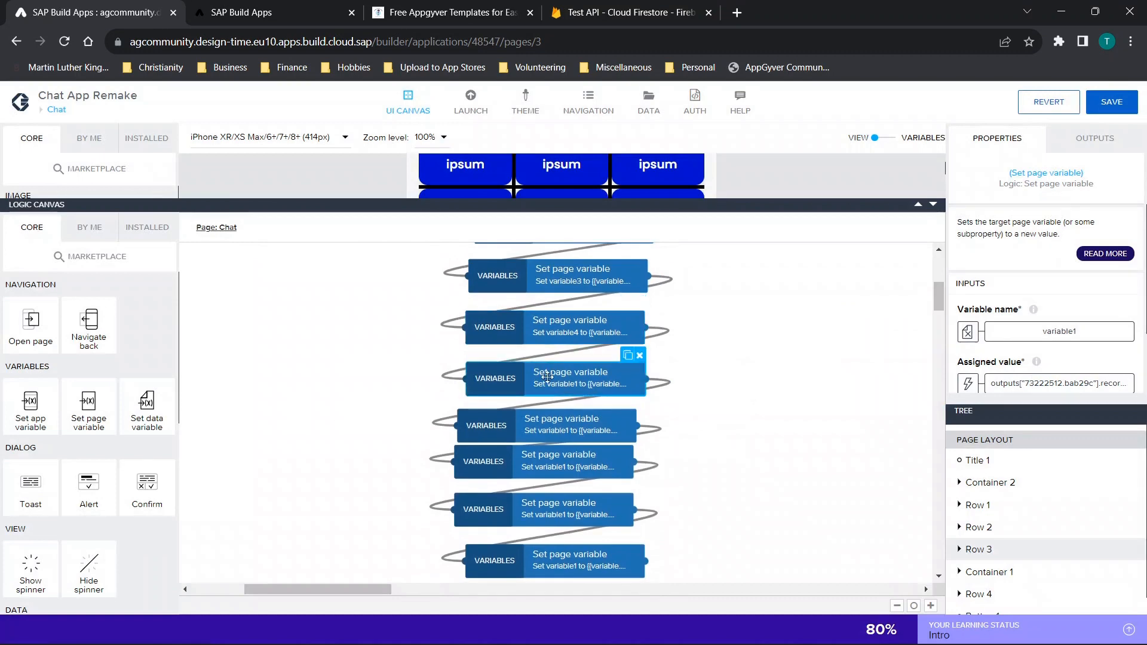
left_click(1052, 333)
left_click(356, 375)
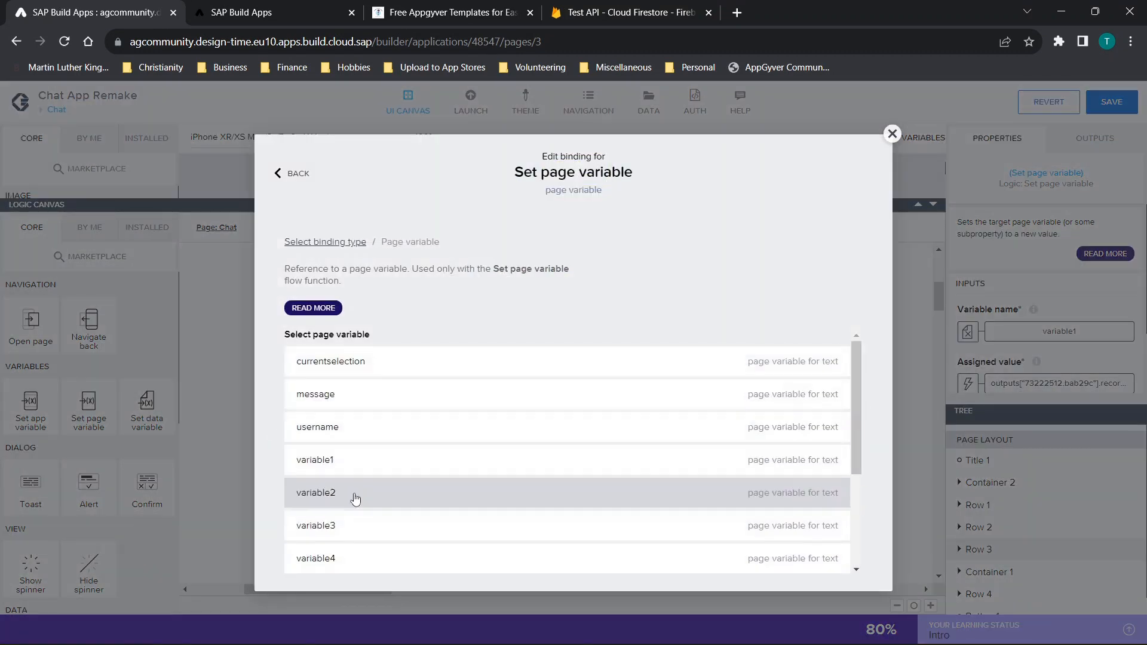
scroll(339, 513, "down", 1)
left_click(335, 485)
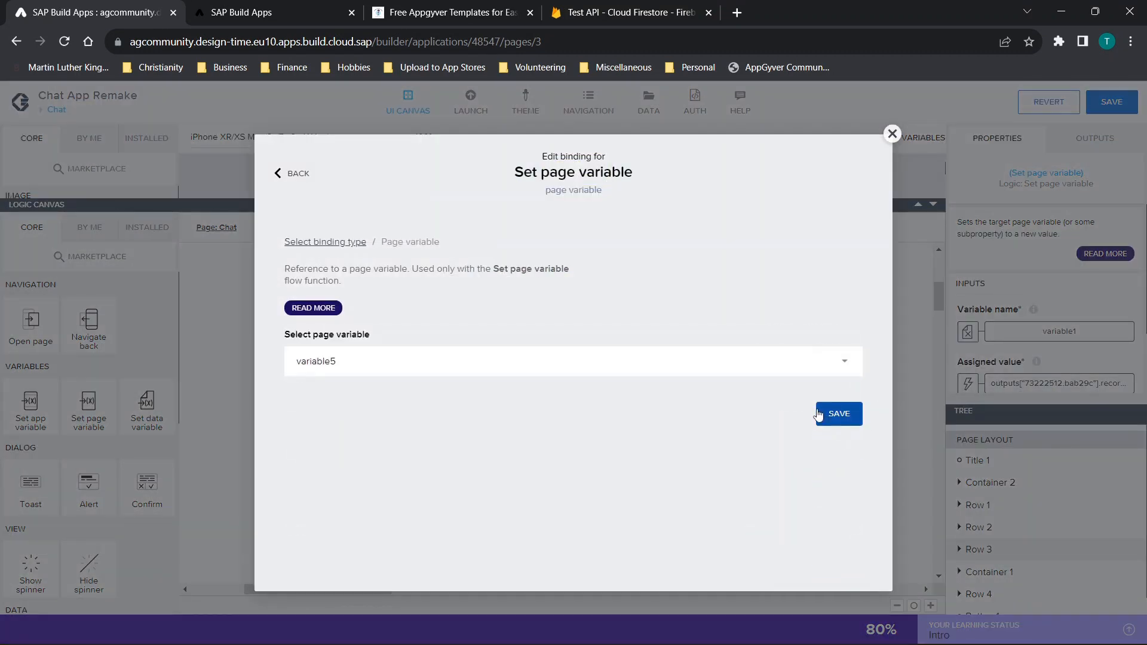
left_click(839, 414)
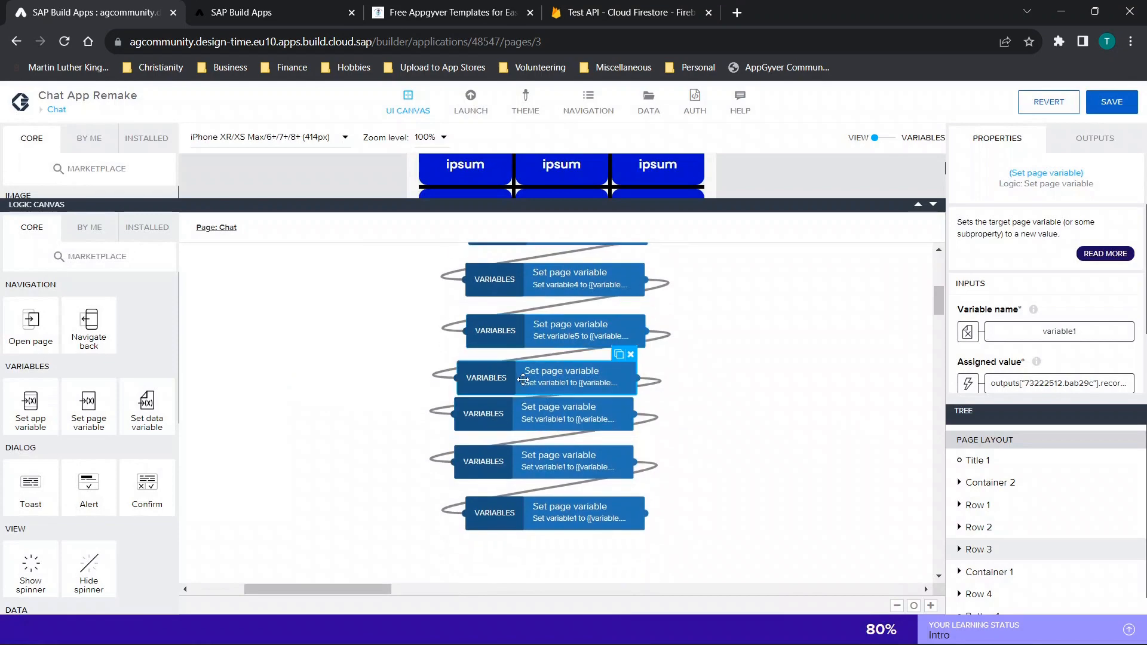
Set the target variable of the sixth Set page variable node in the column to variable6.
left_click(1028, 332)
left_click(394, 365)
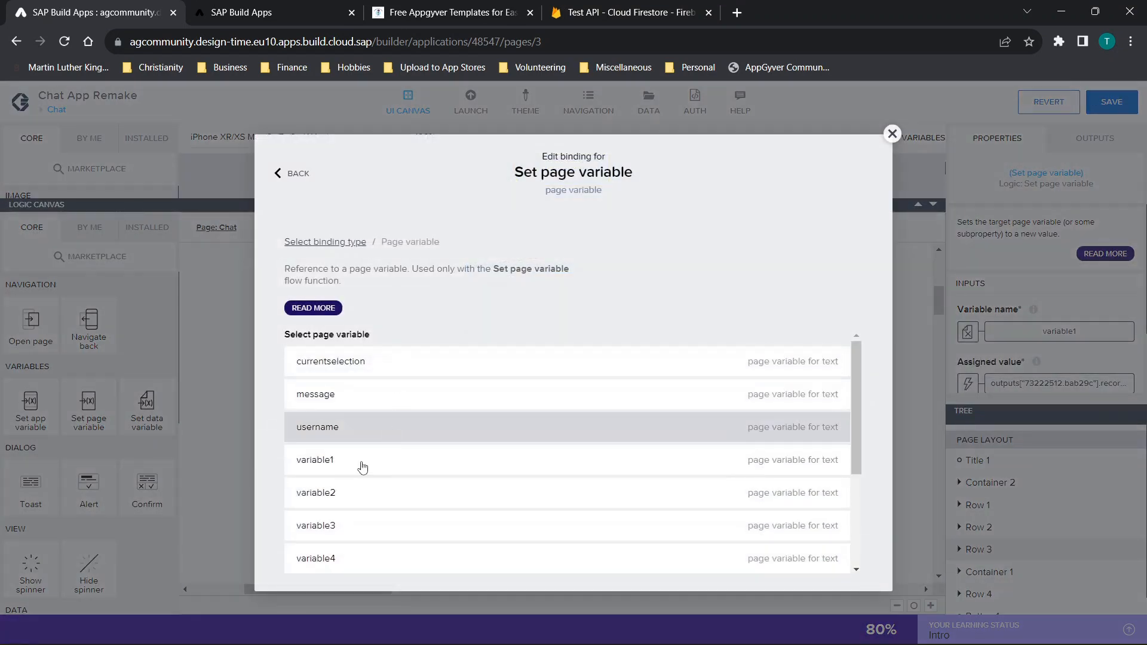
scroll(362, 466, "down", 2)
left_click(361, 525)
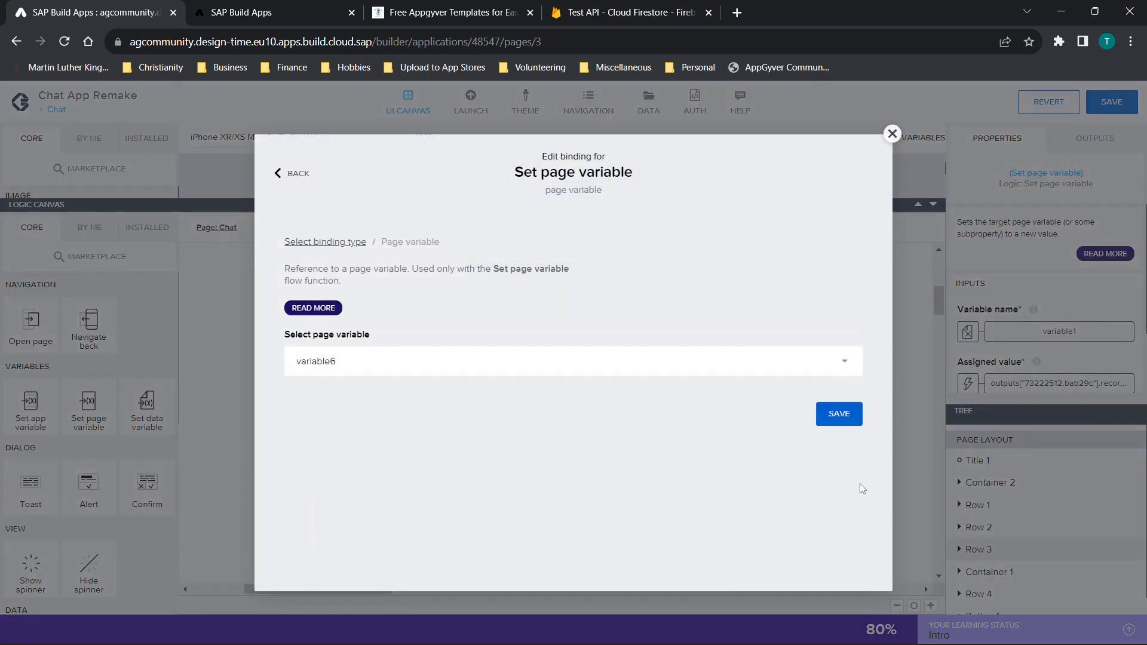
left_click(839, 418)
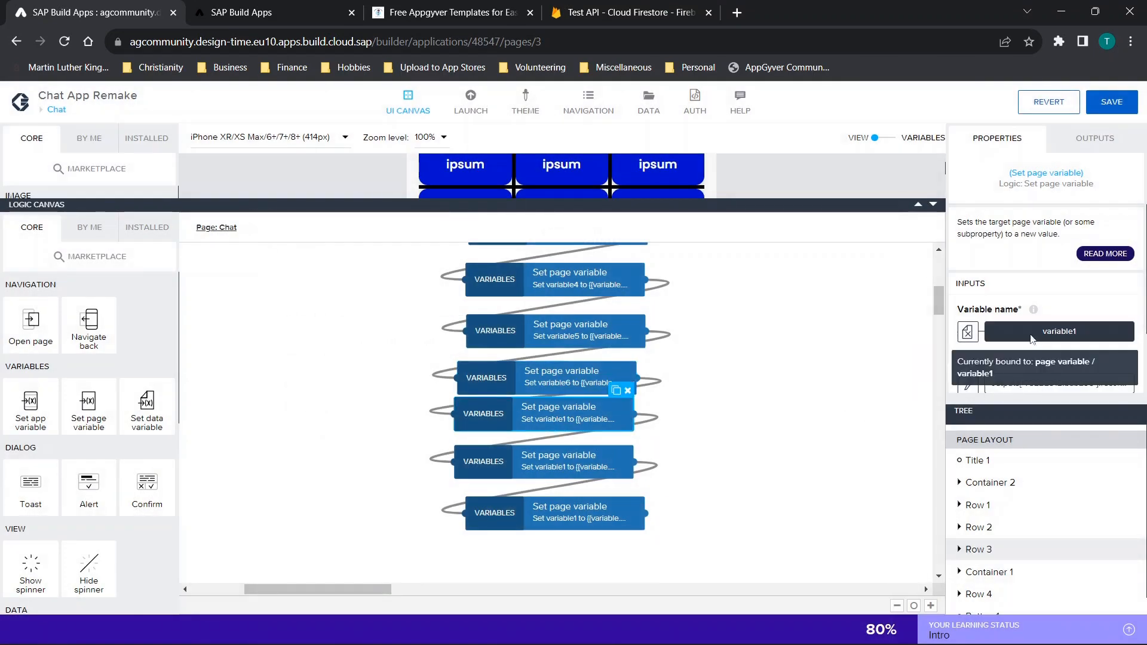
Set the target variable of the seventh Set page variable node in the column to variable7.
left_click(1031, 337)
left_click(430, 378)
scroll(393, 497, "down", 1)
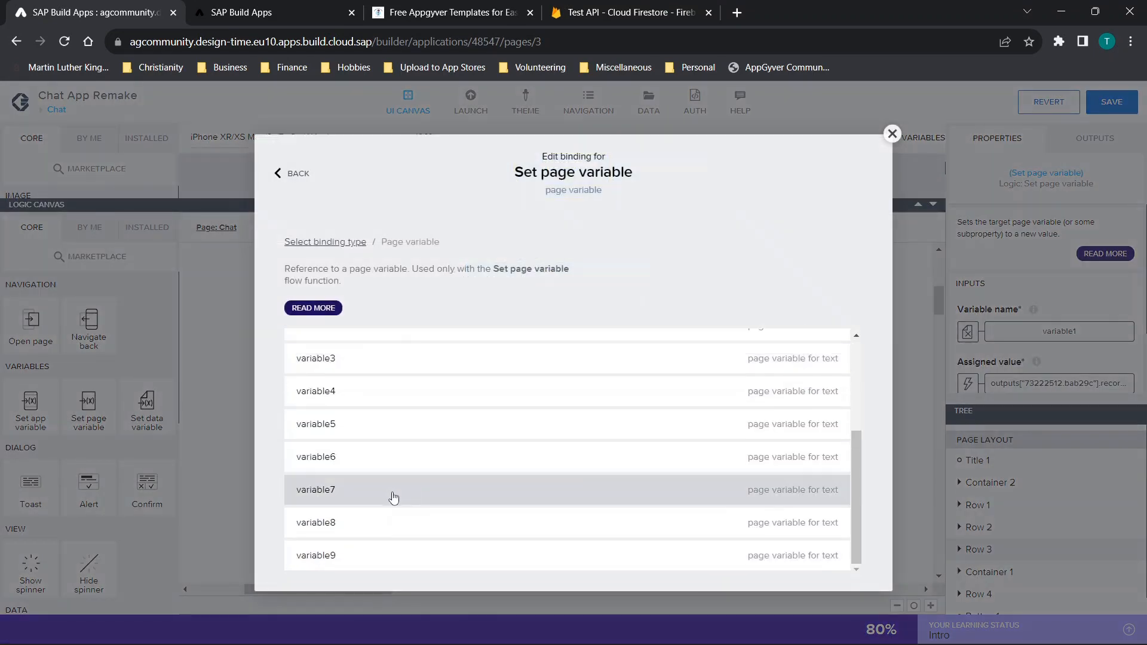
left_click(393, 496)
left_click(851, 420)
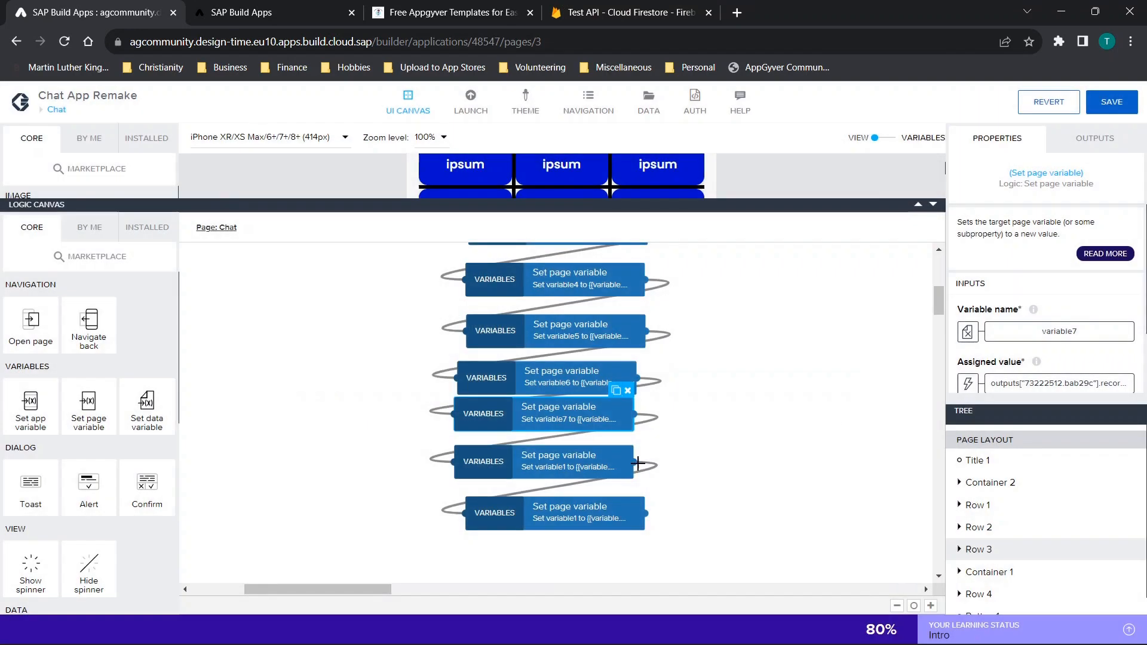
Set the target variable of the eighth Set page variable node in the column to variable8.
left_click(556, 455)
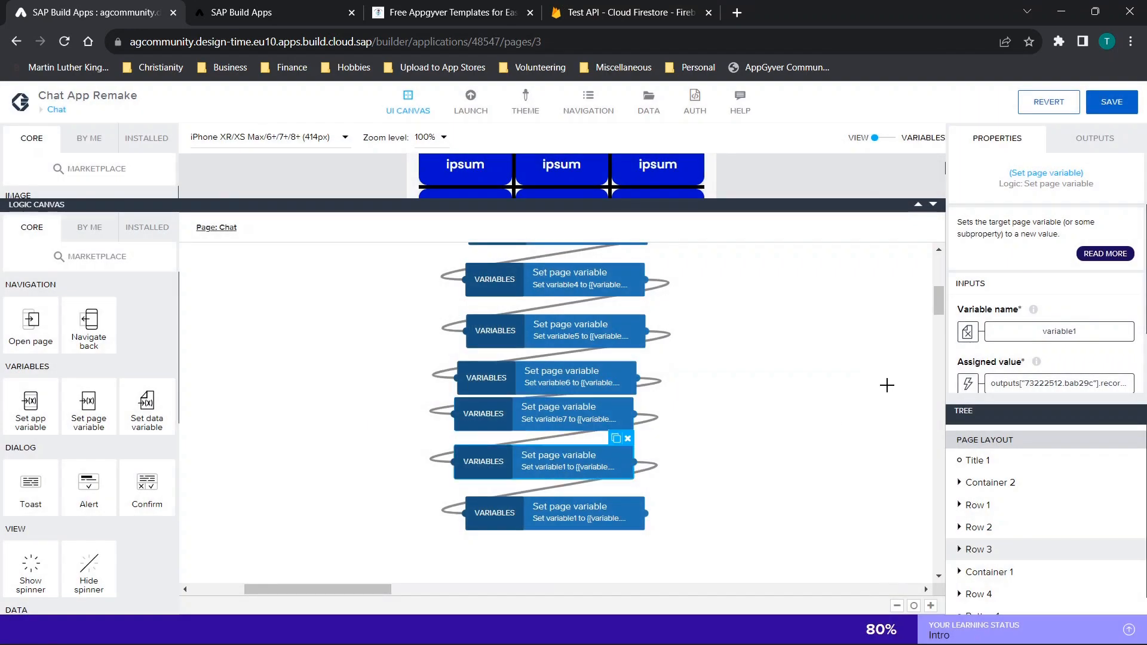
left_click(1066, 332)
left_click(505, 363)
scroll(392, 465, "down", 3)
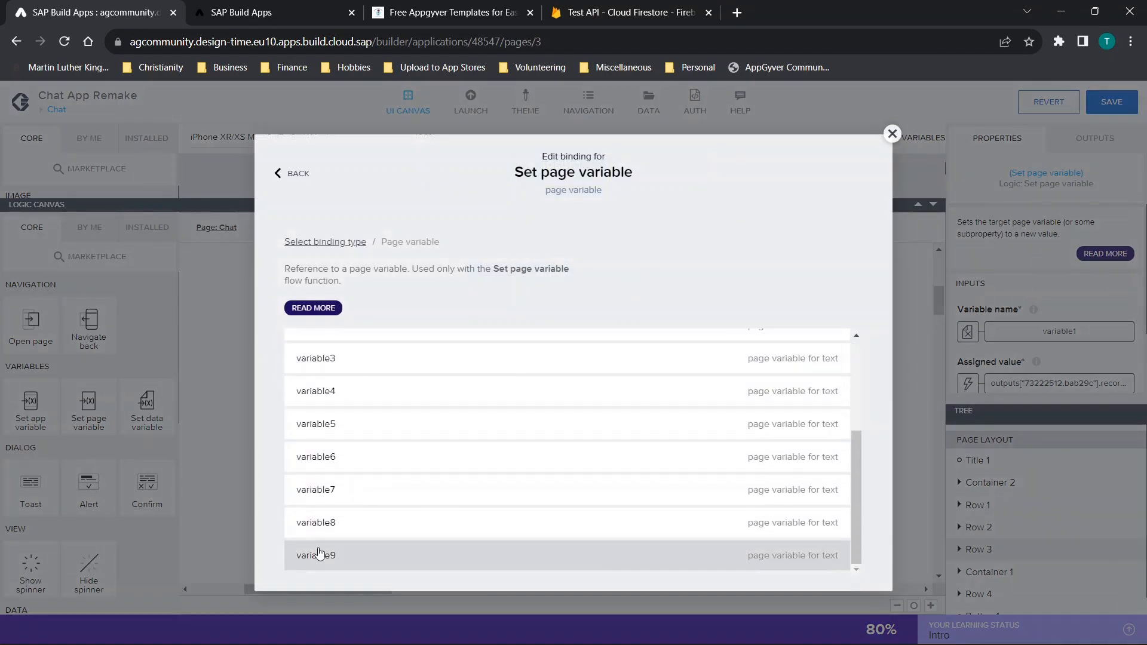
left_click(322, 523)
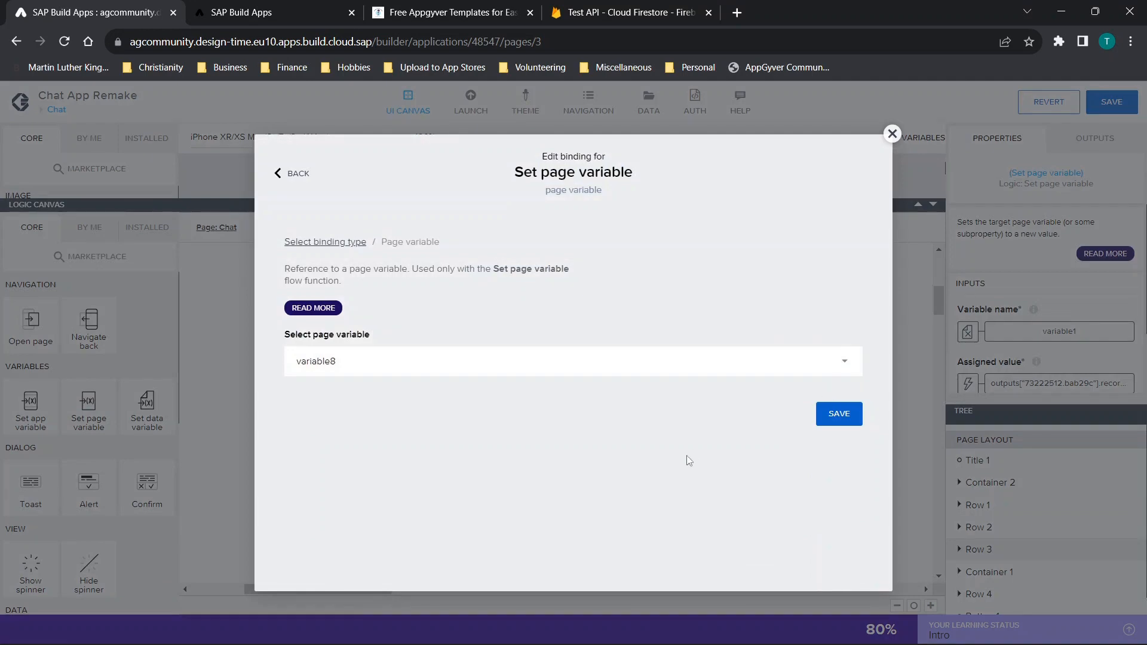
left_click(839, 415)
Set the target variable of the ninth Set page variable node in the column to variable9.
left_click(1053, 332)
left_click(423, 360)
scroll(370, 478, "down", 3)
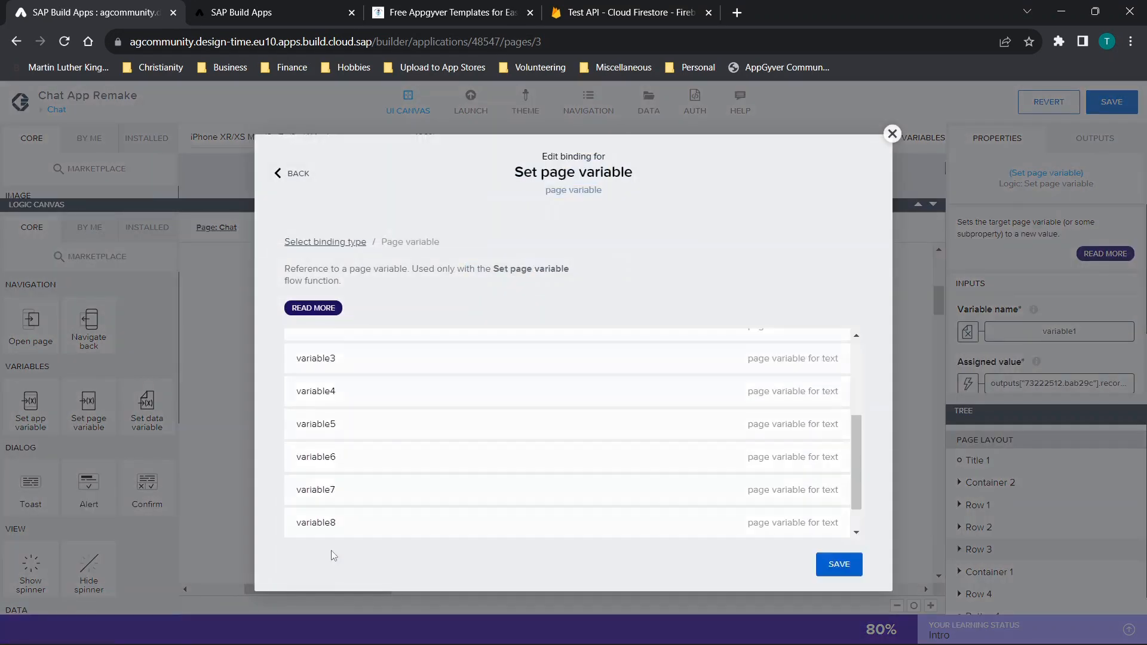
left_click(328, 555)
left_click(839, 414)
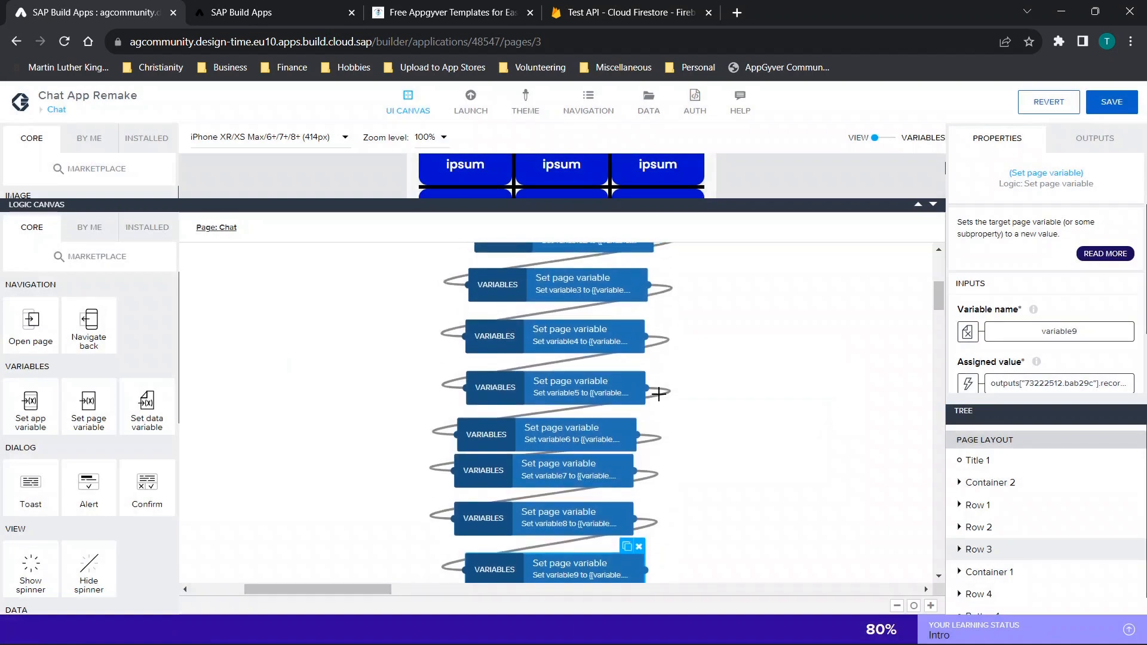
scroll(659, 394, "up", 2)
scroll(658, 395, "down", 3)
scroll(658, 394, "up", 3)
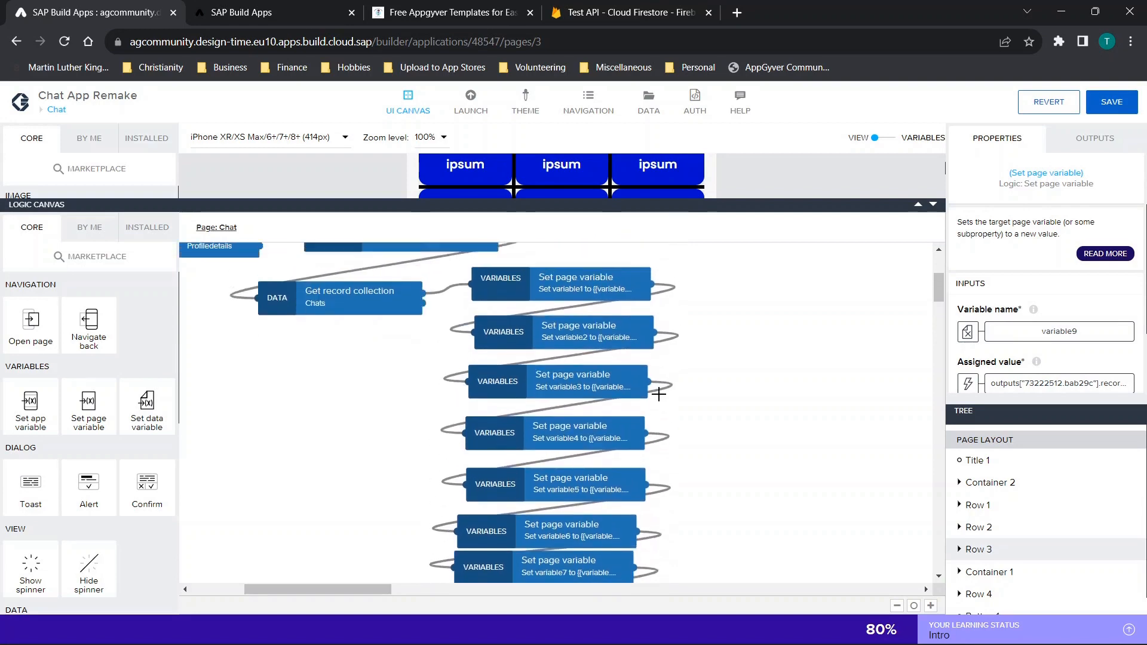
scroll(658, 394, "up", 1)
left_click(597, 326)
left_click(1062, 387)
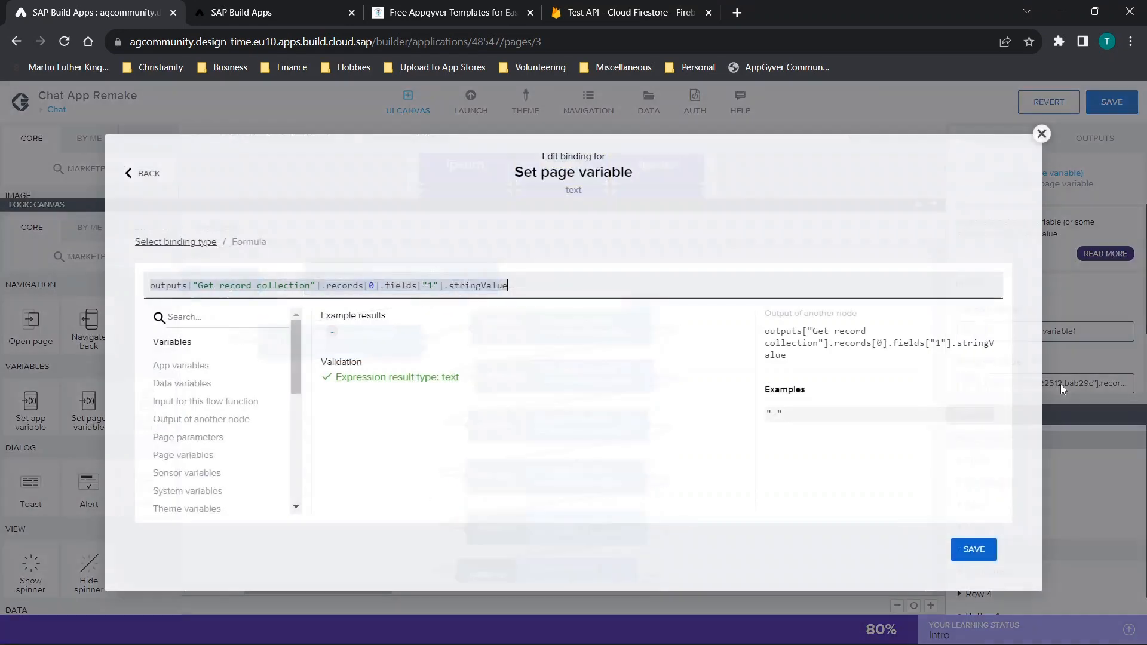
left_click(432, 285)
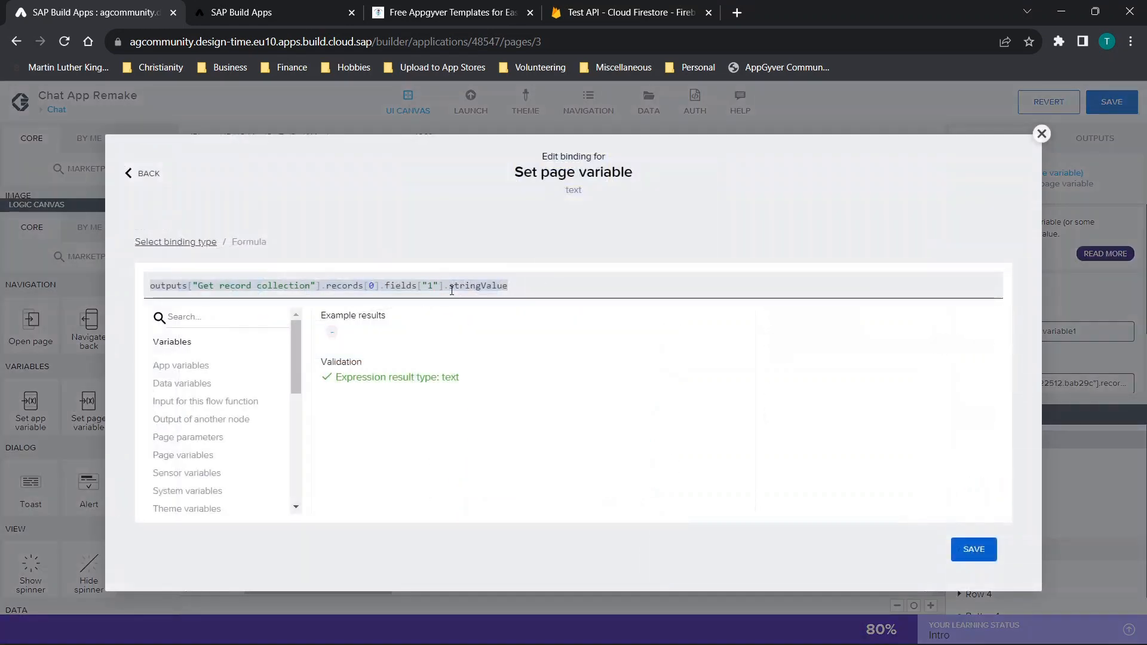
key("BackSpace")
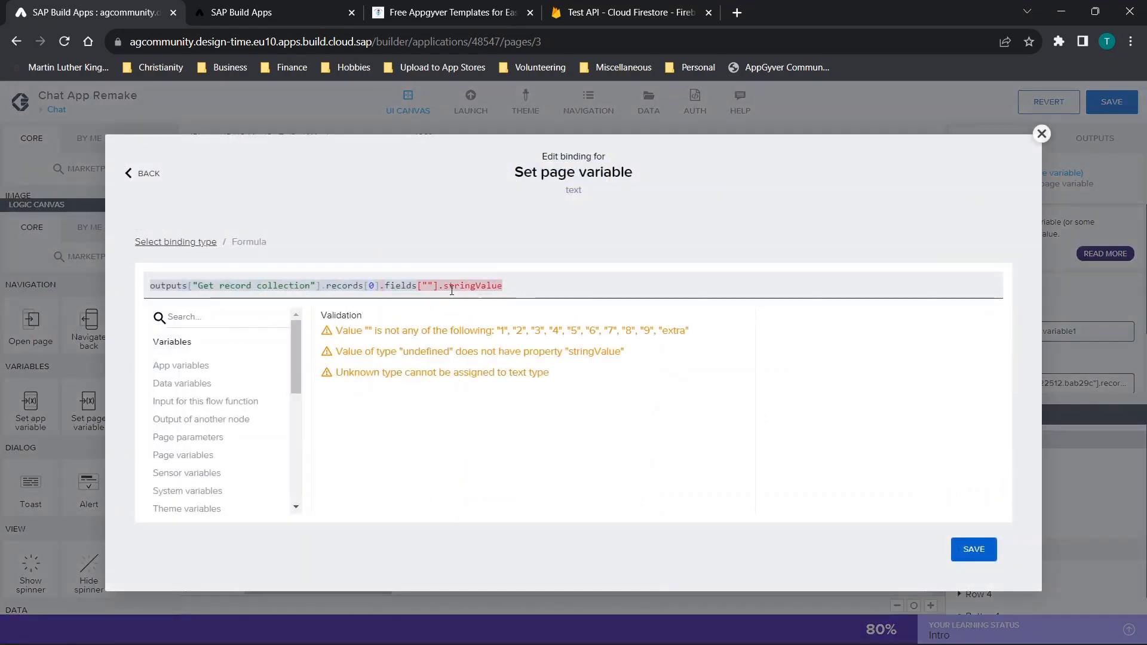
left_click(1042, 134)
Change the field key in the variable2 node's assigned value formula to "2" and save the binding.
left_click(546, 370)
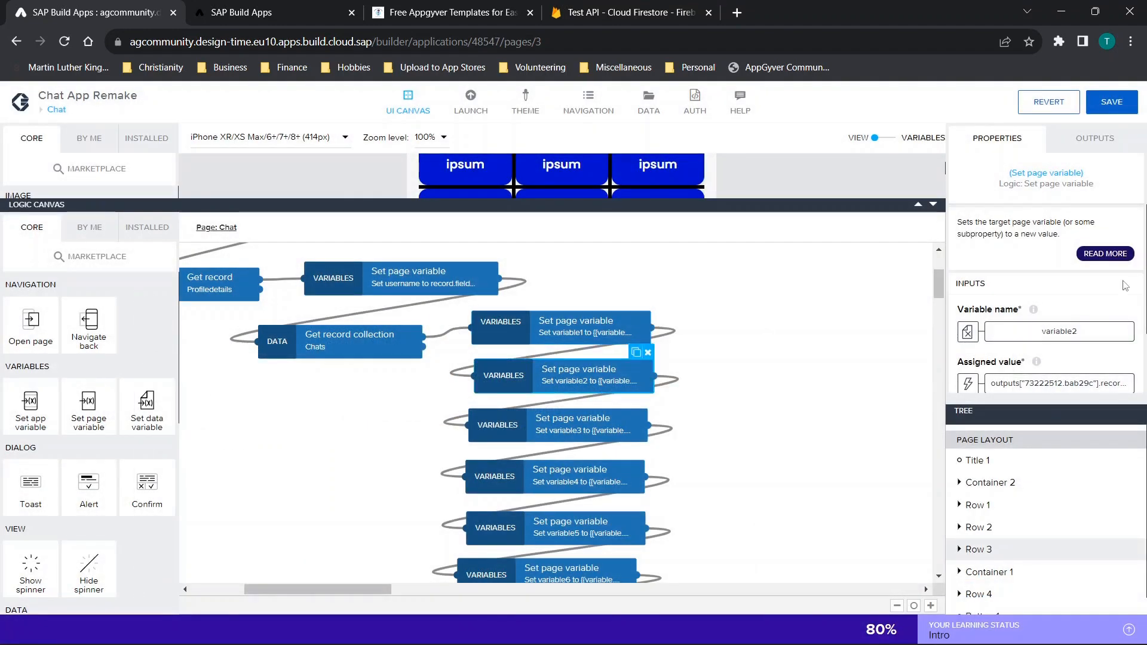
left_click(1016, 383)
left_click(434, 283)
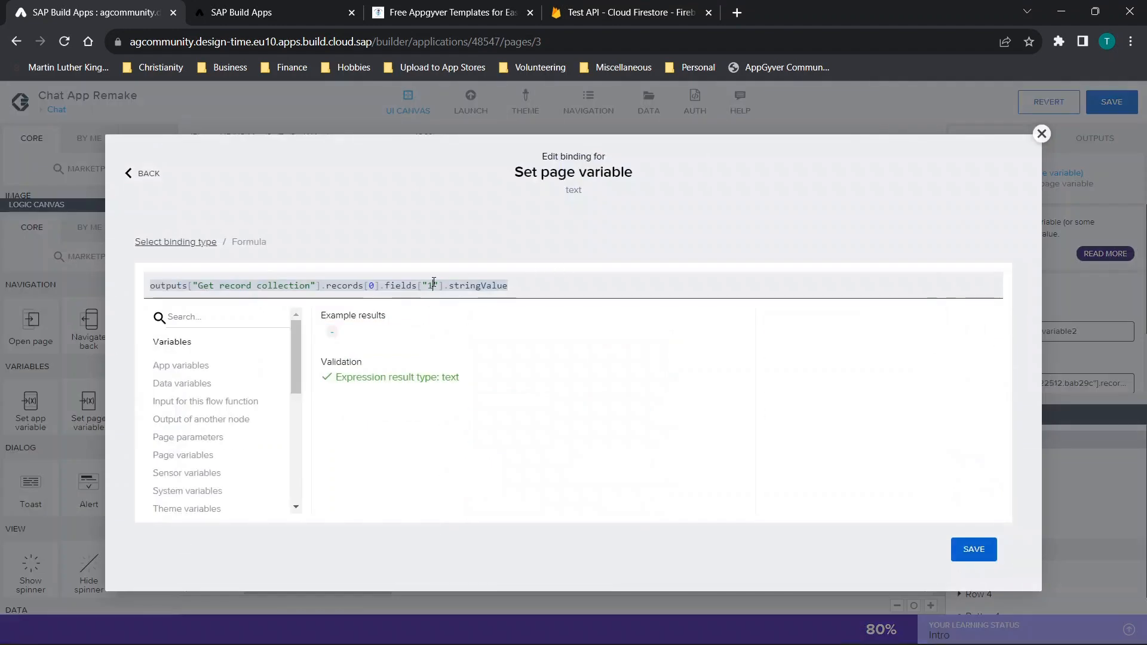
key("BackSpace")
type("2")
left_click(966, 556)
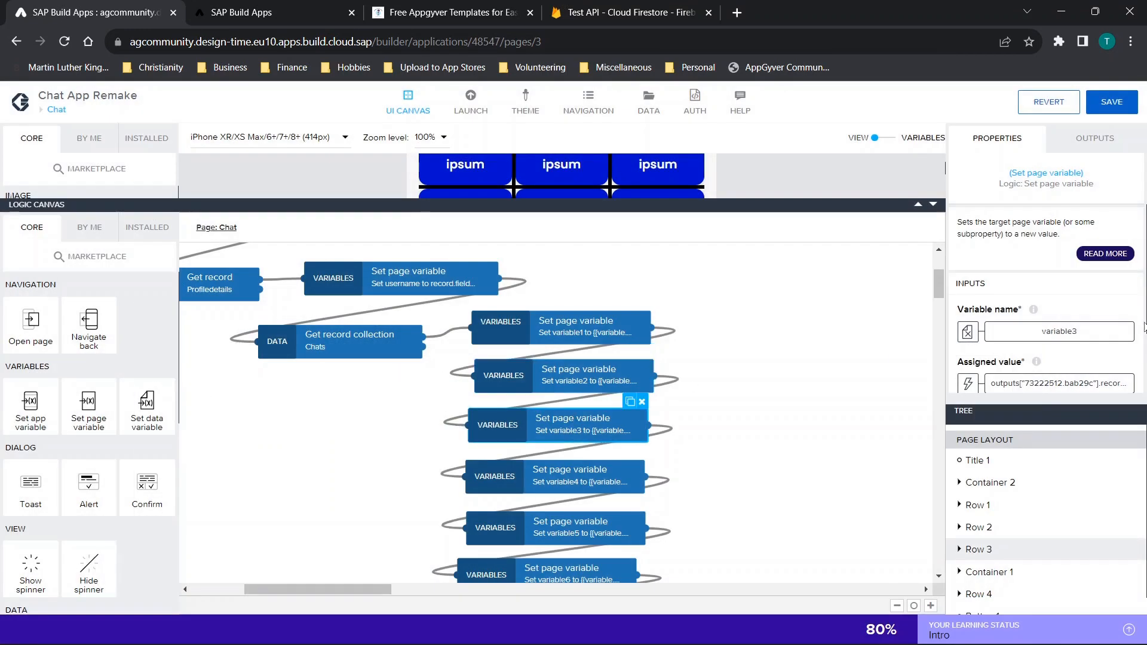
Change the variable3 node's assigned value formula to outputs["Get record collection"].records[0].fields["3"].stringValue and save it.
left_click(1075, 383)
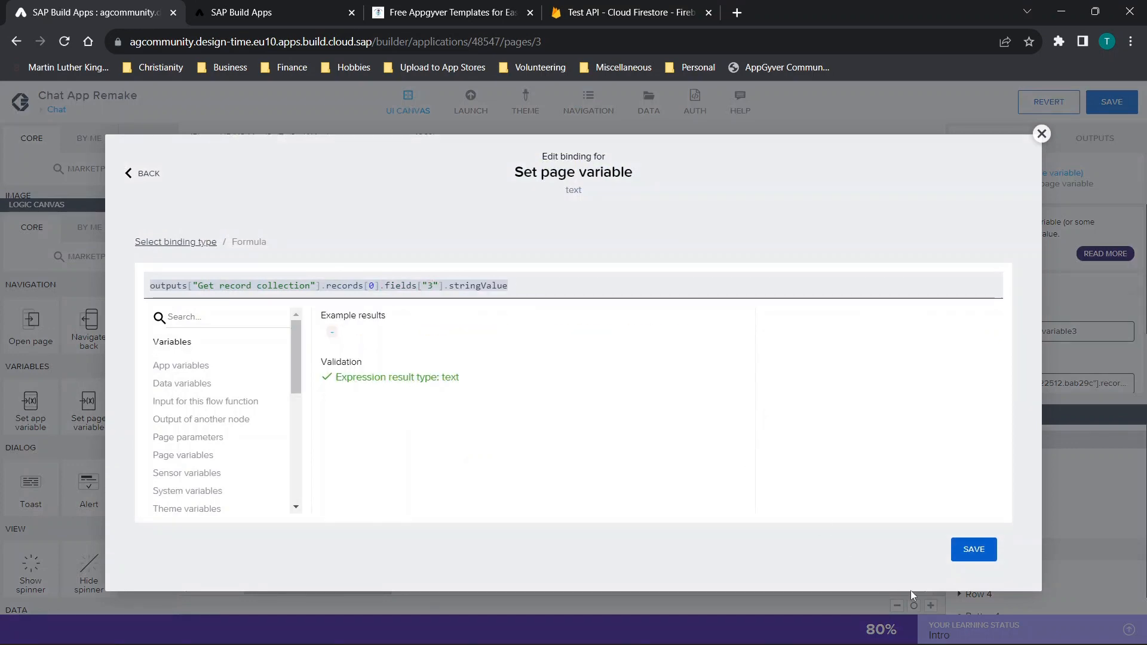
left_click(974, 549)
Change the field key in the variable4 node's assigned value formula to "4" and save the binding.
scroll(726, 416, "down", 5)
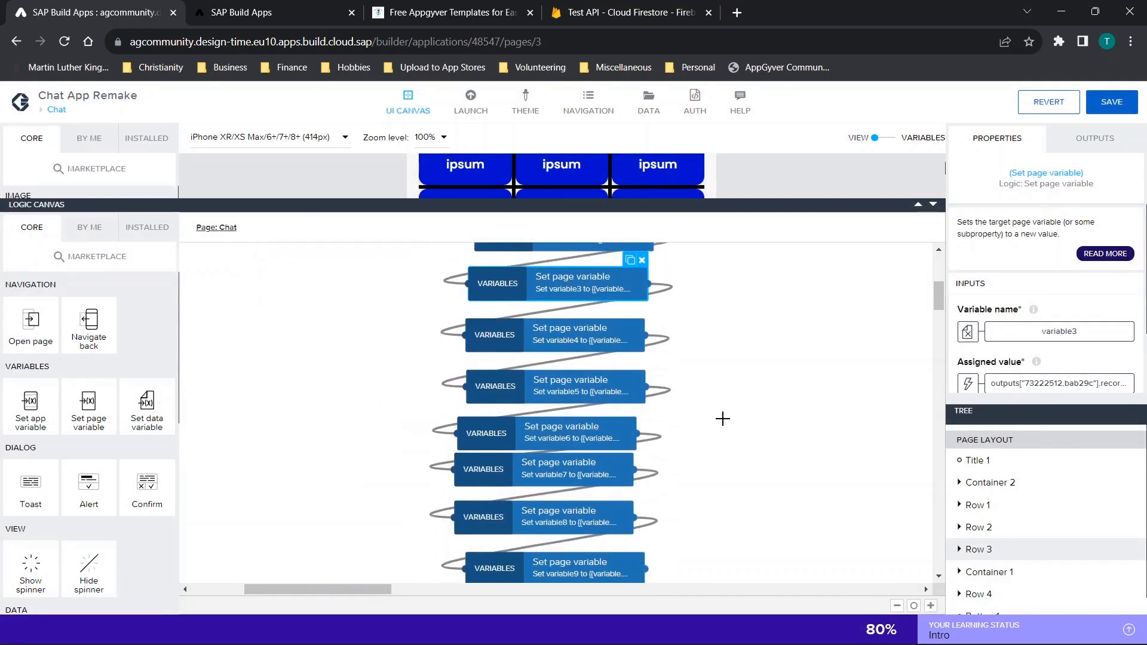
left_click(584, 323)
left_click(1057, 383)
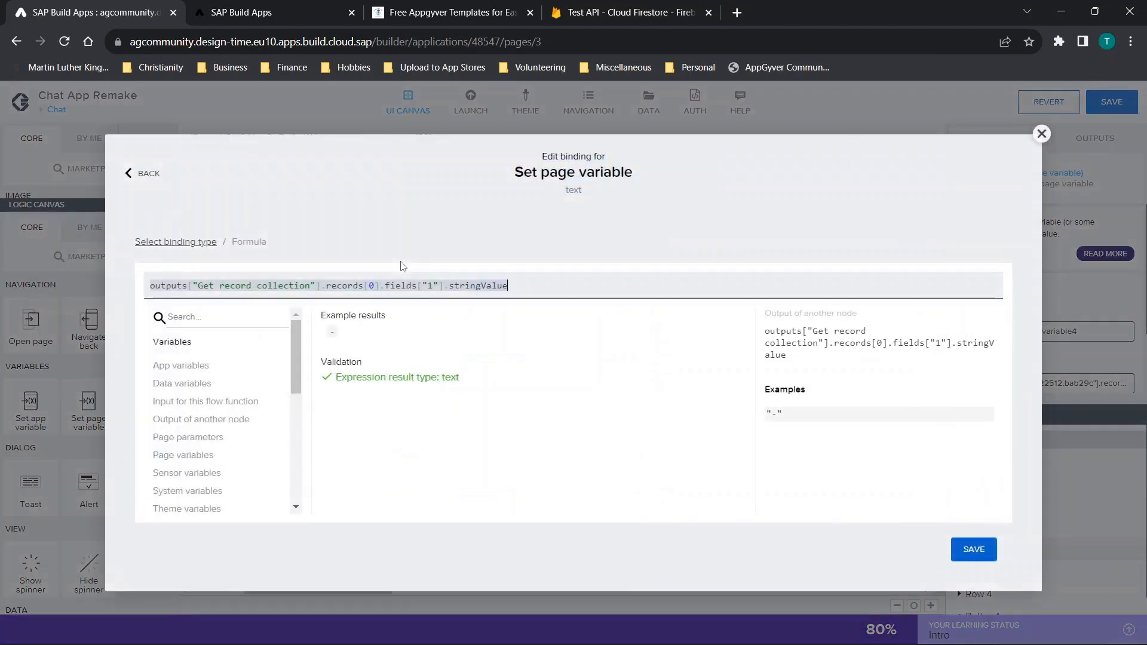
key("BackSpace")
type("4")
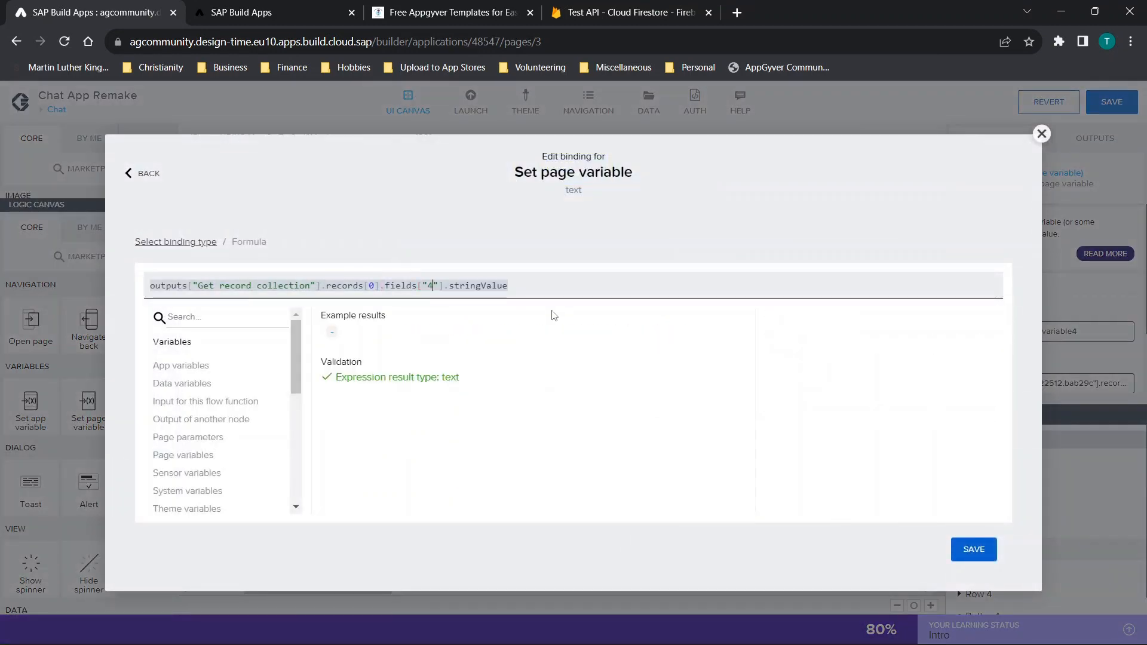
left_click(984, 556)
Change the field key in the variable5 node's assigned value formula to "5" and save the binding.
scroll(651, 474, "down", 1)
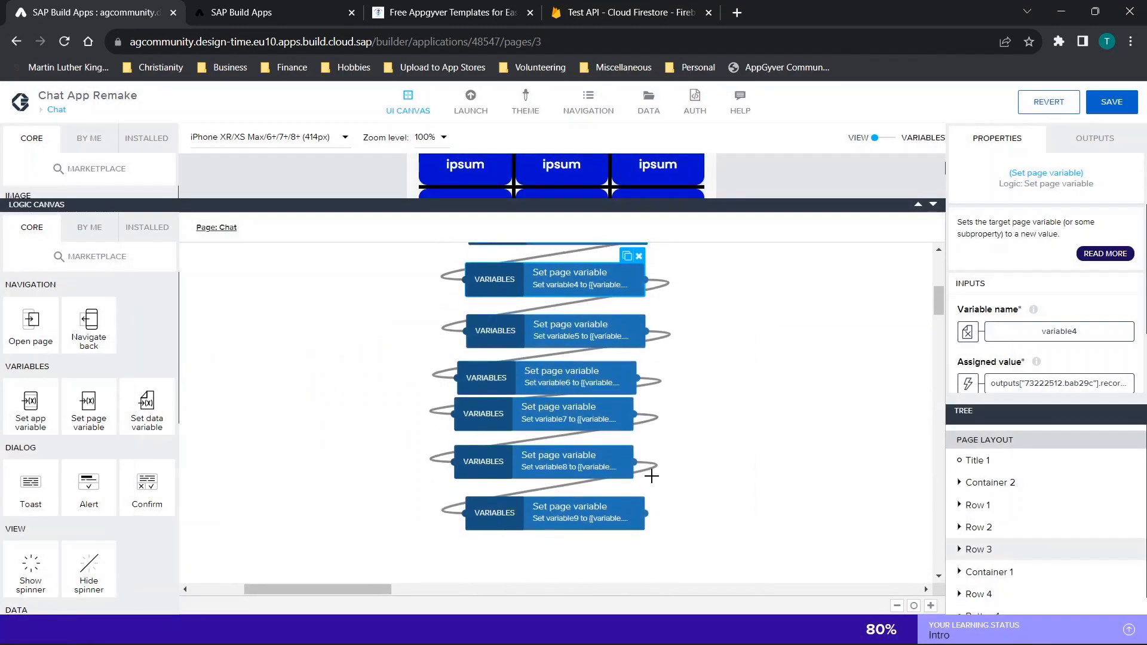
left_click(582, 319)
left_click(1031, 383)
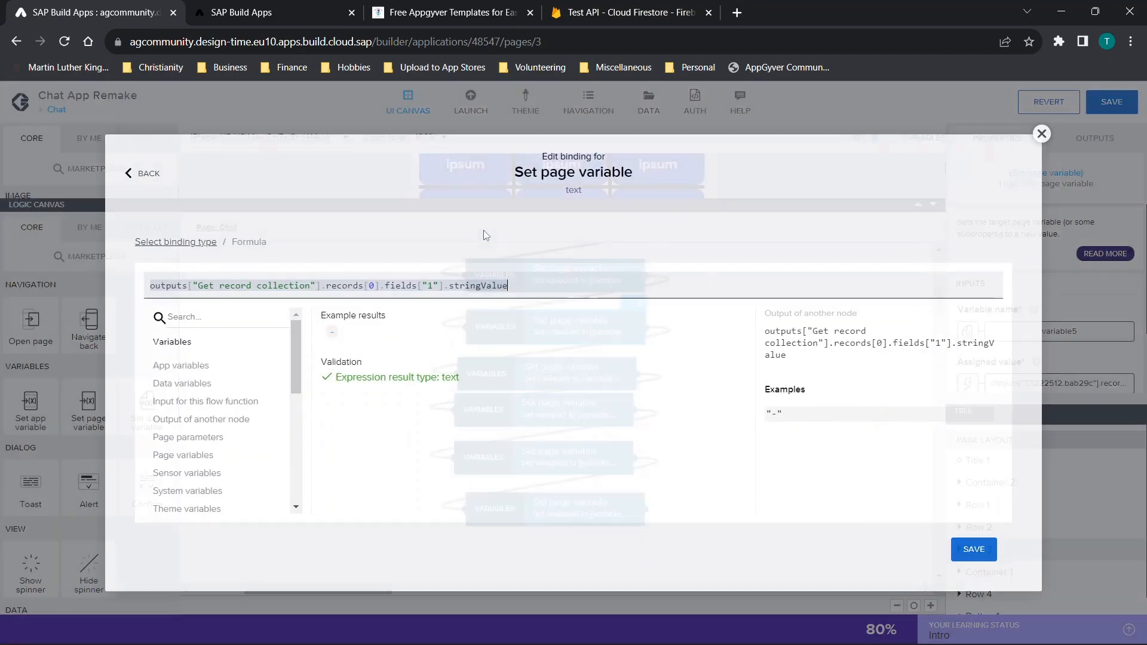
key("BackSpace")
type("5")
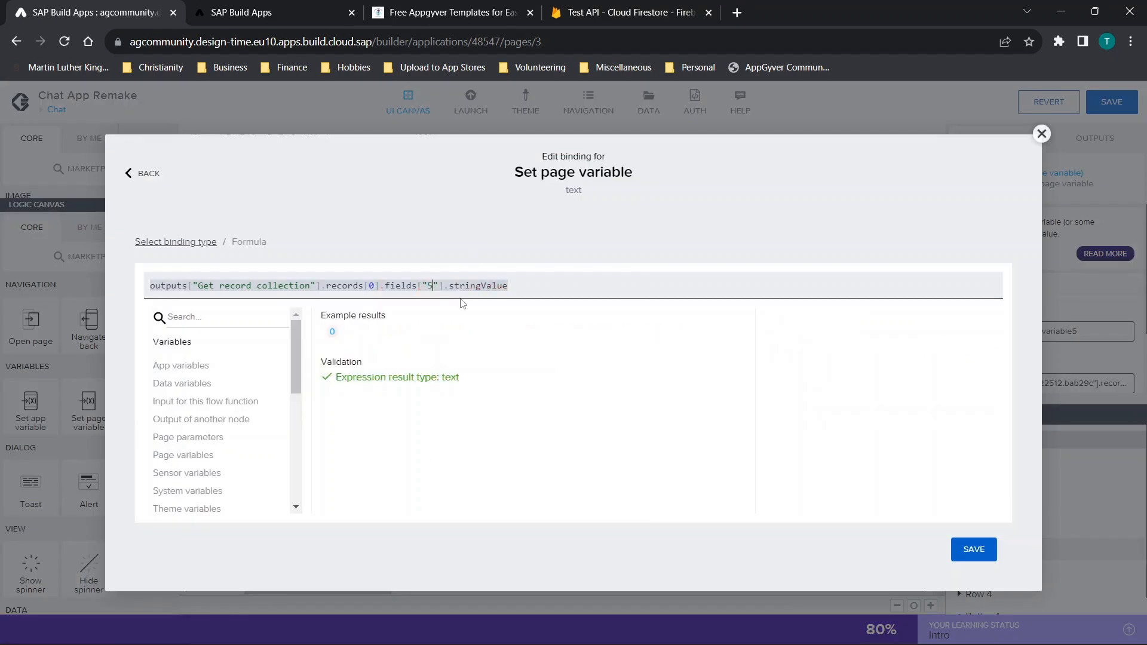
left_click(973, 549)
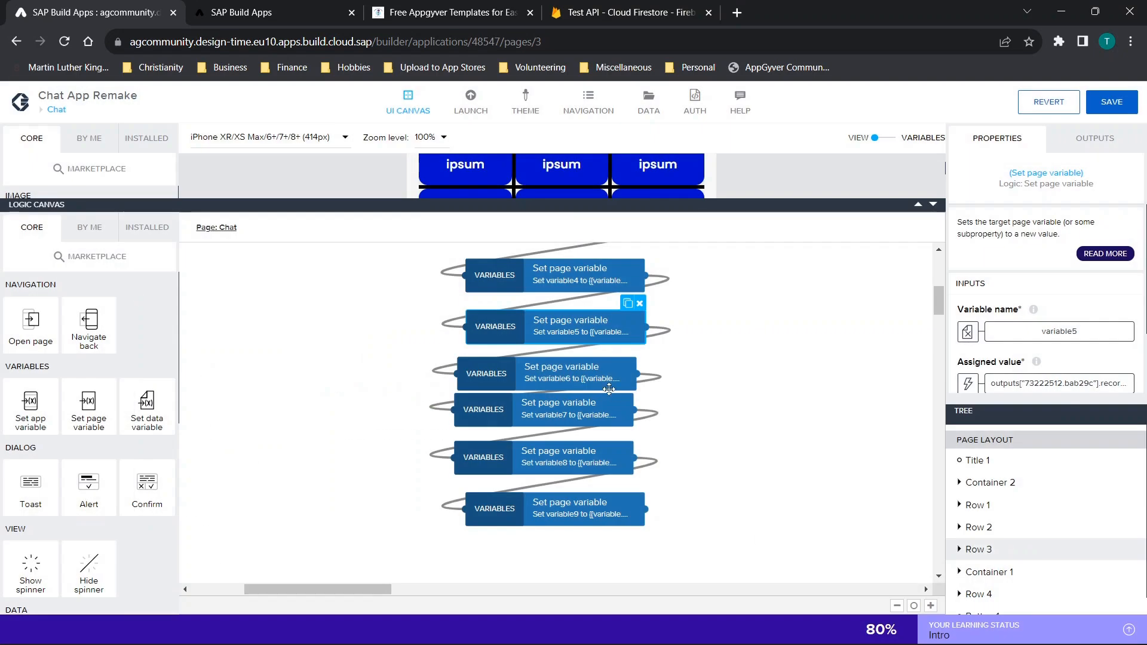
Change the field key in the variable6 node's assigned value formula to "6" and save the binding.
left_click(599, 379)
left_click(1053, 385)
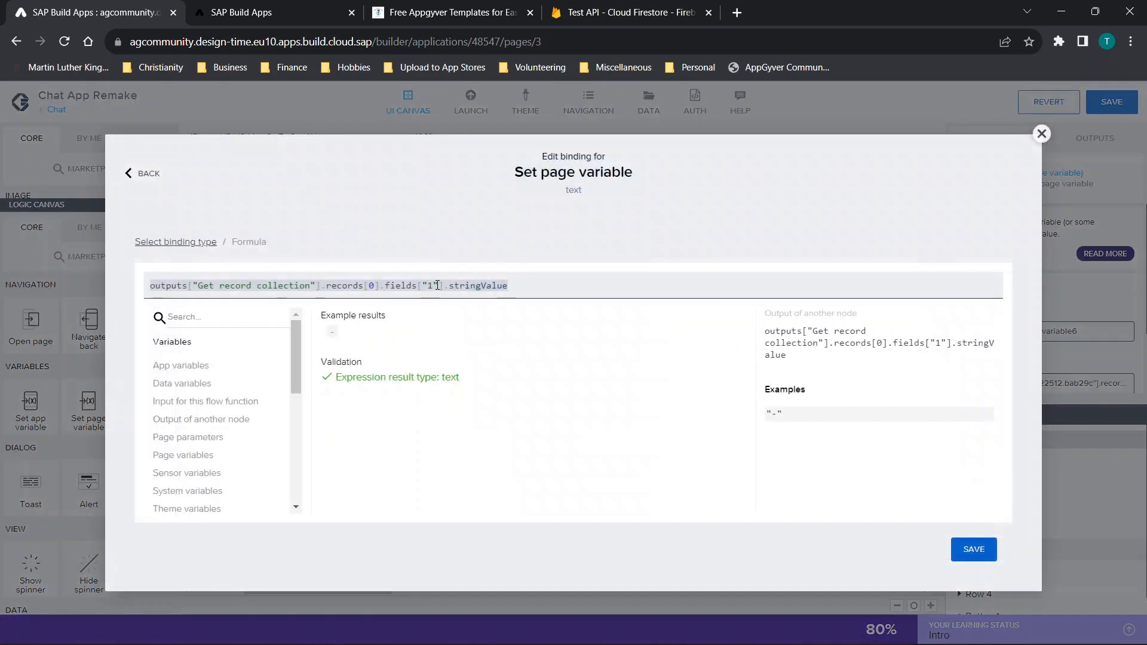
left_click(430, 286)
key("BackSpace")
type("6")
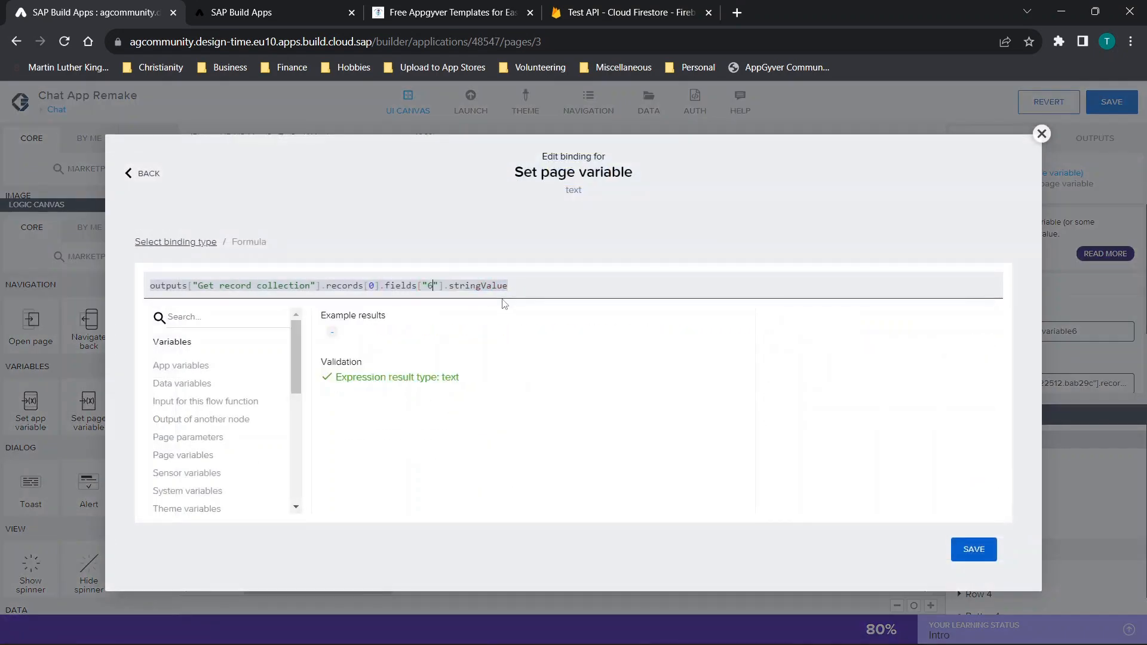
left_click(974, 549)
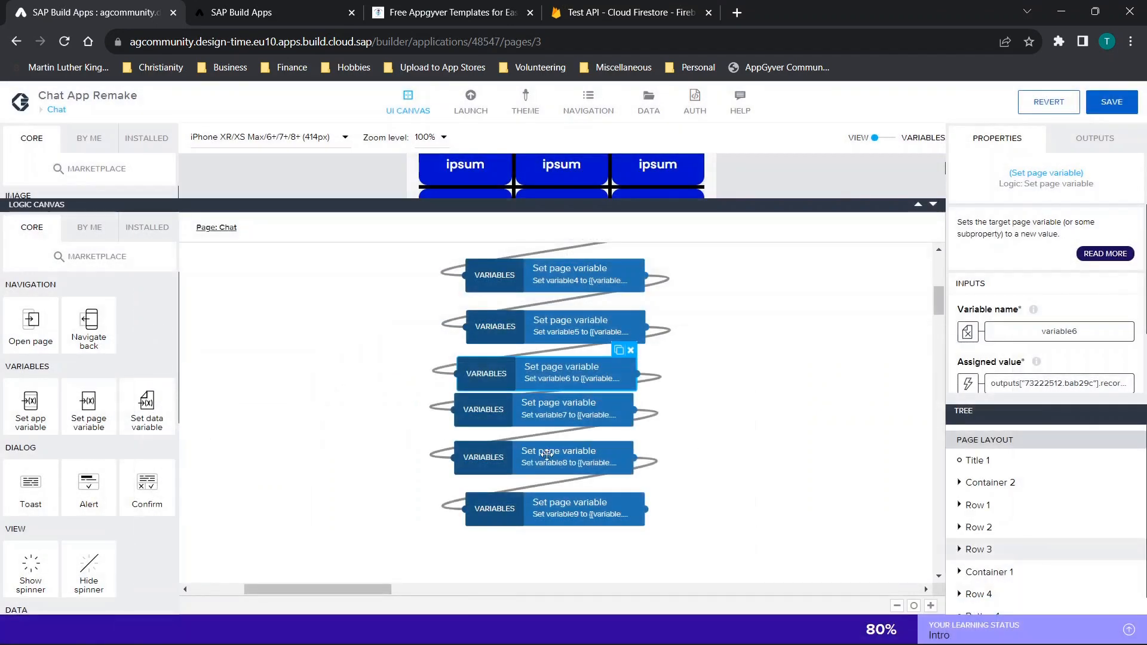
Change the field key in the variable7 node's assigned value formula to "7" and save the binding.
left_click(536, 409)
left_click(1052, 384)
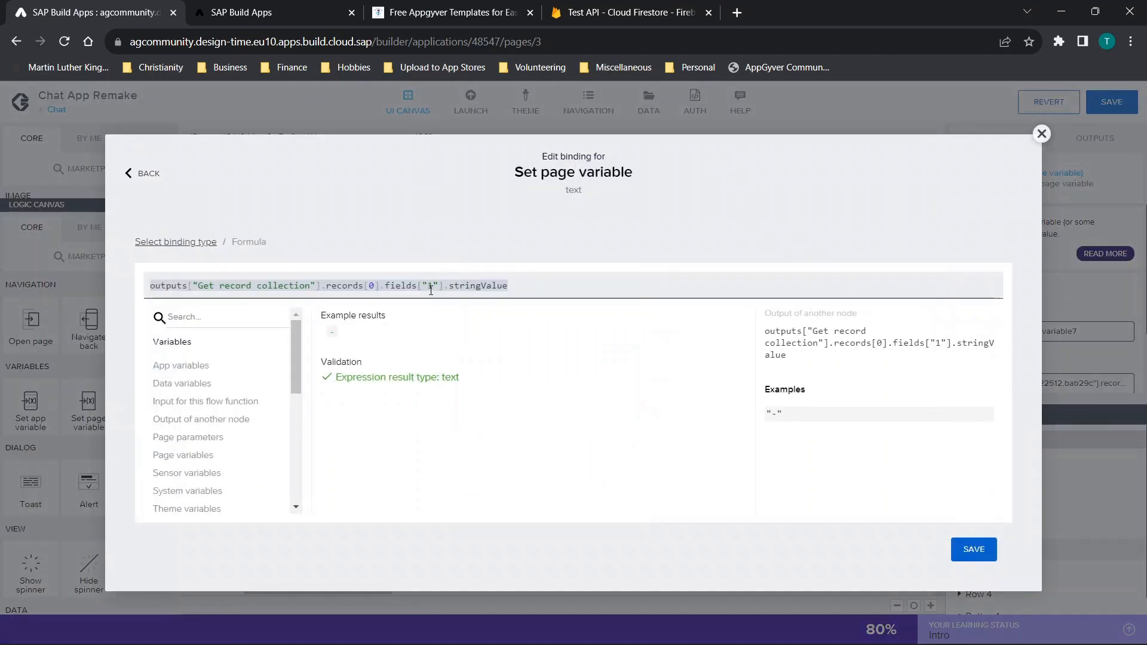
left_click(430, 290)
key("BackSpace")
type("7")
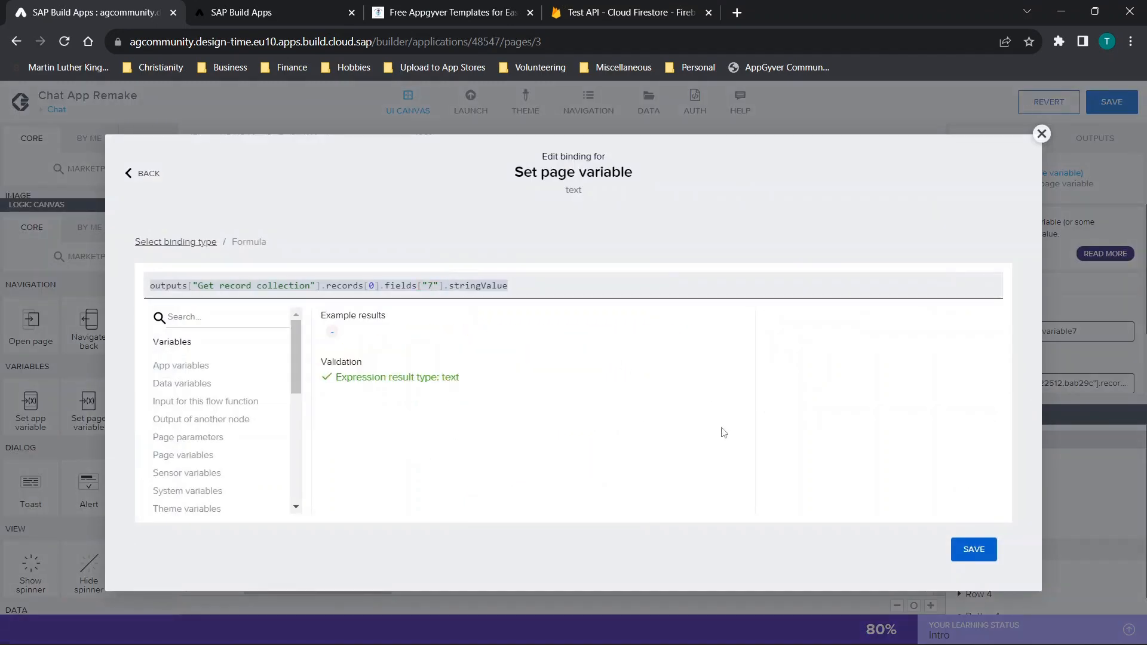
left_click(974, 549)
Change the field key in the variable8 node's assigned value formula to "8" and save the binding.
left_click(528, 453)
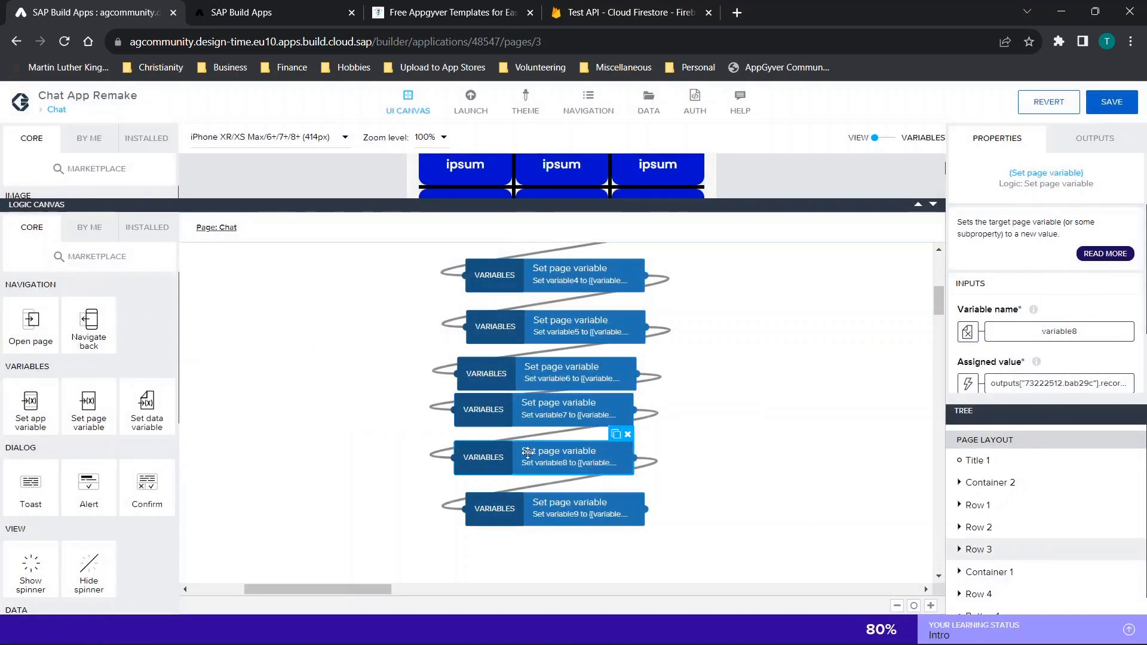
left_click(1083, 384)
left_click(436, 285)
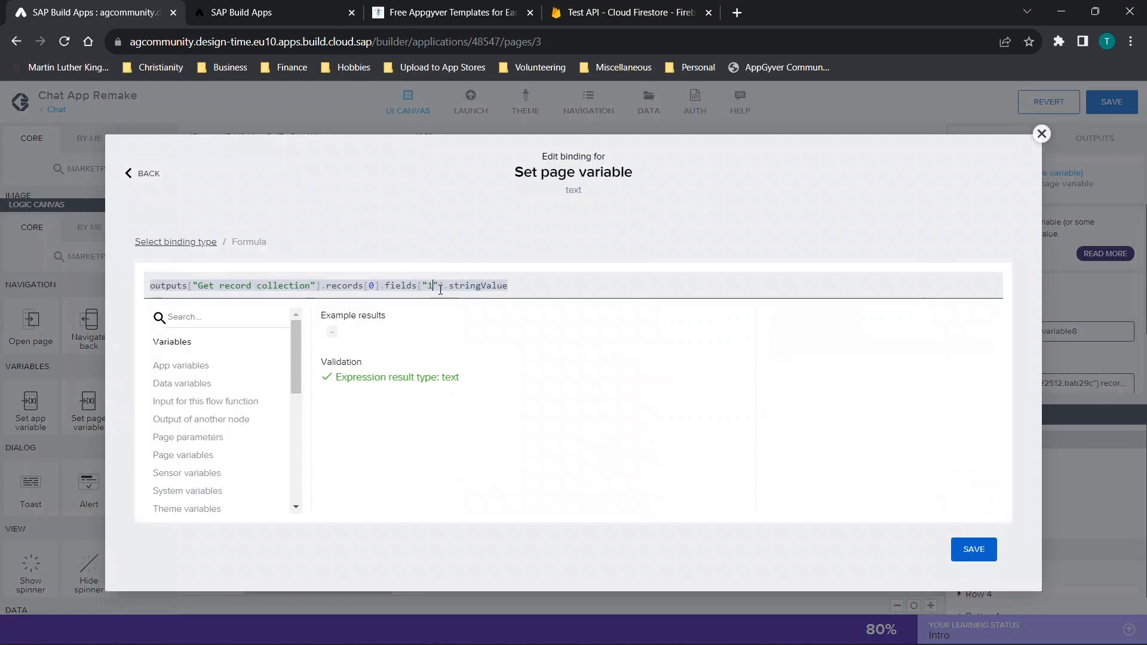
key("BackSpace")
type("8")
left_click(973, 549)
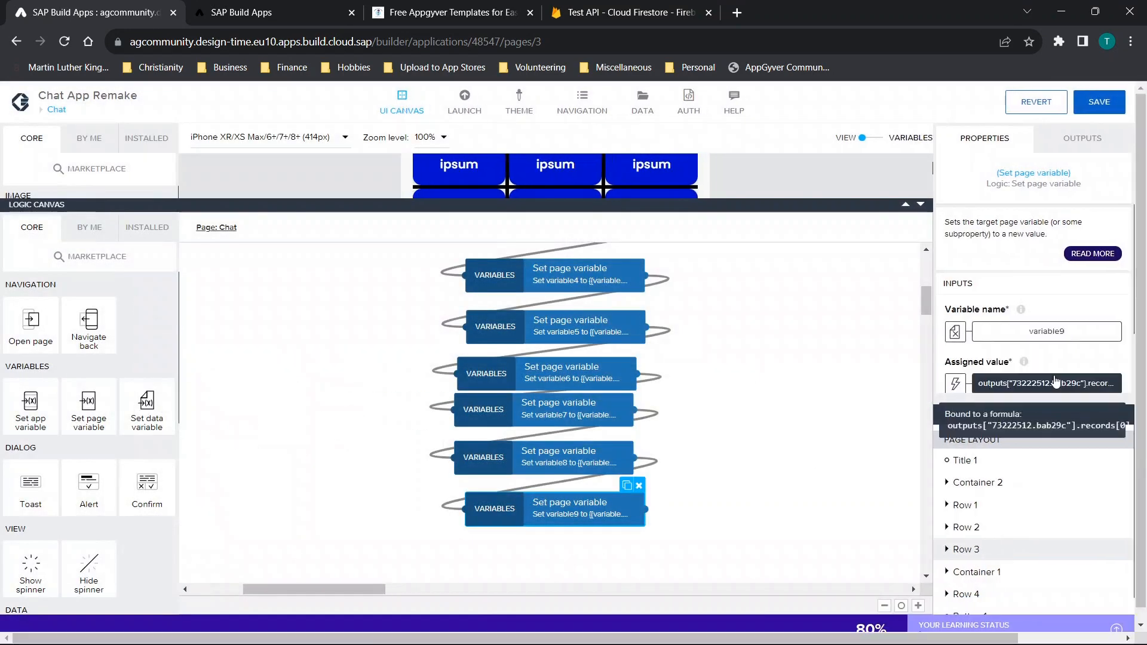
Change the field key in the variable9 node's assigned value formula to "9", save the binding, and save the app.
left_click(1060, 383)
left_click(433, 286)
key("BackSpace")
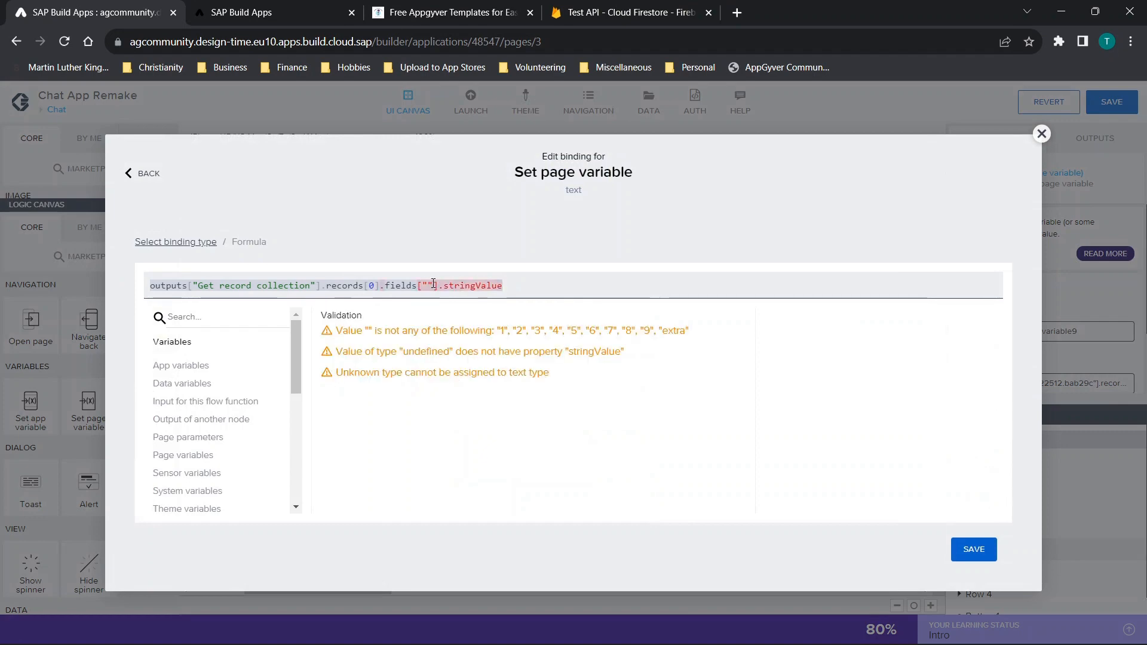
type("9")
left_click(973, 548)
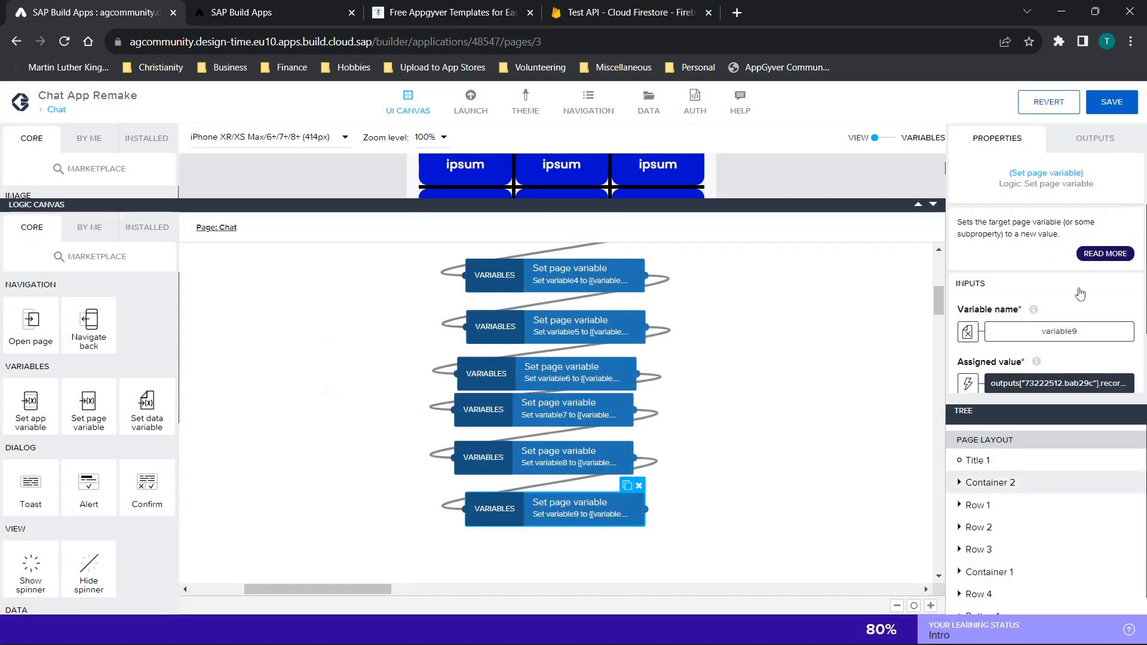
left_click(1111, 102)
Check the stored board in Firestore and open the first friend's game from the People page in the app preview.
left_click(238, 7)
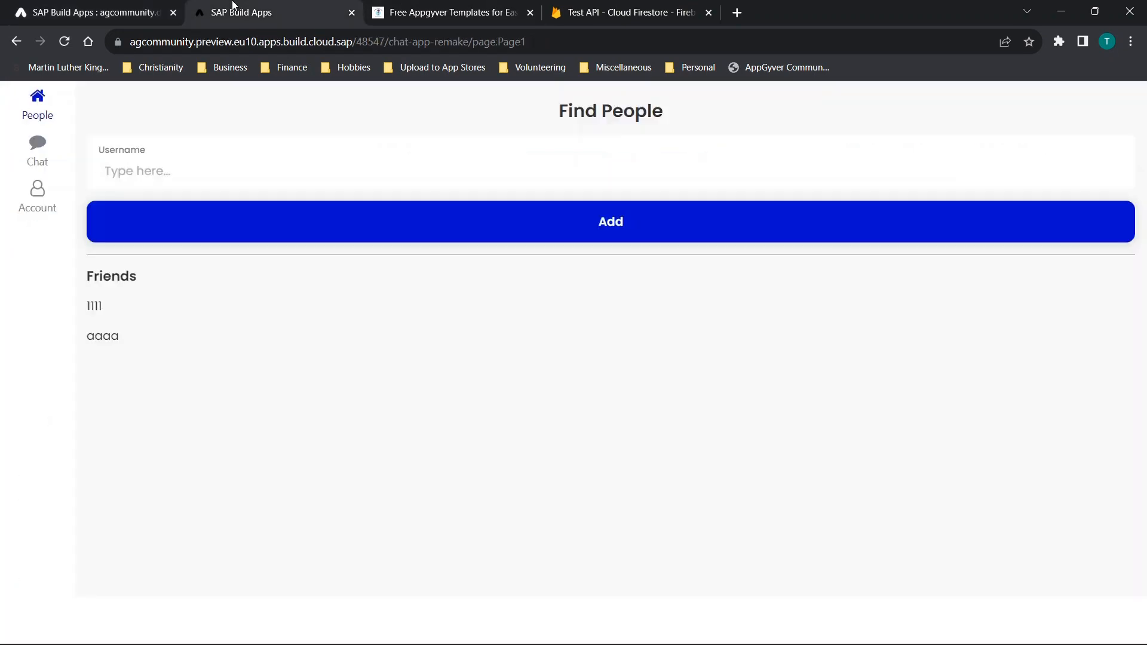
left_click(662, 7)
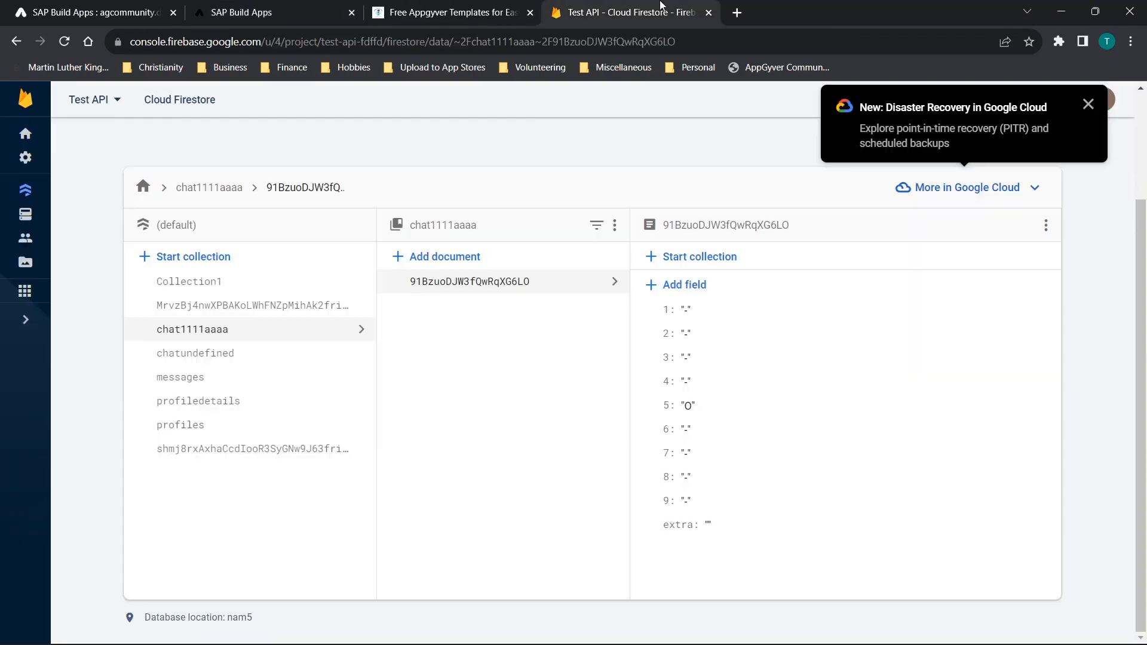
left_click(96, 12)
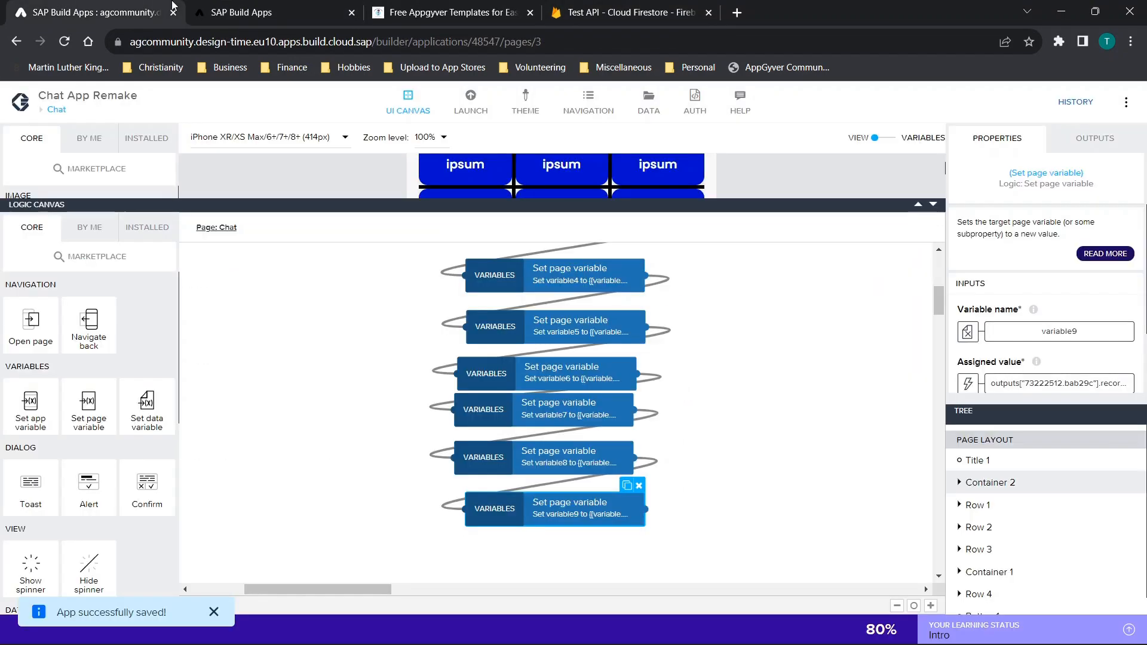
left_click(222, 12)
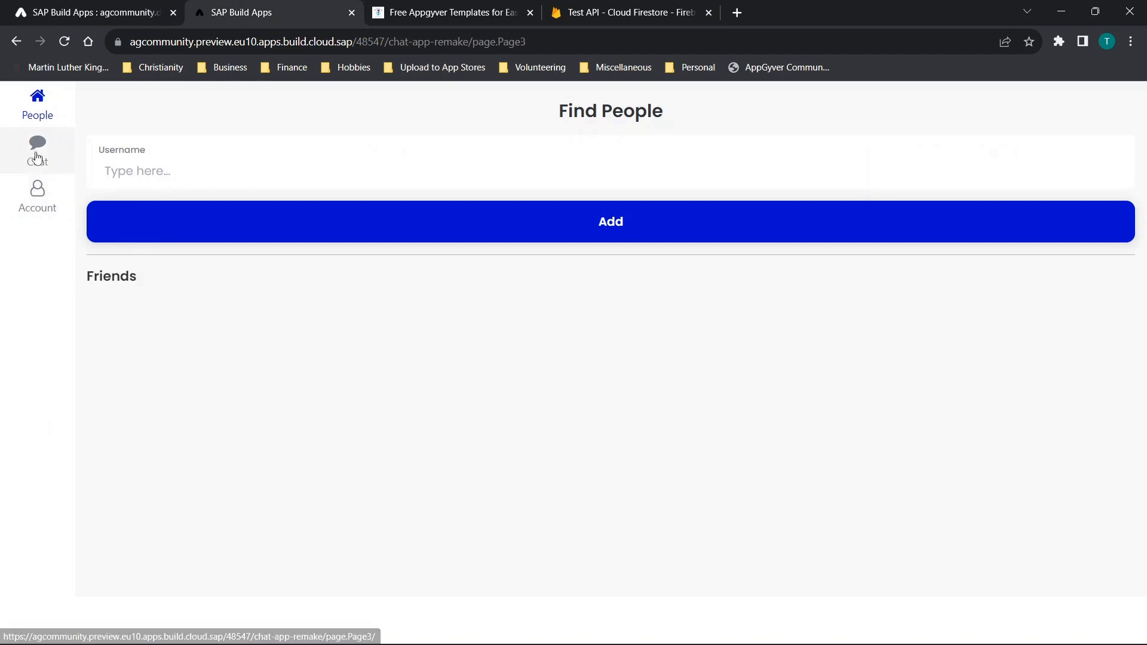
left_click(37, 157)
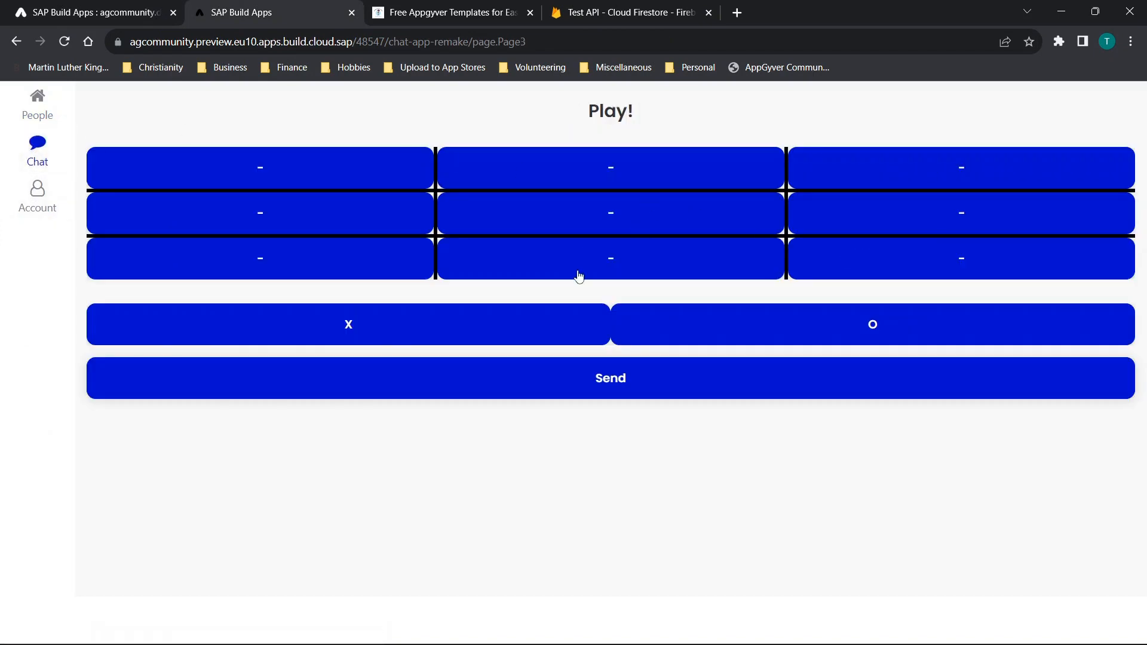
left_click(36, 111)
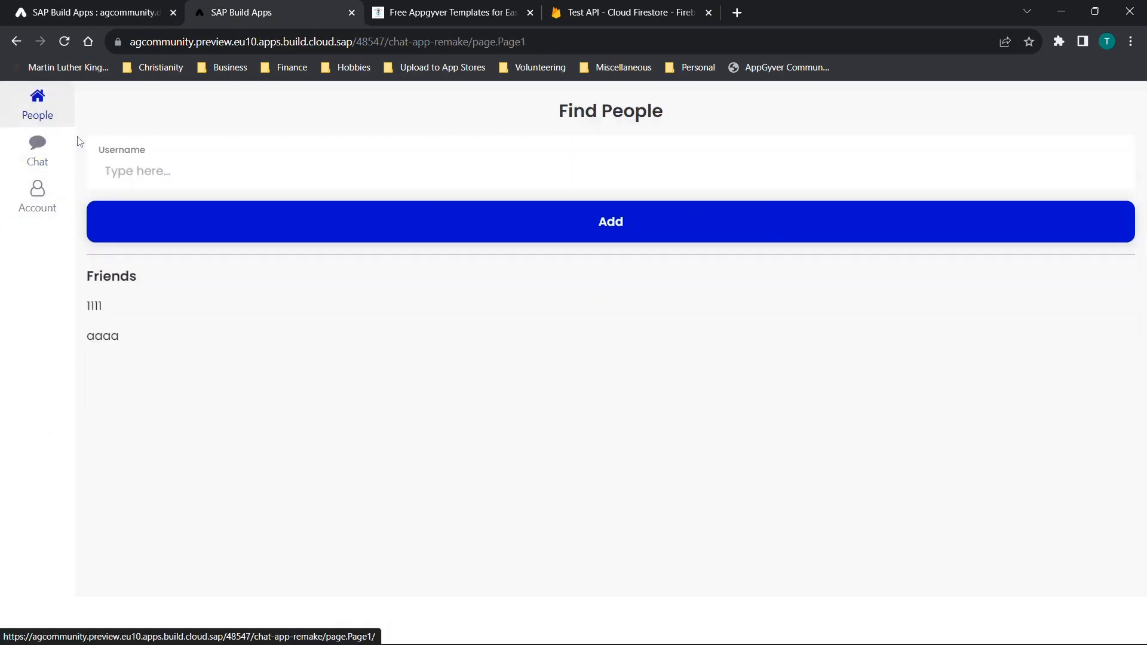
left_click(94, 307)
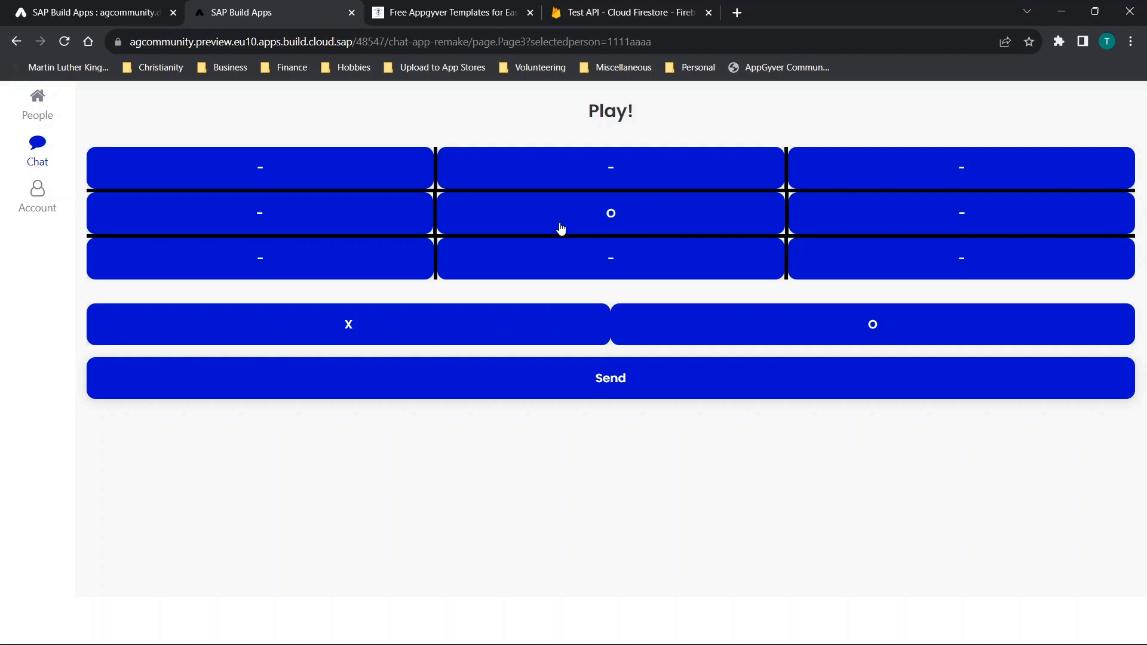
Place O in the top-middle cell and X in the top-left and middle-left cells, and send the board.
left_click(607, 179)
left_click(459, 335)
left_click(310, 184)
left_click(322, 225)
left_click(534, 386)
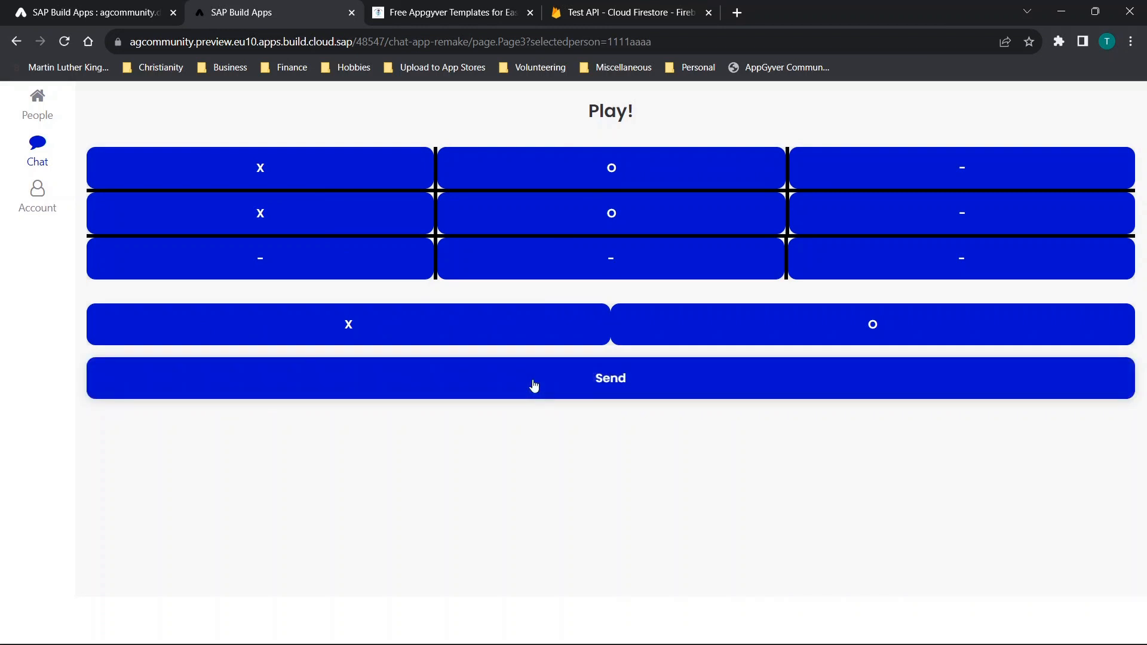
Compare the newly sent document with the original one in Firestore's chat1111aaaa collection.
left_click(621, 12)
left_click(513, 306)
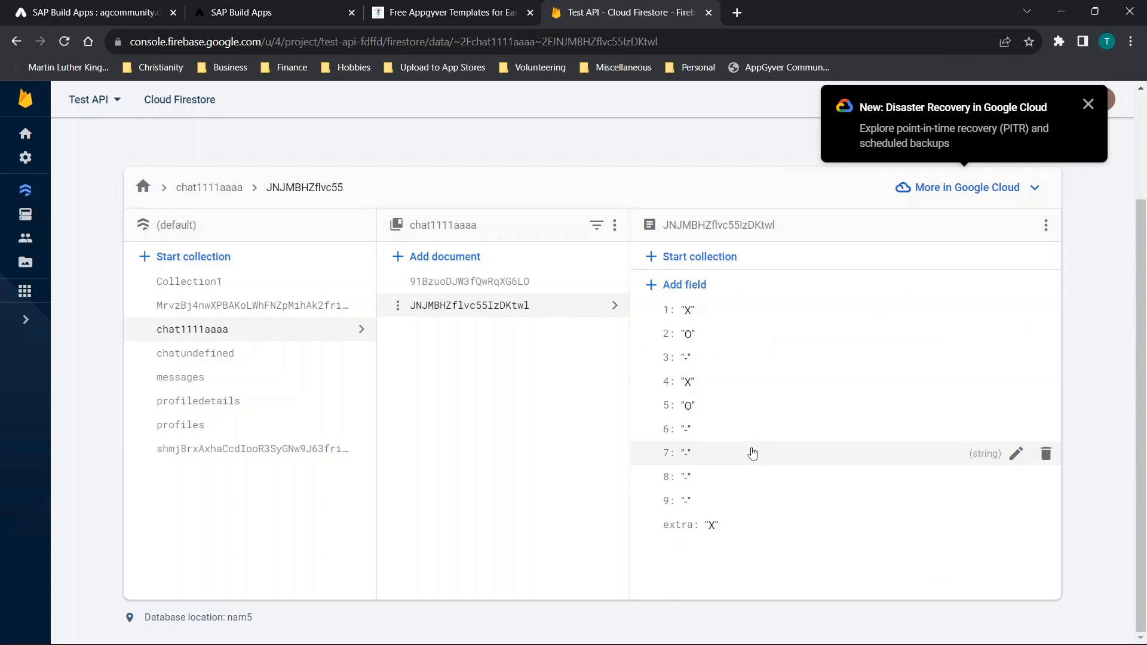
mouse_move(273, 5)
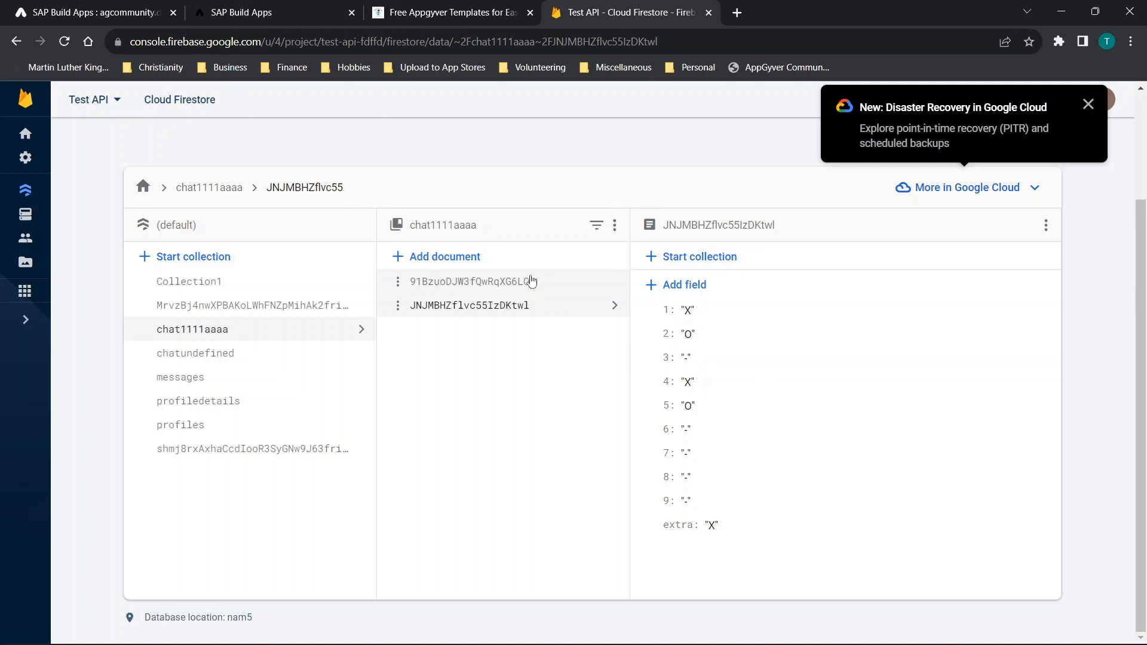
left_click(442, 291)
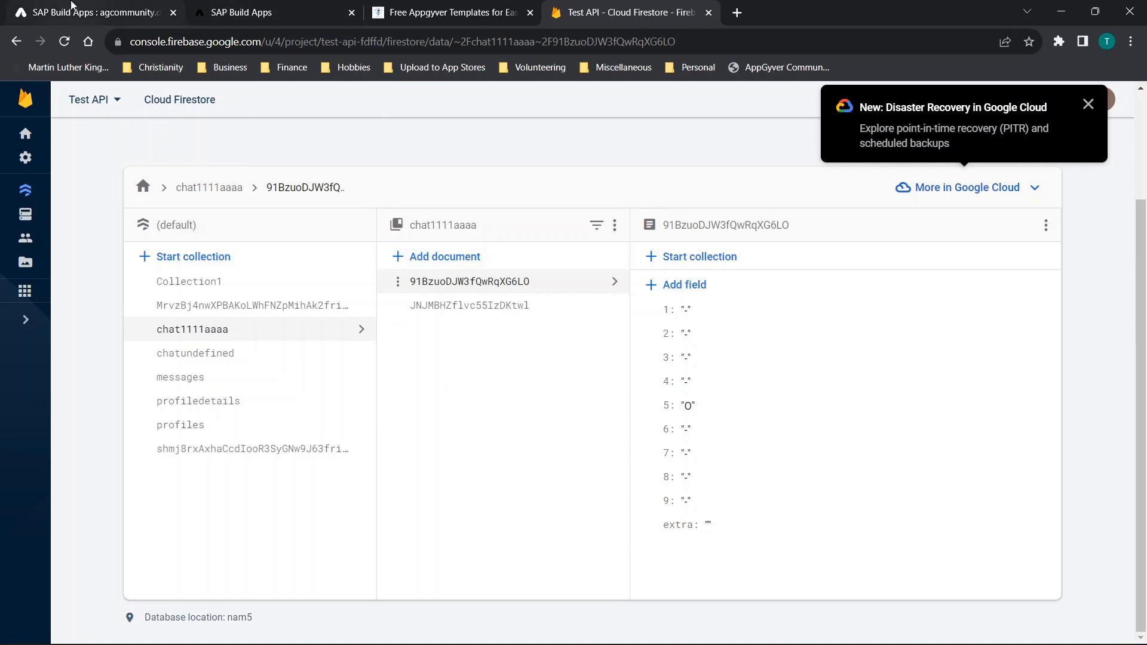
Reopen the first friend's game in the preview and compare its board with the second chat1111aaaa document in Firestore.
left_click(89, 12)
scroll(746, 327, "up", 5)
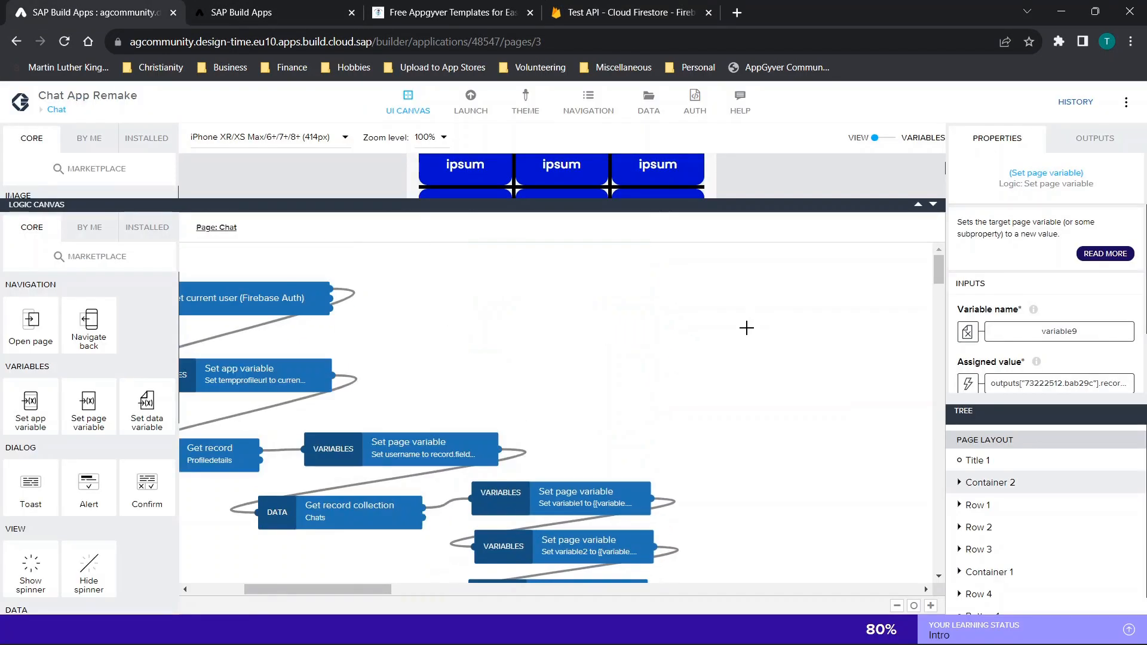
left_click(933, 206)
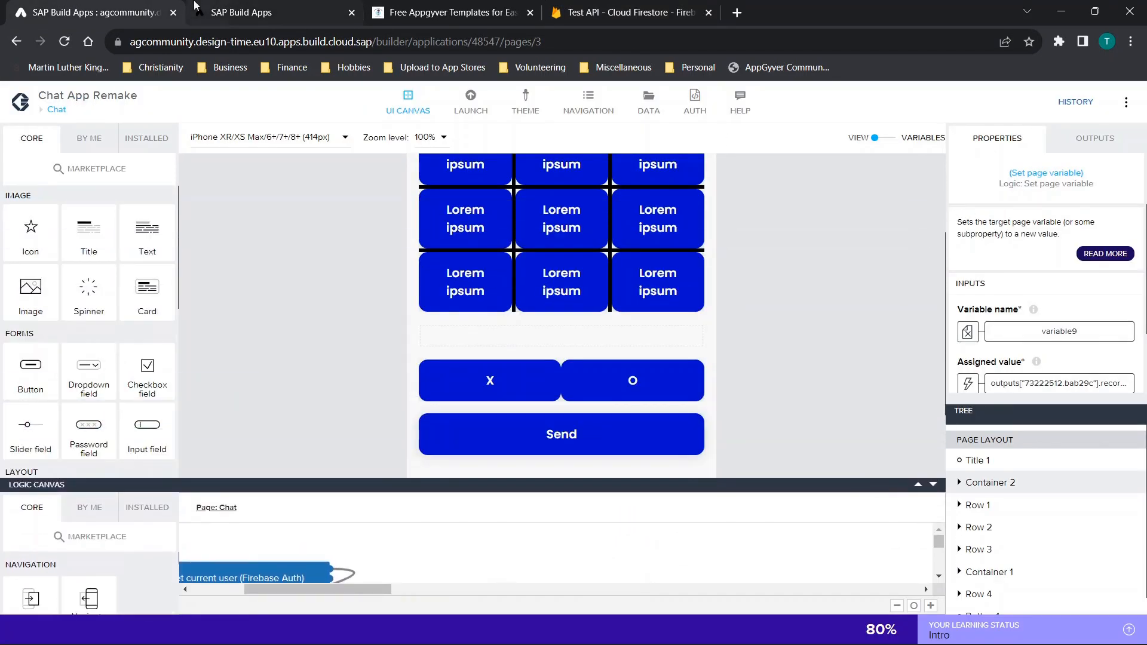
left_click(271, 12)
left_click(39, 112)
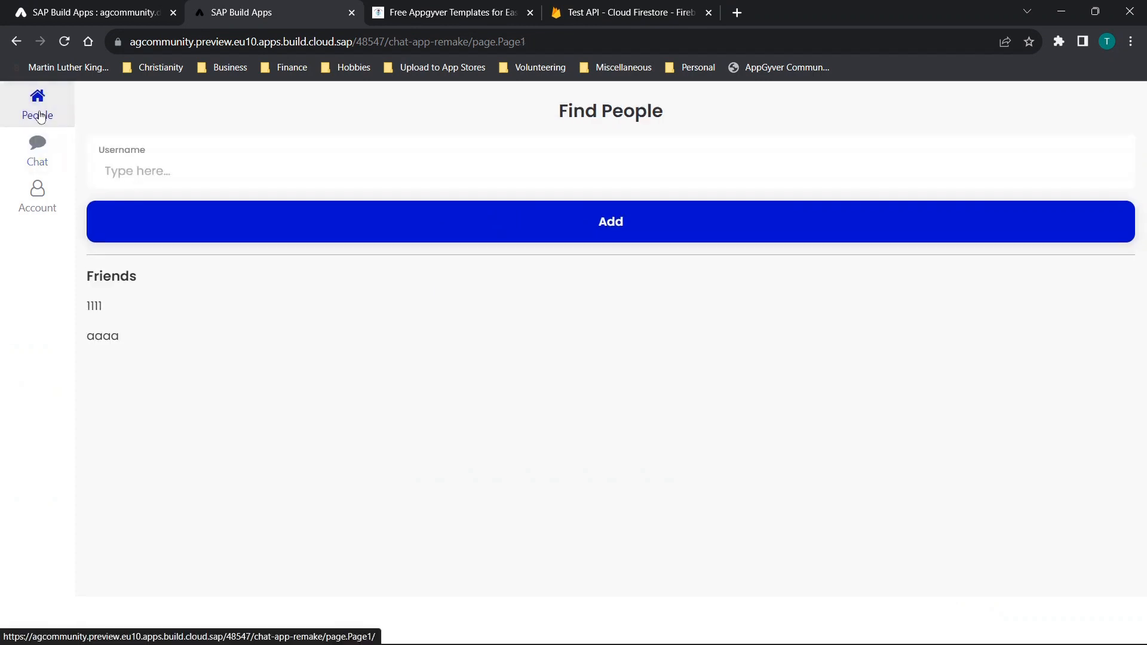
left_click(99, 307)
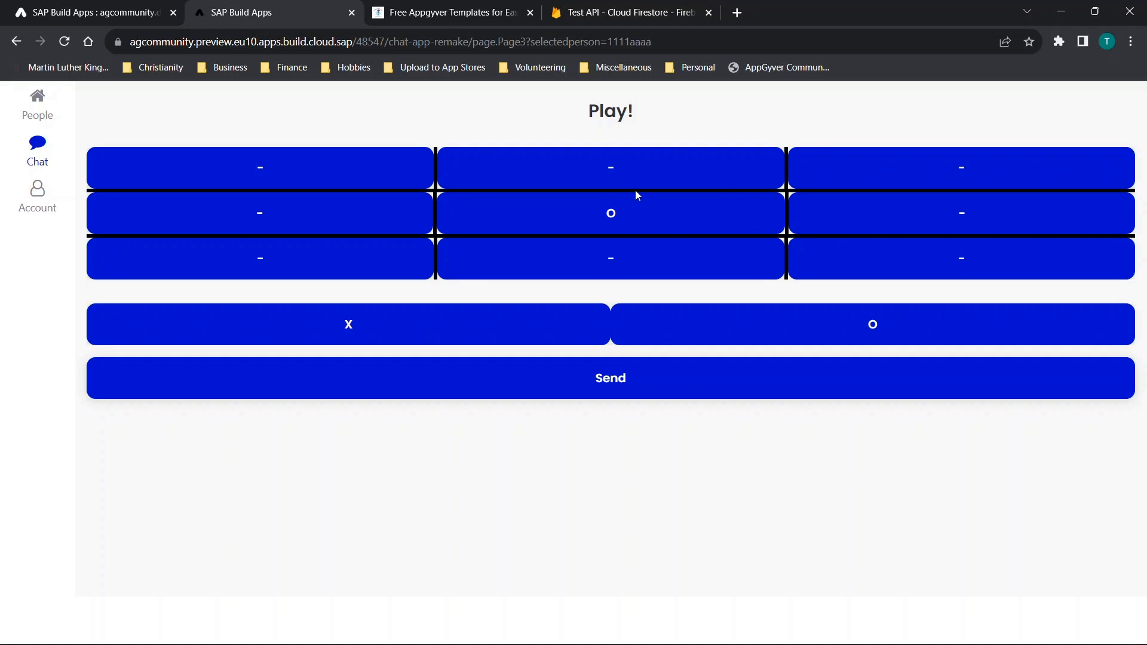
left_click(607, 6)
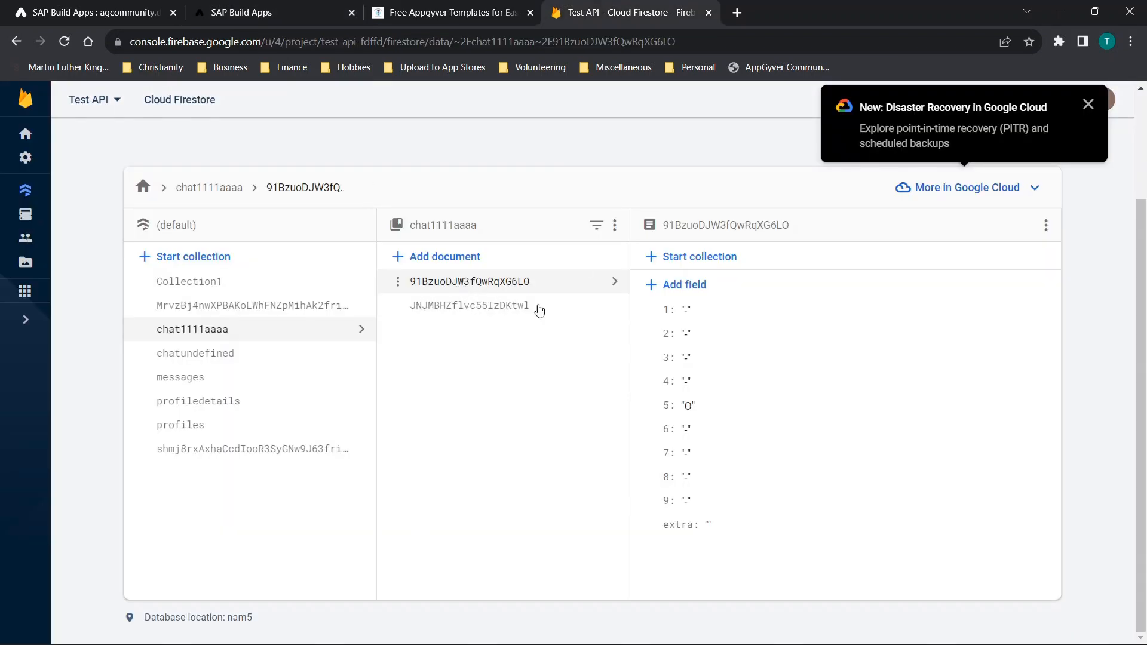
left_click(461, 313)
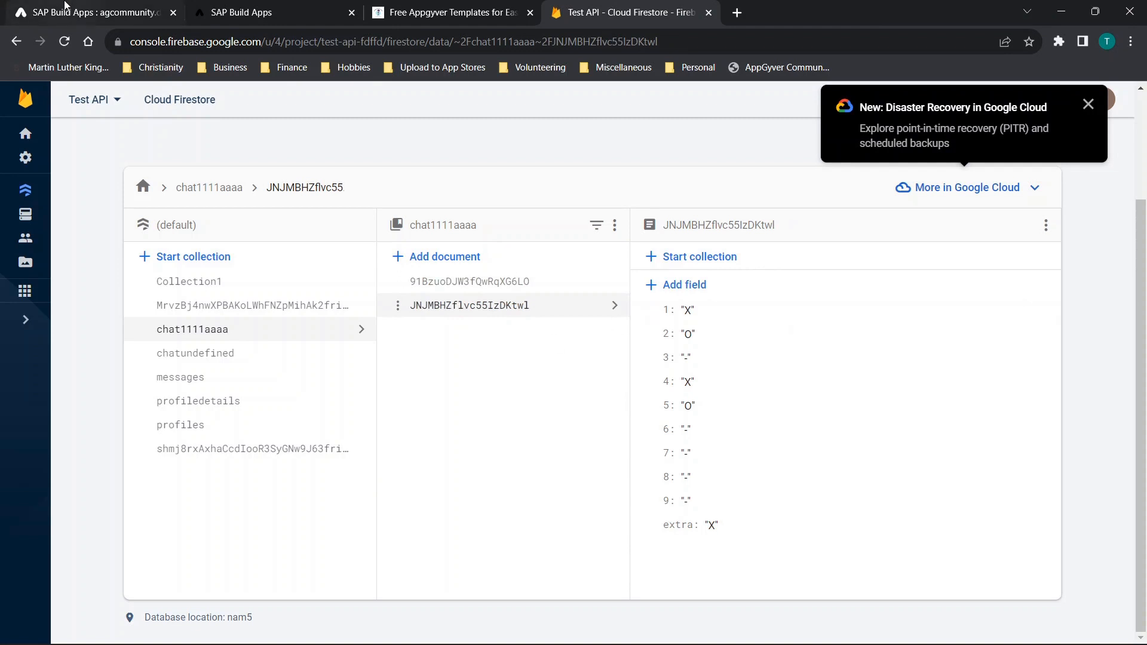
Examine the available data flow functions, the Chat page's logic, and the chat1111aaaa documents in Firestore.
key("ctrl+1")
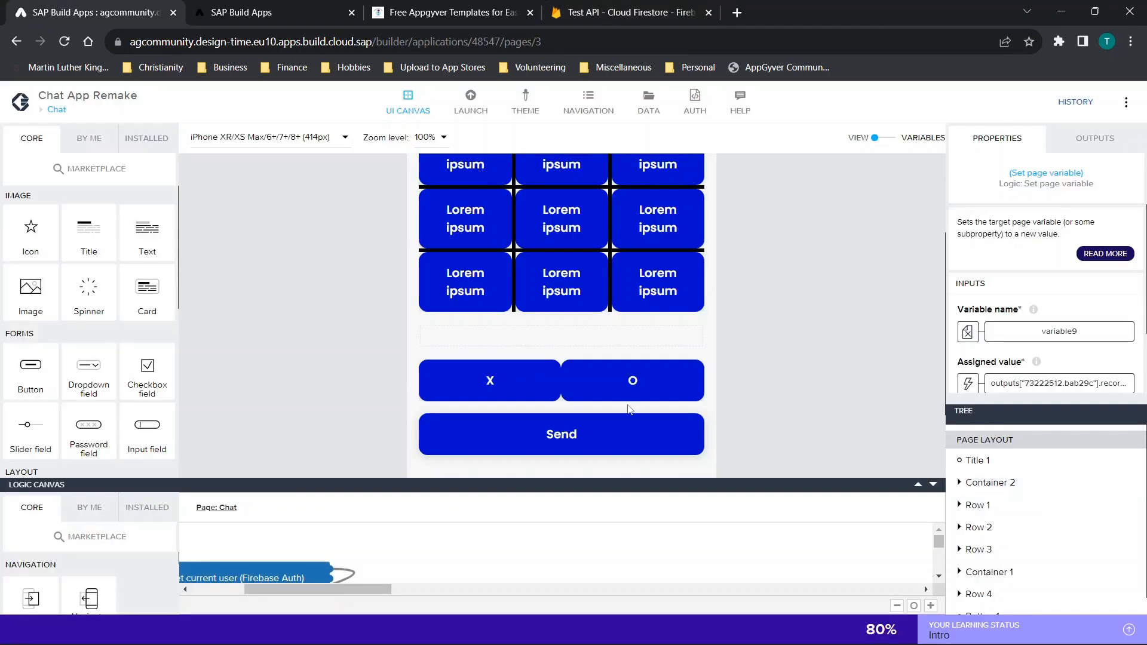
left_click(918, 486)
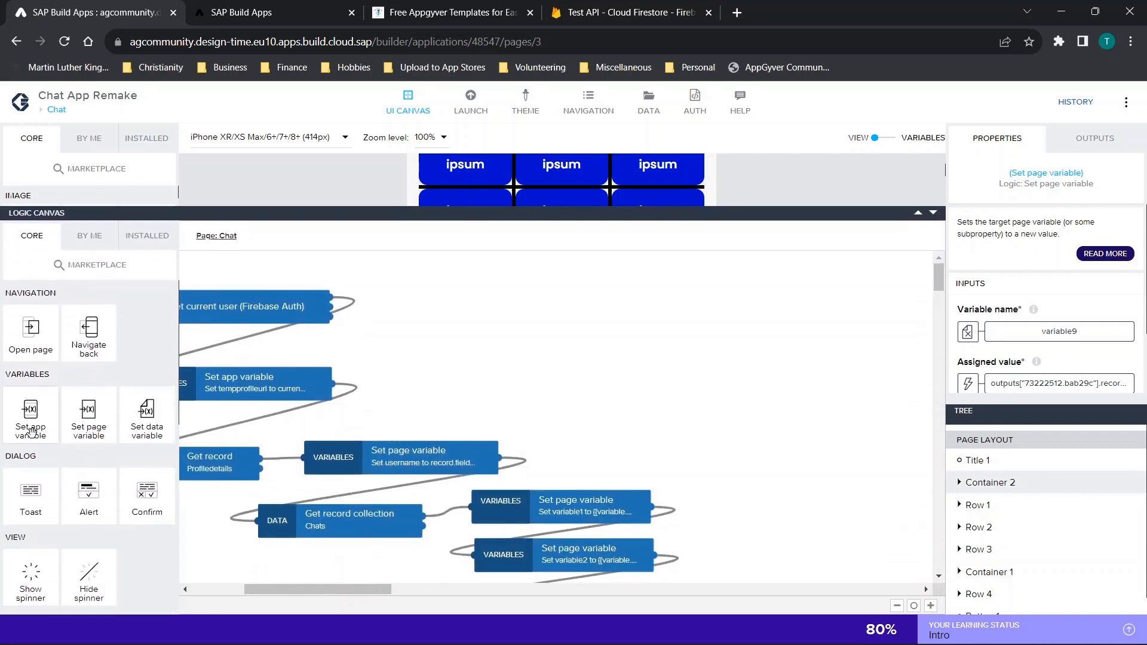
scroll(72, 453, "down", 4)
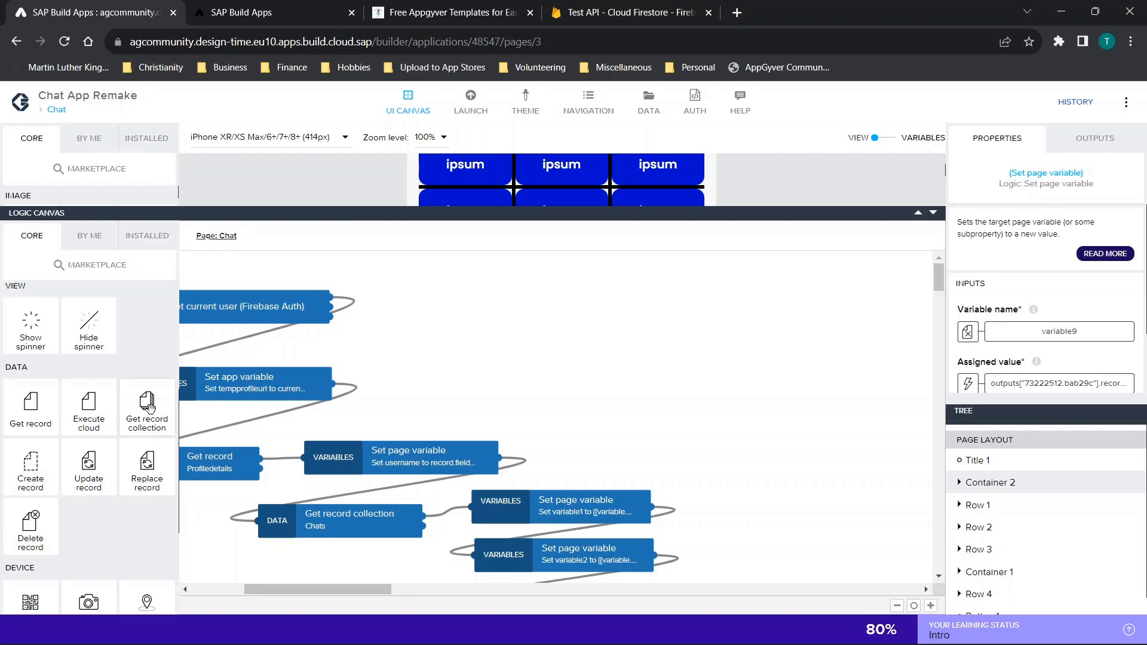
scroll(651, 544, "down", 3)
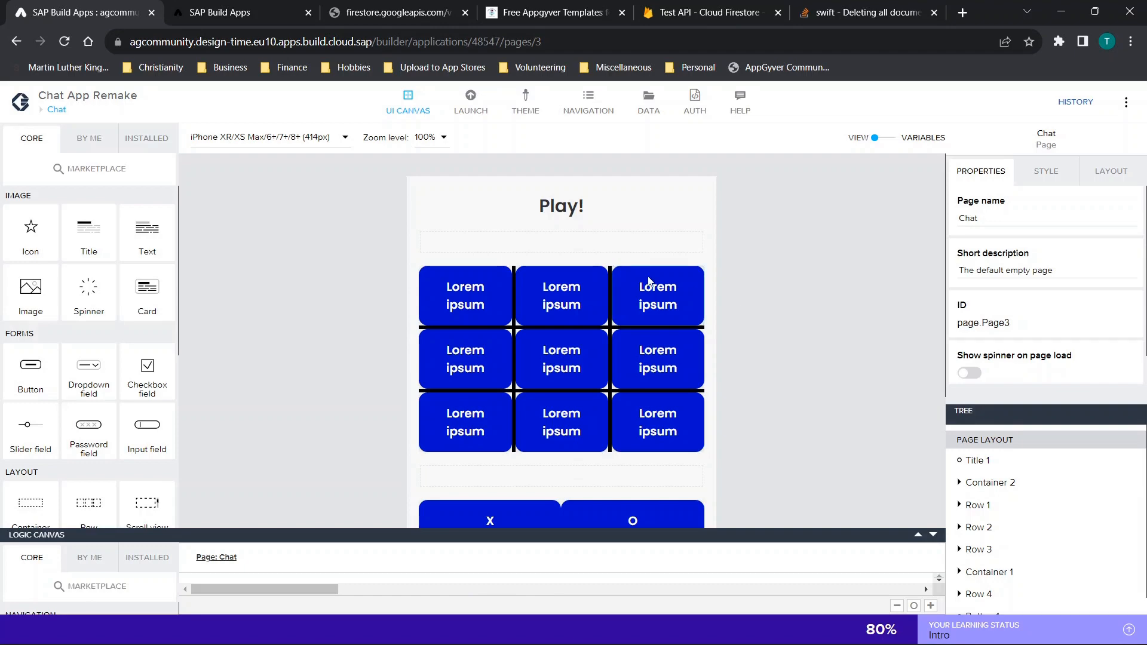
left_click(918, 540)
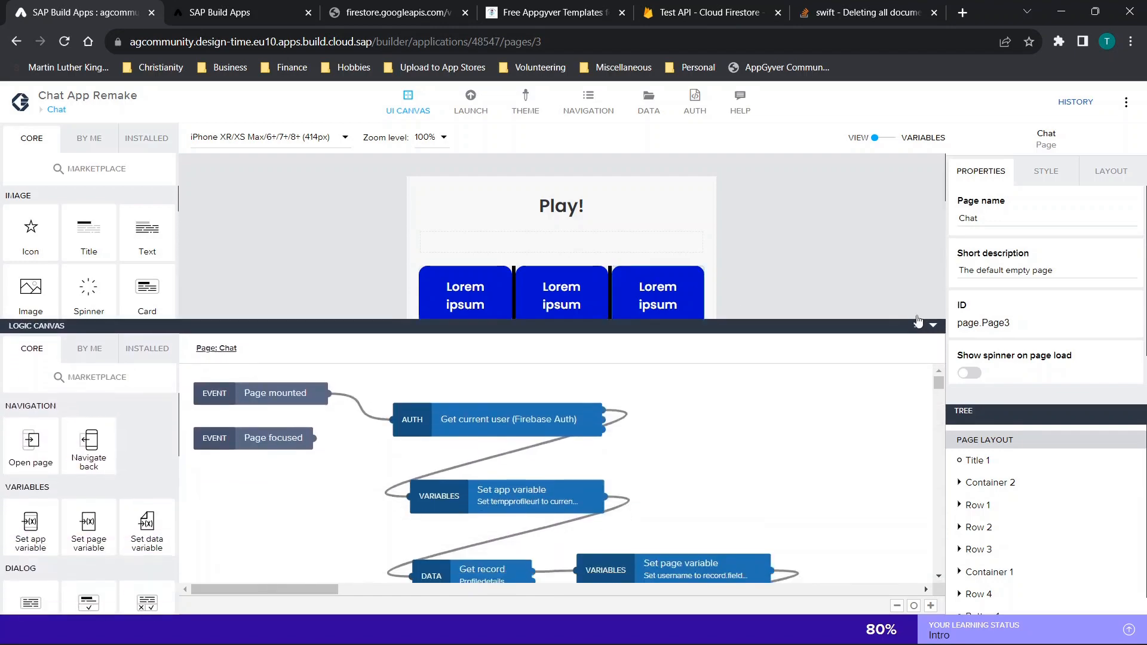
left_click_drag(859, 394, 858, 562)
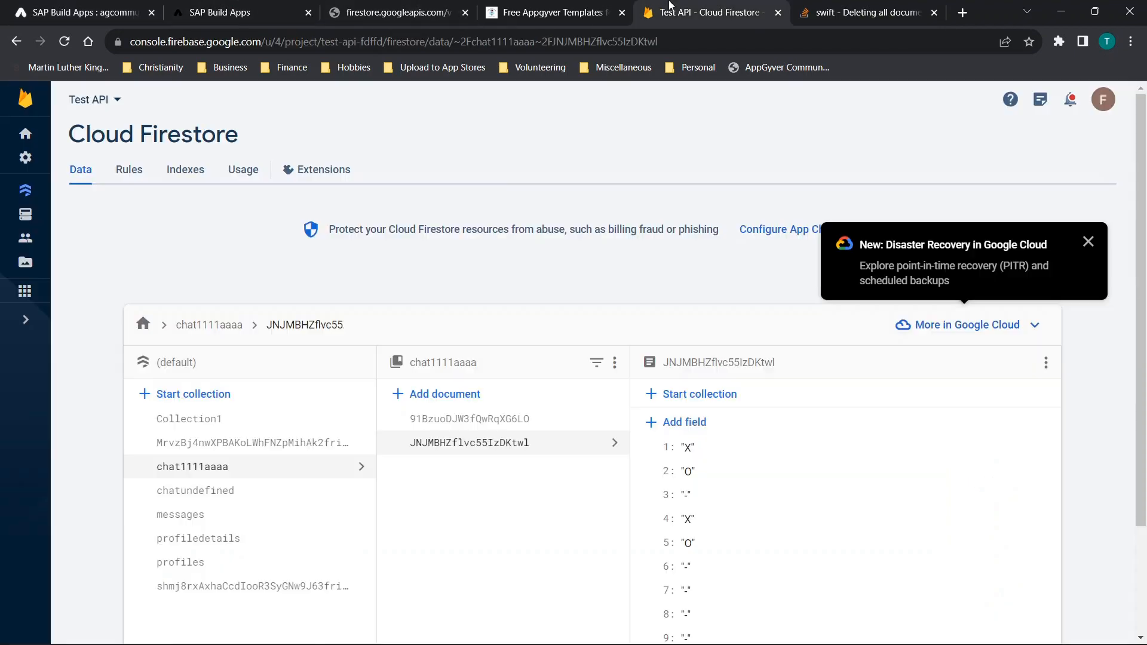
left_click(708, 12)
scroll(460, 384, "down", 2)
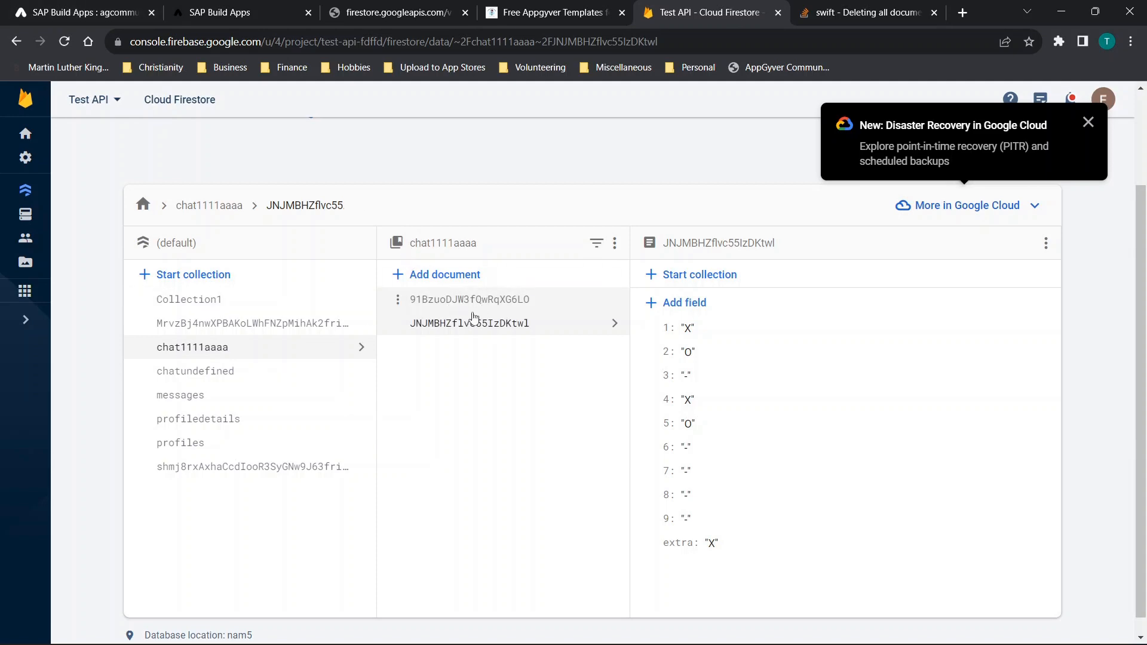
Move the unconnected Create record node for Chats to the left of the variable9 node in the Chat page's logic.
key("ctrl+1")
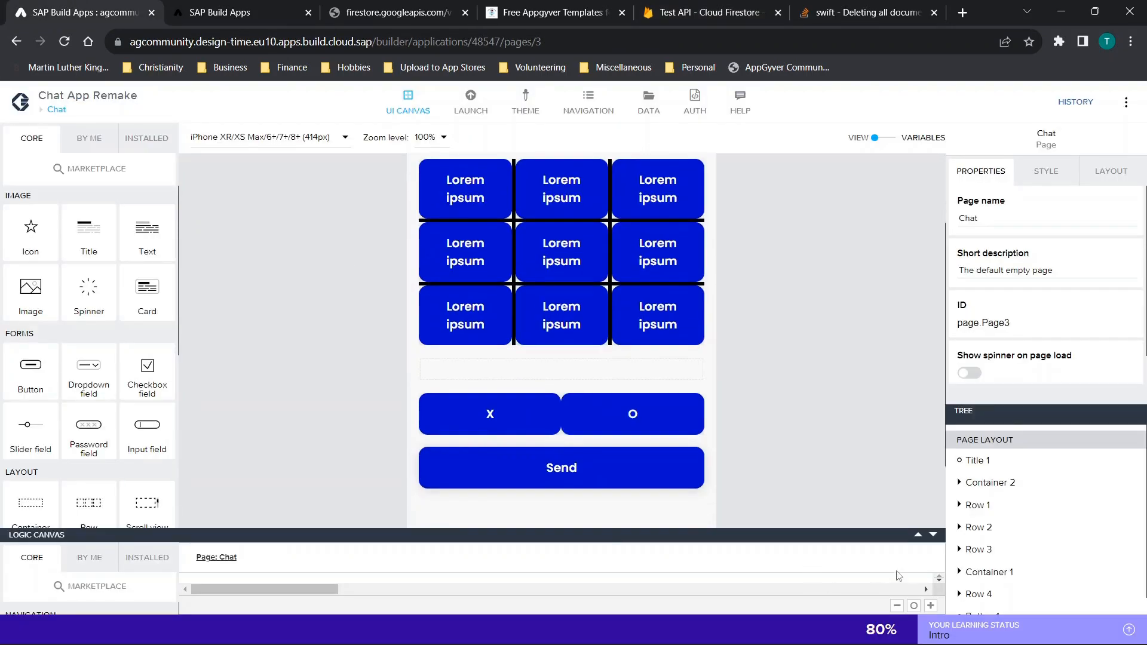
left_click(919, 536)
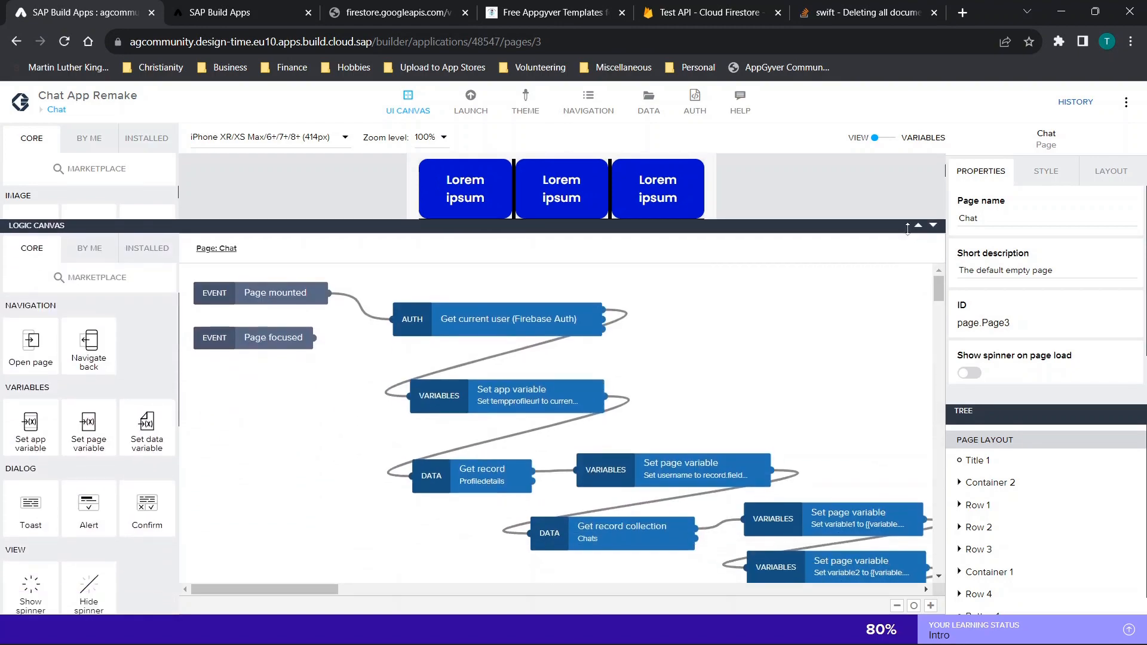
scroll(680, 528, "down", 9)
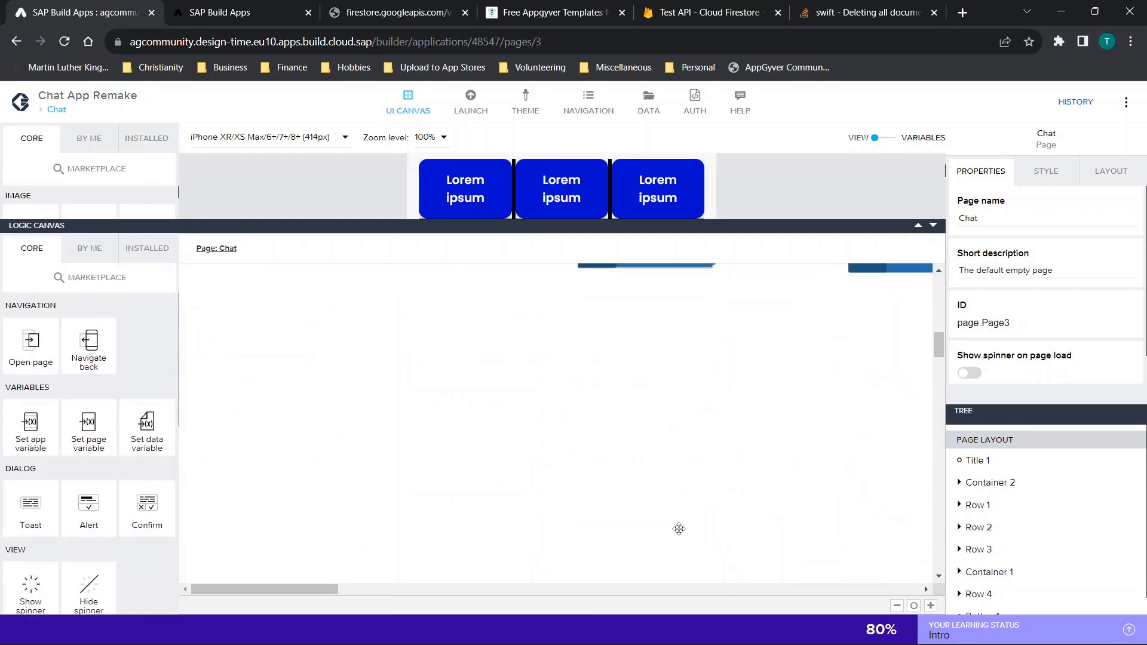
left_click(642, 462)
left_click_drag(642, 461, 583, 404)
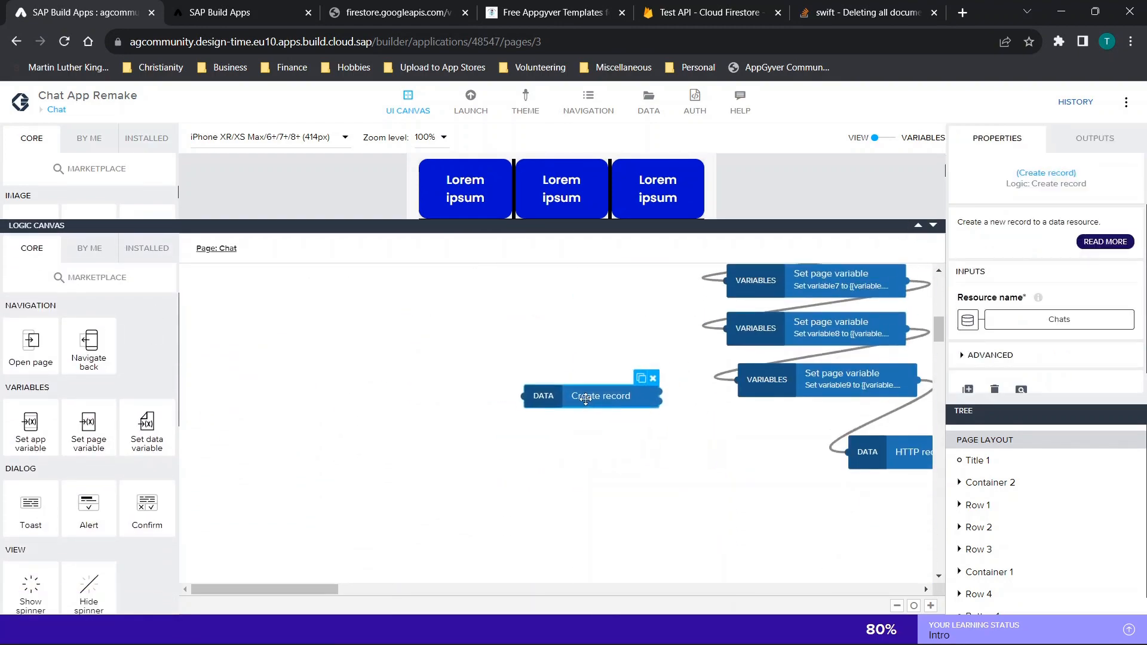
Delete the unconnected Create record node from the Chat page's logic and select the Get record collection node for Chats.
key("Delete")
scroll(717, 409, "right", 4)
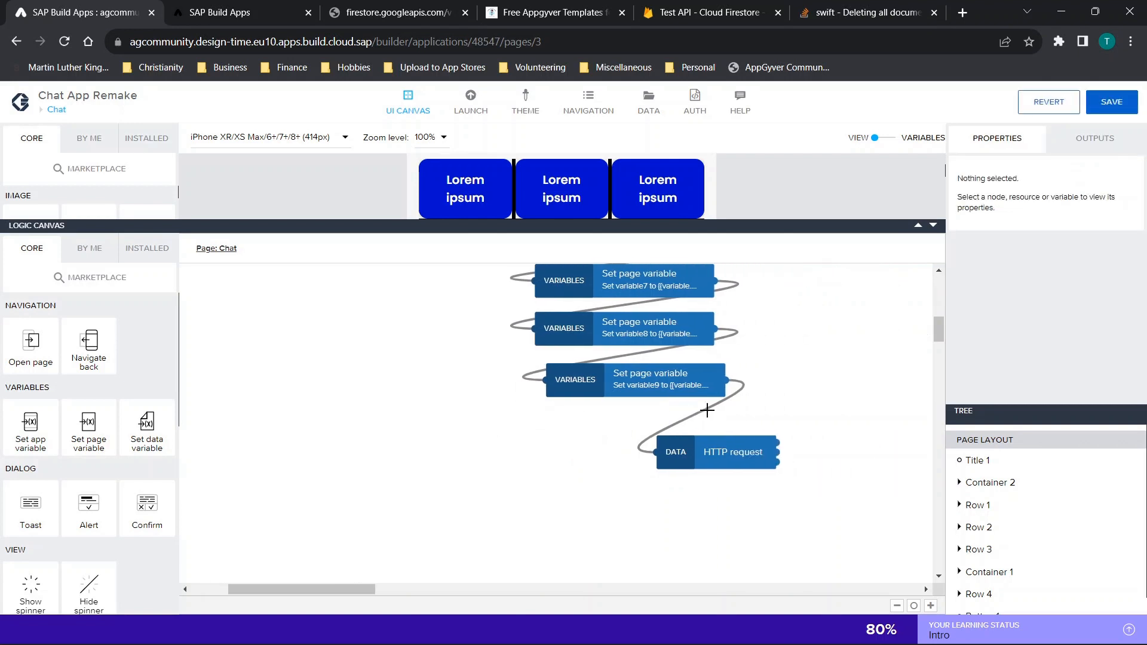
scroll(707, 410, "up", 7)
left_click(401, 394)
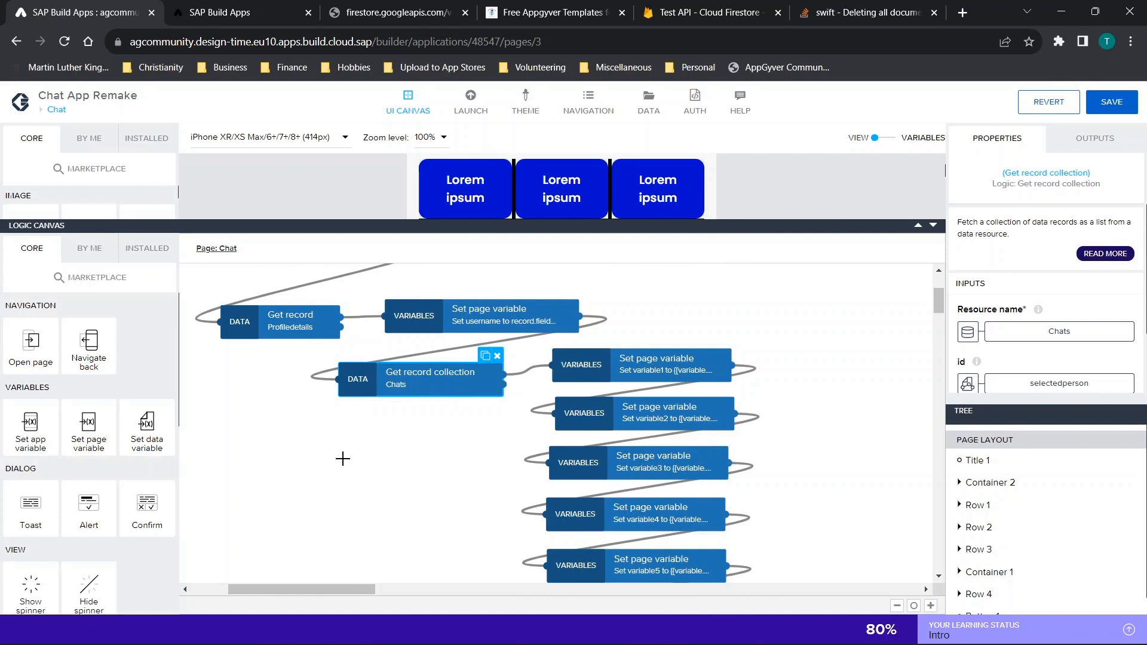
Add Get record, Create record and Delete record nodes below the Get record collection node in the Chat page's logic.
scroll(342, 459, "left", 2)
scroll(342, 459, "down", 1)
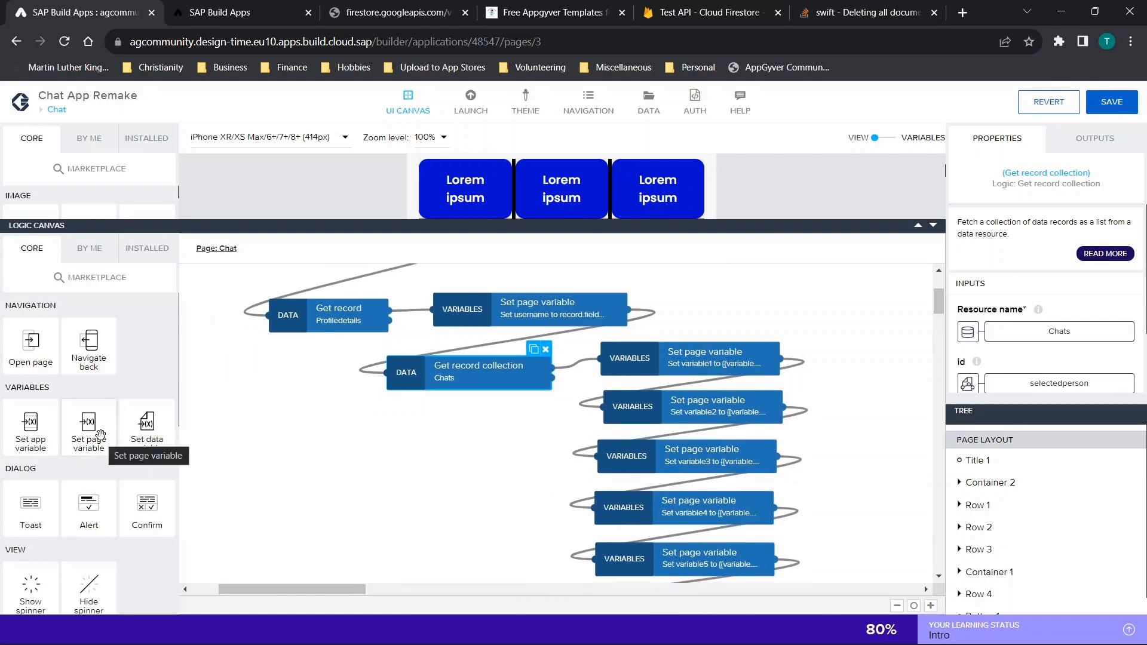
scroll(50, 446, "down", 4)
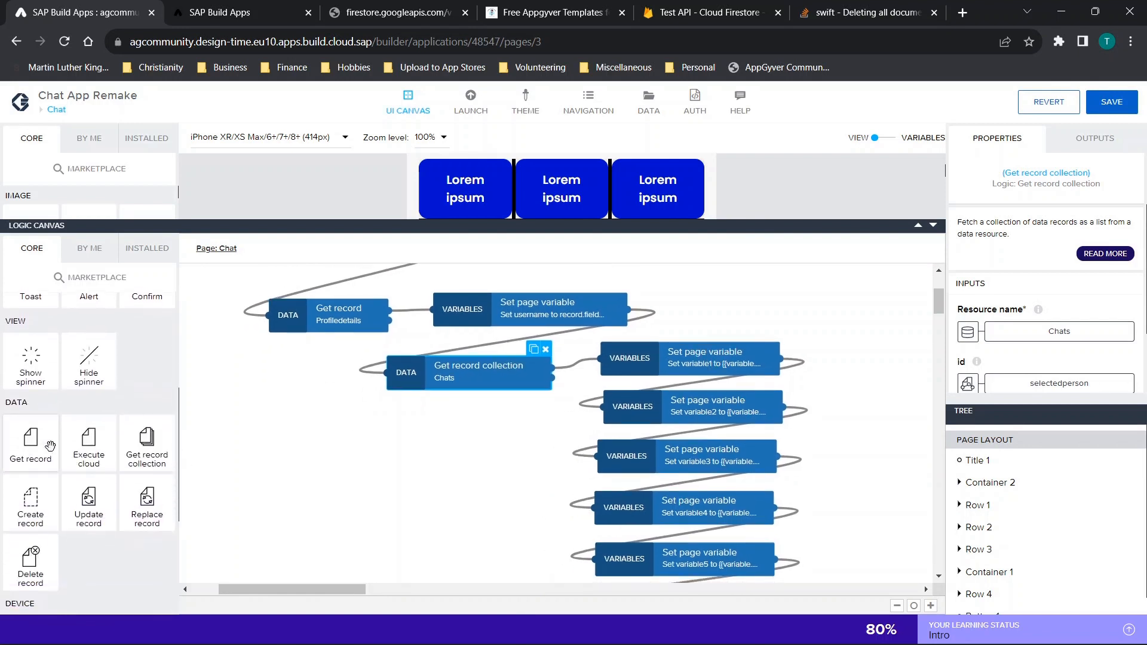
scroll(50, 446, "down", 2)
left_click_drag(18, 321, 399, 448)
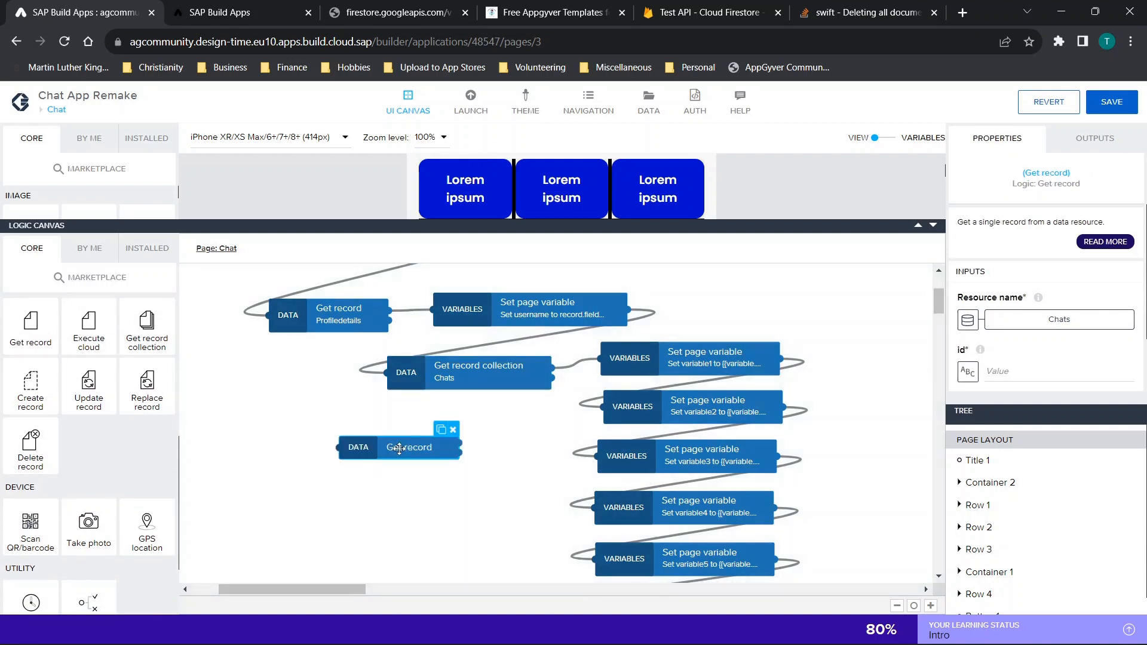
left_click_drag(30, 389, 398, 489)
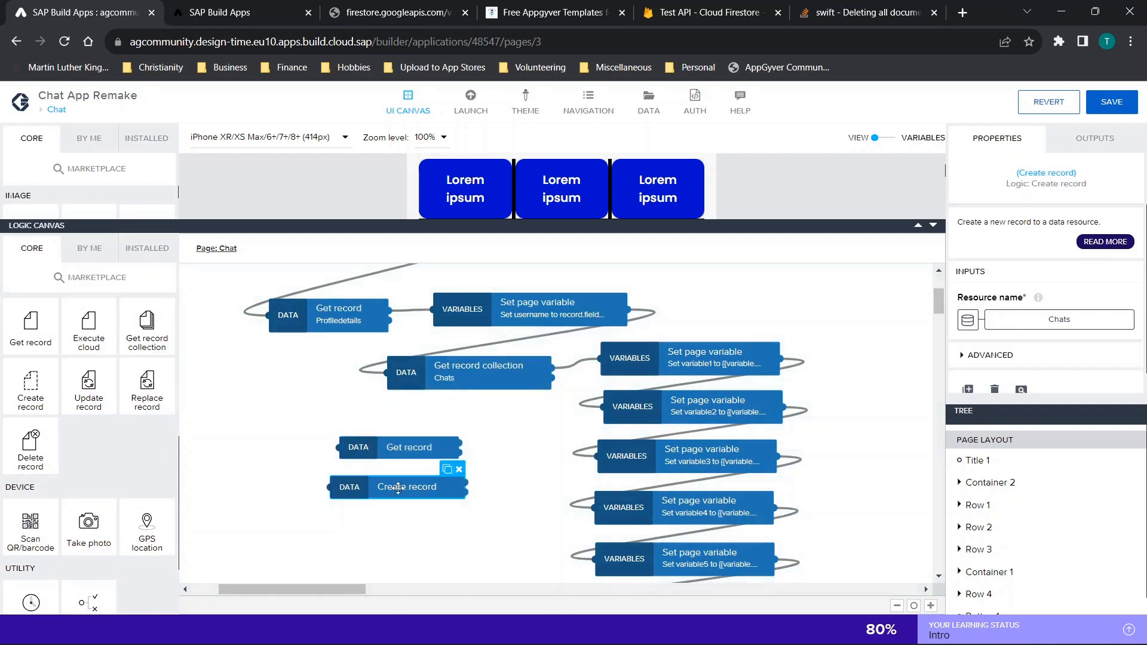
left_click_drag(28, 436, 390, 536)
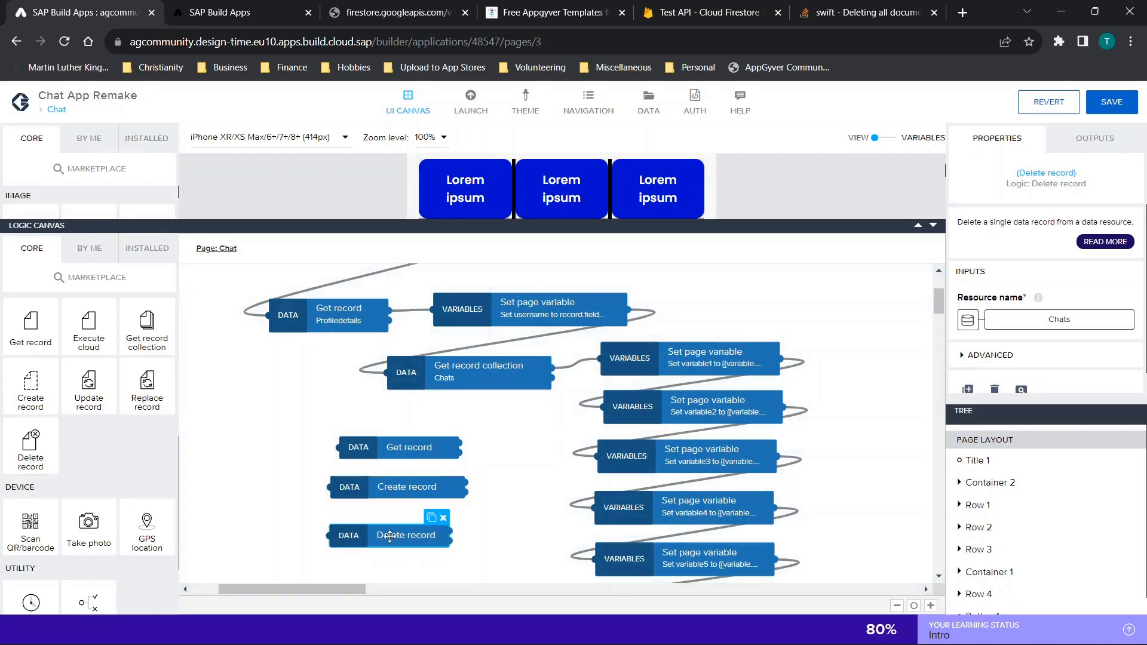
Place the new Get record node directly below Get record collection and connect its output to the variable1 node.
left_click_drag(367, 445, 361, 412)
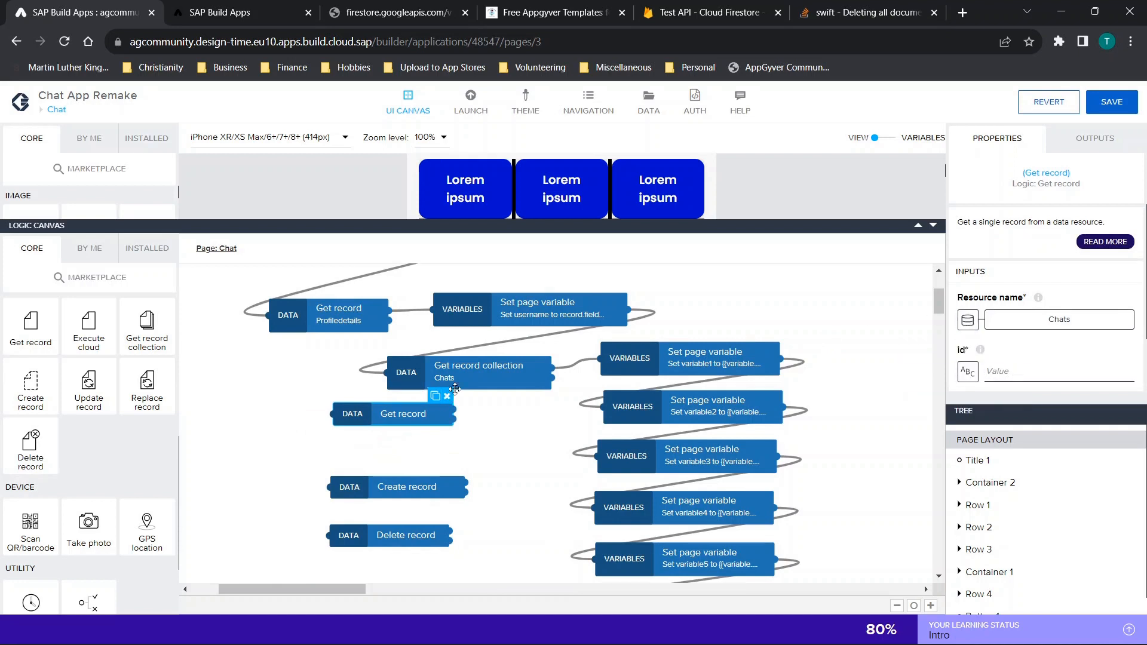
left_click(478, 352)
left_click(495, 375)
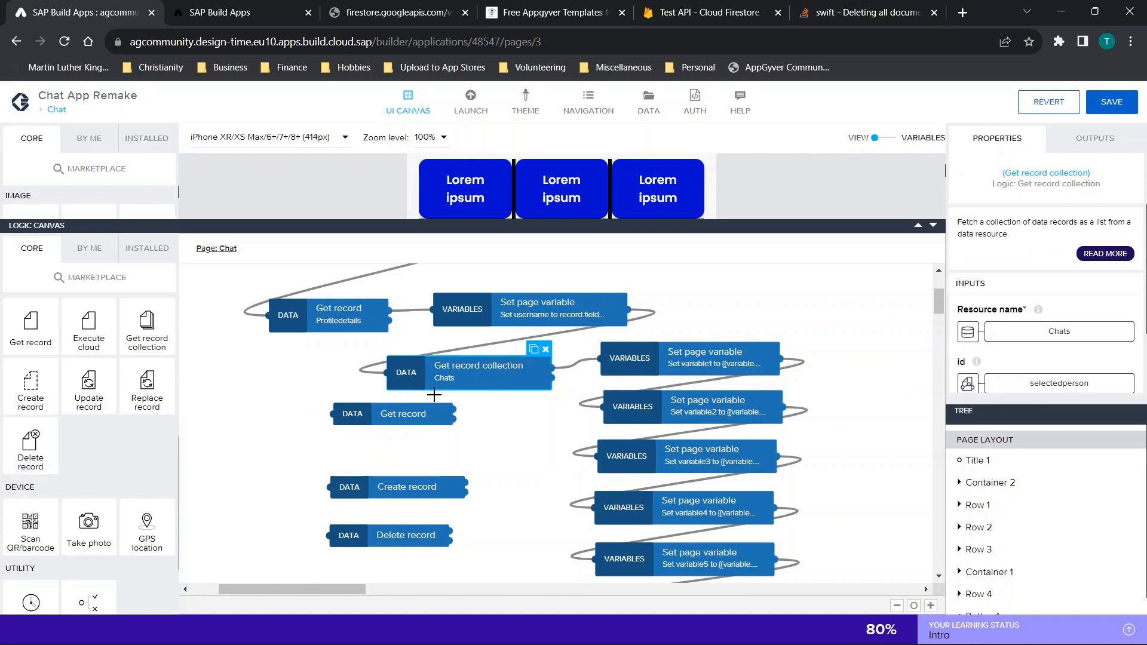
left_click(416, 423)
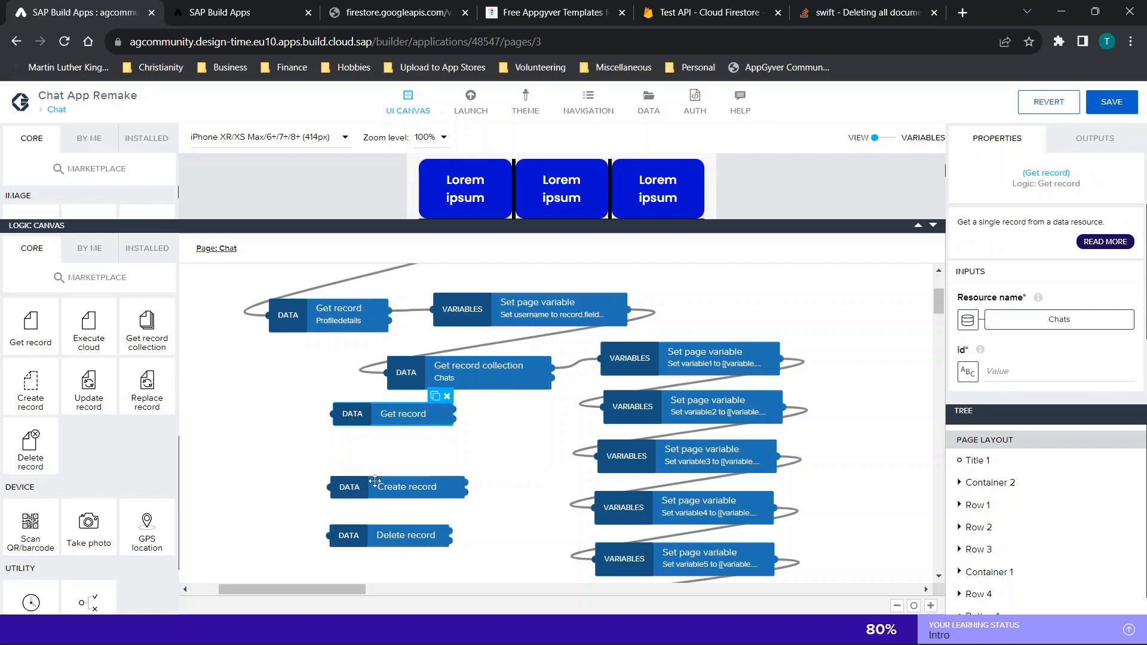
left_click_drag(454, 409, 601, 359)
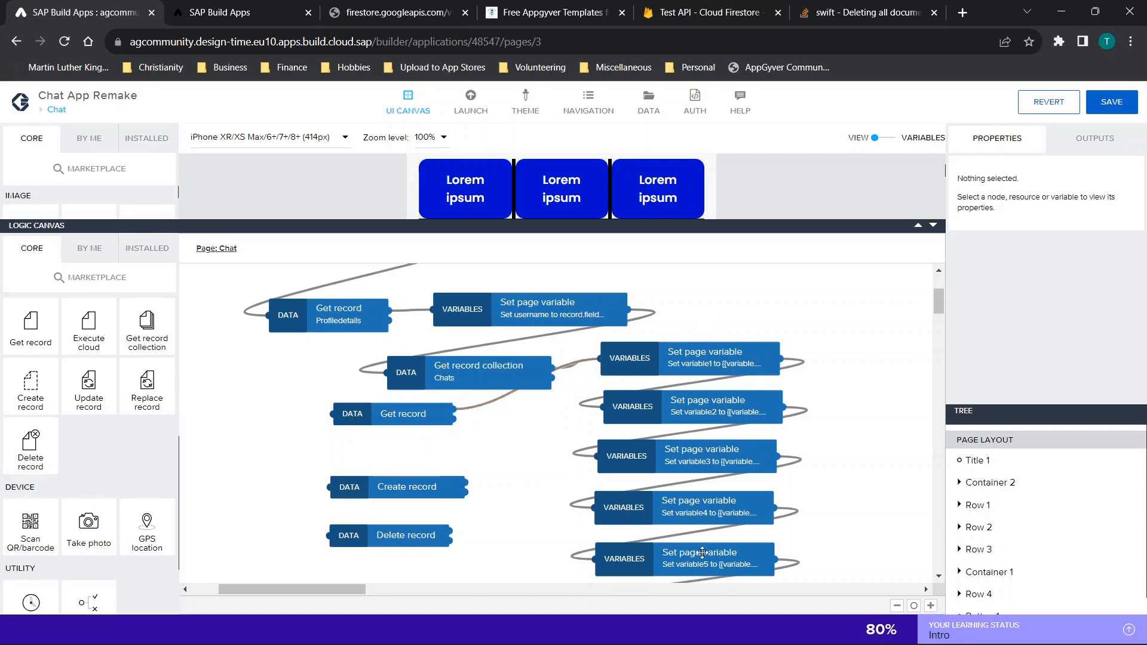
Move the Delete record node onto the HTTP request node that follows the variable9 node.
scroll(424, 503, "down", 3)
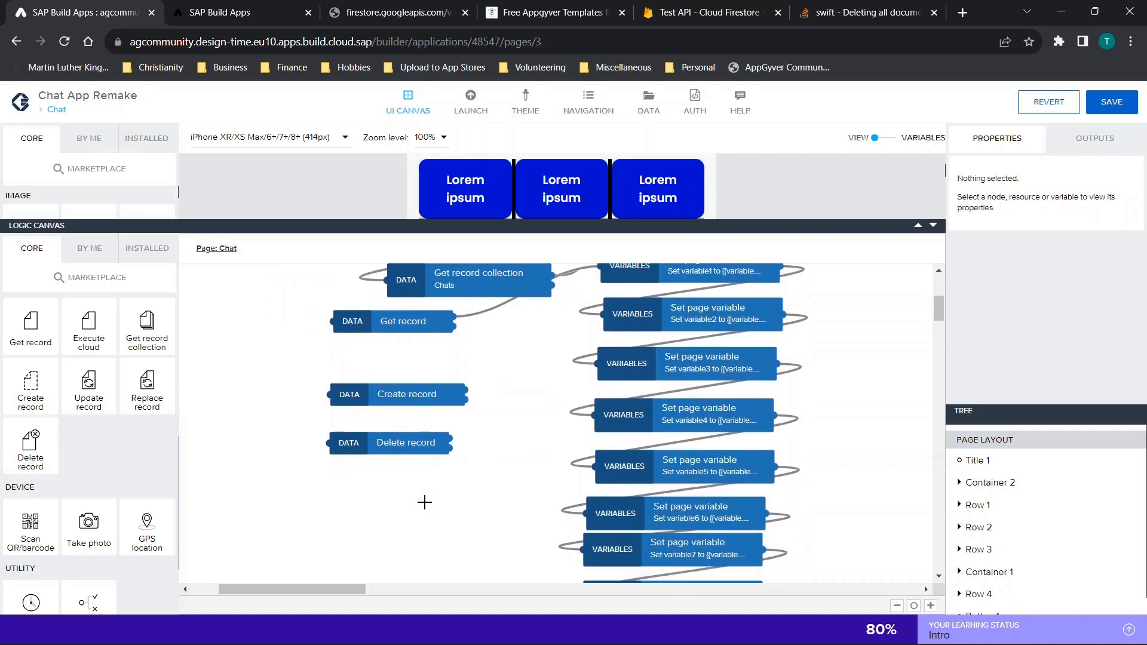
scroll(412, 451, "down", 3)
left_click_drag(404, 369, 778, 437)
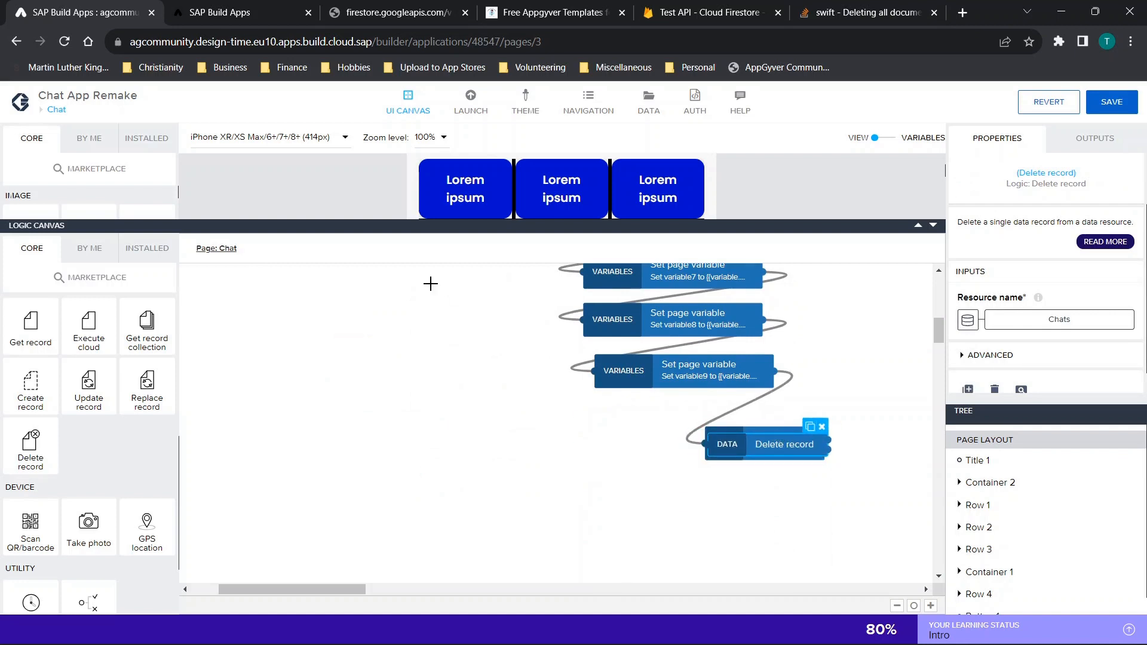
Move the Create record node lower and cut it from the Chat page's logic.
scroll(430, 284, "up", 5)
left_click(354, 397)
left_click_drag(354, 396, 363, 513)
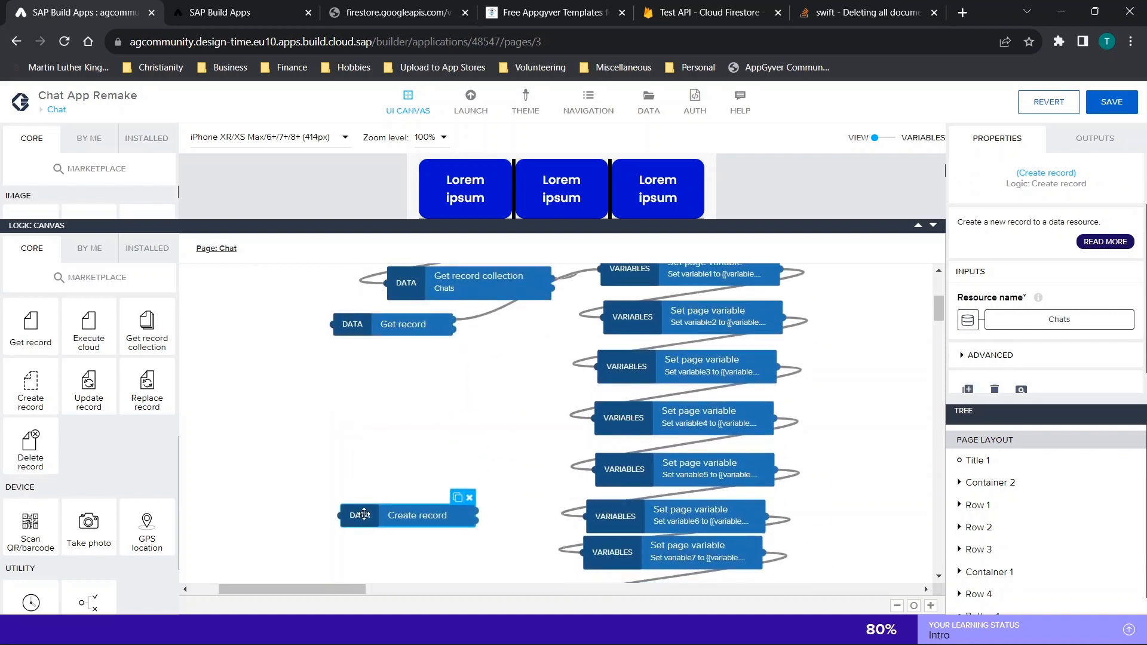
scroll(364, 514, "down", 3)
key("ctrl+c")
key("ctrl+x")
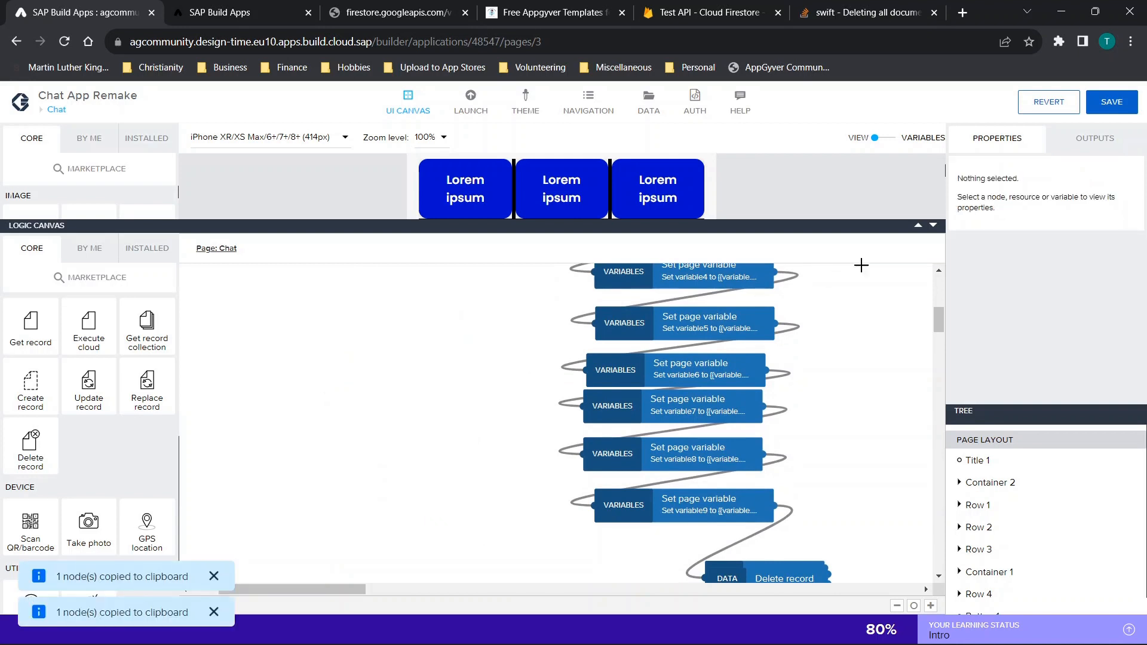
Paste the Create record node into the Send button's logic, below its HTTP request node.
left_click(933, 226)
scroll(568, 334, "down", 3)
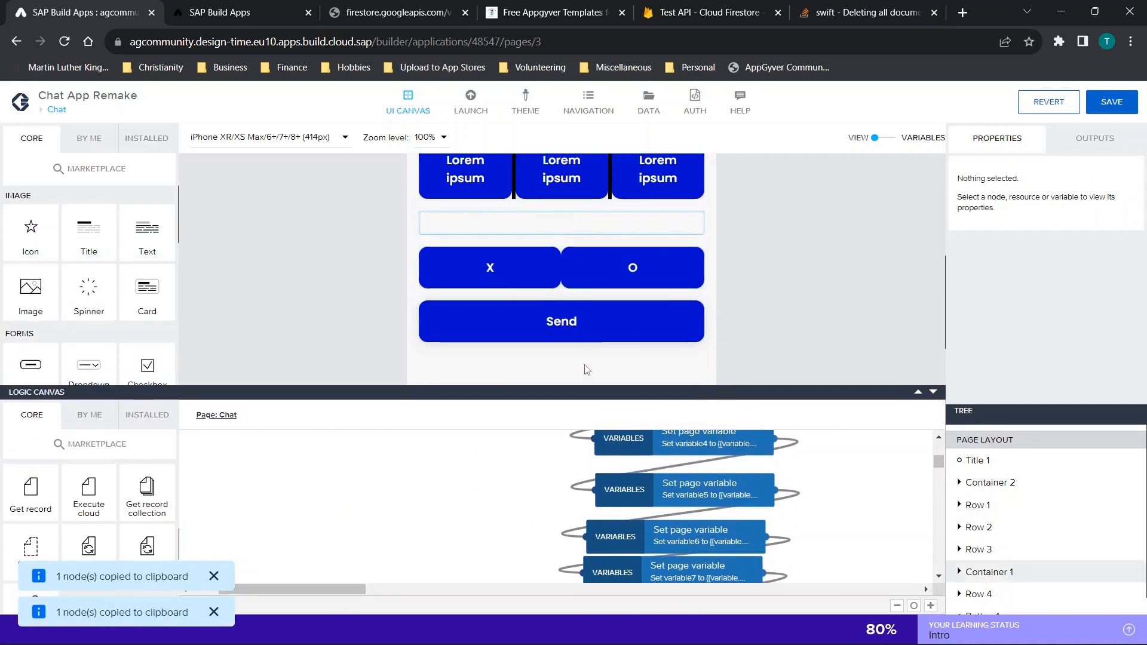
left_click(582, 322)
left_click(524, 492)
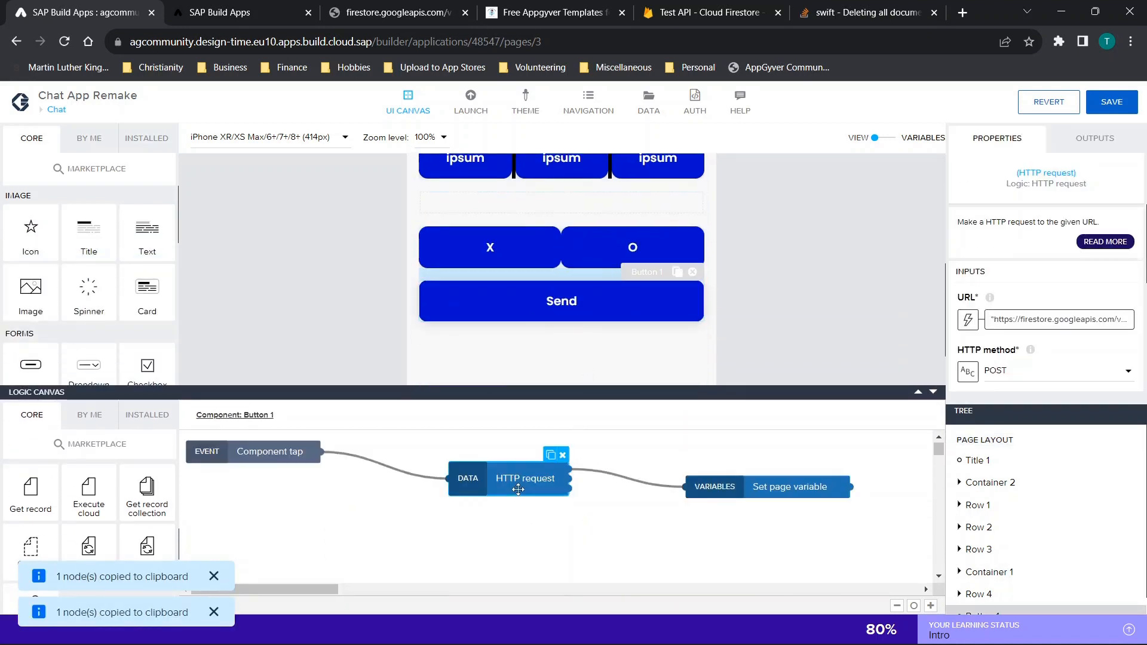
left_click(594, 559)
key("ctrl+v")
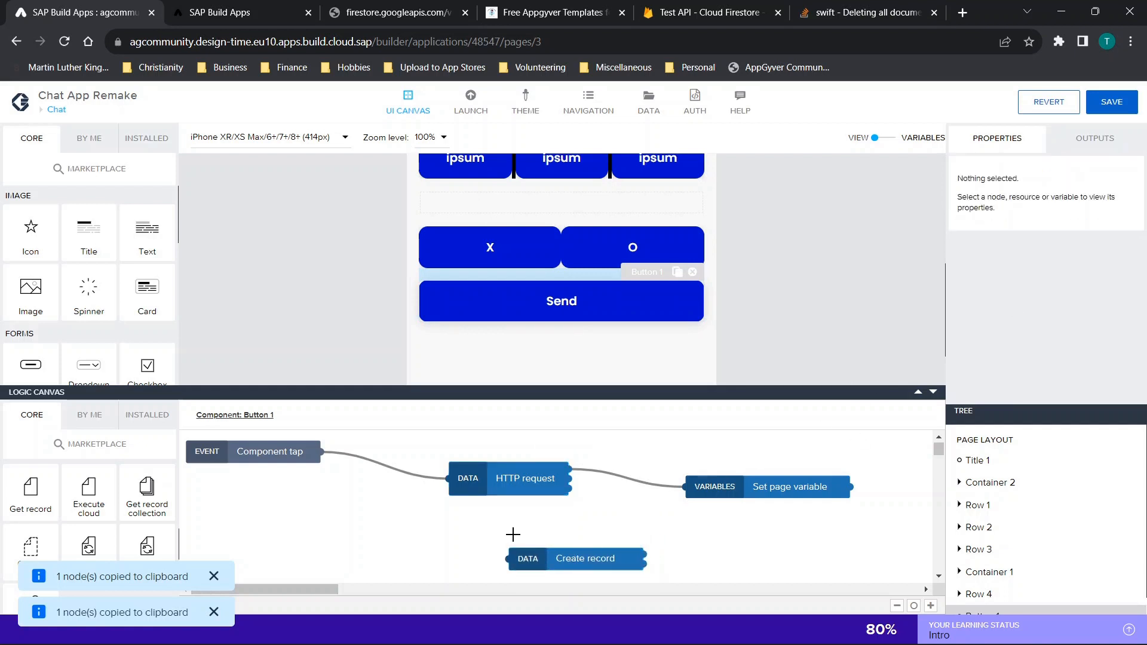
Examine the Create record node's advanced properties and the Get, Delete and Create record methods of the Chats data resource without saving.
left_click(558, 553)
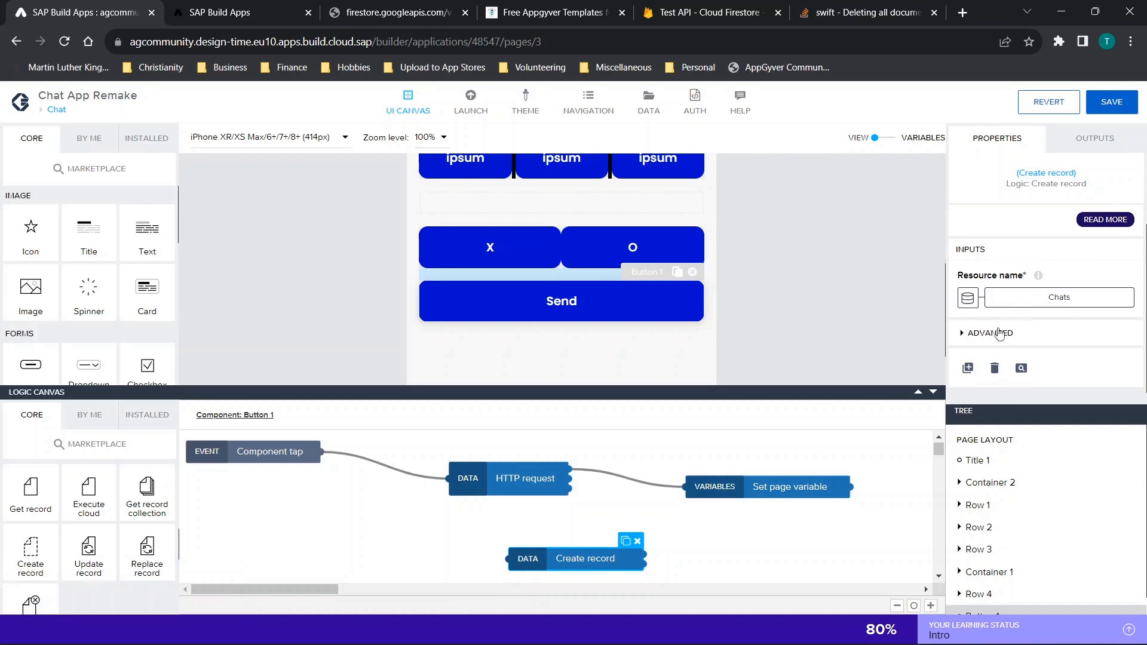
left_click(996, 333)
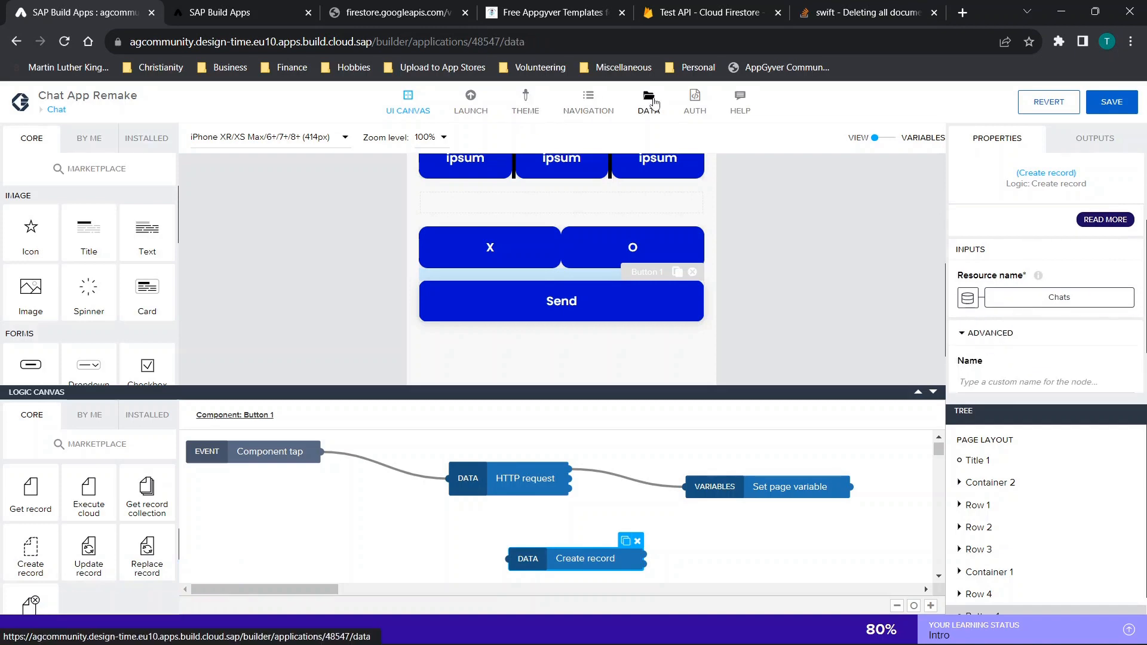
left_click(647, 109)
scroll(108, 363, "down", 3)
left_click(127, 437)
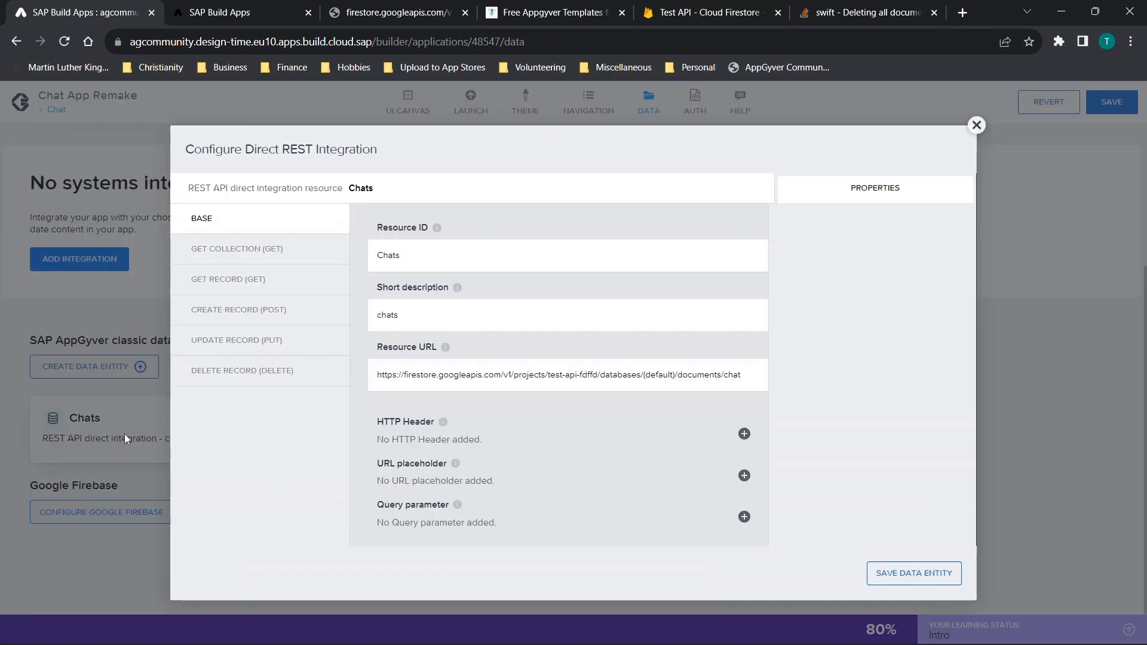
left_click(237, 281)
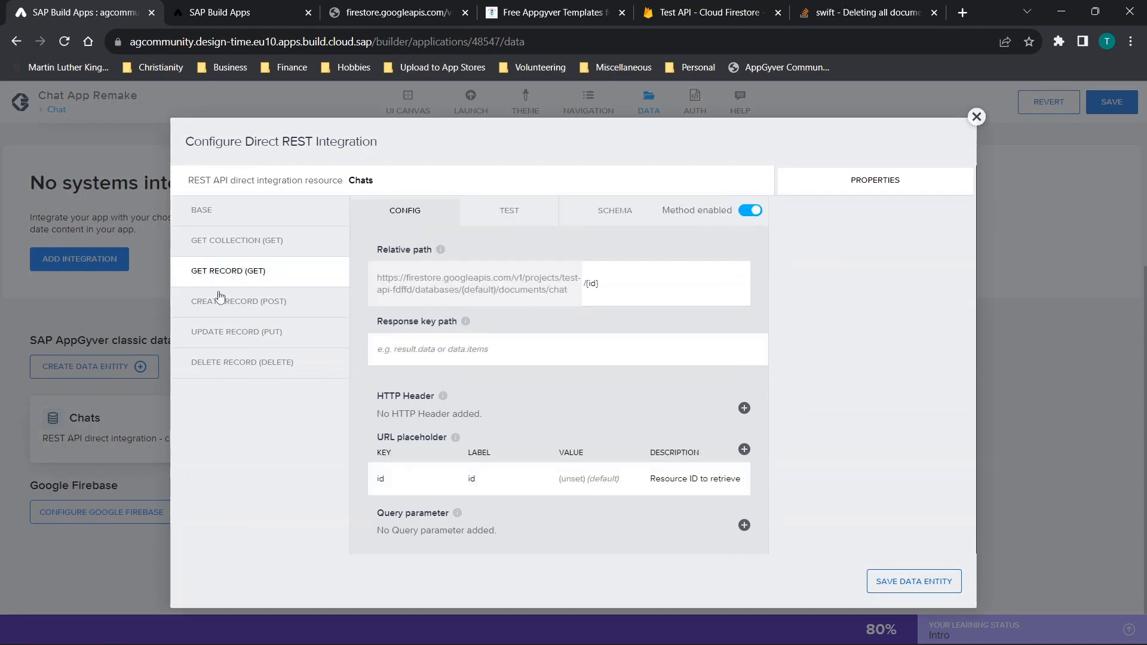
left_click(233, 361)
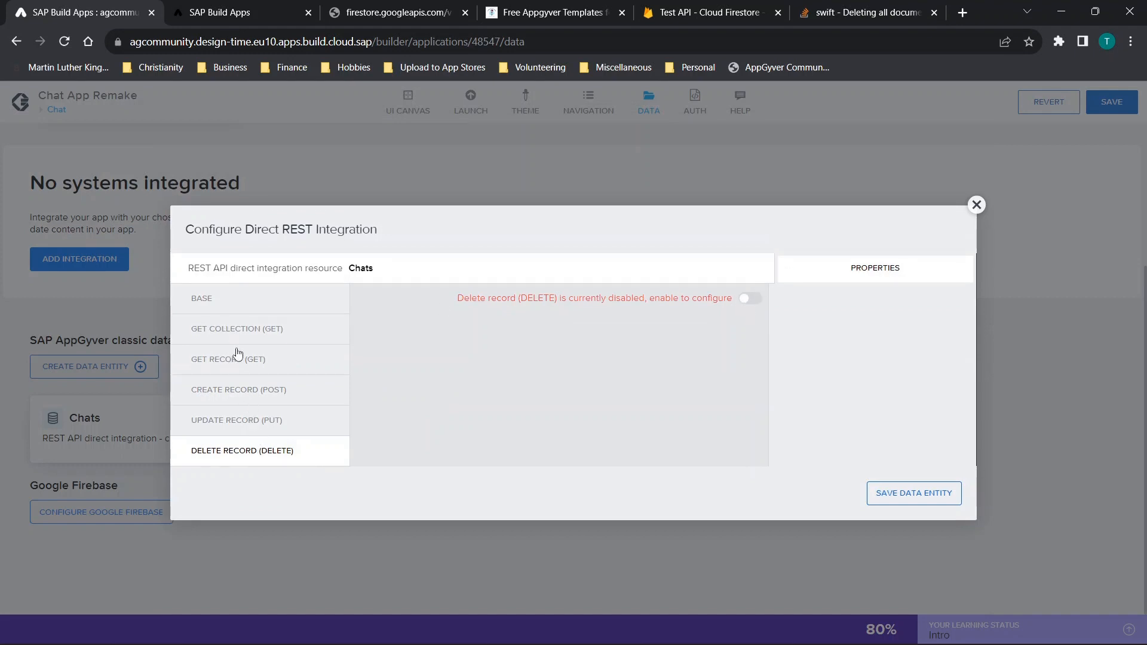
left_click(242, 392)
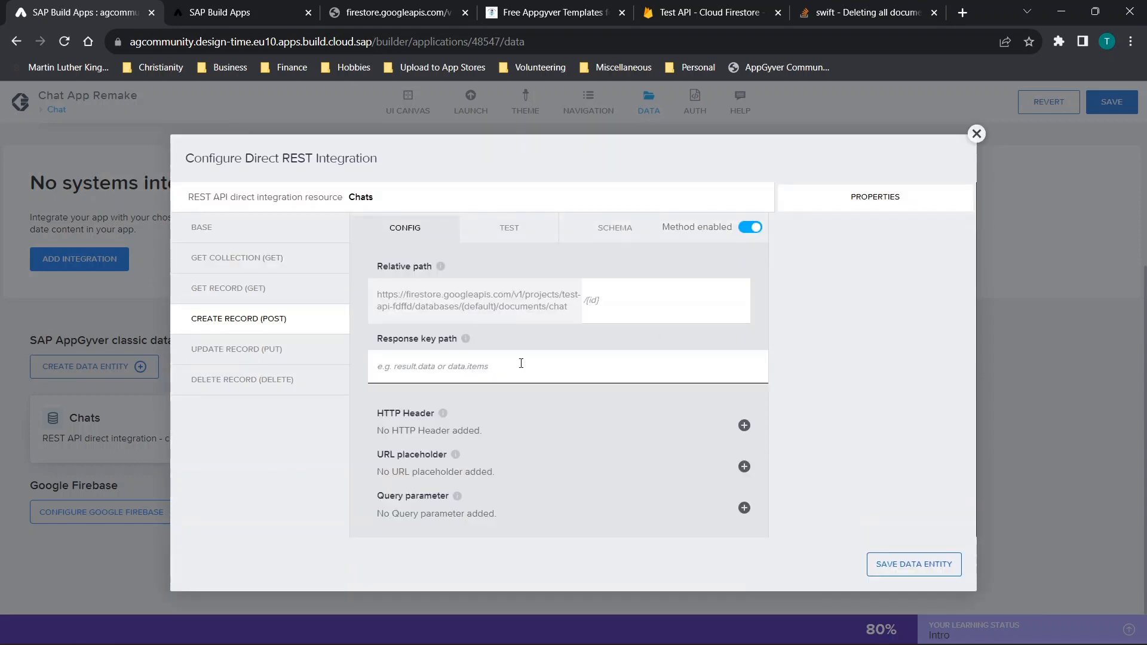
left_click(977, 135)
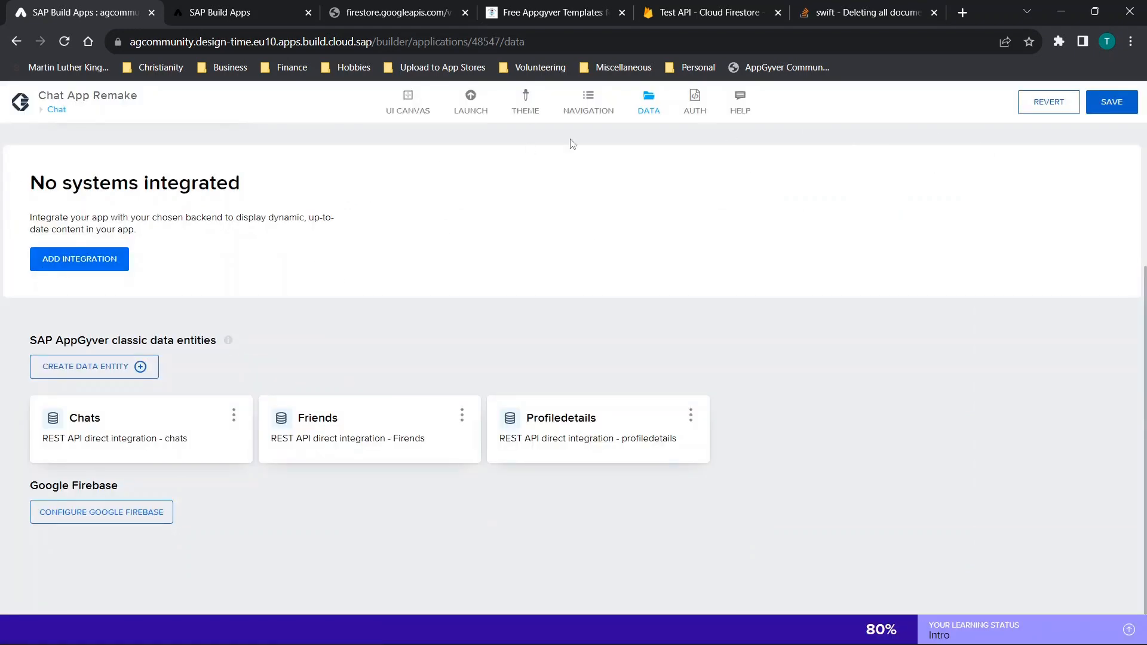
left_click(52, 113)
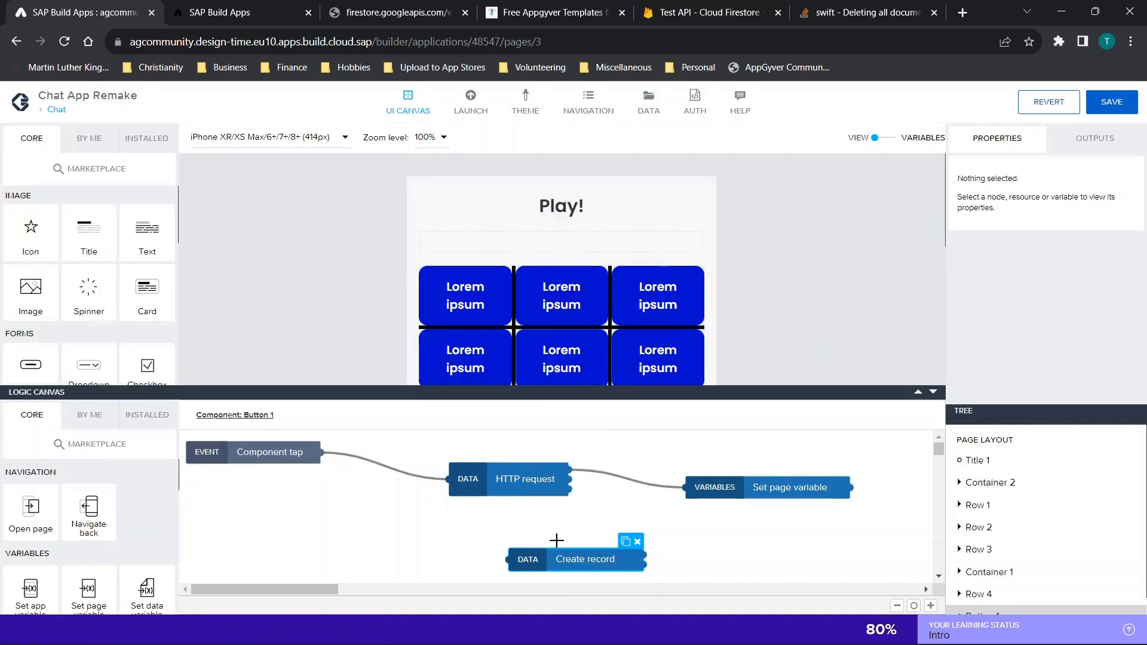
left_click(560, 561)
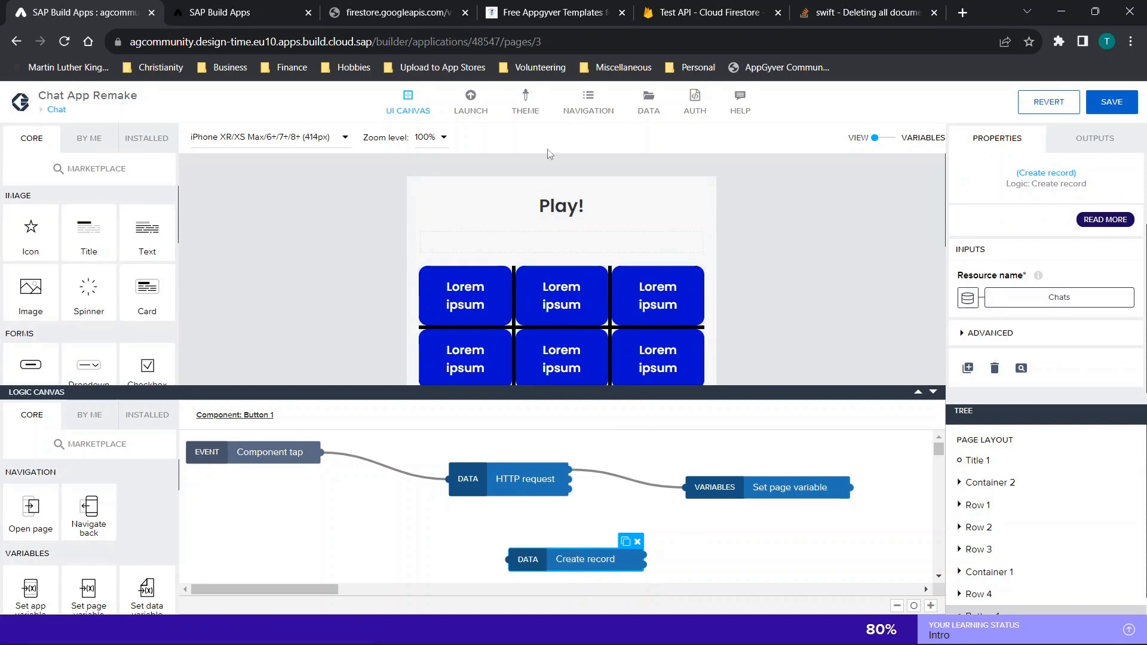
Enable the Create record (POST) method of the Chats data resource and set its relative path to /{id}.
left_click(648, 101)
scroll(78, 436, "down", 3)
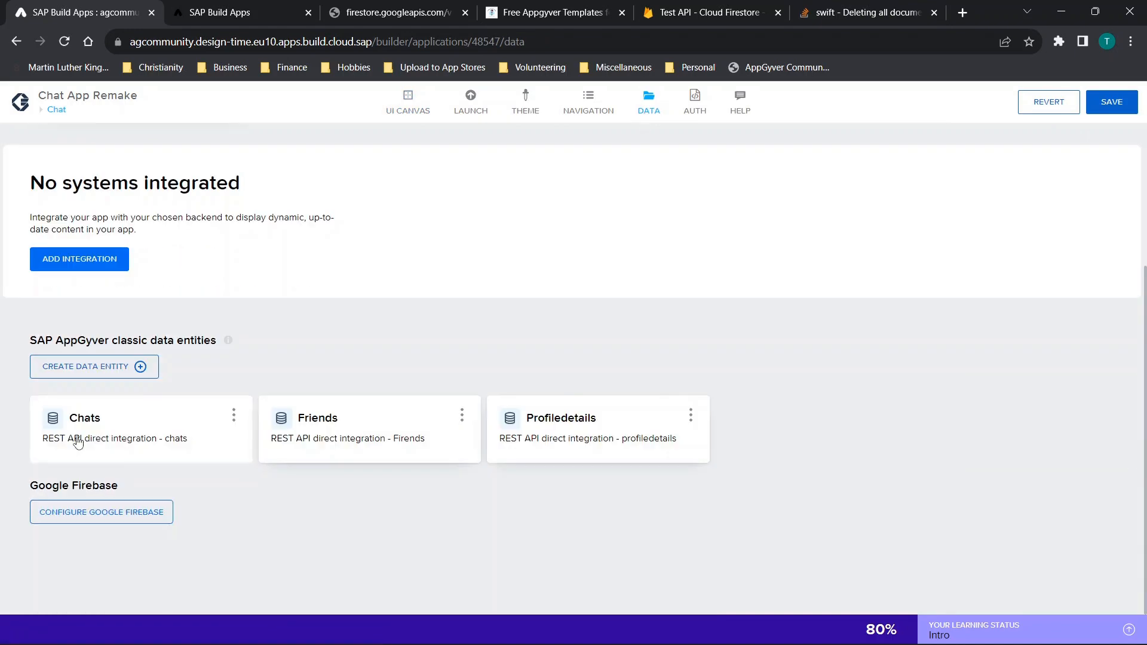
left_click(77, 439)
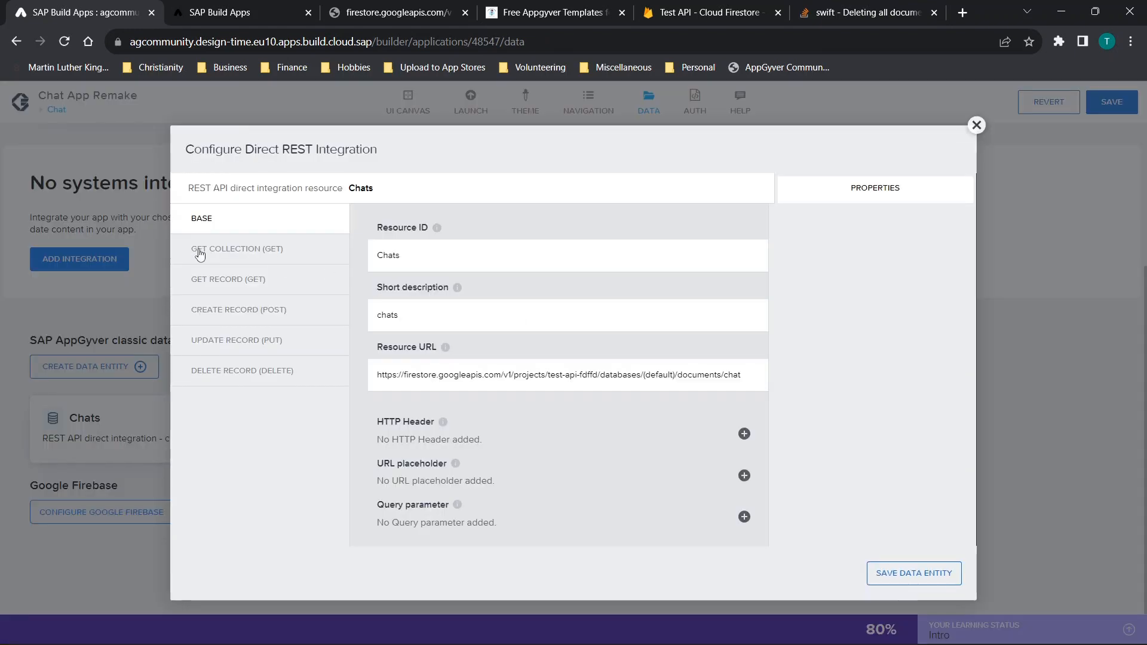
left_click(233, 314)
left_click(750, 301)
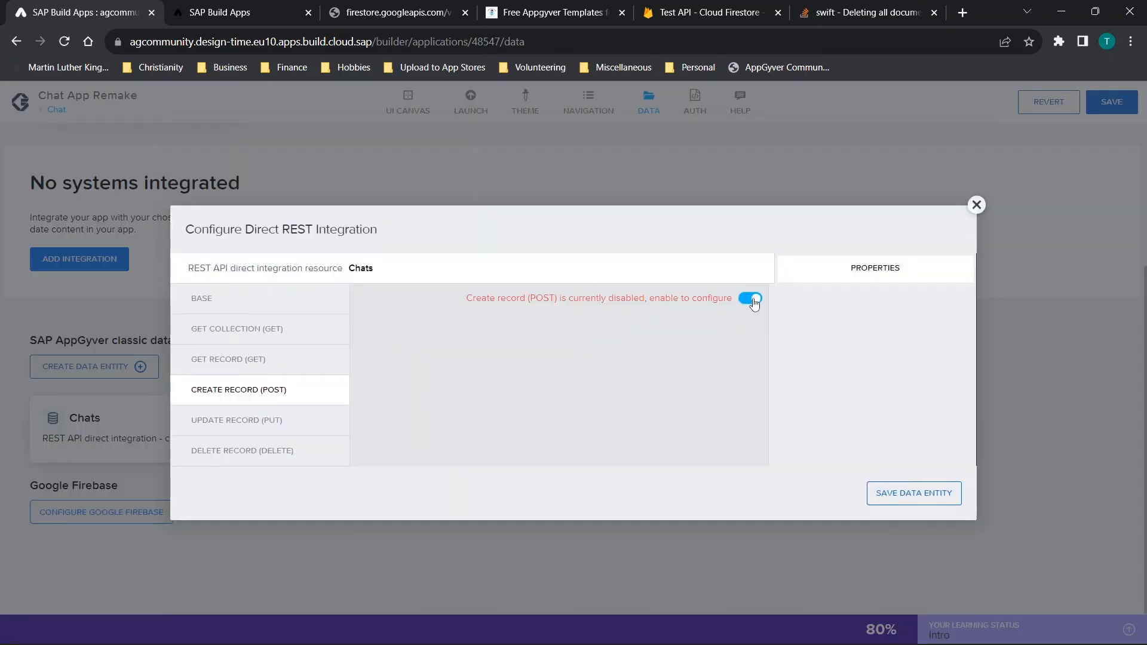
left_click(657, 311)
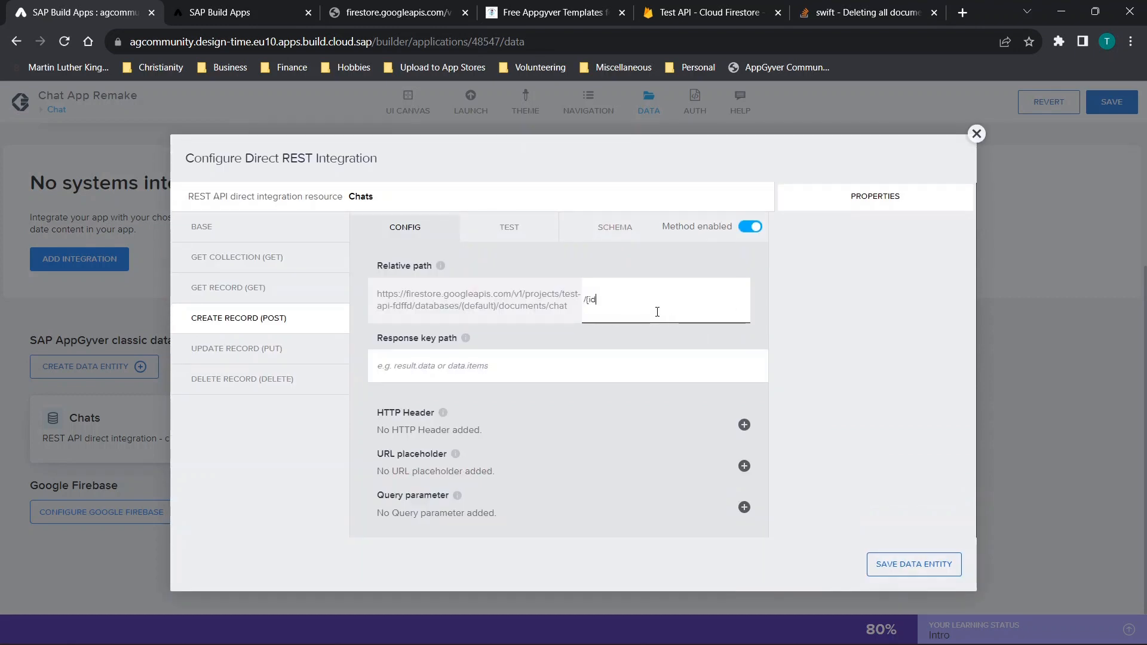
left_click(604, 355)
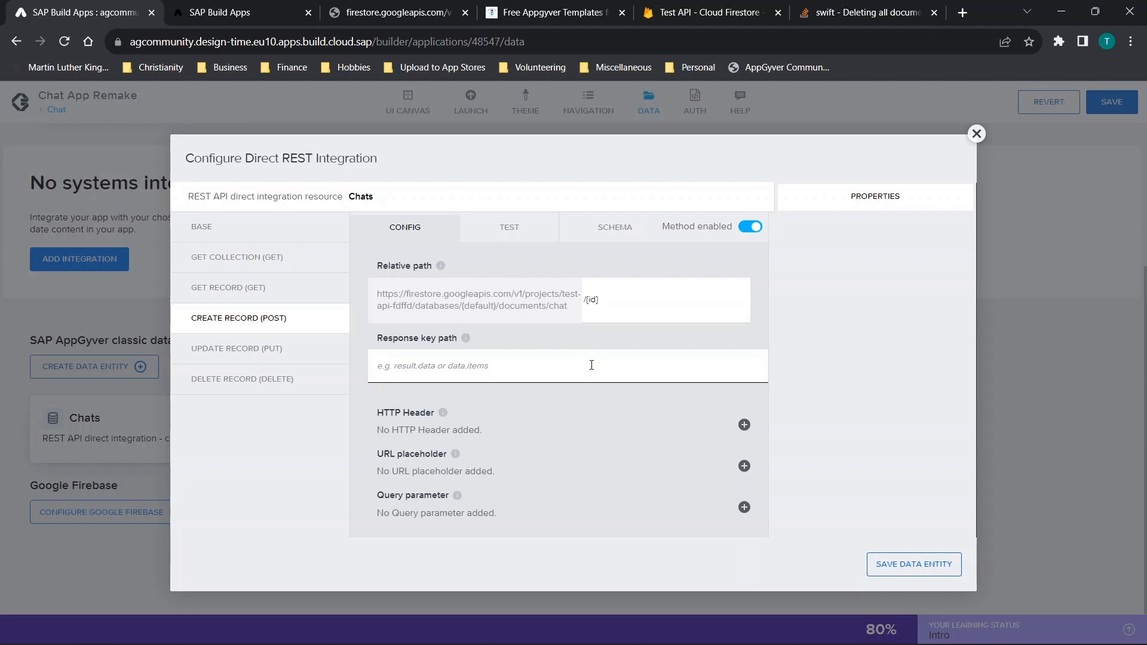
left_click(744, 425)
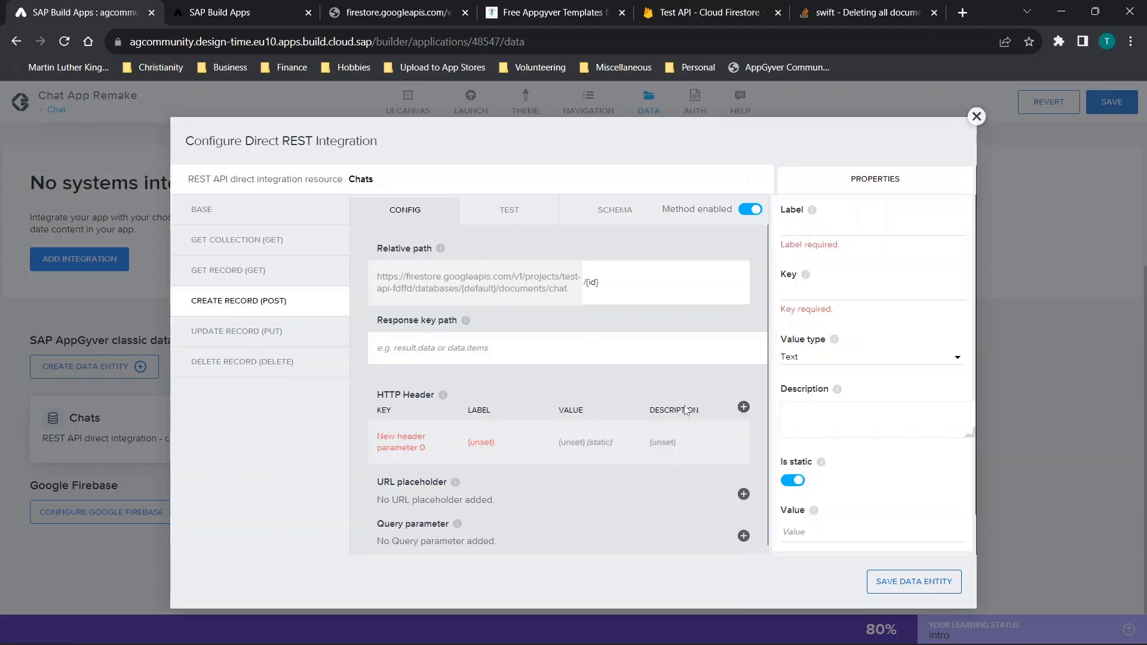
scroll(847, 351, "down", 1)
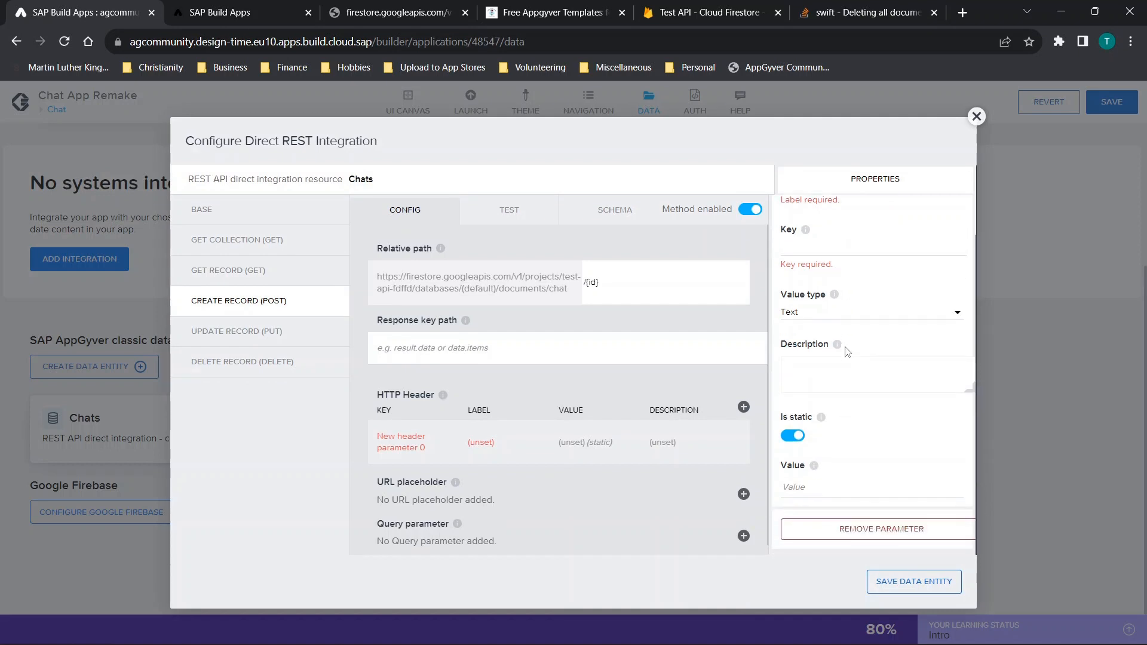
left_click(826, 530)
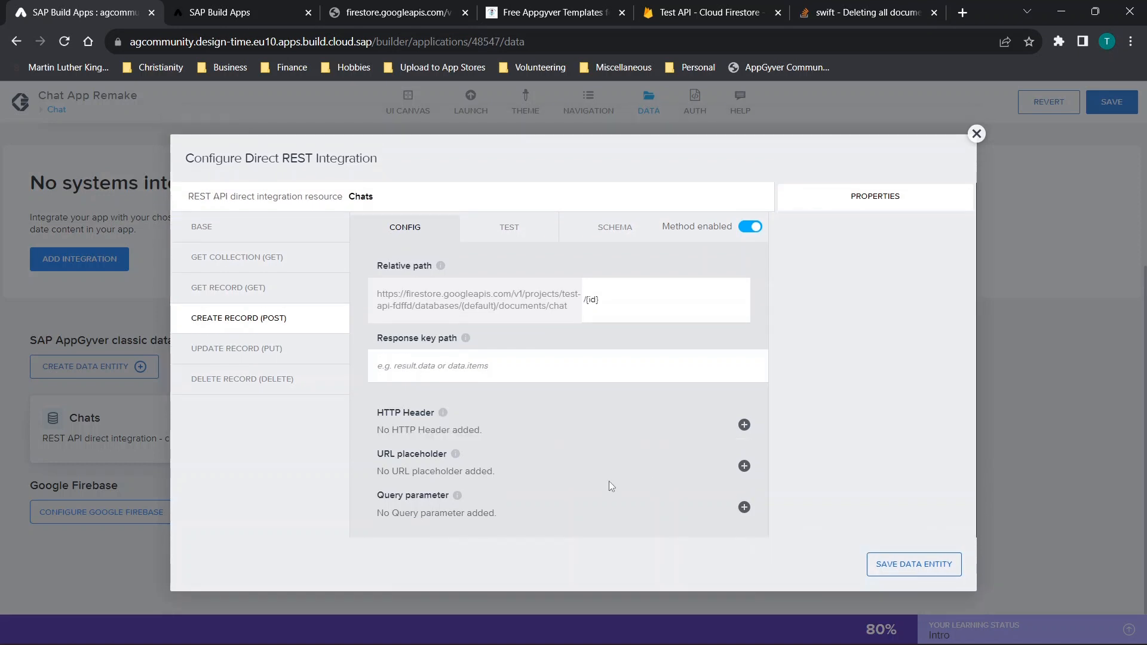
Add a non-static URL placeholder with label and key id to the Chats resource's Create record method and save the data entity.
left_click(744, 466)
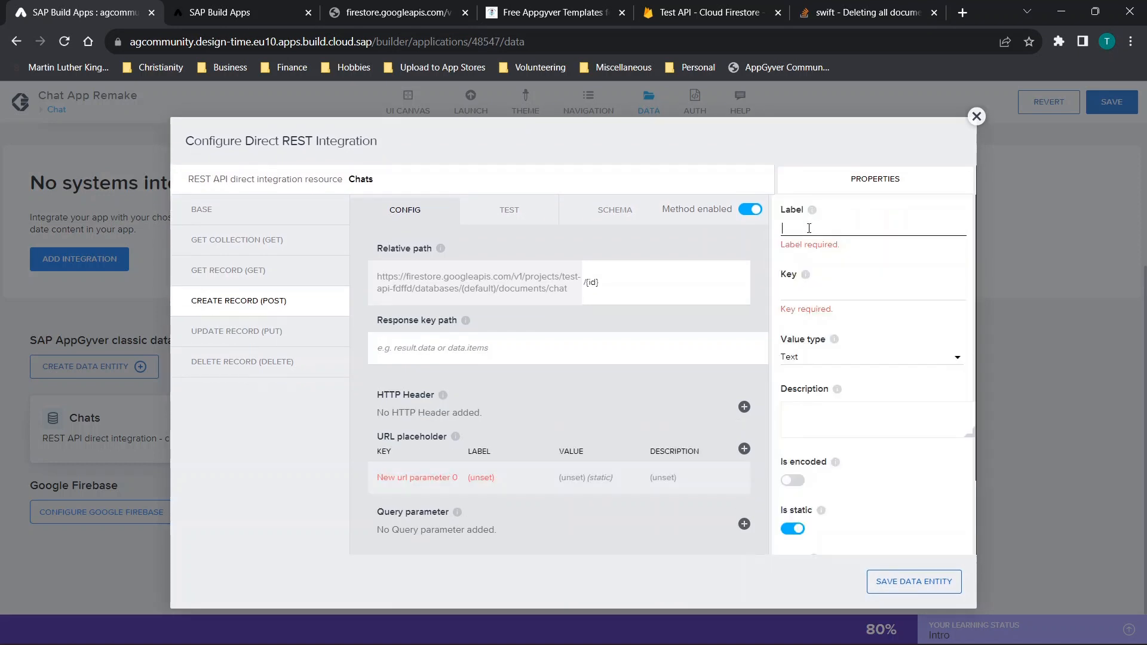
type("id")
left_click(820, 277)
type("id")
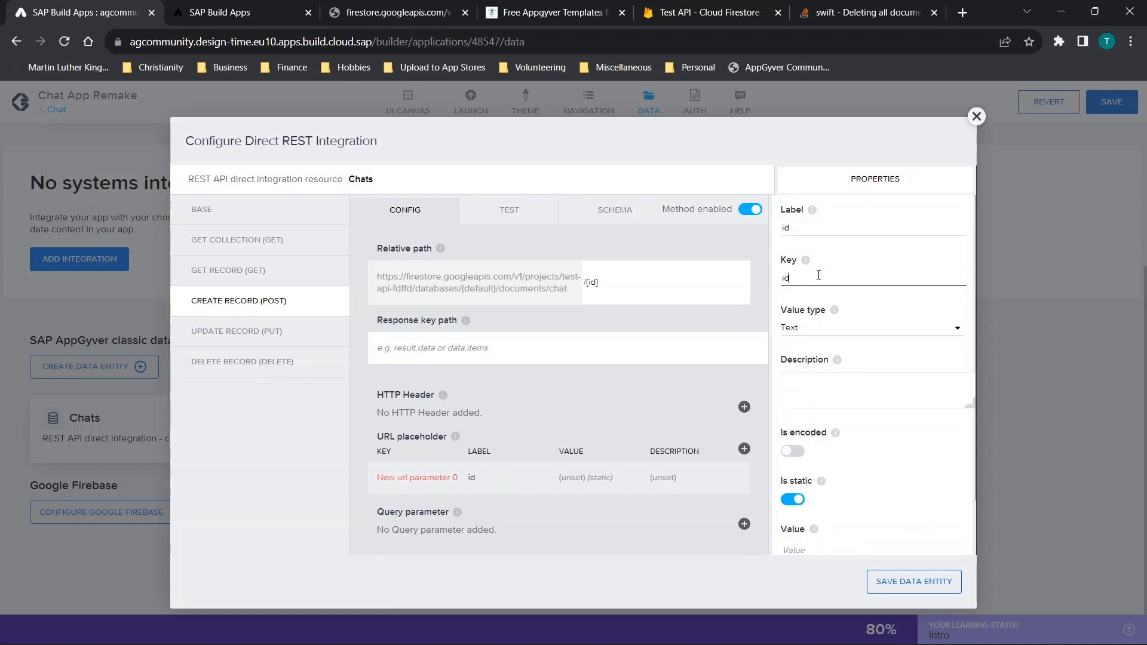
left_click(800, 500)
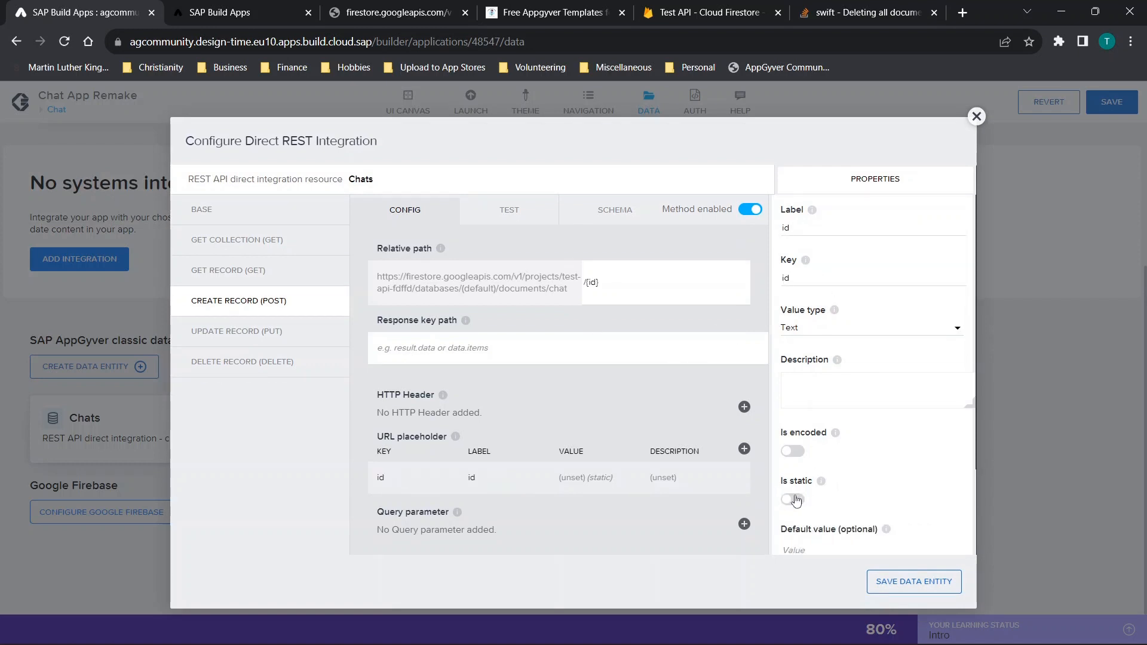
left_click(798, 499)
right_click(790, 501)
right_click(781, 498)
left_click(783, 499)
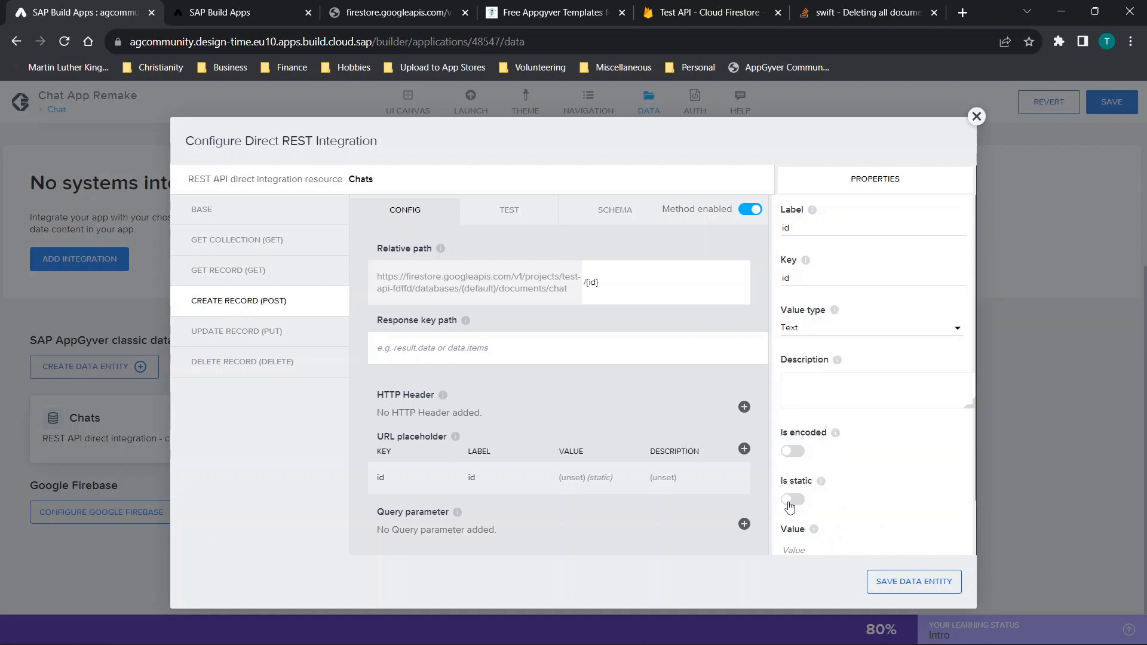
left_click(791, 500)
scroll(788, 502, "down", 1)
left_click(909, 581)
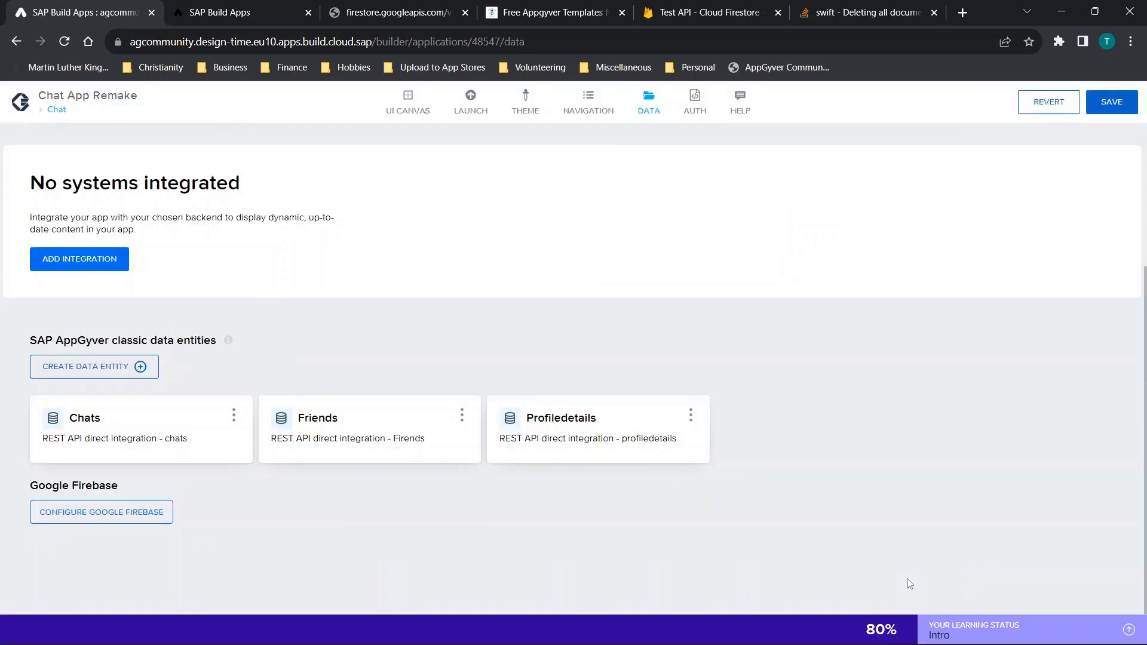
Examine the id binding and the Record properties object fields of the Send button's Create record node without saving.
left_click(57, 109)
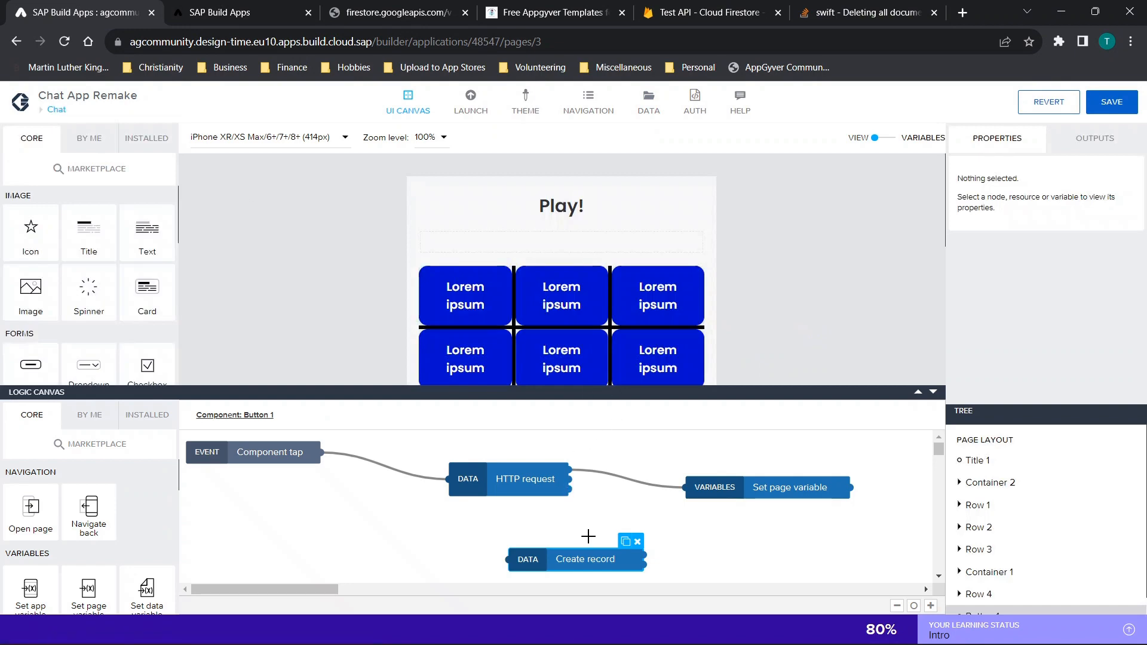
left_click(588, 561)
scroll(1046, 298, "down", 1)
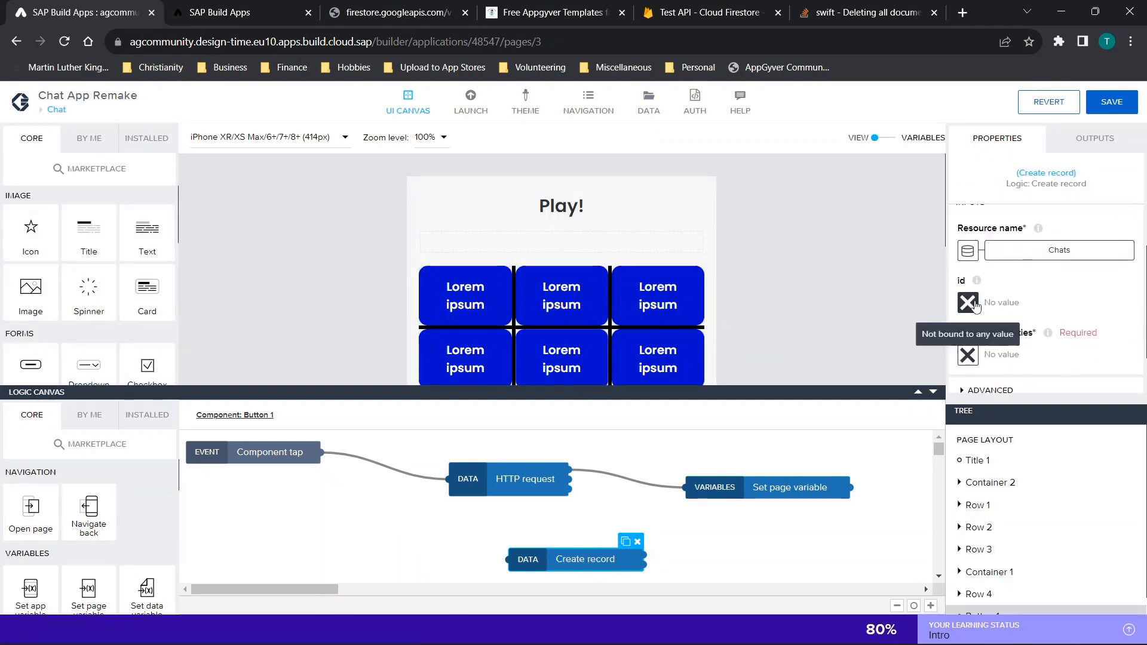
left_click(968, 303)
left_click(892, 134)
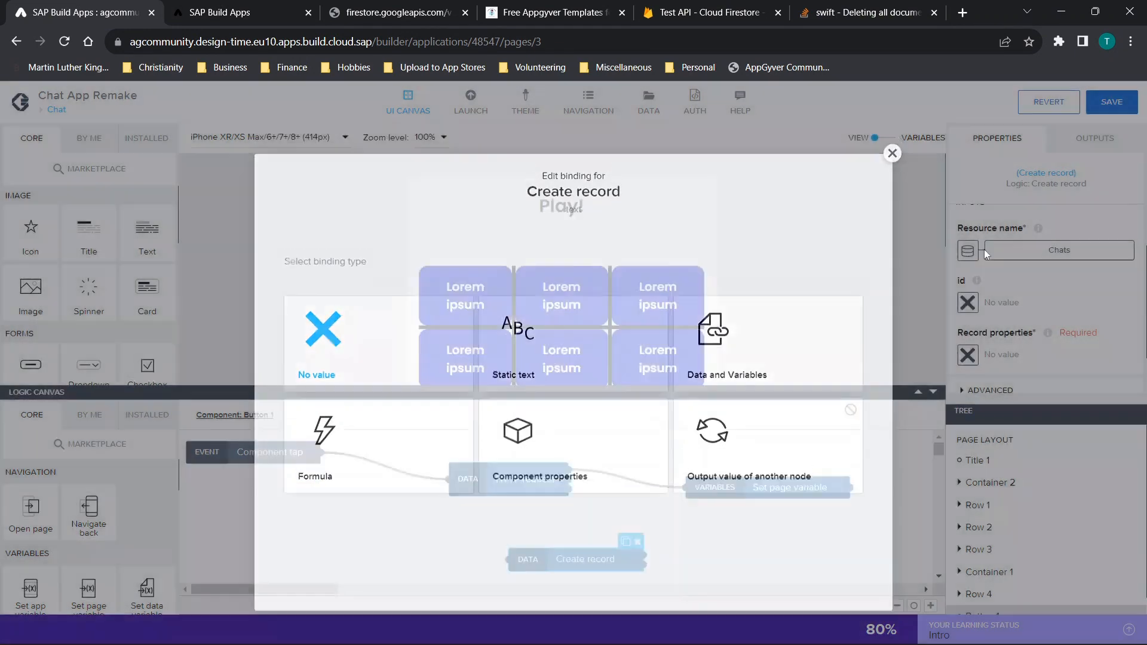
left_click(968, 354)
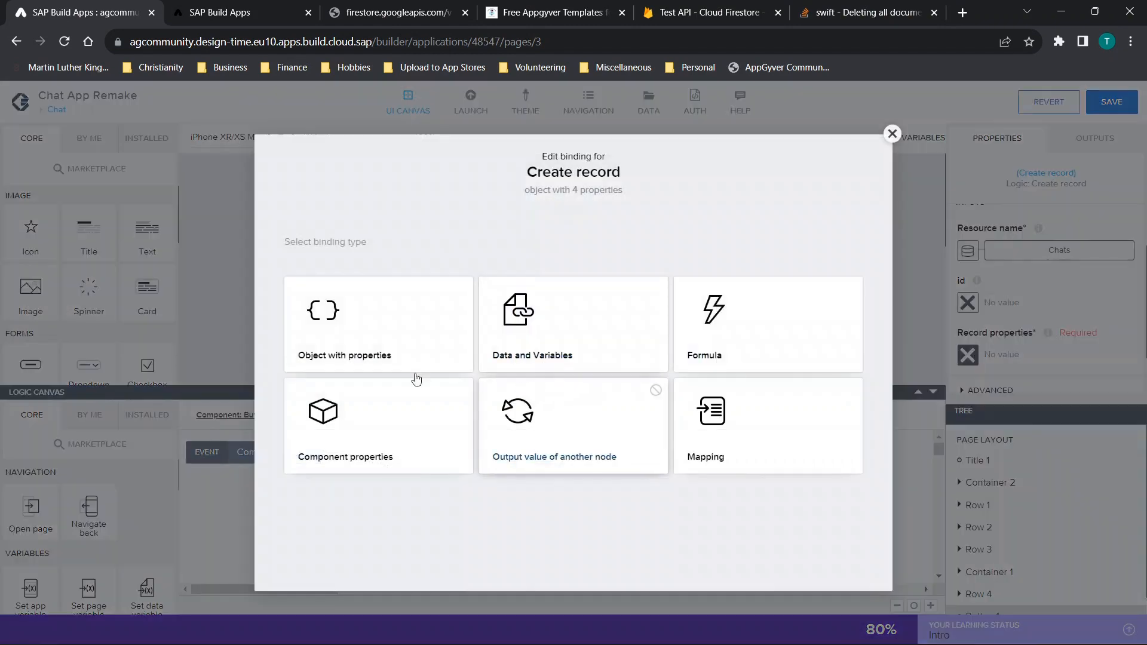
left_click(321, 335)
scroll(415, 403, "down", 10)
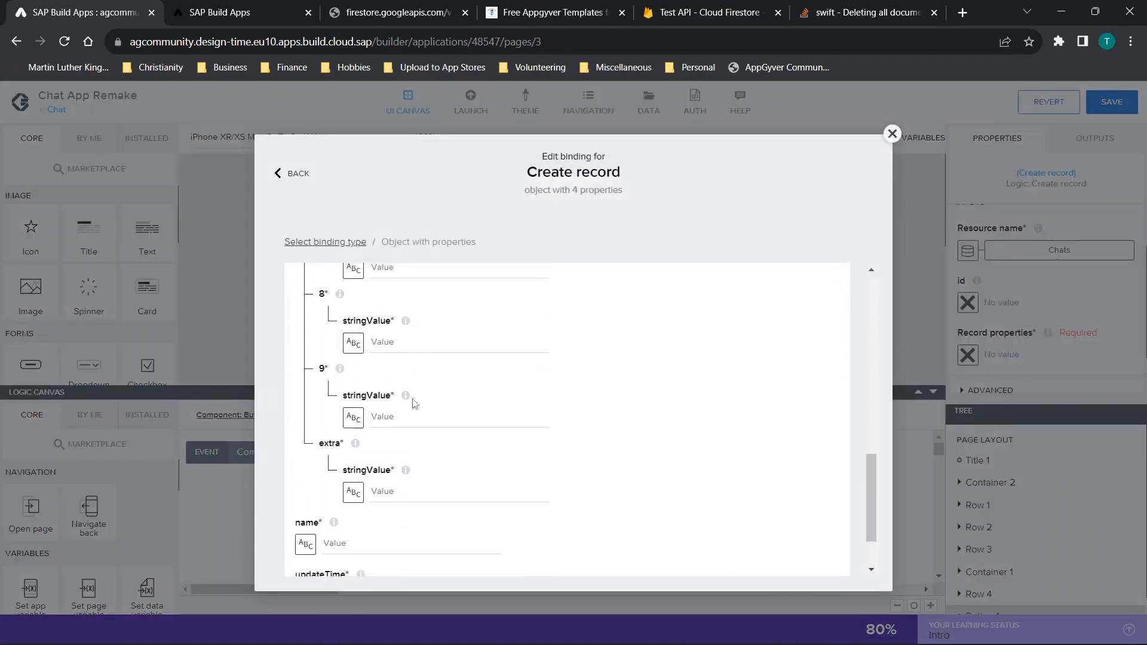
scroll(415, 404, "up", 5)
scroll(415, 404, "up", 6)
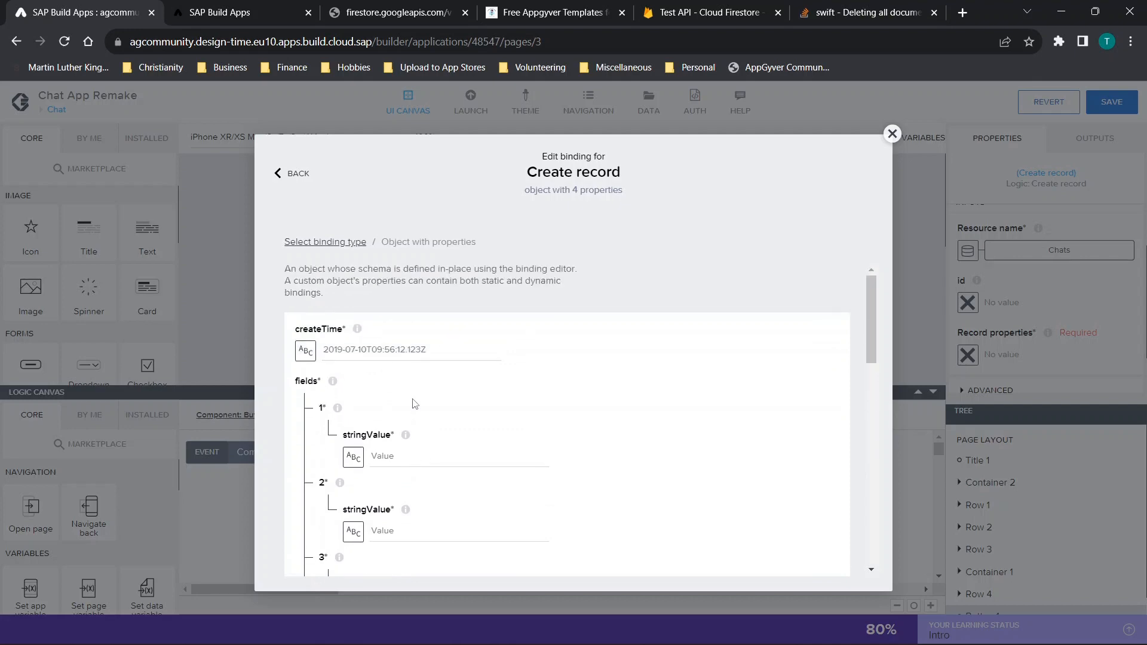
scroll(333, 456, "down", 8)
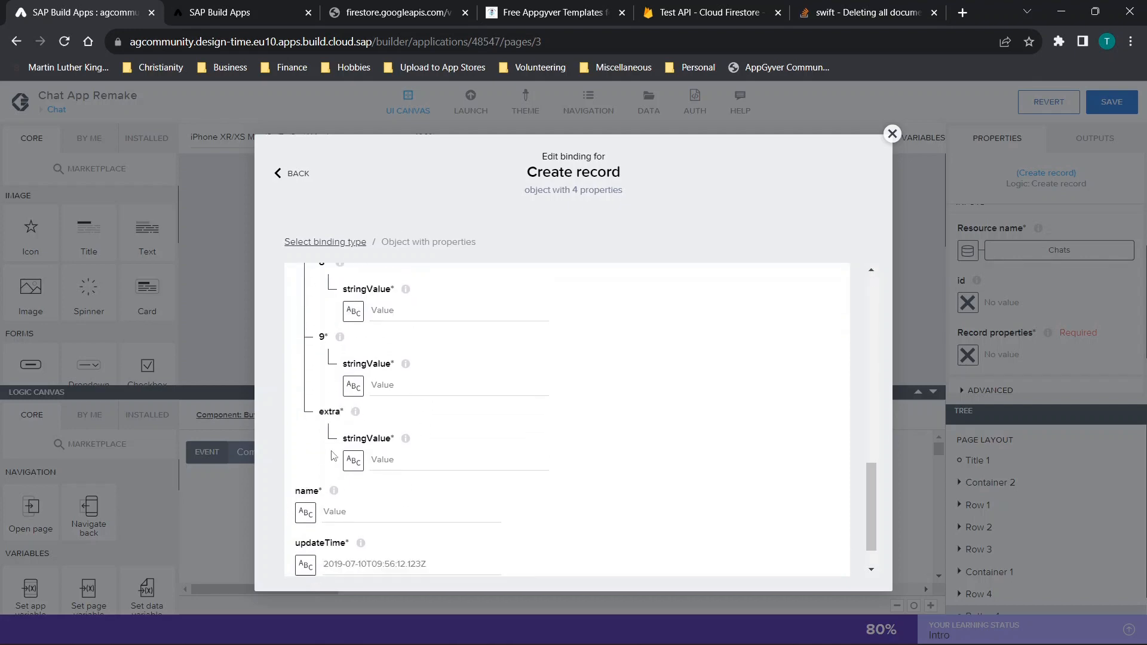
left_click(892, 134)
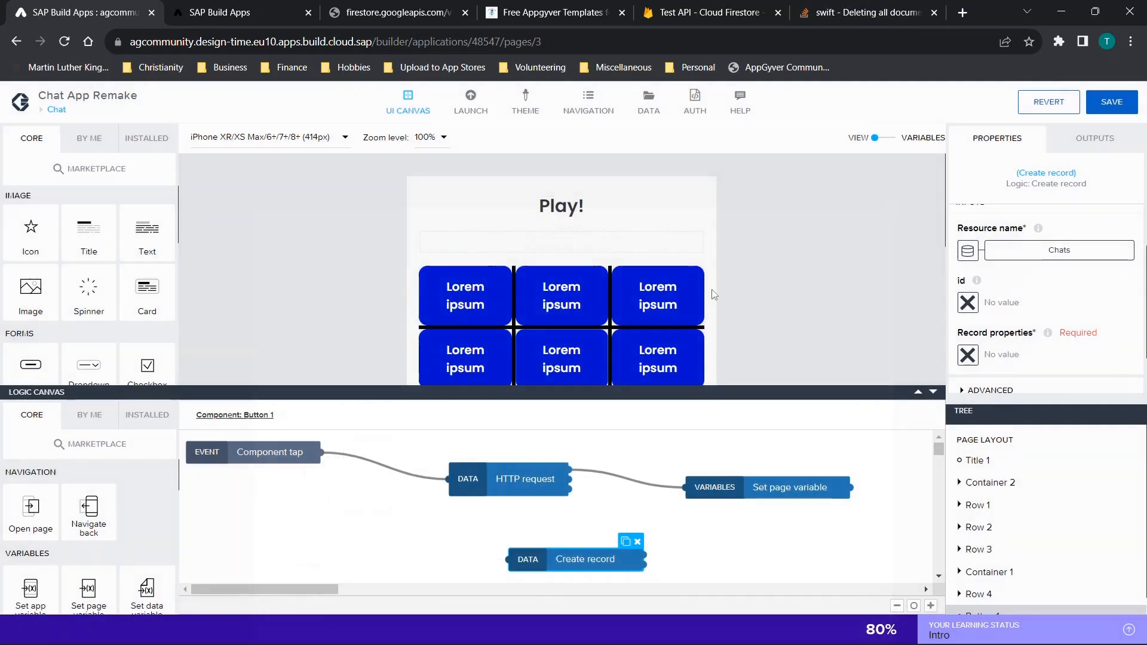
Examine the Chat page's logic, checking the Get record and Get record collection inputs and the Delete record node.
scroll(779, 345, "down", 2)
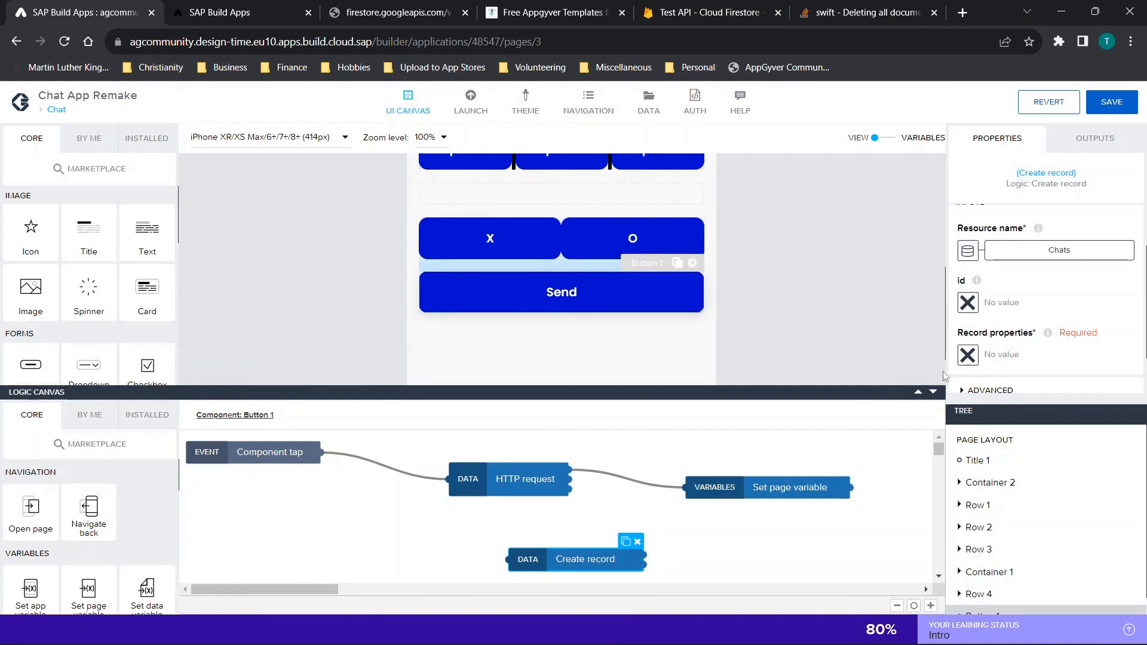
left_click(985, 440)
scroll(697, 468, "up", 2)
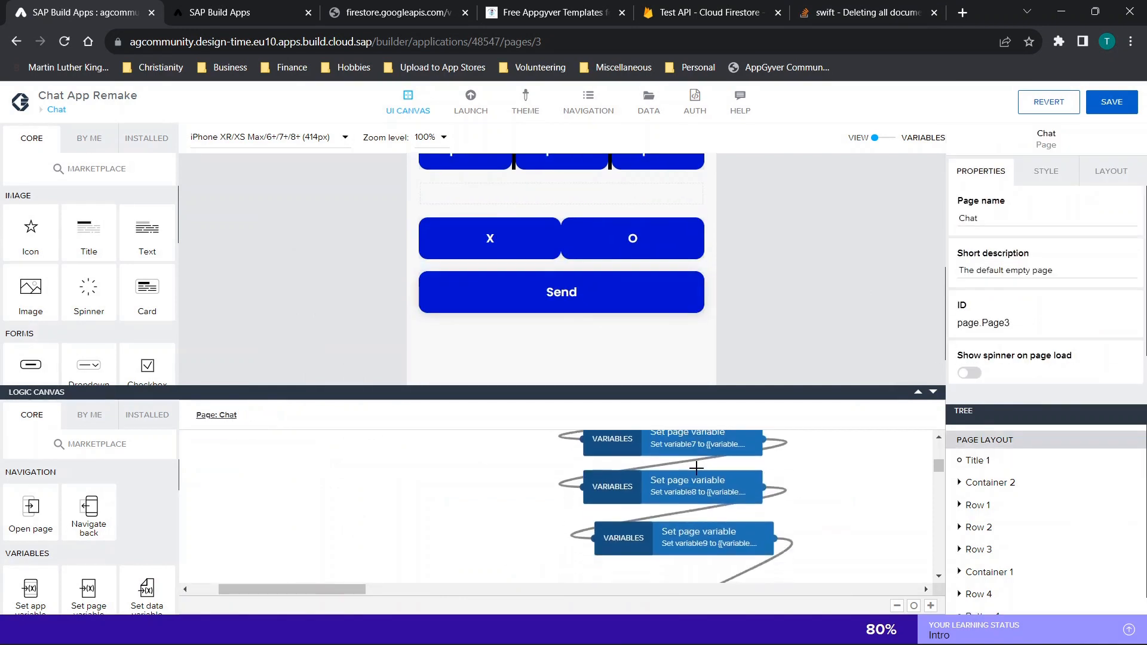
left_click(407, 548)
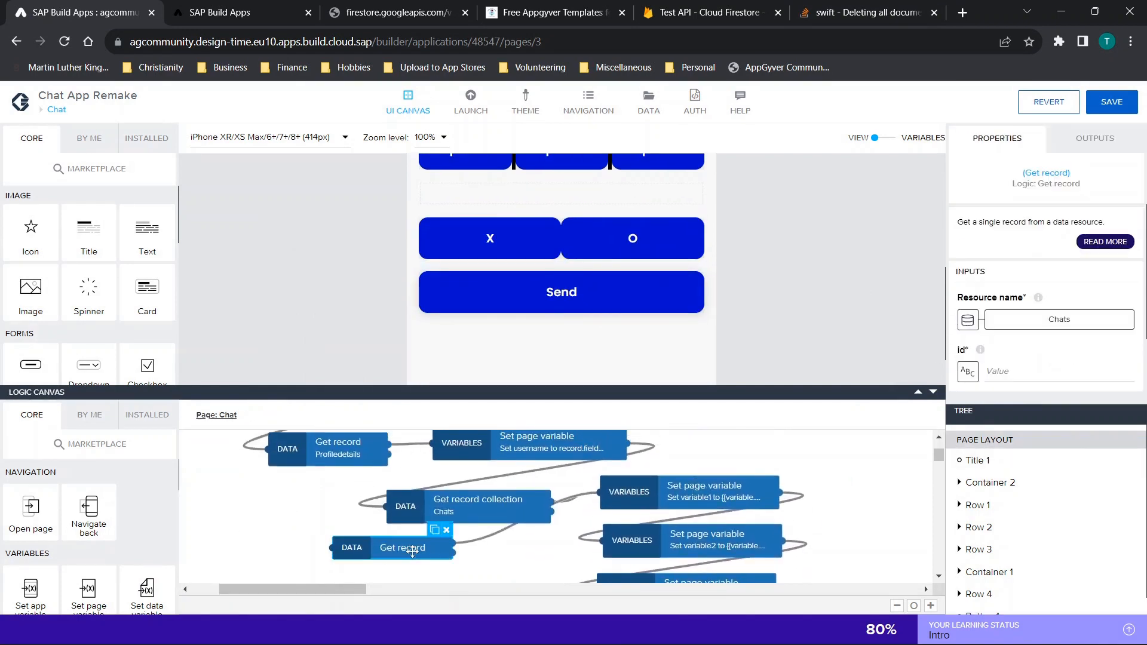
scroll(650, 501, "down", 2)
scroll(487, 475, "up", 2)
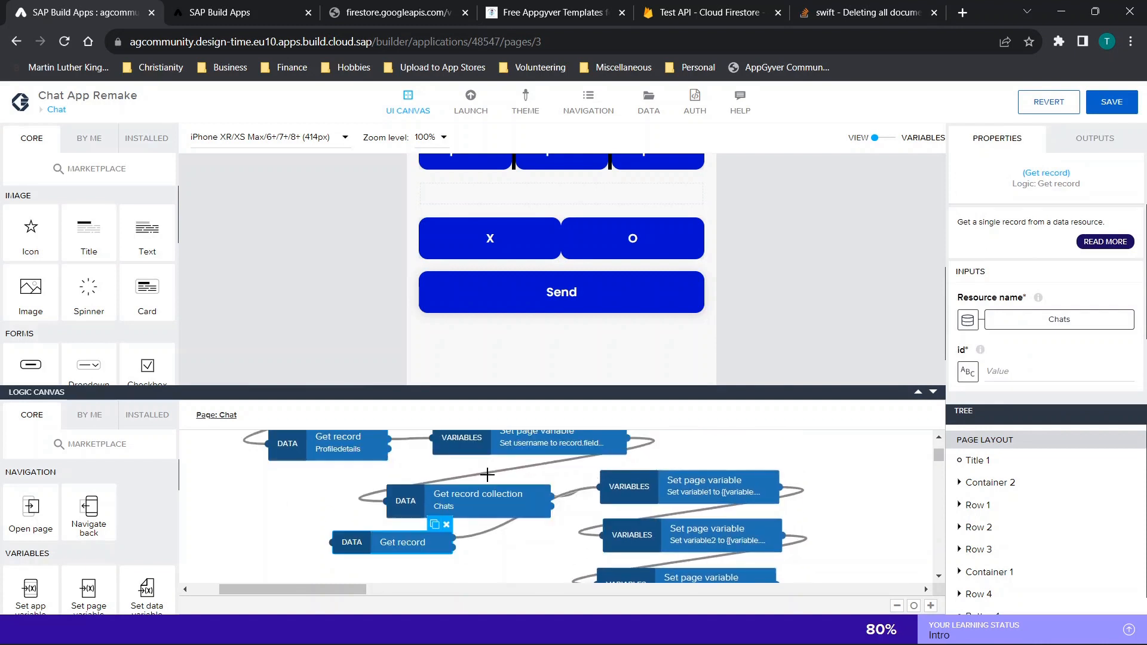
left_click(443, 502)
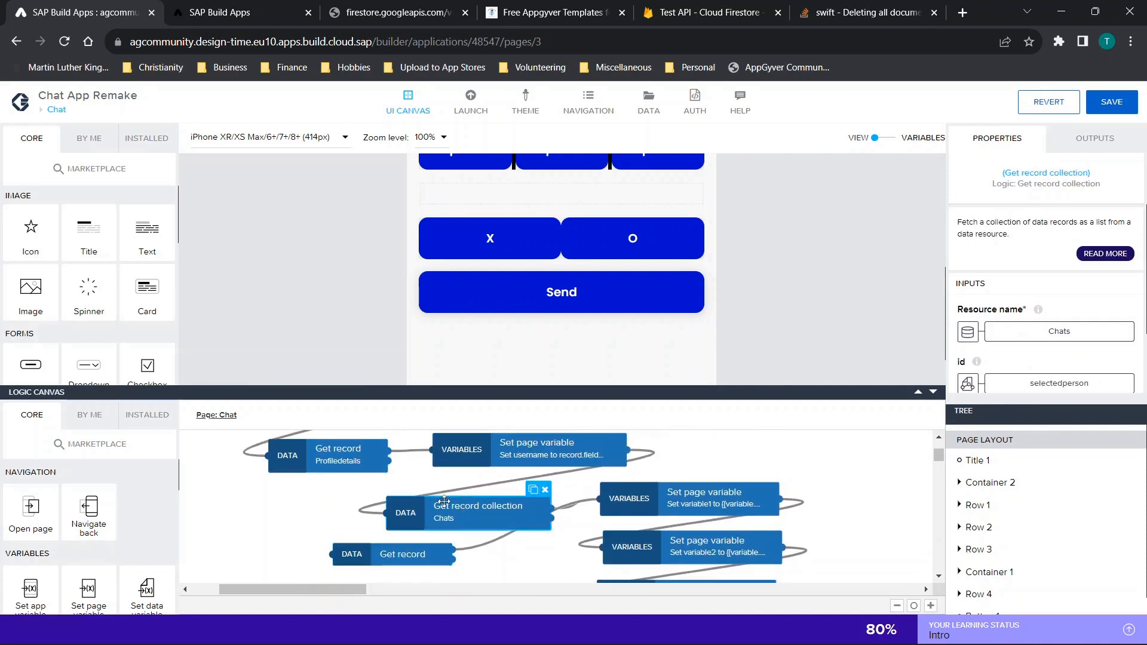
left_click(364, 550)
scroll(365, 550, "down", 3)
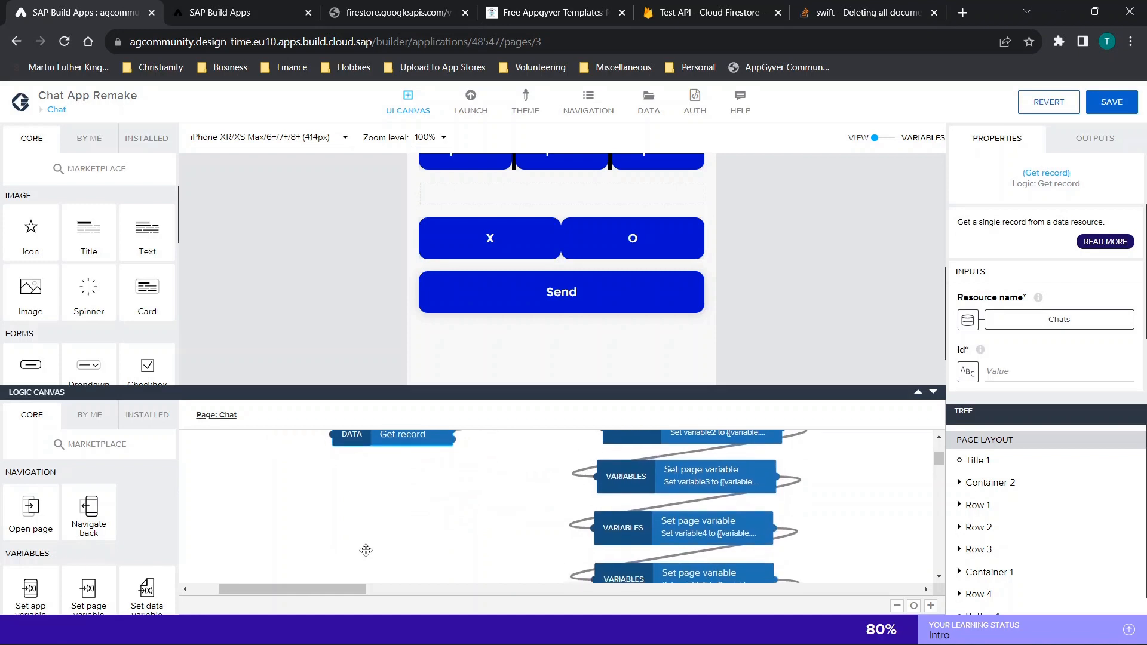
scroll(1013, 375, "down", 1)
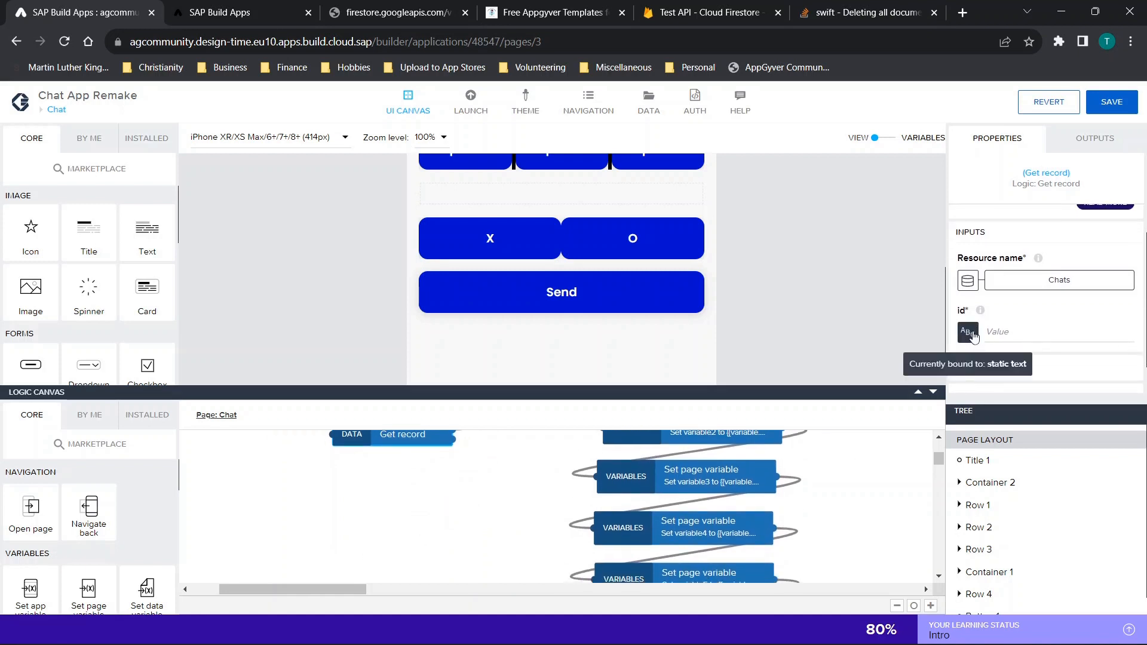
scroll(711, 442, "down", 6)
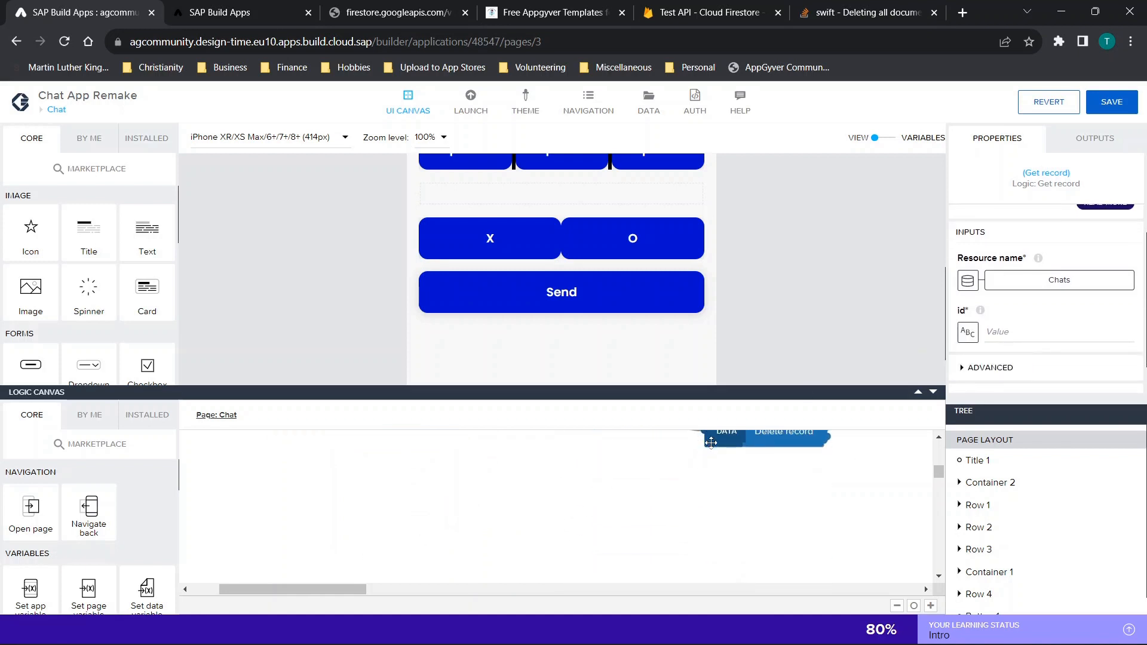
scroll(711, 442, "up", 3)
scroll(711, 443, "down", 1)
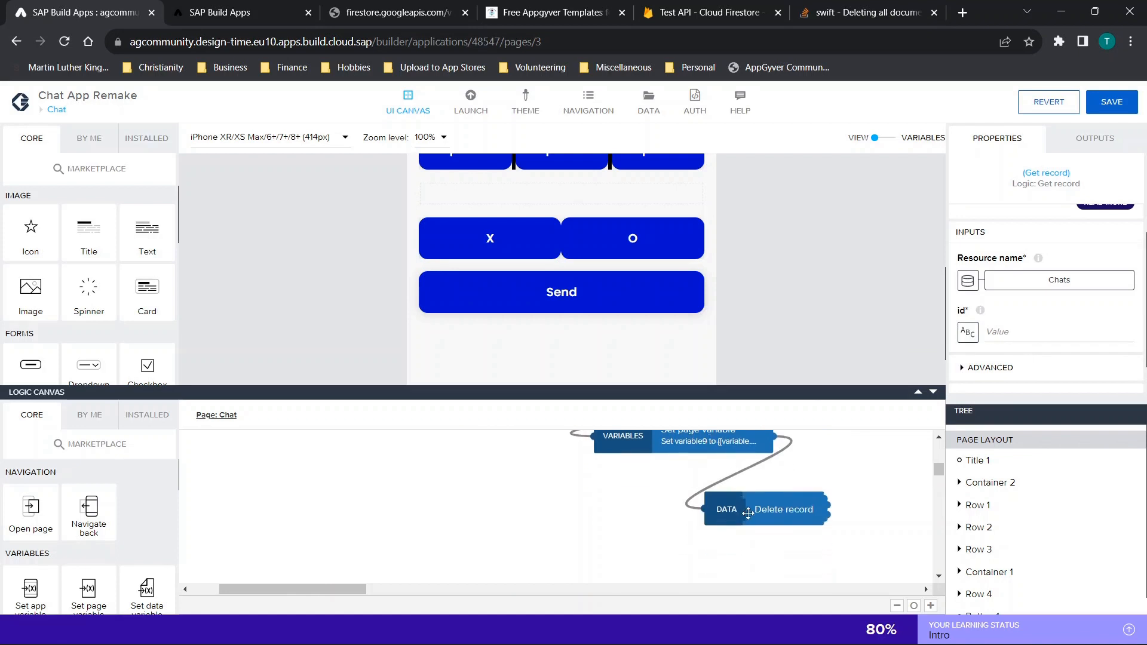
scroll(659, 333, "down", 1)
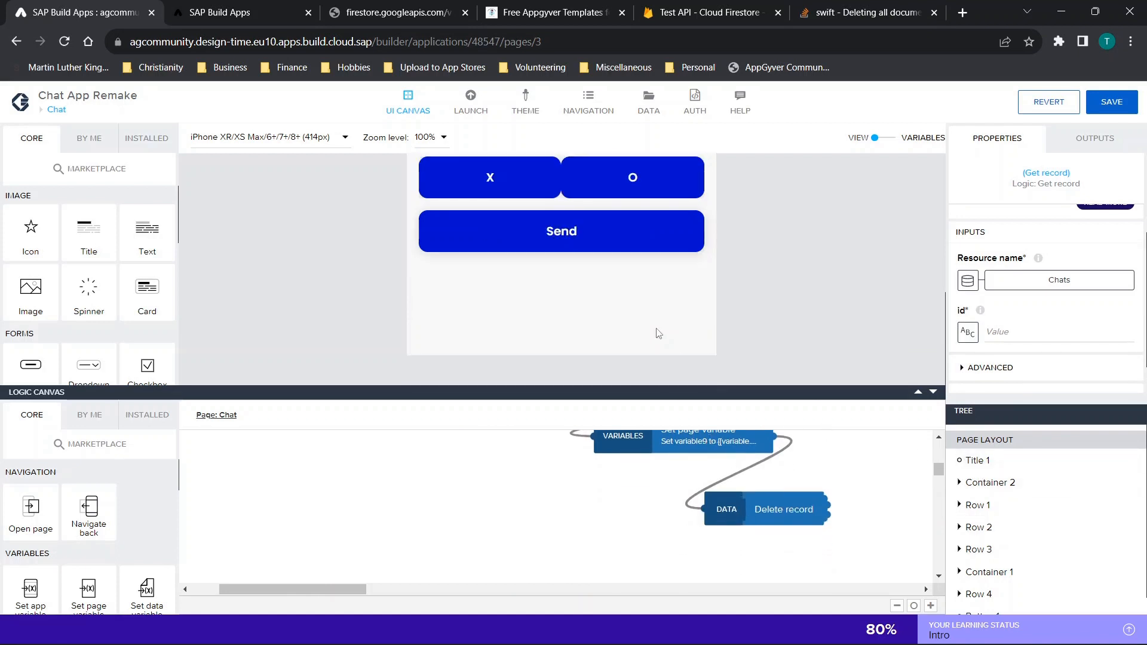
Move the Create record node onto the HTTP request node in the Send button's logic and check its required inputs.
left_click(555, 234)
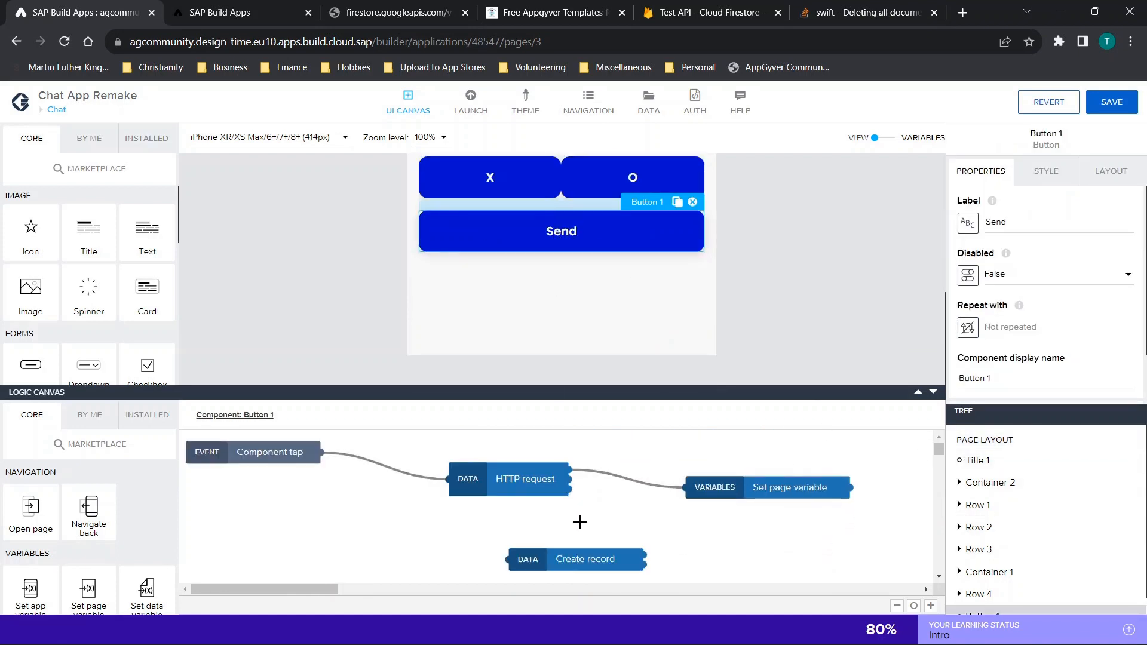
left_click(572, 559)
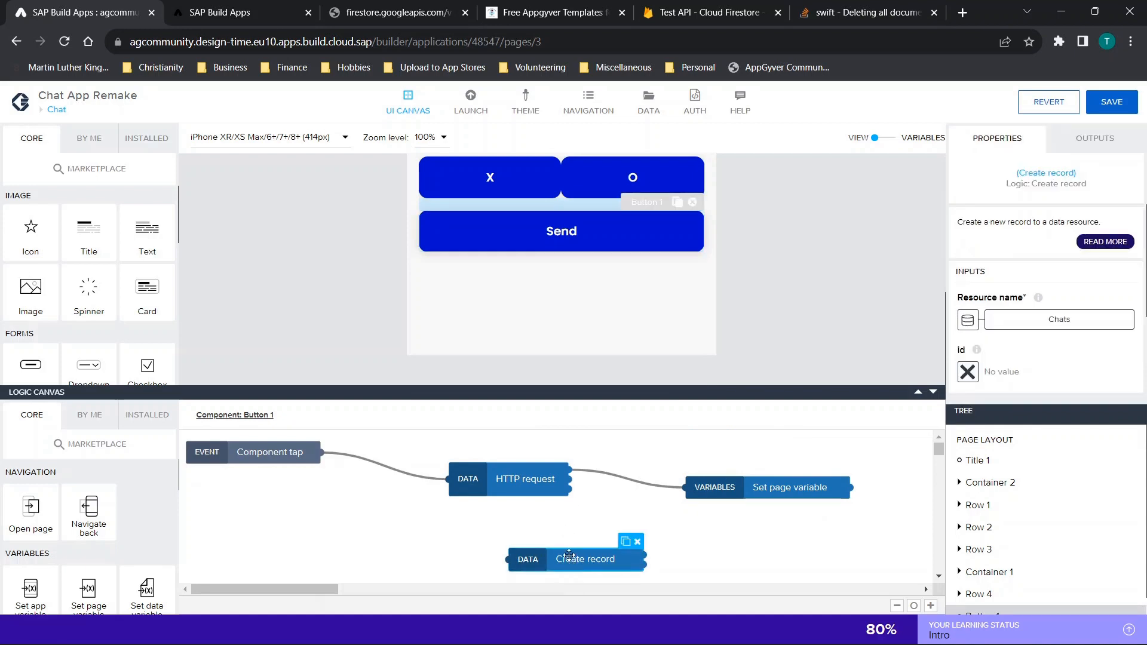
left_click_drag(569, 556, 499, 474)
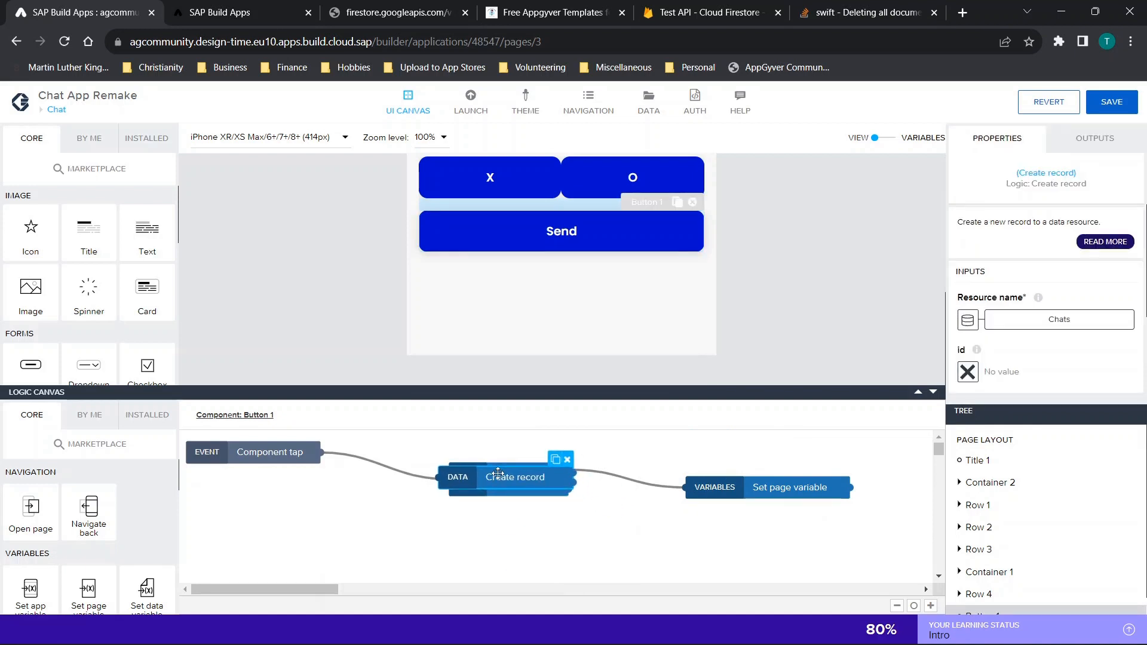
scroll(980, 371, "down", 2)
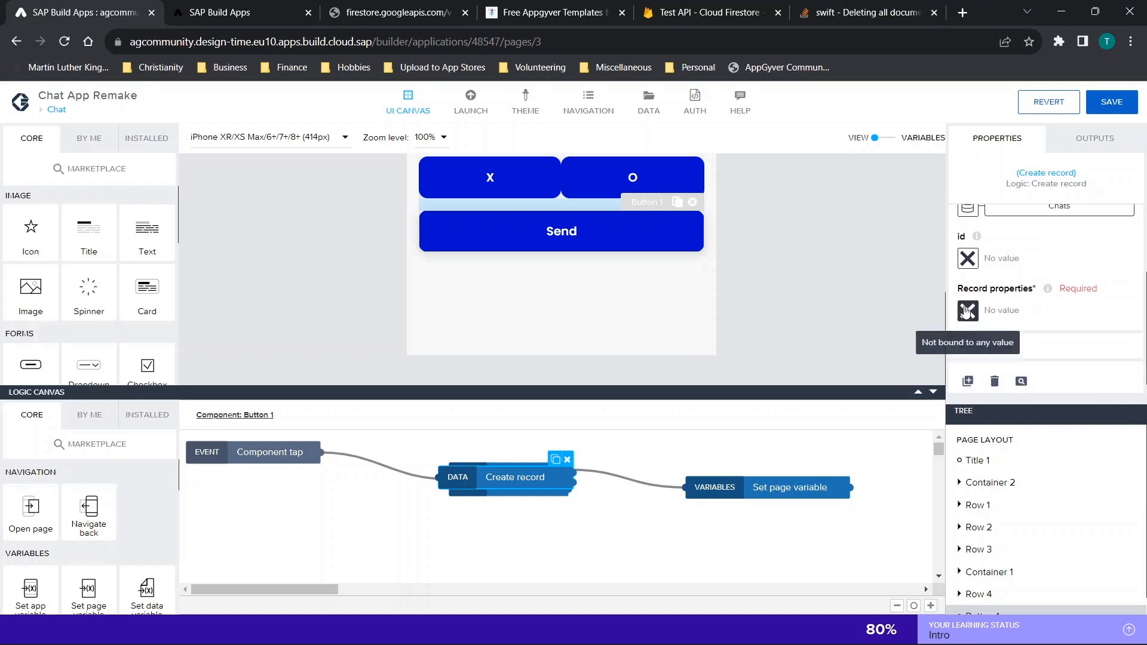
Check the Chats data resource's base configuration without saving and open the app's page list.
left_click(648, 102)
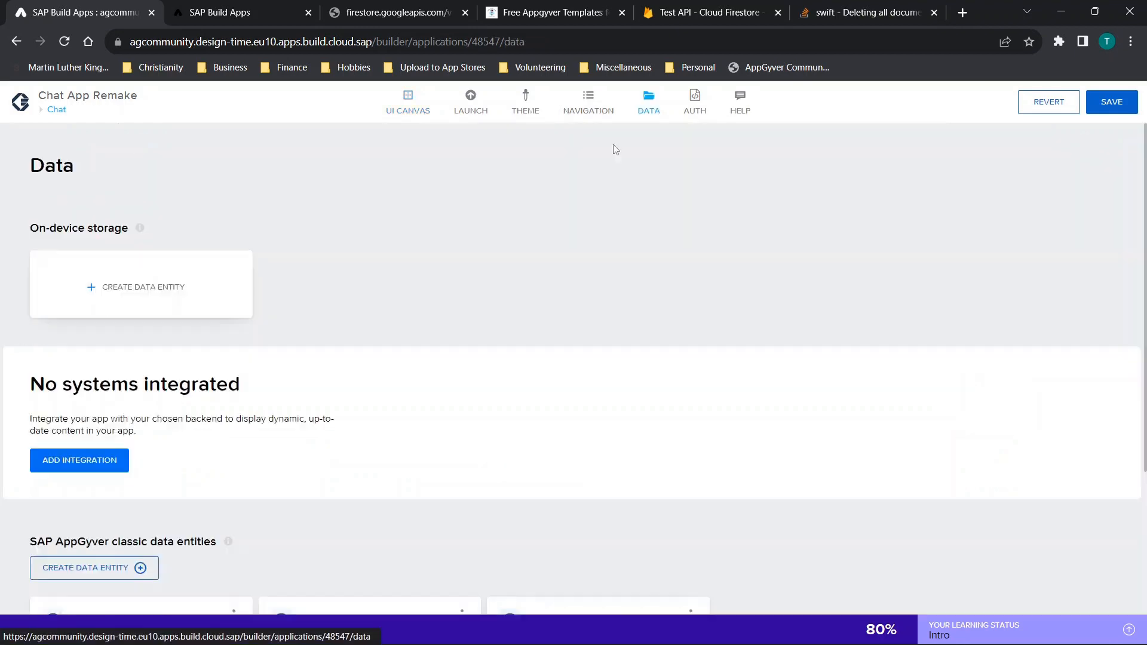
scroll(236, 360, "down", 3)
left_click(162, 415)
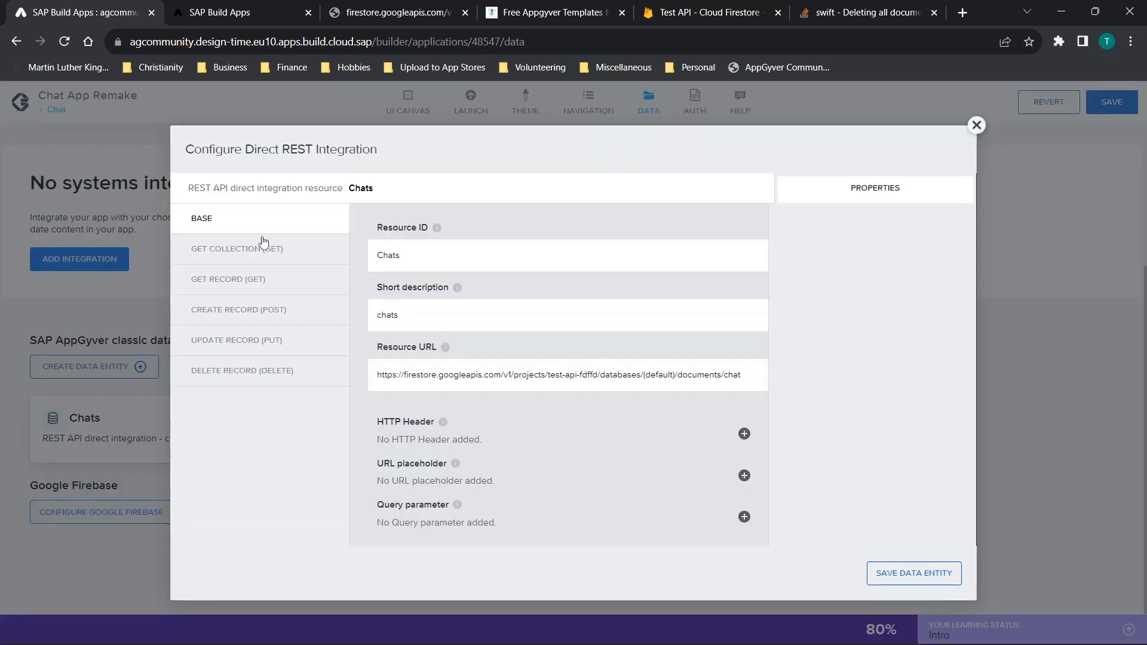
left_click(977, 125)
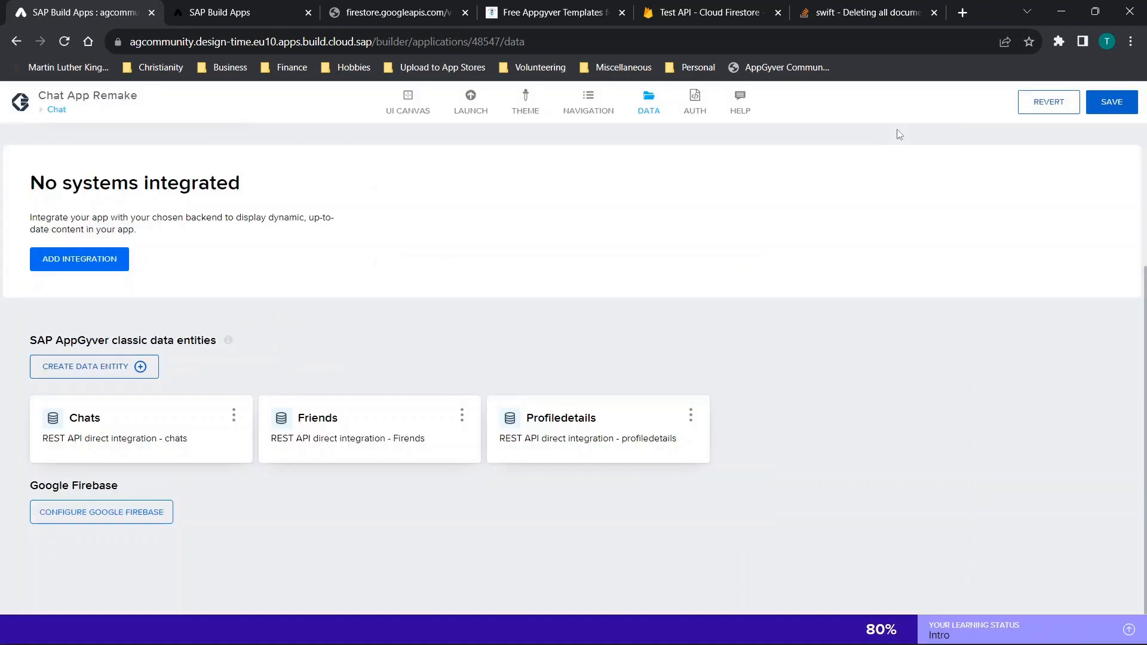
left_click(55, 112)
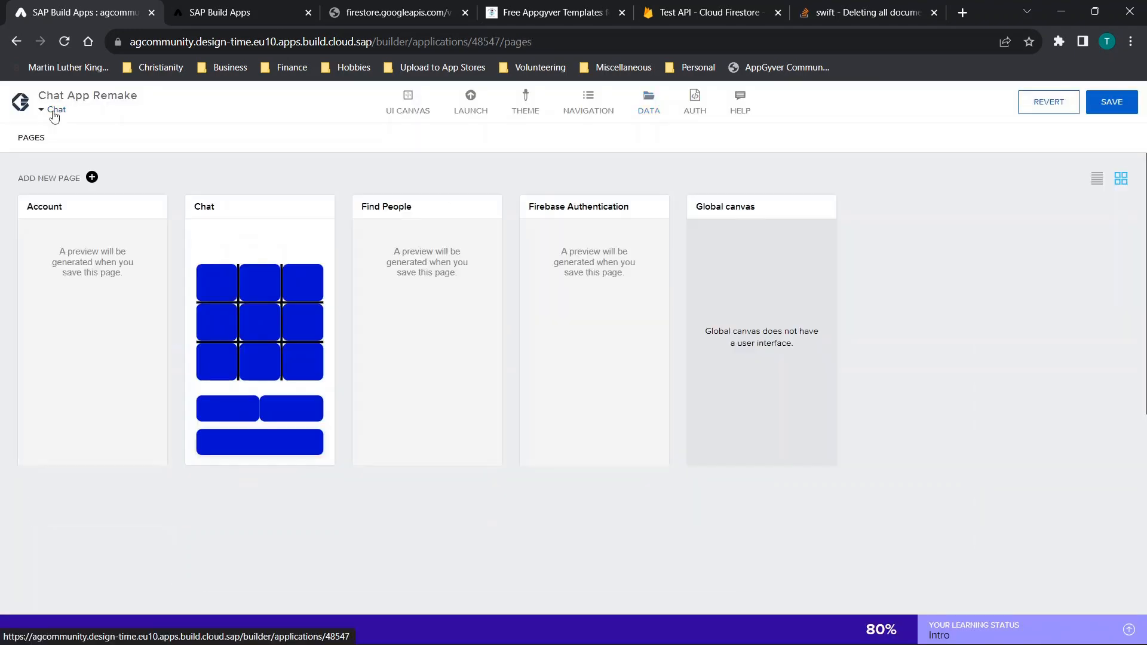